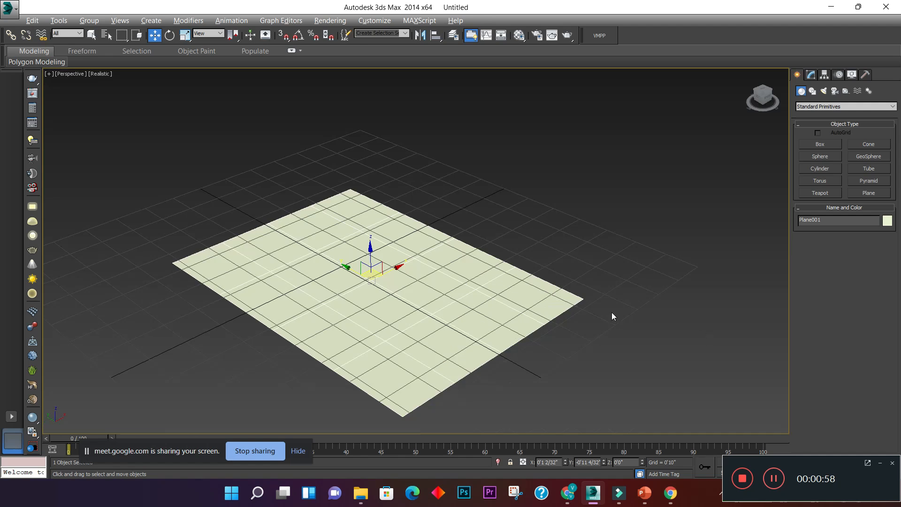
- Set the plane's length to 10'0" and its width to 8'0"
{"action": "middle_click_drag", "start_coordinate": [451, 295], "coordinate": [479, 295]}
{"action": "key", "text": "alt+w"}
{"action": "key", "text": "alt+w"}
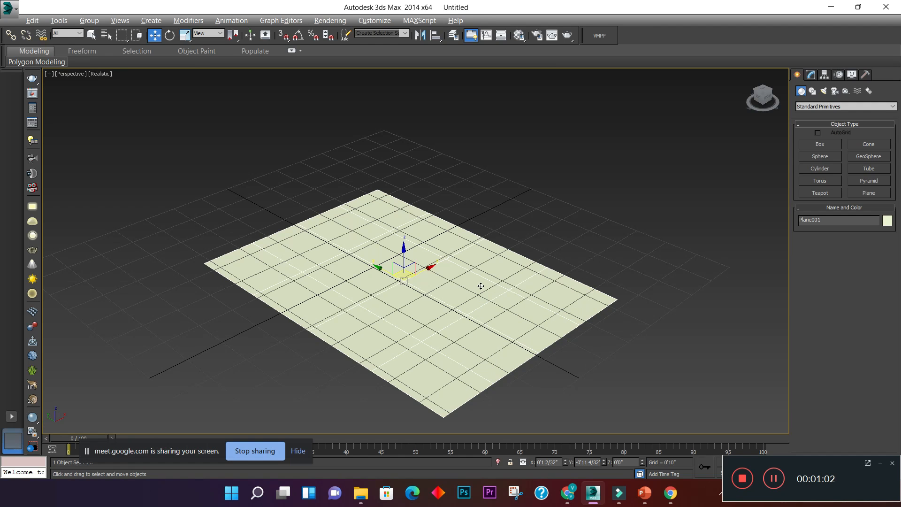
{"action": "middle_click_drag", "start_coordinate": [507, 286], "coordinate": [524, 283]}
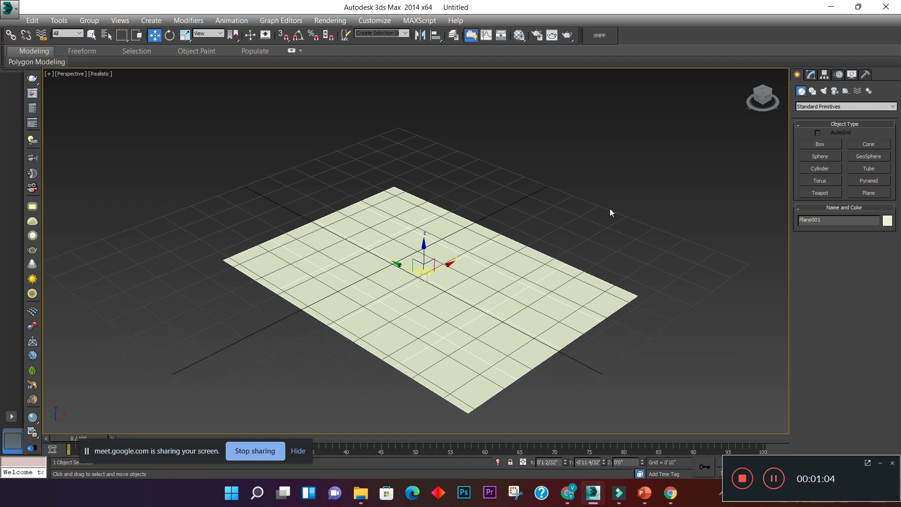
{"action": "left_click", "coordinate": [811, 76]}
{"action": "double_click", "coordinate": [874, 217]}
{"action": "type", "text": "10"}
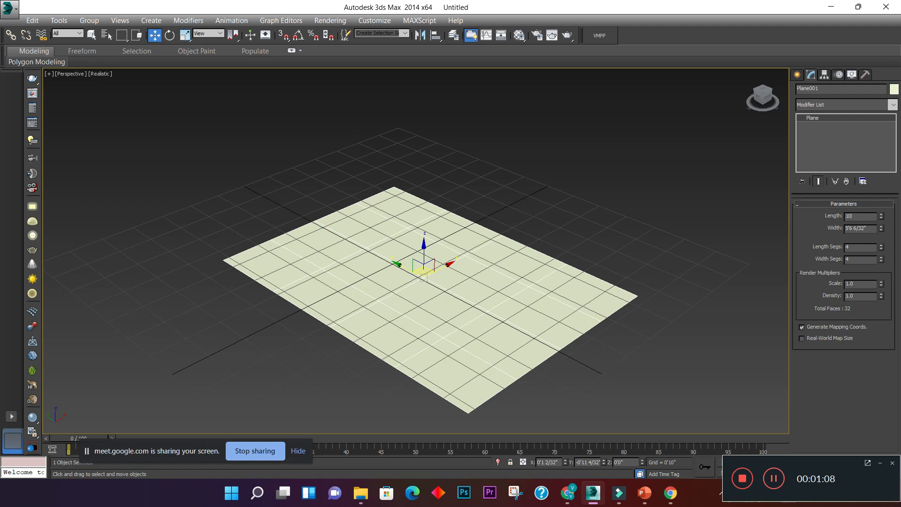
{"action": "key", "text": "Return"}
{"action": "key", "text": "Tab"}
{"action": "type", "text": "8"}
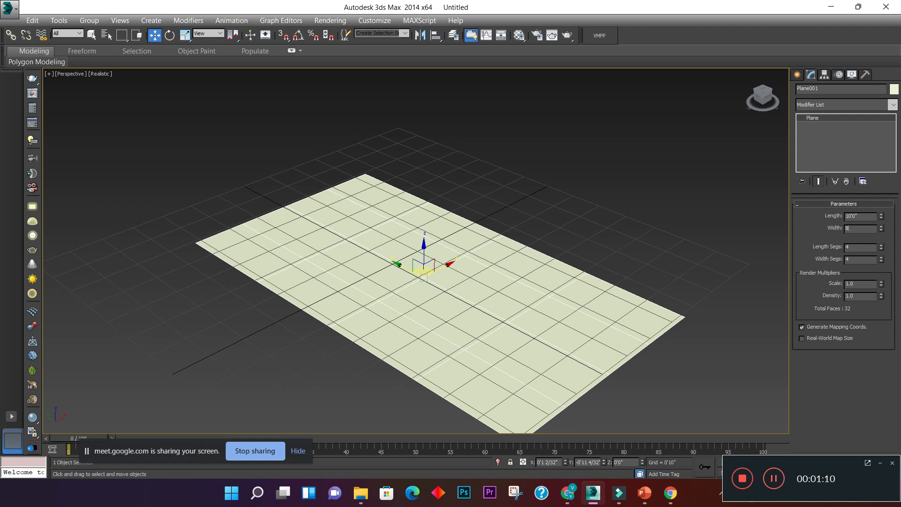
{"action": "key", "text": "Return"}
{"action": "middle_click_drag", "start_coordinate": [563, 272], "coordinate": [536, 249]}
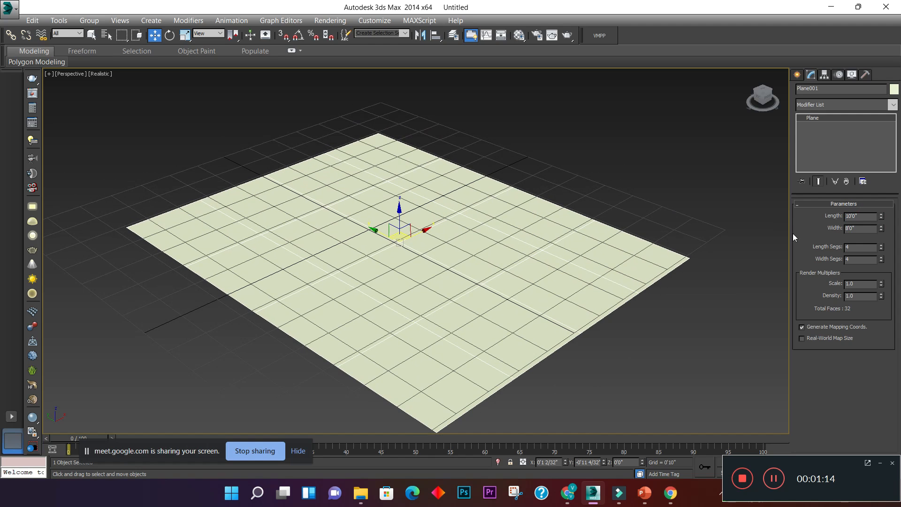
- Subdivide the plane into 20 length segments and 20 width segments
{"action": "double_click", "coordinate": [855, 247]}
{"action": "key", "text": "Tab"}
{"action": "type", "text": "20"}
{"action": "key", "text": "Return"}
{"action": "middle_click_drag", "start_coordinate": [547, 240], "coordinate": [529, 218]}
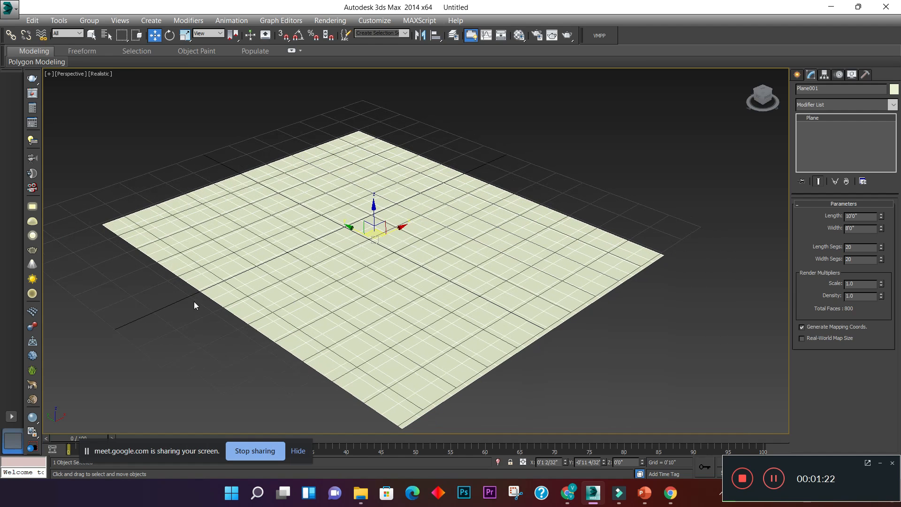
{"action": "middle_click_drag", "start_coordinate": [326, 174], "coordinate": [295, 170]}
{"action": "middle_click_drag", "start_coordinate": [411, 207], "coordinate": [422, 213]}
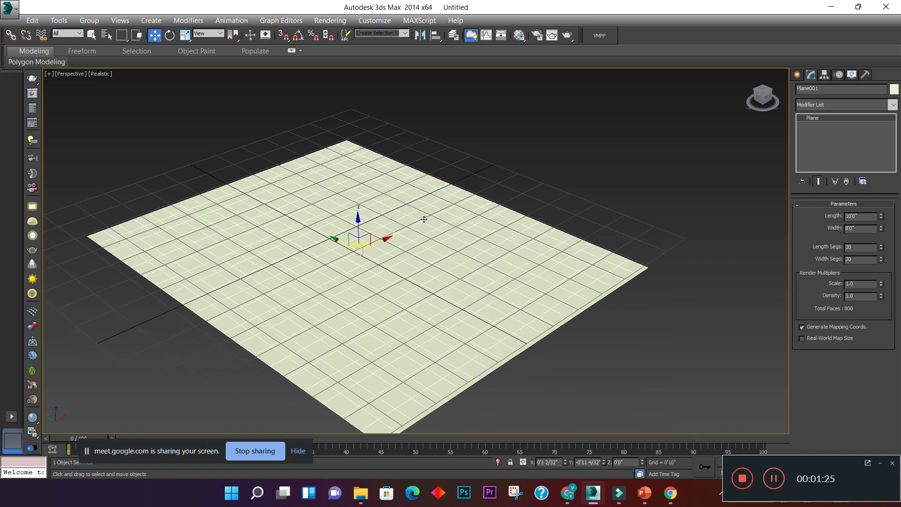
- Apply an Edit Poly modifier to the plane
{"action": "right_click", "coordinate": [340, 278]}
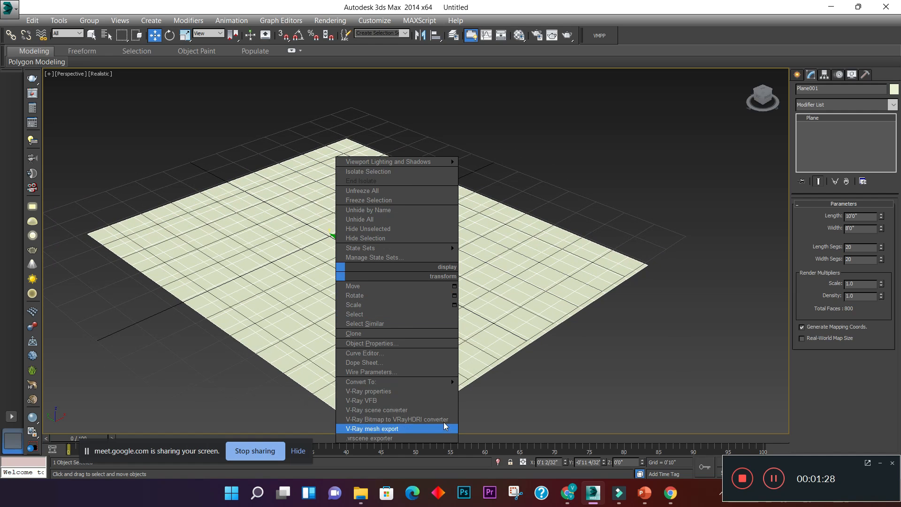
{"action": "mouse_move", "coordinate": [451, 383]}
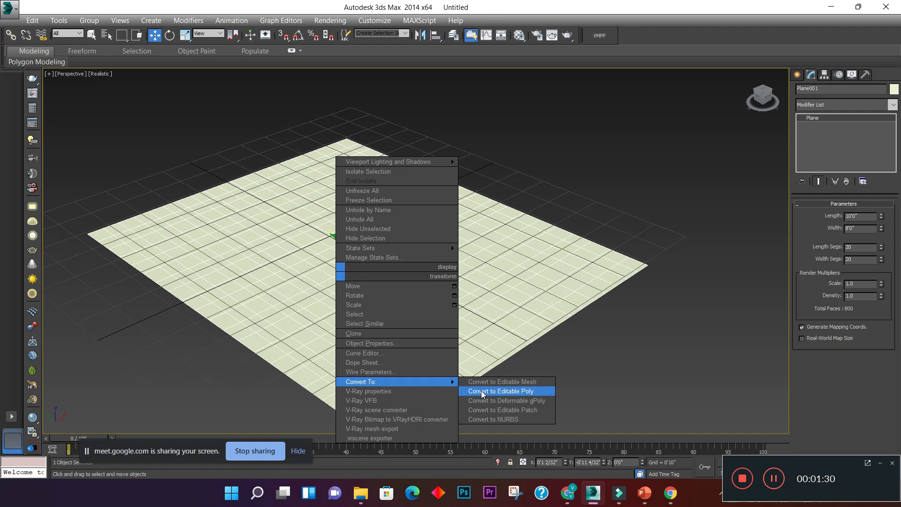
{"action": "right_click", "coordinate": [494, 282]}
{"action": "mouse_move", "coordinate": [540, 386]}
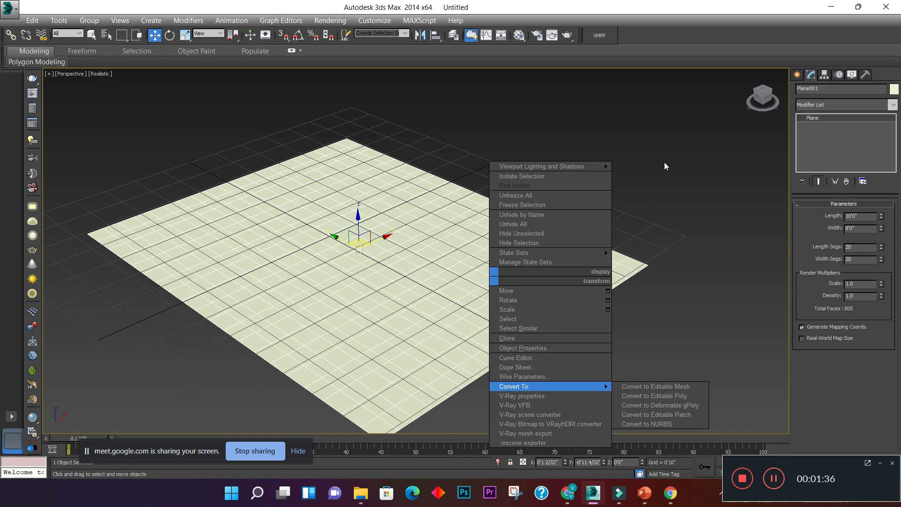
{"action": "left_click", "coordinate": [819, 105]}
{"action": "key", "text": "e"}
{"action": "left_click", "coordinate": [819, 145]}
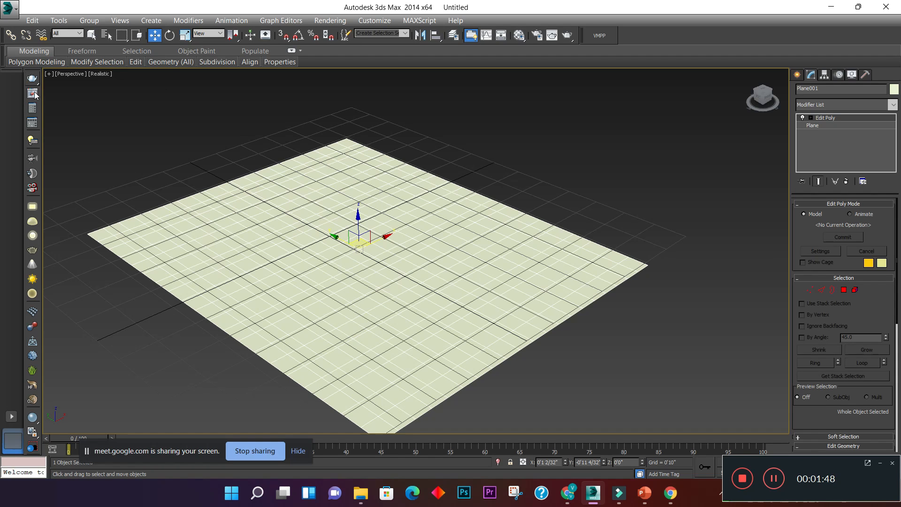
- Create a V-Ray Fur object on the plane and select the fur
{"action": "left_click", "coordinate": [32, 371]}
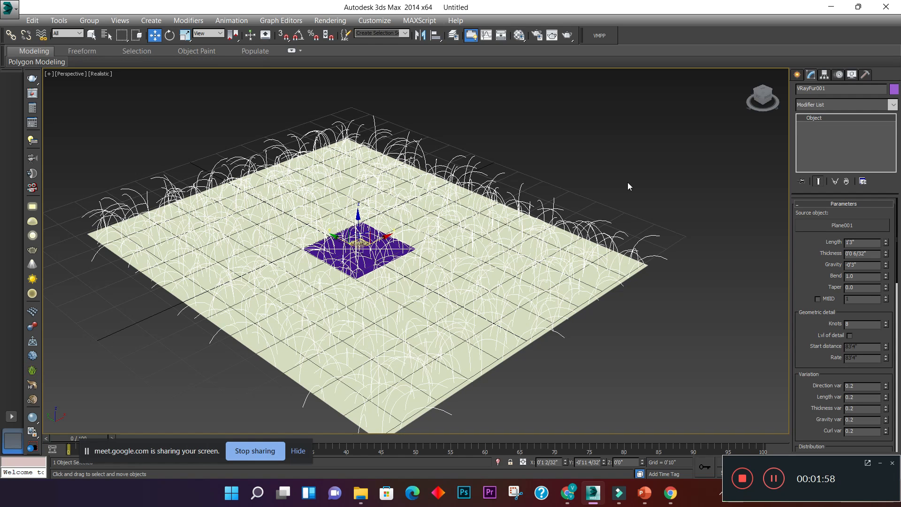
{"action": "left_click", "coordinate": [604, 133]}
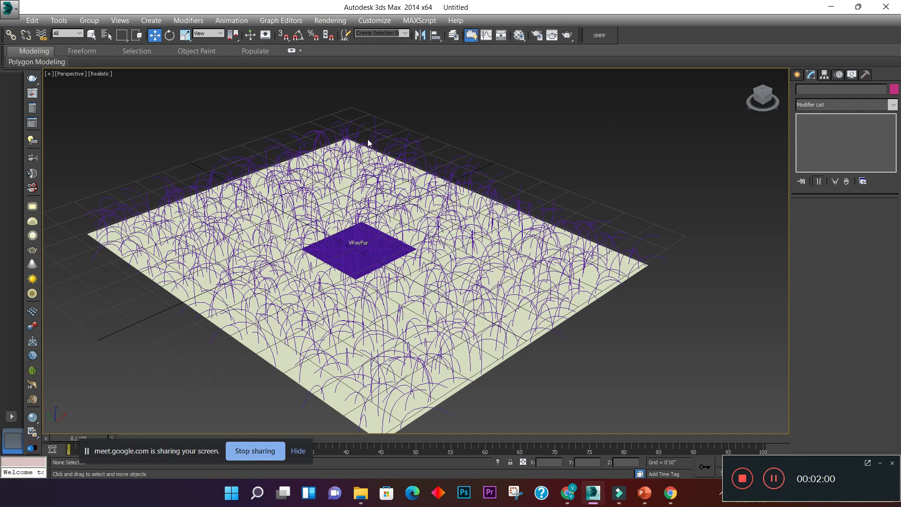
{"action": "left_click", "coordinate": [394, 138]}
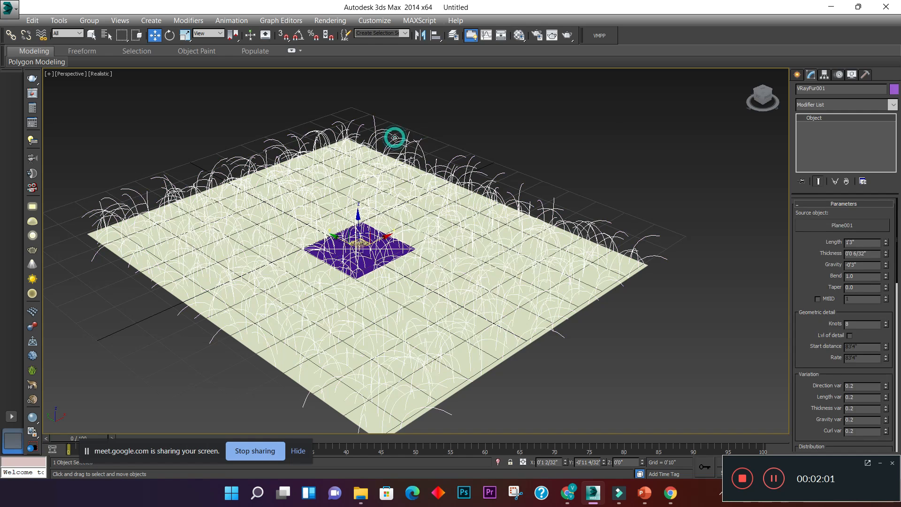
{"action": "left_click", "coordinate": [617, 136]}
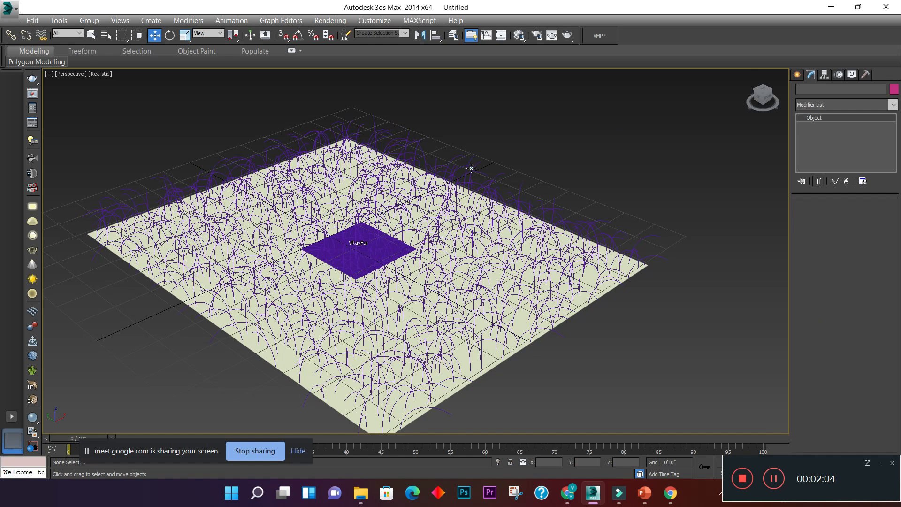
{"action": "left_click", "coordinate": [471, 168]}
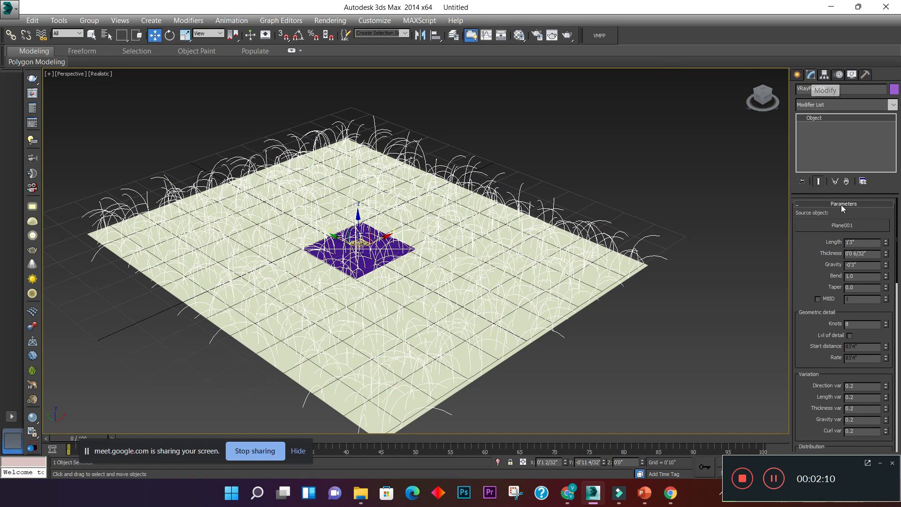
- Switch to the Google Meet call in Chrome to check it, and return to 3ds Max
{"action": "left_click", "coordinate": [568, 493]}
{"action": "left_click", "coordinate": [561, 113]}
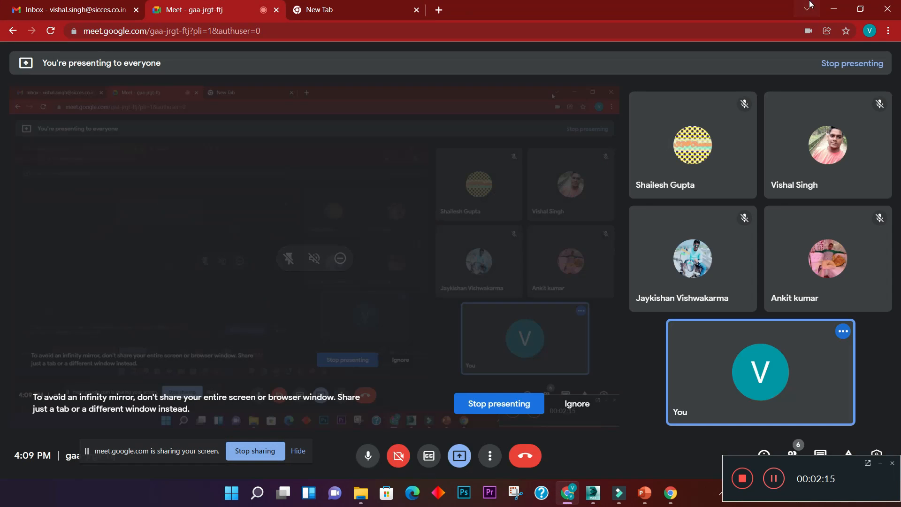
{"action": "left_click", "coordinate": [834, 9]}
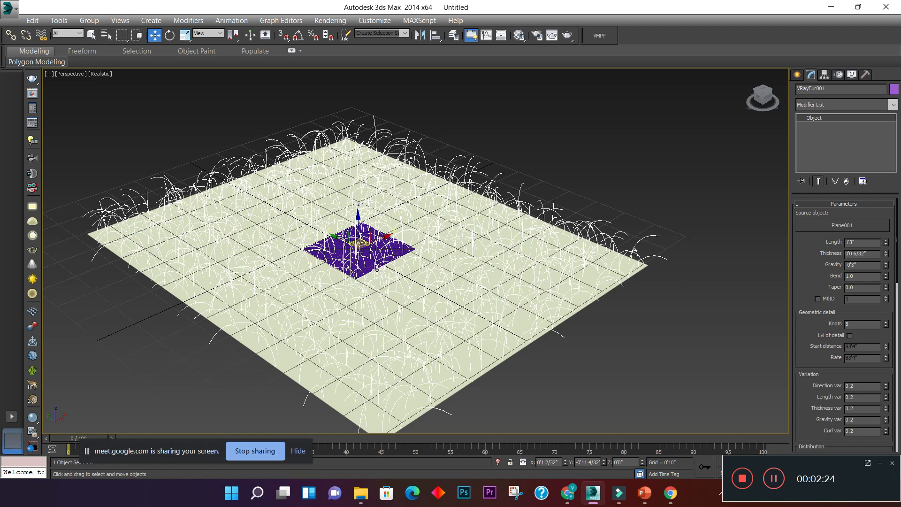
- Select the V-Ray Fur on the plane and set its strand length to 0'3"
{"action": "left_click", "coordinate": [638, 196]}
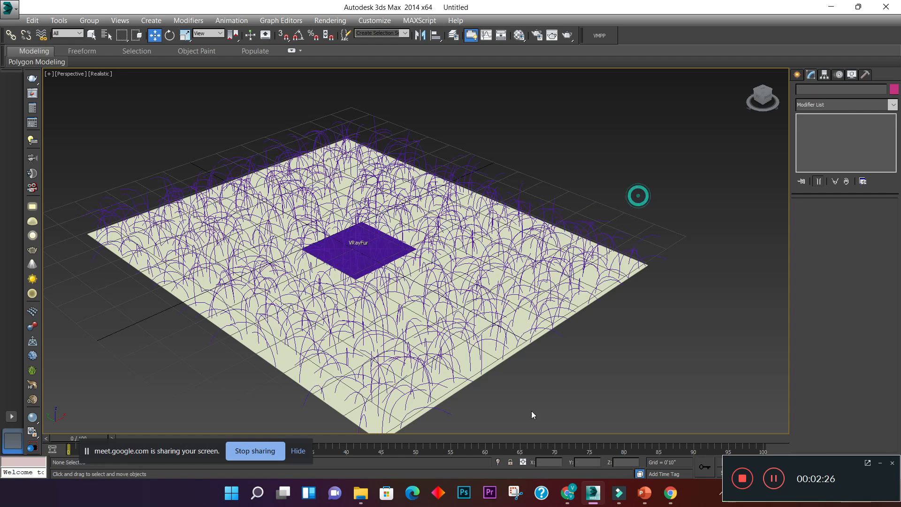
{"action": "left_click", "coordinate": [337, 403]}
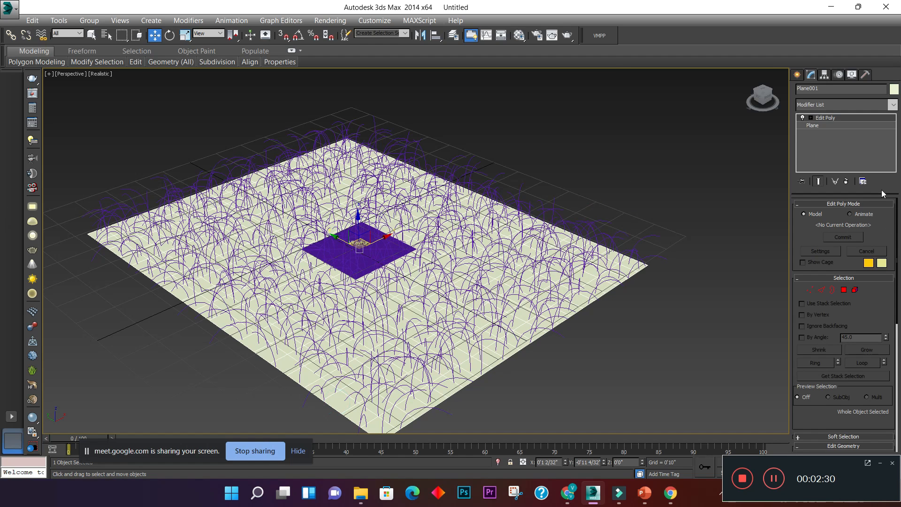
{"action": "left_click", "coordinate": [709, 344]}
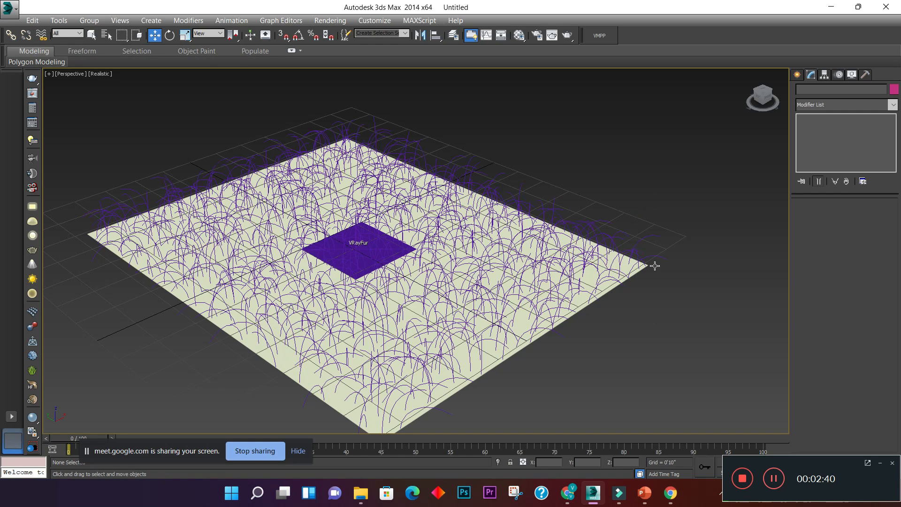
{"action": "left_click", "coordinate": [649, 240]}
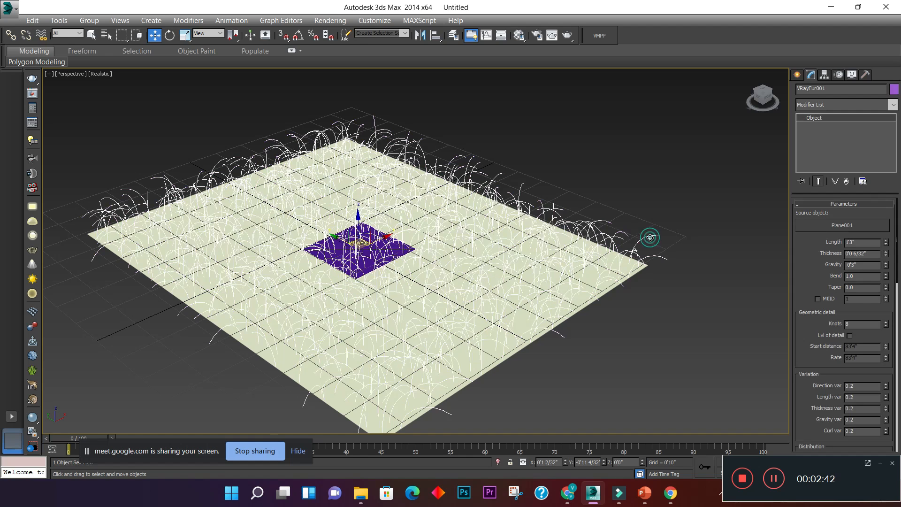
{"action": "left_click", "coordinate": [868, 243]}
{"action": "double_click", "coordinate": [856, 243]}
{"action": "type", "text": "3"}
{"action": "key", "text": "Return"}
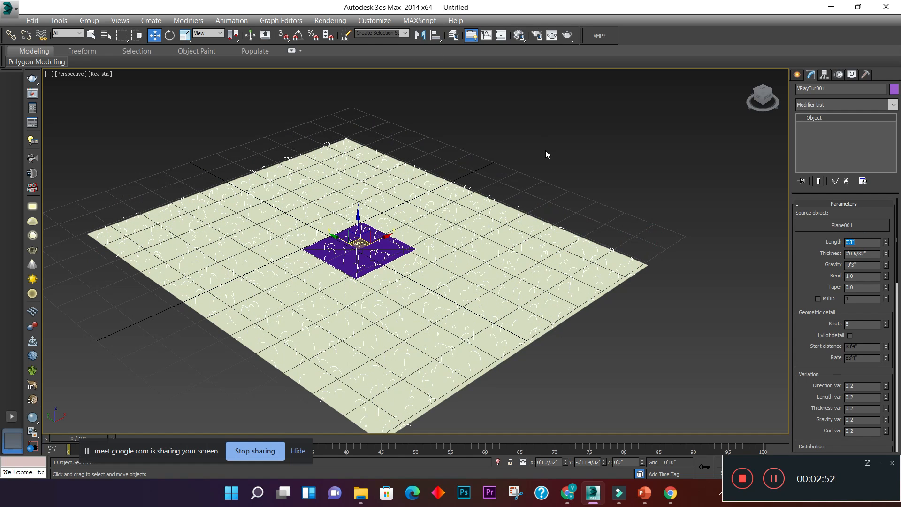
{"action": "middle_click_drag", "start_coordinate": [546, 150], "coordinate": [544, 150]}
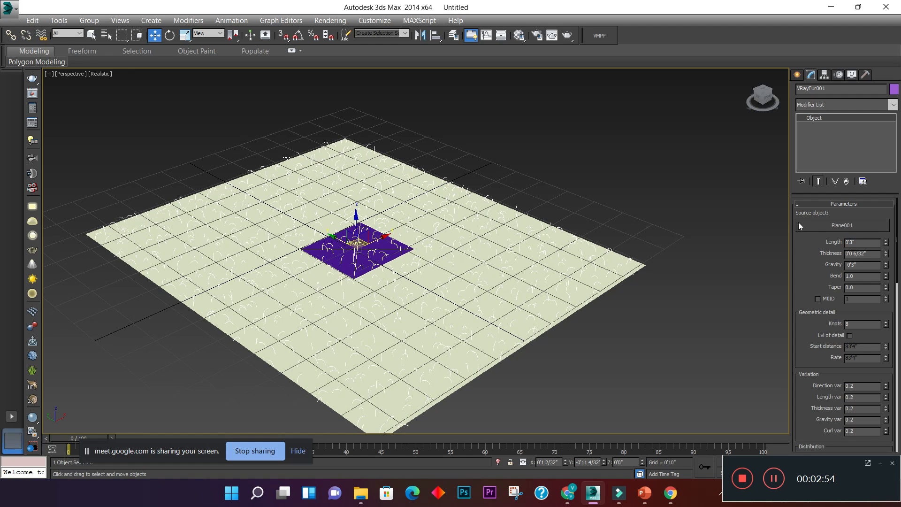
- Set the fur's bend to 0.4 and its taper to 0.9
{"action": "double_click", "coordinate": [875, 256]}
{"action": "double_click", "coordinate": [871, 277]}
{"action": "type", "text": ".4"}
{"action": "key", "text": "Return"}
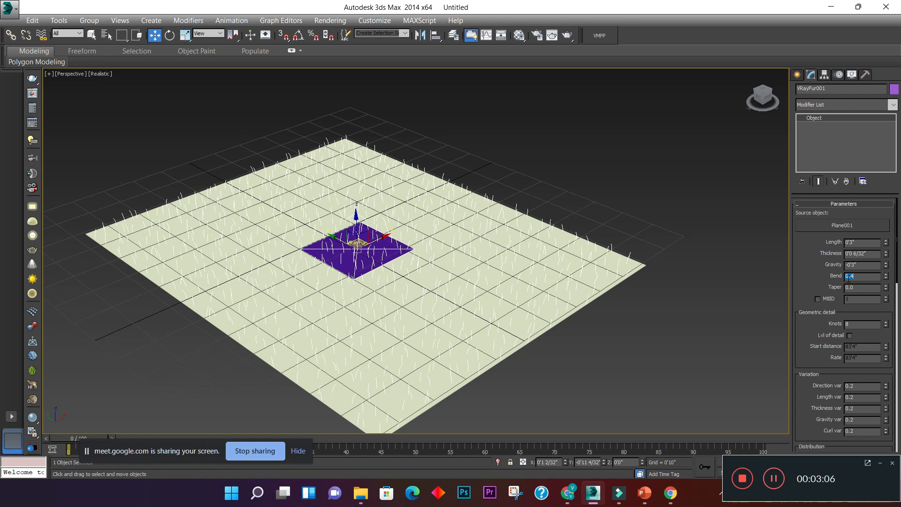
{"action": "key", "text": "Tab"}
{"action": "type", "text": ".9"}
{"action": "key", "text": "Return"}
- Set the number of knots in the fur's geometric detail to 16
{"action": "double_click", "coordinate": [848, 324]}
{"action": "type", "text": "16"}
{"action": "key", "text": "Return"}
- Set the fur's length variation to 0.5 and its per-area distribution to 6
{"action": "left_click_drag", "start_coordinate": [897, 276], "coordinate": [897, 328]}
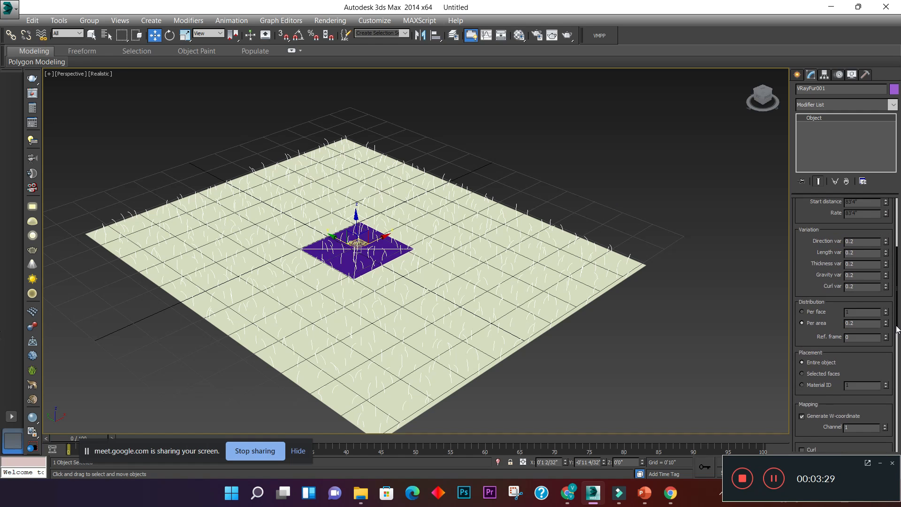
{"action": "left_click_drag", "start_coordinate": [862, 255], "coordinate": [789, 257]}
{"action": "type", "text": ".5"}
{"action": "double_click", "coordinate": [863, 323]}
{"action": "type", "text": "6"}
{"action": "key", "text": "Return"}
- Examine the fur strands along the plane's edge up close and check the fur's length setting
{"action": "left_click_drag", "start_coordinate": [898, 311], "coordinate": [898, 200]}
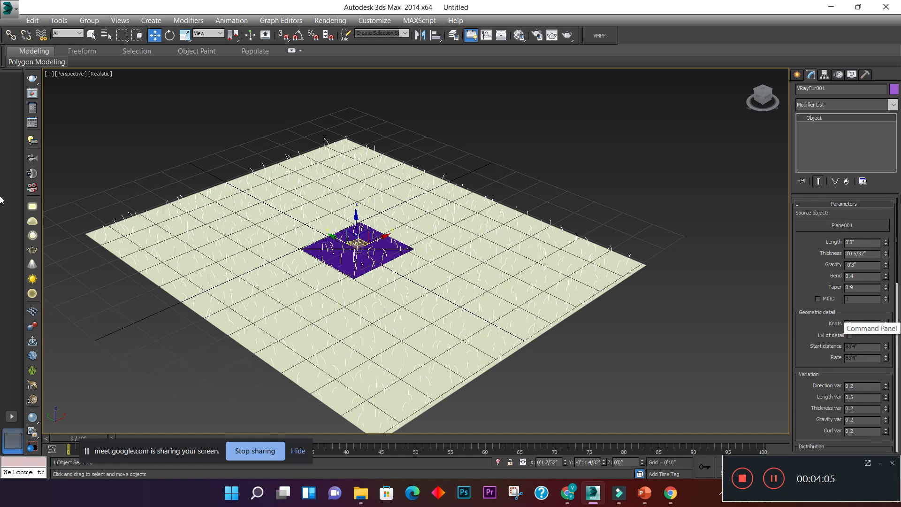
{"action": "left_click", "coordinate": [865, 243]}
{"action": "double_click", "coordinate": [868, 242]}
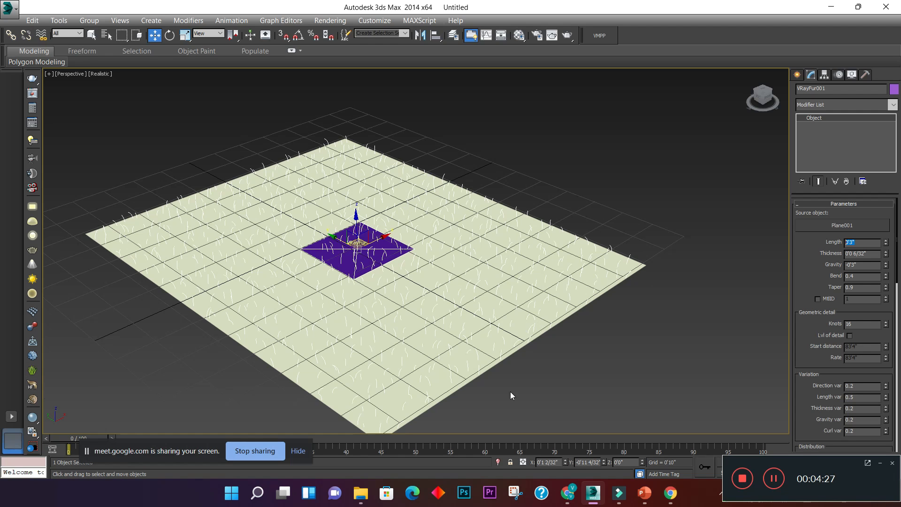
{"action": "left_click", "coordinate": [706, 275]}
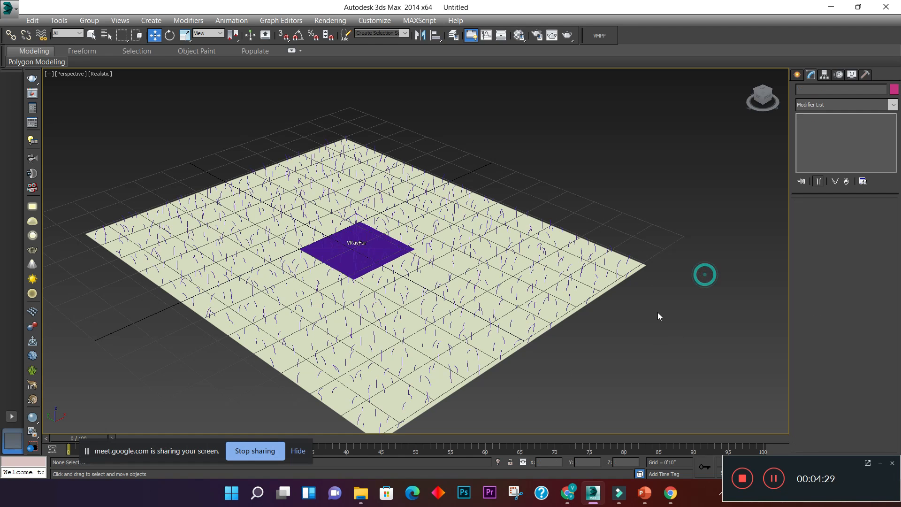
{"action": "left_click", "coordinate": [627, 260]}
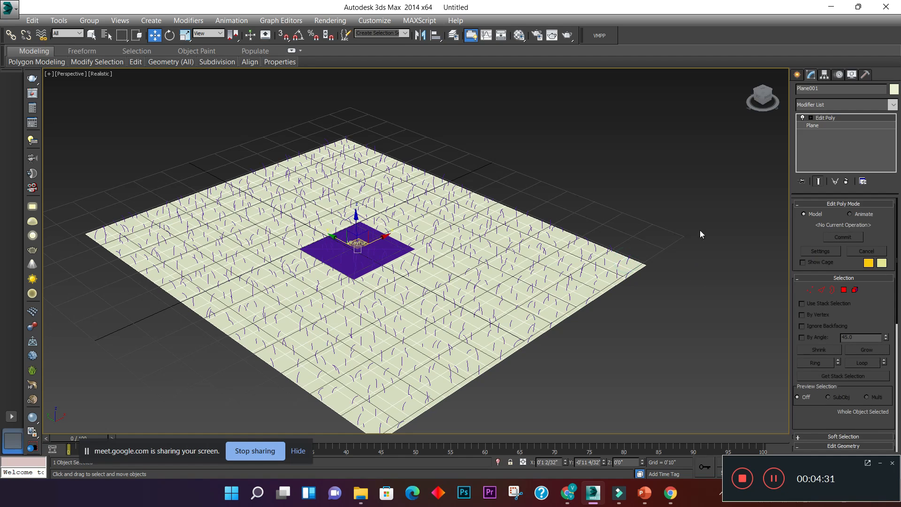
{"action": "left_click", "coordinate": [648, 262]}
{"action": "scroll", "coordinate": [602, 266], "scroll_direction": "up", "scroll_amount": 3}
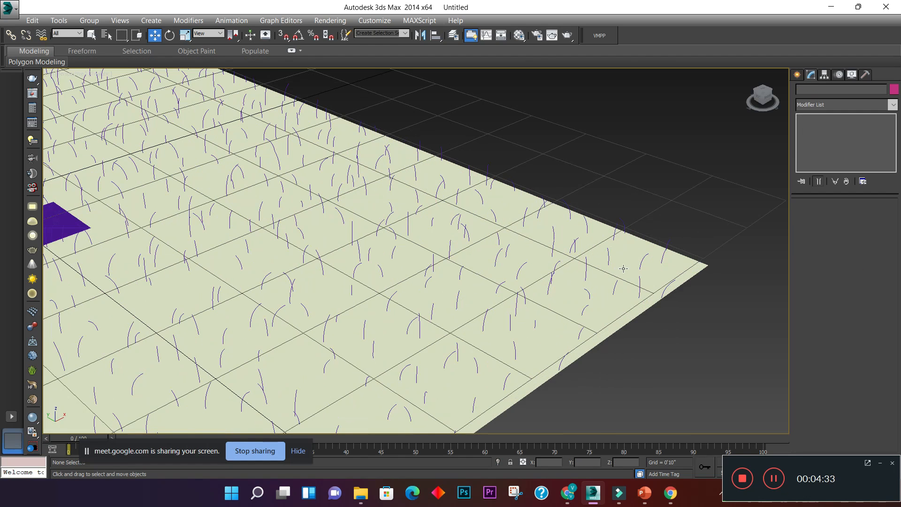
{"action": "left_click", "coordinate": [665, 246]}
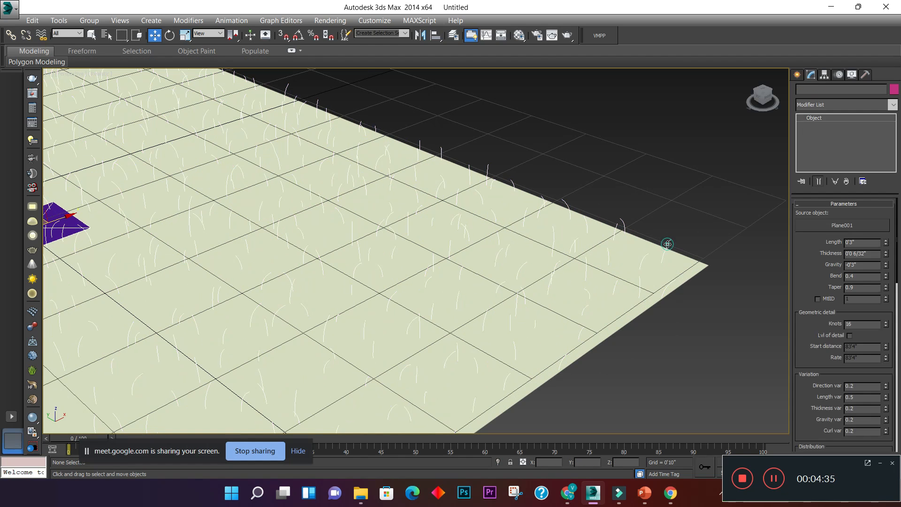
- Review the fur's length, bend, taper, knots, length variation and per-area distribution settings
{"action": "left_click", "coordinate": [864, 242]}
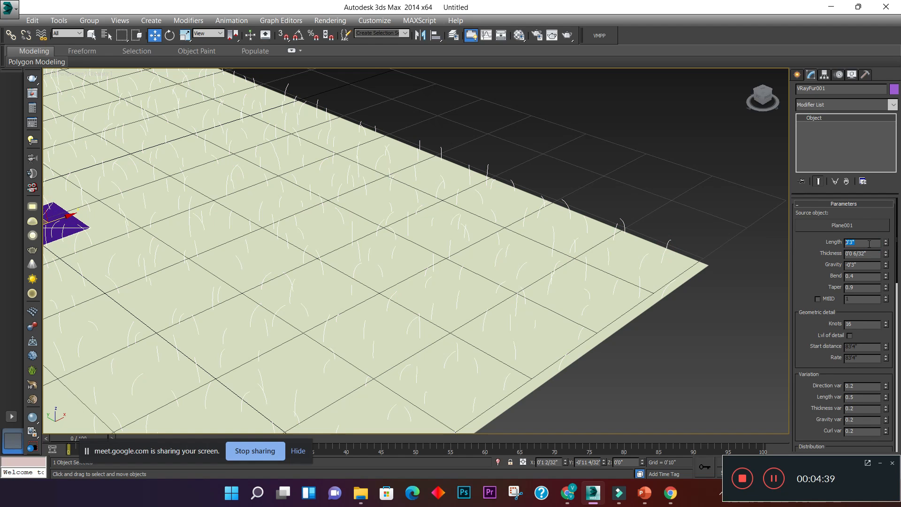
{"action": "left_click", "coordinate": [863, 277]}
{"action": "left_click", "coordinate": [858, 287]}
{"action": "scroll", "coordinate": [879, 267], "scroll_direction": "down", "scroll_amount": 3}
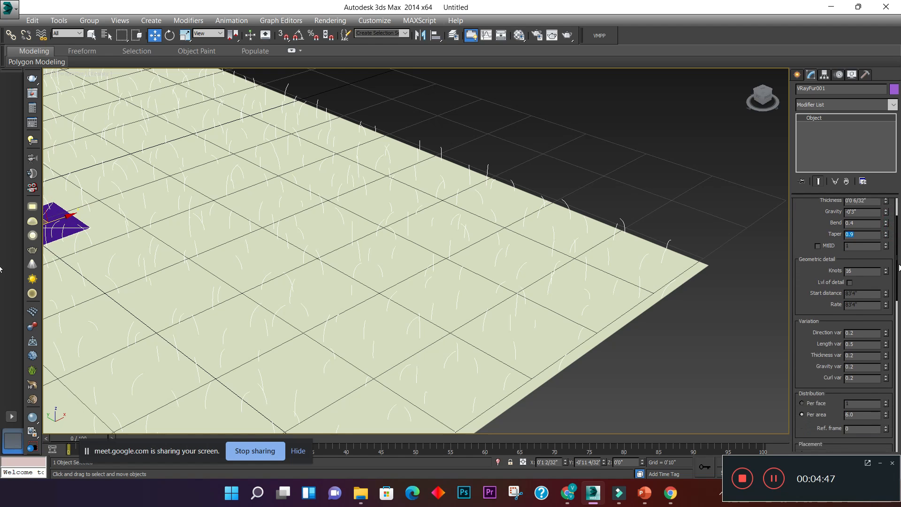
{"action": "double_click", "coordinate": [868, 266]}
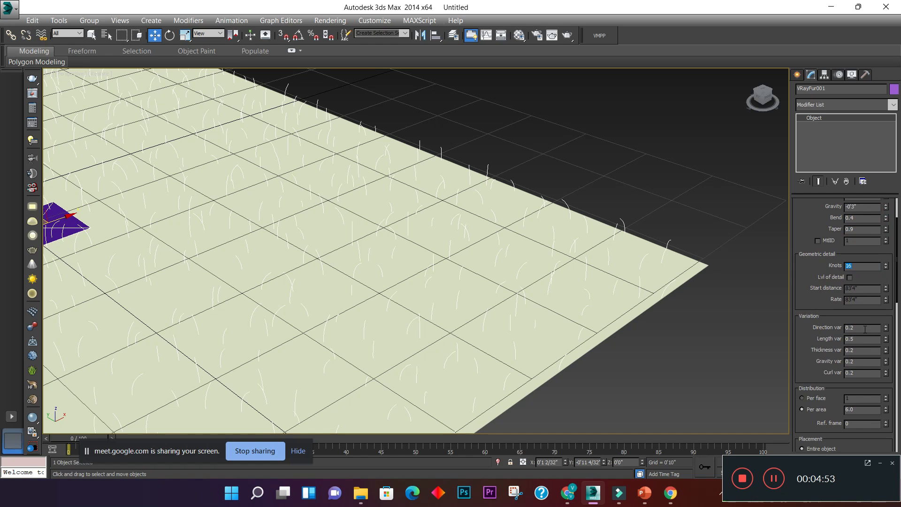
{"action": "double_click", "coordinate": [862, 339]}
{"action": "scroll", "coordinate": [891, 267], "scroll_direction": "down", "scroll_amount": 2}
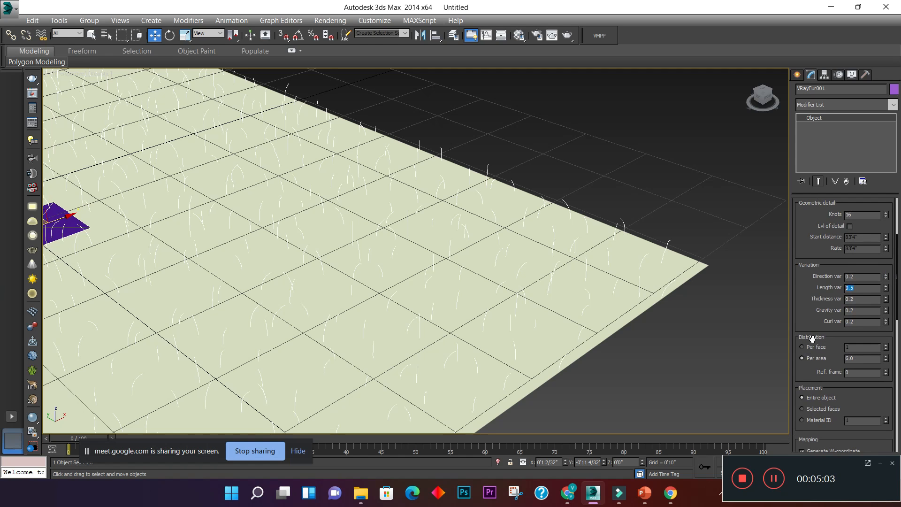
{"action": "left_click_drag", "start_coordinate": [856, 357], "coordinate": [786, 363]}
{"action": "key", "text": "z"}
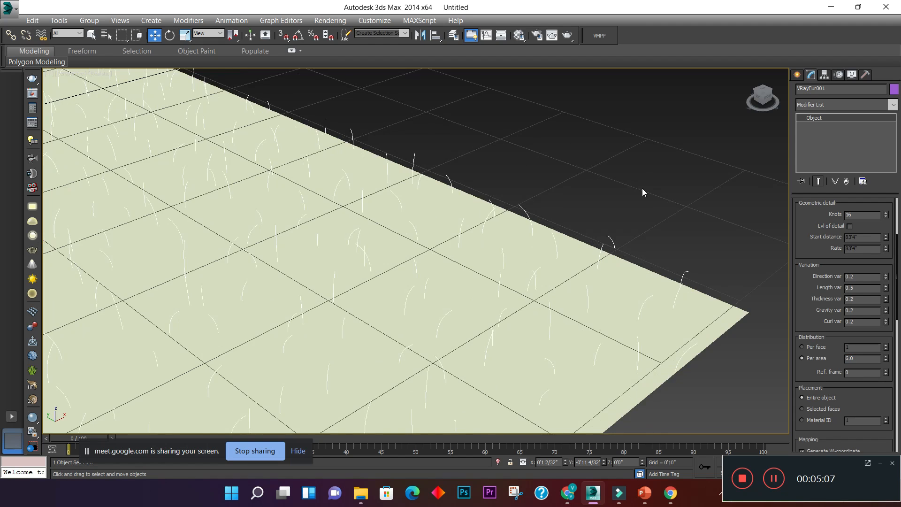
- Deselect the fur, change the perspective view to a top view and show the four-viewport layout
{"action": "left_click", "coordinate": [566, 178]}
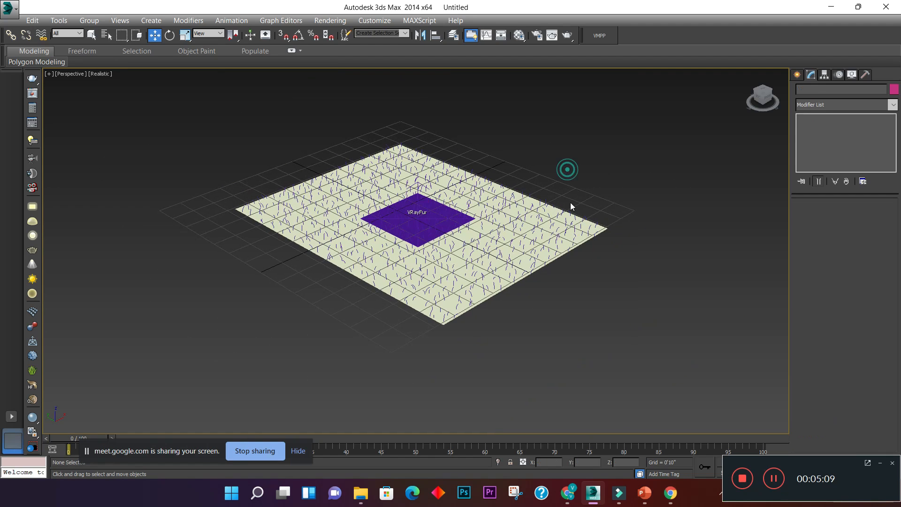
{"action": "middle_click_drag", "start_coordinate": [580, 268], "coordinate": [577, 278]}
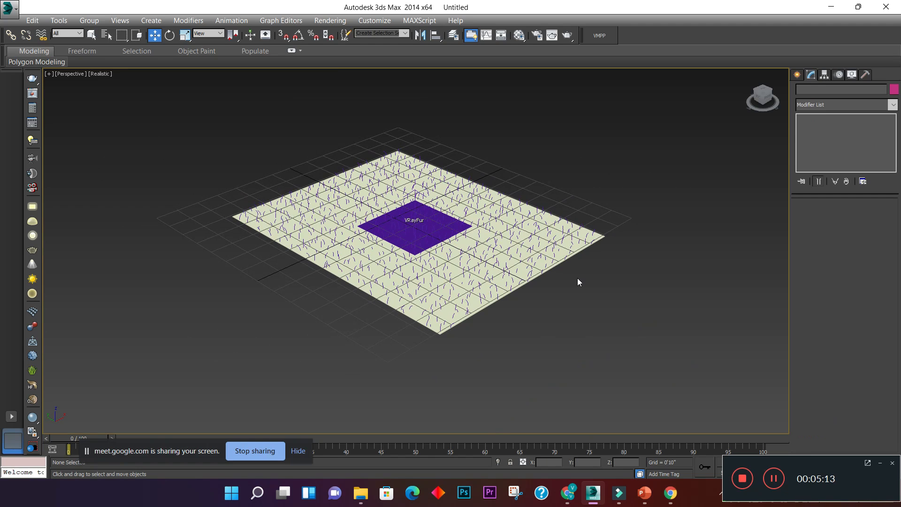
{"action": "middle_click_drag", "start_coordinate": [509, 169], "coordinate": [496, 171]}
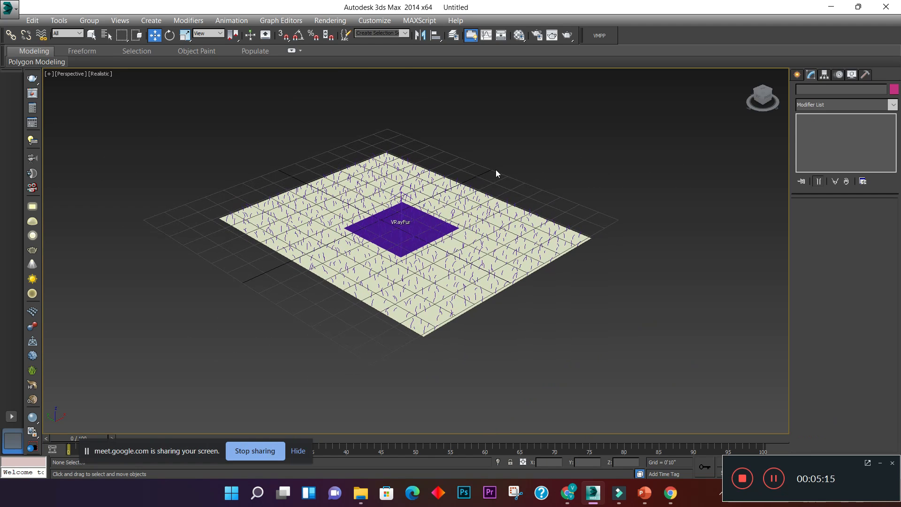
{"action": "key", "text": "t"}
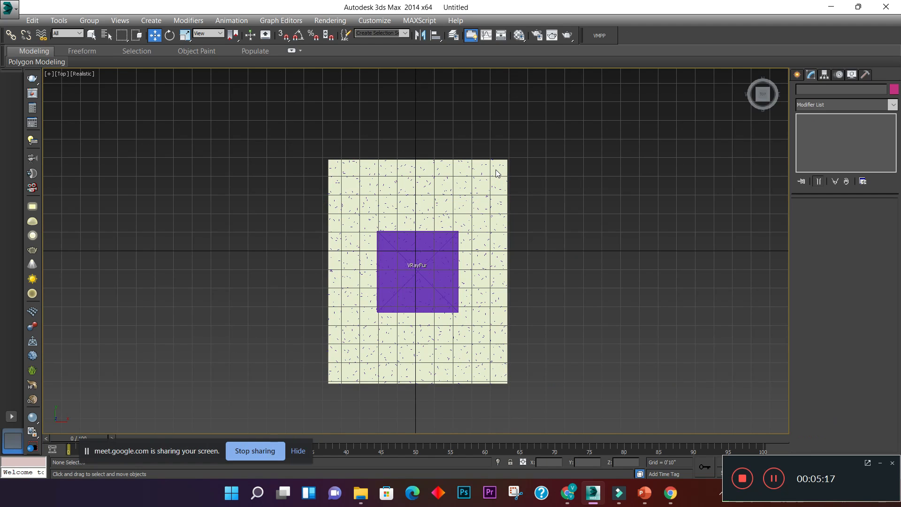
{"action": "key", "text": "alt+w"}
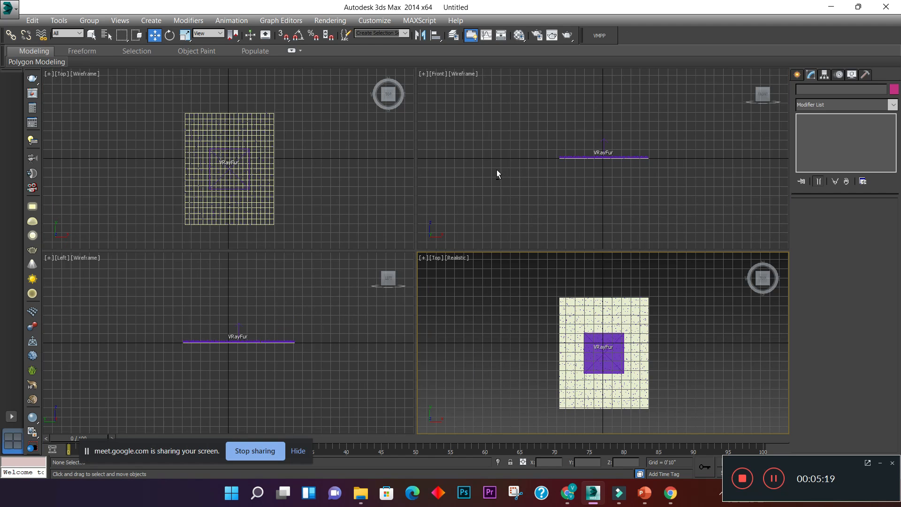
- Hide the grid in the shaded top viewport
{"action": "left_click", "coordinate": [489, 300]}
{"action": "left_click", "coordinate": [489, 195]}
{"action": "left_click", "coordinate": [483, 363]}
{"action": "middle_click_drag", "start_coordinate": [522, 342], "coordinate": [489, 327]}
{"action": "left_click", "coordinate": [519, 197]}
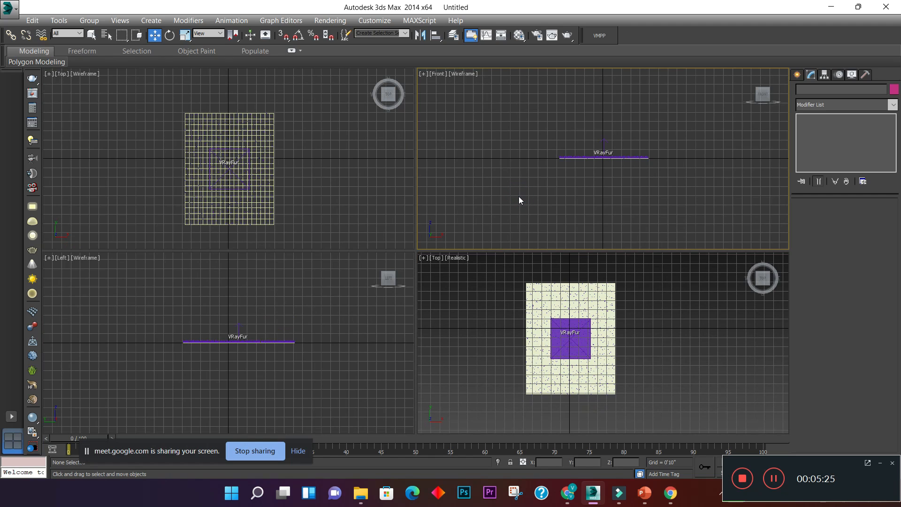
{"action": "left_click", "coordinate": [493, 320]}
{"action": "middle_click_drag", "start_coordinate": [493, 320], "coordinate": [491, 298]}
{"action": "key", "text": "g"}
- Create a targeted V-Ray physical camera with a target distance of about 16'9", aimed diagonally across the plane from outside its lower right corner
{"action": "left_click", "coordinate": [798, 75]}
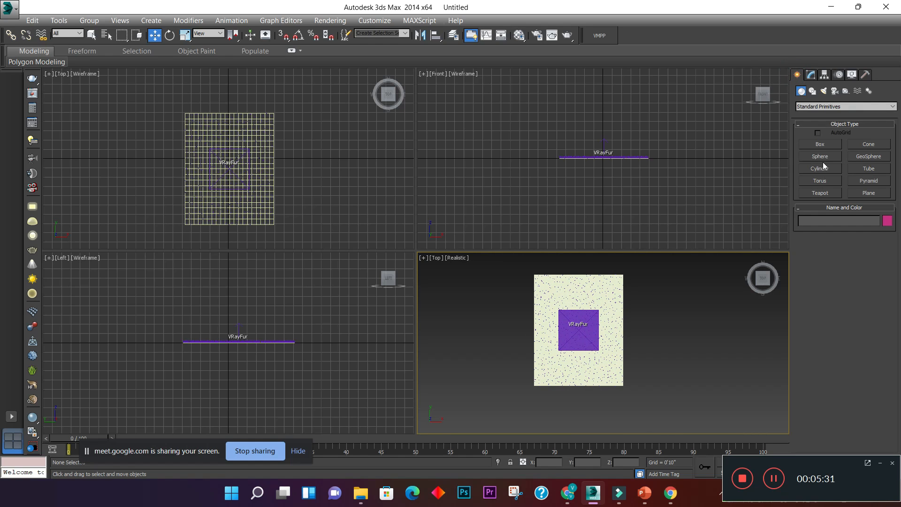
{"action": "left_click", "coordinate": [834, 91]}
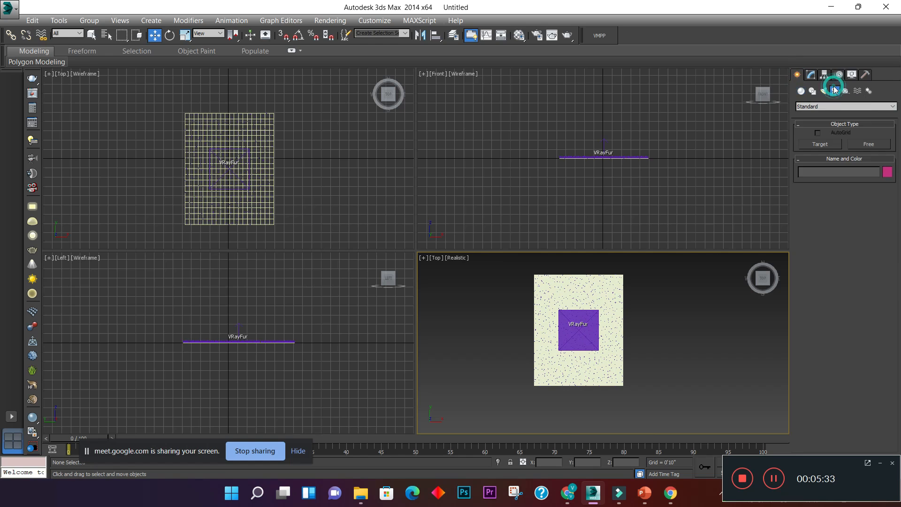
{"action": "left_click", "coordinate": [834, 106]}
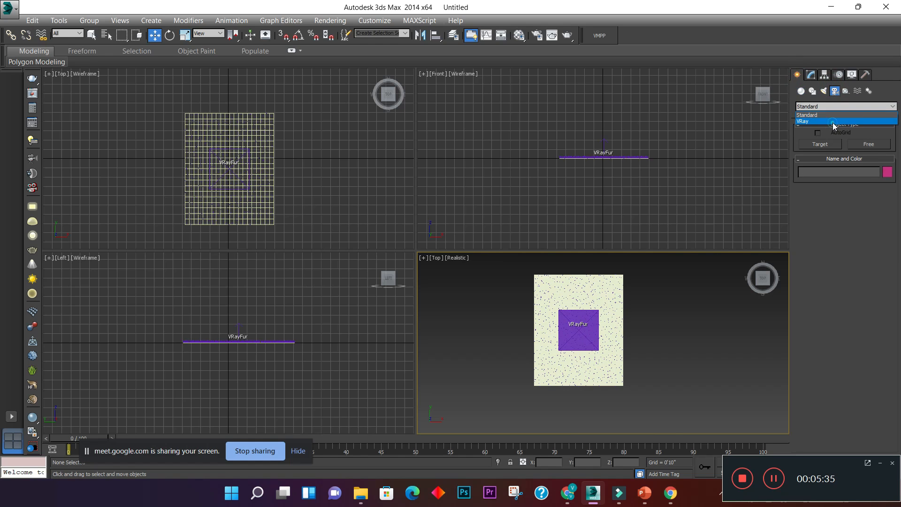
{"action": "left_click", "coordinate": [833, 121]}
{"action": "left_click", "coordinate": [861, 144]}
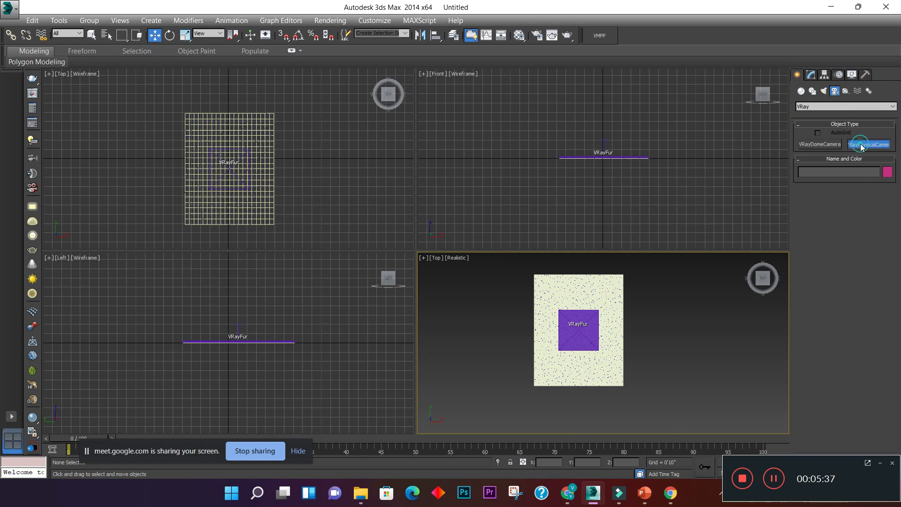
{"action": "middle_click_drag", "start_coordinate": [661, 364], "coordinate": [646, 316]}
{"action": "scroll", "coordinate": [635, 350], "scroll_direction": "down", "scroll_amount": 3}
{"action": "middle_click_drag", "start_coordinate": [635, 350], "coordinate": [628, 382]}
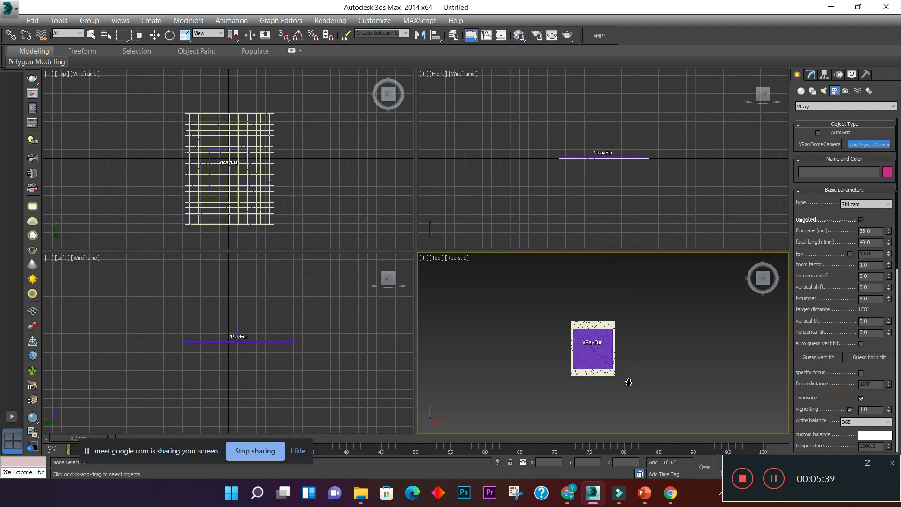
{"action": "left_click_drag", "start_coordinate": [618, 412], "coordinate": [581, 327]}
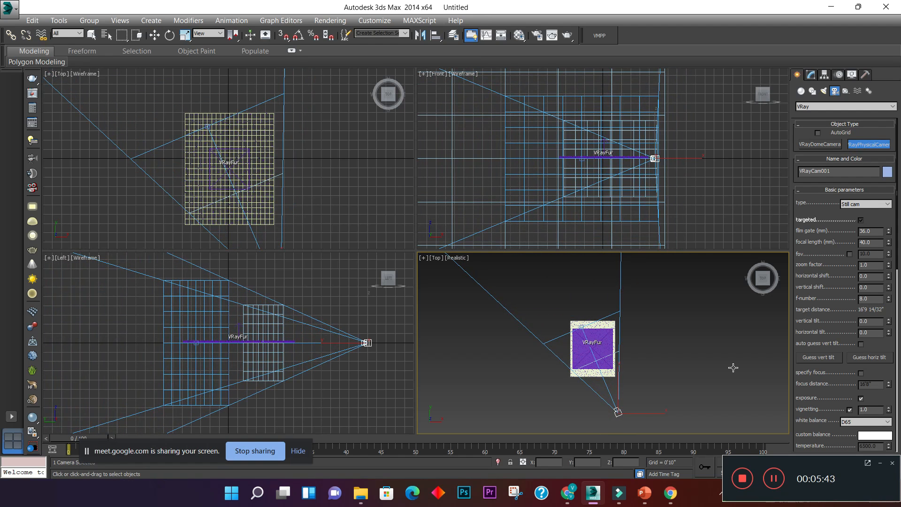
- Change the front viewport to the V-Ray camera's view and pan it so the camera sits about 1'2" above the plane
{"action": "key", "text": "w"}
{"action": "middle_click_drag", "start_coordinate": [692, 368], "coordinate": [689, 384]}
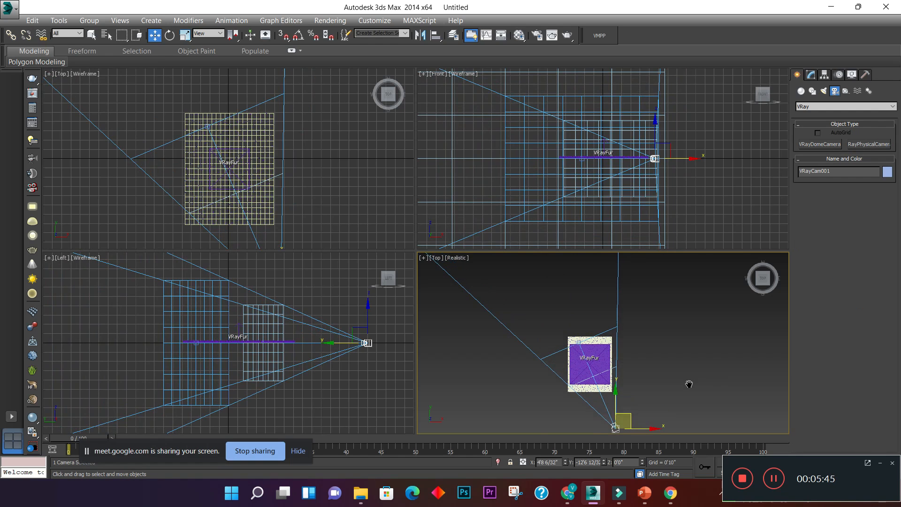
{"action": "left_click", "coordinate": [720, 210]}
{"action": "key", "text": "c"}
{"action": "middle_click_drag", "start_coordinate": [659, 136], "coordinate": [608, 165]}
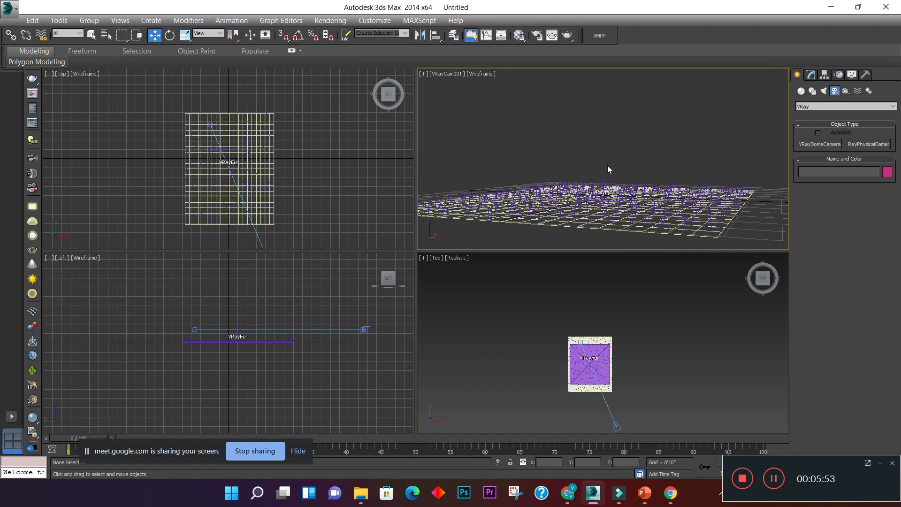
- Raise the camera in a shaded left view and pan the camera view so it looks down over the furred plane
{"action": "mouse_move", "coordinate": [639, 398]}
{"action": "middle_mouse_down"}
{"action": "mouse_move", "coordinate": [625, 375]}
{"action": "mouse_move", "coordinate": [626, 394]}
{"action": "middle_mouse_up"}
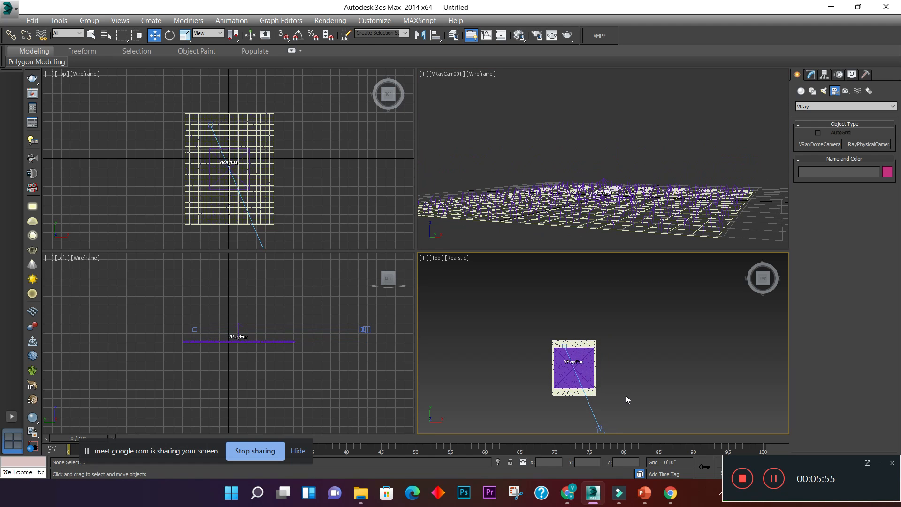
{"action": "key", "text": "l"}
{"action": "left_click", "coordinate": [669, 338]}
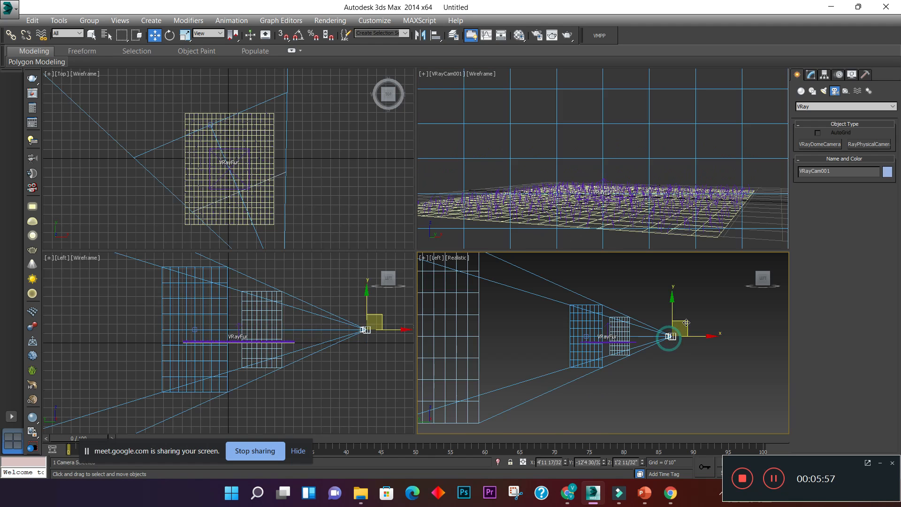
{"action": "left_click_drag", "start_coordinate": [670, 337], "coordinate": [672, 303]}
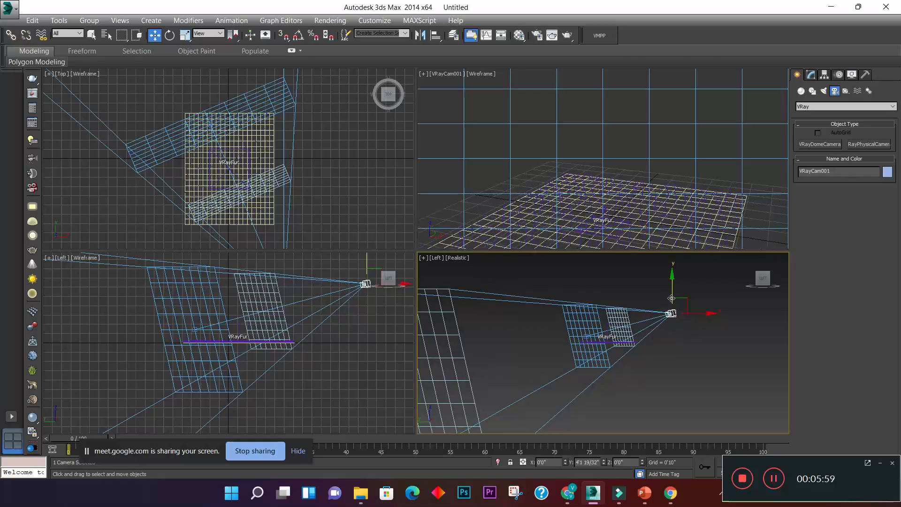
{"action": "middle_click_drag", "start_coordinate": [619, 211], "coordinate": [624, 165]}
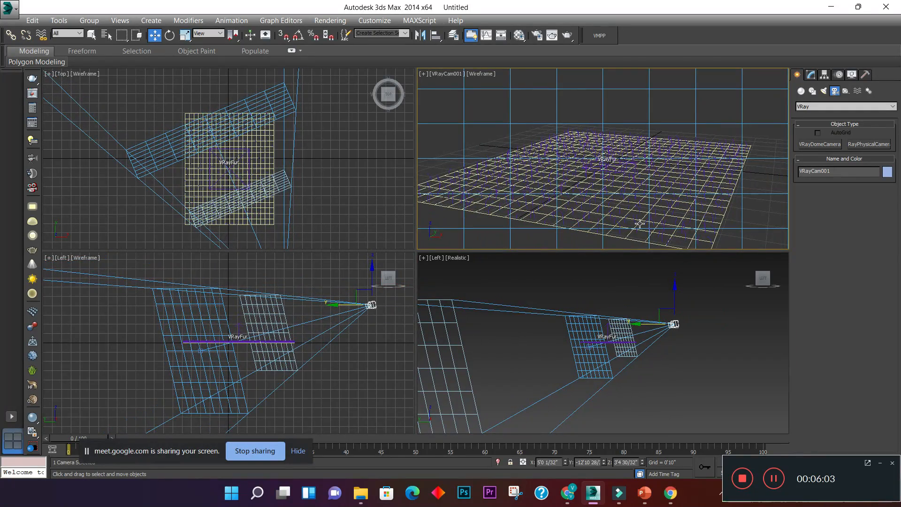
{"action": "left_click", "coordinate": [719, 112]}
{"action": "left_click", "coordinate": [767, 208]}
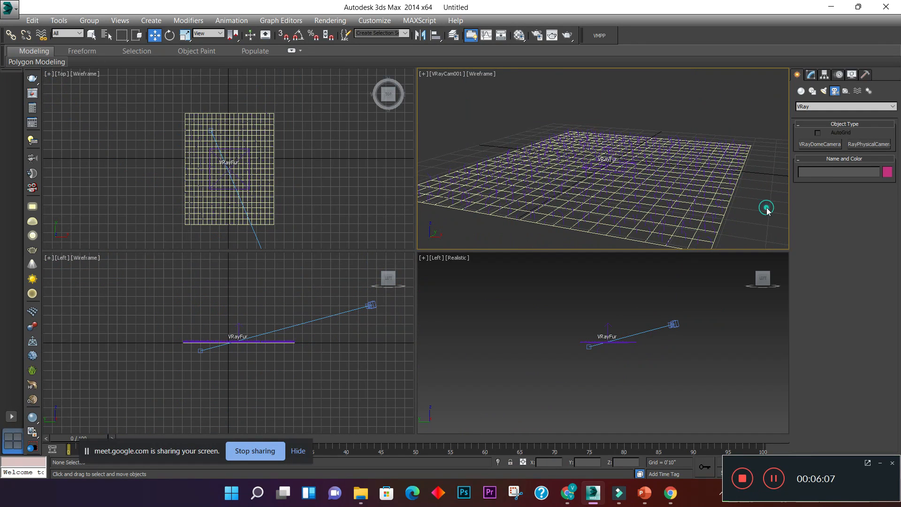
- Return the shaded left viewport to a top view framing the furred plane
{"action": "middle_click_drag", "start_coordinate": [669, 373], "coordinate": [668, 391]}
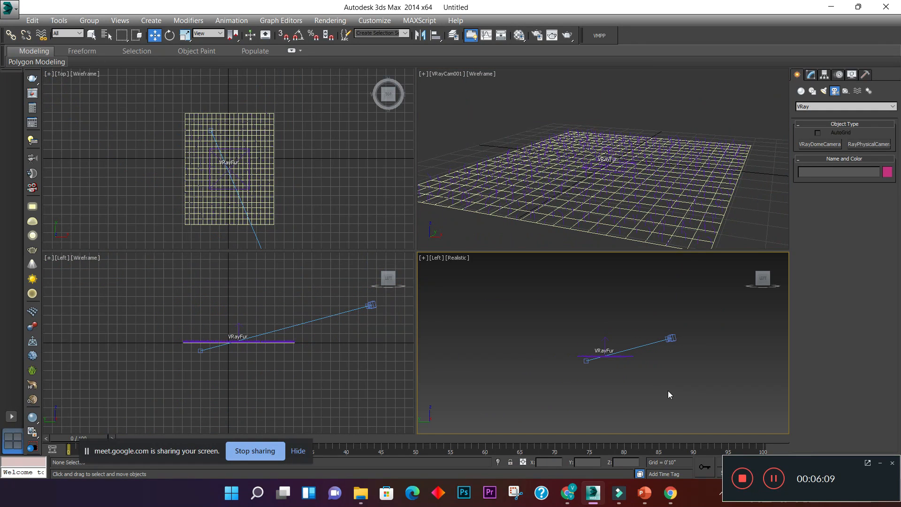
{"action": "key", "text": "t"}
{"action": "key", "text": "z"}
{"action": "middle_click_drag", "start_coordinate": [657, 356], "coordinate": [612, 357]}
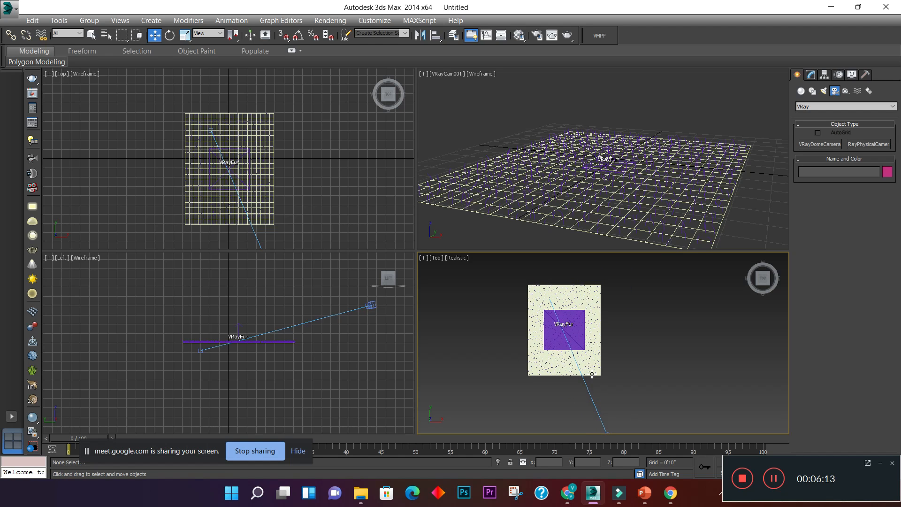
- Start a test render of the camera view, close the render window and return to the shaded top viewport
{"action": "left_click", "coordinate": [684, 110]}
{"action": "left_click", "coordinate": [565, 35]}
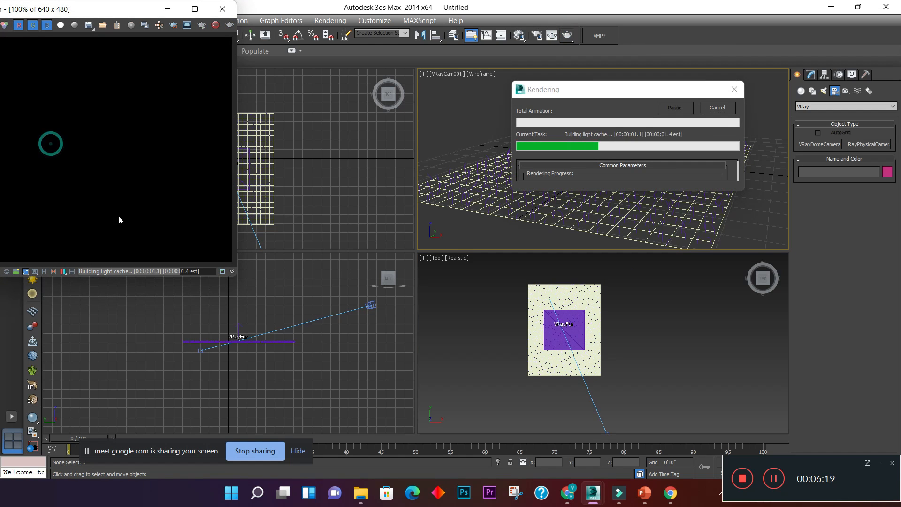
{"action": "left_click", "coordinate": [223, 10]}
{"action": "left_click", "coordinate": [678, 347]}
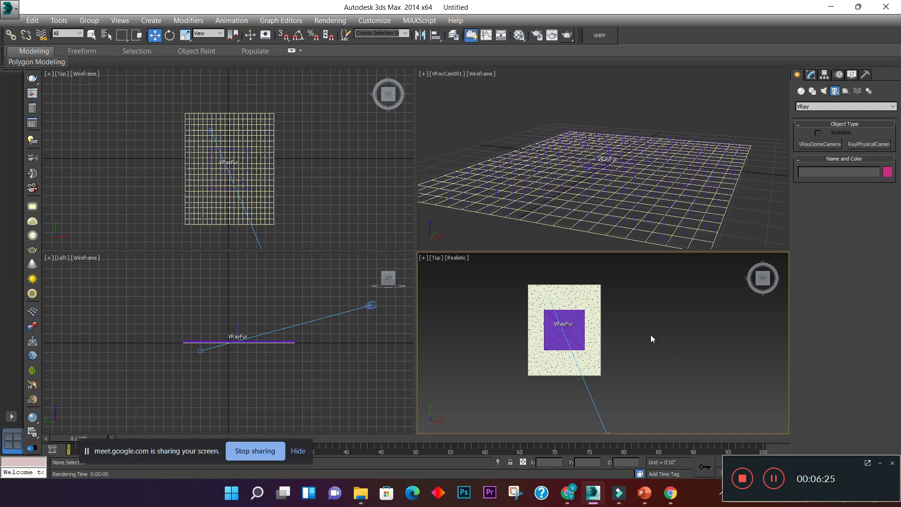
{"action": "middle_click_drag", "start_coordinate": [651, 334], "coordinate": [657, 340]}
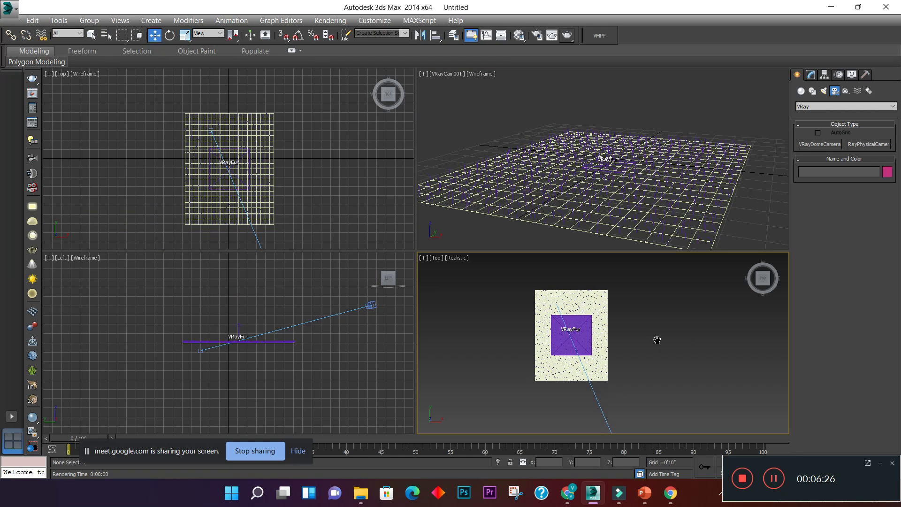
- Create a V-Ray light of type Dome beside the furred plane in the shaded top view
{"action": "left_click", "coordinate": [824, 92]}
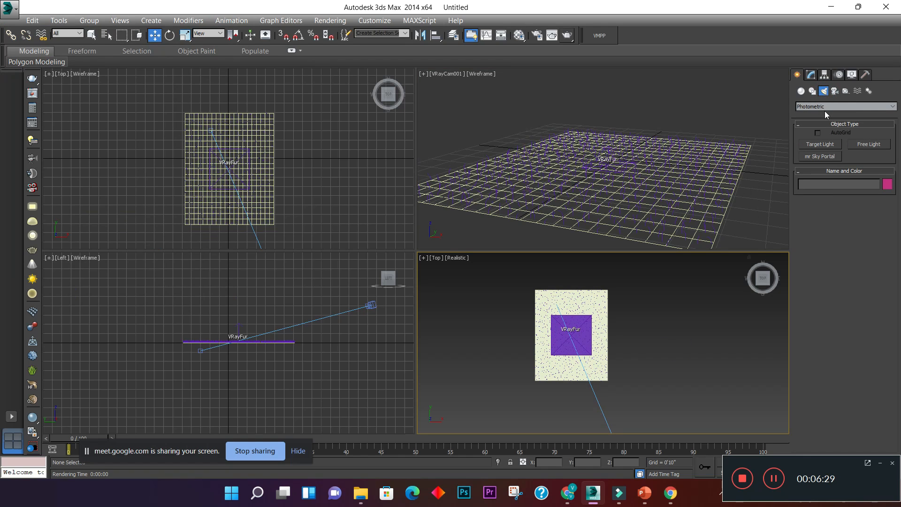
{"action": "left_click", "coordinate": [824, 106]}
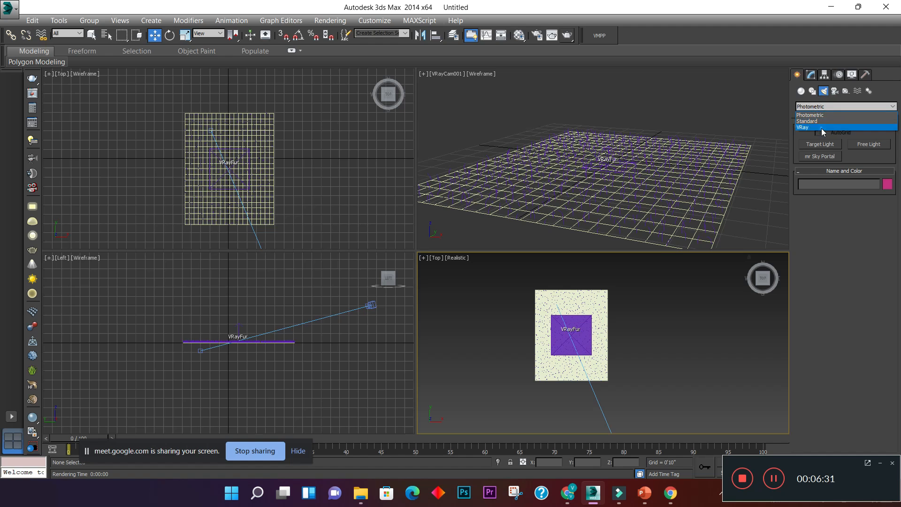
{"action": "left_click", "coordinate": [821, 128]}
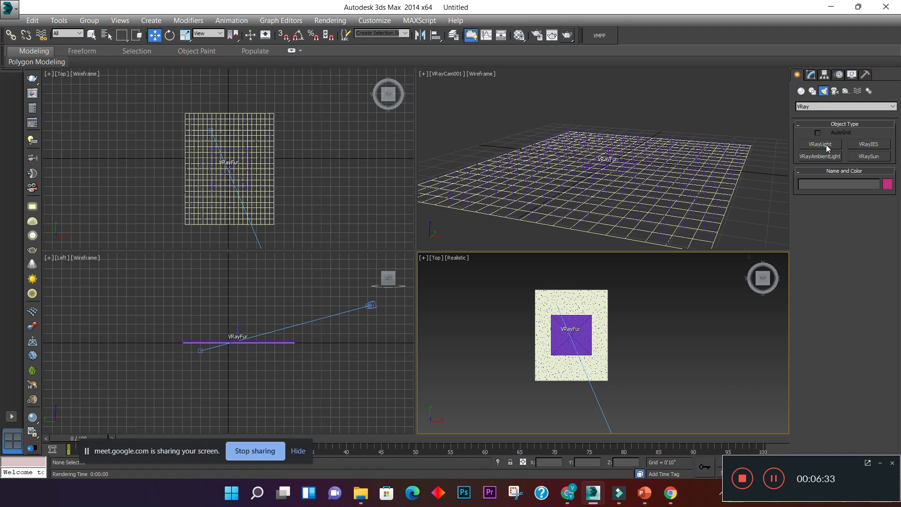
{"action": "left_click", "coordinate": [826, 144]}
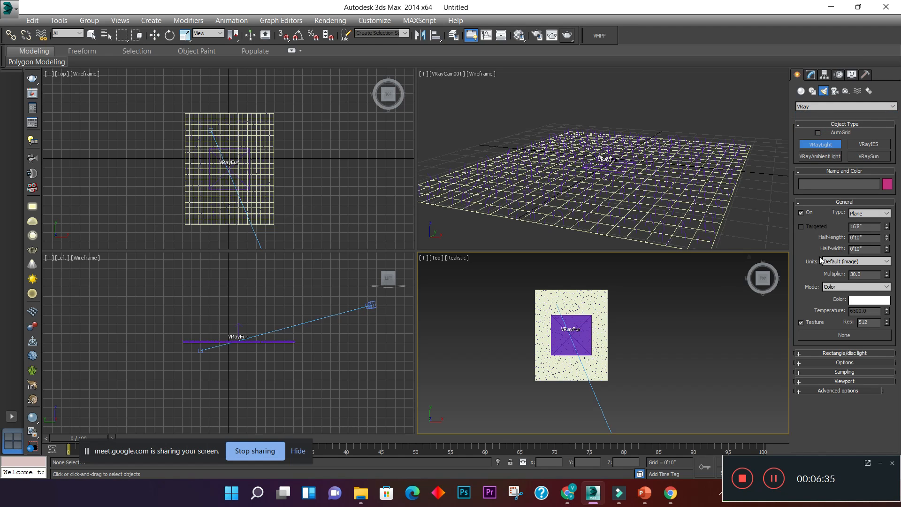
{"action": "left_click", "coordinate": [868, 213]}
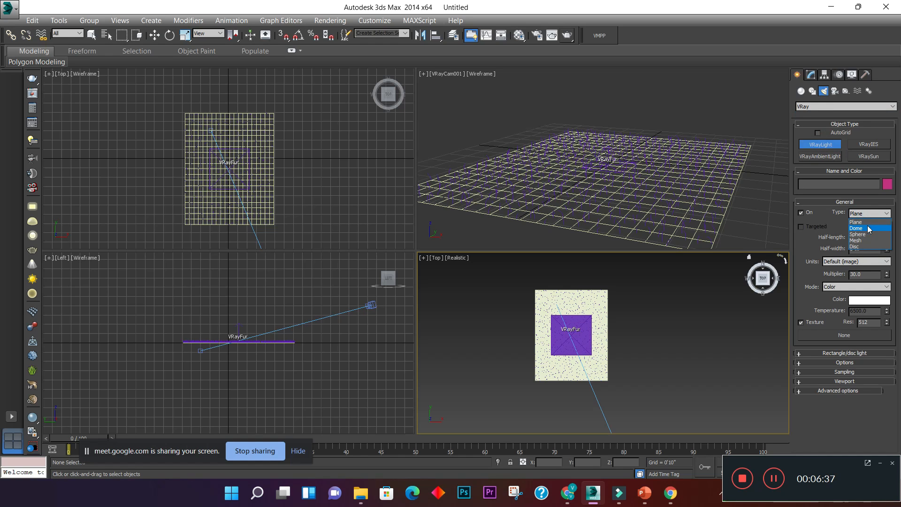
{"action": "left_click", "coordinate": [884, 228]}
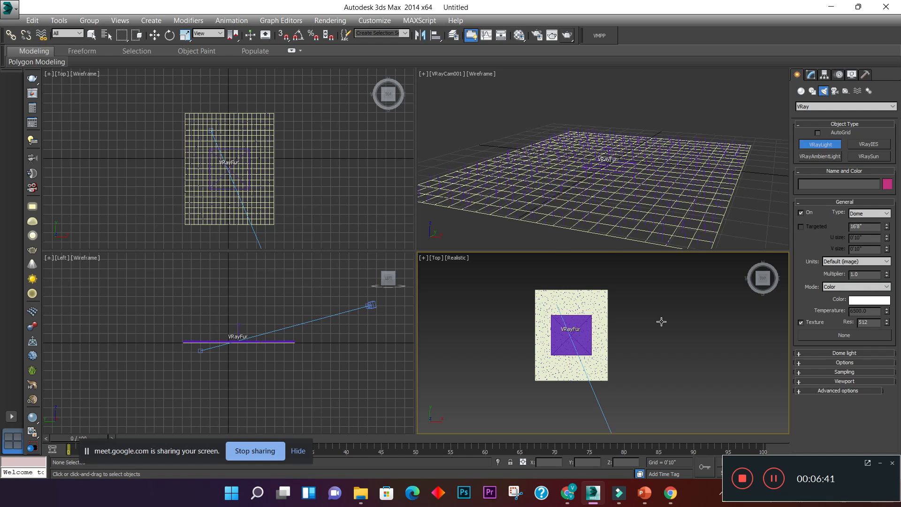
{"action": "left_click", "coordinate": [647, 320]}
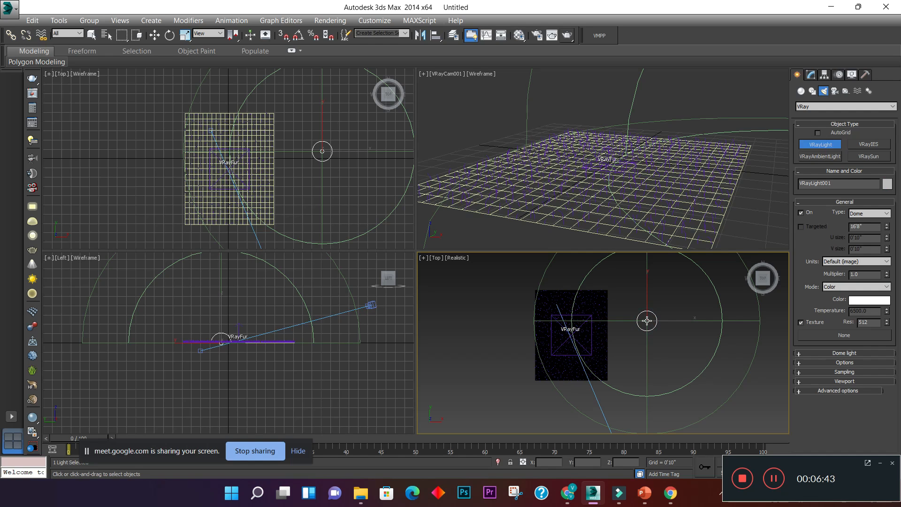
{"action": "right_click", "coordinate": [647, 321]}
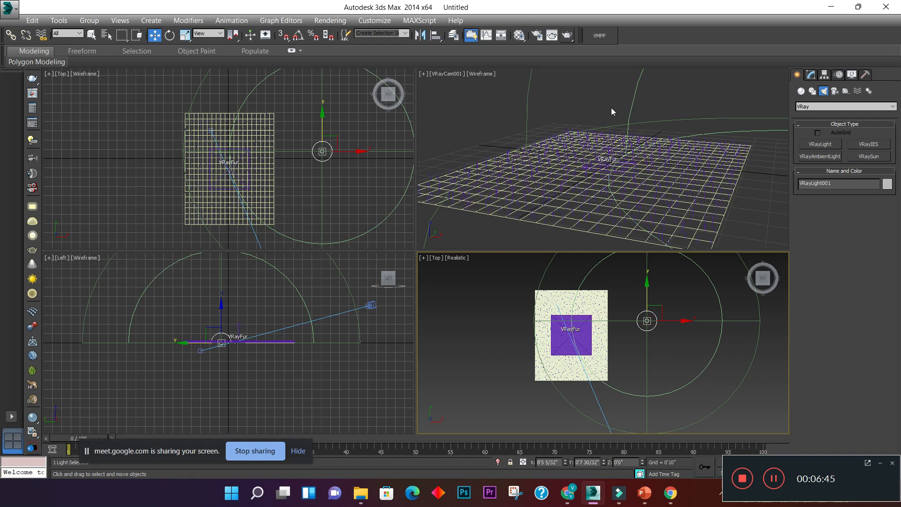
- Test-render the V-Ray camera view, bring the frame buffer fully into view and dismiss the rendering progress window
{"action": "left_click", "coordinate": [598, 94]}
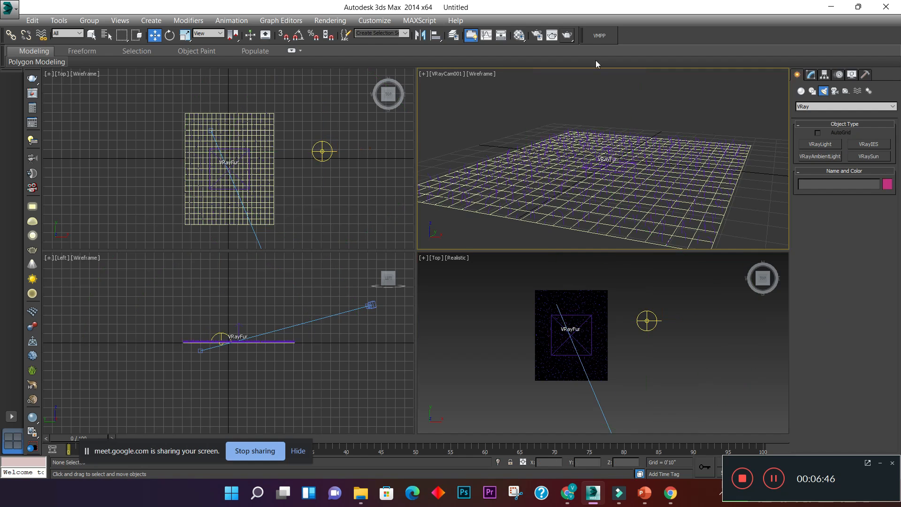
{"action": "left_click", "coordinate": [567, 35]}
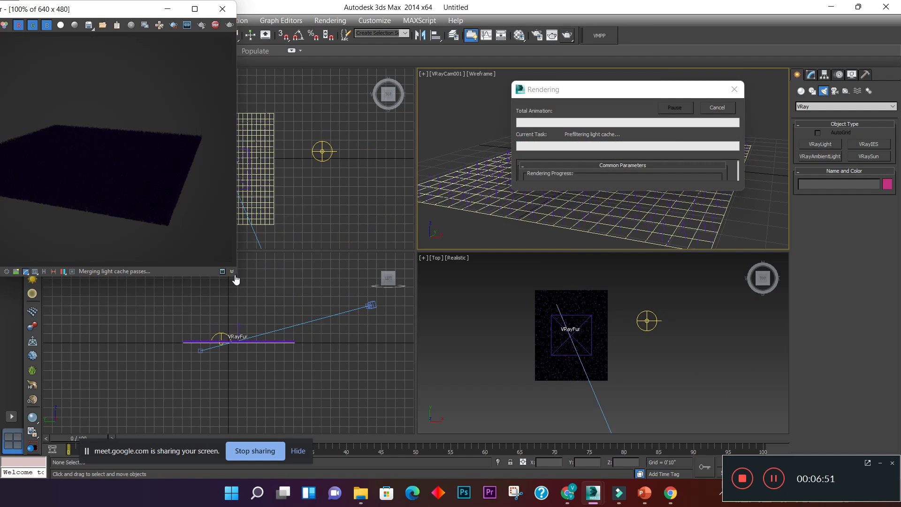
{"action": "left_click_drag", "start_coordinate": [83, 16], "coordinate": [203, 19]}
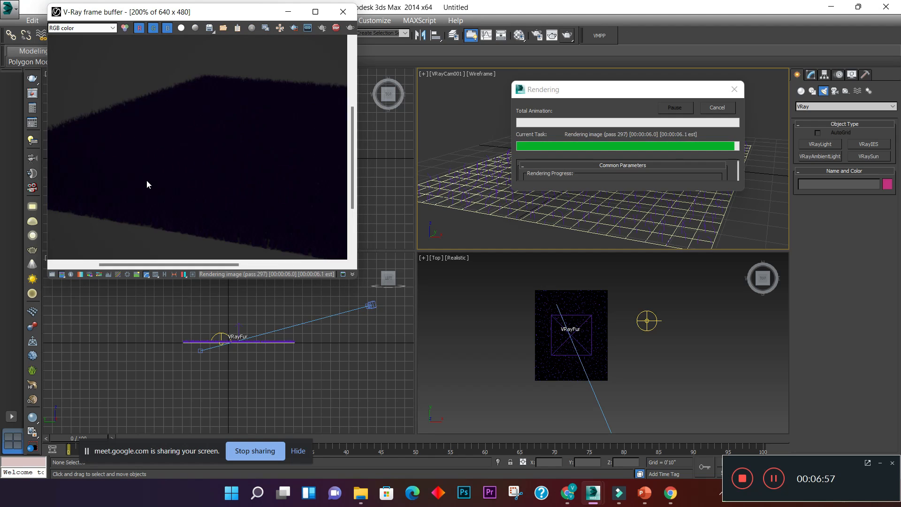
{"action": "left_click", "coordinate": [735, 91]}
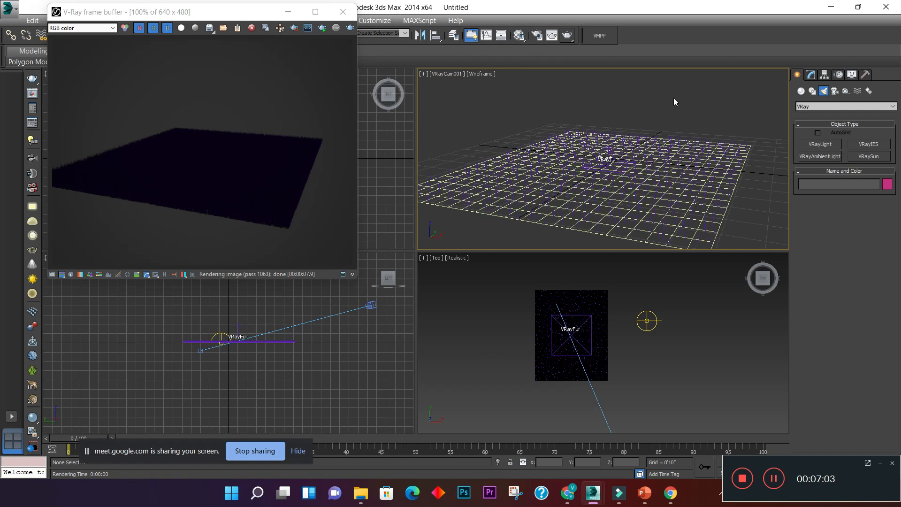
- Open the Material Editor beside the render window and rename the first material as soil texture
{"action": "left_click", "coordinate": [519, 36]}
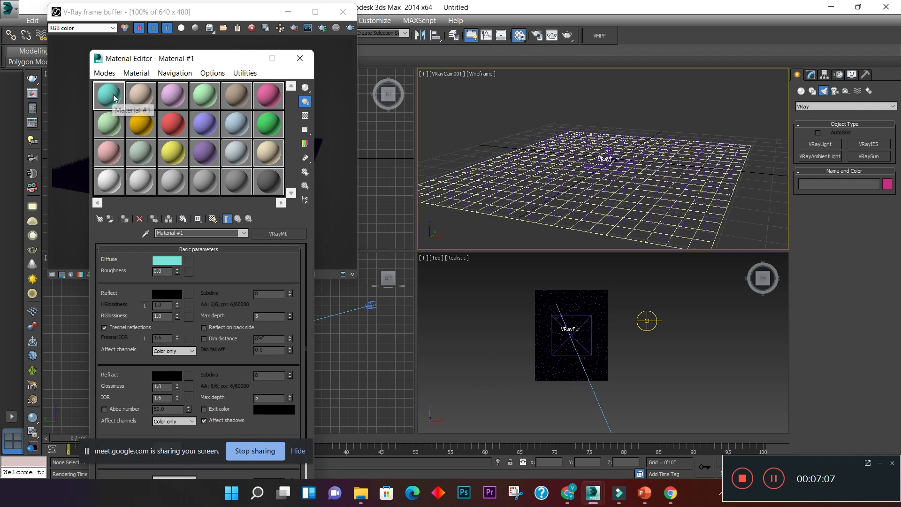
{"action": "left_click_drag", "start_coordinate": [137, 64], "coordinate": [287, 56]}
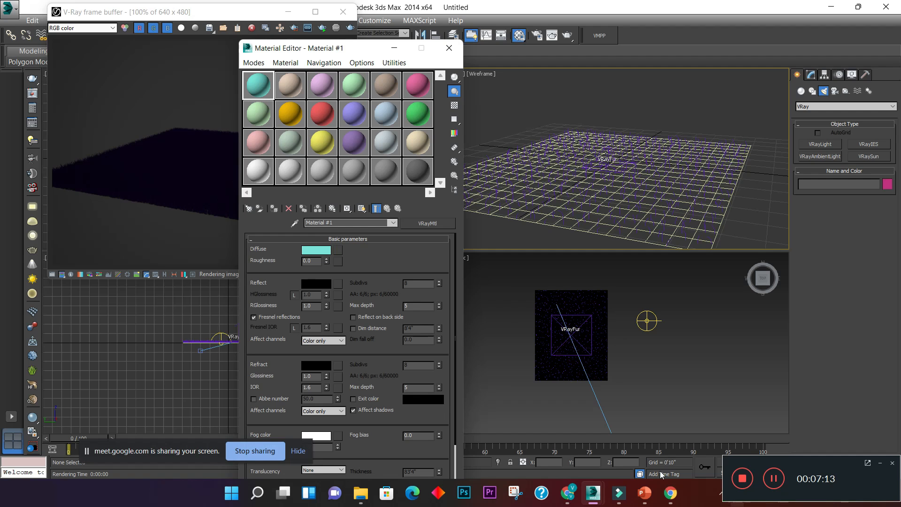
{"action": "left_click", "coordinate": [572, 494]}
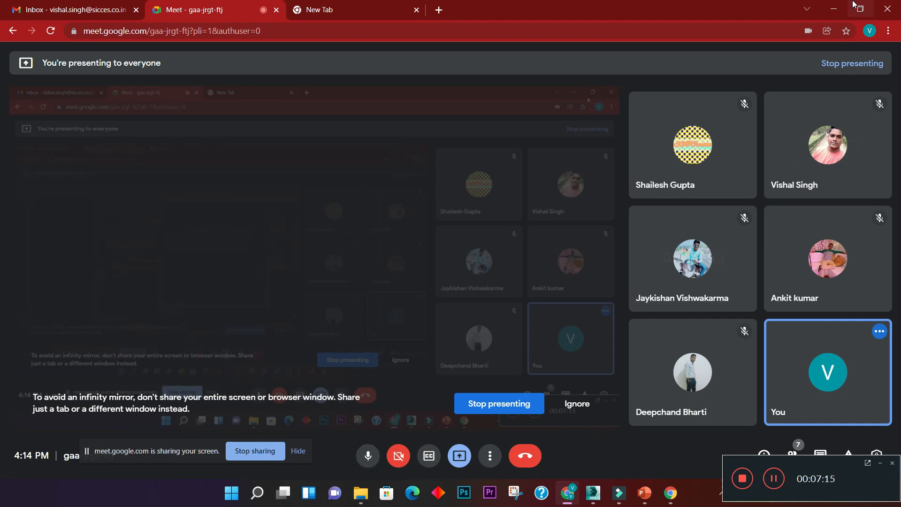
{"action": "left_click", "coordinate": [835, 10]}
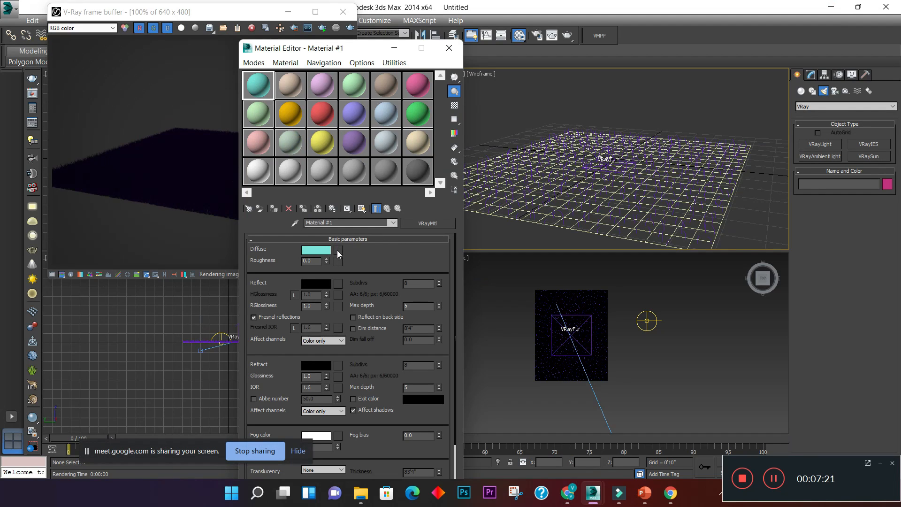
{"action": "left_click", "coordinate": [347, 223]}
{"action": "type", "text": "soil te"}
{"action": "left_click", "coordinate": [338, 250]}
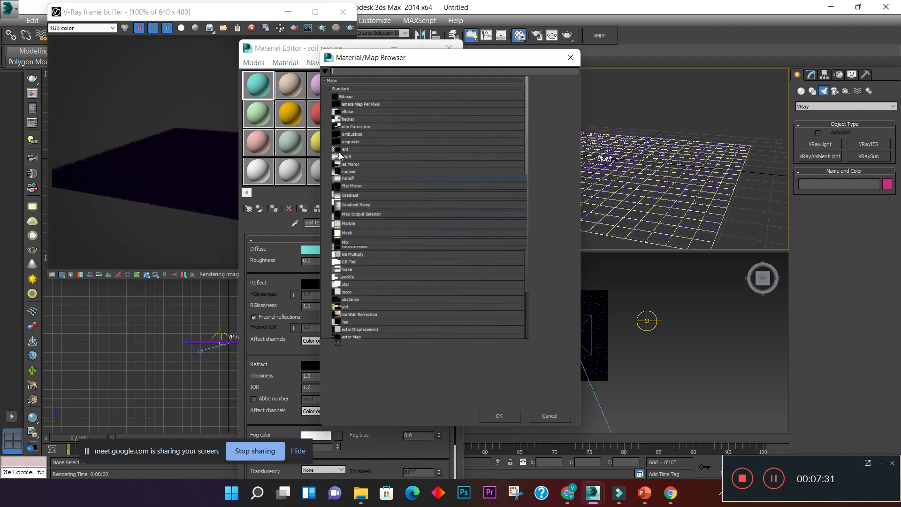
{"action": "double_click", "coordinate": [350, 103]}
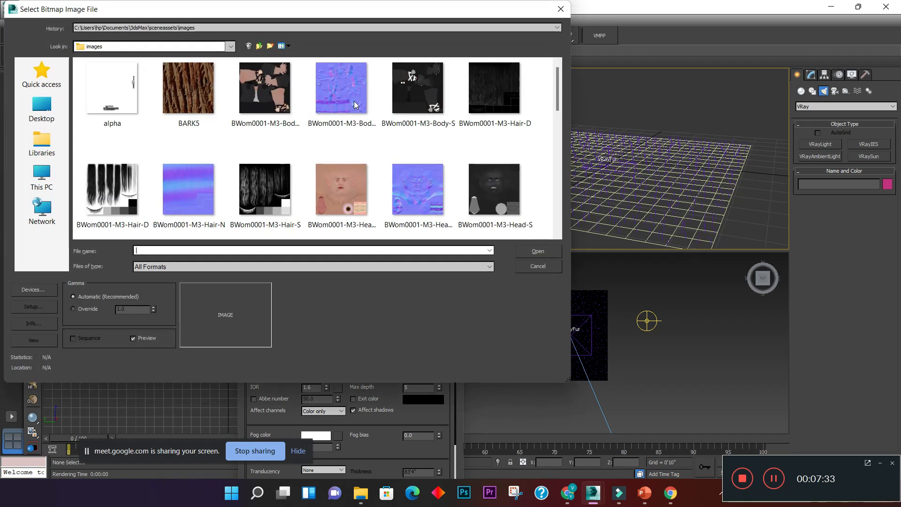
{"action": "left_click", "coordinate": [42, 108]}
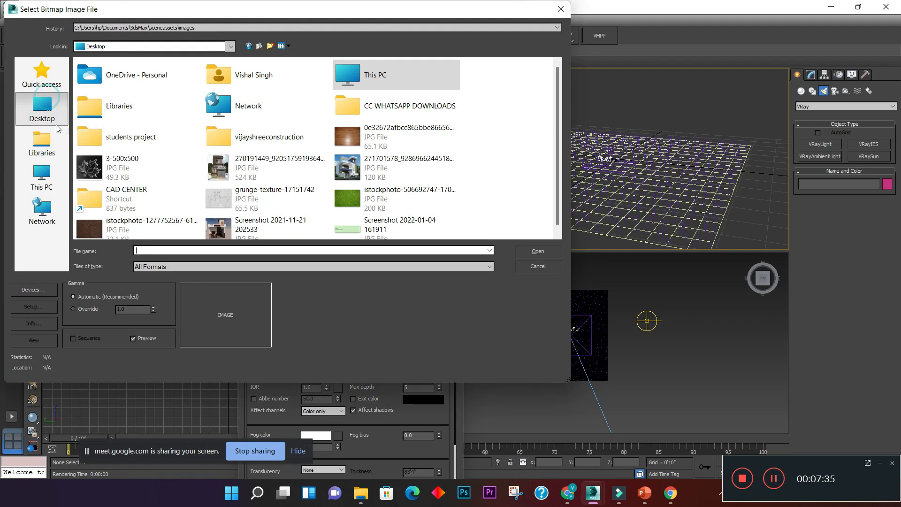
{"action": "scroll", "coordinate": [558, 129], "scroll_direction": "down", "scroll_amount": 1}
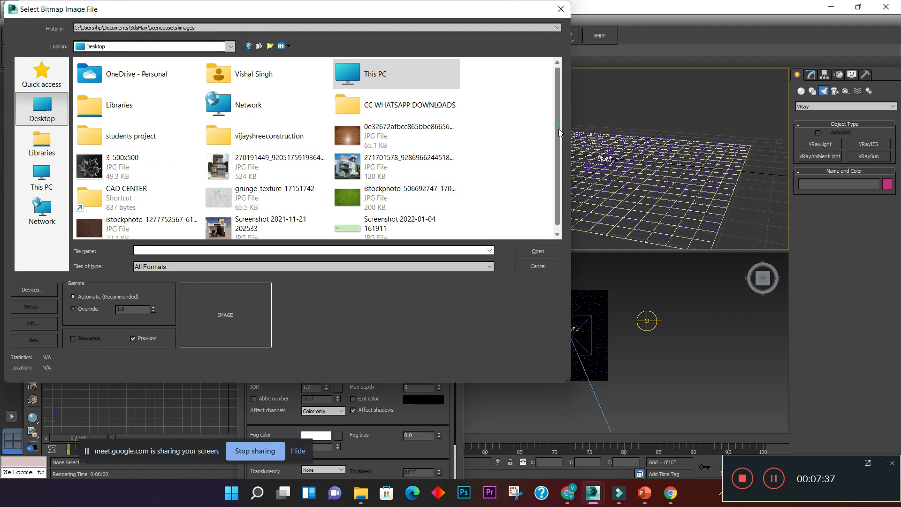
{"action": "left_click", "coordinate": [125, 224]}
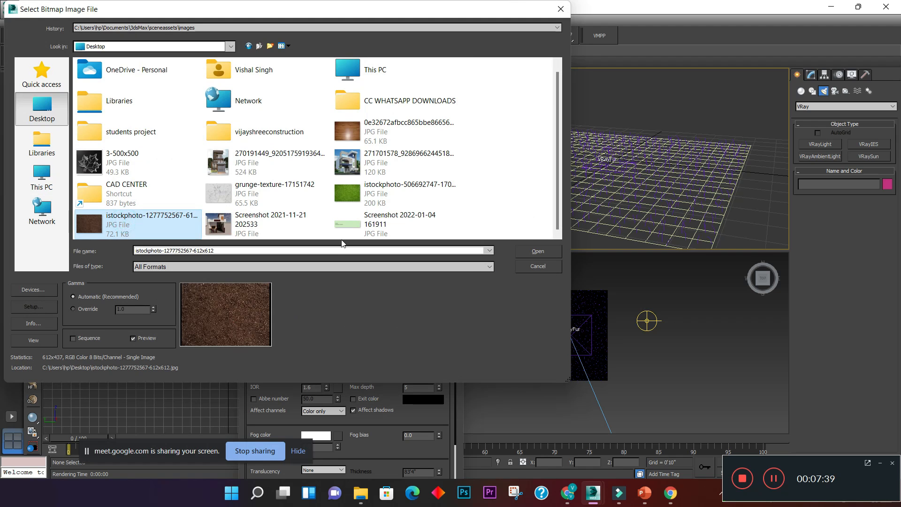
{"action": "left_click", "coordinate": [532, 252]}
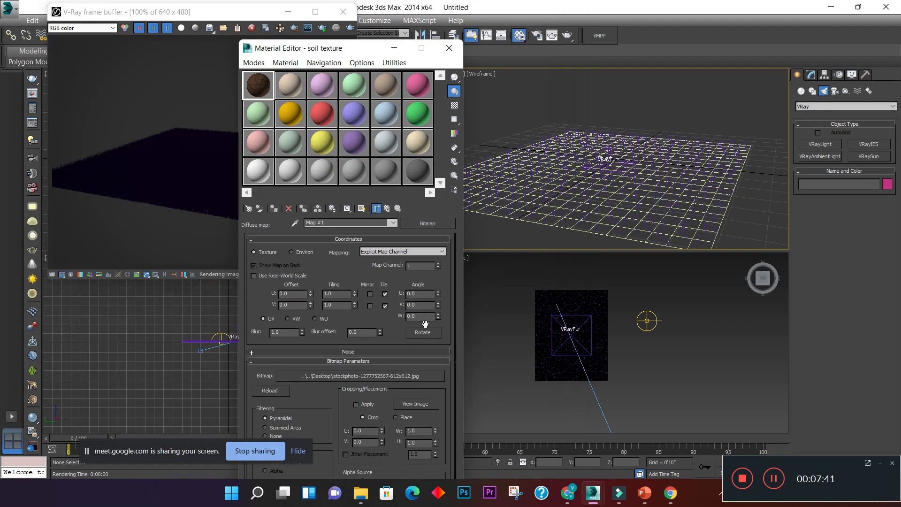
- Inspect the soil material in an enlarged preview, turn on its checkered sample background and close the preview
{"action": "double_click", "coordinate": [263, 93]}
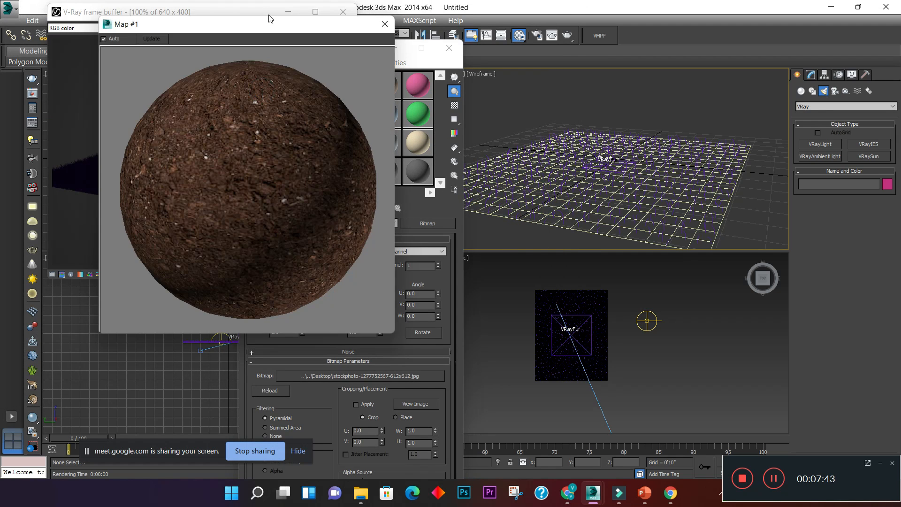
{"action": "left_click_drag", "start_coordinate": [254, 27], "coordinate": [662, 53]}
{"action": "left_click", "coordinate": [454, 106]}
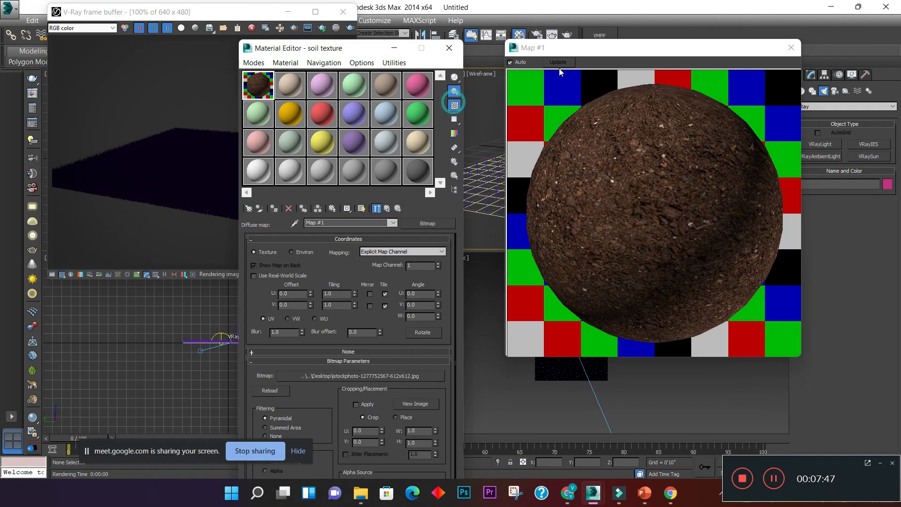
{"action": "left_click", "coordinate": [794, 49]}
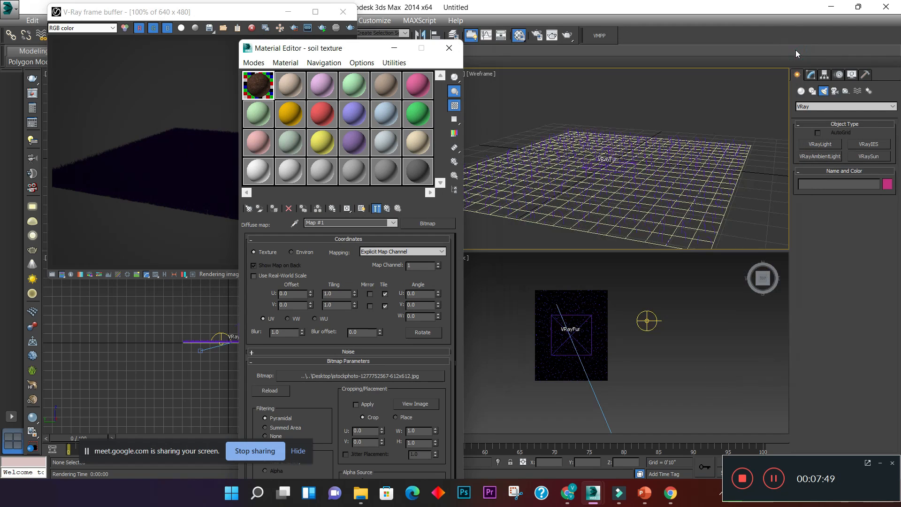
{"action": "left_click", "coordinate": [293, 92]}
{"action": "left_click", "coordinate": [353, 226]}
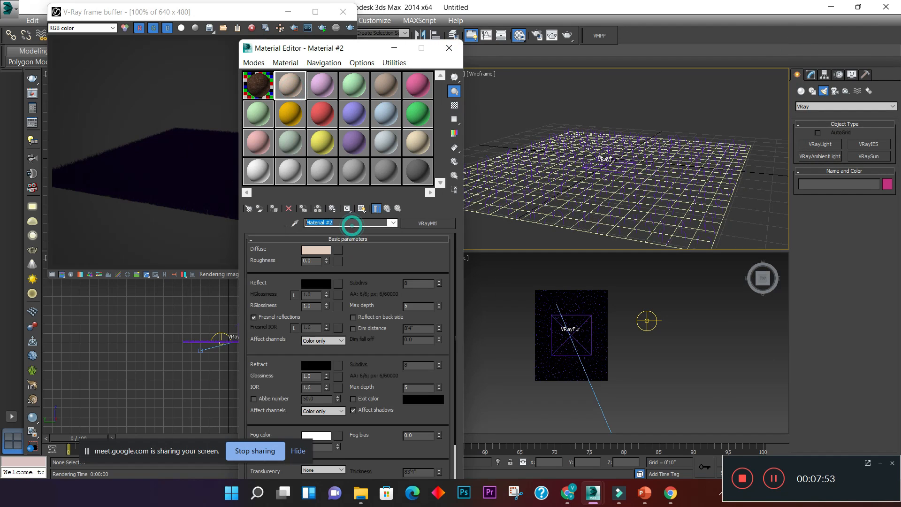
{"action": "type", "text": "grass"}
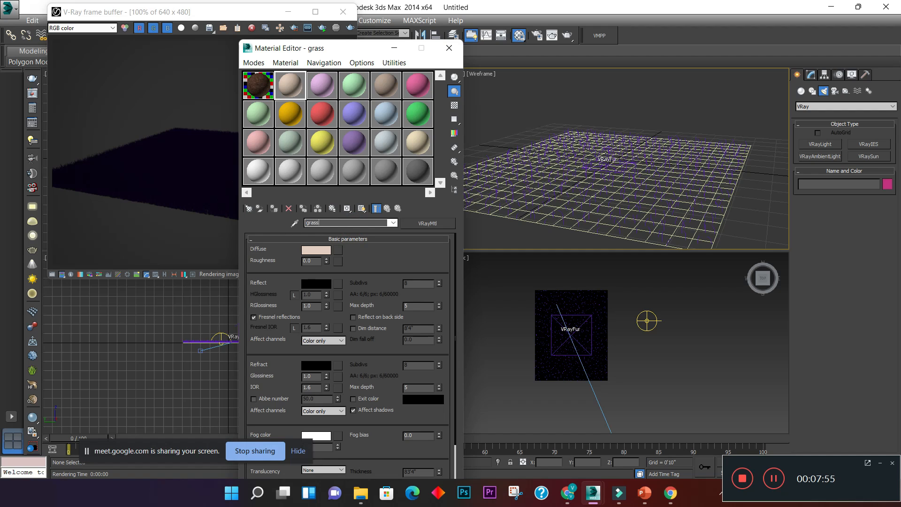
{"action": "key", "text": "Return"}
{"action": "left_click", "coordinate": [338, 250]}
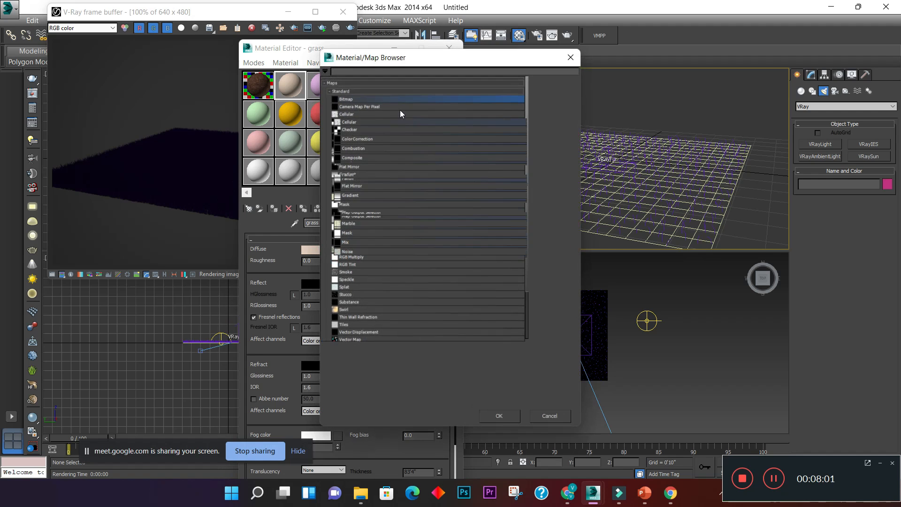
{"action": "double_click", "coordinate": [386, 104]}
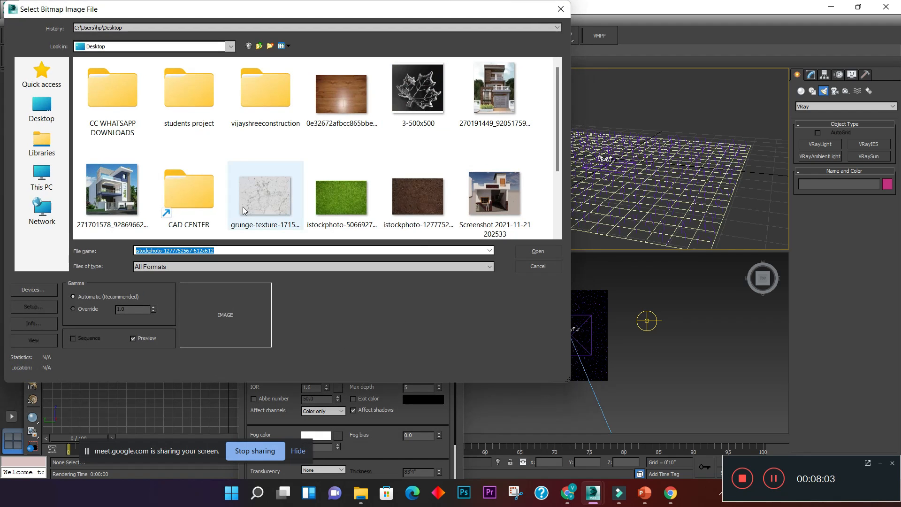
{"action": "left_click", "coordinate": [350, 202]}
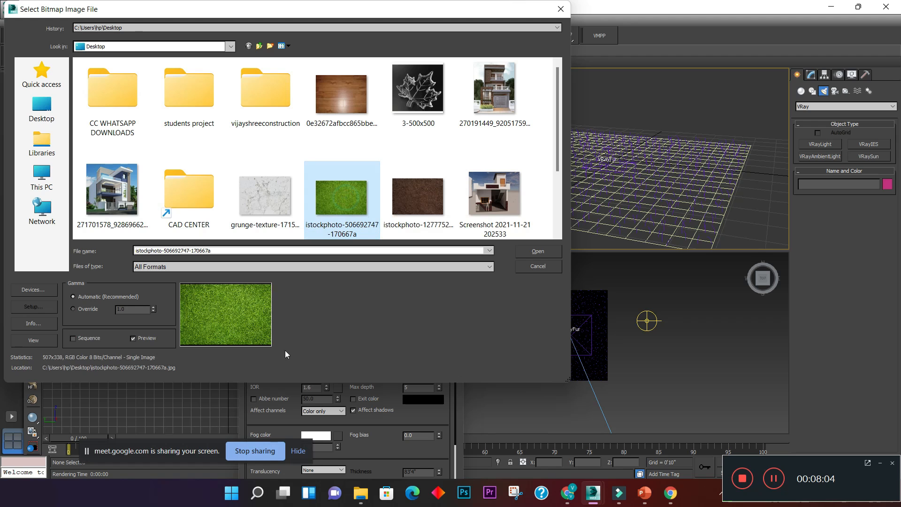
{"action": "left_click", "coordinate": [538, 253]}
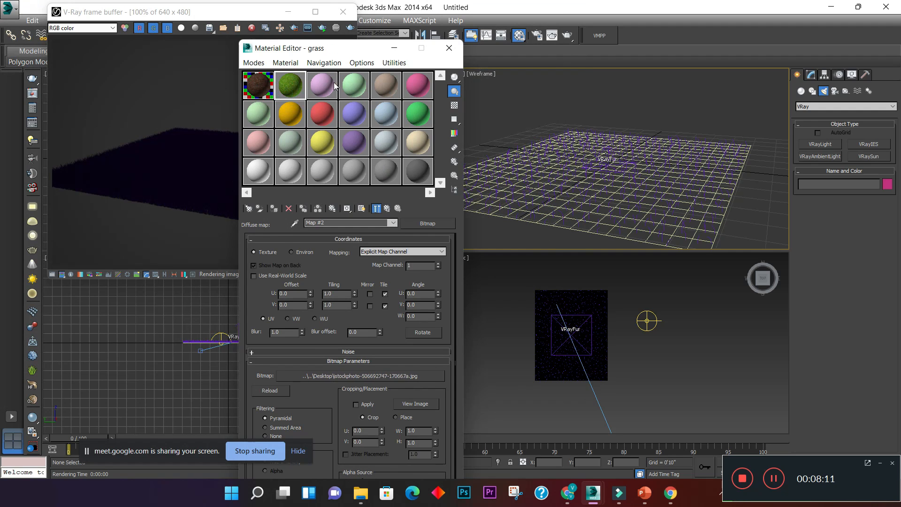
- Inspect the grass material in an enlarged preview, close it and turn on the checkered sample background
{"action": "double_click", "coordinate": [295, 86]}
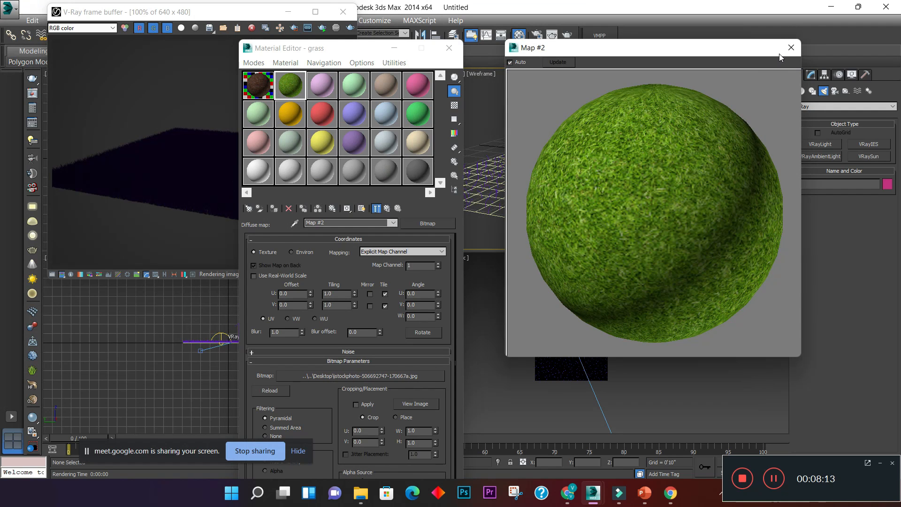
{"action": "left_click", "coordinate": [792, 48]}
{"action": "left_click", "coordinate": [460, 108]}
- Apply the soil texture material to the ground plane under the fur
{"action": "left_click", "coordinate": [256, 88]}
{"action": "left_click", "coordinate": [281, 84]}
{"action": "left_click", "coordinate": [260, 83]}
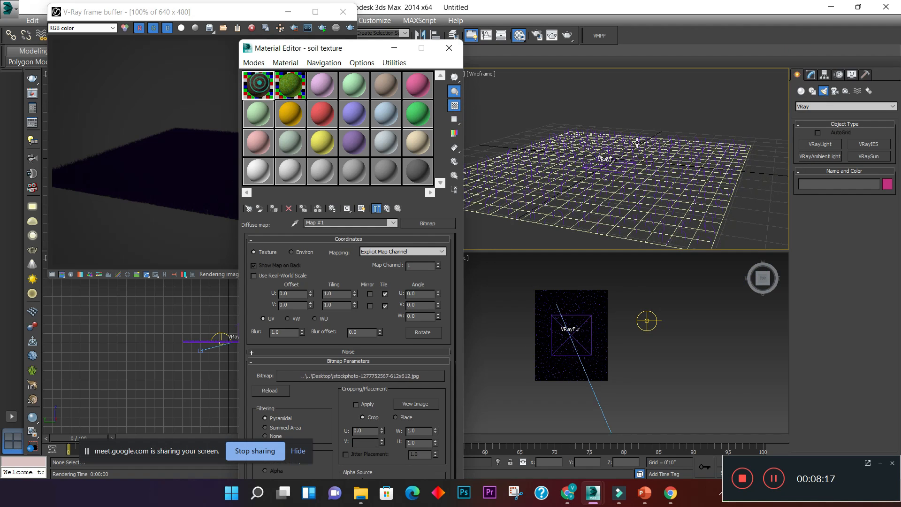
{"action": "middle_click_drag", "start_coordinate": [709, 115], "coordinate": [707, 113]}
{"action": "left_click", "coordinate": [271, 94]}
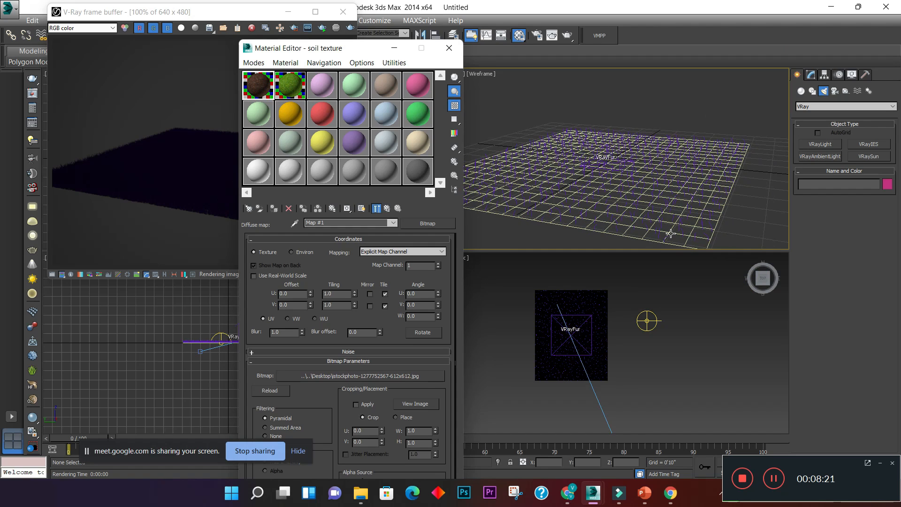
{"action": "scroll", "coordinate": [603, 300], "scroll_direction": "up", "scroll_amount": 6}
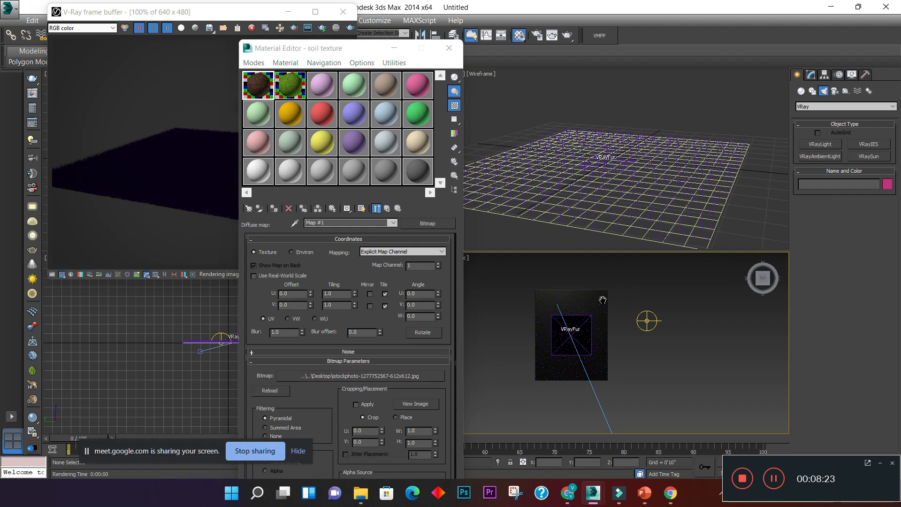
- Assign the soil texture material to the ground plane and show its map in the viewport
{"action": "left_click", "coordinate": [563, 277]}
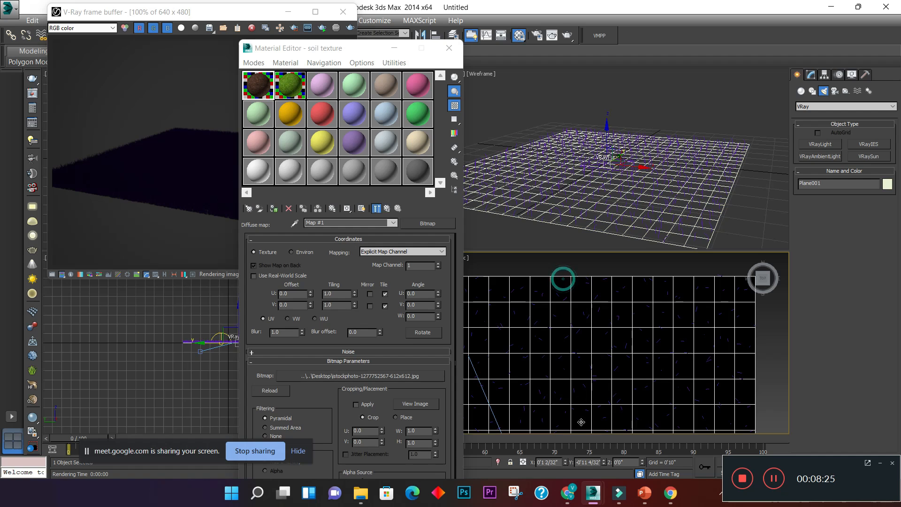
{"action": "left_click", "coordinate": [273, 210]}
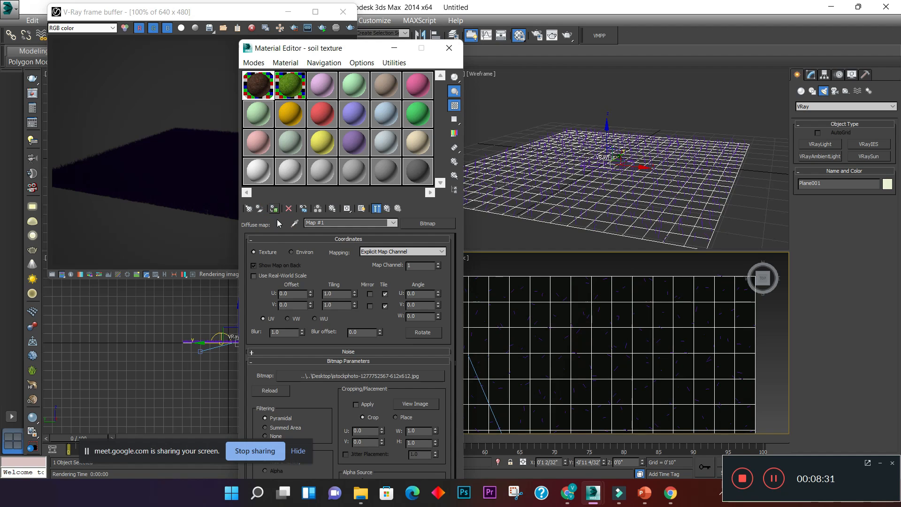
{"action": "left_click", "coordinate": [362, 208]}
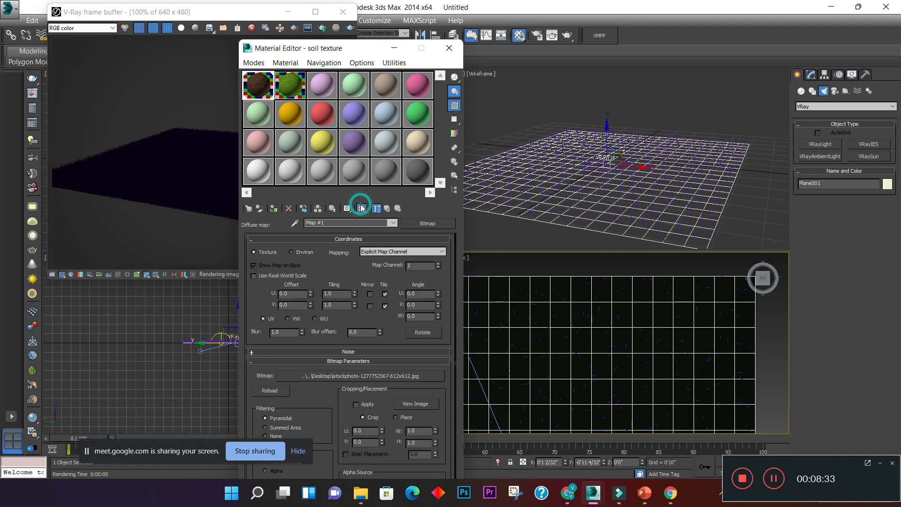
{"action": "left_click_drag", "start_coordinate": [326, 49], "coordinate": [165, 41]}
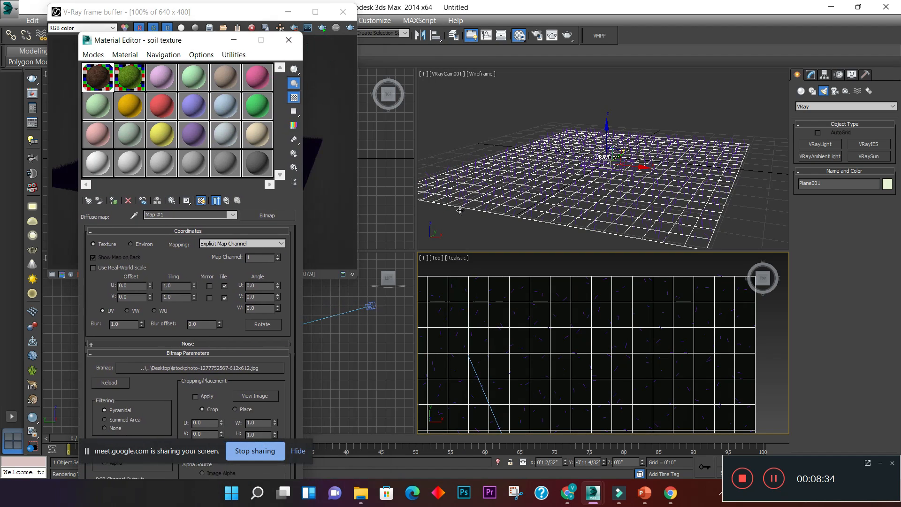
{"action": "left_click", "coordinate": [534, 278]}
{"action": "scroll", "coordinate": [475, 278], "scroll_direction": "down", "scroll_amount": 4}
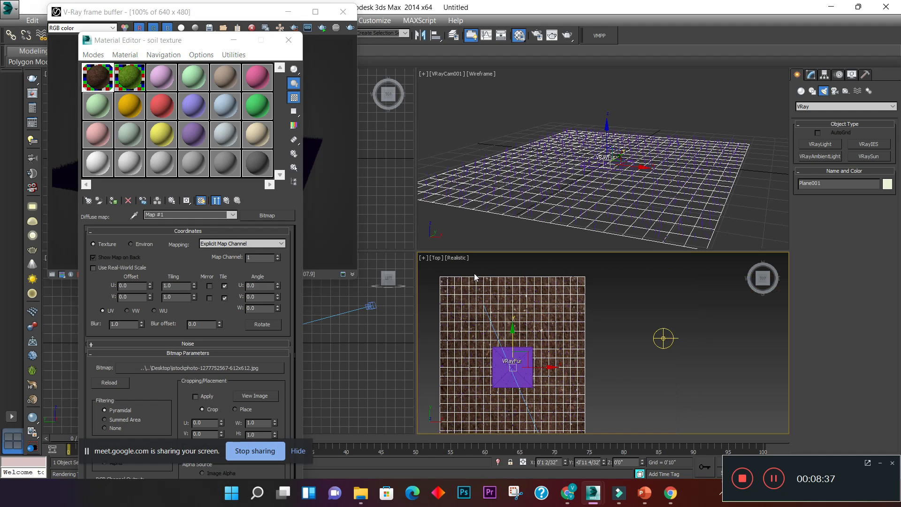
- Switch the textured Top viewport from Realistic to Shaded display and deselect the plane
{"action": "scroll", "coordinate": [475, 277], "scroll_direction": "up", "scroll_amount": 2}
{"action": "left_click", "coordinate": [461, 262]}
{"action": "left_click", "coordinate": [483, 283]}
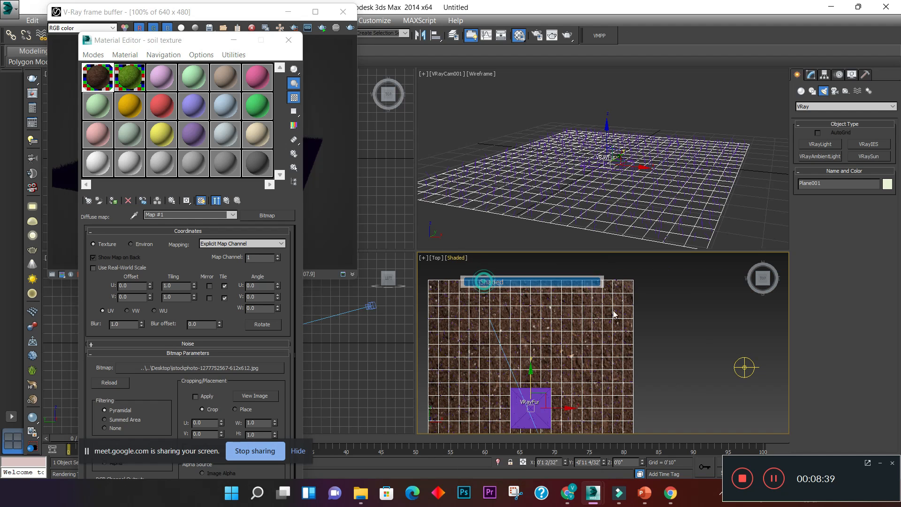
{"action": "left_click", "coordinate": [685, 336]}
{"action": "scroll", "coordinate": [613, 301], "scroll_direction": "up", "scroll_amount": 5}
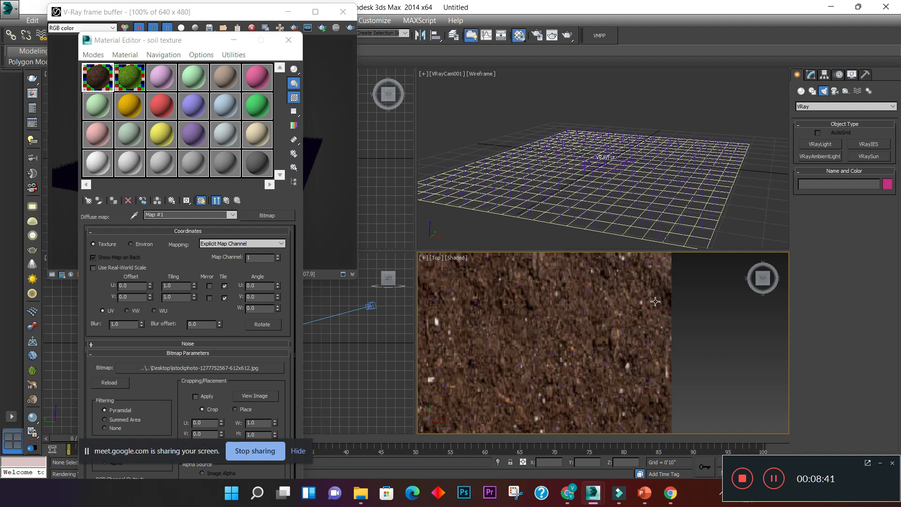
- Assign the grass material to the V-Ray Fur object and move the material editor aside
{"action": "left_click", "coordinate": [734, 148]}
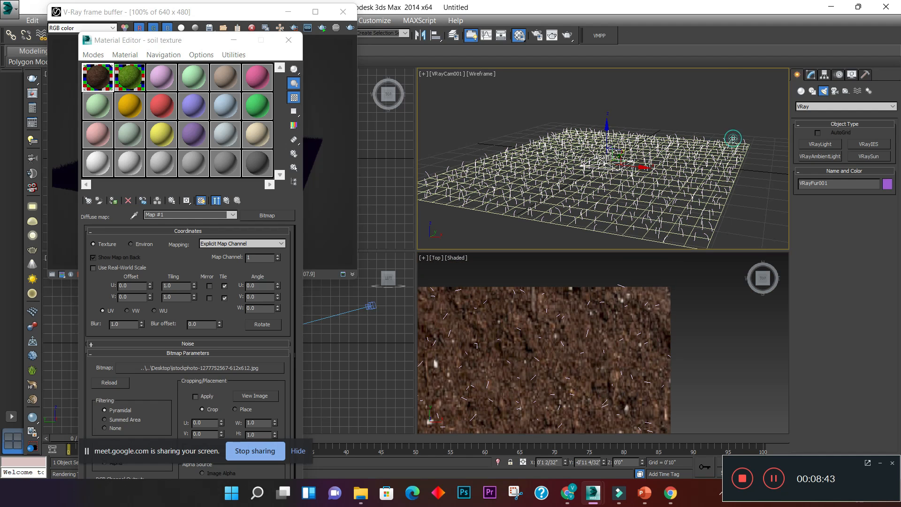
{"action": "left_click", "coordinate": [133, 85]}
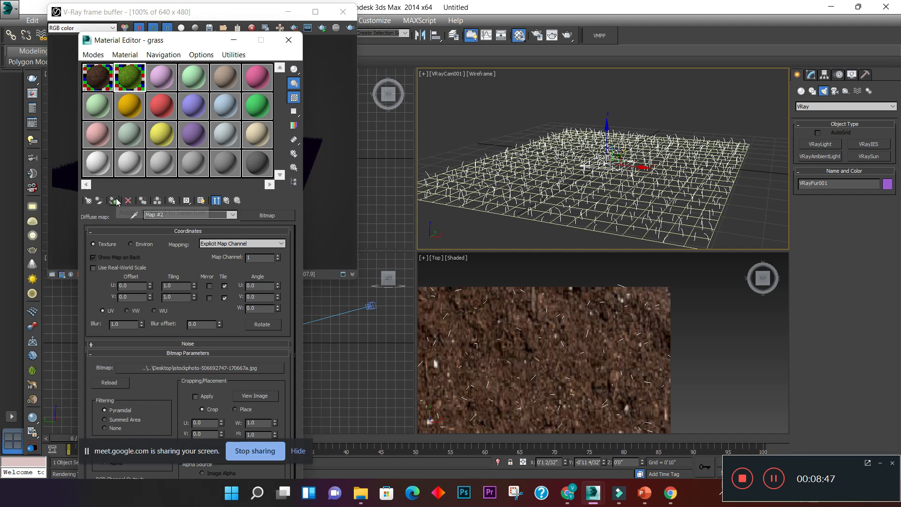
{"action": "left_click", "coordinate": [114, 200]}
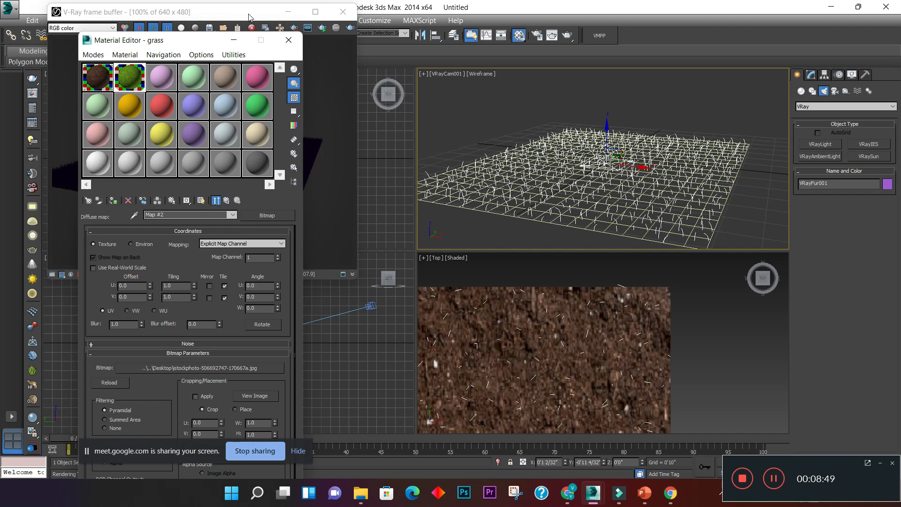
{"action": "left_click_drag", "start_coordinate": [196, 44], "coordinate": [424, 217]}
- Re-render the camera view to check the grass material on the fur, then stop the render
{"action": "left_click", "coordinate": [301, 108]}
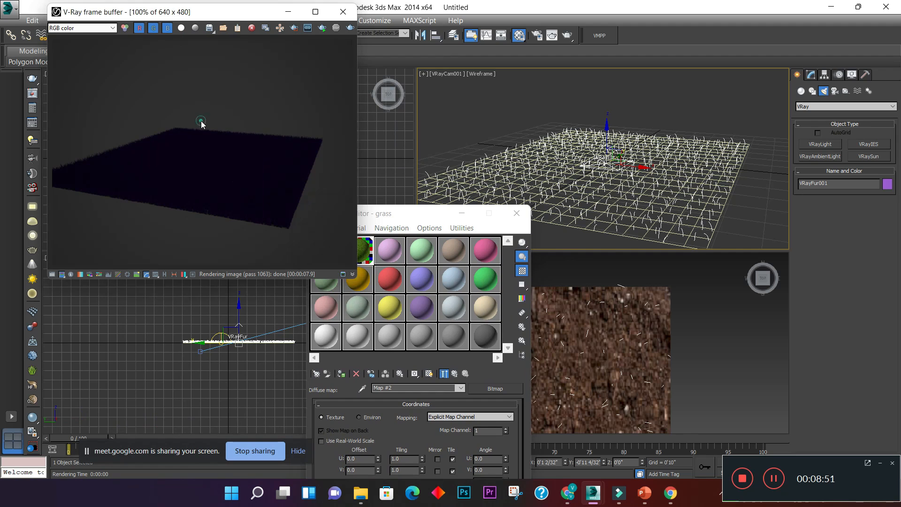
{"action": "left_click", "coordinate": [350, 28]}
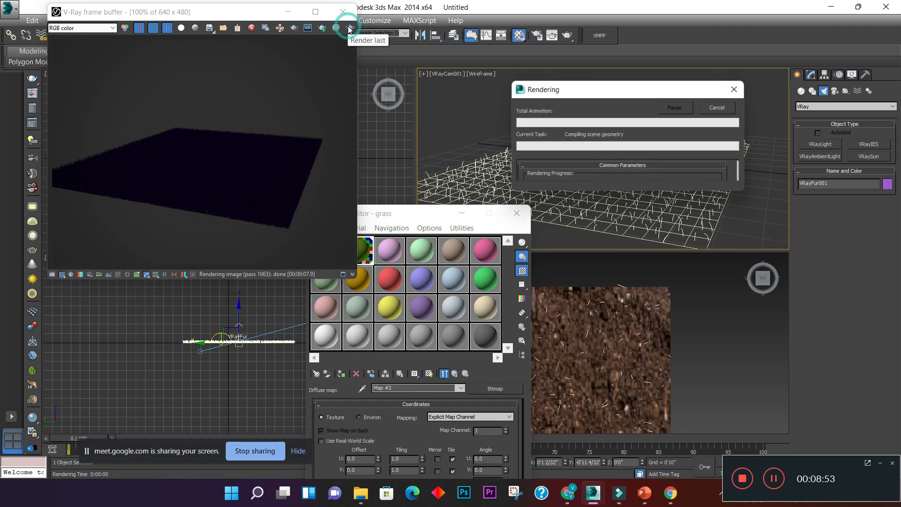
{"action": "scroll", "coordinate": [167, 169], "scroll_direction": "up", "scroll_amount": 1}
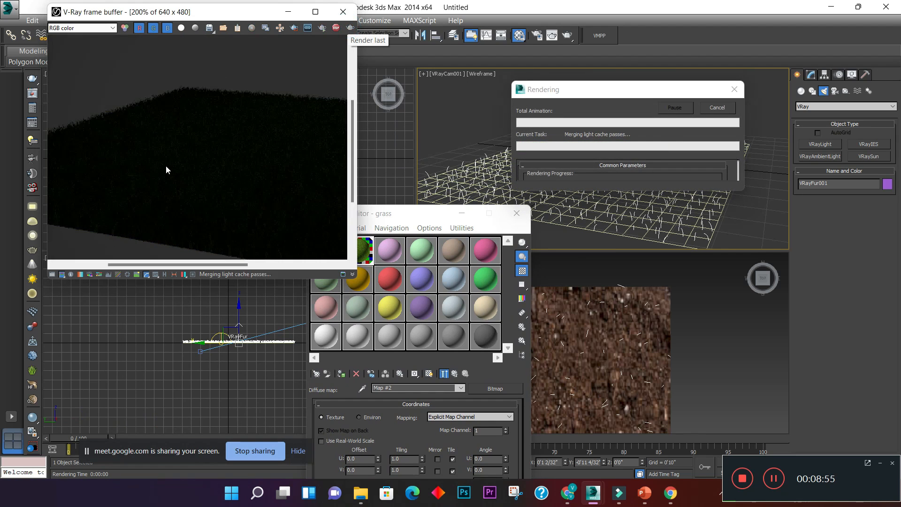
{"action": "scroll", "coordinate": [166, 169], "scroll_direction": "down", "scroll_amount": 2}
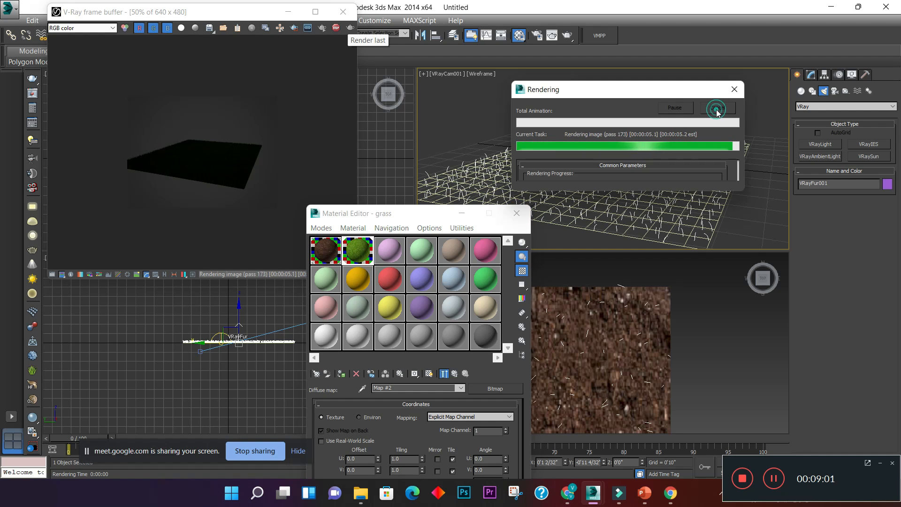
- Set the dome light's multiplier to 80
{"action": "left_click_drag", "start_coordinate": [438, 207], "coordinate": [269, 120]}
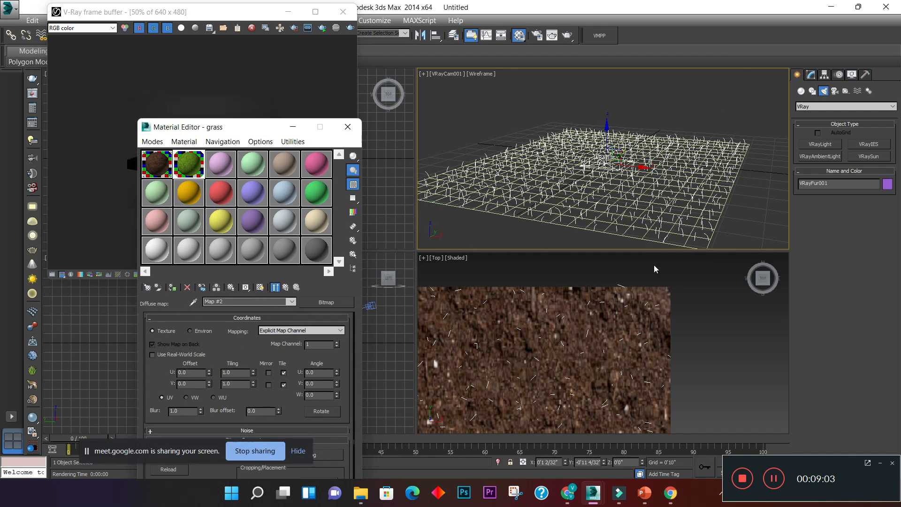
{"action": "scroll", "coordinate": [721, 335], "scroll_direction": "down", "scroll_amount": 5}
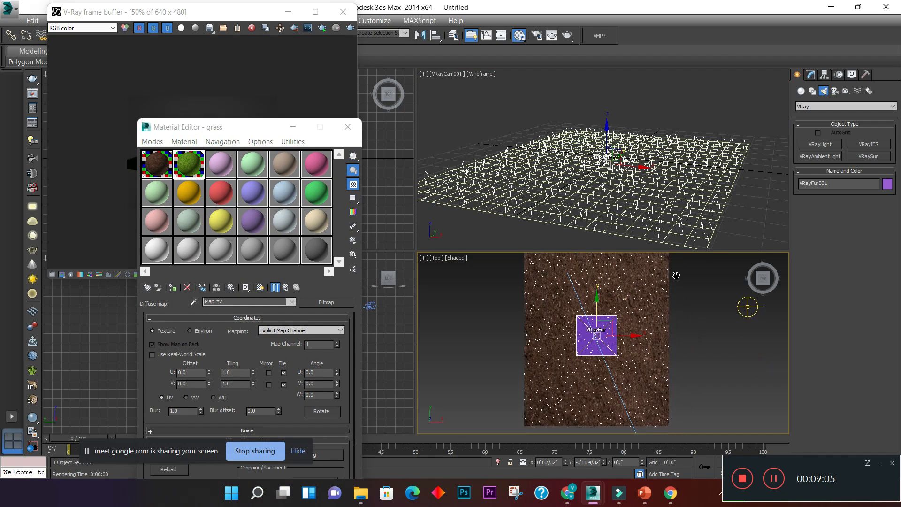
{"action": "left_click", "coordinate": [747, 312]}
{"action": "left_click", "coordinate": [812, 75]}
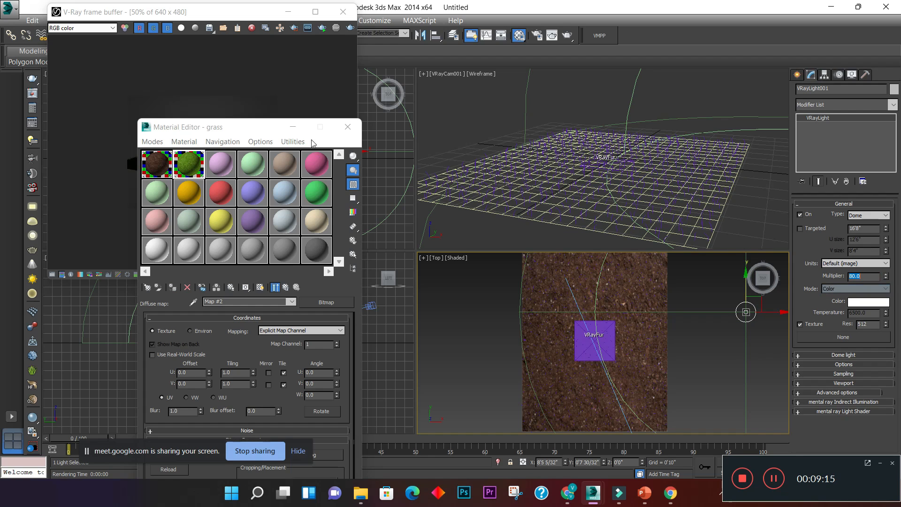
- Re-render the last view with the brighter dome light, inspect the grass and close the frame buffer and material editor
{"action": "left_click", "coordinate": [265, 82]}
{"action": "left_click", "coordinate": [348, 29]}
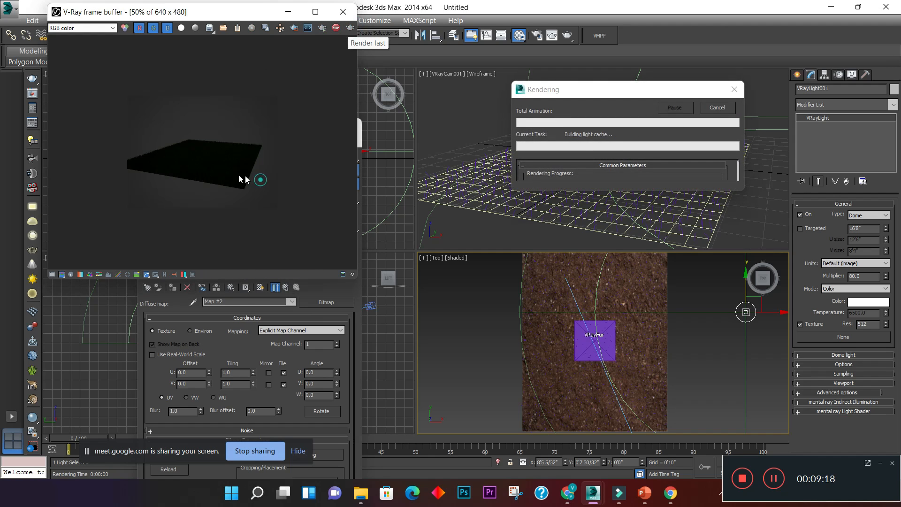
{"action": "scroll", "coordinate": [195, 167], "scroll_direction": "up", "scroll_amount": 2}
{"action": "scroll", "coordinate": [195, 165], "scroll_direction": "down", "scroll_amount": 3}
{"action": "scroll", "coordinate": [193, 162], "scroll_direction": "up", "scroll_amount": 2}
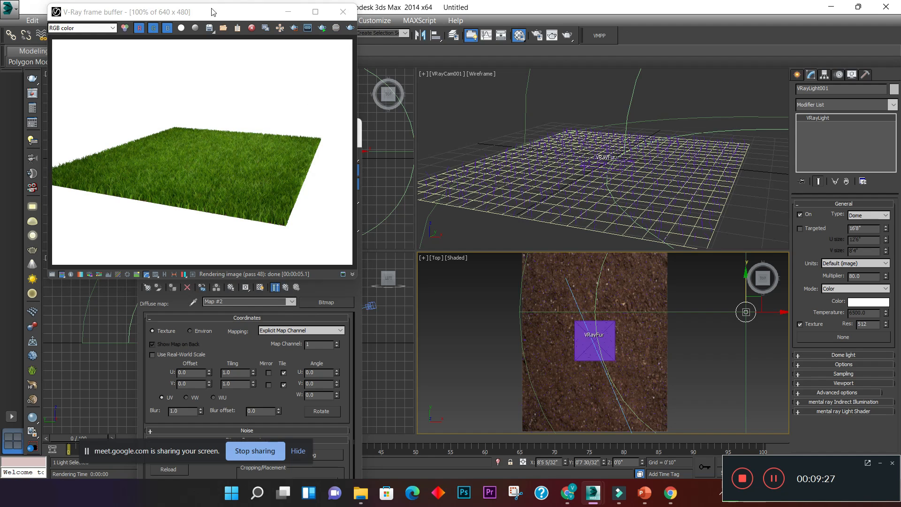
{"action": "left_click", "coordinate": [343, 14]}
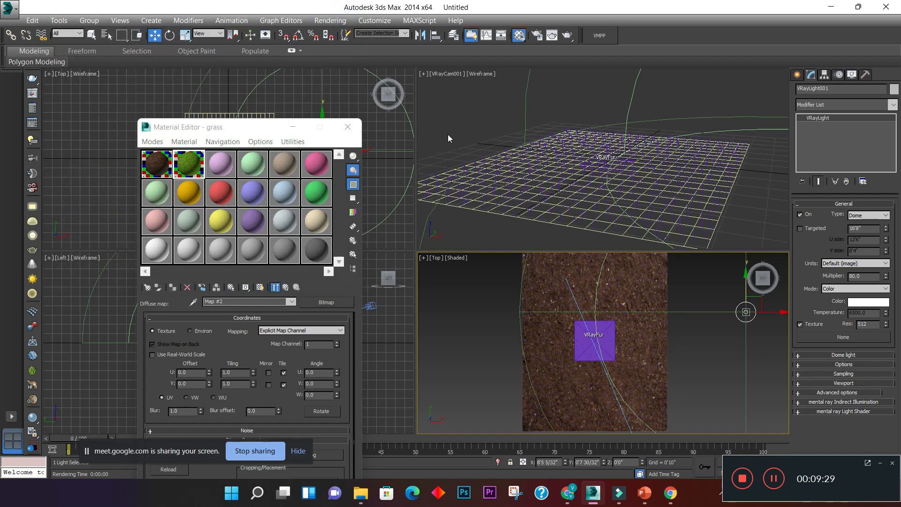
{"action": "left_click", "coordinate": [347, 127]}
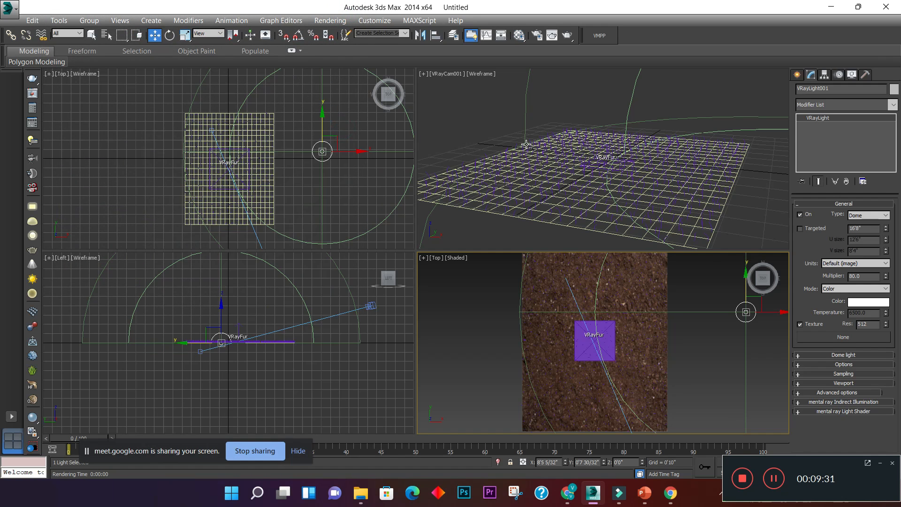
{"action": "left_click", "coordinate": [473, 111]}
{"action": "left_click", "coordinate": [469, 370]}
{"action": "left_click", "coordinate": [479, 102]}
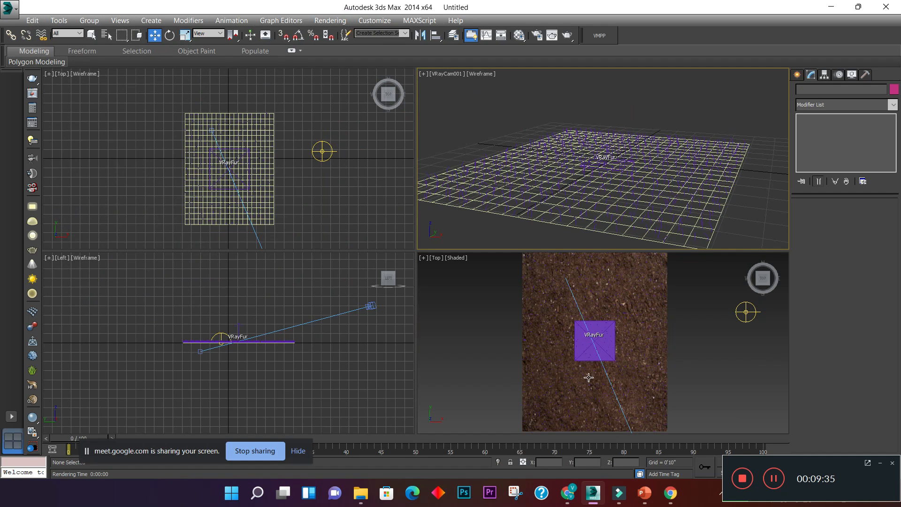
{"action": "left_click", "coordinate": [371, 217]}
{"action": "left_click", "coordinate": [353, 360]}
{"action": "left_click", "coordinate": [351, 238]}
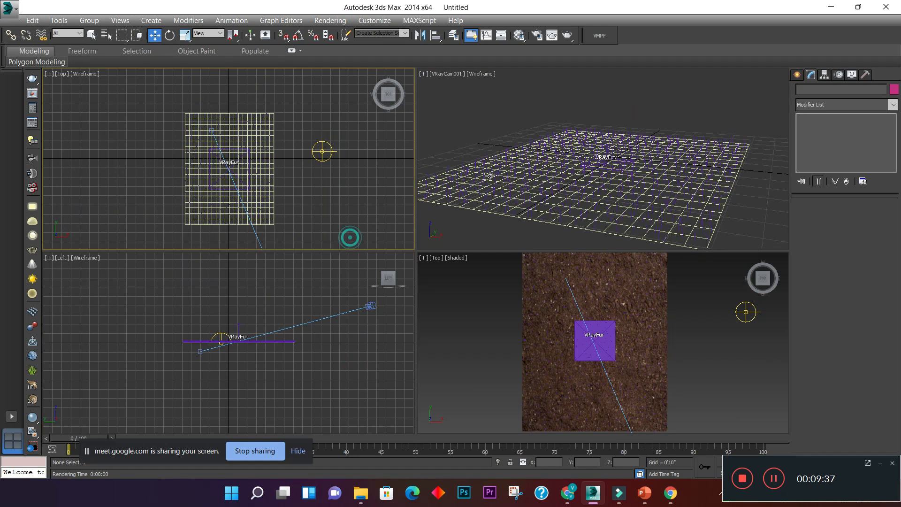
- With the camera view active, set the render output size to HDTV (video) at 3840 by 2160
{"action": "left_click", "coordinate": [472, 112]}
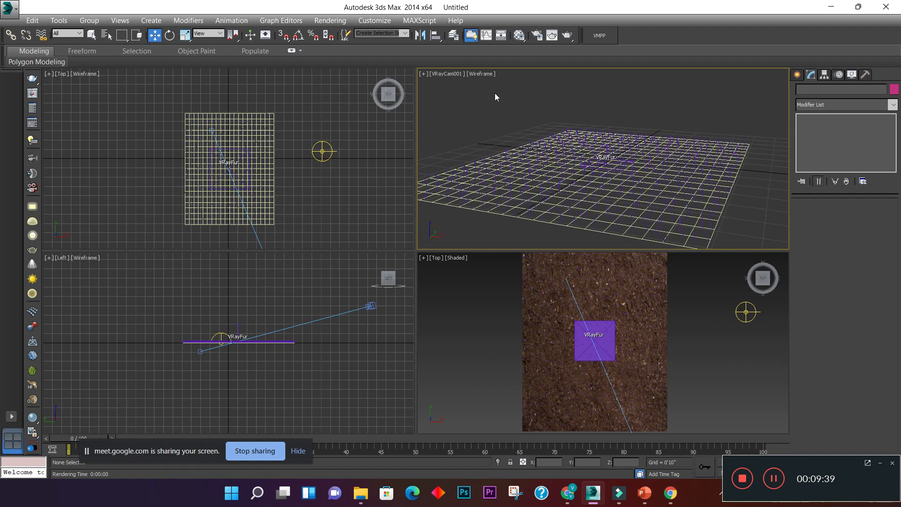
{"action": "left_click", "coordinate": [538, 36]}
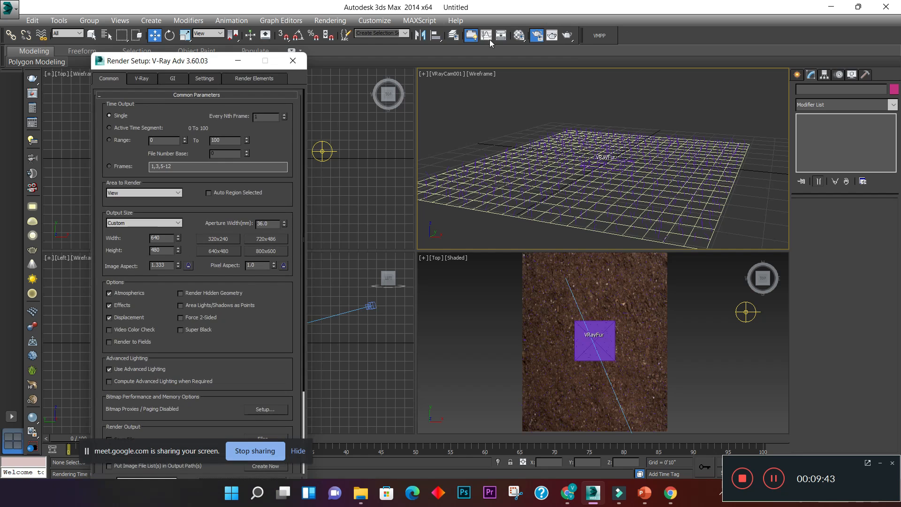
{"action": "left_click", "coordinate": [123, 222]}
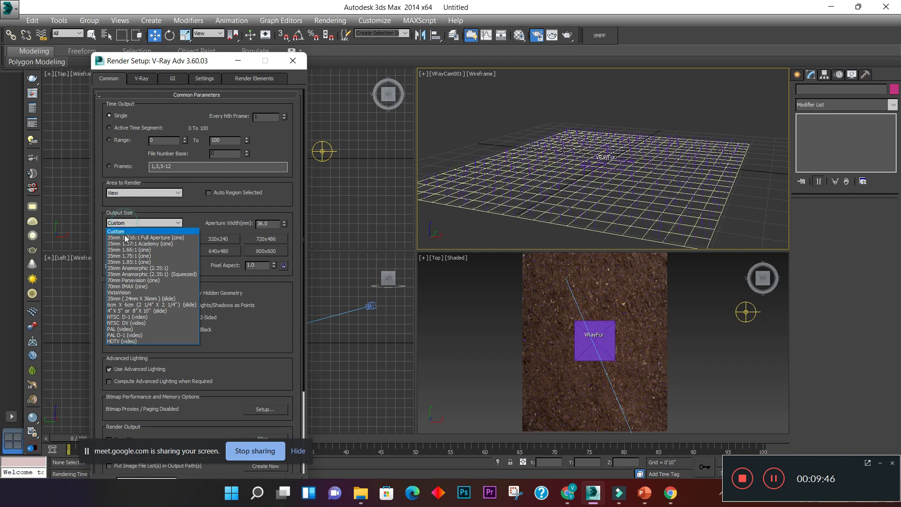
{"action": "left_click", "coordinate": [131, 341]}
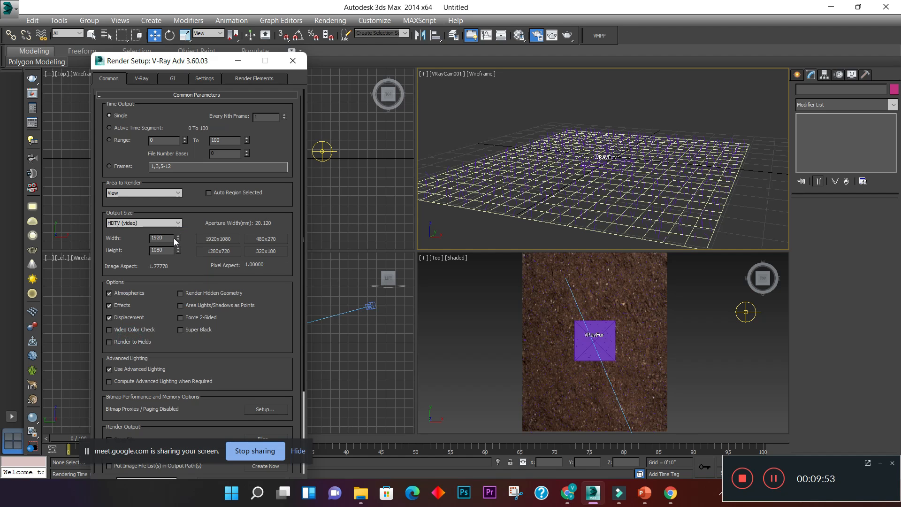
{"action": "double_click", "coordinate": [166, 237]}
- Change the V-Ray image sampler type to Bucket and close the render setup
{"action": "left_click", "coordinate": [149, 78]}
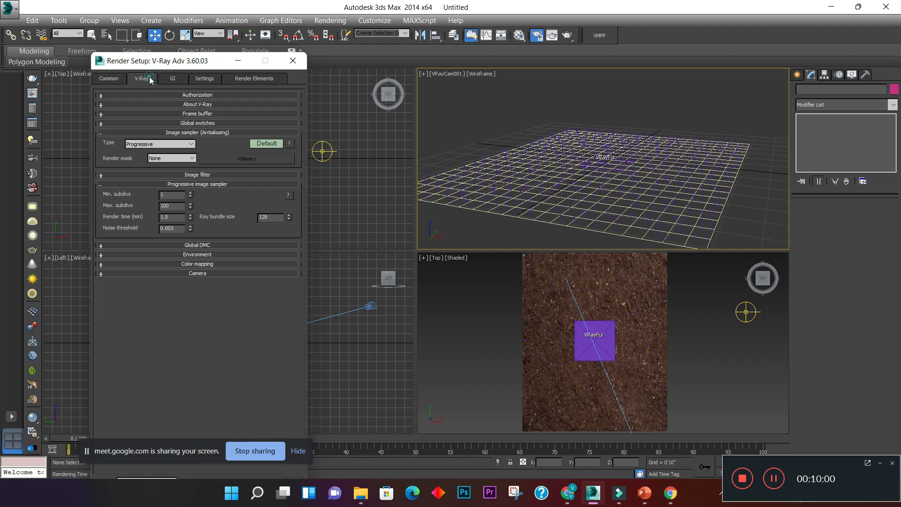
{"action": "left_click", "coordinate": [143, 144]}
{"action": "left_click", "coordinate": [146, 153]}
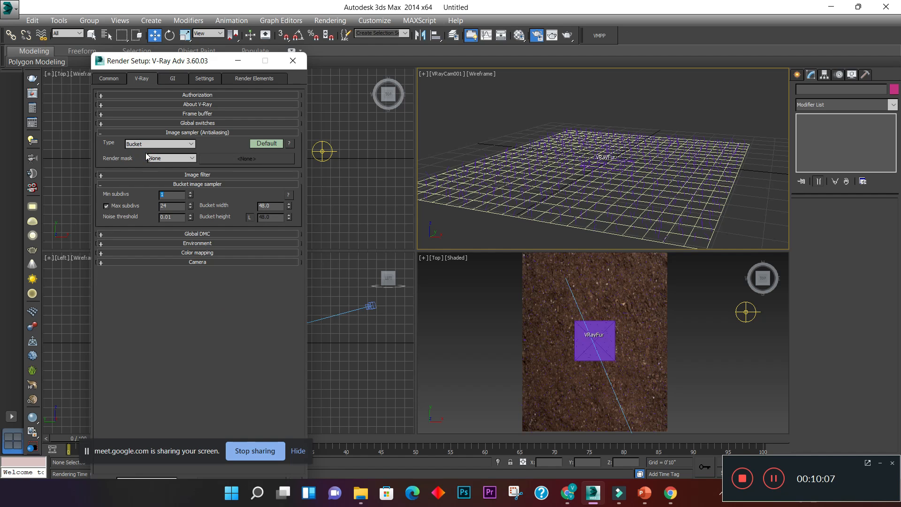
{"action": "left_click", "coordinate": [113, 82]}
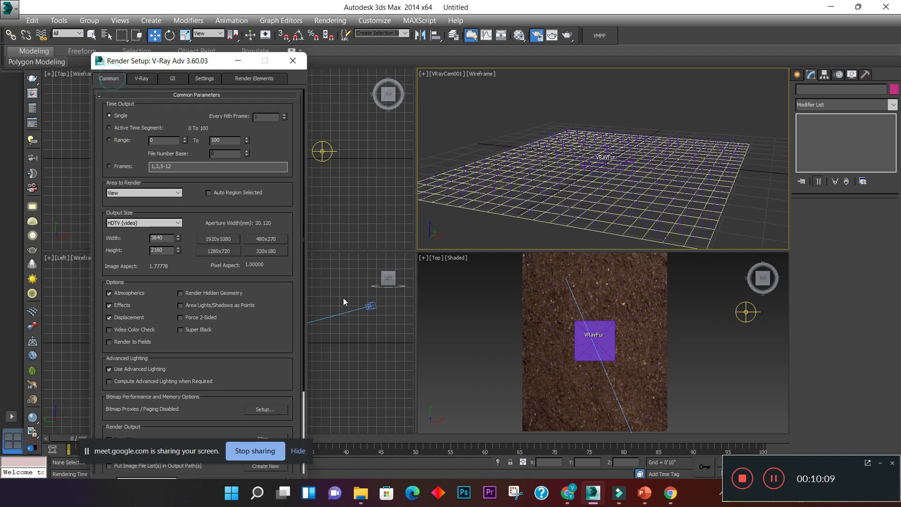
{"action": "left_click", "coordinate": [292, 61]}
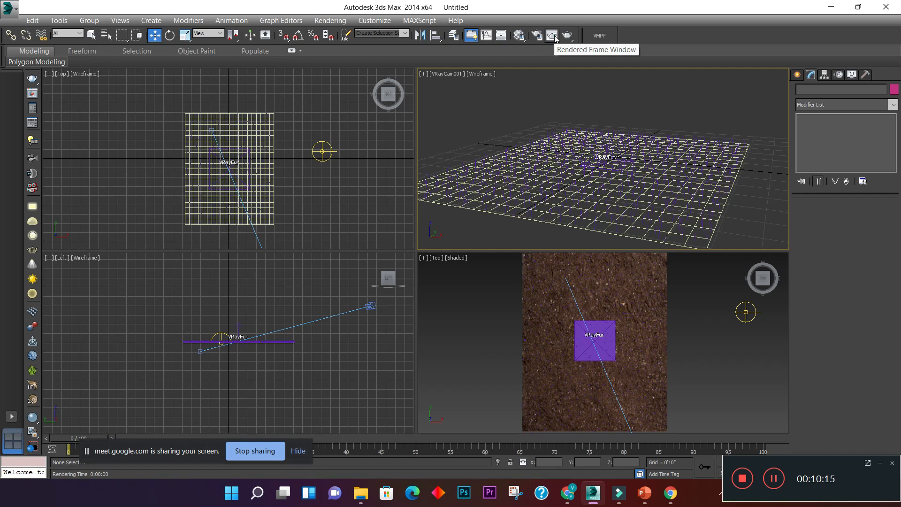
- Lock rendering to the VRayCam001 viewport in the rendered frame window and close that window
{"action": "left_click", "coordinate": [552, 35]}
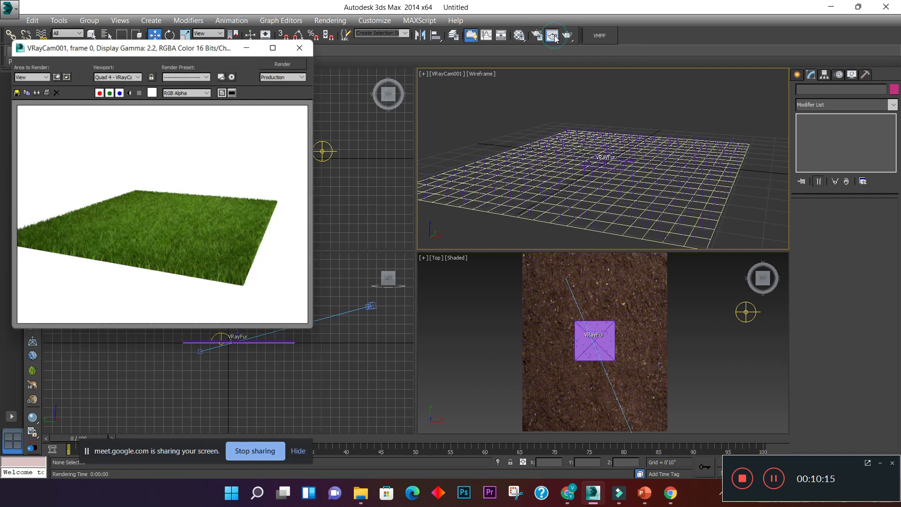
{"action": "left_click", "coordinate": [589, 114]}
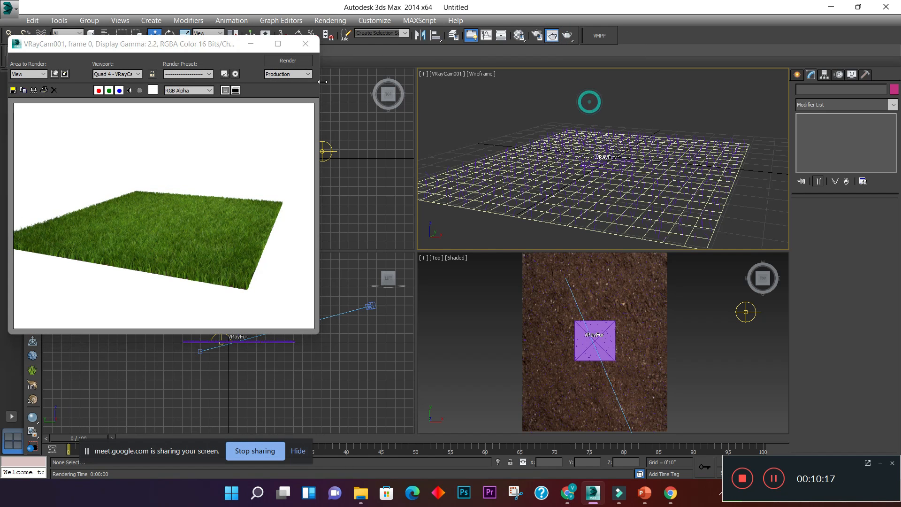
{"action": "left_click", "coordinate": [152, 74]}
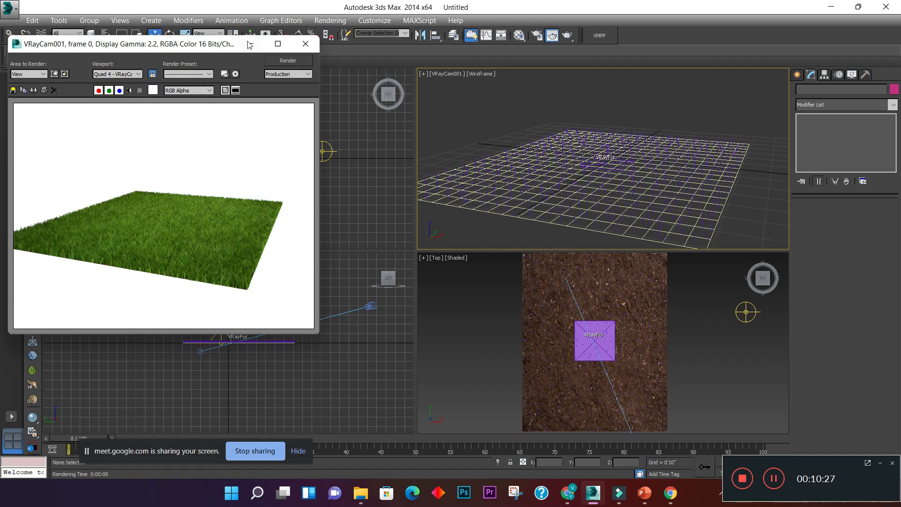
{"action": "left_click", "coordinate": [304, 45]}
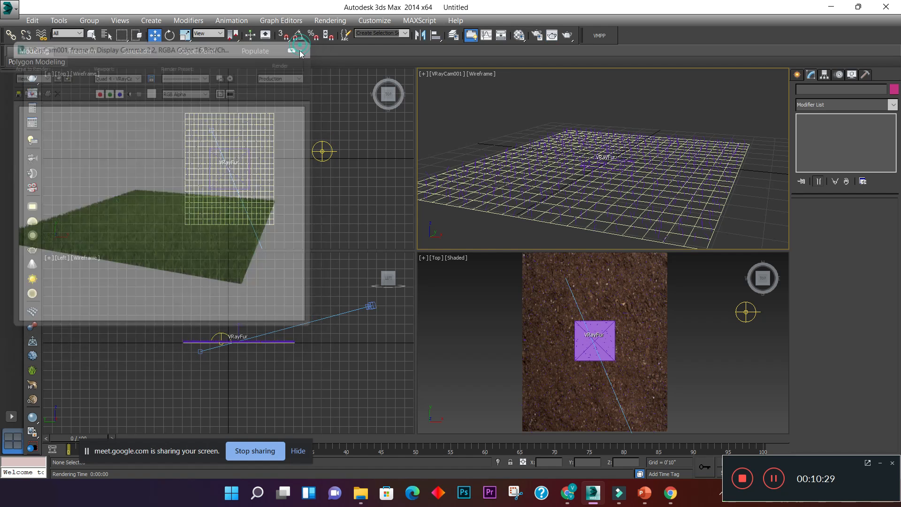
- Start the production render of the VRayCam001 view and enlarge the V-Ray frame buffer window
{"action": "left_click", "coordinate": [567, 36]}
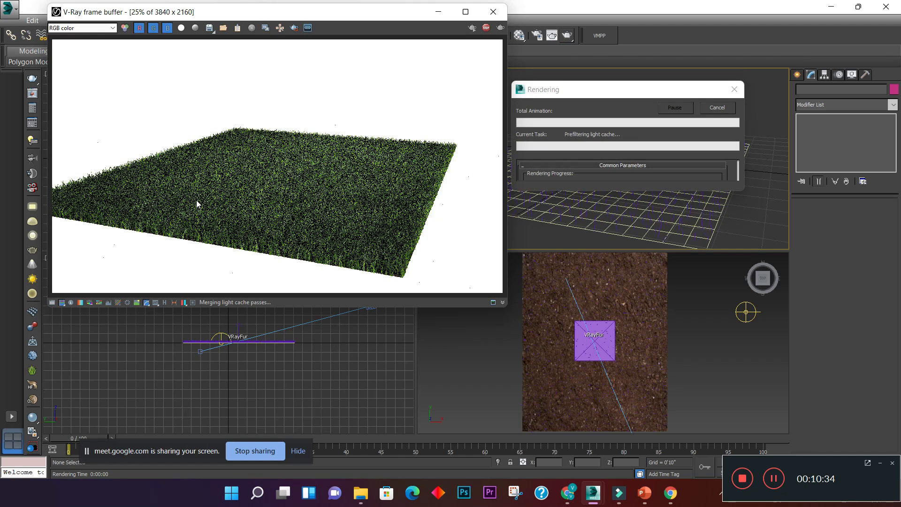
{"action": "scroll", "coordinate": [196, 202], "scroll_direction": "down", "scroll_amount": 2}
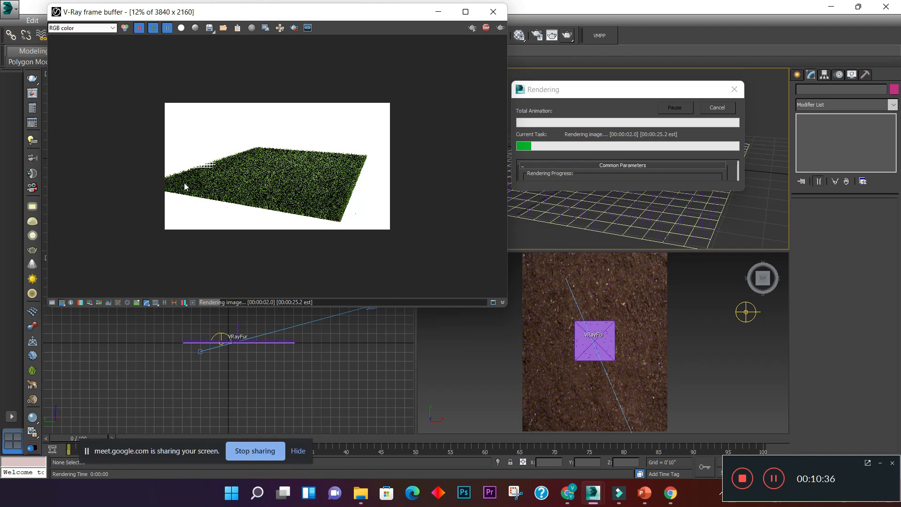
{"action": "scroll", "coordinate": [202, 164], "scroll_direction": "up", "scroll_amount": 3}
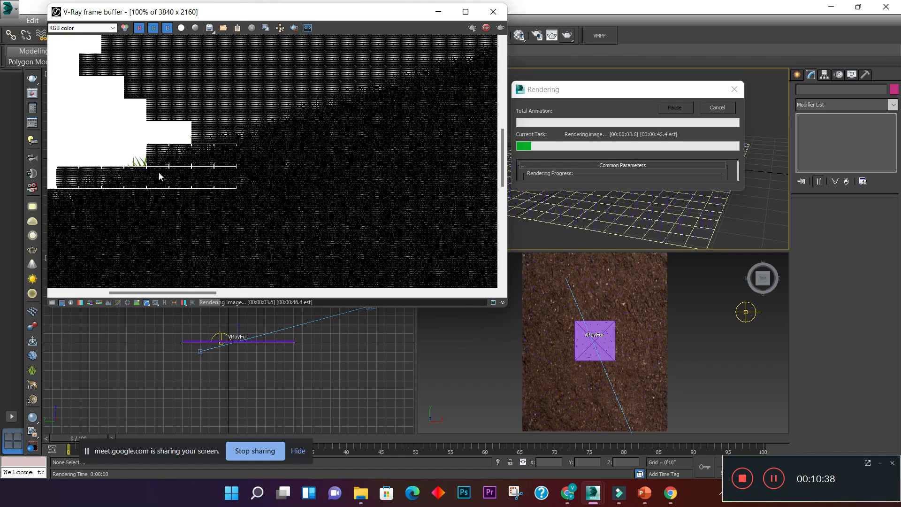
{"action": "scroll", "coordinate": [162, 161], "scroll_direction": "down", "scroll_amount": 1}
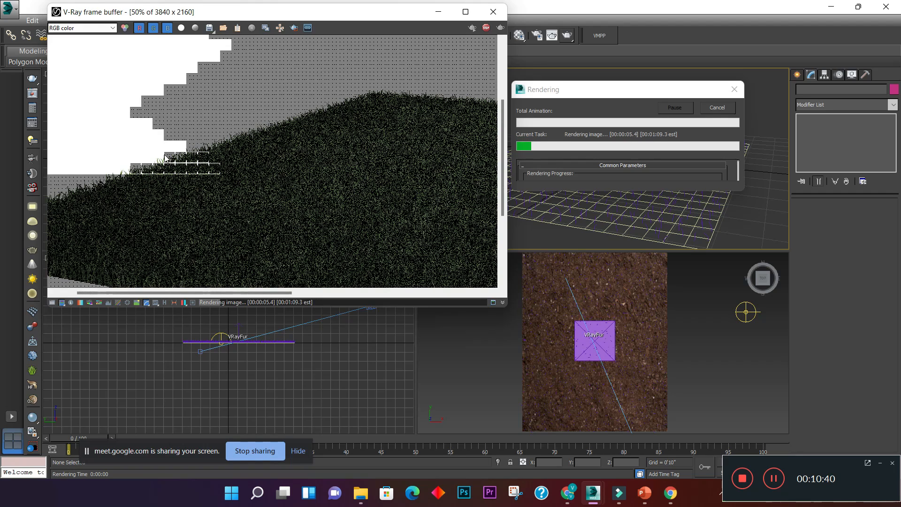
{"action": "left_click_drag", "start_coordinate": [505, 309], "coordinate": [554, 420]}
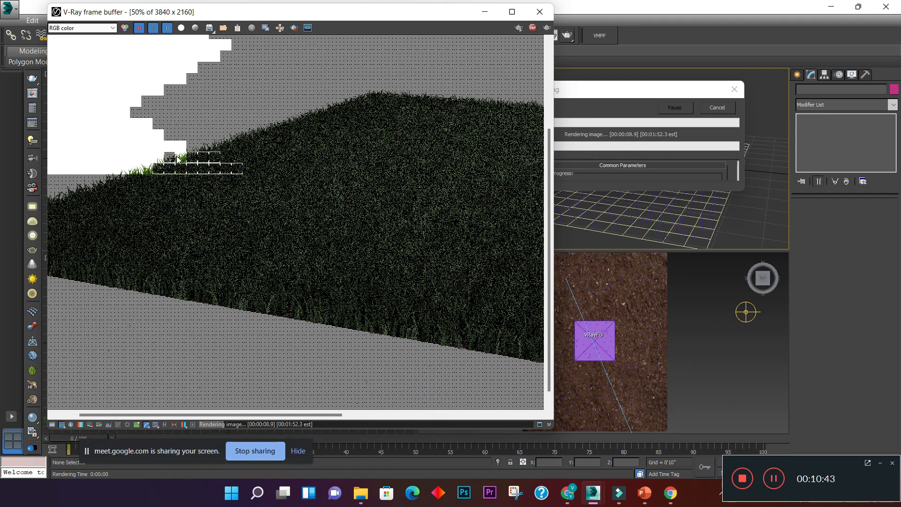
- Examine the grass blades up close in the rendered buckets and check the whole image in the frame buffer
{"action": "scroll", "coordinate": [178, 160], "scroll_direction": "up", "scroll_amount": 2}
{"action": "scroll", "coordinate": [189, 177], "scroll_direction": "down", "scroll_amount": 2}
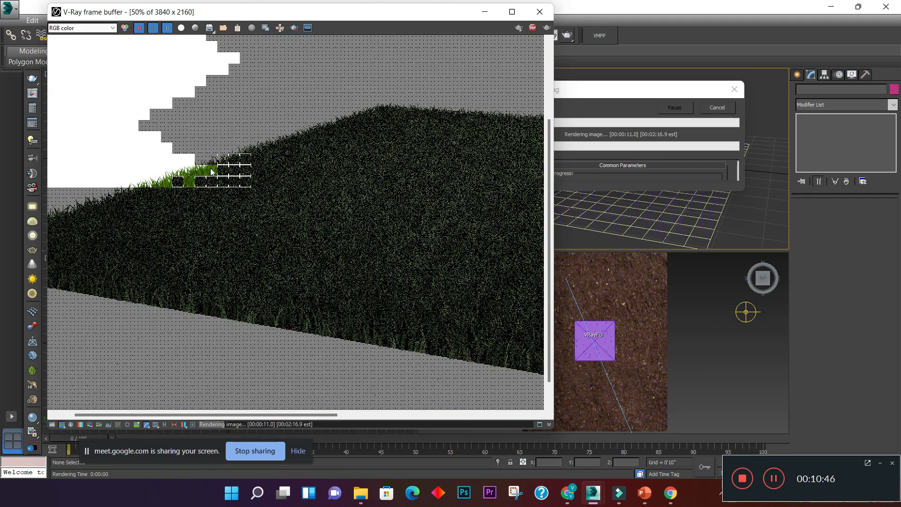
{"action": "scroll", "coordinate": [199, 192], "scroll_direction": "up", "scroll_amount": 2}
{"action": "scroll", "coordinate": [201, 196], "scroll_direction": "down", "scroll_amount": 2}
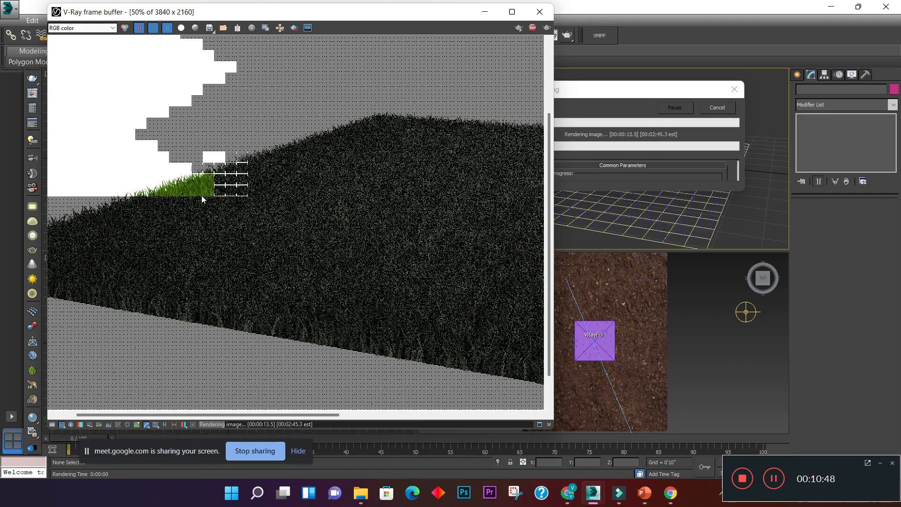
{"action": "scroll", "coordinate": [200, 182], "scroll_direction": "up", "scroll_amount": 2}
{"action": "scroll", "coordinate": [201, 182], "scroll_direction": "down", "scroll_amount": 1}
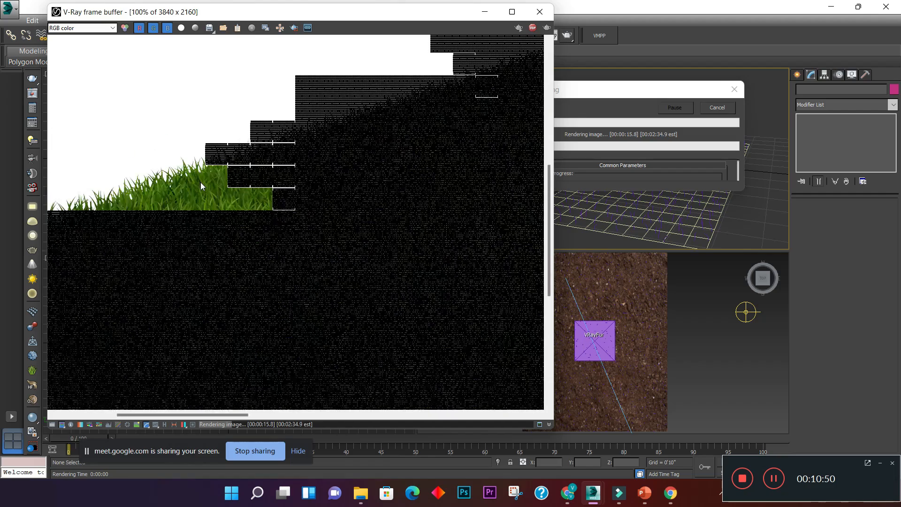
{"action": "scroll", "coordinate": [201, 182], "scroll_direction": "up", "scroll_amount": 1}
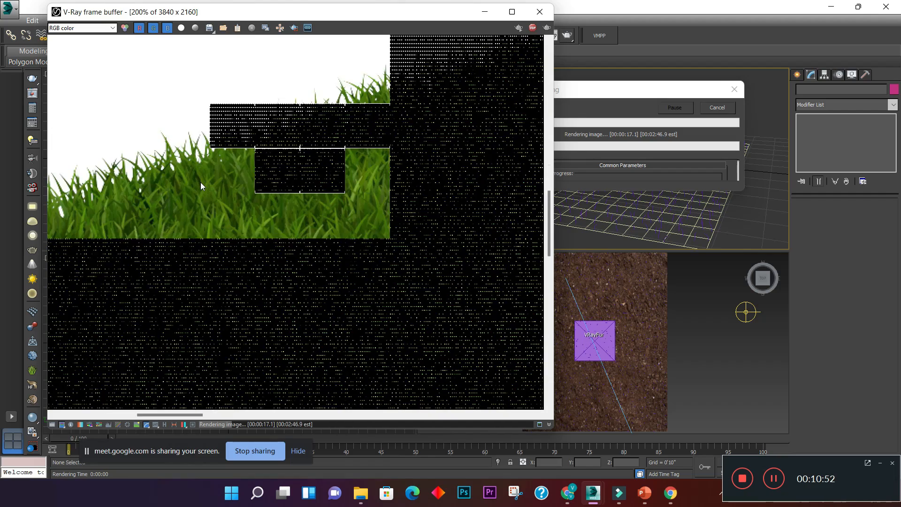
{"action": "scroll", "coordinate": [211, 182], "scroll_direction": "down", "scroll_amount": 1}
{"action": "scroll", "coordinate": [211, 181], "scroll_direction": "down", "scroll_amount": 1}
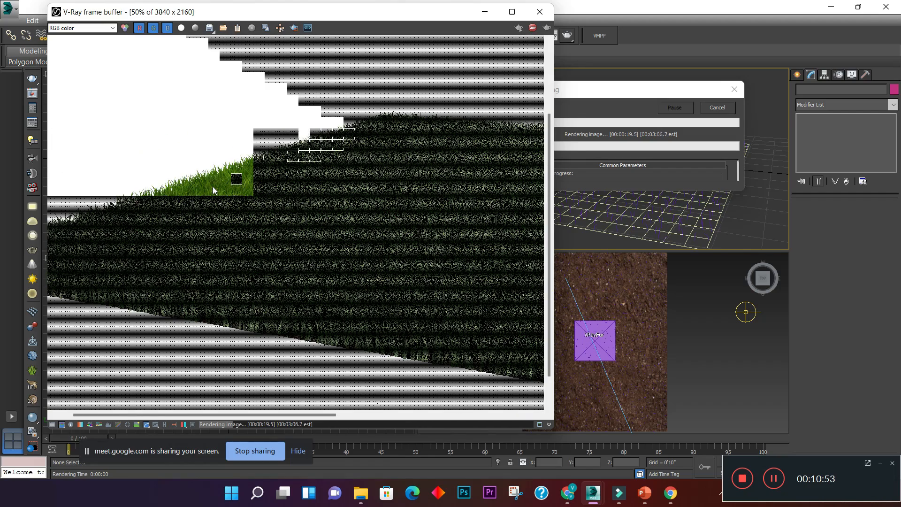
{"action": "scroll", "coordinate": [213, 187], "scroll_direction": "up", "scroll_amount": 1}
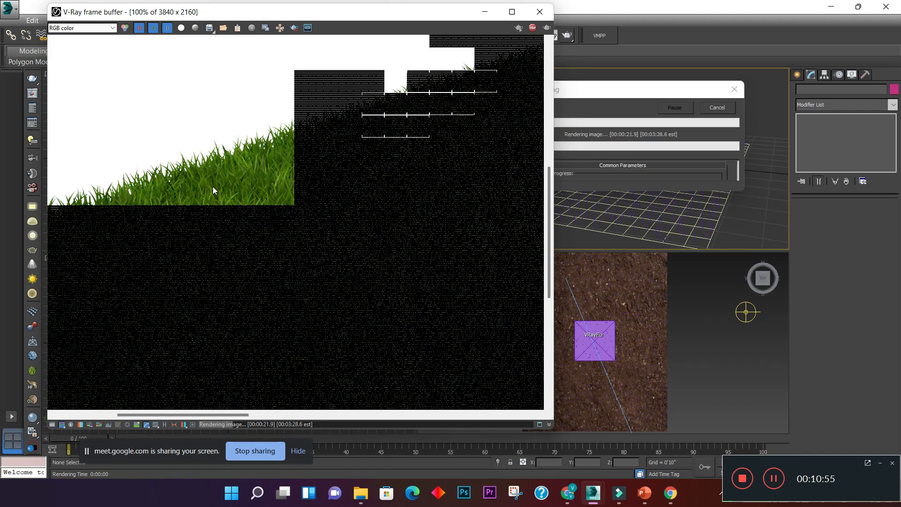
{"action": "scroll", "coordinate": [213, 187], "scroll_direction": "down", "scroll_amount": 1}
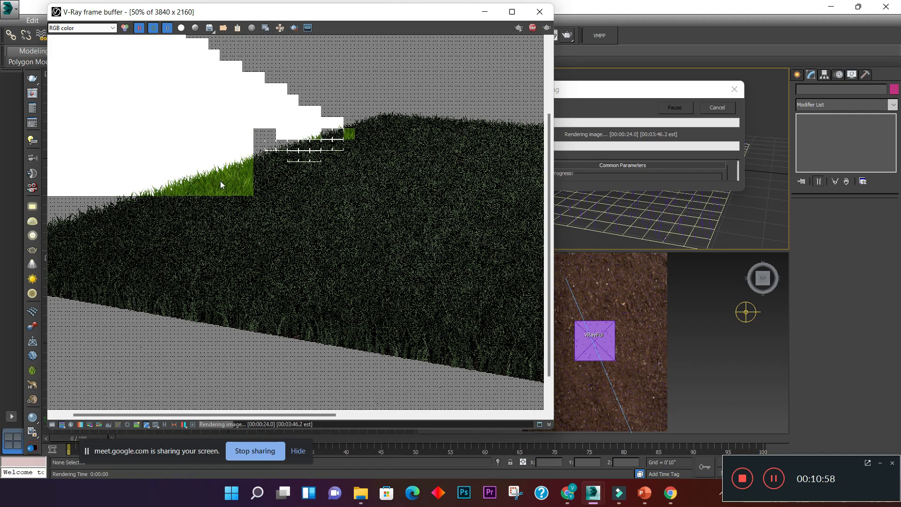
{"action": "scroll", "coordinate": [221, 182], "scroll_direction": "down", "scroll_amount": 1}
{"action": "scroll", "coordinate": [281, 223], "scroll_direction": "up", "scroll_amount": 2}
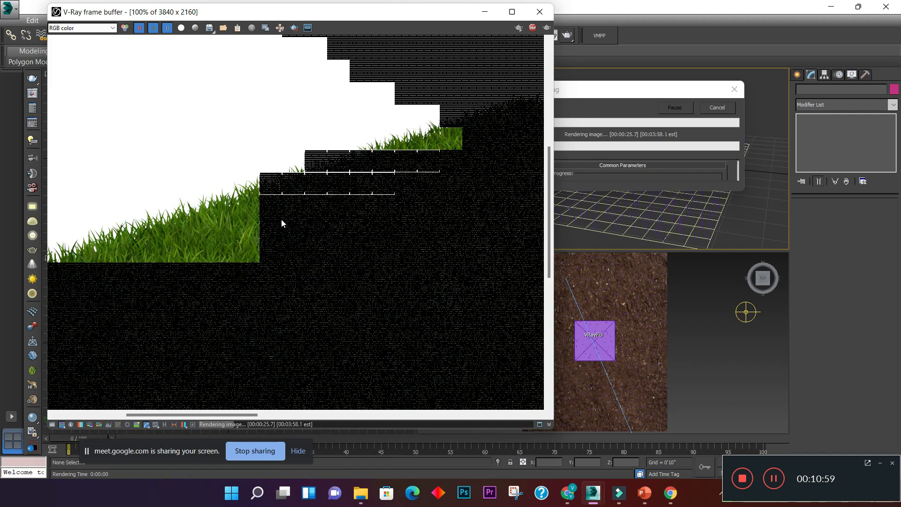
{"action": "scroll", "coordinate": [226, 221], "scroll_direction": "down", "scroll_amount": 1}
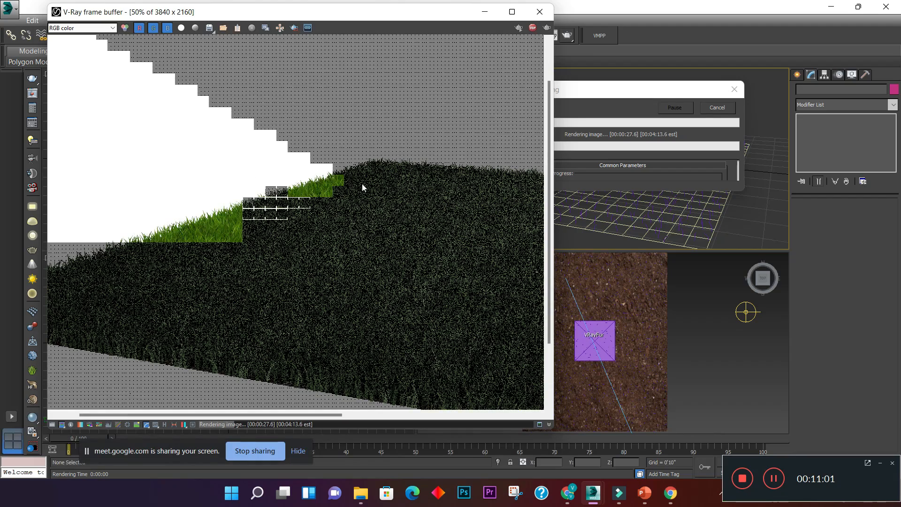
{"action": "scroll", "coordinate": [314, 186], "scroll_direction": "up", "scroll_amount": 1}
{"action": "scroll", "coordinate": [148, 261], "scroll_direction": "down", "scroll_amount": 1}
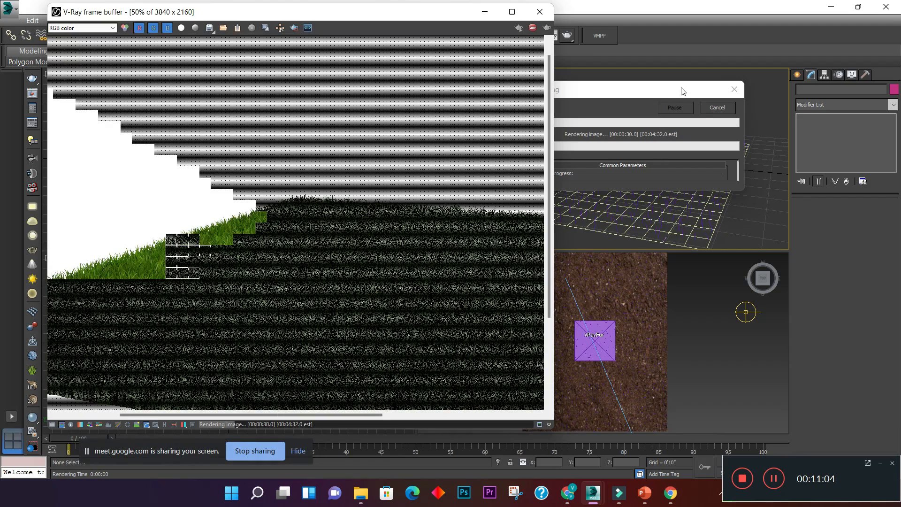
{"action": "scroll", "coordinate": [256, 217], "scroll_direction": "down", "scroll_amount": 1}
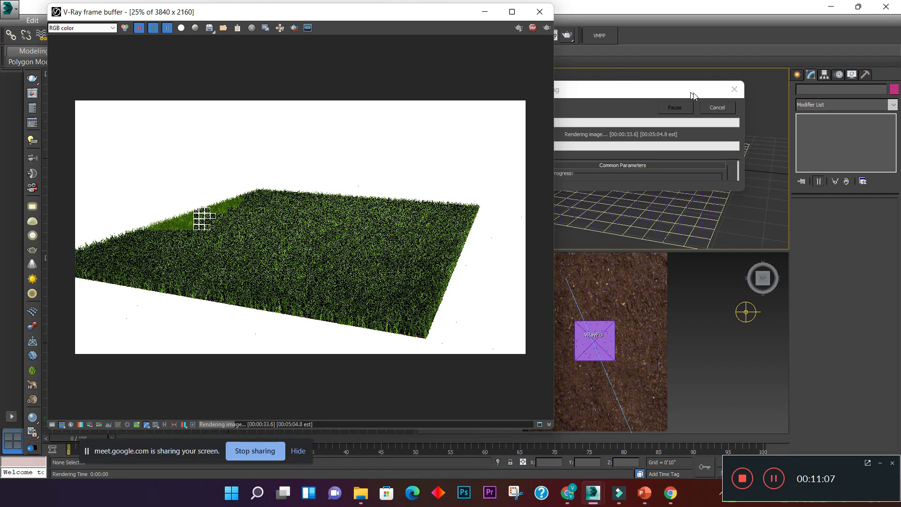
- Stop the running render after a last close look at the grass and close the V-Ray frame buffer
{"action": "left_click", "coordinate": [639, 93]}
{"action": "left_click_drag", "start_coordinate": [639, 93], "coordinate": [657, 96]}
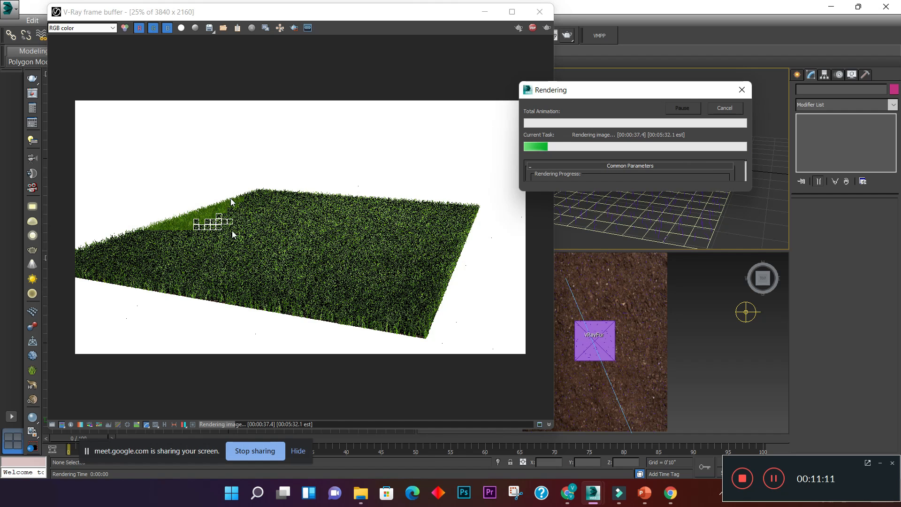
{"action": "scroll", "coordinate": [234, 234], "scroll_direction": "up", "scroll_amount": 1}
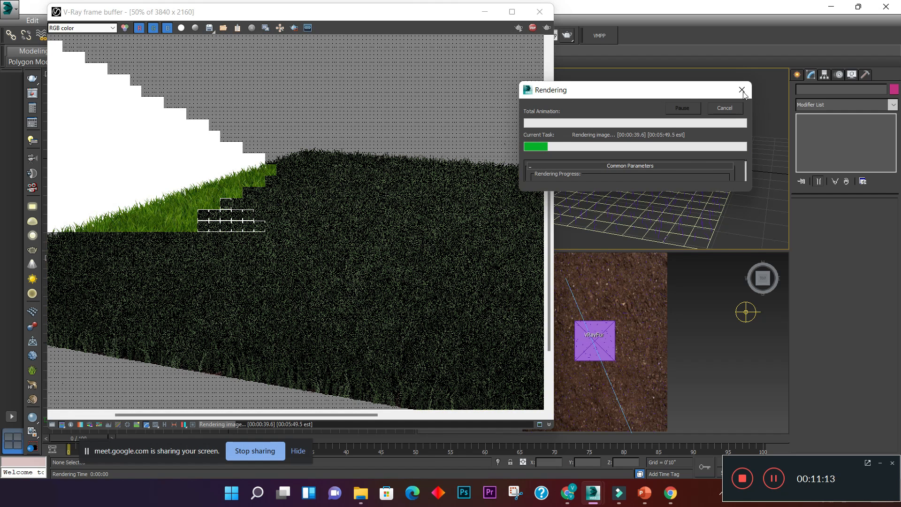
{"action": "left_click", "coordinate": [741, 90]}
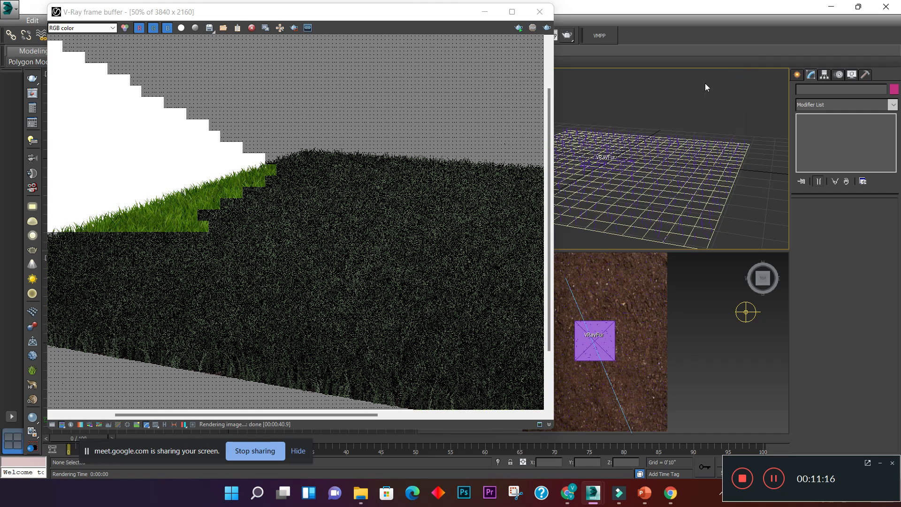
{"action": "left_click", "coordinate": [540, 12]}
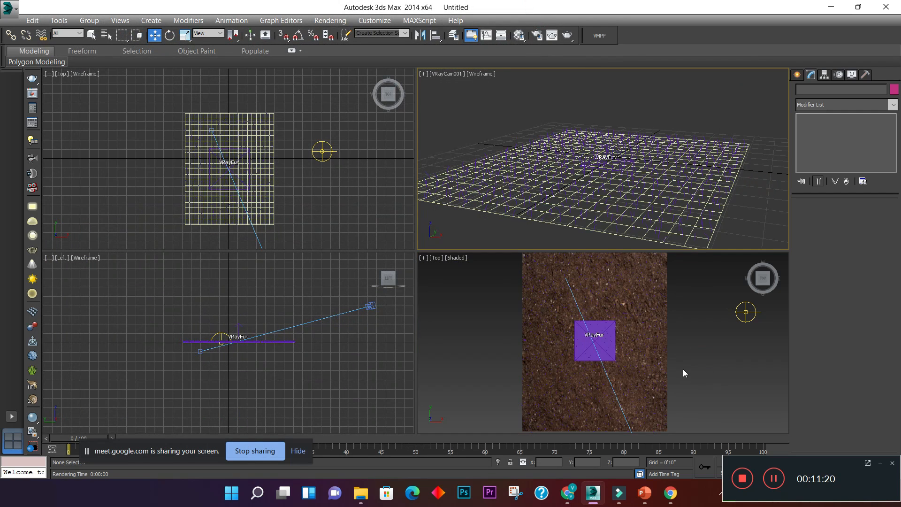
- Review the ground plane's modifier stack and the available modifiers, leaving the plane deselected
{"action": "scroll", "coordinate": [684, 373], "scroll_direction": "down", "scroll_amount": 4}
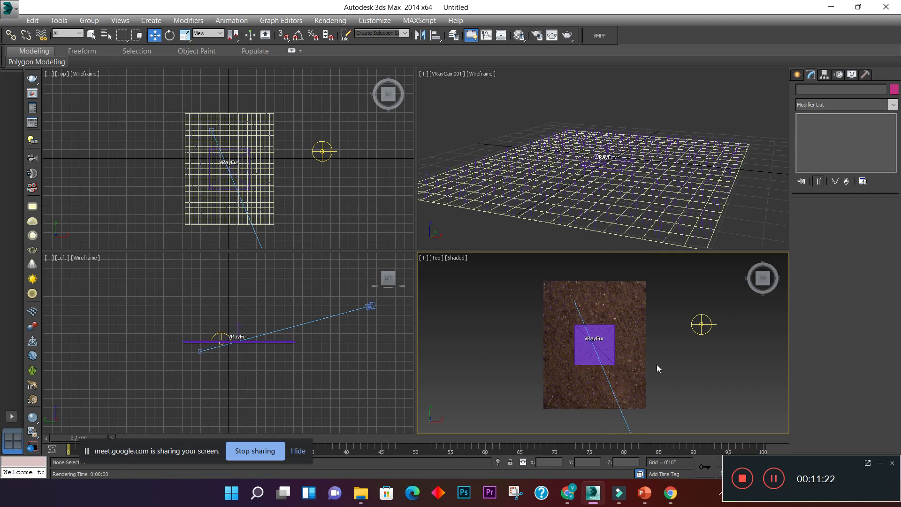
{"action": "middle_click_drag", "start_coordinate": [657, 365], "coordinate": [633, 368]}
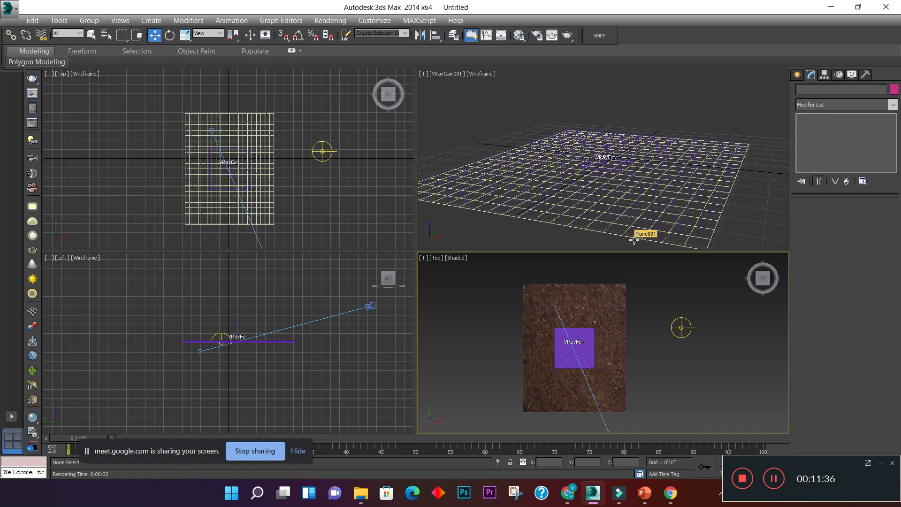
{"action": "left_click", "coordinate": [618, 236]}
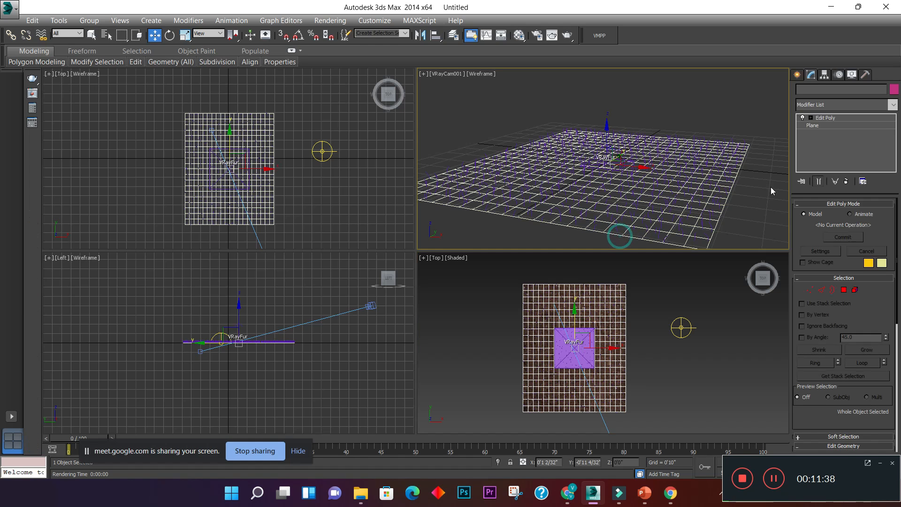
{"action": "left_click", "coordinate": [820, 105]}
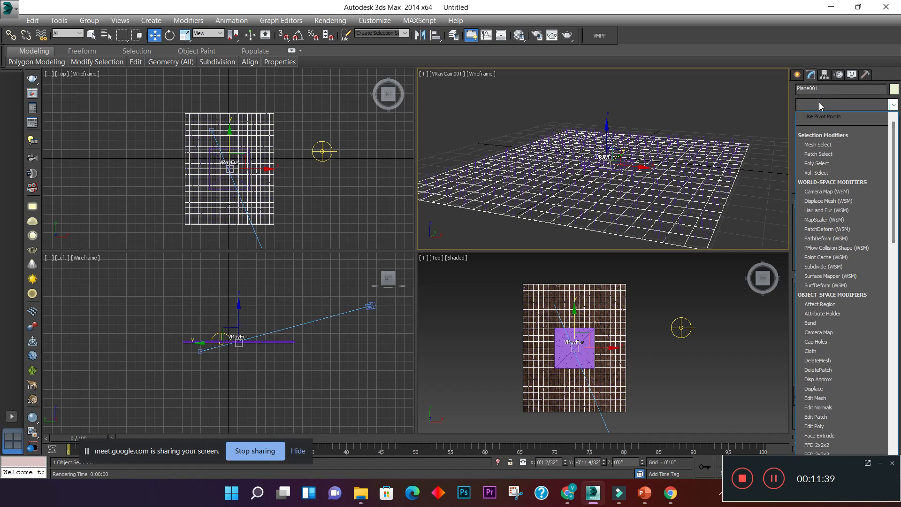
{"action": "left_click", "coordinate": [820, 105]}
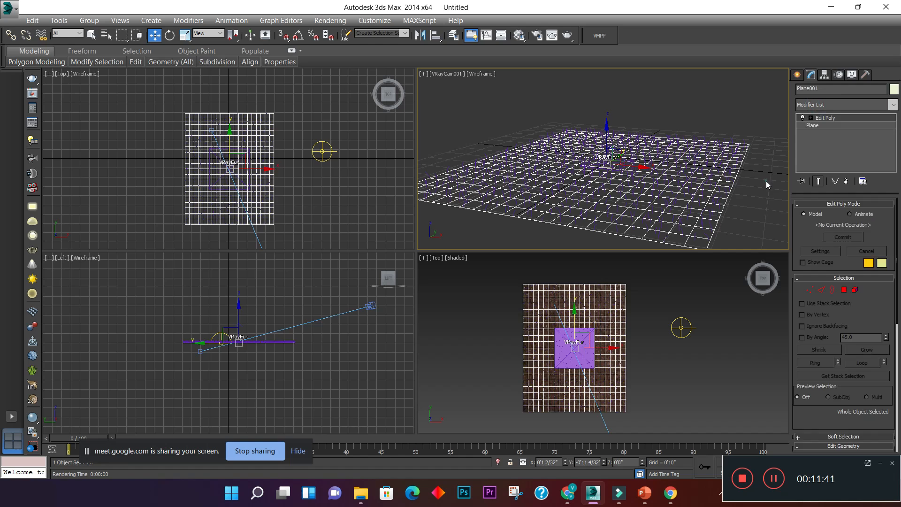
{"action": "left_click", "coordinate": [762, 183]}
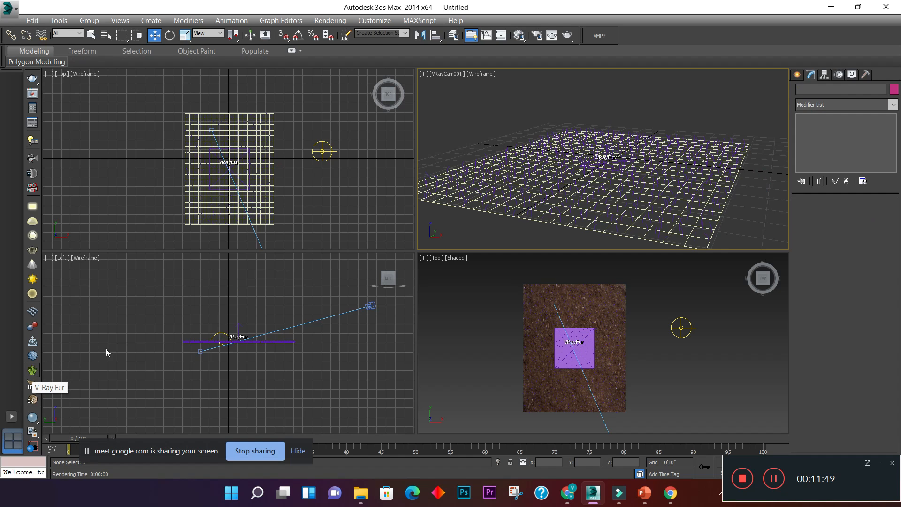
- Review the VRayFur grass parameters, including bend, taper, knots, length variation and per-area distribution, and deselect the fur
{"action": "left_click", "coordinate": [740, 141]}
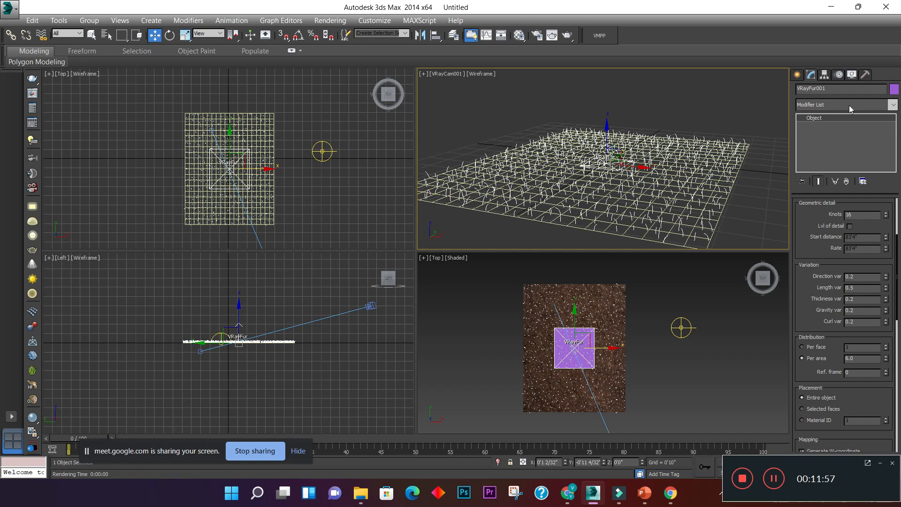
{"action": "left_click", "coordinate": [863, 215]}
{"action": "left_click_drag", "start_coordinate": [897, 278], "coordinate": [897, 207]}
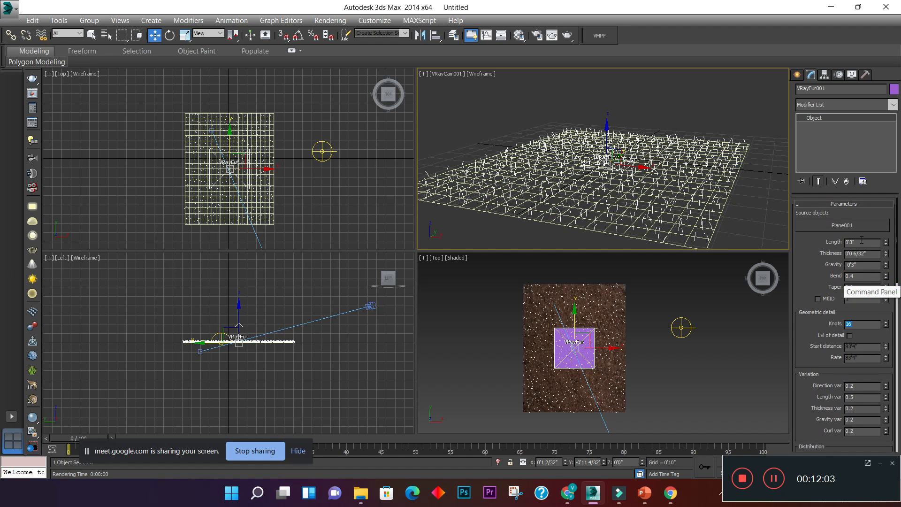
{"action": "left_click", "coordinate": [864, 274]}
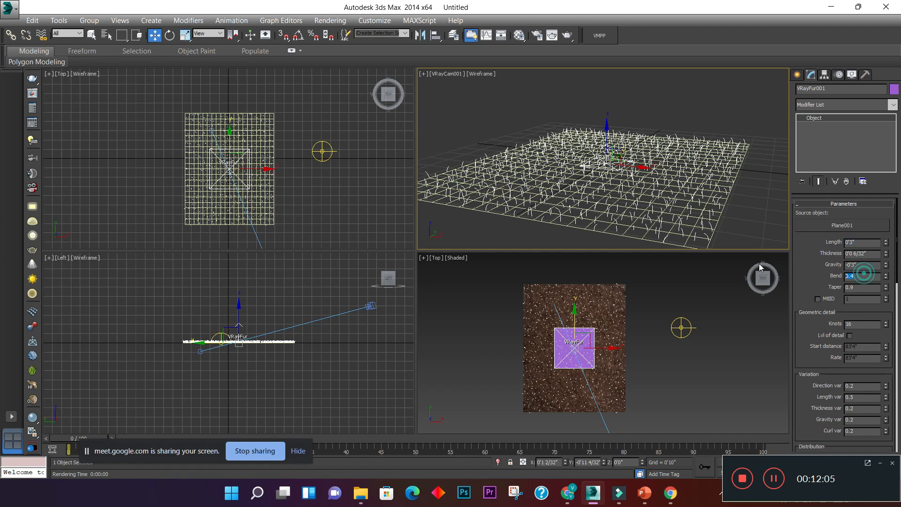
{"action": "double_click", "coordinate": [861, 288]}
{"action": "left_click", "coordinate": [868, 325]}
{"action": "scroll", "coordinate": [882, 281], "scroll_direction": "down", "scroll_amount": 3}
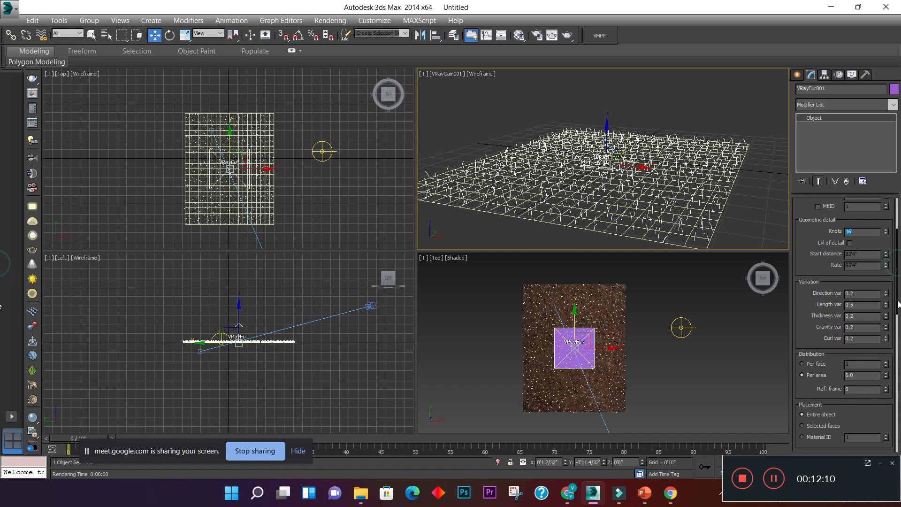
{"action": "double_click", "coordinate": [863, 303]}
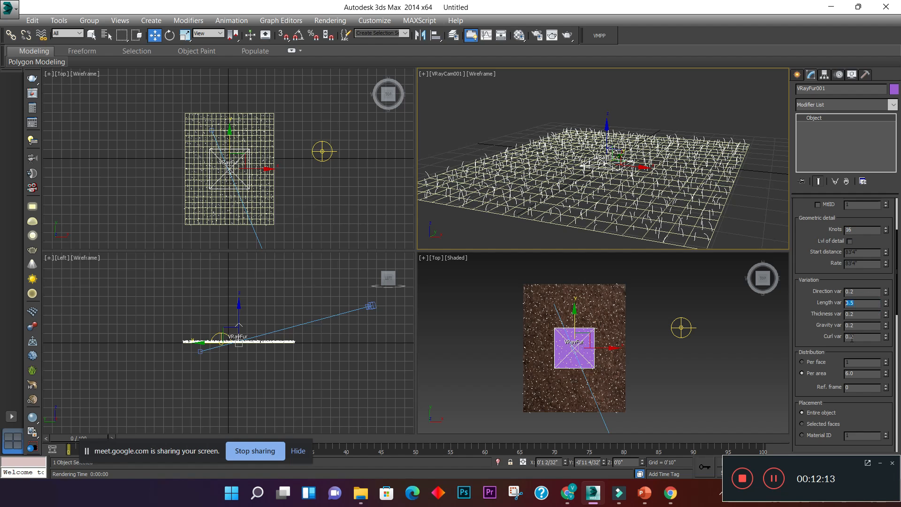
{"action": "left_click_drag", "start_coordinate": [876, 374], "coordinate": [746, 366]}
{"action": "left_click", "coordinate": [672, 347]}
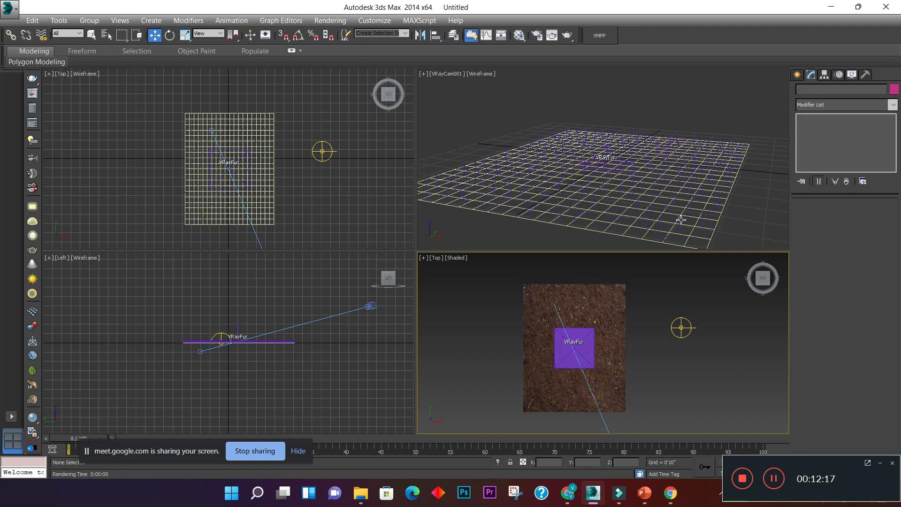
{"action": "left_click", "coordinate": [717, 109]}
{"action": "middle_click_drag", "start_coordinate": [645, 387], "coordinate": [628, 347]}
{"action": "scroll", "coordinate": [653, 347], "scroll_direction": "down", "scroll_amount": 2}
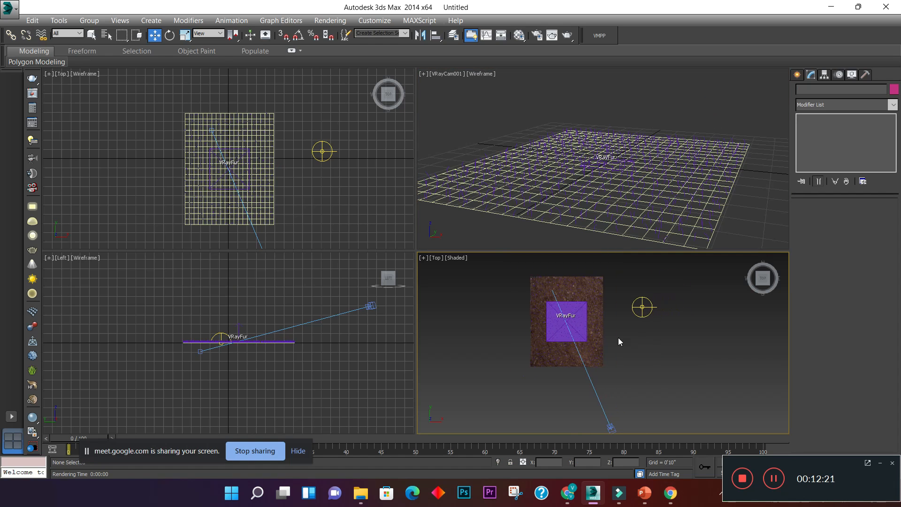
- Set the render output size to HDTV (video) with a width of 3840, review the V-Ray image sampler settings and close the render setup
{"action": "left_click", "coordinate": [535, 35]}
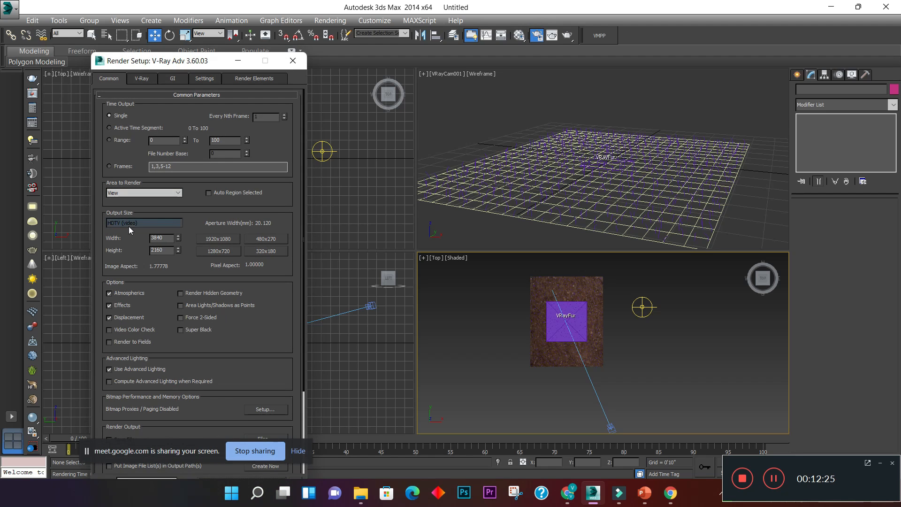
{"action": "left_click", "coordinate": [128, 224]}
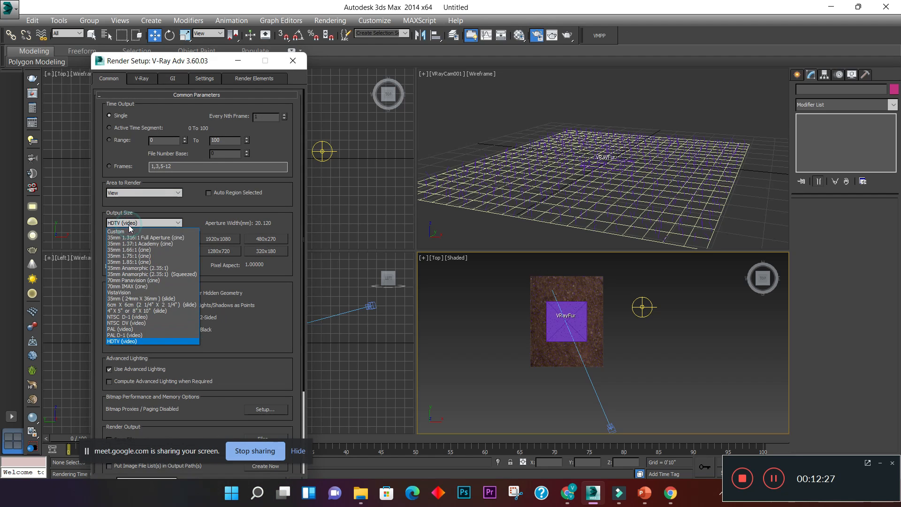
{"action": "left_click", "coordinate": [129, 342]}
{"action": "double_click", "coordinate": [161, 238]}
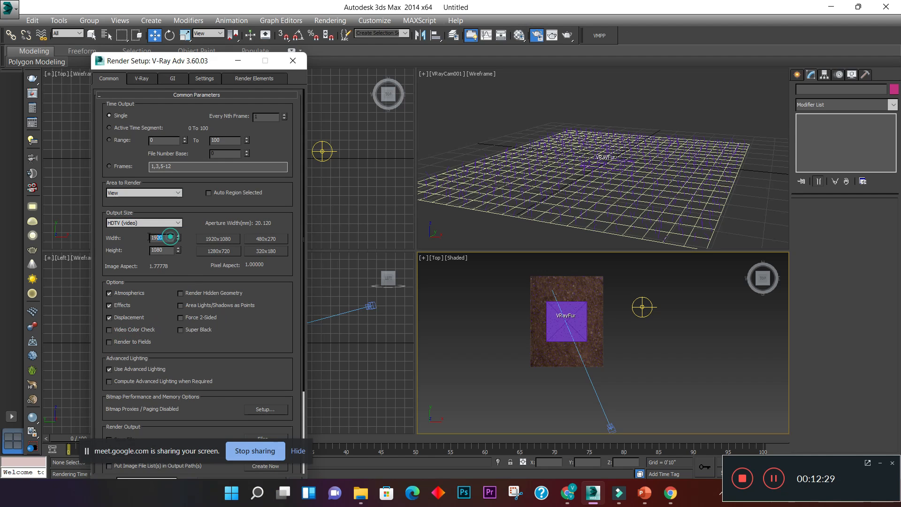
{"action": "type", "text": "3840"}
{"action": "left_click", "coordinate": [142, 78]}
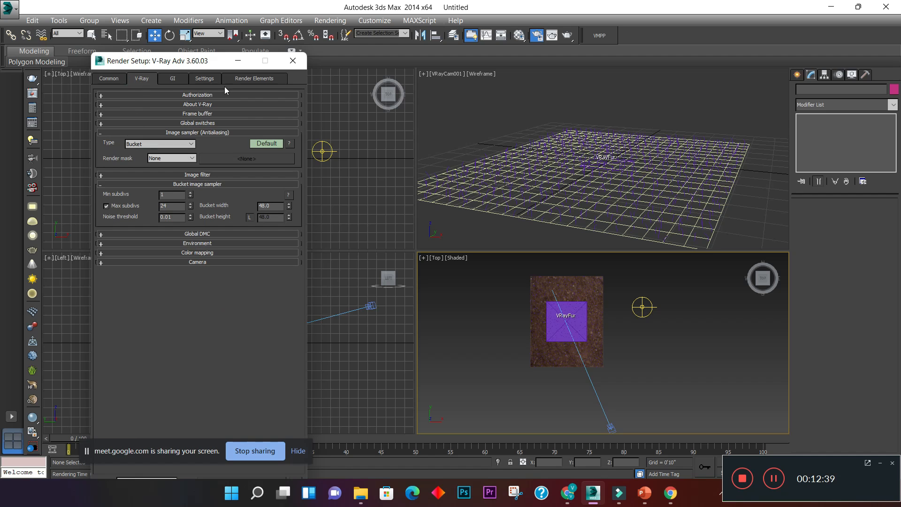
{"action": "left_click", "coordinate": [292, 61]}
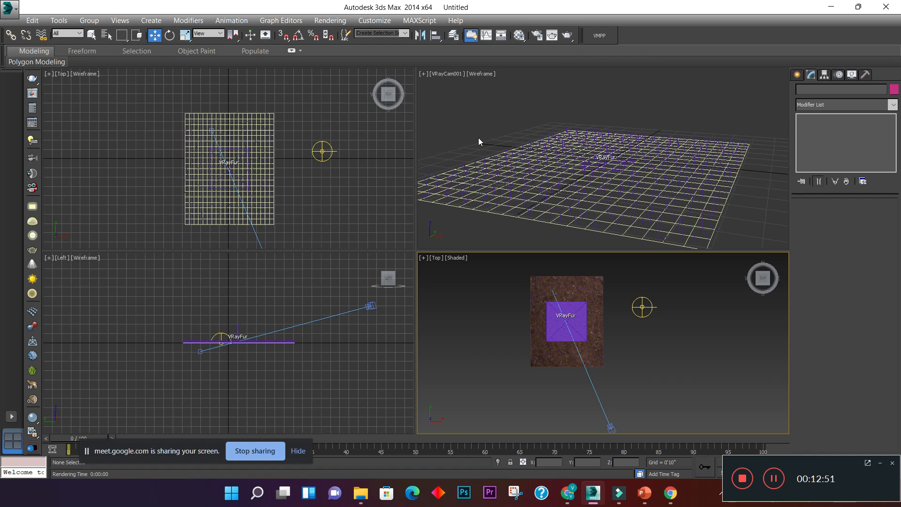
{"action": "left_click", "coordinate": [444, 132]}
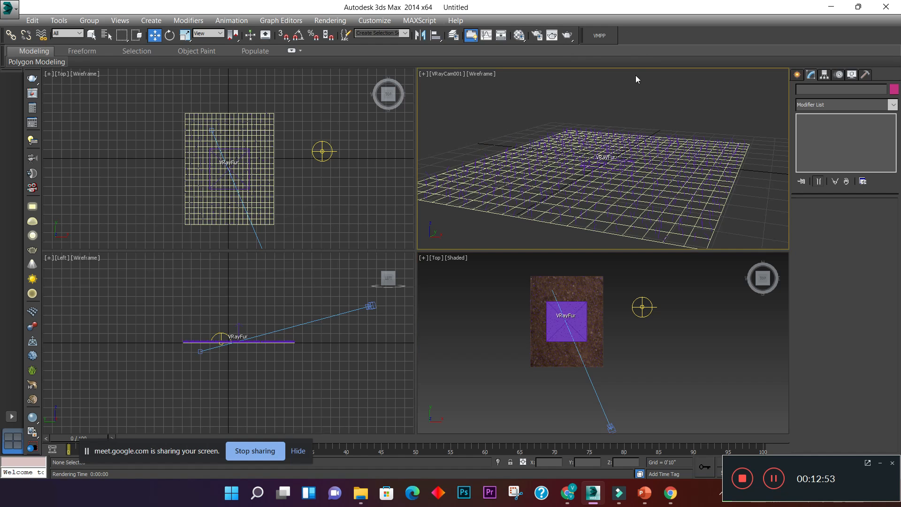
{"action": "left_click", "coordinate": [566, 38]}
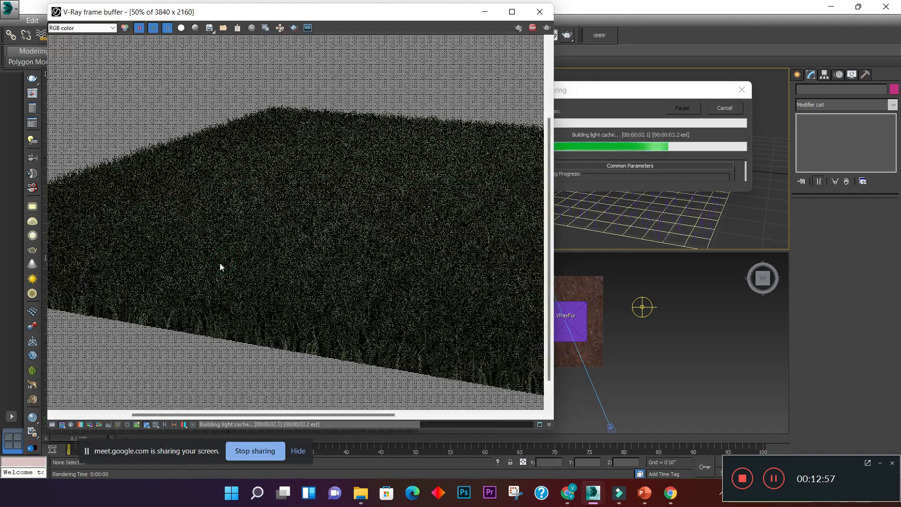
{"action": "left_click", "coordinate": [540, 12]}
{"action": "left_click", "coordinate": [733, 111]}
{"action": "left_click", "coordinate": [359, 162]}
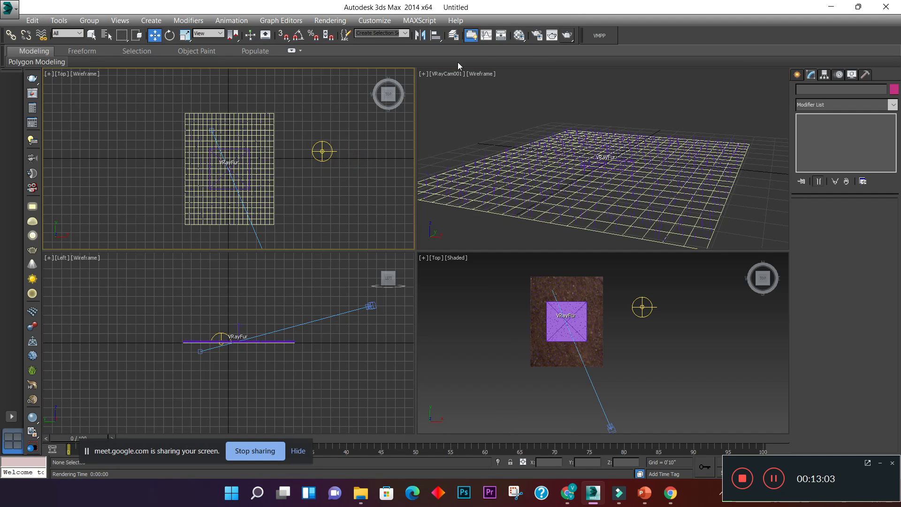
{"action": "left_click", "coordinate": [558, 37]}
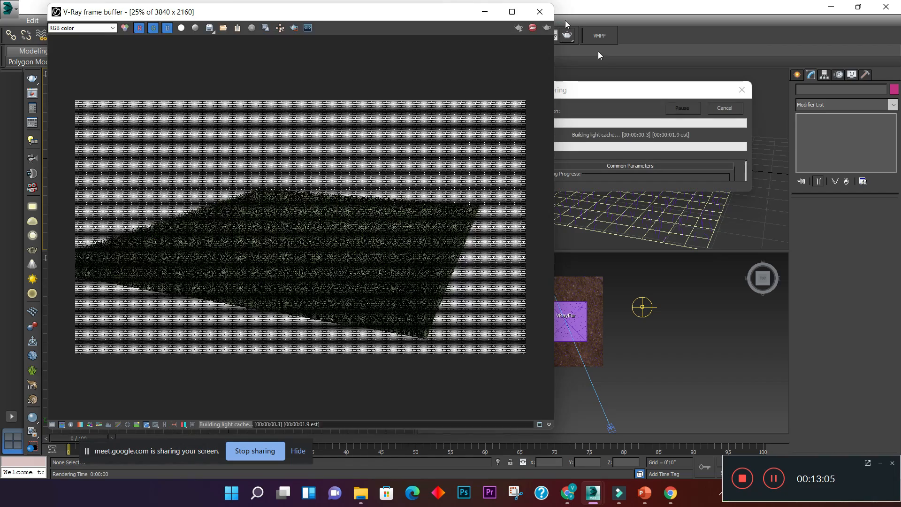
{"action": "left_click", "coordinate": [540, 12]}
{"action": "left_click", "coordinate": [747, 93]}
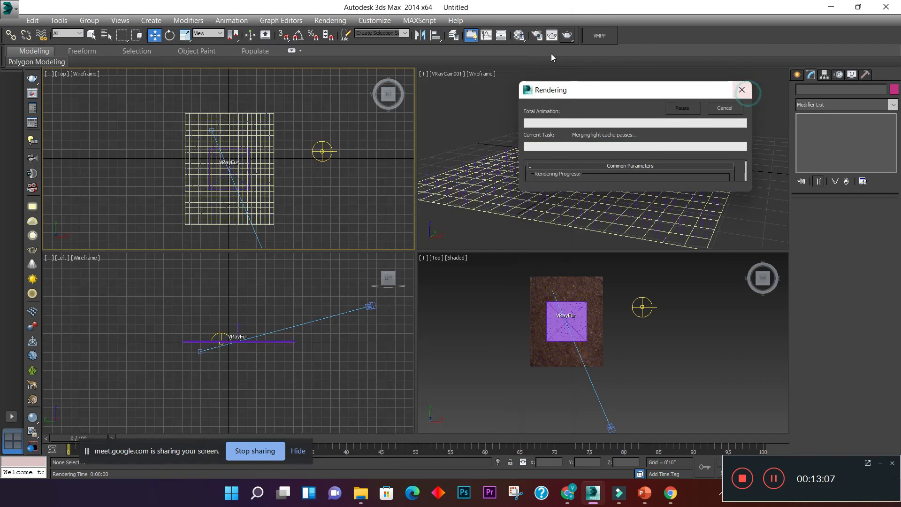
- Open the rendered frame window for the VRayCam001 view and examine the grass image both zoomed out and close up
{"action": "left_click", "coordinate": [551, 38]}
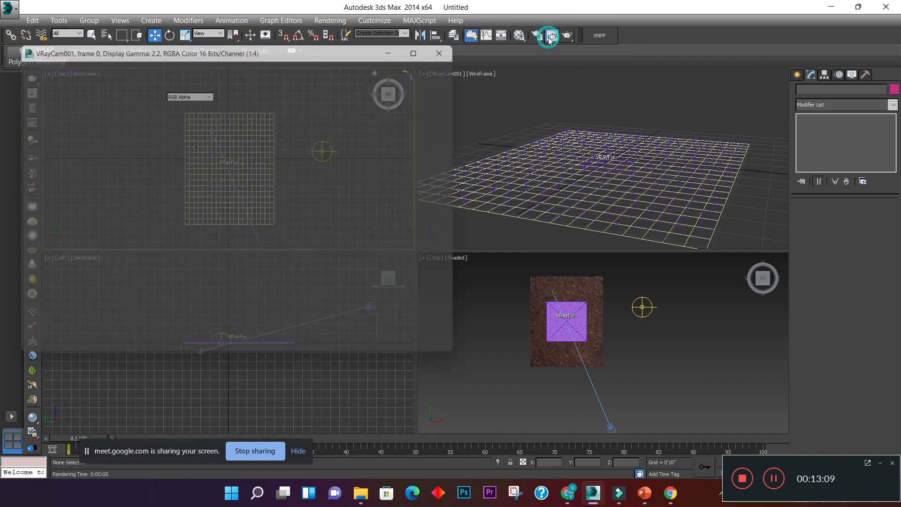
{"action": "left_click", "coordinate": [589, 109]}
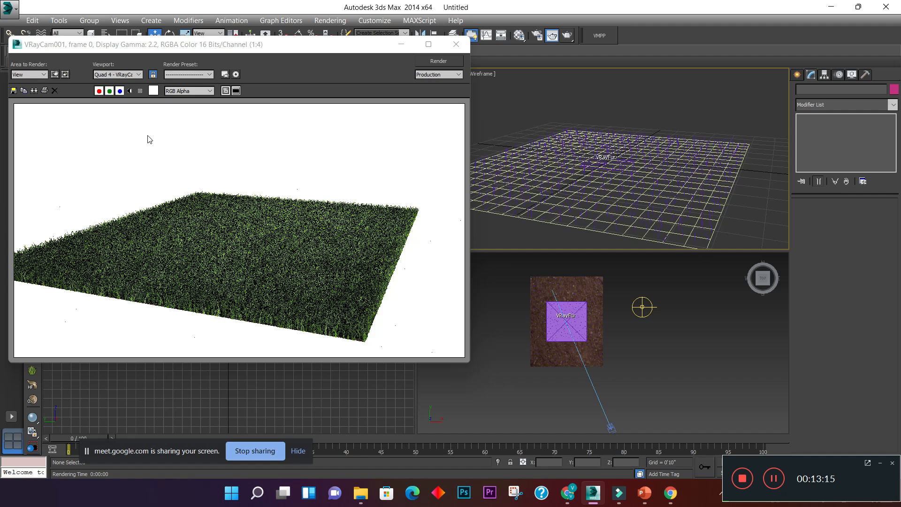
{"action": "scroll", "coordinate": [221, 230], "scroll_direction": "down", "scroll_amount": 2}
{"action": "scroll", "coordinate": [208, 230], "scroll_direction": "up", "scroll_amount": 2}
{"action": "scroll", "coordinate": [208, 230], "scroll_direction": "up", "scroll_amount": 2}
{"action": "scroll", "coordinate": [201, 227], "scroll_direction": "down", "scroll_amount": 2}
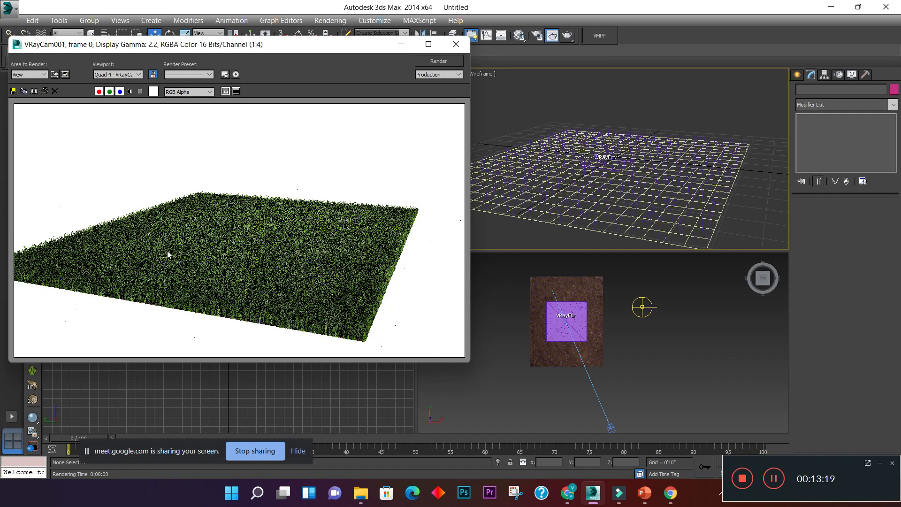
{"action": "scroll", "coordinate": [140, 249], "scroll_direction": "up", "scroll_amount": 1}
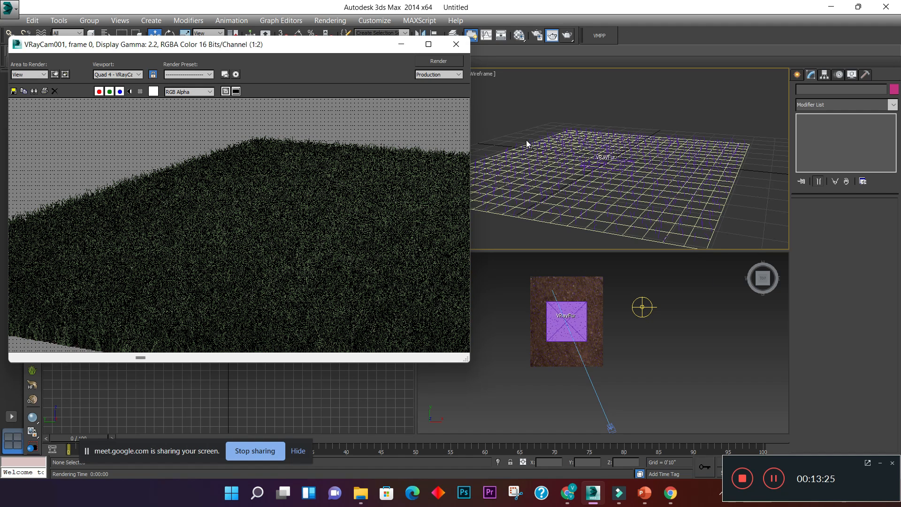
- Check the webinar content slide in PowerPoint, return to 3ds Max and close the rendered frame window
{"action": "left_click", "coordinate": [646, 497]}
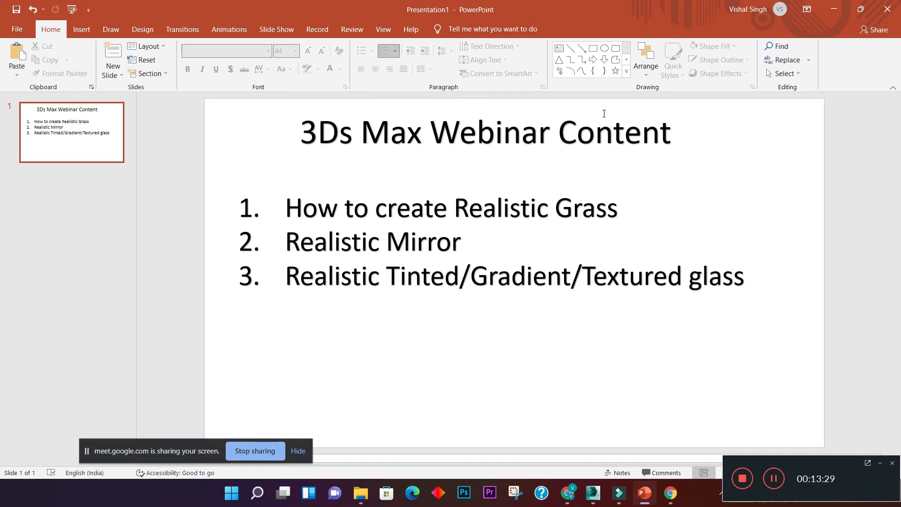
{"action": "left_click", "coordinate": [834, 9]}
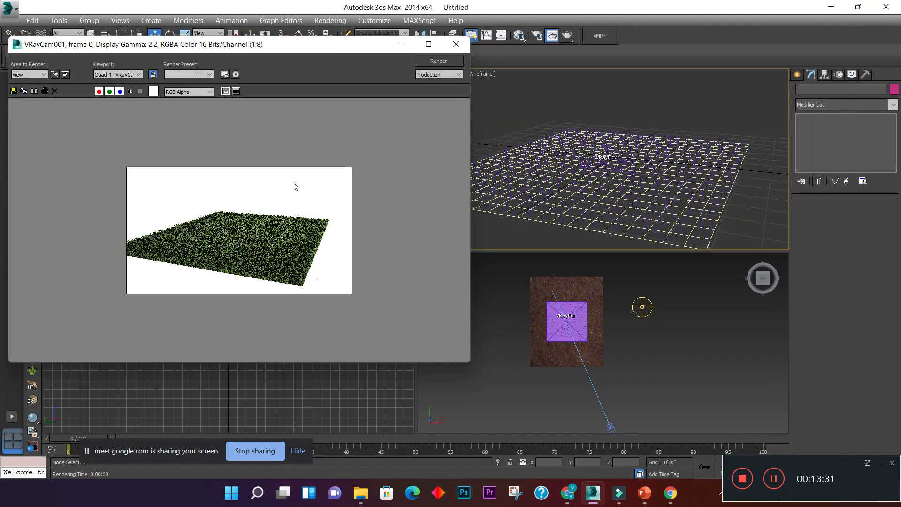
{"action": "scroll", "coordinate": [295, 186], "scroll_direction": "up", "scroll_amount": 1}
{"action": "left_click", "coordinate": [456, 44]}
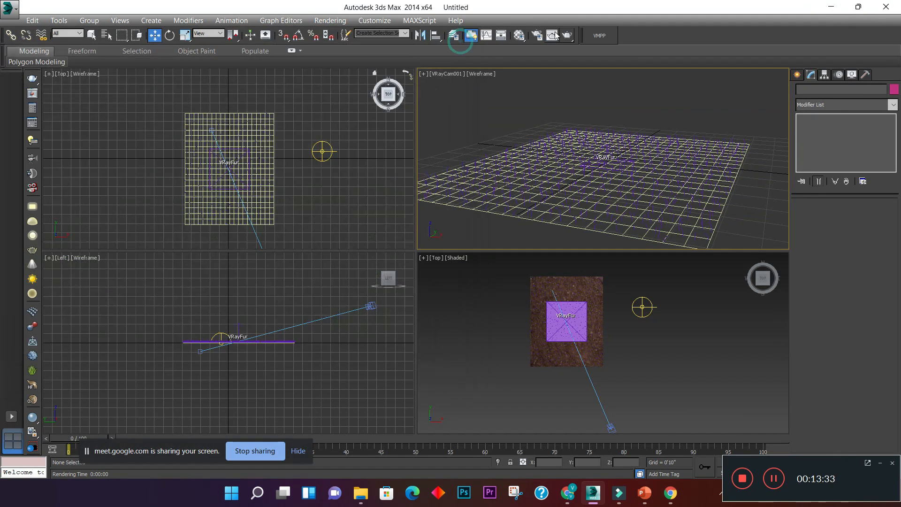
- Start an interactive V-Ray render of the camera view, enlarge the grass image and reposition the frame buffer window over the workspace
{"action": "left_click", "coordinate": [567, 38]}
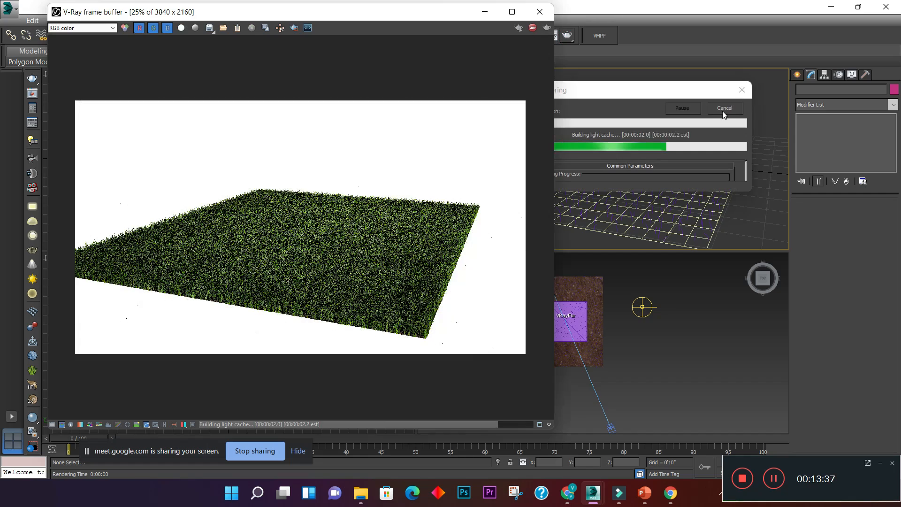
{"action": "left_click", "coordinate": [518, 29]}
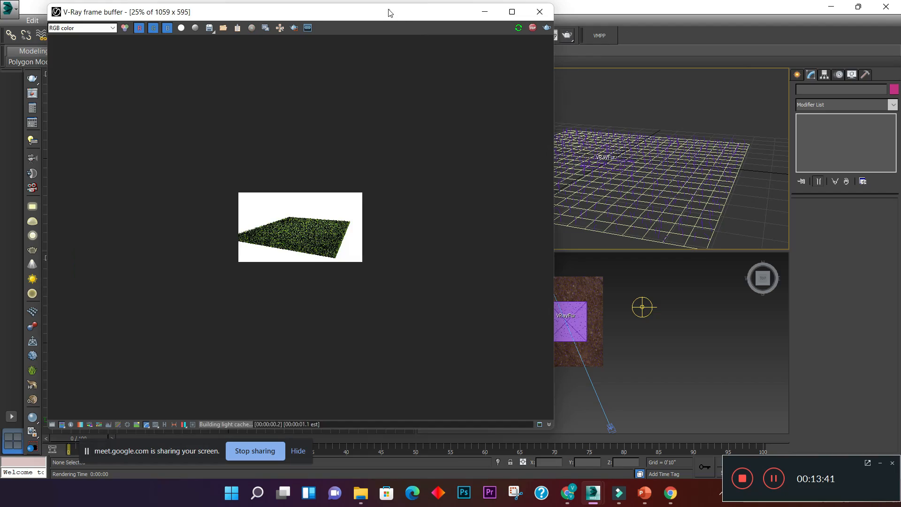
{"action": "left_click_drag", "start_coordinate": [388, 12], "coordinate": [311, 0]}
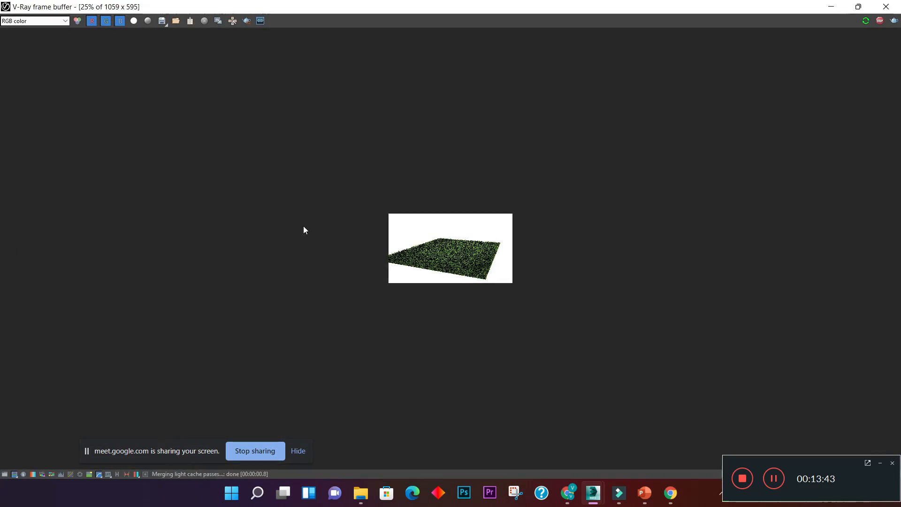
{"action": "left_click", "coordinate": [859, 6]}
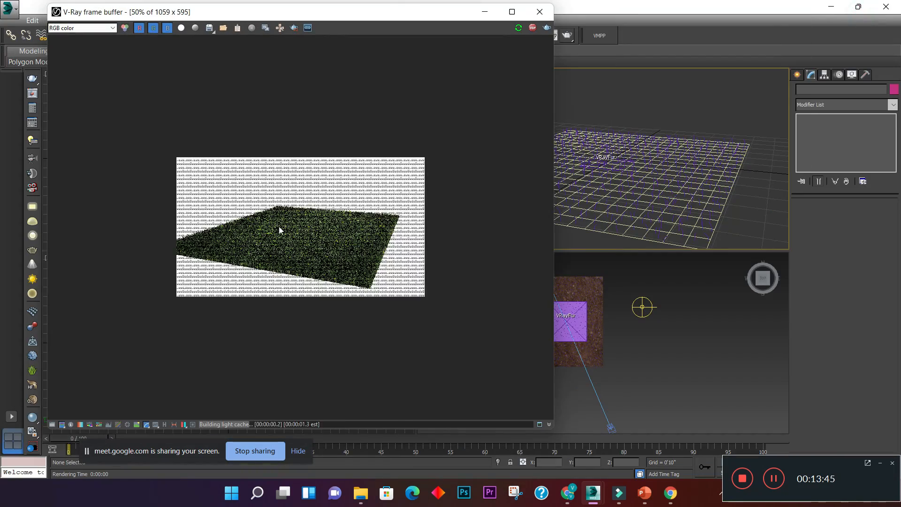
{"action": "scroll", "coordinate": [279, 226], "scroll_direction": "up", "scroll_amount": 2}
{"action": "left_click_drag", "start_coordinate": [370, 19], "coordinate": [240, 1]}
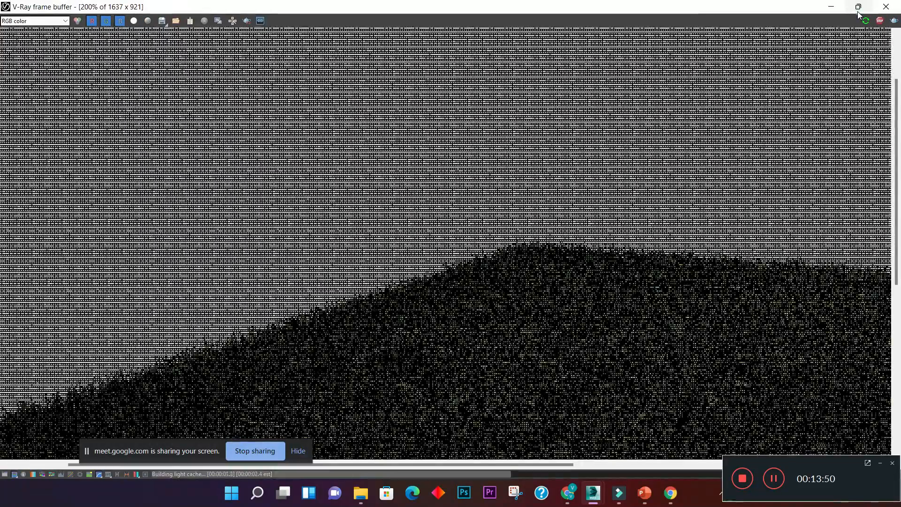
{"action": "left_click", "coordinate": [859, 14]}
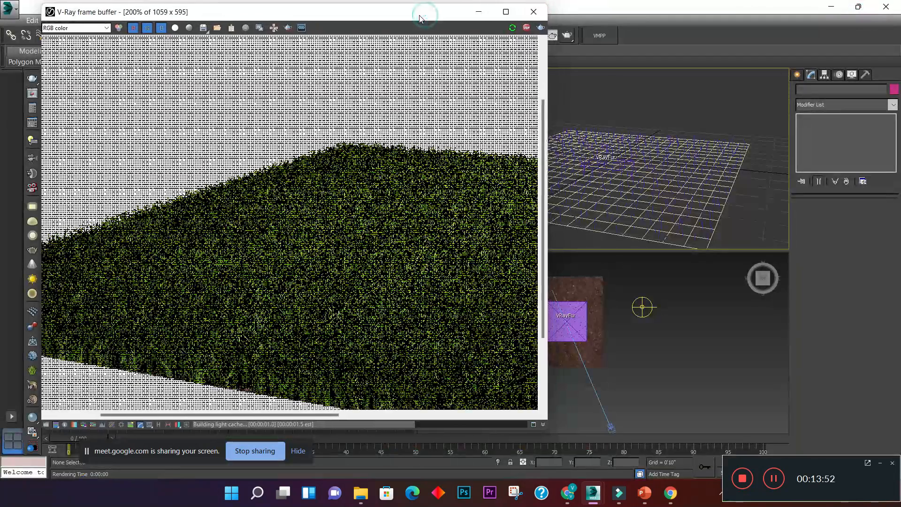
{"action": "left_click_drag", "start_coordinate": [419, 18], "coordinate": [406, 31]}
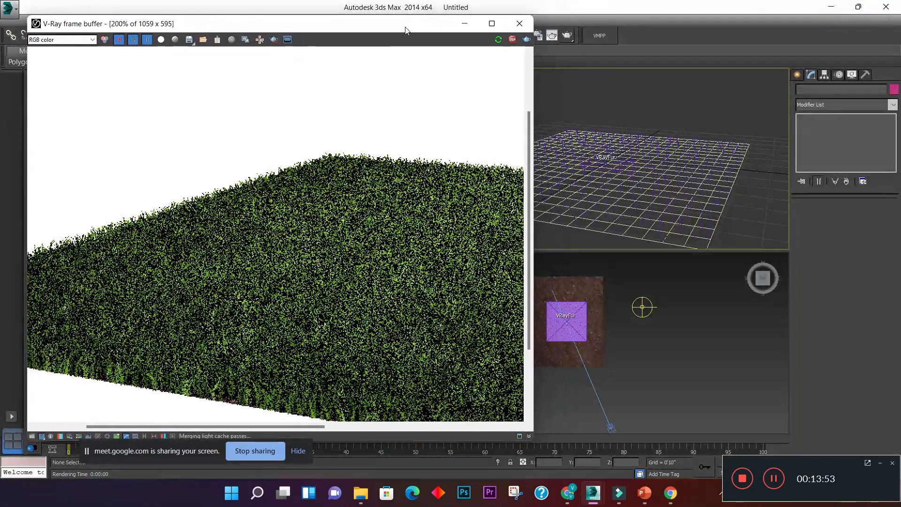
{"action": "middle_click_drag", "start_coordinate": [599, 336], "coordinate": [659, 352]}
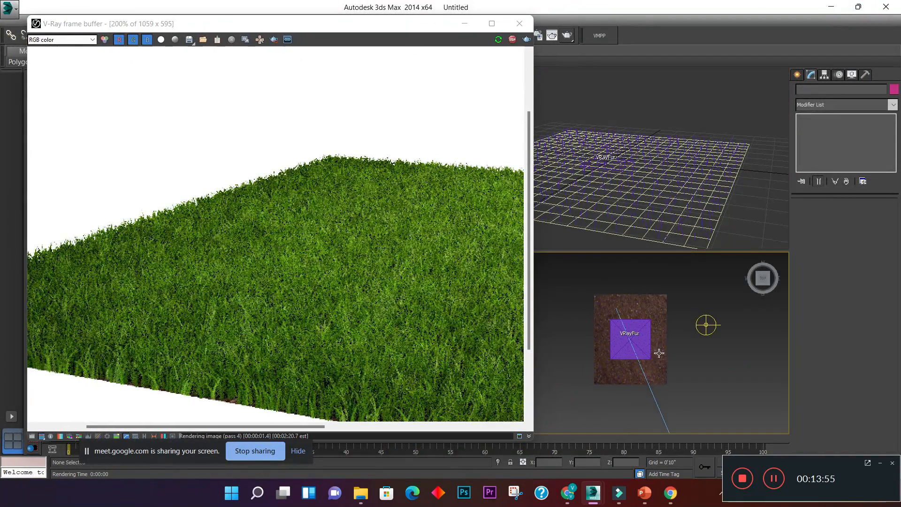
{"action": "scroll", "coordinate": [619, 329], "scroll_direction": "up", "scroll_amount": 6}
{"action": "mouse_move", "coordinate": [618, 325]}
{"action": "middle_mouse_down"}
{"action": "mouse_move", "coordinate": [601, 295]}
{"action": "mouse_move", "coordinate": [623, 308]}
{"action": "mouse_move", "coordinate": [617, 323]}
{"action": "middle_mouse_up"}
{"action": "scroll", "coordinate": [625, 313], "scroll_direction": "down", "scroll_amount": 2}
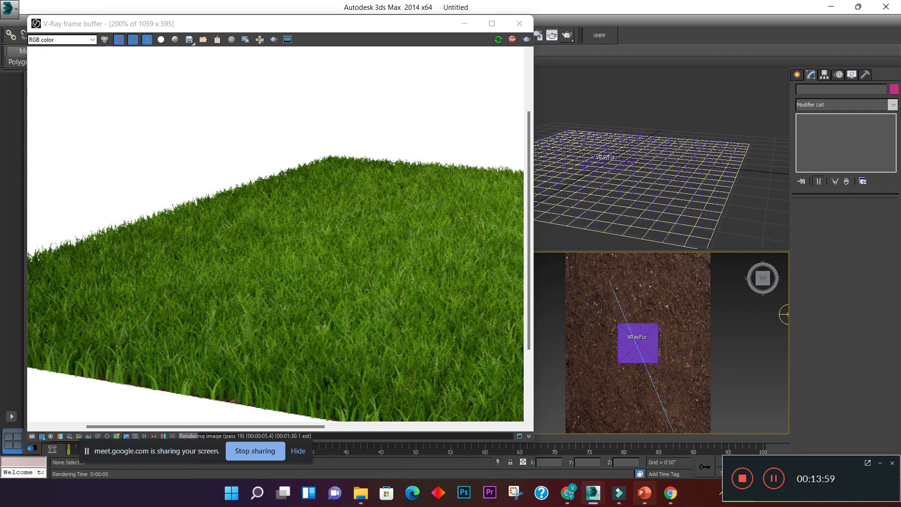
- Look at the webinar topic list in PowerPoint once more and return to 3ds Max
{"action": "mouse_move", "coordinate": [642, 483]}
{"action": "left_click", "coordinate": [642, 484]}
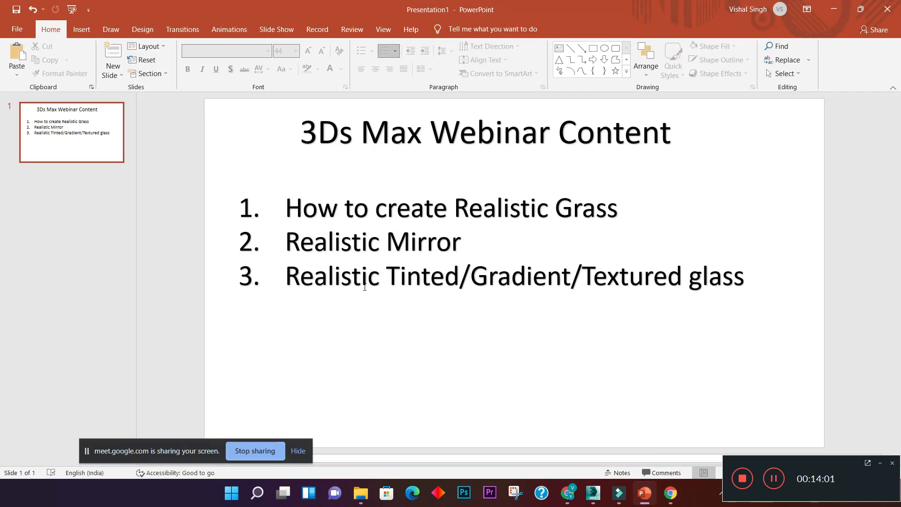
{"action": "left_click", "coordinate": [834, 9]}
- Select the dome light VRayLight001 and assign a VRayHDRI map as its texture
{"action": "middle_click_drag", "start_coordinate": [754, 334], "coordinate": [627, 319]}
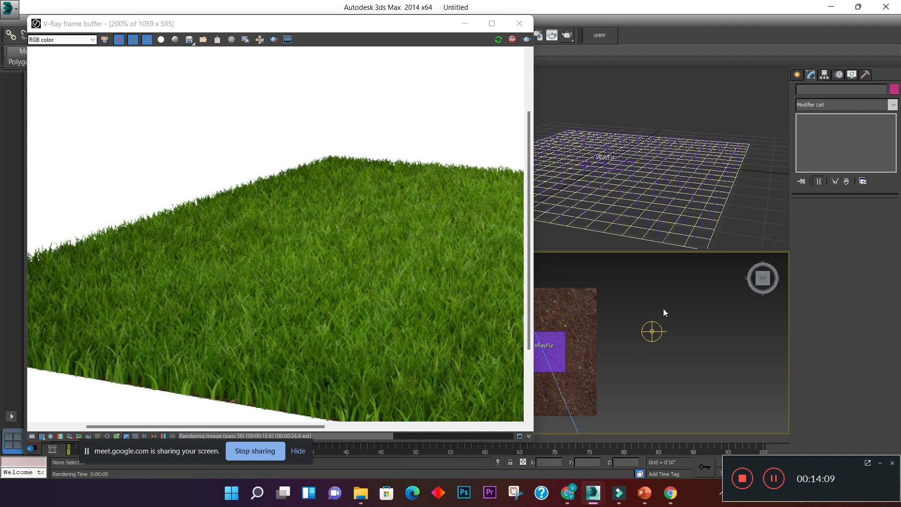
{"action": "middle_click_drag", "start_coordinate": [683, 345], "coordinate": [716, 336]}
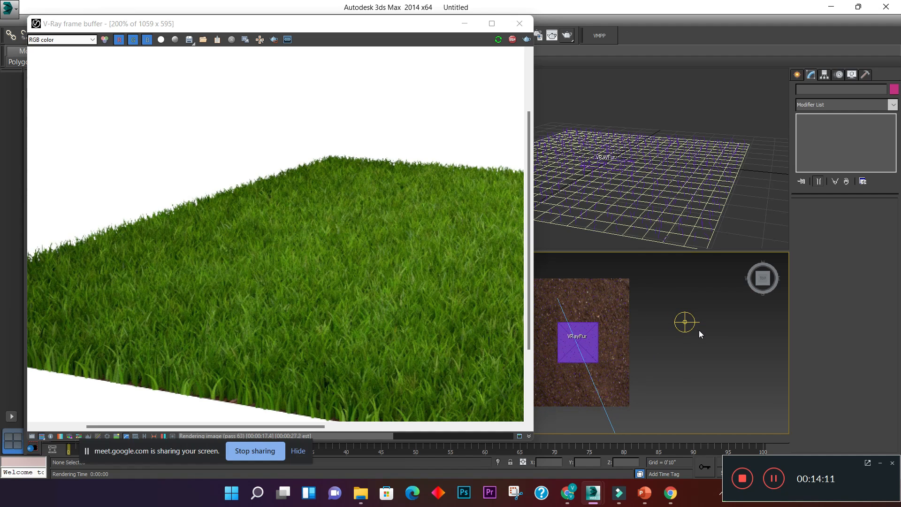
{"action": "left_click", "coordinate": [685, 322]}
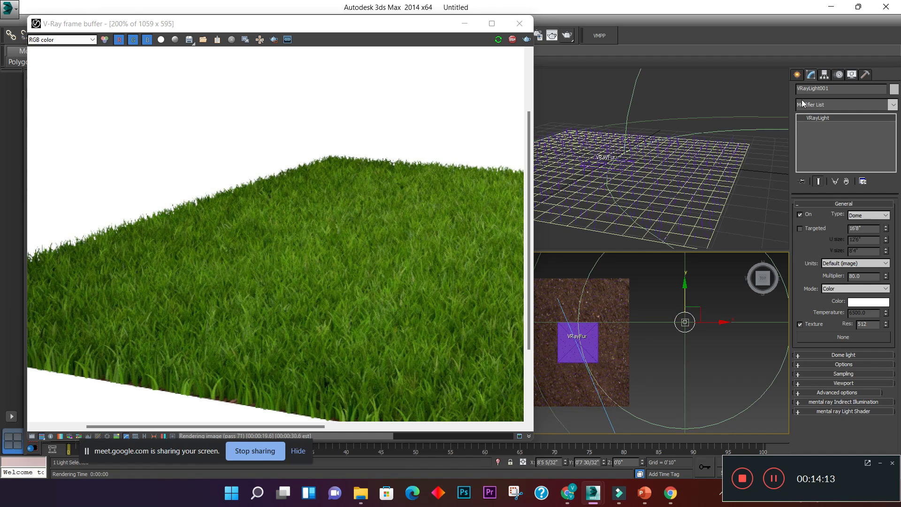
{"action": "left_click", "coordinate": [877, 336]}
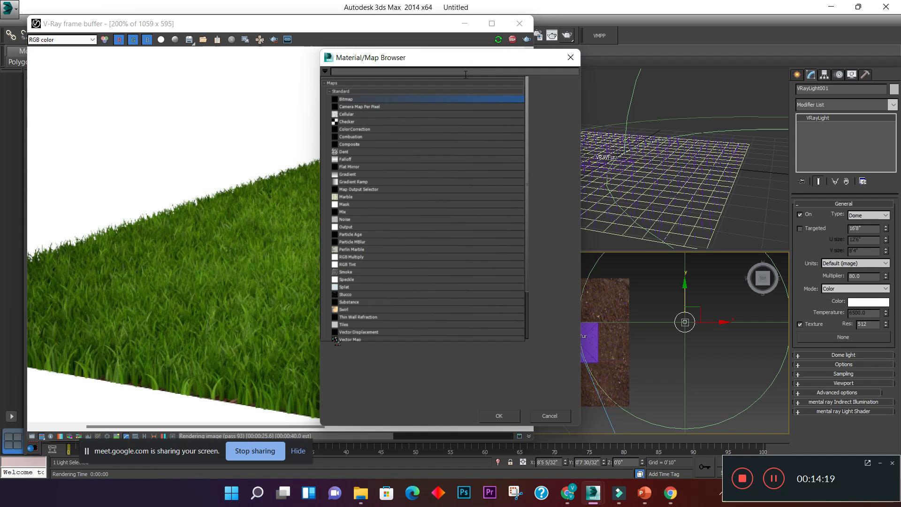
{"action": "type", "text": "vrayhd"}
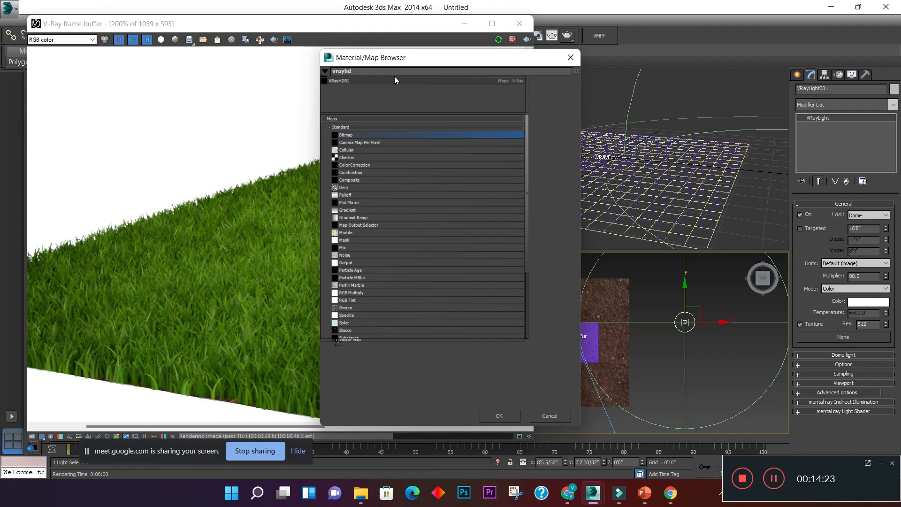
{"action": "double_click", "coordinate": [395, 81]}
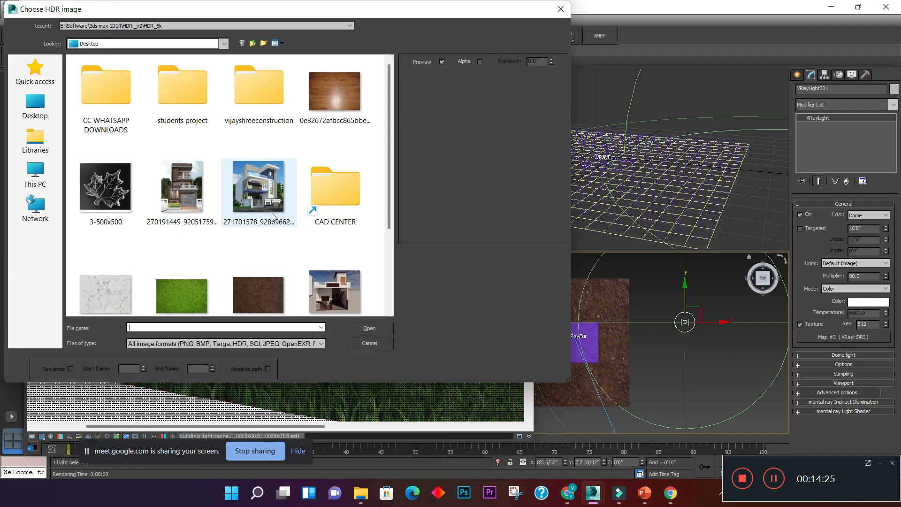
- Load the HDR image vp_HDRi_v2_02 from E:\Software\3ds max 2014\HDRi_v2\HDR_6k into the dome light's map
{"action": "left_click", "coordinate": [37, 174]}
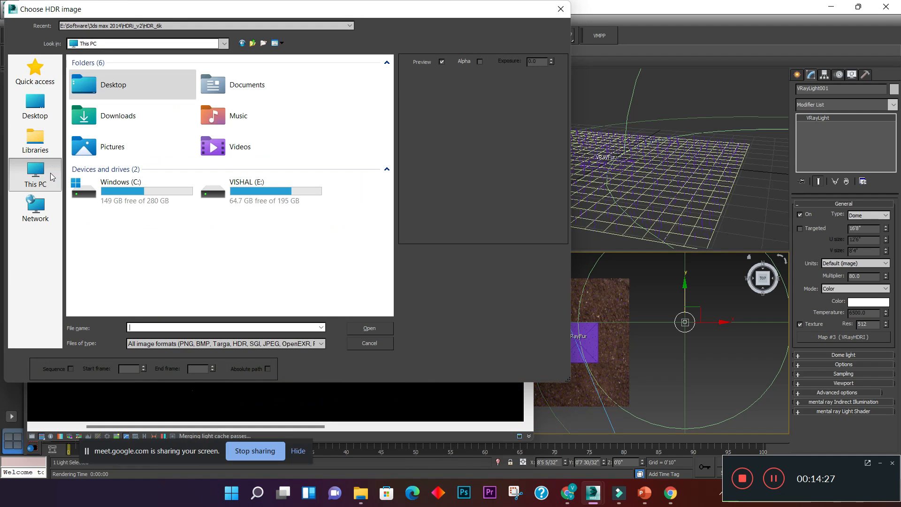
{"action": "double_click", "coordinate": [292, 190]}
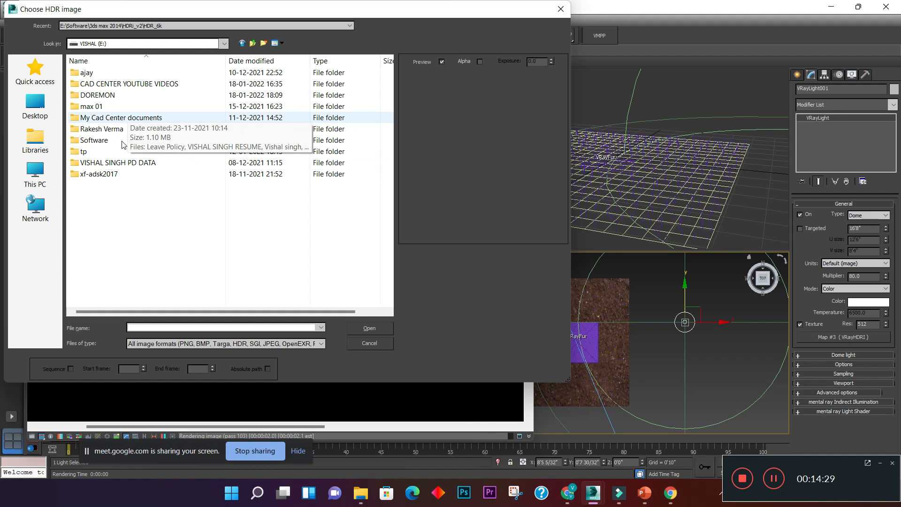
{"action": "double_click", "coordinate": [102, 141]}
{"action": "double_click", "coordinate": [89, 106]}
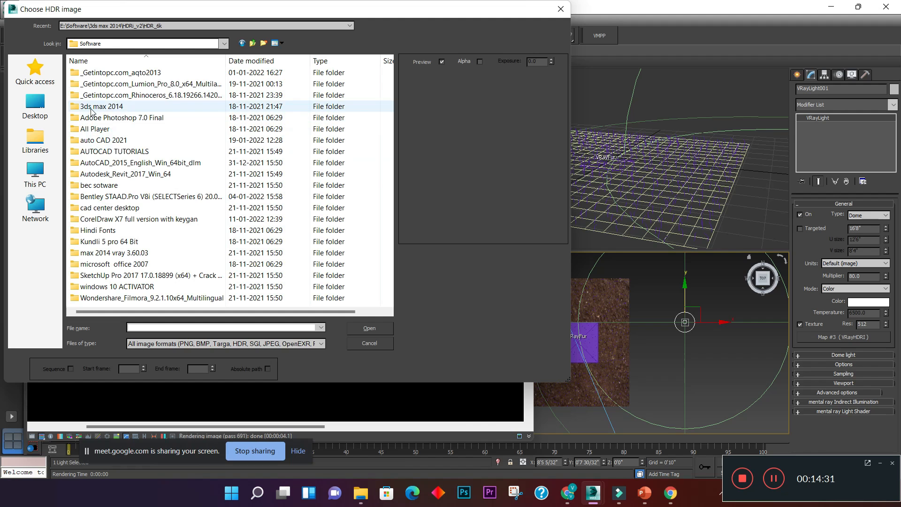
{"action": "double_click", "coordinate": [94, 95]}
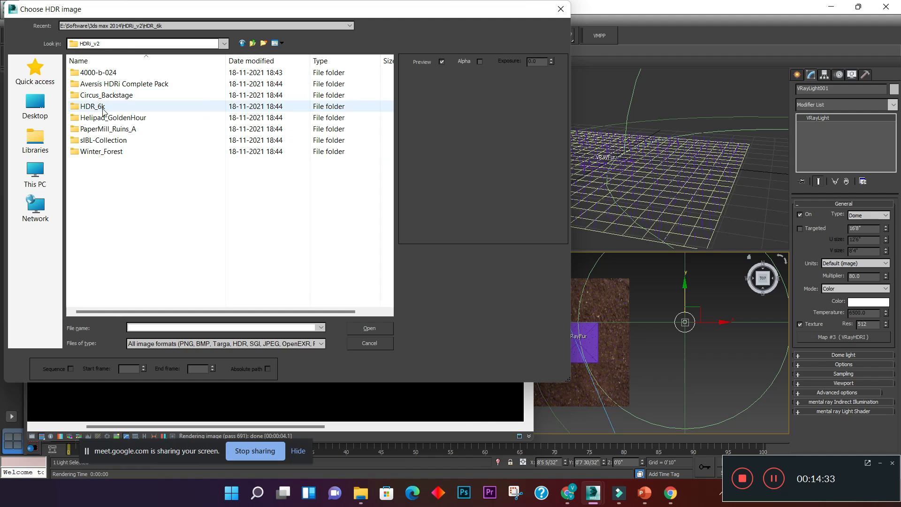
{"action": "double_click", "coordinate": [104, 110]}
{"action": "left_click", "coordinate": [286, 111]}
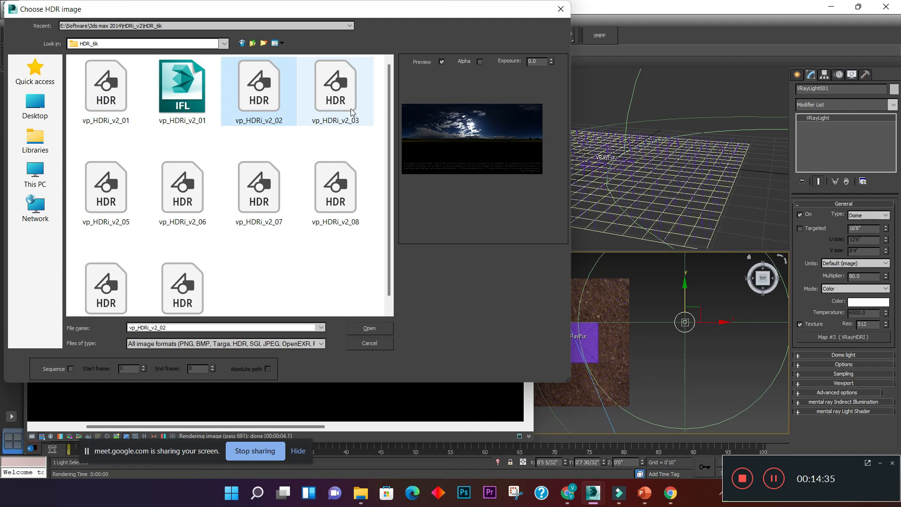
{"action": "left_click", "coordinate": [335, 94]}
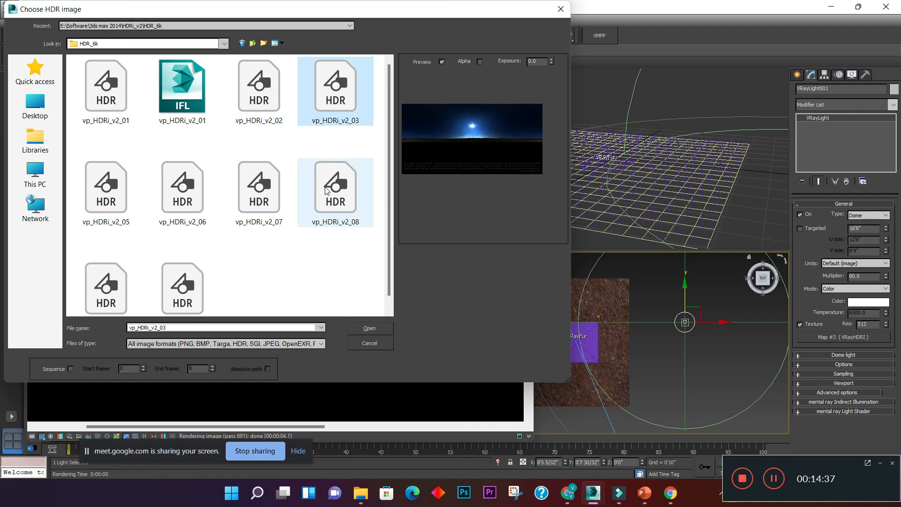
{"action": "left_click", "coordinate": [327, 192]}
{"action": "left_click", "coordinate": [259, 92]}
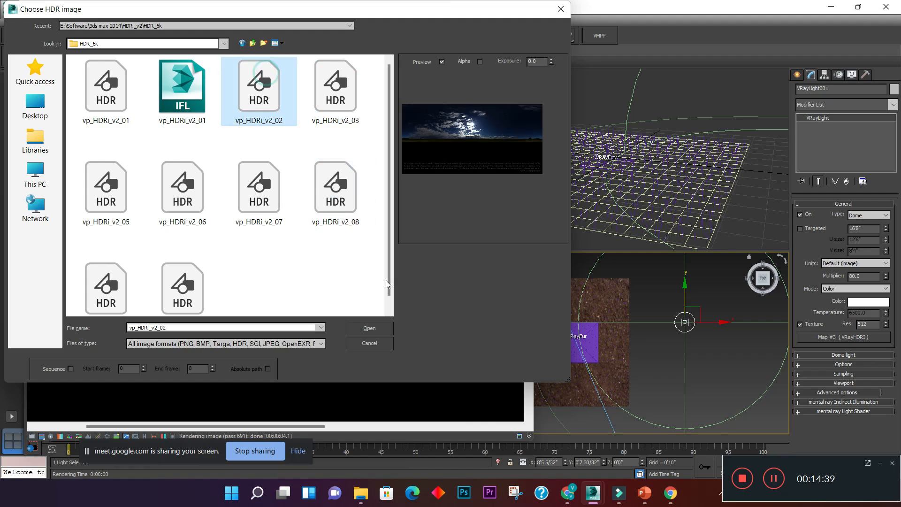
{"action": "left_click", "coordinate": [368, 328]}
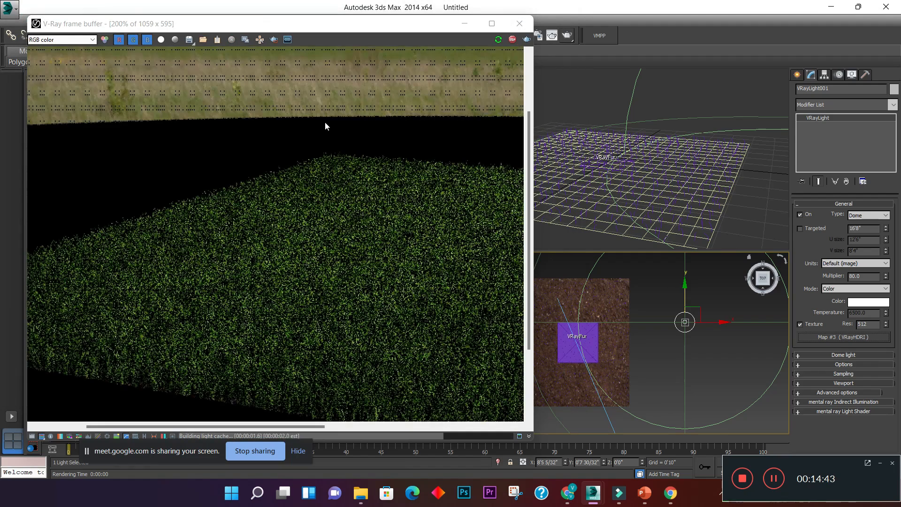
- Set the dome light's multiplier to 120 and compare the grass brightness in the interactive render
{"action": "double_click", "coordinate": [325, 139]}
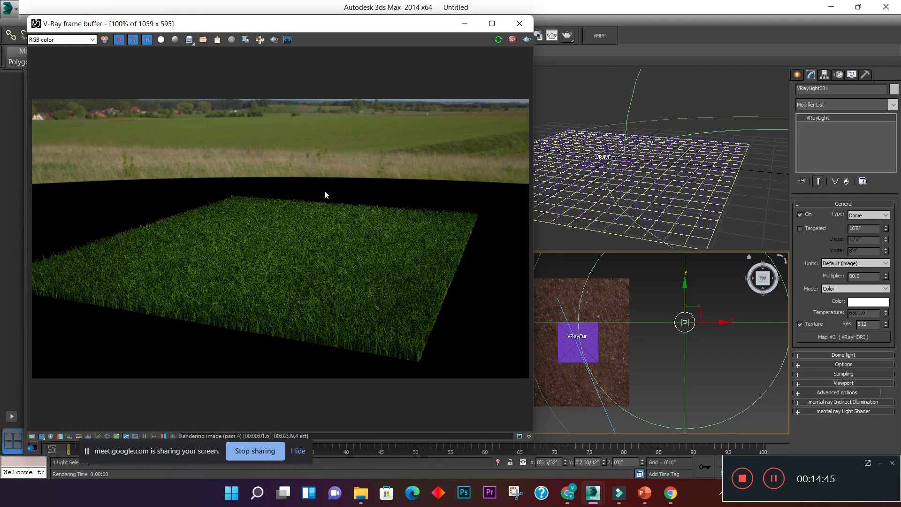
{"action": "scroll", "coordinate": [326, 246], "scroll_direction": "up", "scroll_amount": 1}
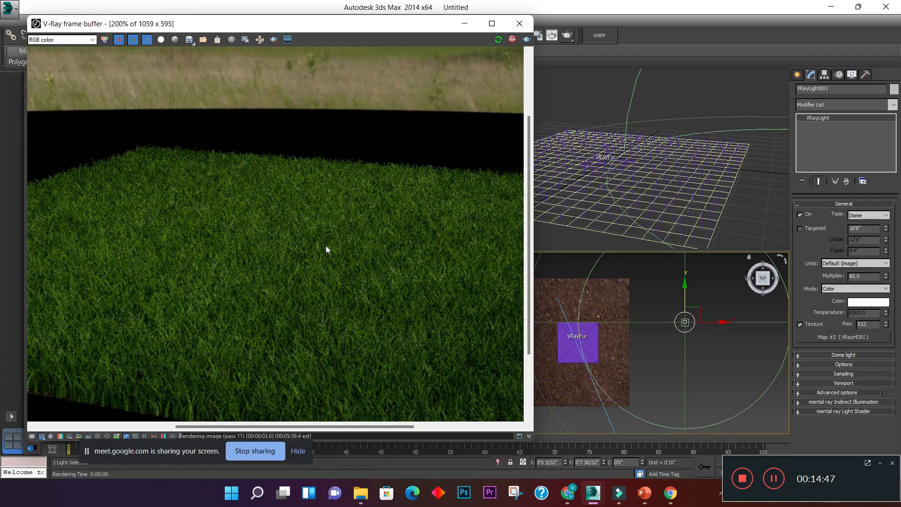
{"action": "scroll", "coordinate": [326, 246], "scroll_direction": "down", "scroll_amount": 2}
{"action": "scroll", "coordinate": [287, 261], "scroll_direction": "up", "scroll_amount": 1}
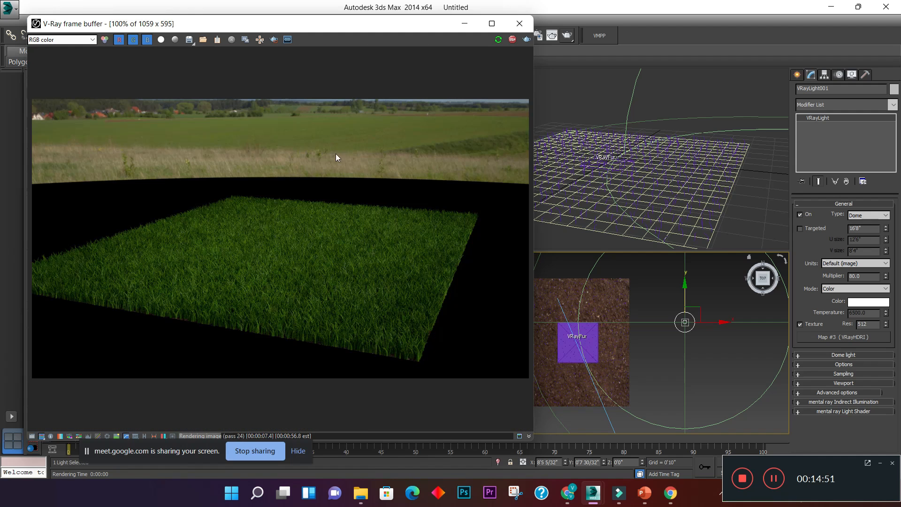
{"action": "left_click", "coordinate": [742, 377]}
{"action": "left_click", "coordinate": [685, 322]}
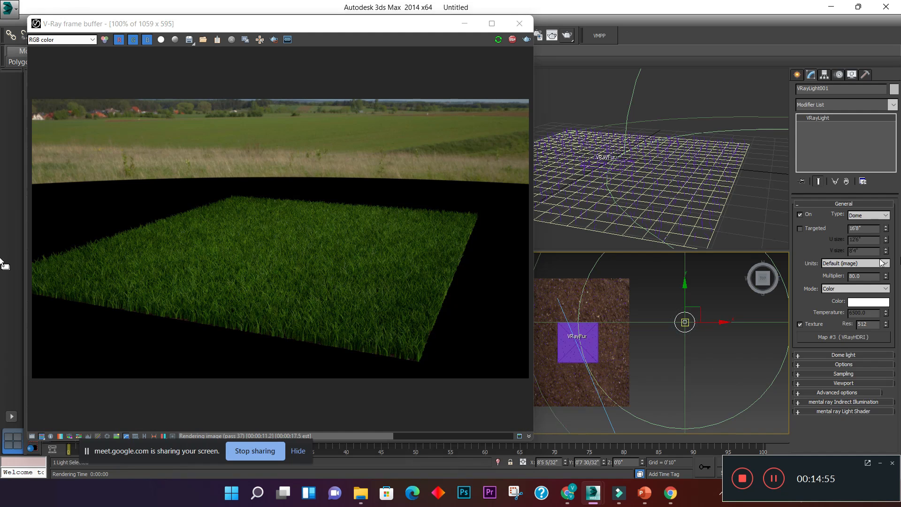
{"action": "left_click_drag", "start_coordinate": [879, 275], "coordinate": [803, 278]}
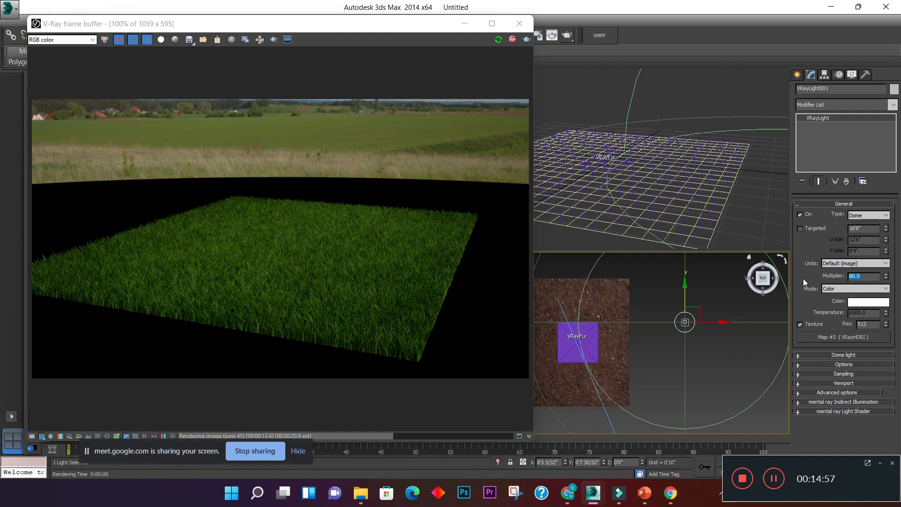
{"action": "type", "text": "120"}
{"action": "key", "text": "Return"}
{"action": "left_click", "coordinate": [315, 202]}
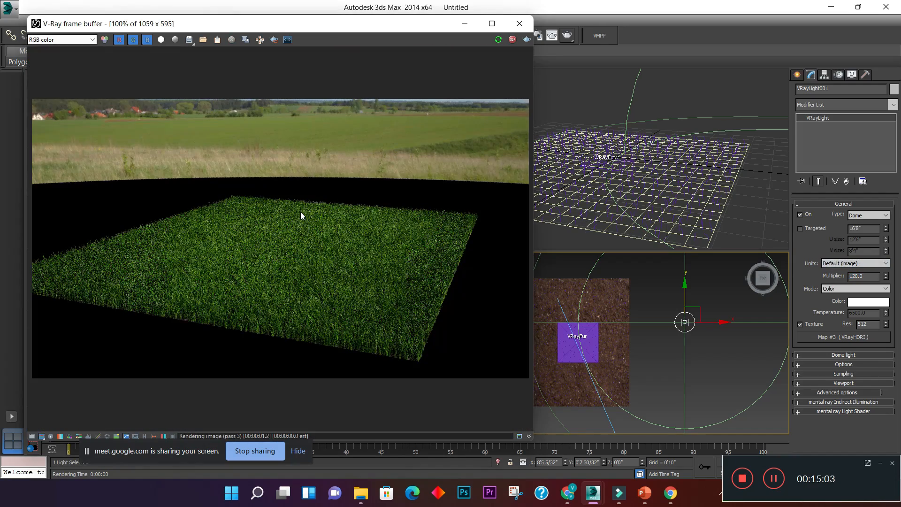
{"action": "scroll", "coordinate": [274, 248], "scroll_direction": "up", "scroll_amount": 1}
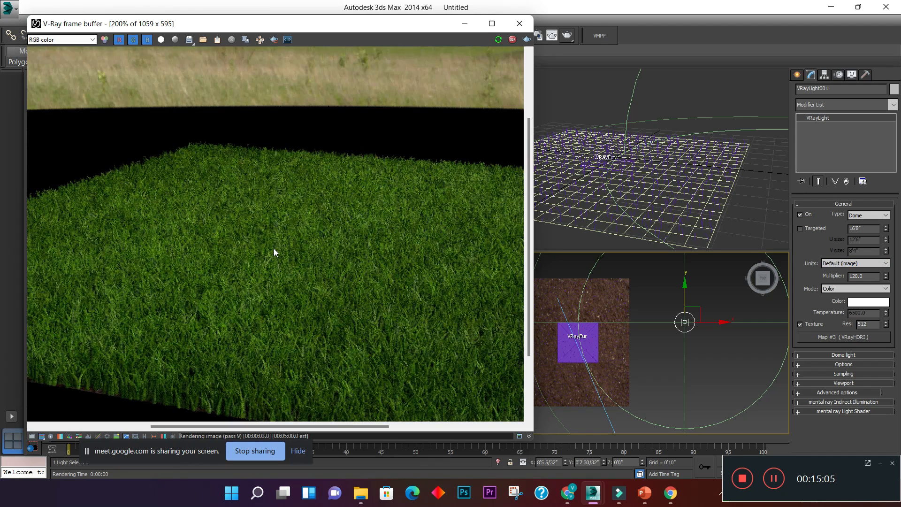
{"action": "scroll", "coordinate": [274, 249], "scroll_direction": "down", "scroll_amount": 1}
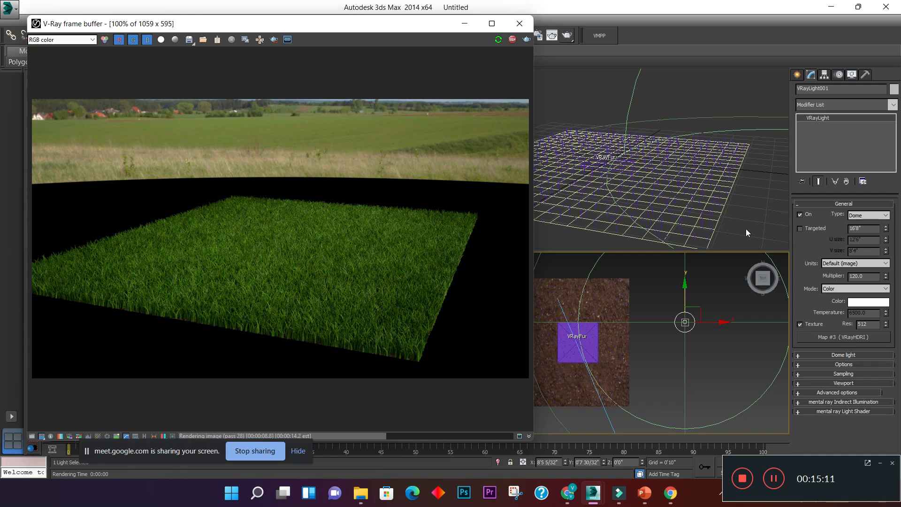
- In the left view, raise the target of VRayCam001 slightly and lower the camera to frame the grass against the sky
{"action": "left_click", "coordinate": [703, 356]}
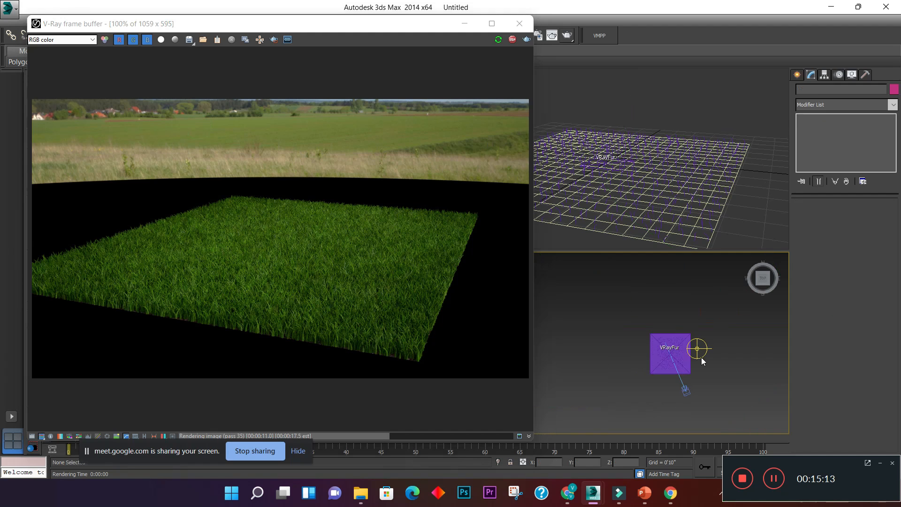
{"action": "key", "text": "l"}
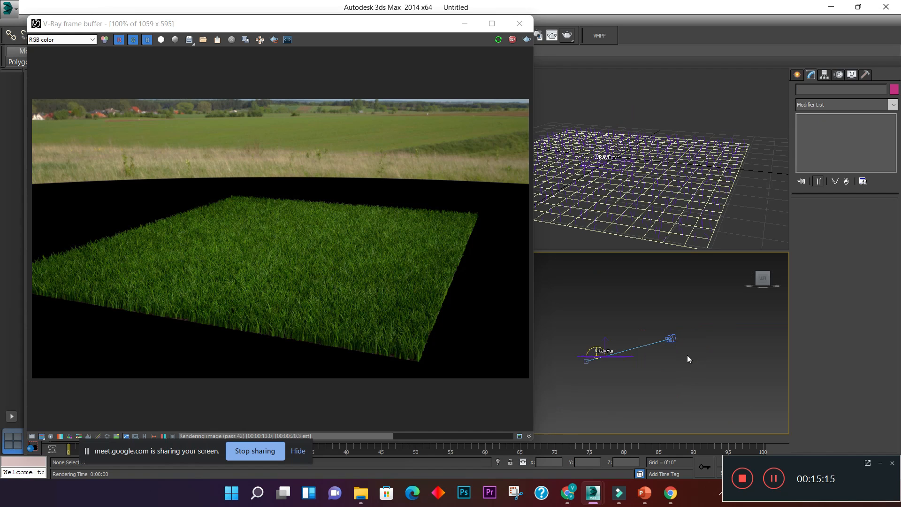
{"action": "left_click", "coordinate": [586, 361]}
{"action": "left_click", "coordinate": [584, 360]}
{"action": "left_click", "coordinate": [586, 360]}
{"action": "scroll", "coordinate": [586, 361], "scroll_direction": "up", "scroll_amount": 2}
{"action": "left_click", "coordinate": [586, 362]}
{"action": "left_click_drag", "start_coordinate": [587, 342], "coordinate": [589, 330]}
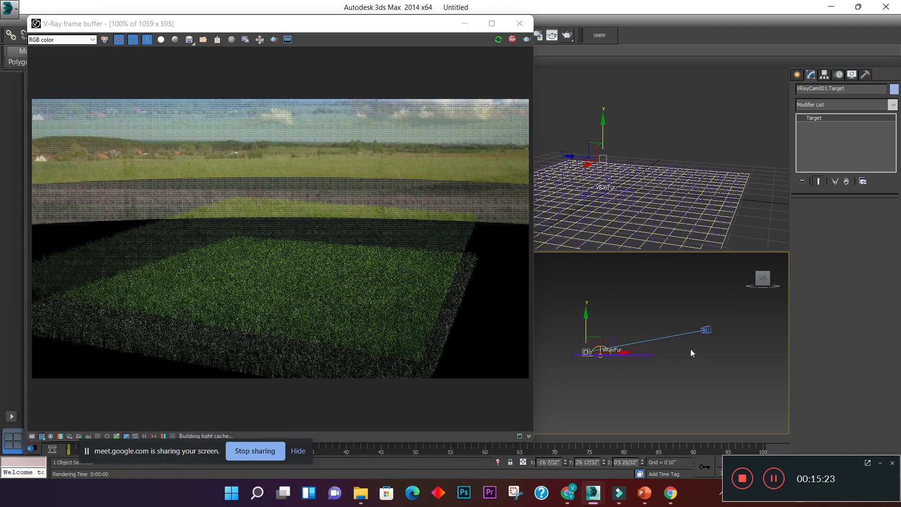
{"action": "left_click", "coordinate": [706, 330]}
{"action": "mouse_move", "coordinate": [708, 309]}
{"action": "left_mouse_down"}
{"action": "mouse_move", "coordinate": [708, 324]}
{"action": "mouse_move", "coordinate": [709, 316]}
{"action": "left_mouse_up"}
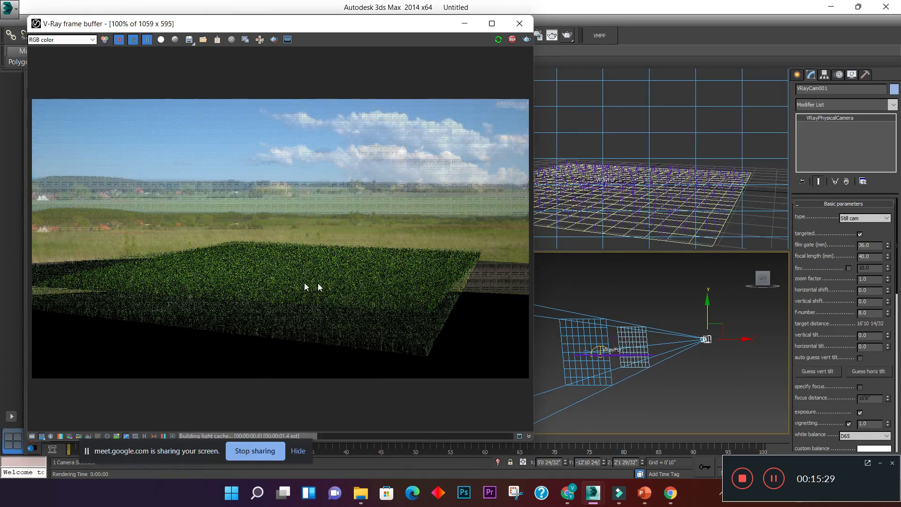
- Examine the updated grass render close up and as a whole against the HDRI background
{"action": "scroll", "coordinate": [300, 285], "scroll_direction": "up", "scroll_amount": 1}
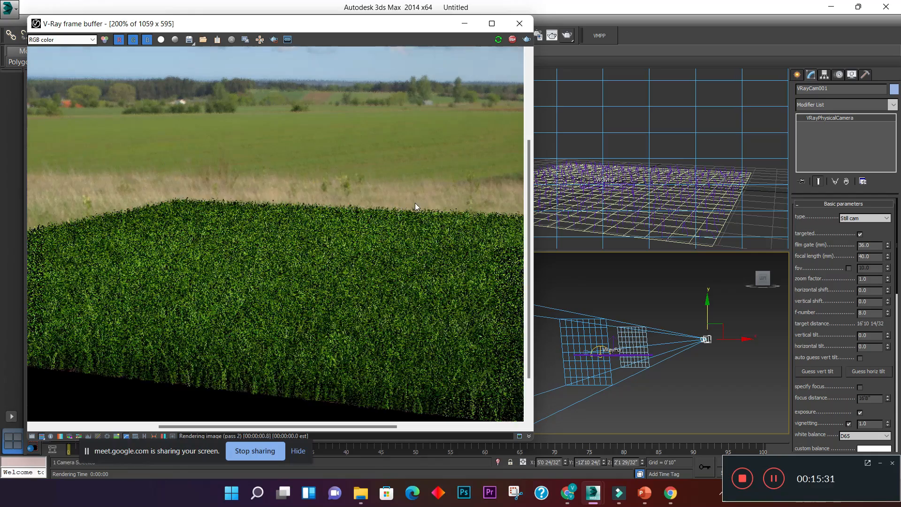
{"action": "scroll", "coordinate": [230, 284], "scroll_direction": "up", "scroll_amount": 1}
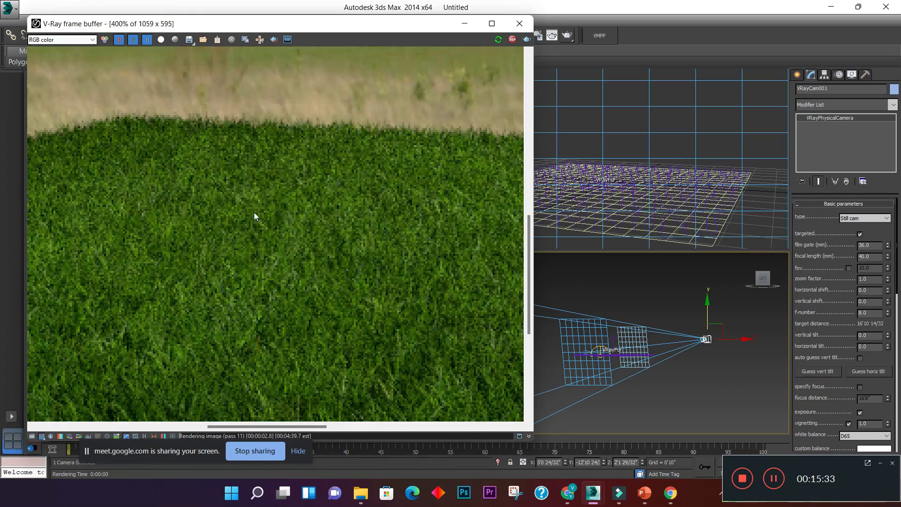
{"action": "scroll", "coordinate": [254, 215], "scroll_direction": "down", "scroll_amount": 1}
{"action": "scroll", "coordinate": [329, 178], "scroll_direction": "up", "scroll_amount": 1}
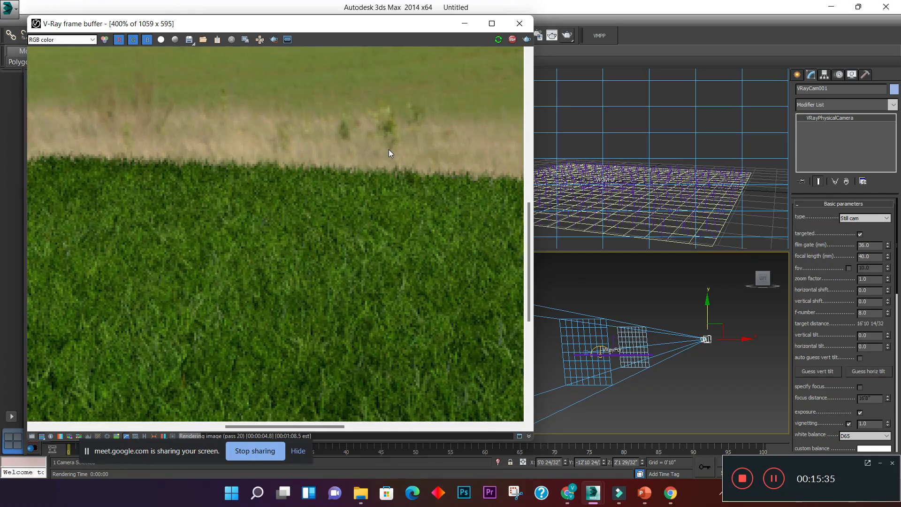
{"action": "scroll", "coordinate": [368, 170], "scroll_direction": "down", "scroll_amount": 1}
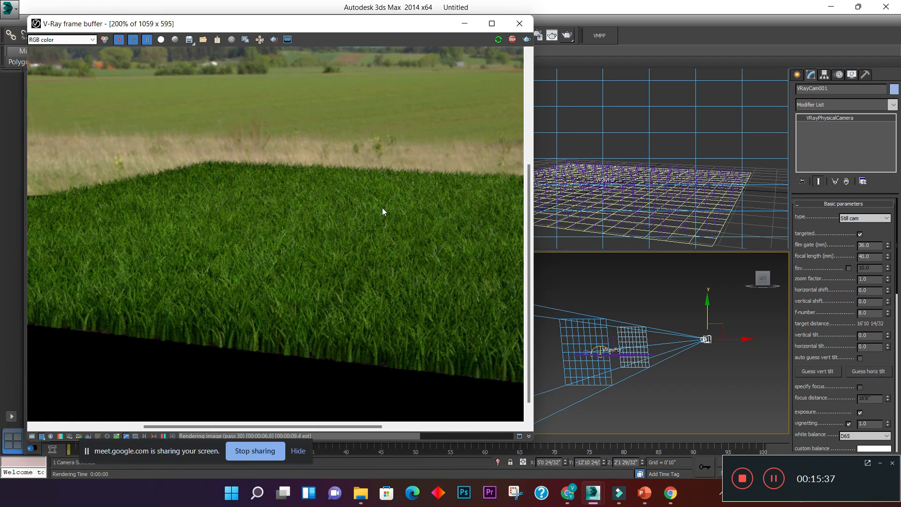
{"action": "scroll", "coordinate": [365, 244], "scroll_direction": "down", "scroll_amount": 1}
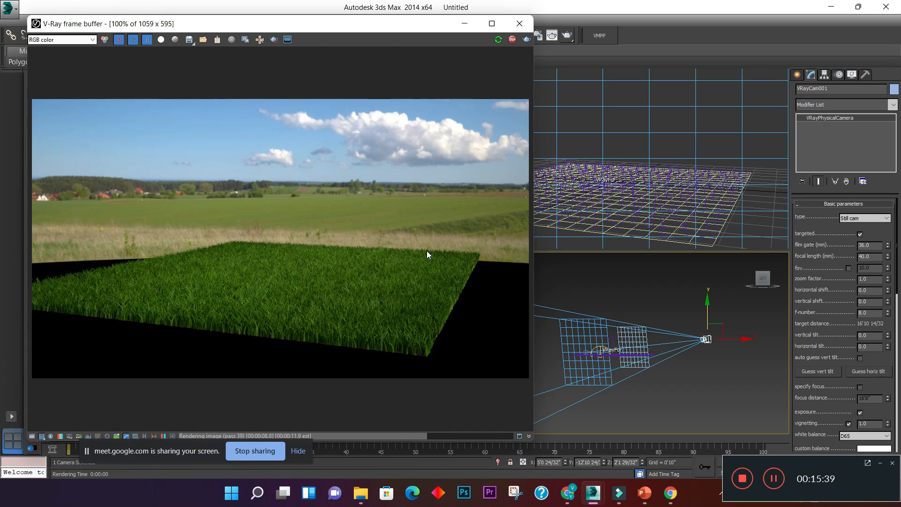
{"action": "scroll", "coordinate": [427, 251], "scroll_direction": "up", "scroll_amount": 1}
{"action": "scroll", "coordinate": [428, 254], "scroll_direction": "down", "scroll_amount": 1}
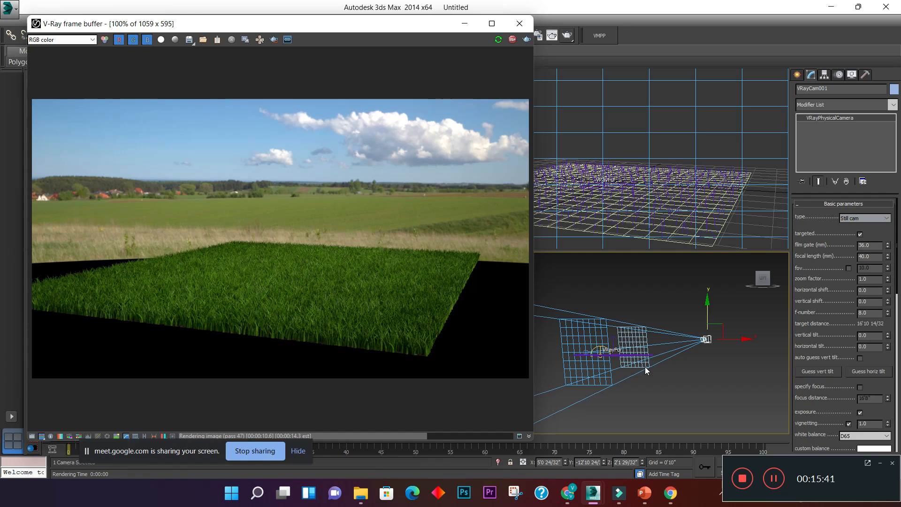
- Narrow the V-Ray frame buffer window and switch the lower viewport to a top view fitted to the scene
{"action": "left_click", "coordinate": [715, 395]}
{"action": "middle_click_drag", "start_coordinate": [616, 303], "coordinate": [670, 328]}
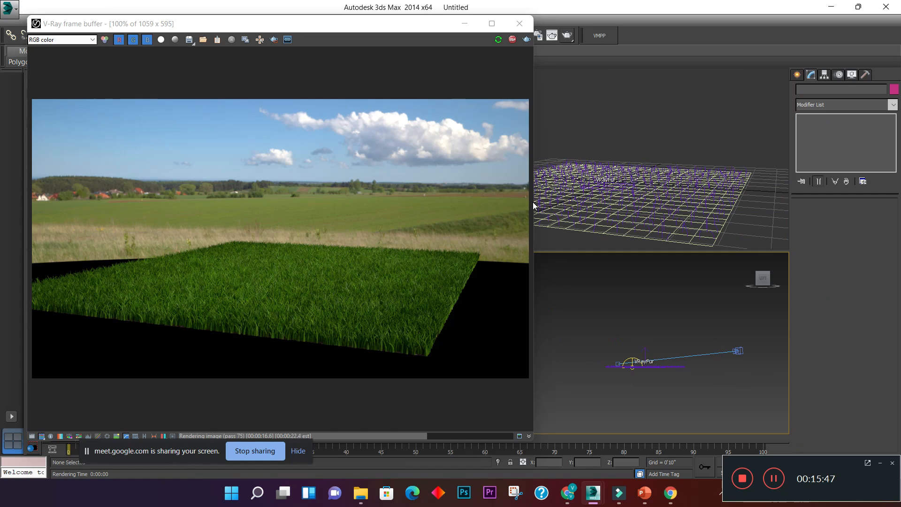
{"action": "left_click_drag", "start_coordinate": [534, 203], "coordinate": [424, 203]}
{"action": "left_click", "coordinate": [527, 357]}
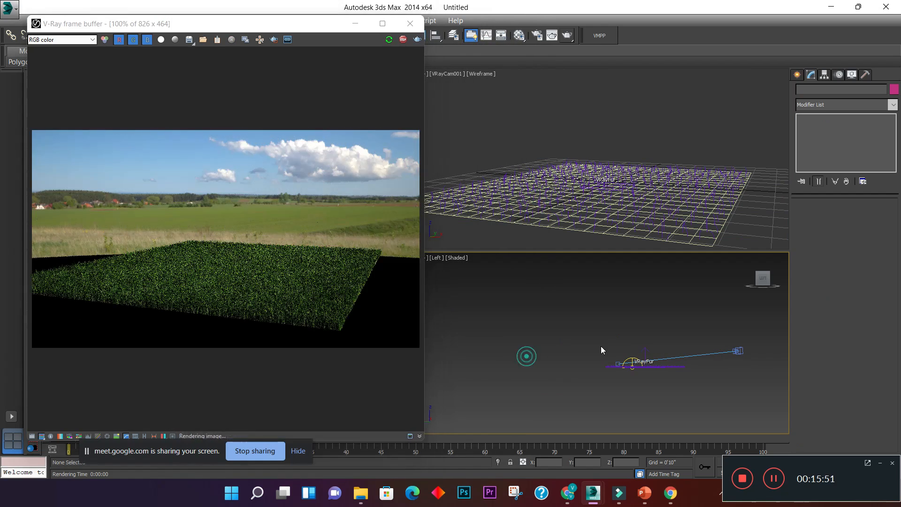
{"action": "key", "text": "t"}
{"action": "key", "text": "z"}
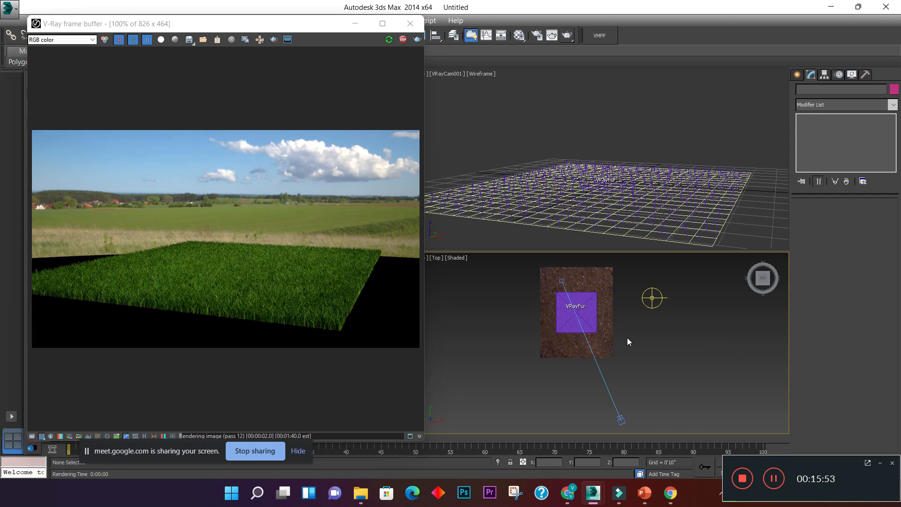
- Draw a fixed window about 2'2" wide, 5" deep and 2'7" high on the soil plane behind the VRayFur object
{"action": "scroll", "coordinate": [582, 299], "scroll_direction": "up", "scroll_amount": 2}
{"action": "scroll", "coordinate": [582, 299], "scroll_direction": "down", "scroll_amount": 2}
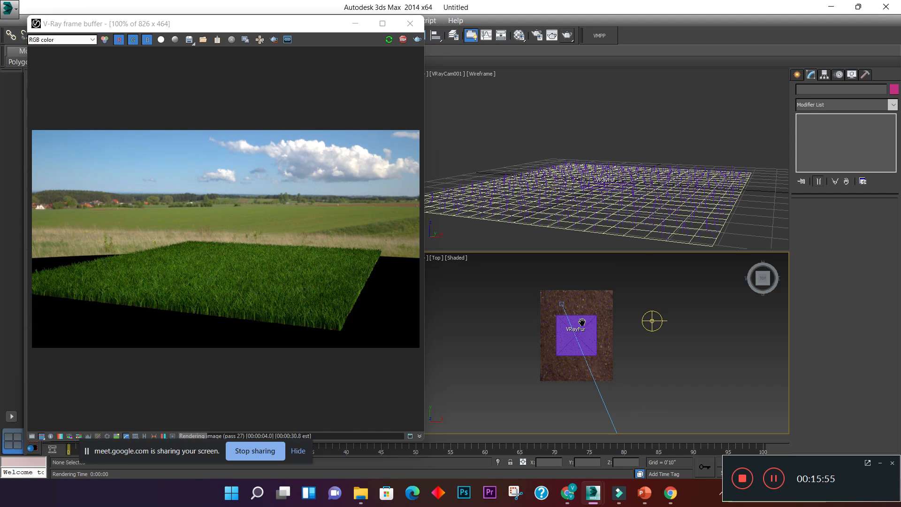
{"action": "scroll", "coordinate": [575, 305], "scroll_direction": "up", "scroll_amount": 1}
{"action": "scroll", "coordinate": [569, 311], "scroll_direction": "up", "scroll_amount": 1}
{"action": "middle_click_drag", "start_coordinate": [570, 313], "coordinate": [571, 314]}
{"action": "middle_click_drag", "start_coordinate": [644, 322], "coordinate": [647, 336]}
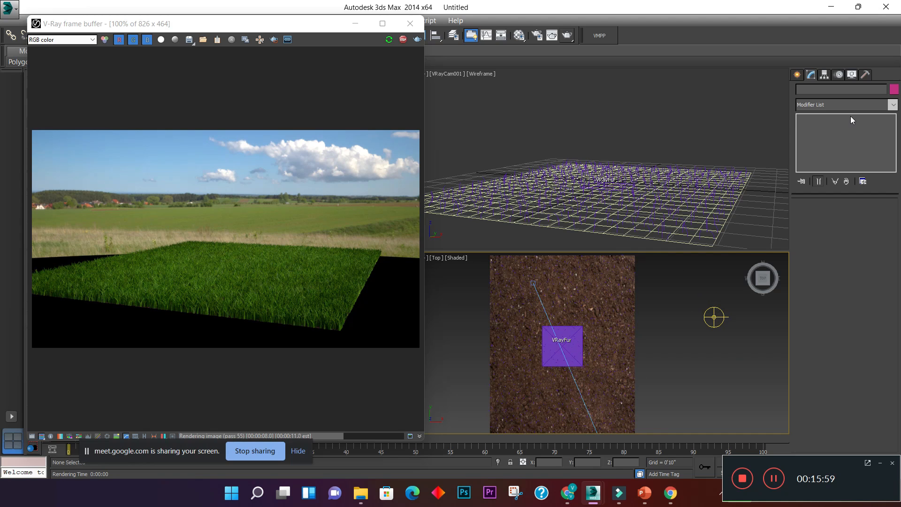
{"action": "left_click", "coordinate": [796, 75]}
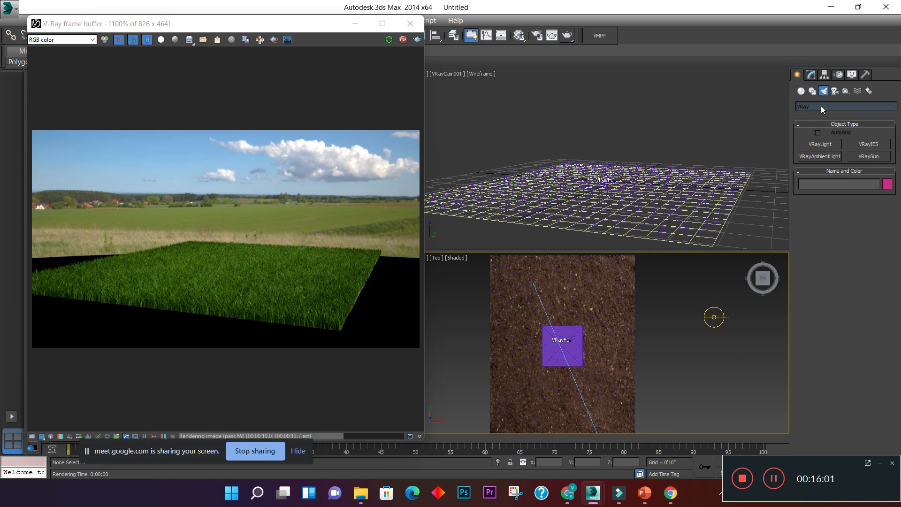
{"action": "left_click", "coordinate": [801, 91]}
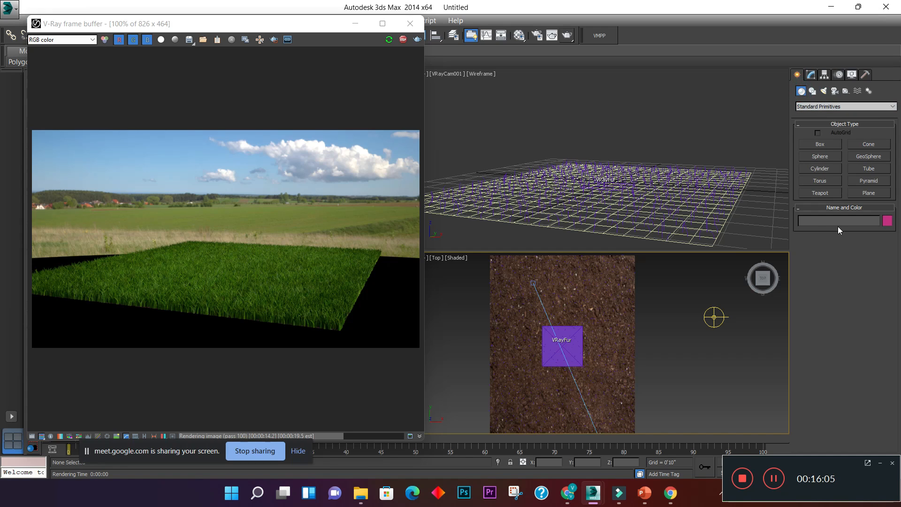
{"action": "left_click", "coordinate": [813, 107]}
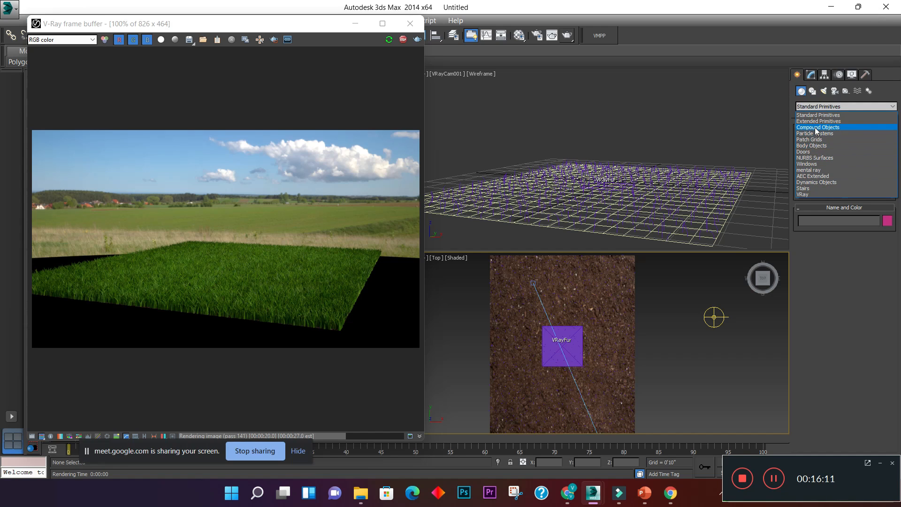
{"action": "left_click", "coordinate": [816, 164]}
{"action": "left_click", "coordinate": [817, 156]}
{"action": "middle_click_drag", "start_coordinate": [560, 346], "coordinate": [549, 331], "text": "alt"}
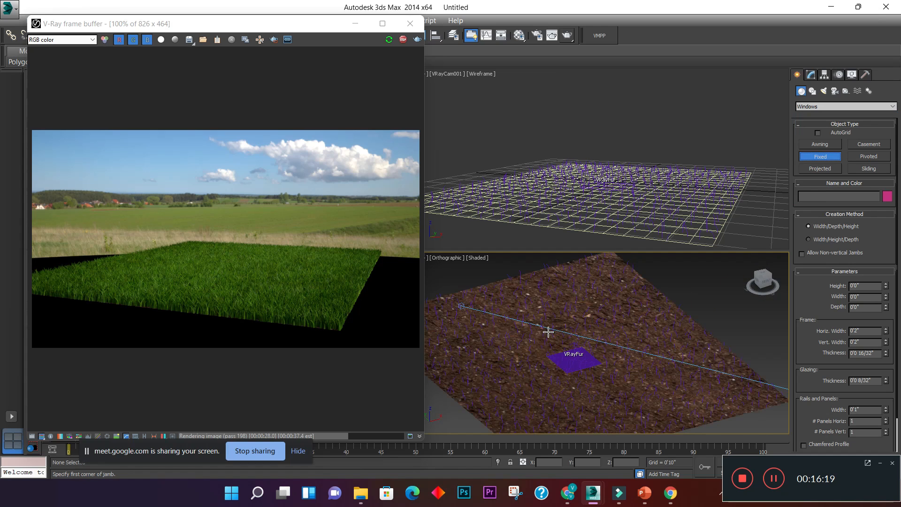
{"action": "left_click_drag", "start_coordinate": [474, 337], "coordinate": [544, 320]}
{"action": "left_click", "coordinate": [539, 308]}
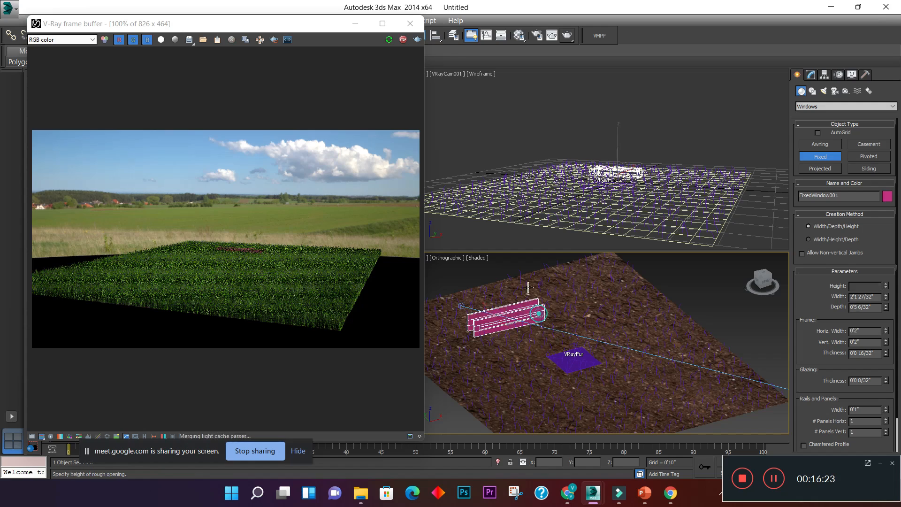
{"action": "left_click", "coordinate": [508, 218]}
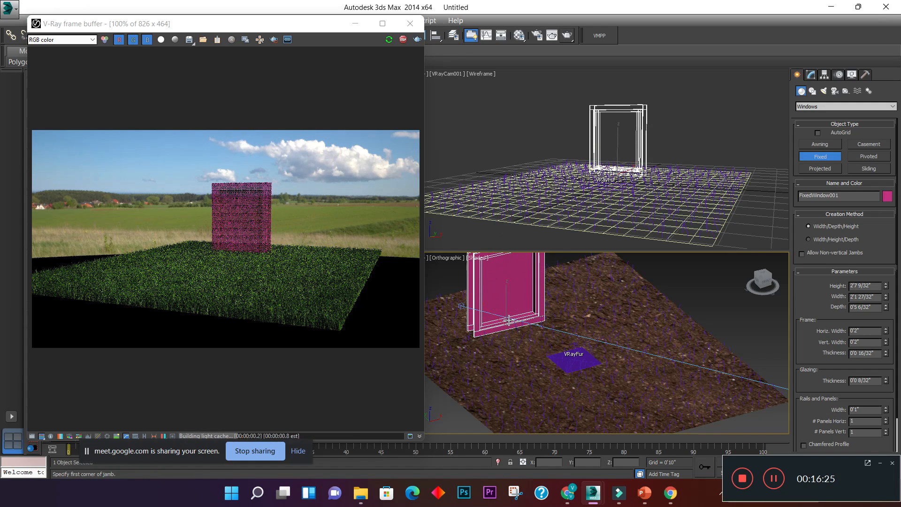
{"action": "scroll", "coordinate": [515, 268], "scroll_direction": "up", "scroll_amount": 2}
{"action": "middle_click_drag", "start_coordinate": [519, 283], "coordinate": [534, 329]}
{"action": "key", "text": "w"}
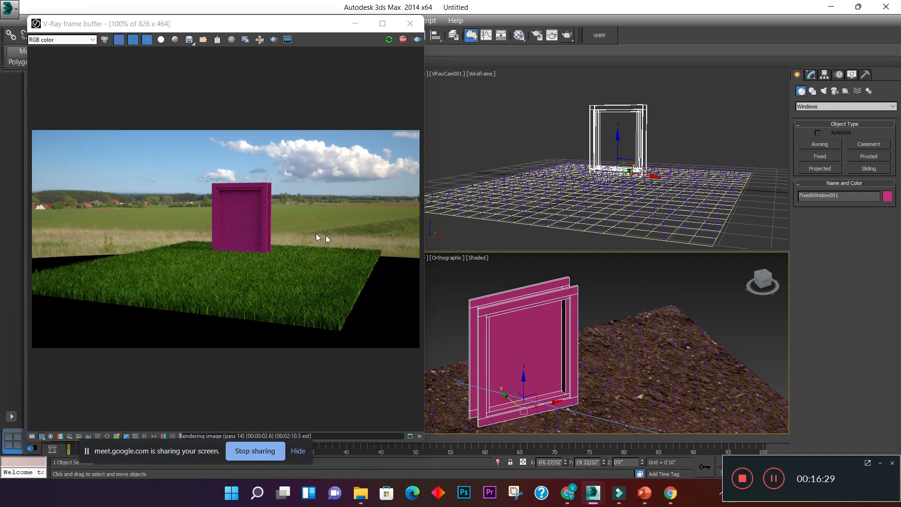
- Assign the beige Material #5 to the fixed window from the Material Editor
{"action": "scroll", "coordinate": [235, 206], "scroll_direction": "up", "scroll_amount": 1}
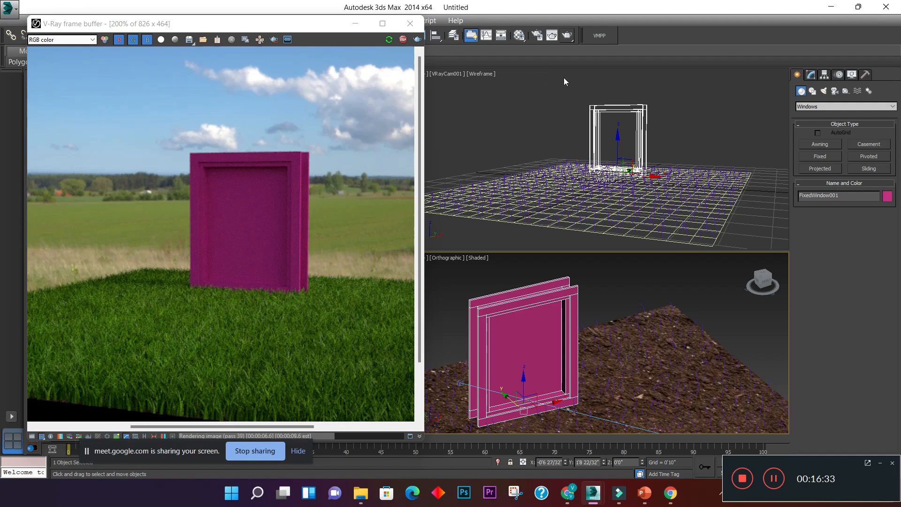
{"action": "middle_click", "coordinate": [621, 201]}
{"action": "key", "text": "m"}
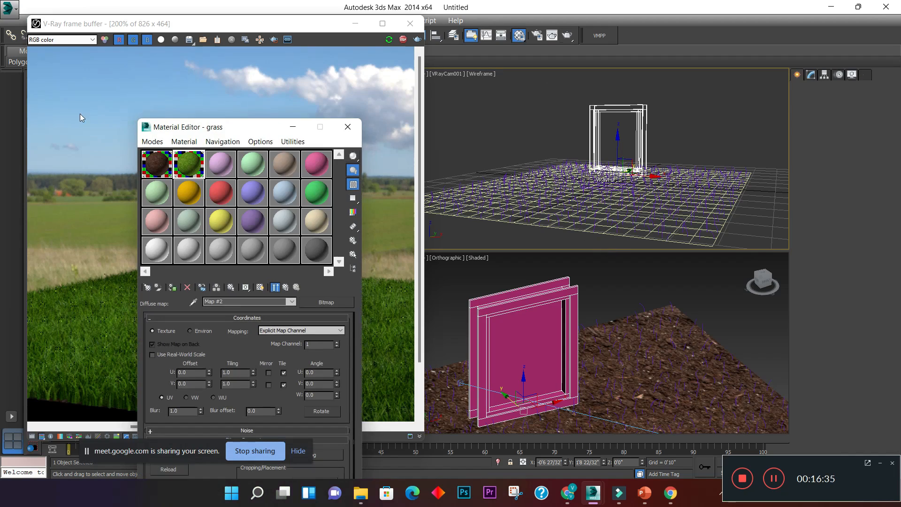
{"action": "left_click_drag", "start_coordinate": [281, 126], "coordinate": [803, 95]}
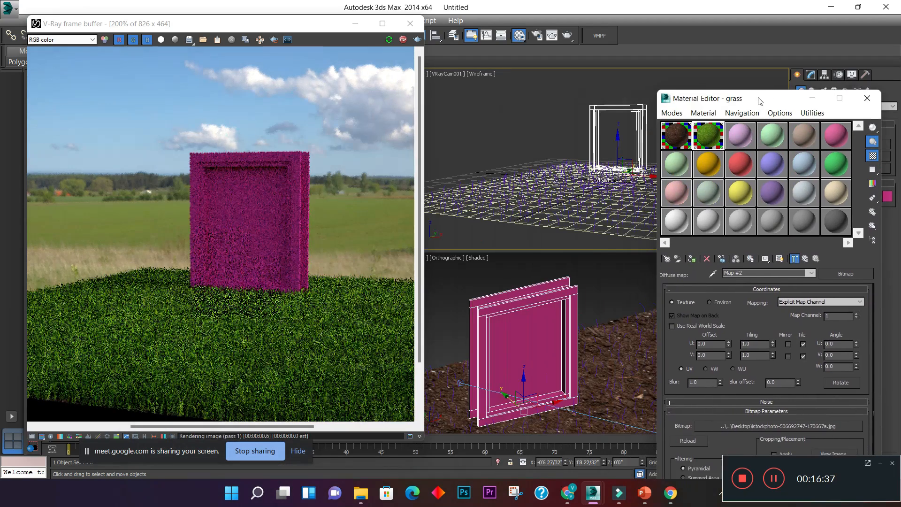
{"action": "left_click", "coordinate": [741, 132]}
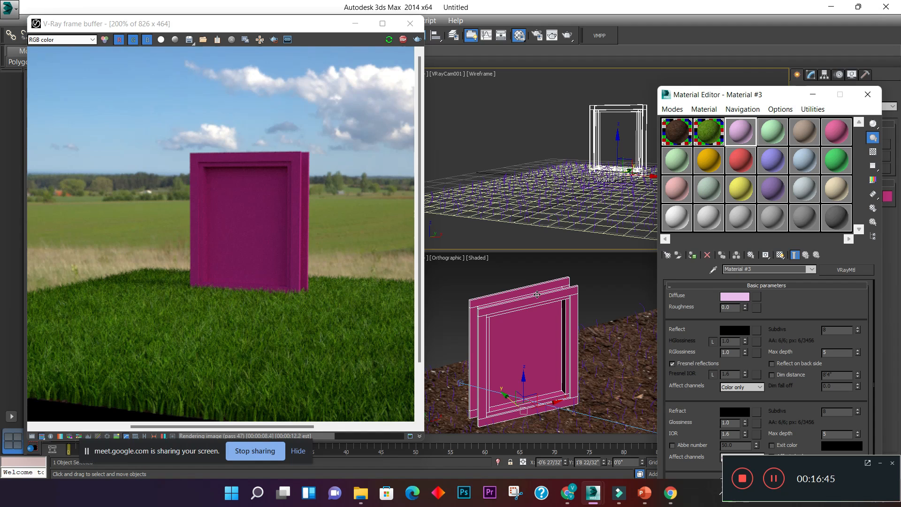
{"action": "left_click", "coordinate": [811, 135]}
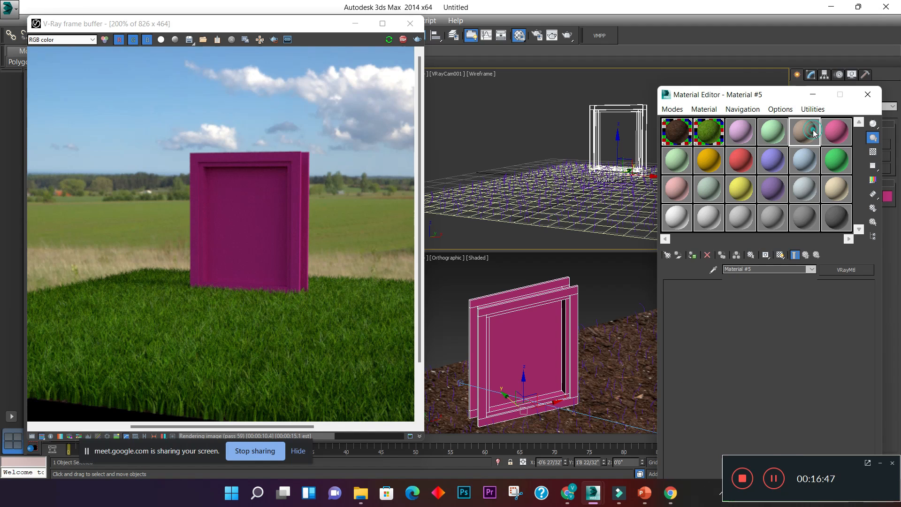
{"action": "left_click", "coordinate": [693, 254]}
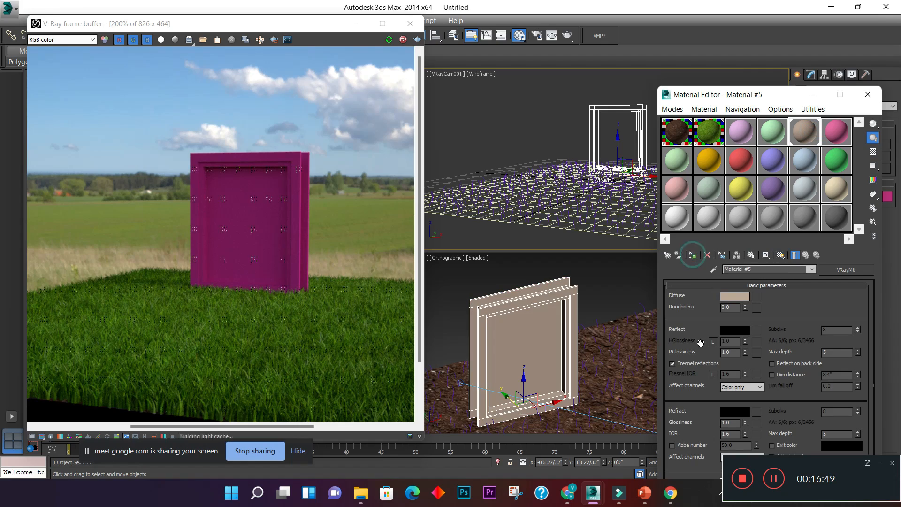
- Add an Edit Mesh modifier to the fixed window and select its glass pane as an element
{"action": "left_click_drag", "start_coordinate": [759, 101], "coordinate": [148, 115]}
{"action": "left_click", "coordinate": [811, 75]}
{"action": "left_click", "coordinate": [821, 103]}
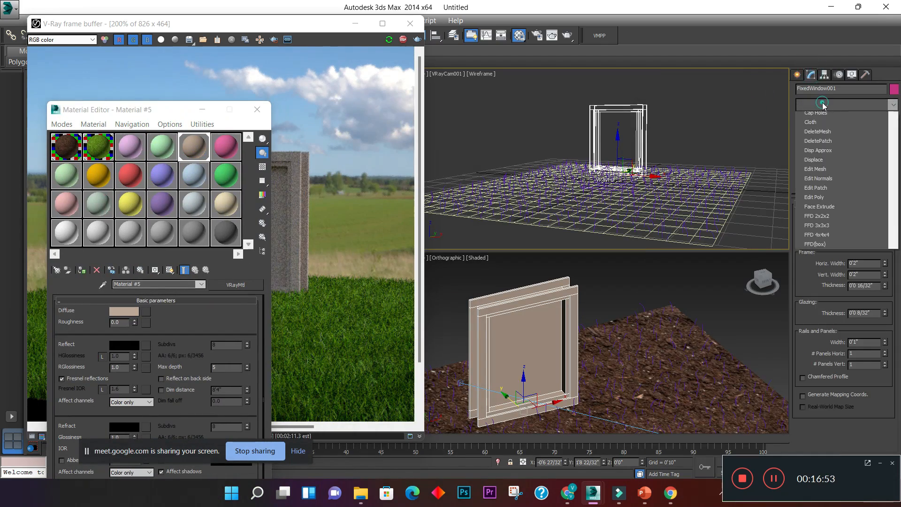
{"action": "key", "text": "e"}
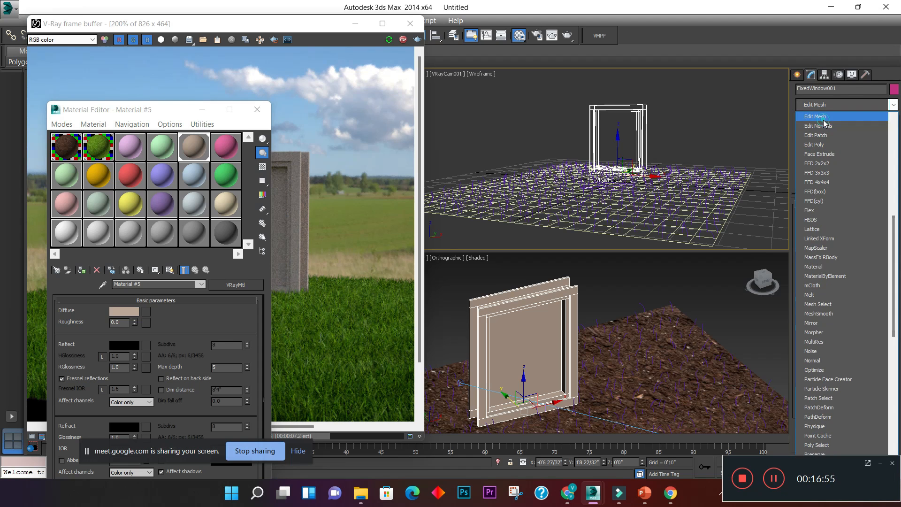
{"action": "left_click", "coordinate": [817, 116]}
{"action": "left_click", "coordinate": [855, 219]}
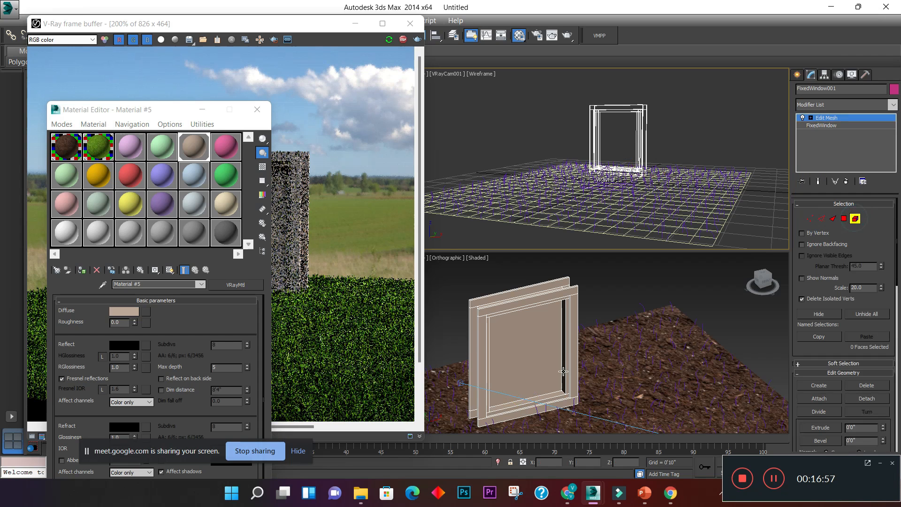
{"action": "left_click", "coordinate": [537, 338]}
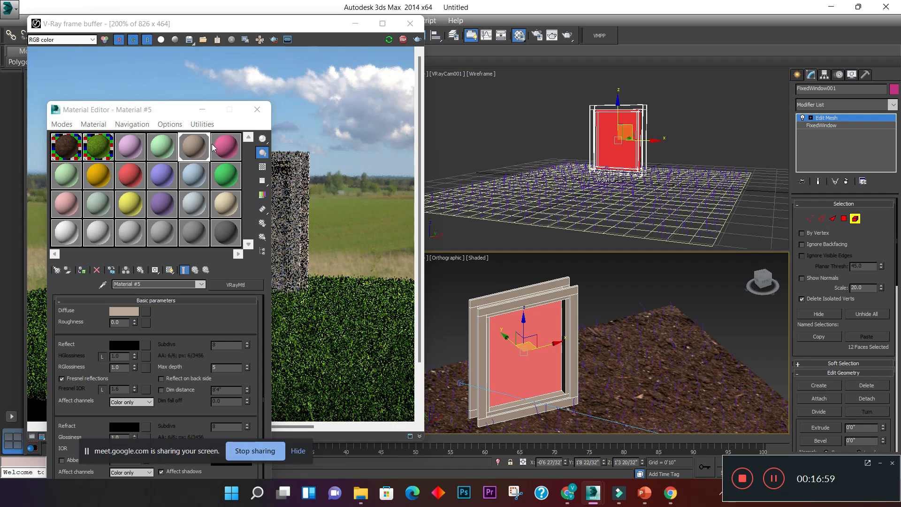
- Rename the pink Material #3 as mirror
{"action": "left_click", "coordinate": [133, 156]}
{"action": "left_click_drag", "start_coordinate": [160, 110], "coordinate": [735, 94]}
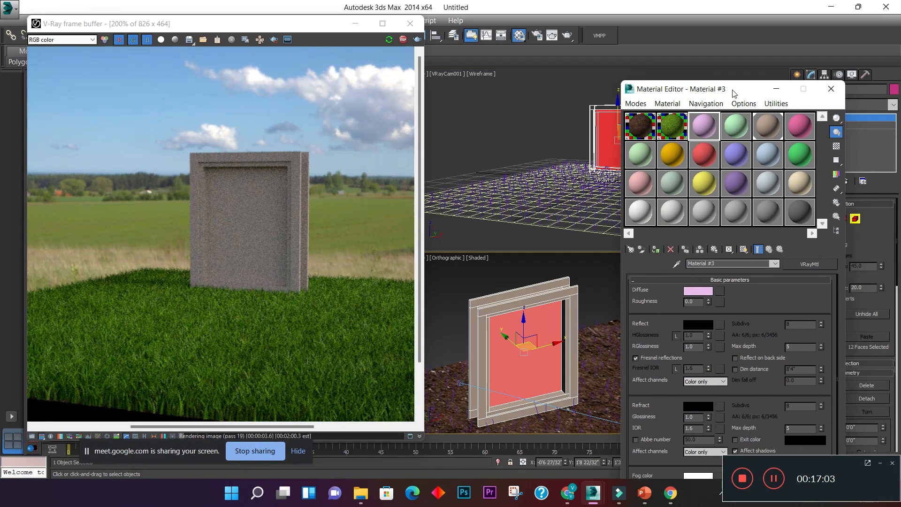
{"action": "left_click_drag", "start_coordinate": [703, 92], "coordinate": [610, 50]}
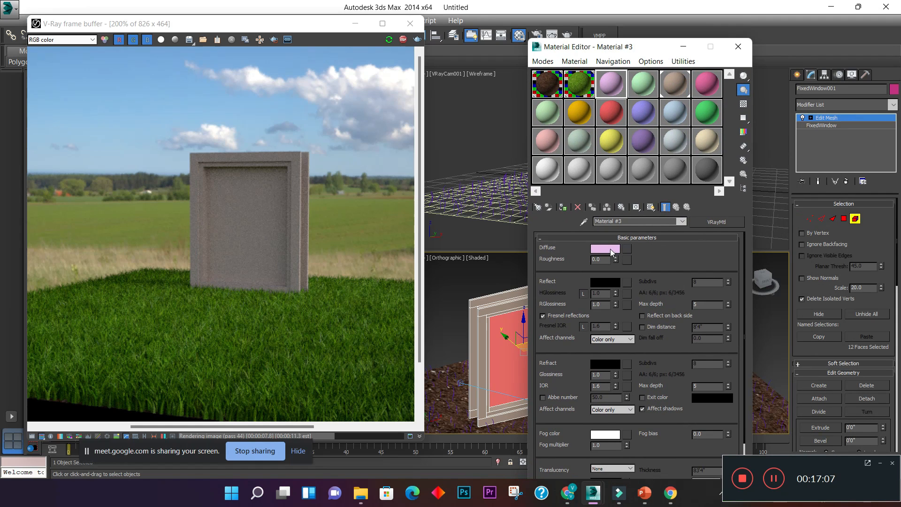
{"action": "left_click", "coordinate": [656, 222]}
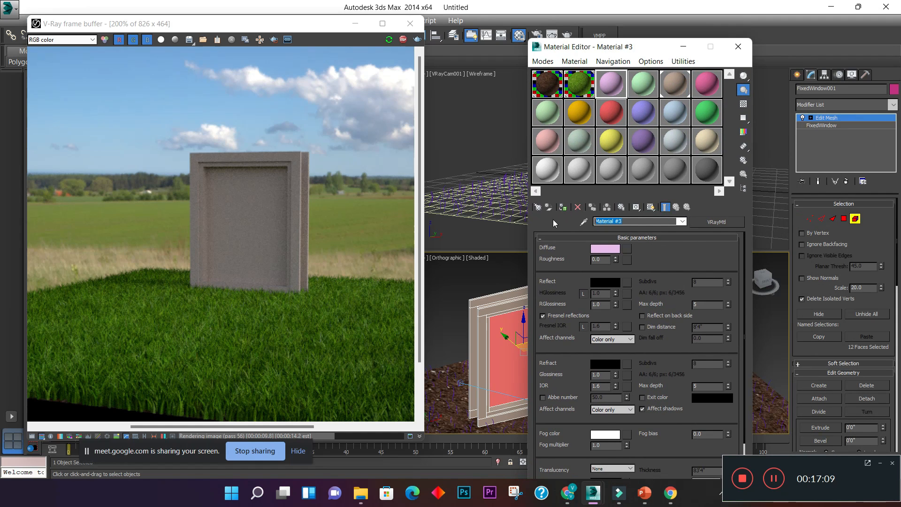
{"action": "type", "text": "mirror"}
{"action": "key", "text": "Return"}
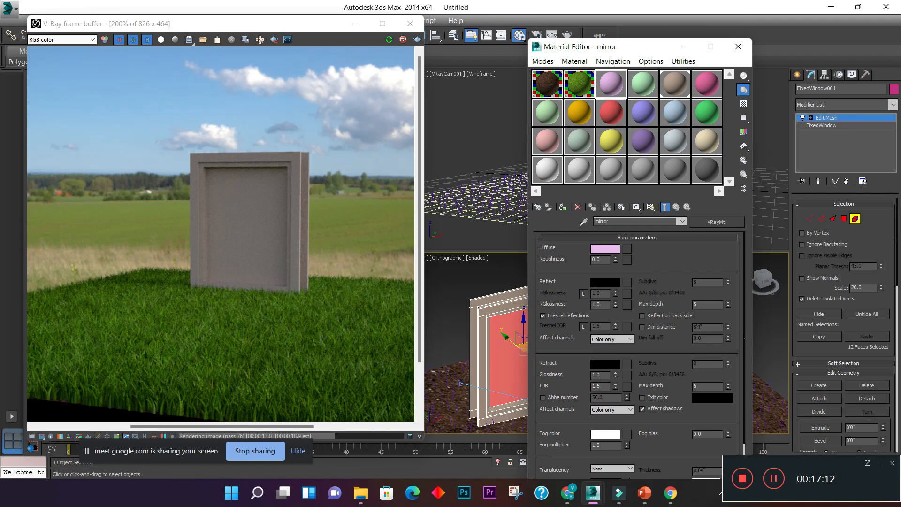
- Set the mirror material's diffuse colour to black
{"action": "left_click", "coordinate": [615, 250]}
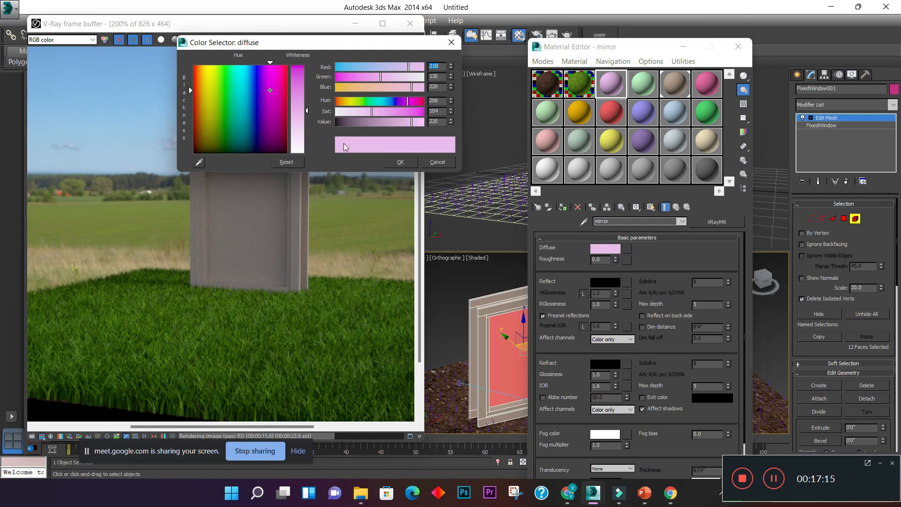
{"action": "left_click_drag", "start_coordinate": [413, 123], "coordinate": [250, 129]}
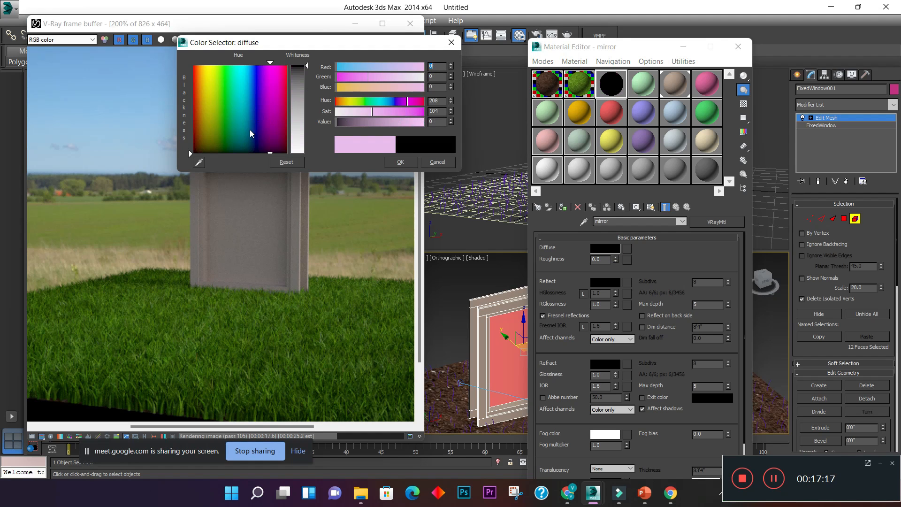
{"action": "left_click", "coordinate": [407, 162]}
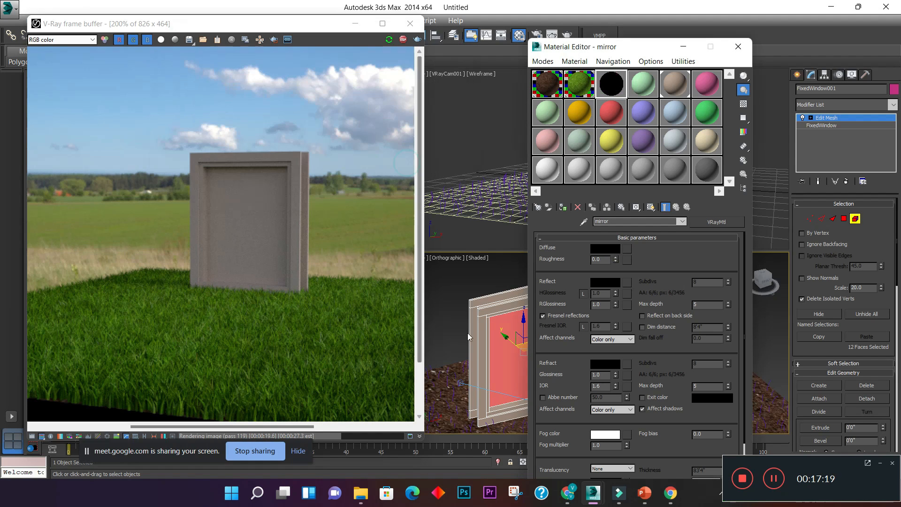
- Set the mirror material's reflection colour to white (255) and turn off Fresnel reflections
{"action": "left_click", "coordinate": [611, 282]}
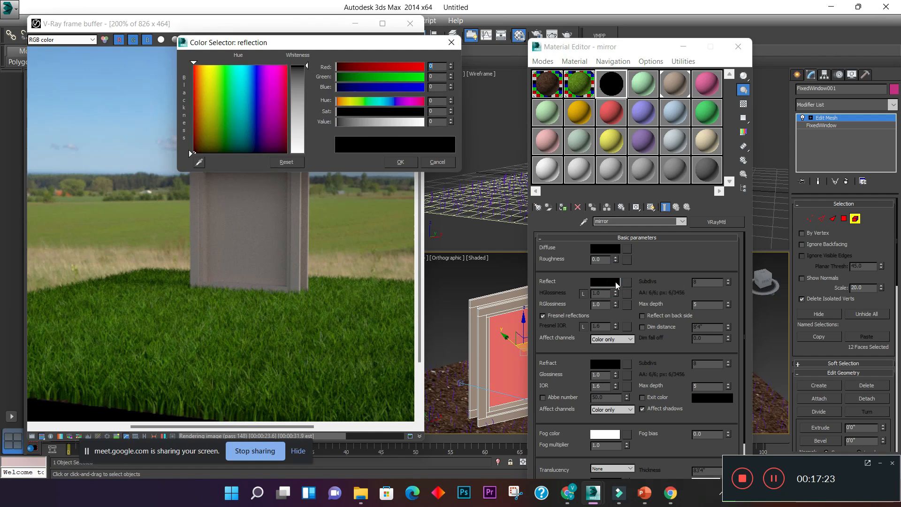
{"action": "left_click_drag", "start_coordinate": [308, 67], "coordinate": [306, 153]}
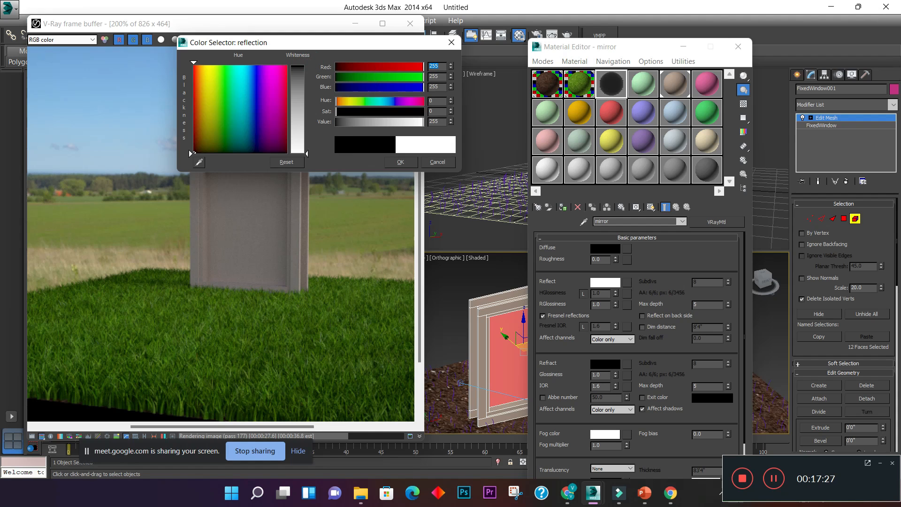
{"action": "left_click", "coordinate": [398, 162]}
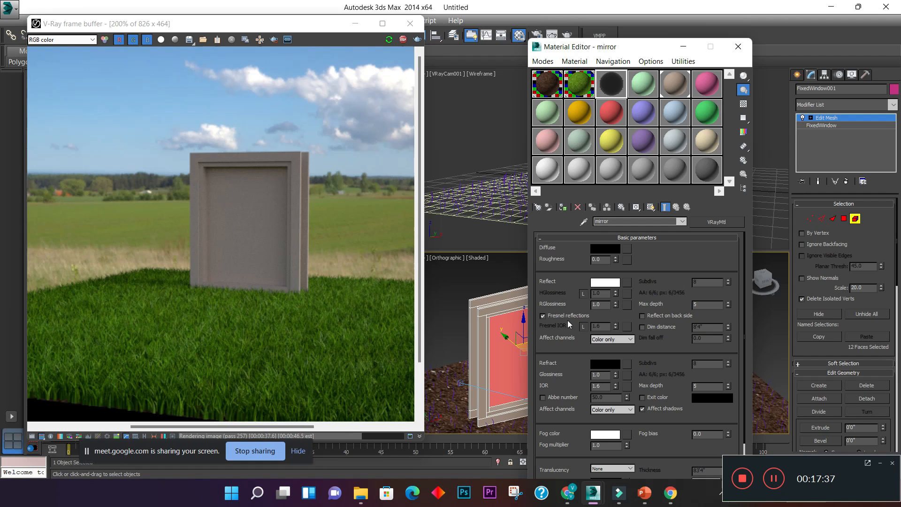
{"action": "left_click", "coordinate": [546, 316]}
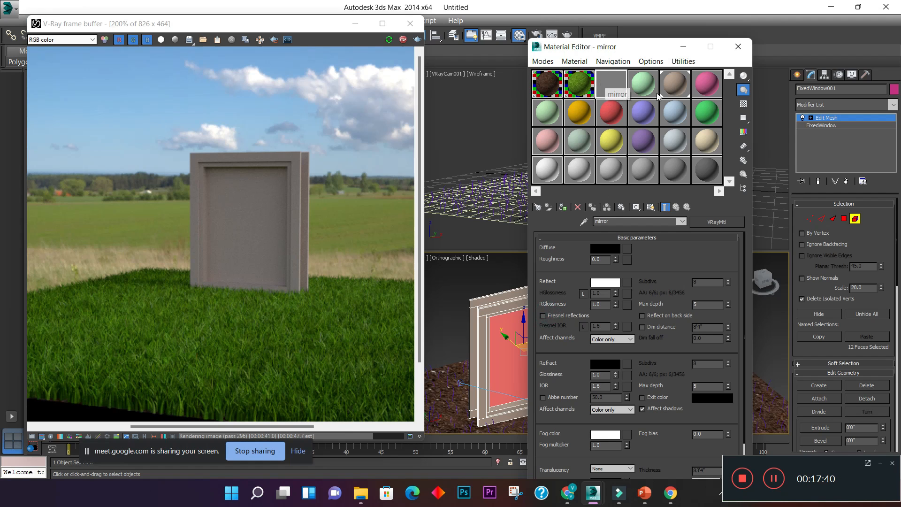
- Turn on the checkered background for the mirror material's sample and check its enlarged preview
{"action": "left_click", "coordinate": [743, 105]}
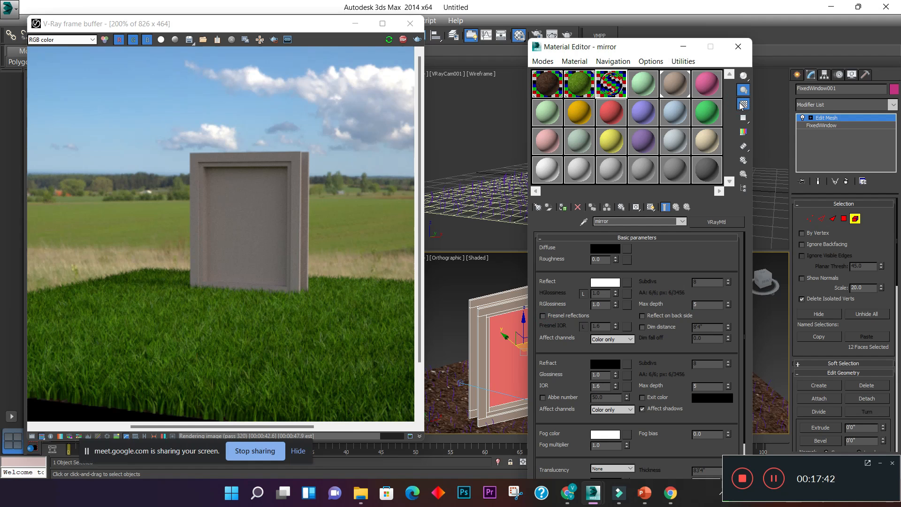
{"action": "double_click", "coordinate": [610, 94]}
{"action": "left_click_drag", "start_coordinate": [586, 50], "coordinate": [241, 36]}
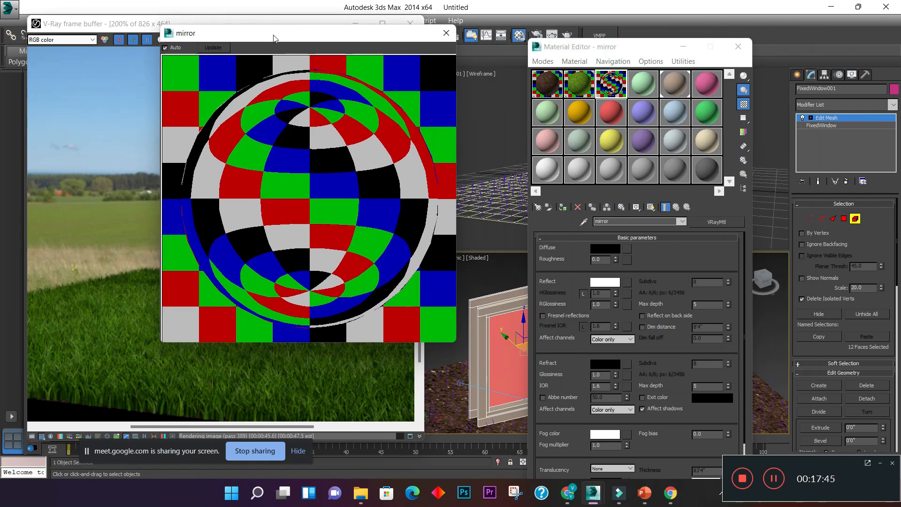
{"action": "left_click", "coordinate": [445, 34]}
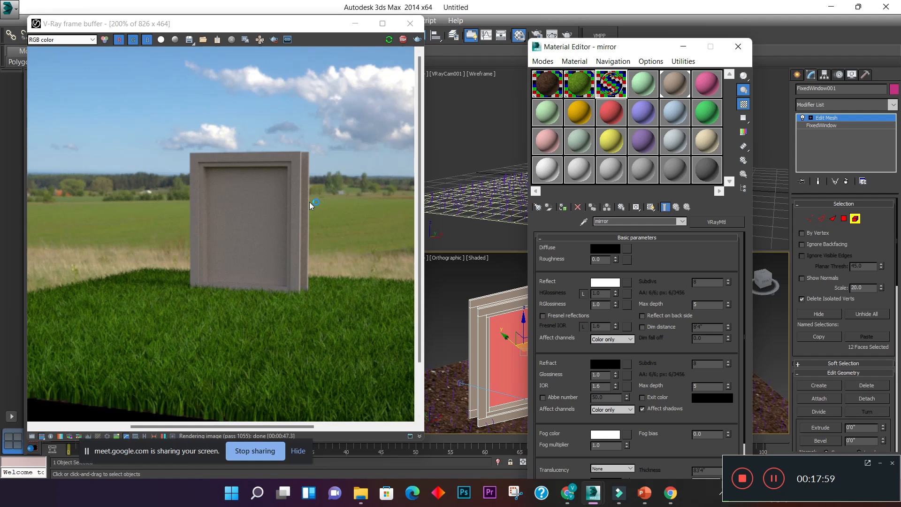
- Assign the mirror material to the selected pane faces of the fixed window and inspect its reflection in the render
{"action": "left_click", "coordinate": [563, 207]}
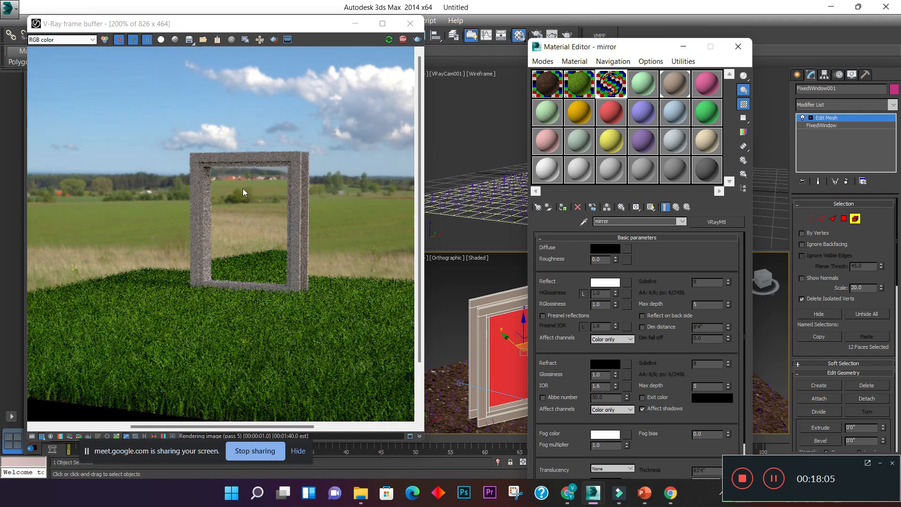
{"action": "scroll", "coordinate": [241, 206], "scroll_direction": "up", "scroll_amount": 1}
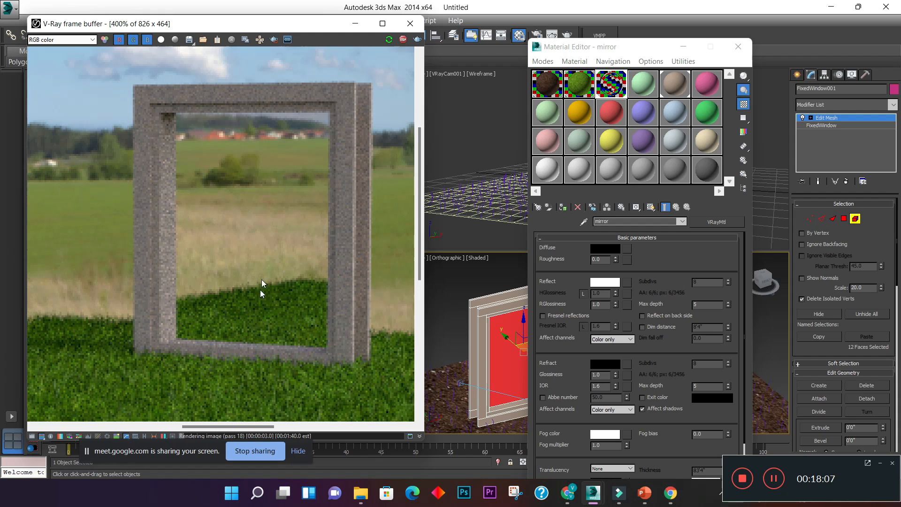
{"action": "scroll", "coordinate": [249, 216], "scroll_direction": "down", "scroll_amount": 2}
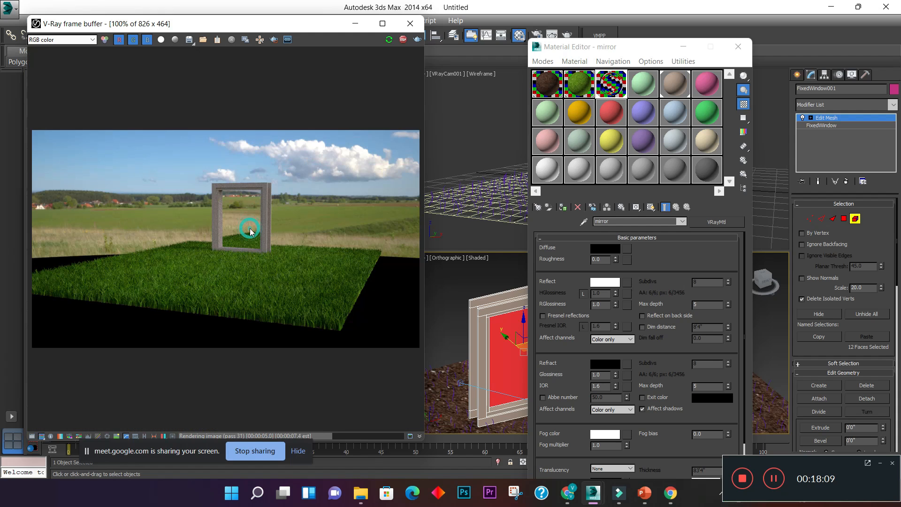
{"action": "scroll", "coordinate": [250, 230], "scroll_direction": "up", "scroll_amount": 2}
{"action": "scroll", "coordinate": [250, 230], "scroll_direction": "down", "scroll_amount": 1}
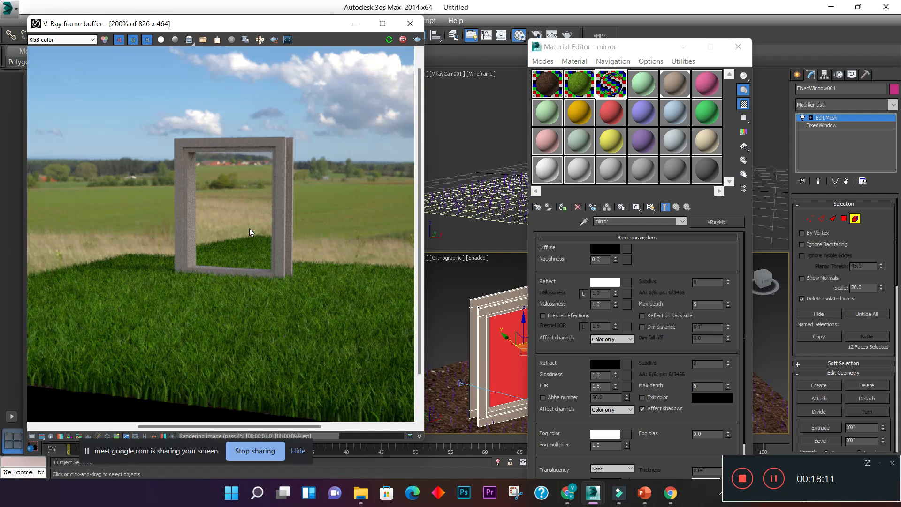
{"action": "scroll", "coordinate": [244, 229], "scroll_direction": "up", "scroll_amount": 1}
{"action": "scroll", "coordinate": [244, 230], "scroll_direction": "down", "scroll_amount": 1}
- Exit element selection on the fixed window, re-render the scene and close the Material Editor
{"action": "left_click", "coordinate": [853, 220]}
{"action": "key", "text": "shift+q"}
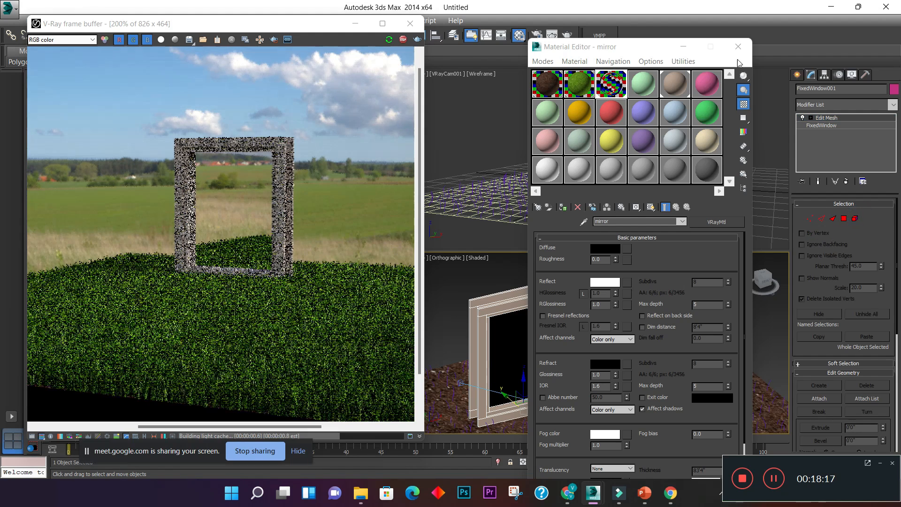
{"action": "left_click", "coordinate": [737, 47]}
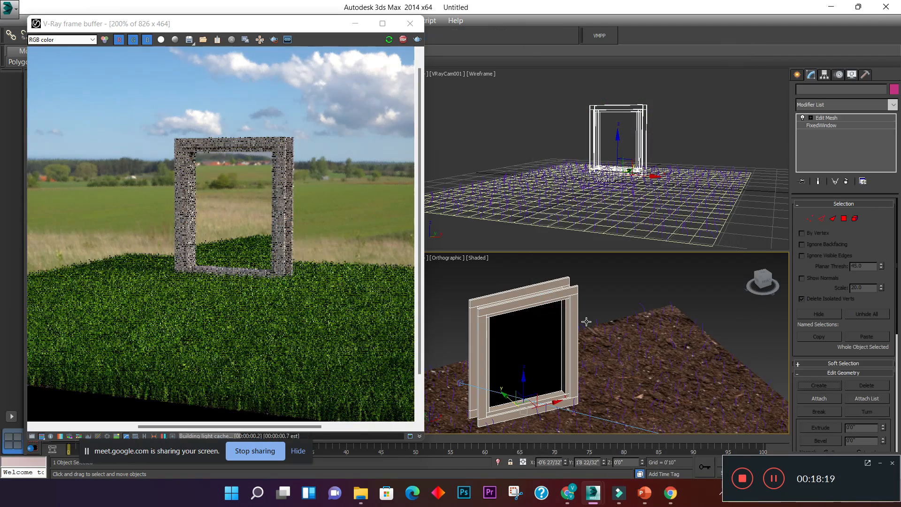
- Rotate the fixed window about its vertical axis to about 11 degrees and check the mirror's reflection in the render
{"action": "left_click", "coordinate": [531, 312]}
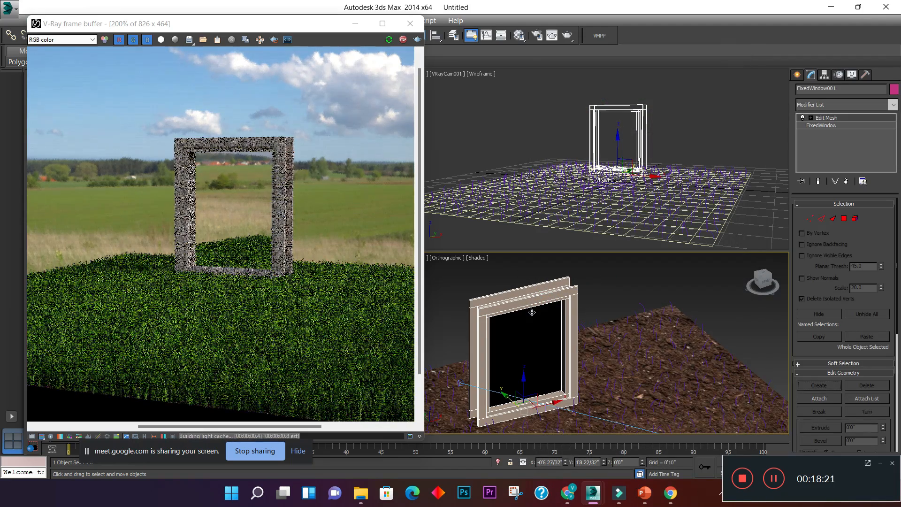
{"action": "key", "text": "e"}
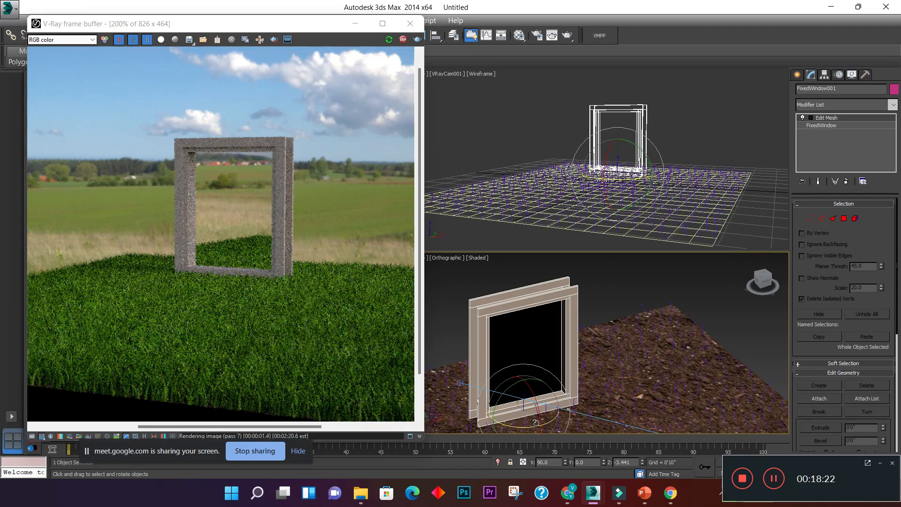
{"action": "left_click_drag", "start_coordinate": [536, 426], "coordinate": [514, 425]}
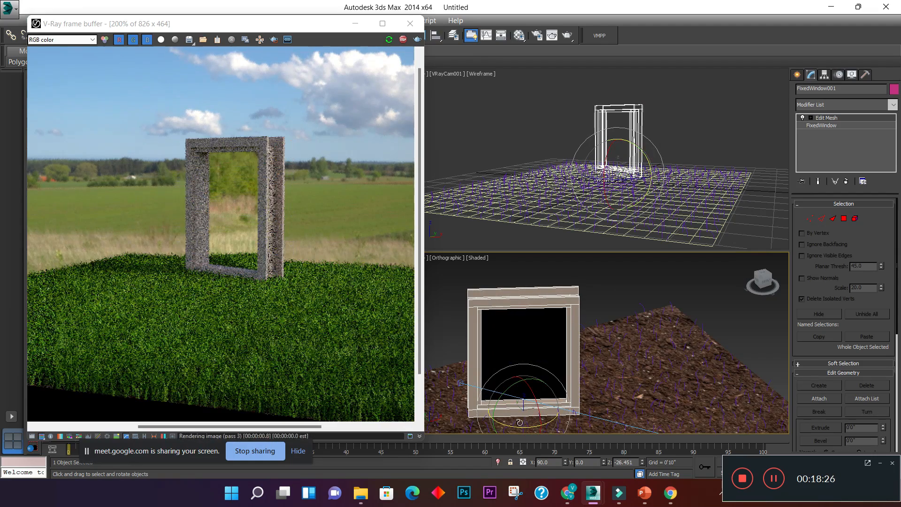
{"action": "left_click_drag", "start_coordinate": [517, 426], "coordinate": [553, 426]}
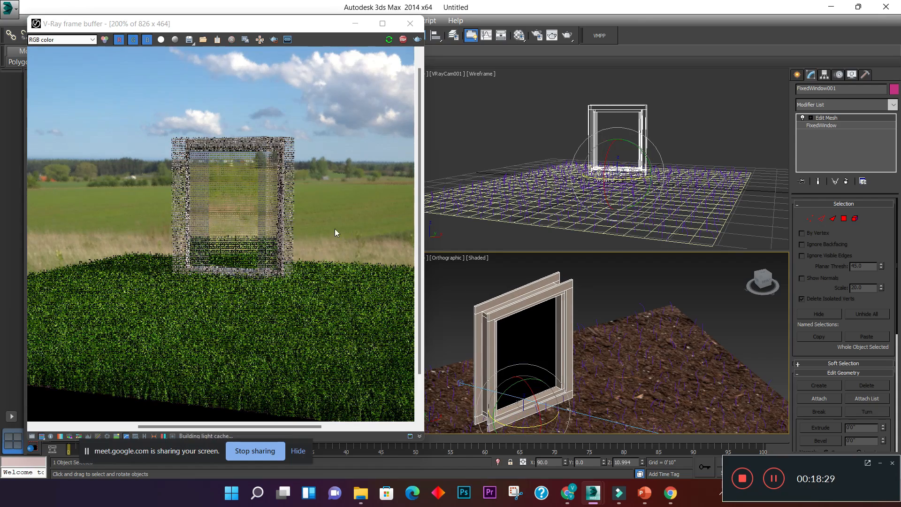
{"action": "scroll", "coordinate": [299, 221], "scroll_direction": "up", "scroll_amount": 6}
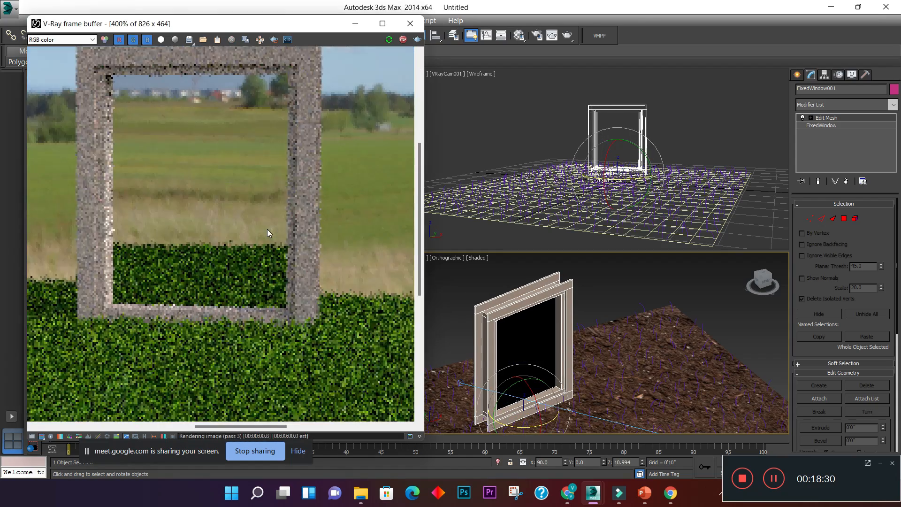
{"action": "scroll", "coordinate": [268, 233], "scroll_direction": "down", "scroll_amount": 6}
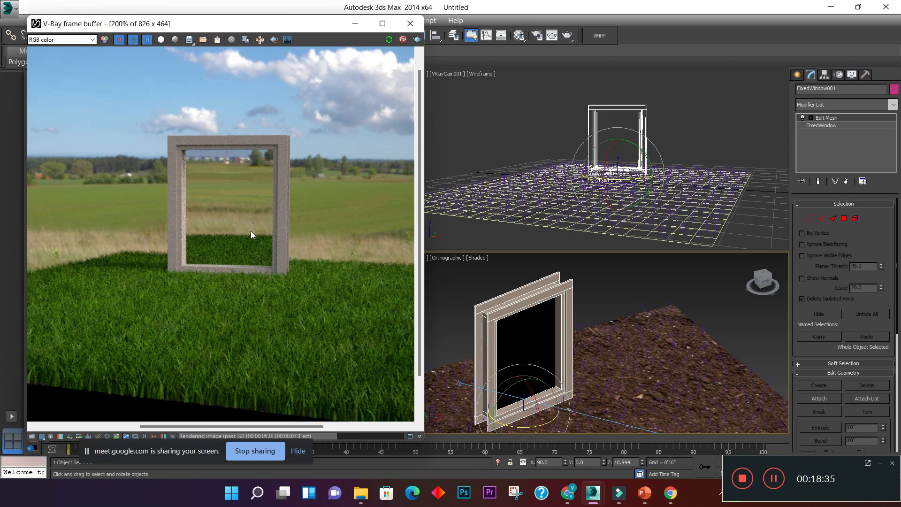
{"action": "scroll", "coordinate": [249, 249], "scroll_direction": "up", "scroll_amount": 1}
{"action": "scroll", "coordinate": [248, 250], "scroll_direction": "down", "scroll_amount": 2}
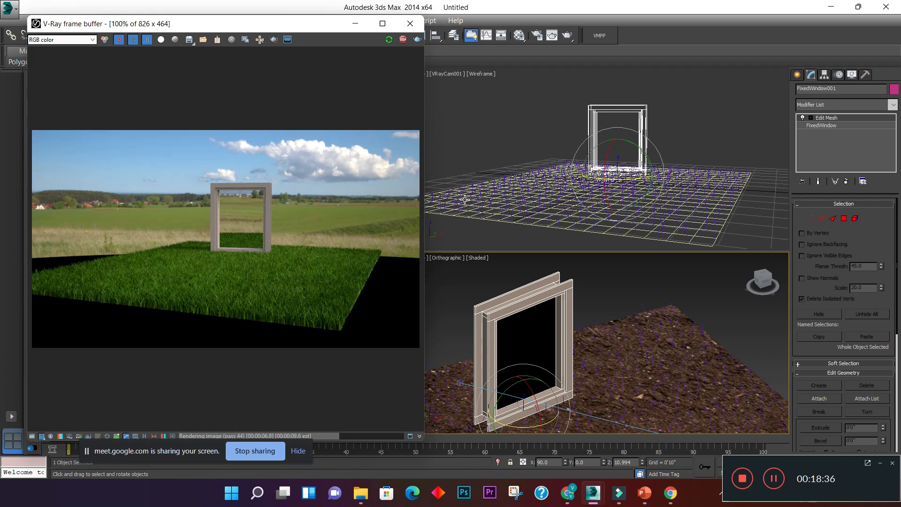
{"action": "scroll", "coordinate": [319, 218], "scroll_direction": "up", "scroll_amount": 1}
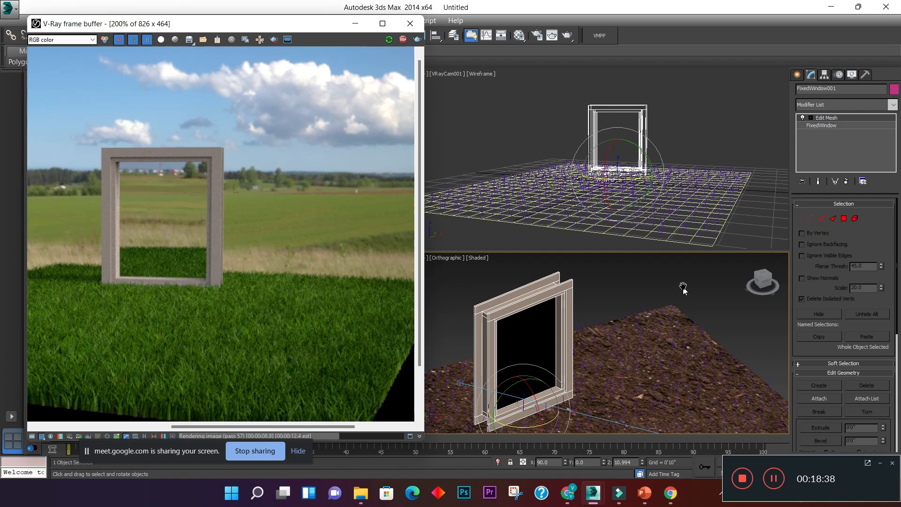
- Create a teapot with a radius of about 0'7 24/32" on the grass in front of the mirror and check it in the render
{"action": "middle_click_drag", "start_coordinate": [684, 289], "coordinate": [683, 298]}
{"action": "scroll", "coordinate": [643, 280], "scroll_direction": "down", "scroll_amount": 3}
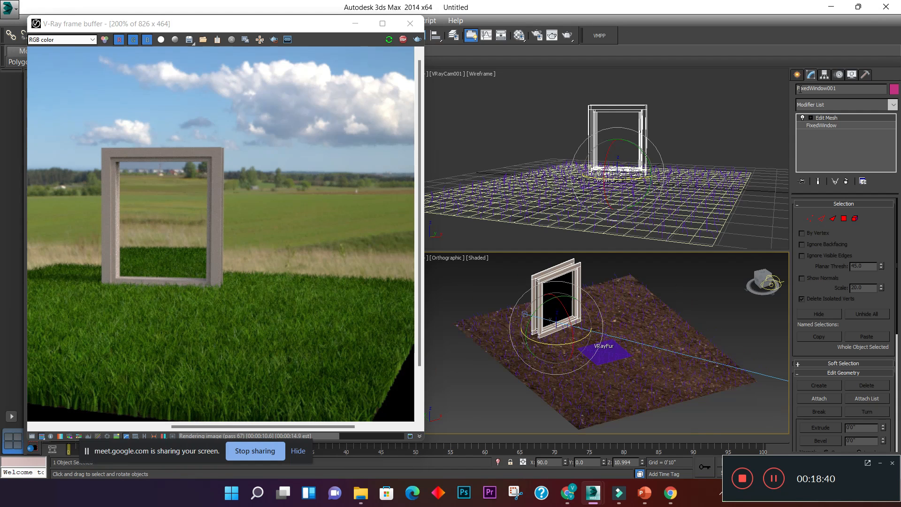
{"action": "left_click", "coordinate": [797, 74]}
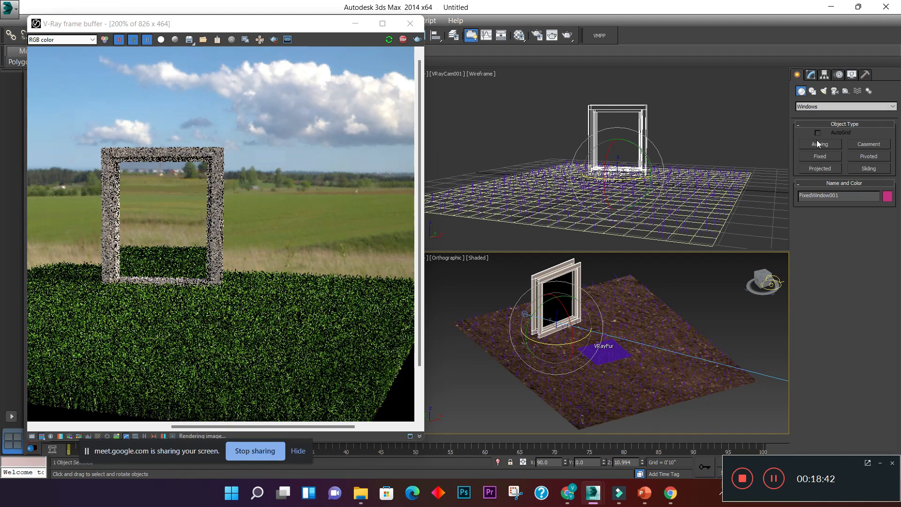
{"action": "left_click", "coordinate": [820, 107]}
{"action": "left_click", "coordinate": [804, 114]}
{"action": "left_click", "coordinate": [820, 193]}
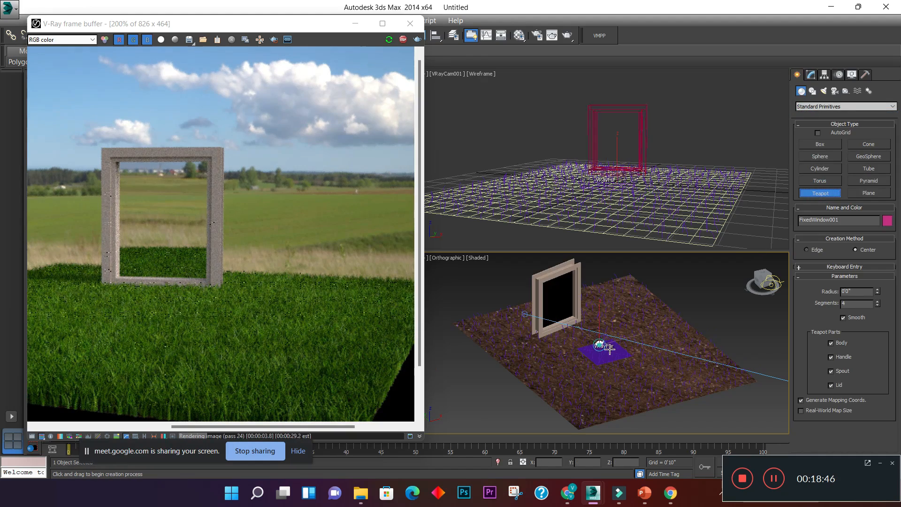
{"action": "left_click_drag", "start_coordinate": [607, 349], "coordinate": [626, 353]}
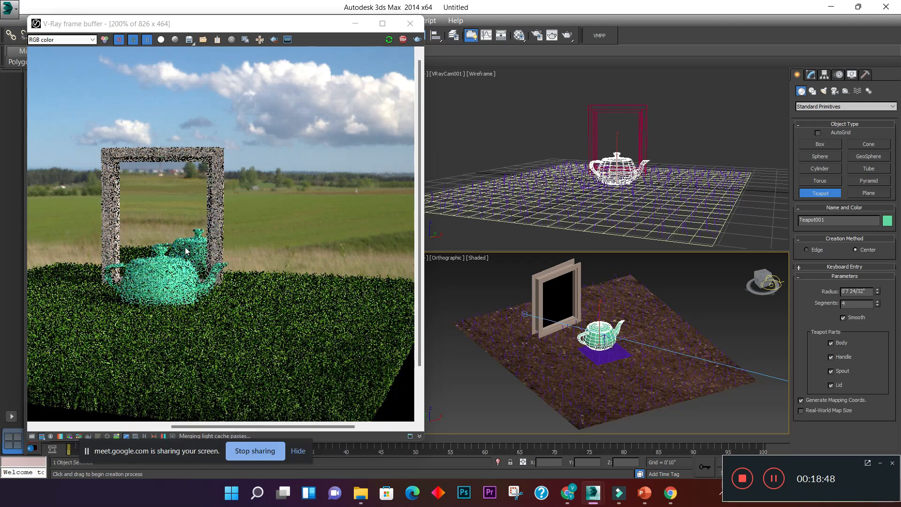
{"action": "scroll", "coordinate": [213, 254], "scroll_direction": "up", "scroll_amount": 1}
{"action": "scroll", "coordinate": [260, 266], "scroll_direction": "up", "scroll_amount": 1}
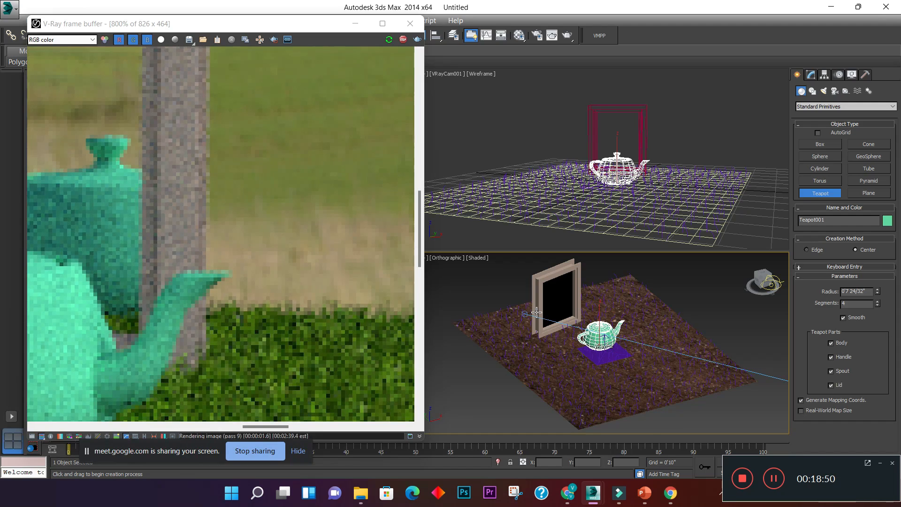
{"action": "right_click", "coordinate": [660, 322]}
- Set the teapot's segments to 15 and check the smoother shape in the render
{"action": "scroll", "coordinate": [629, 334], "scroll_direction": "up", "scroll_amount": 3}
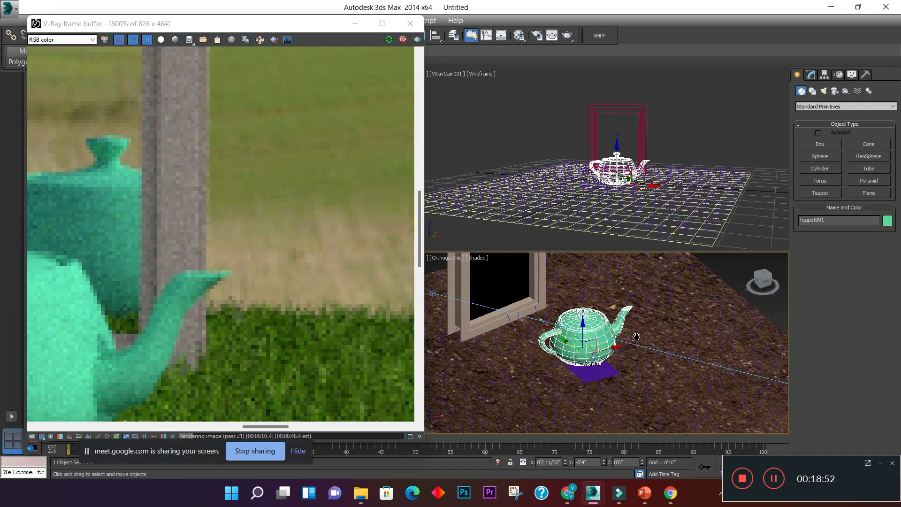
{"action": "middle_click_drag", "start_coordinate": [636, 337], "coordinate": [685, 344]}
{"action": "left_click", "coordinate": [811, 74]}
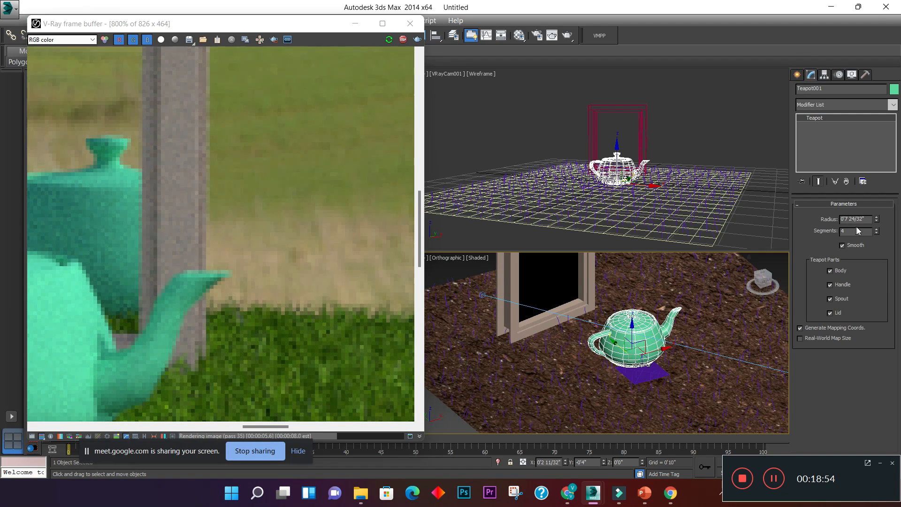
{"action": "left_click_drag", "start_coordinate": [878, 232], "coordinate": [877, 227]}
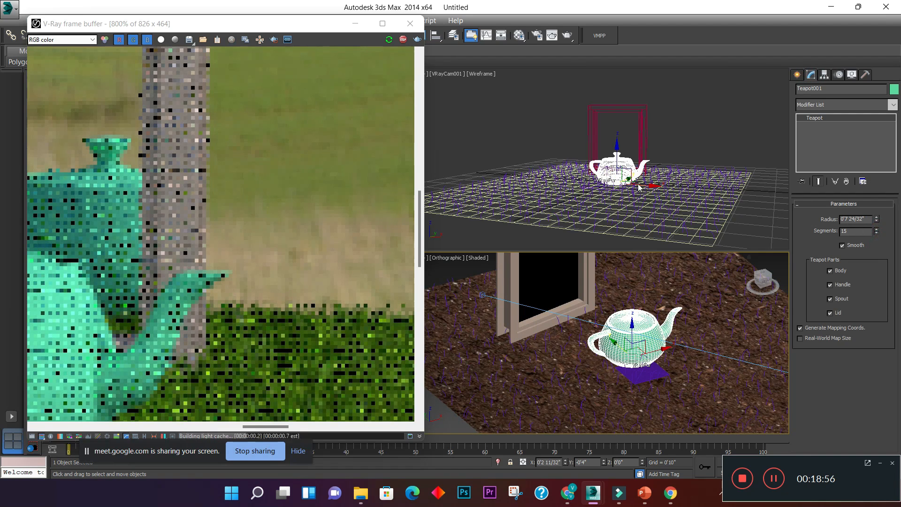
{"action": "scroll", "coordinate": [283, 197], "scroll_direction": "down", "scroll_amount": 2}
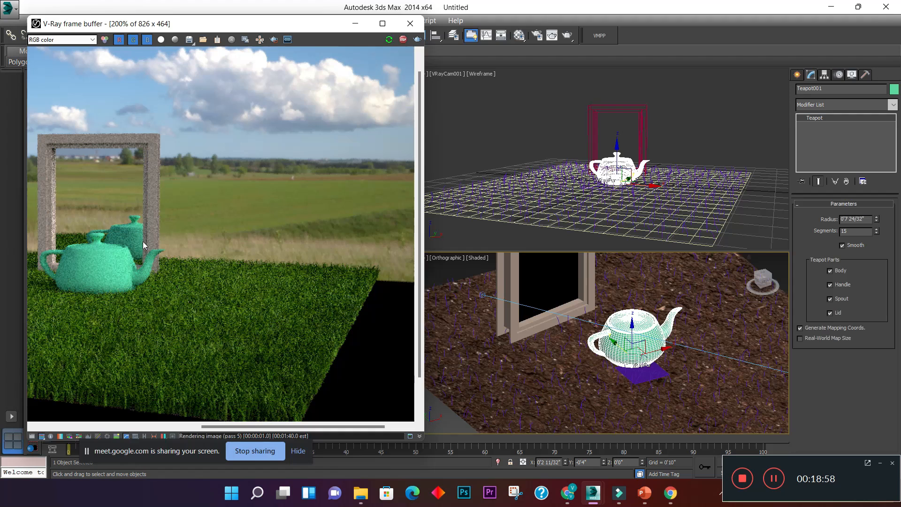
- Open the SigerShaders V-Ray material presets library and the Material Editor, and arrange them so both can be used
{"action": "left_click", "coordinate": [601, 39]}
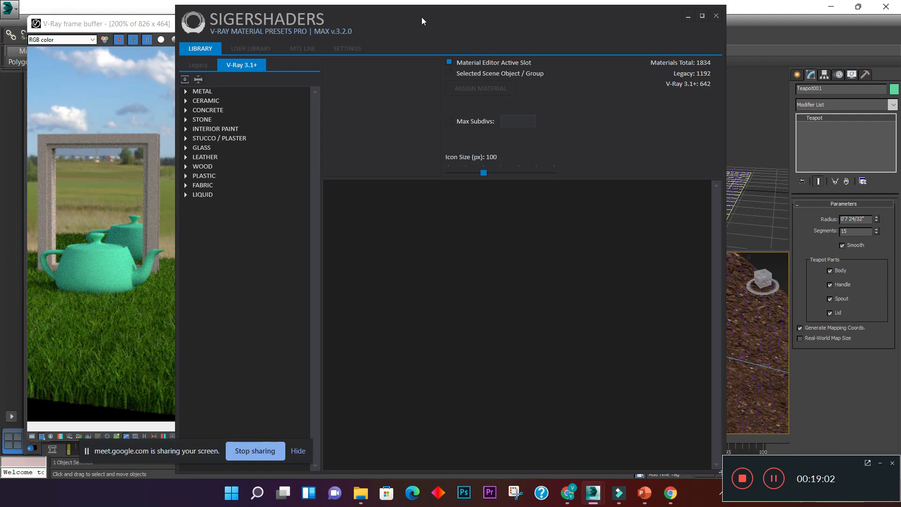
{"action": "left_click_drag", "start_coordinate": [422, 18], "coordinate": [790, 117]}
{"action": "left_click", "coordinate": [518, 36]}
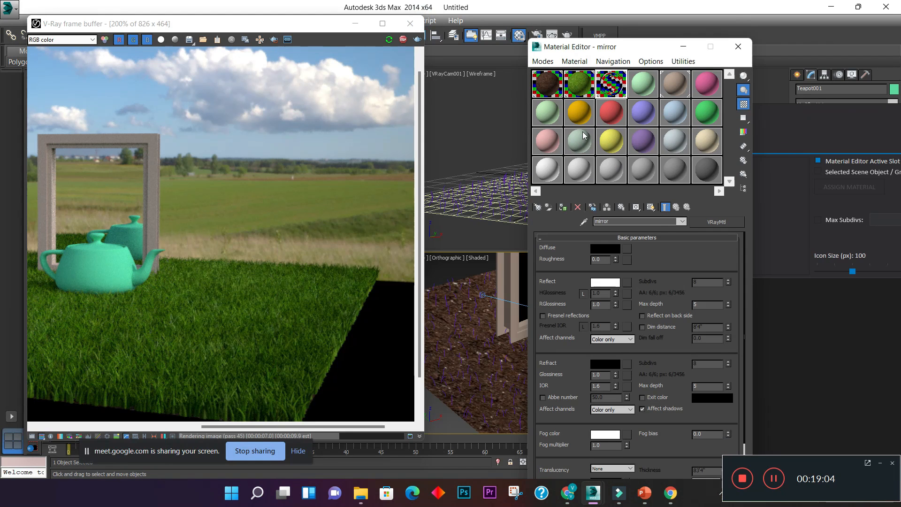
{"action": "left_click_drag", "start_coordinate": [633, 47], "coordinate": [263, 29]}
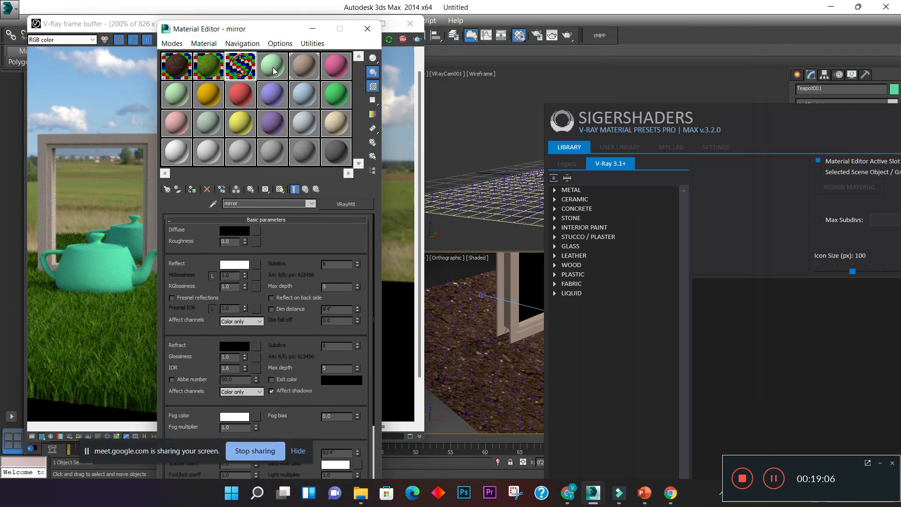
- Load the Yellow Gold 22k preset from the Metal Jewelry library into the light green Material #4 slot
{"action": "left_click", "coordinate": [274, 68]}
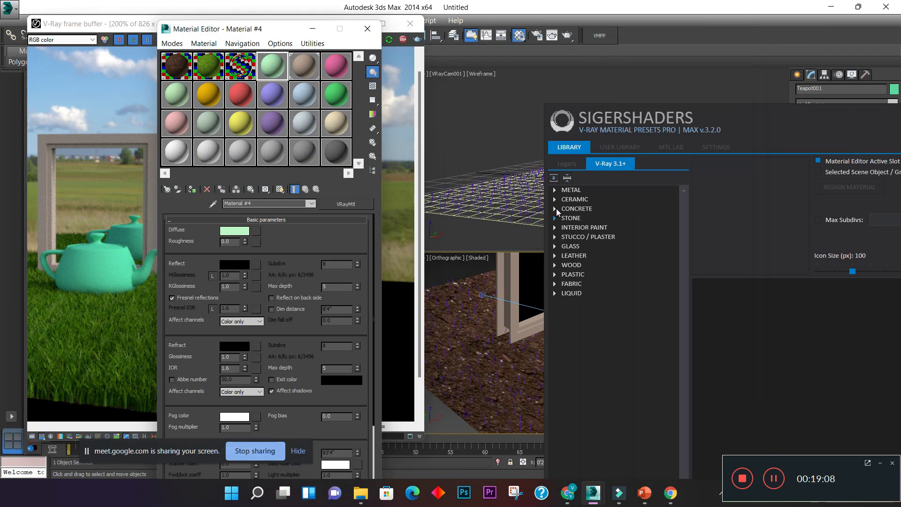
{"action": "left_click", "coordinate": [556, 190]}
{"action": "left_click", "coordinate": [592, 199]}
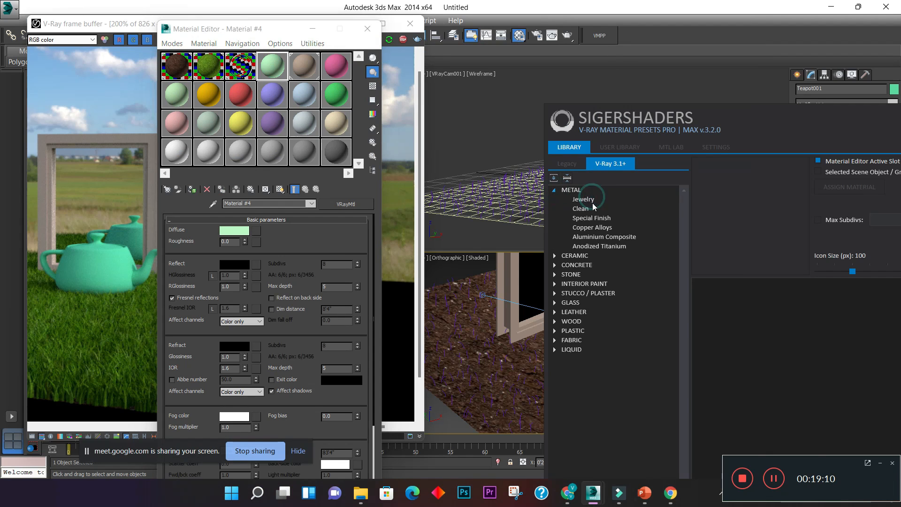
{"action": "left_click_drag", "start_coordinate": [793, 121], "coordinate": [654, 30]}
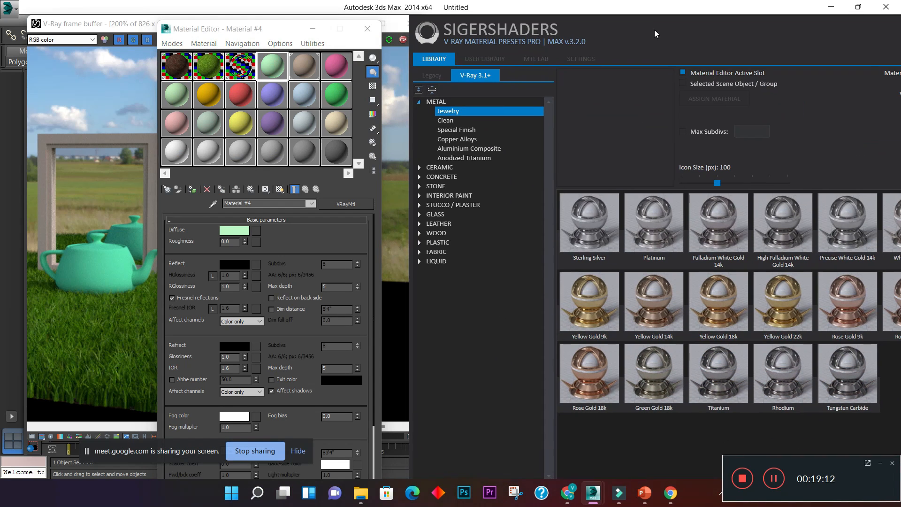
{"action": "left_click", "coordinate": [781, 306]}
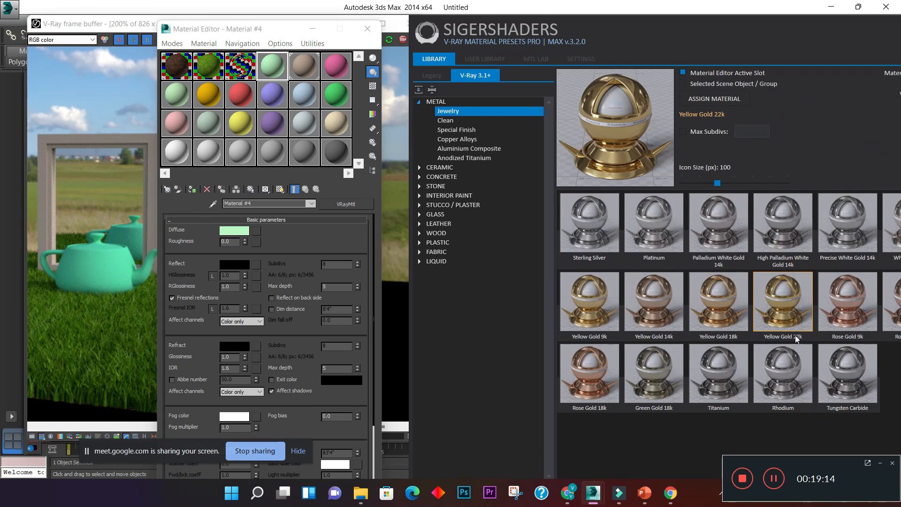
{"action": "left_click", "coordinate": [703, 101]}
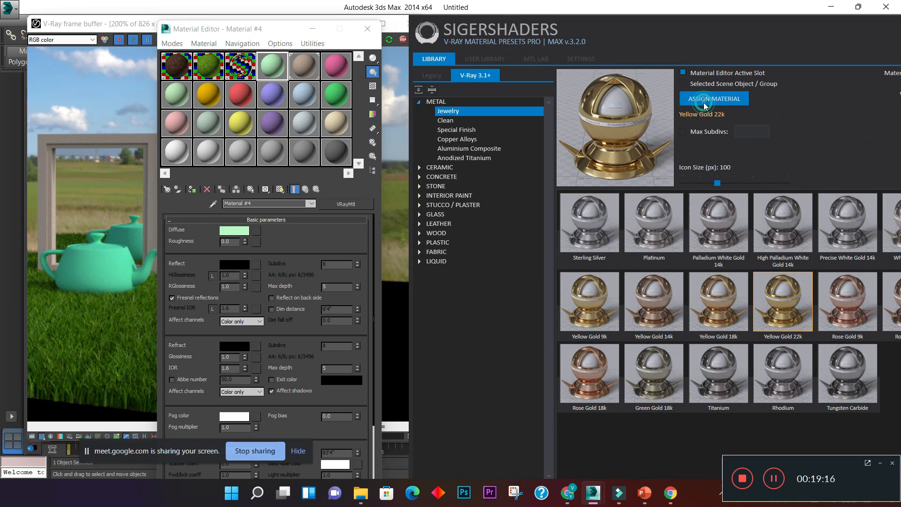
- Close the presets library and assign the Jewelry Yellow Gold 22k material to the teapot, keeping the render in view
{"action": "left_click_drag", "start_coordinate": [811, 36], "coordinate": [646, 81]}
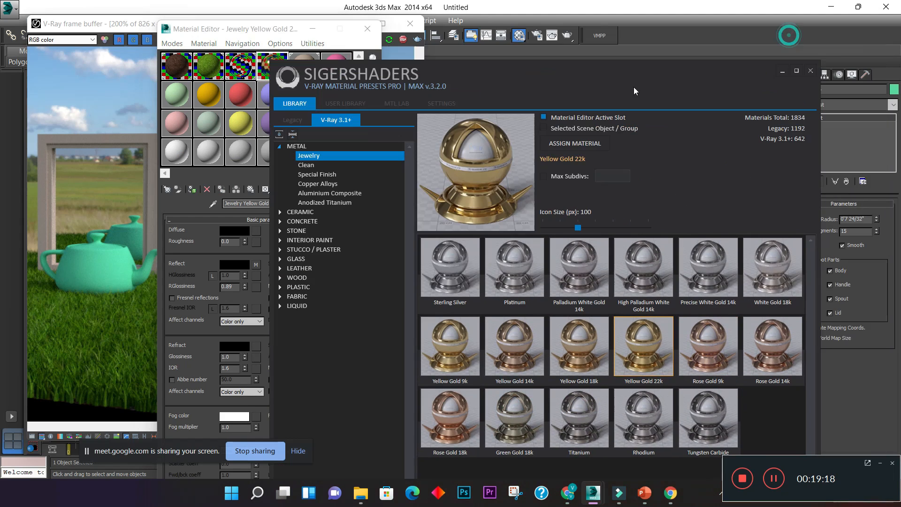
{"action": "left_click", "coordinate": [794, 78]}
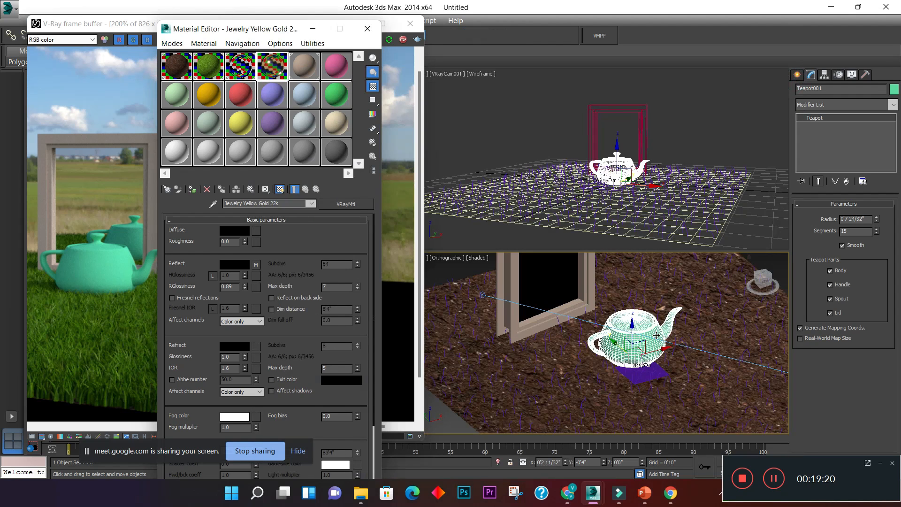
{"action": "left_click", "coordinate": [192, 189]}
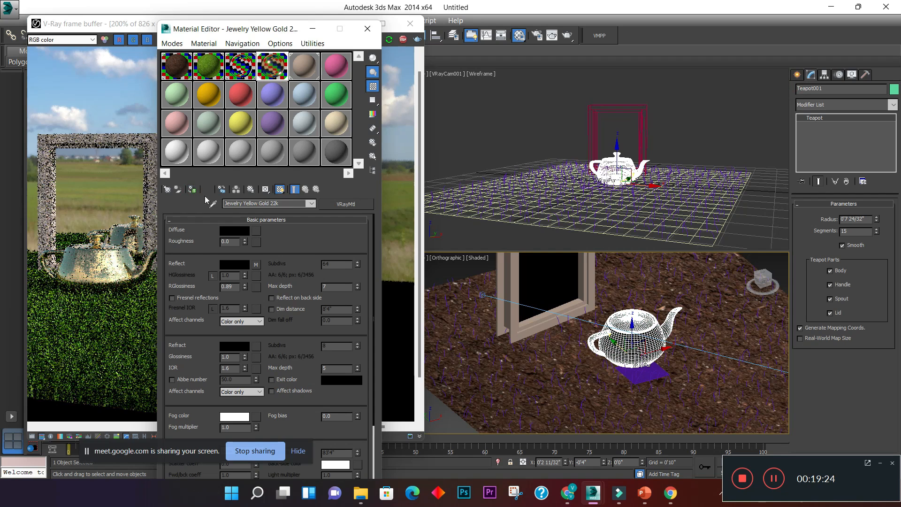
{"action": "left_click_drag", "start_coordinate": [267, 32], "coordinate": [604, 40]}
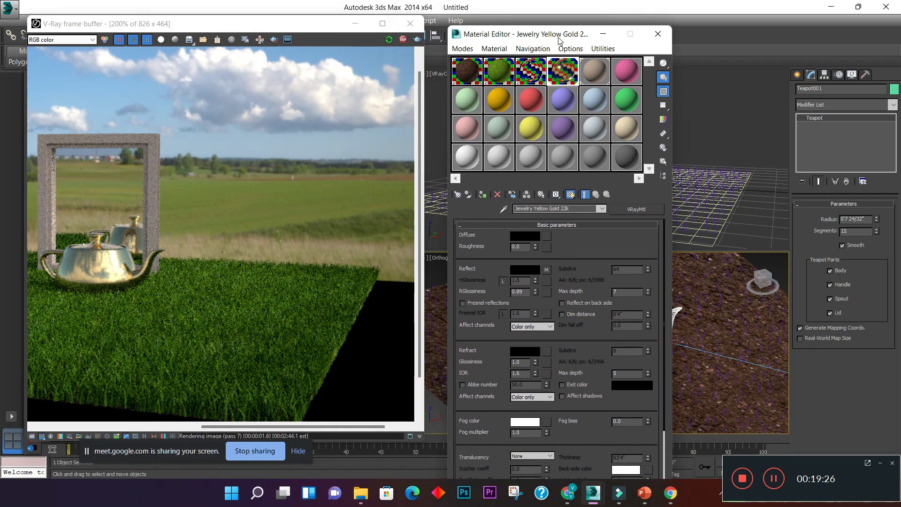
- Examine the gold teapot, its reflection in the window and the surrounding grass in the V-Ray frame buffer at close and wide zoom
{"action": "left_click", "coordinate": [278, 218]}
{"action": "scroll", "coordinate": [86, 226], "scroll_direction": "up", "scroll_amount": 2}
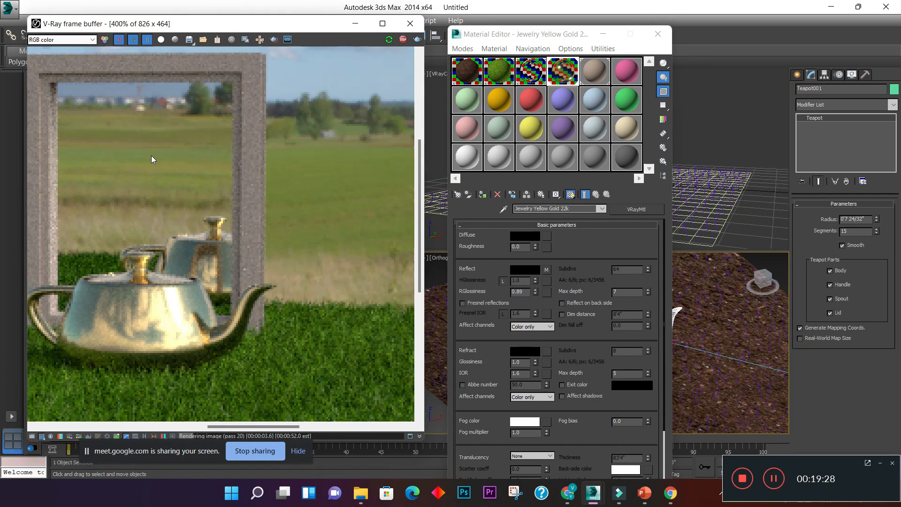
{"action": "scroll", "coordinate": [188, 169], "scroll_direction": "down", "scroll_amount": 2}
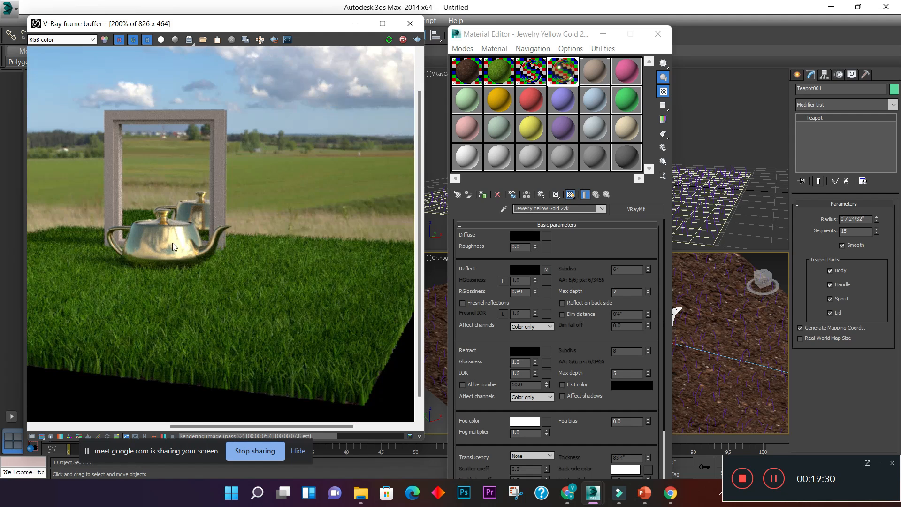
{"action": "scroll", "coordinate": [173, 244], "scroll_direction": "up", "scroll_amount": 2}
{"action": "scroll", "coordinate": [183, 309], "scroll_direction": "down", "scroll_amount": 2}
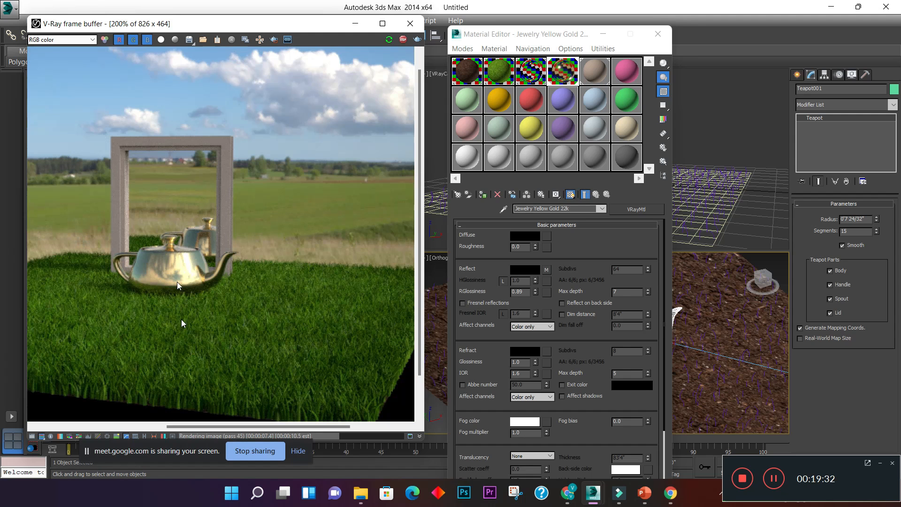
{"action": "scroll", "coordinate": [177, 270], "scroll_direction": "up", "scroll_amount": 2}
{"action": "scroll", "coordinate": [177, 267], "scroll_direction": "down", "scroll_amount": 2}
{"action": "scroll", "coordinate": [171, 248], "scroll_direction": "up", "scroll_amount": 2}
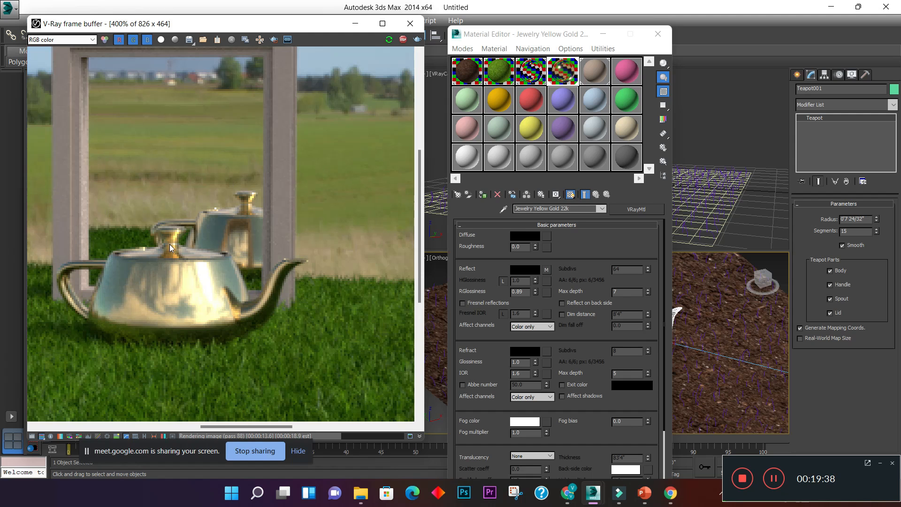
{"action": "scroll", "coordinate": [170, 243], "scroll_direction": "down", "scroll_amount": 2}
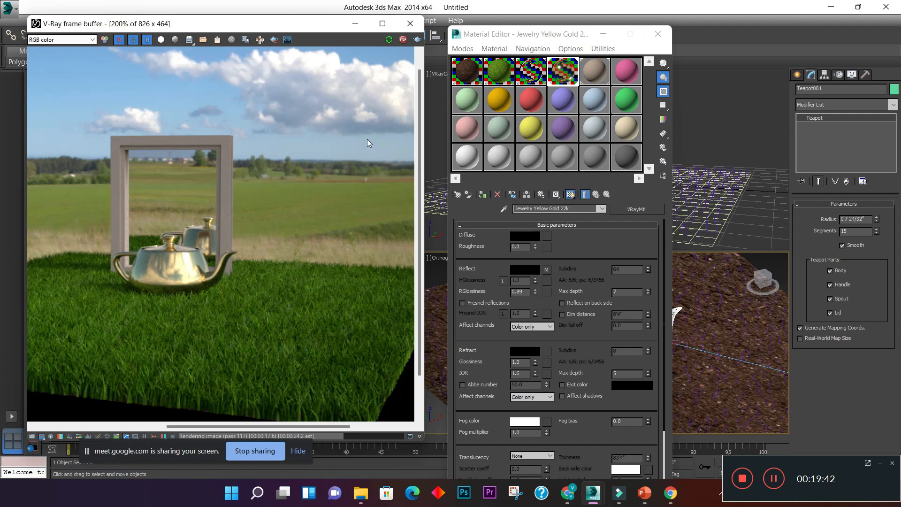
- Close the Material Editor, move the gold teapot across the ground away from the window, and check its reflection in the render
{"action": "left_click", "coordinate": [658, 35]}
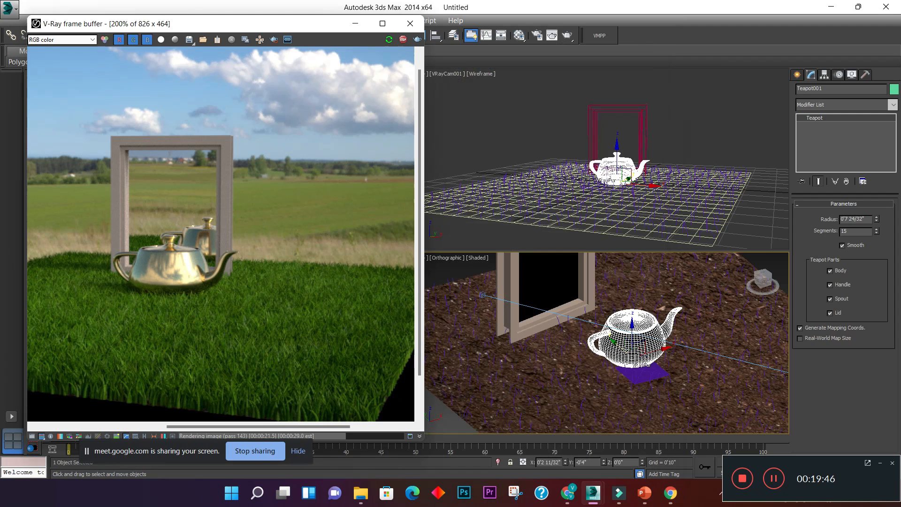
{"action": "scroll", "coordinate": [622, 337], "scroll_direction": "down", "scroll_amount": 3}
{"action": "middle_click_drag", "start_coordinate": [623, 337], "coordinate": [604, 332]}
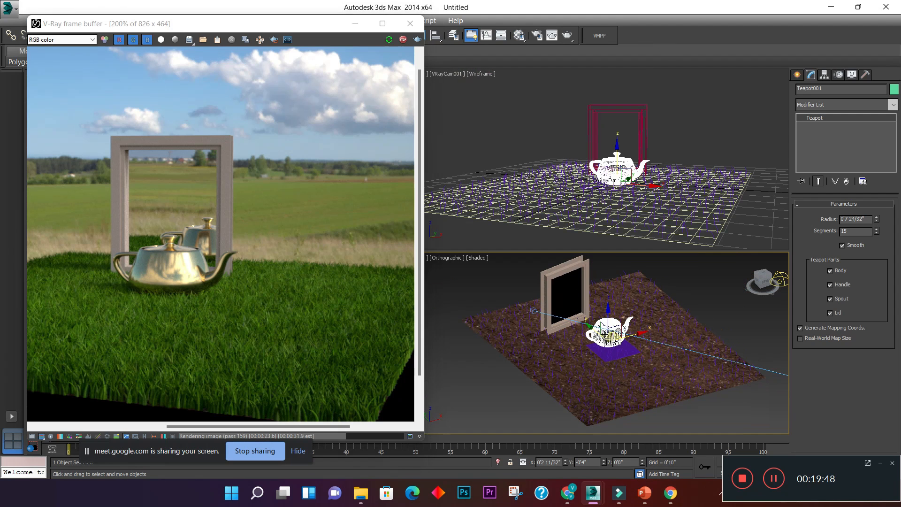
{"action": "left_click_drag", "start_coordinate": [593, 330], "coordinate": [625, 358]}
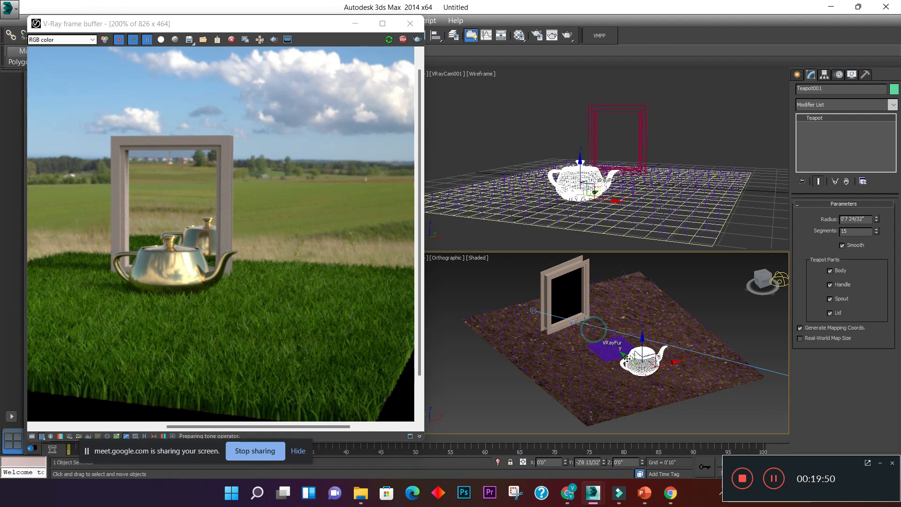
{"action": "scroll", "coordinate": [624, 356], "scroll_direction": "up", "scroll_amount": 2}
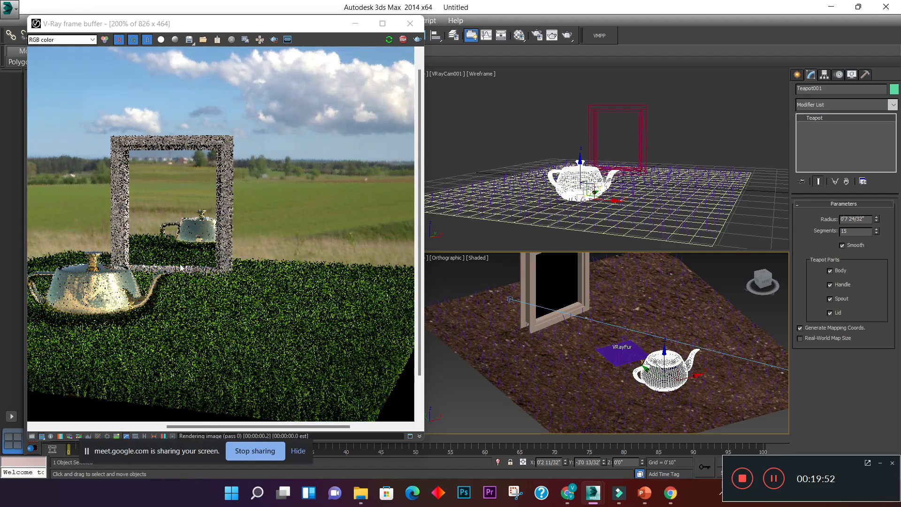
{"action": "scroll", "coordinate": [179, 264], "scroll_direction": "up", "scroll_amount": 1}
{"action": "middle_click_drag", "start_coordinate": [180, 263], "coordinate": [207, 272]}
{"action": "scroll", "coordinate": [207, 271], "scroll_direction": "down", "scroll_amount": 1}
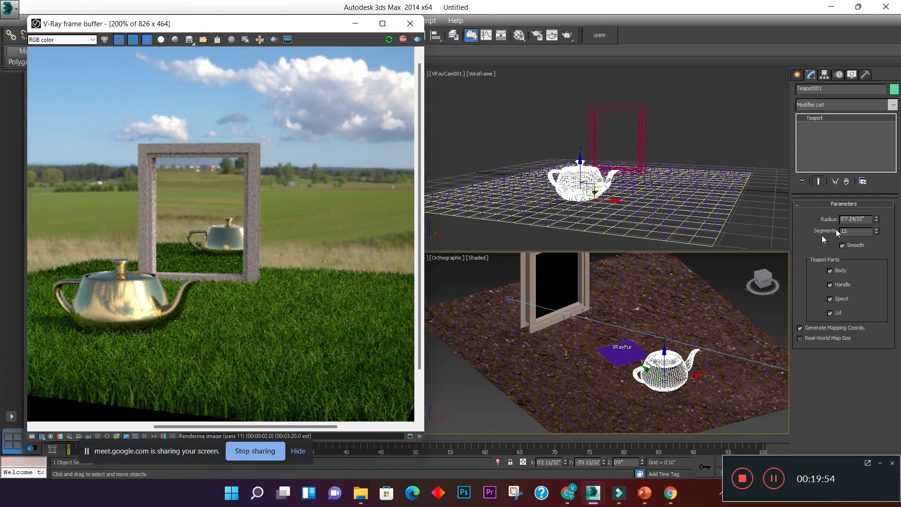
- Create an upright box in front of the window, about 0'3 5/32" long, 1'10 24/32" wide and 2'10 22/32" high
{"action": "left_click", "coordinate": [801, 76]}
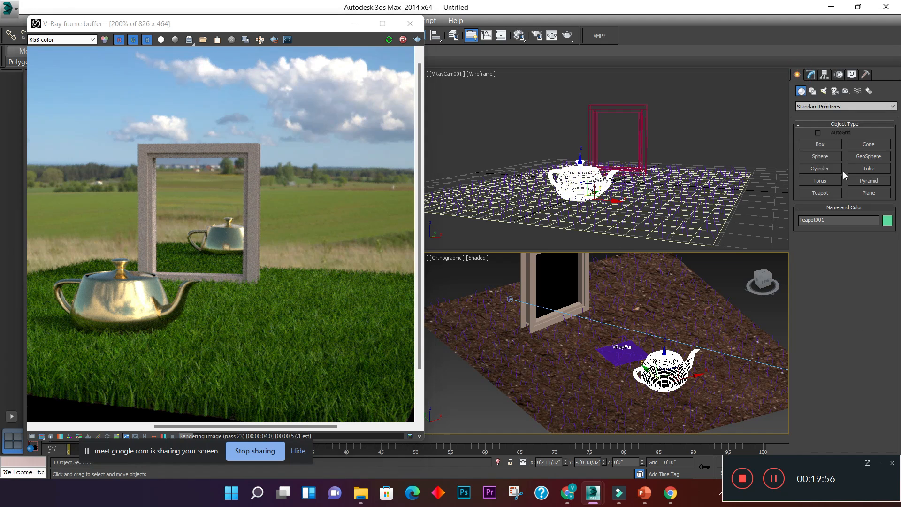
{"action": "left_click", "coordinate": [813, 144]}
{"action": "middle_click_drag", "start_coordinate": [555, 340], "coordinate": [540, 341]}
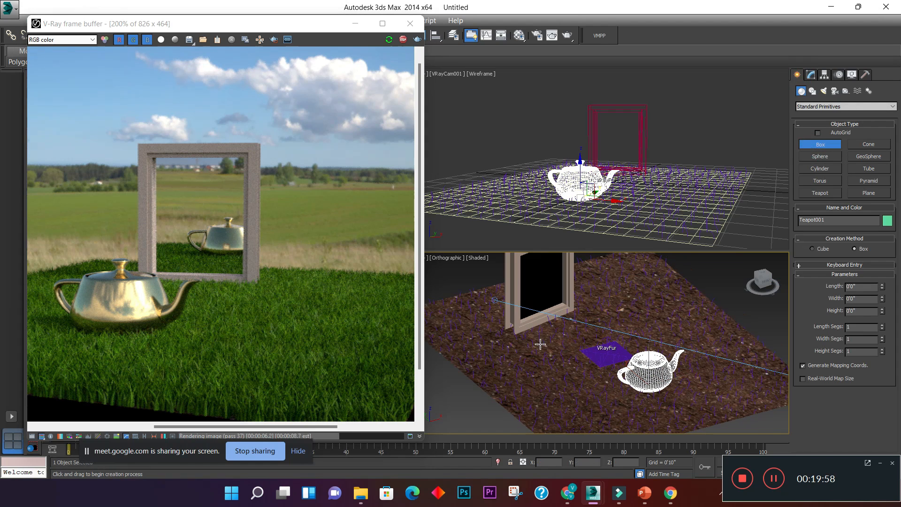
{"action": "left_click_drag", "start_coordinate": [542, 346], "coordinate": [607, 334]}
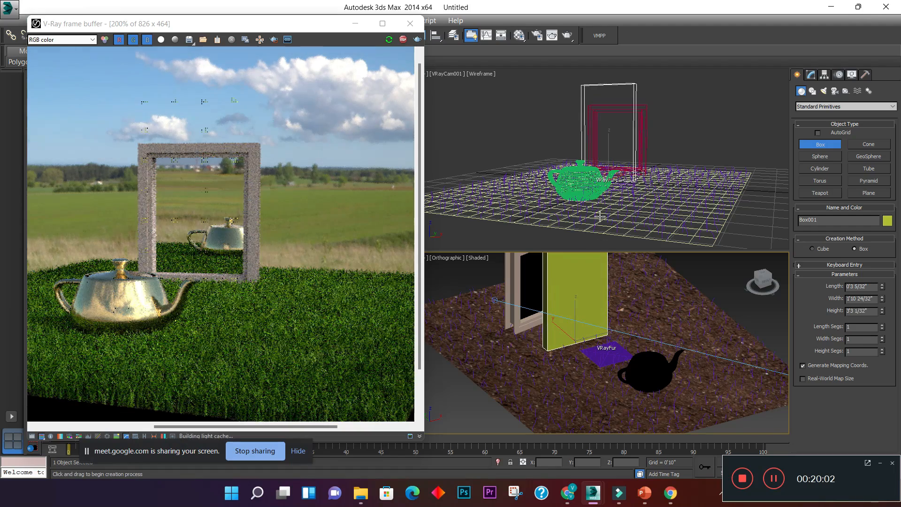
{"action": "left_click", "coordinate": [600, 231]}
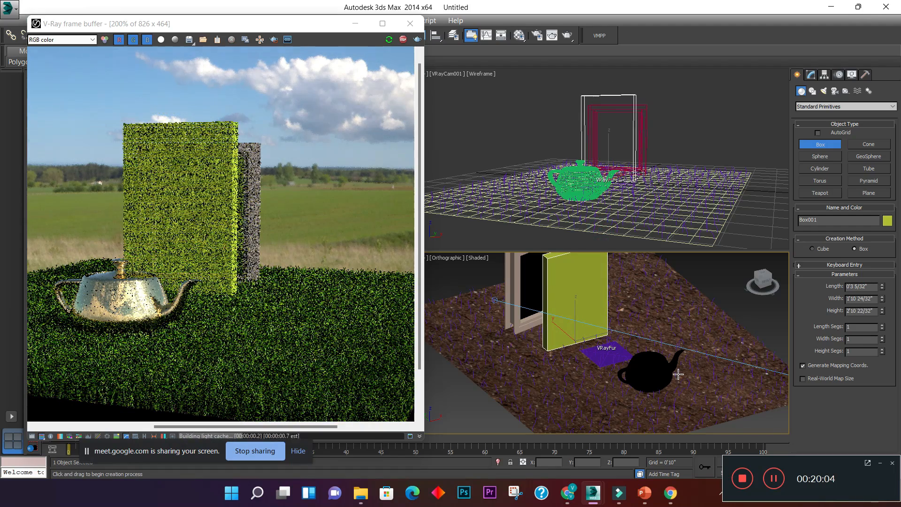
{"action": "middle_click_drag", "start_coordinate": [678, 374], "coordinate": [679, 388]}
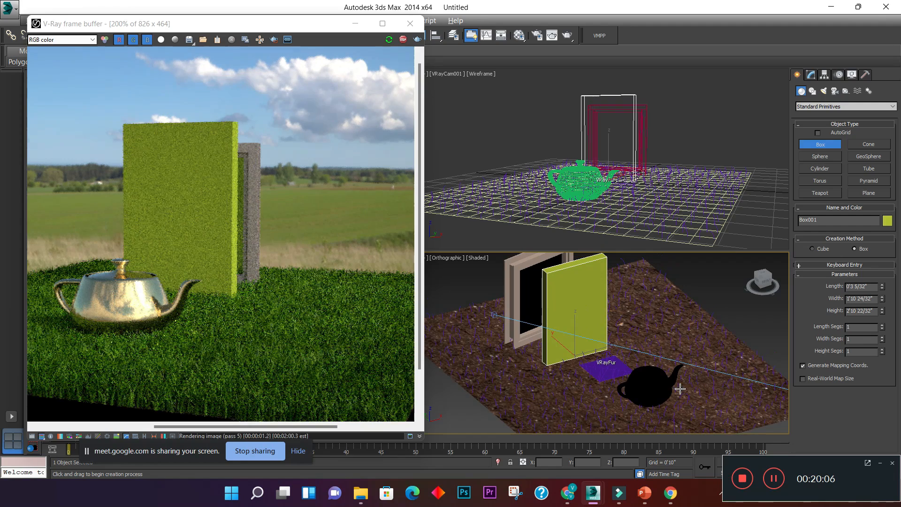
- Maximize the orthographic viewport around the box and resize it to 1'10 31/32" wide and 2'6 28/32" high
{"action": "key", "text": "alt+w"}
{"action": "middle_click_drag", "start_coordinate": [671, 220], "coordinate": [788, 238]}
{"action": "middle_click_drag", "start_coordinate": [716, 236], "coordinate": [773, 276]}
{"action": "key", "text": "w"}
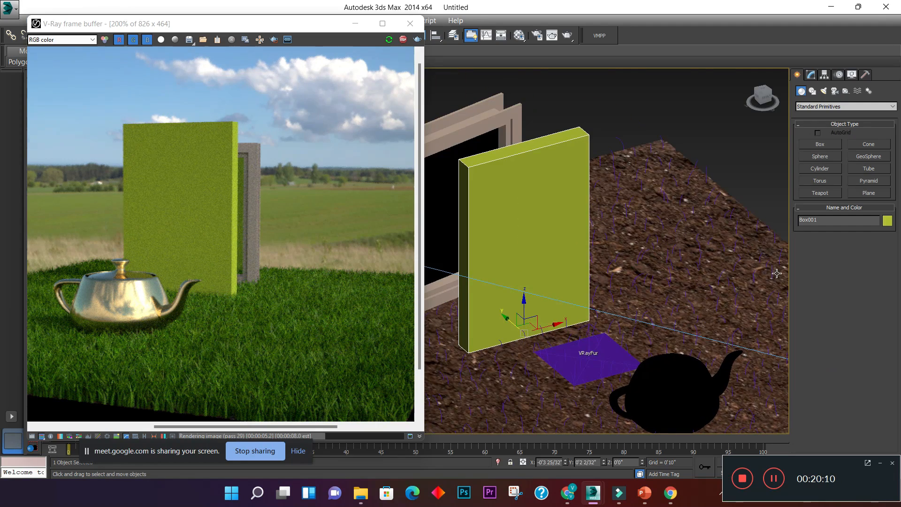
{"action": "scroll", "coordinate": [660, 205], "scroll_direction": "up", "scroll_amount": 2}
{"action": "scroll", "coordinate": [664, 205], "scroll_direction": "down", "scroll_amount": 4}
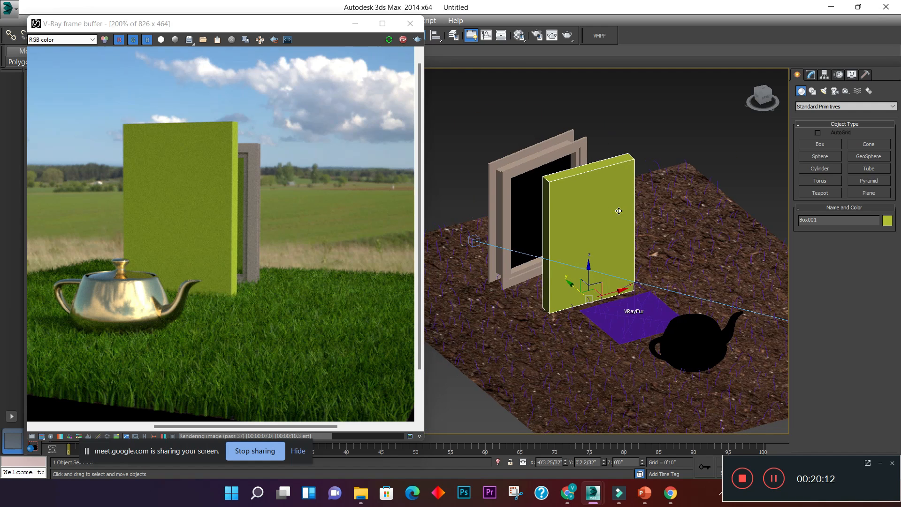
{"action": "left_click", "coordinate": [811, 75]}
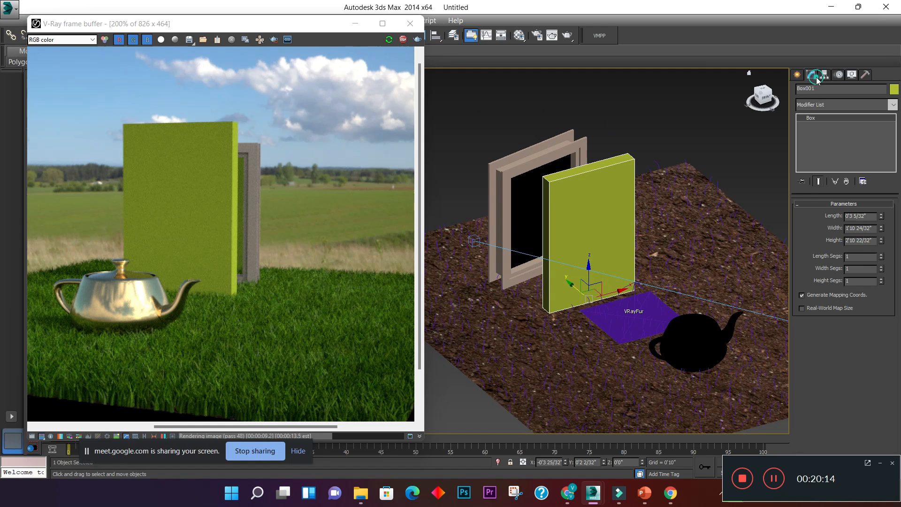
{"action": "double_click", "coordinate": [875, 229]}
{"action": "mouse_move", "coordinate": [881, 230]}
{"action": "left_mouse_down"}
{"action": "mouse_move", "coordinate": [881, 245]}
{"action": "mouse_move", "coordinate": [881, 237]}
{"action": "left_mouse_up"}
- Thin the box to a length of 0'0 16/32" and inspect the resulting panel closely in the render
{"action": "double_click", "coordinate": [874, 216]}
{"action": "type", "text": ".25"}
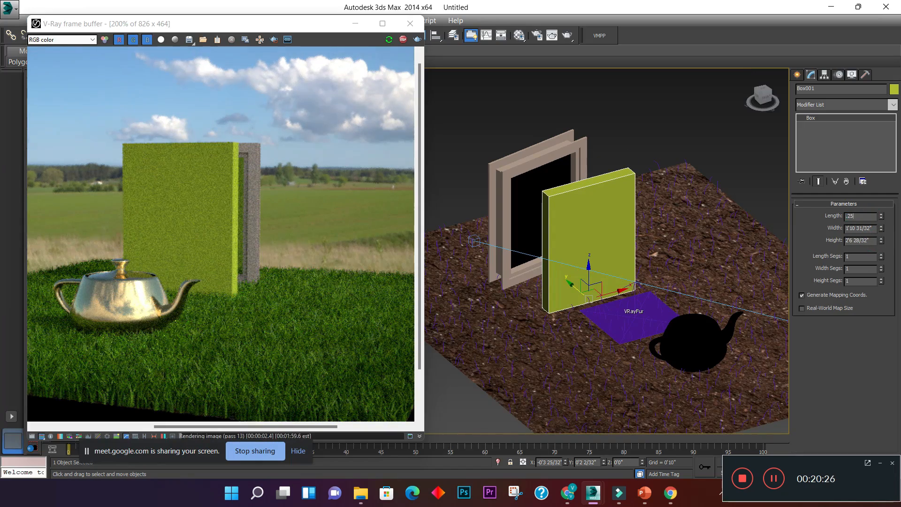
{"action": "key", "text": "Return"}
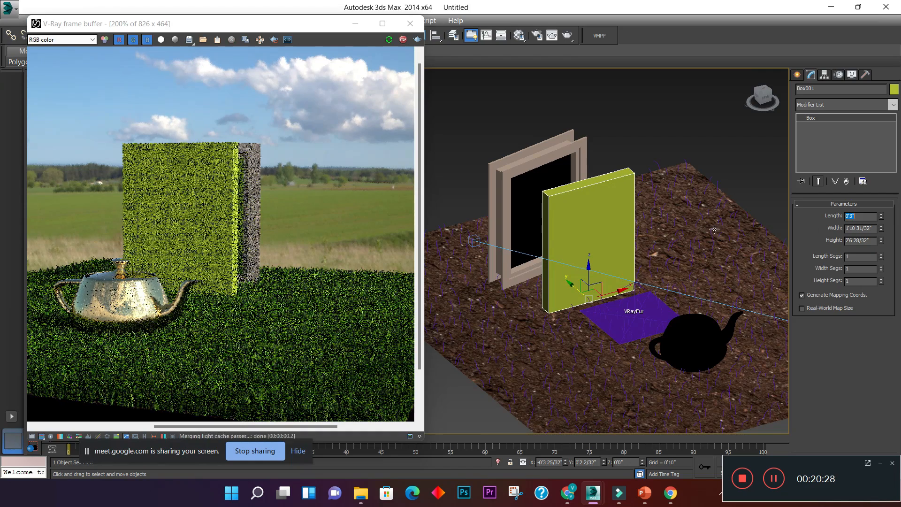
{"action": "left_click_drag", "start_coordinate": [881, 215], "coordinate": [884, 256]}
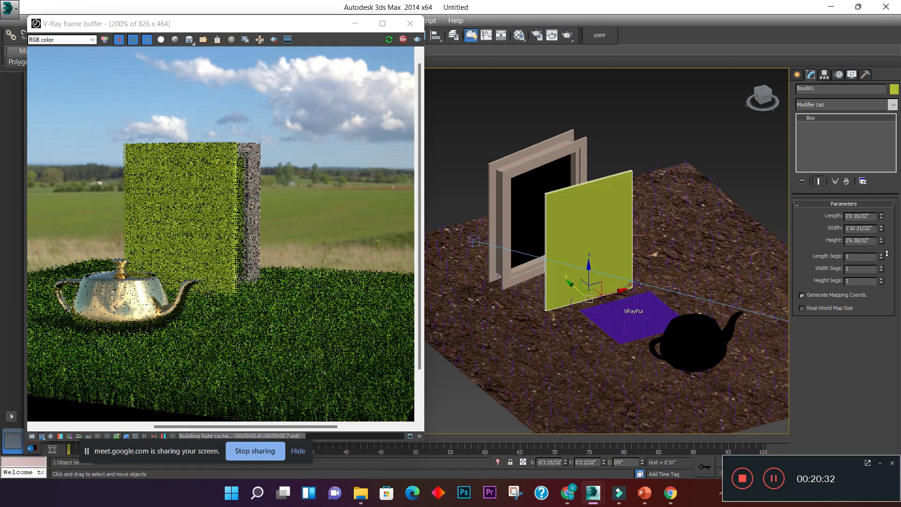
{"action": "left_click", "coordinate": [241, 215]}
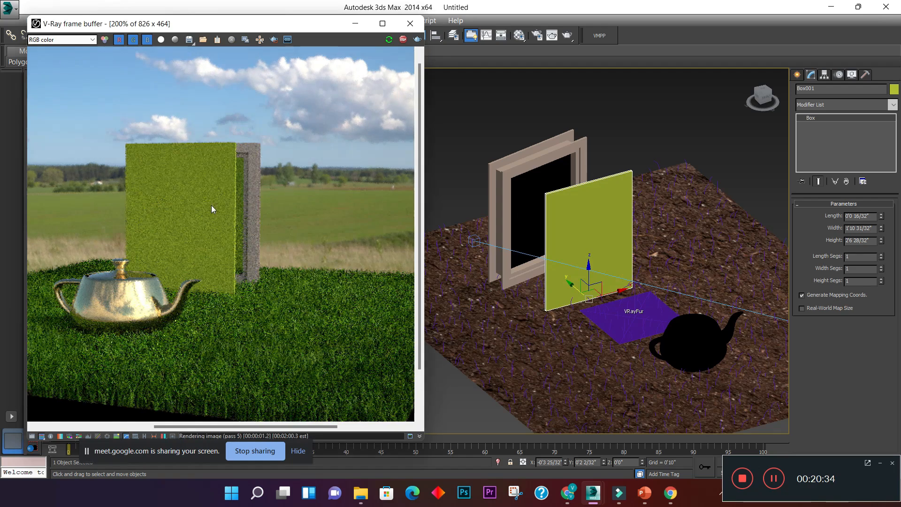
{"action": "scroll", "coordinate": [211, 204], "scroll_direction": "up", "scroll_amount": 1}
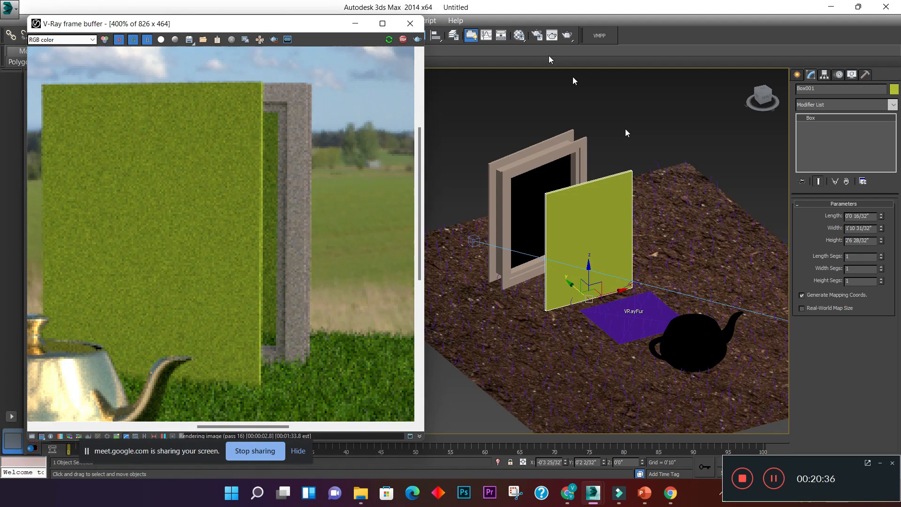
- Open the Material Editor, select the pink Material #6, and briefly consult the webinar content slide in PowerPoint
{"action": "left_click", "coordinate": [518, 35]}
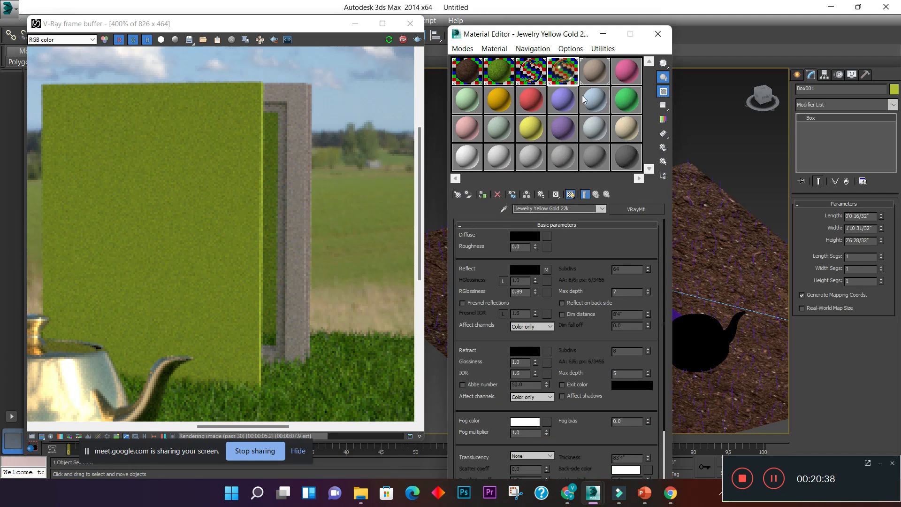
{"action": "left_click", "coordinate": [592, 84]}
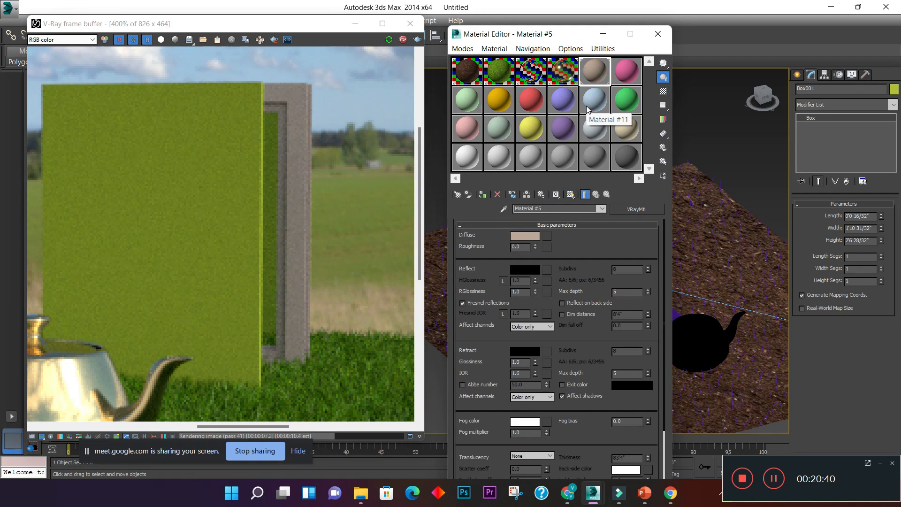
{"action": "left_click", "coordinate": [622, 70]}
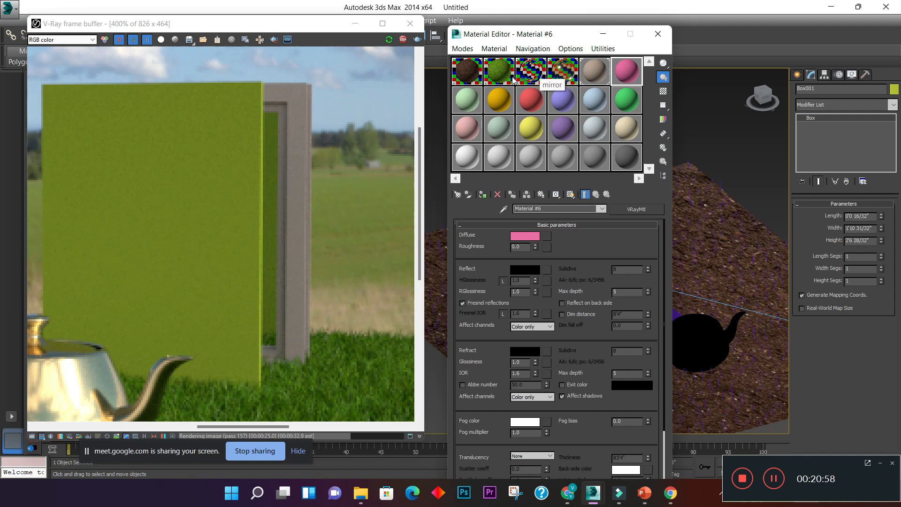
{"action": "left_click", "coordinate": [622, 76]}
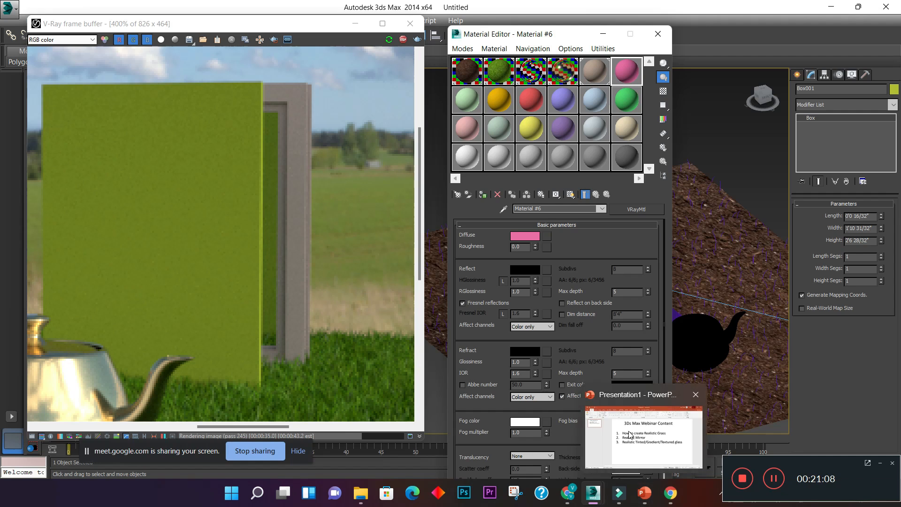
{"action": "left_click", "coordinate": [651, 500]}
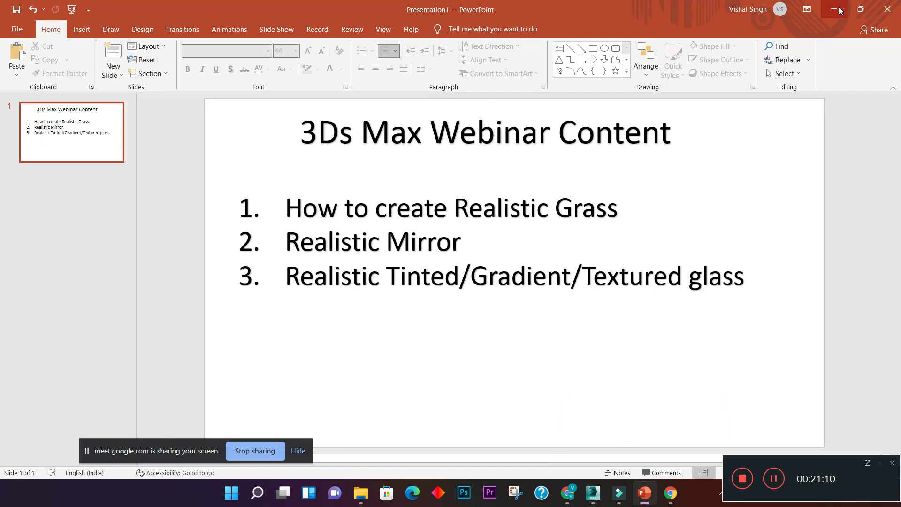
{"action": "left_click", "coordinate": [839, 9]}
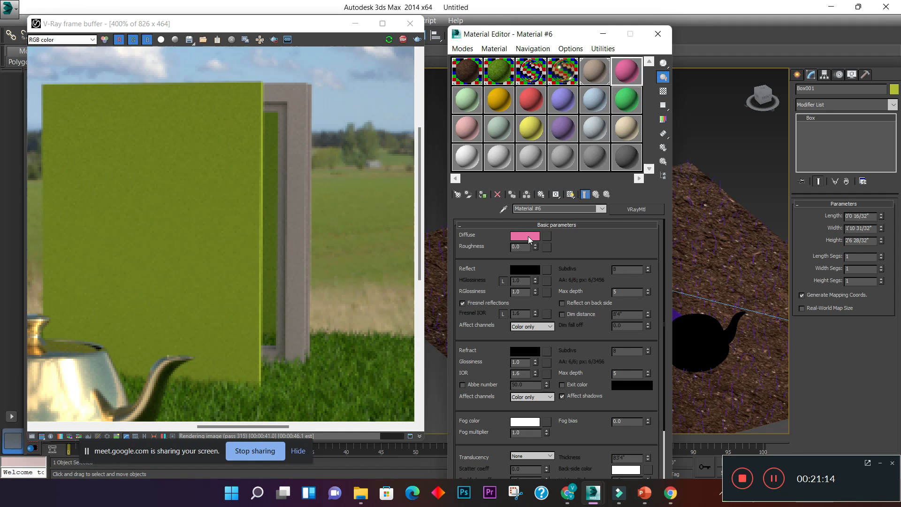
- Set the reflection color of Material #6 to a near-white with a value of 230
{"action": "left_click", "coordinate": [523, 271]}
{"action": "left_click_drag", "start_coordinate": [308, 66], "coordinate": [466, 155]}
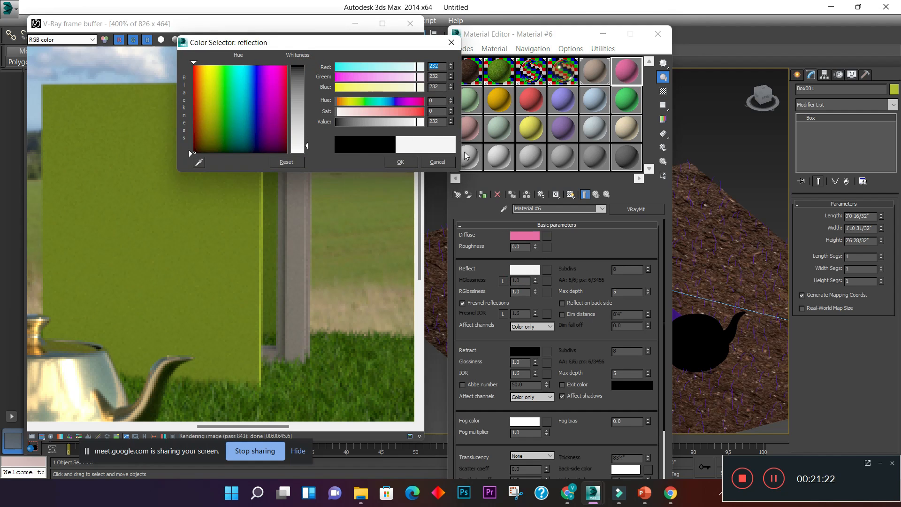
{"action": "left_click", "coordinate": [437, 121]}
{"action": "left_click_drag", "start_coordinate": [308, 147], "coordinate": [307, 148]}
{"action": "type", "text": "230"}
- Set the refraction color of Material #6 to a value of 250 and accept the color
{"action": "left_click", "coordinate": [530, 352]}
{"action": "left_click_drag", "start_coordinate": [438, 122], "coordinate": [354, 135]}
{"action": "type", "text": "250"}
{"action": "key", "text": "Return"}
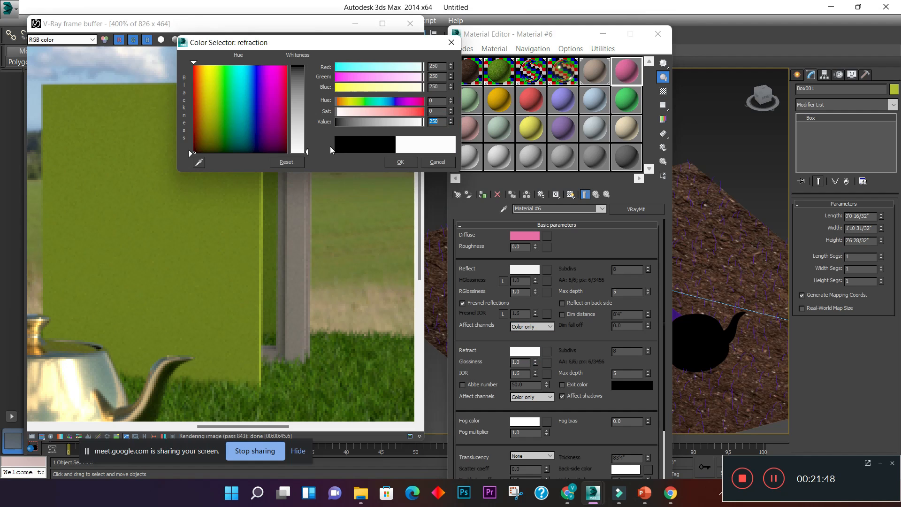
{"action": "left_click", "coordinate": [400, 162]}
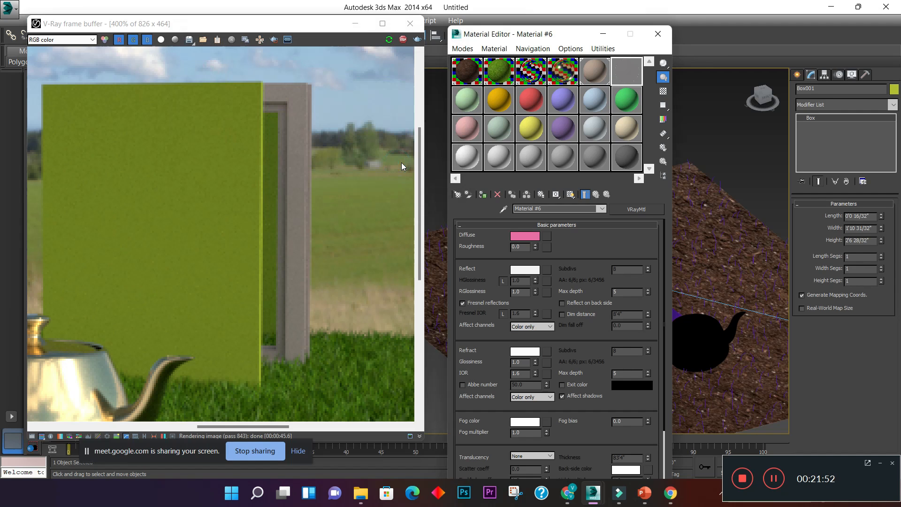
- Show the checkered background behind the Material #6 sample, assign the material to the thin box, and uncover the render to check it
{"action": "left_click", "coordinate": [664, 91]}
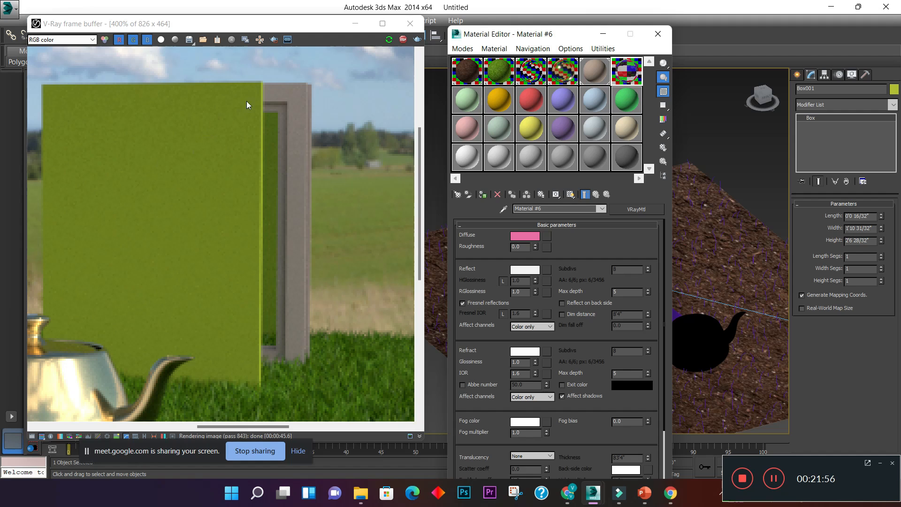
{"action": "left_click_drag", "start_coordinate": [488, 35], "coordinate": [282, 25]}
{"action": "left_click", "coordinate": [589, 193]}
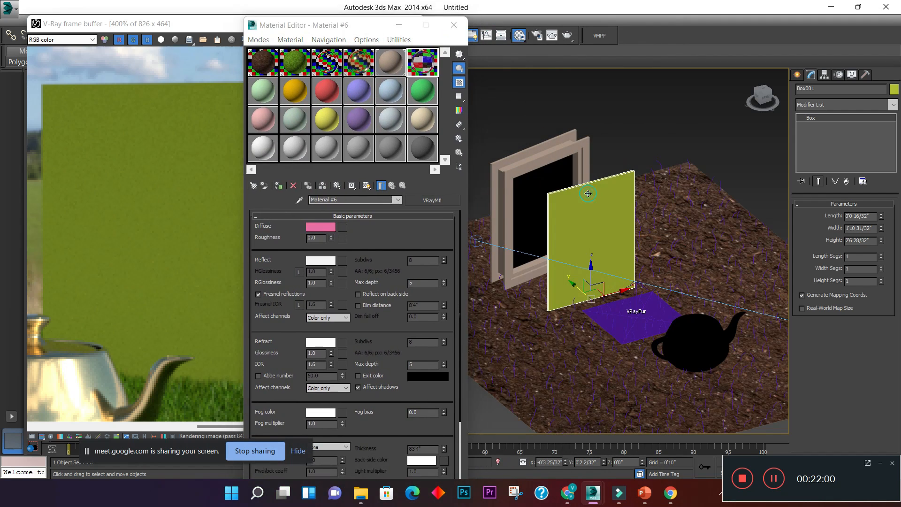
{"action": "left_click", "coordinate": [279, 186]}
{"action": "left_click_drag", "start_coordinate": [332, 26], "coordinate": [580, 30]}
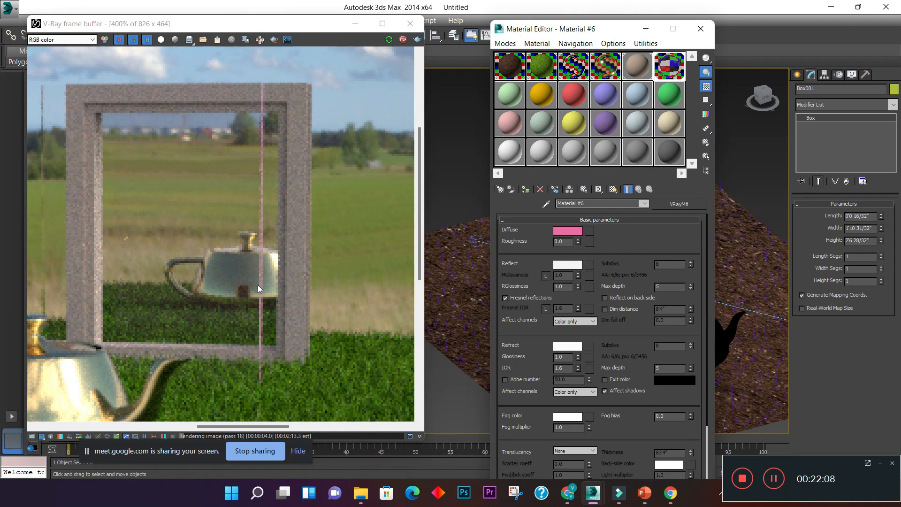
- Set the fog color of Material #6 to a light violet with hue 200 and saturation 171
{"action": "left_click_drag", "start_coordinate": [617, 34], "coordinate": [498, 22]}
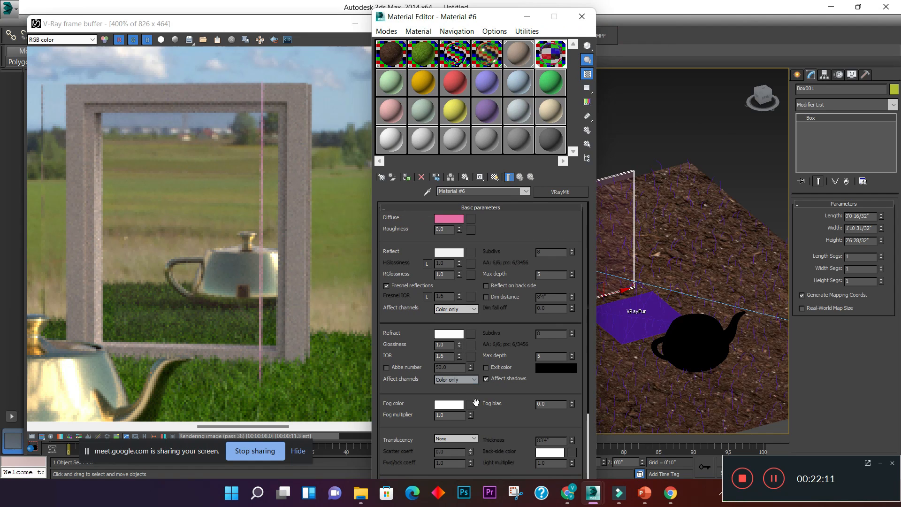
{"action": "left_click", "coordinate": [458, 408]}
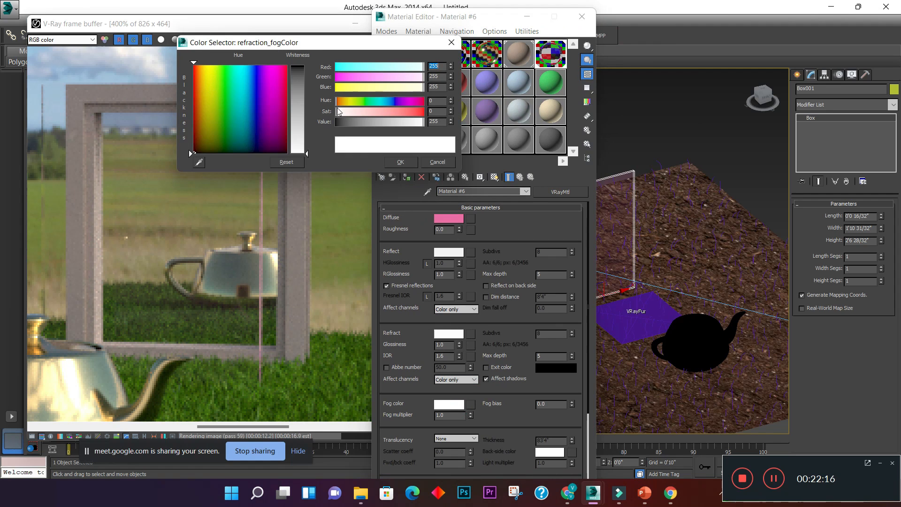
{"action": "left_click", "coordinate": [210, 94]}
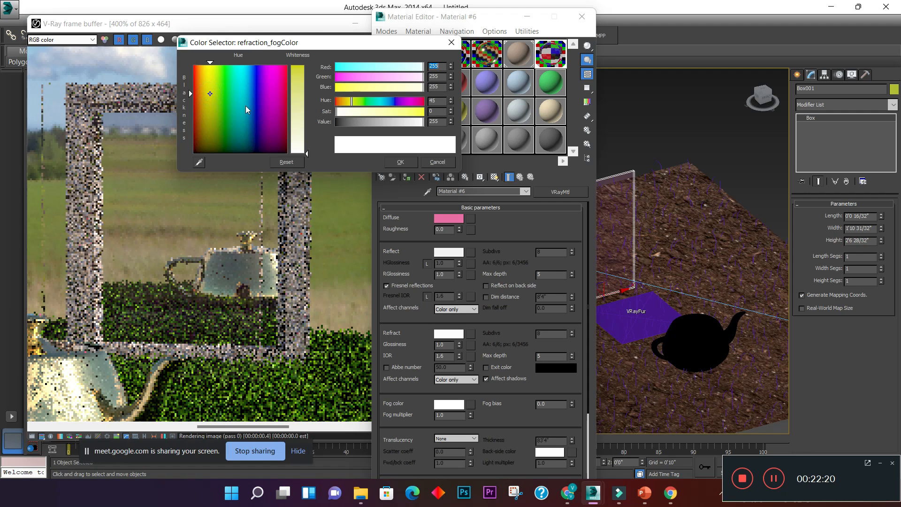
{"action": "left_click_drag", "start_coordinate": [264, 87], "coordinate": [267, 91]}
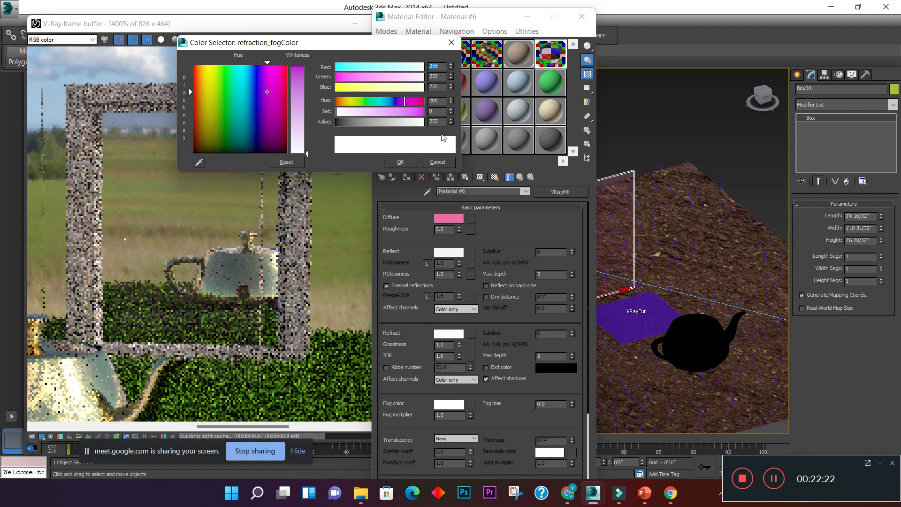
{"action": "left_click", "coordinate": [421, 111]}
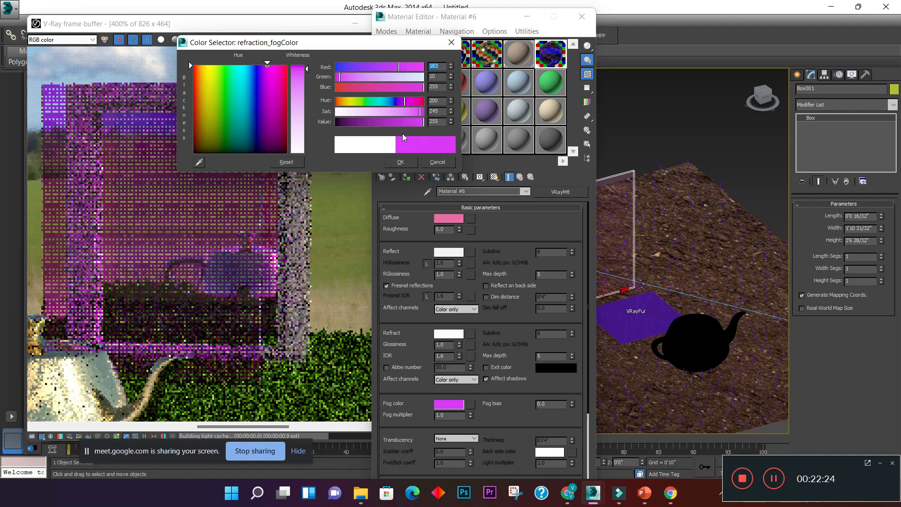
{"action": "left_click", "coordinate": [395, 113]}
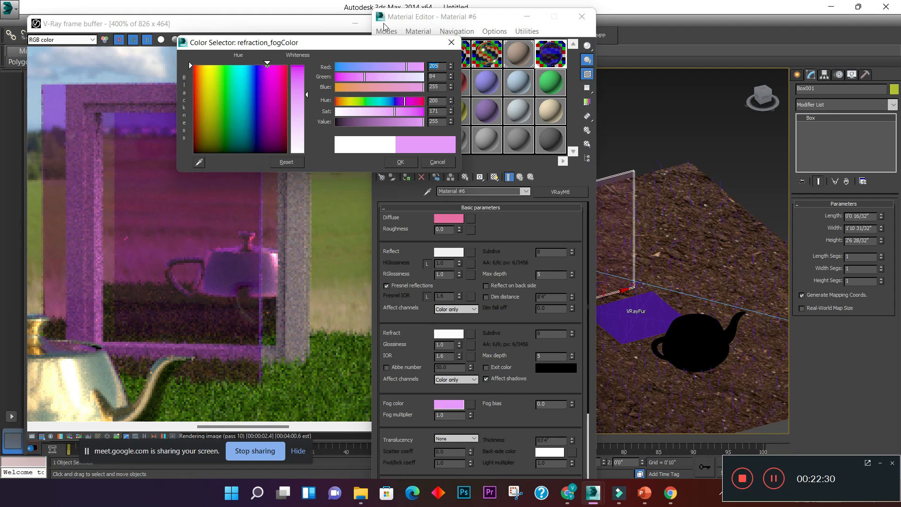
- Change the fog color to a light red with hue 1, accept it, and inspect the tinted panel in the render
{"action": "left_click_drag", "start_coordinate": [349, 45], "coordinate": [296, 83]}
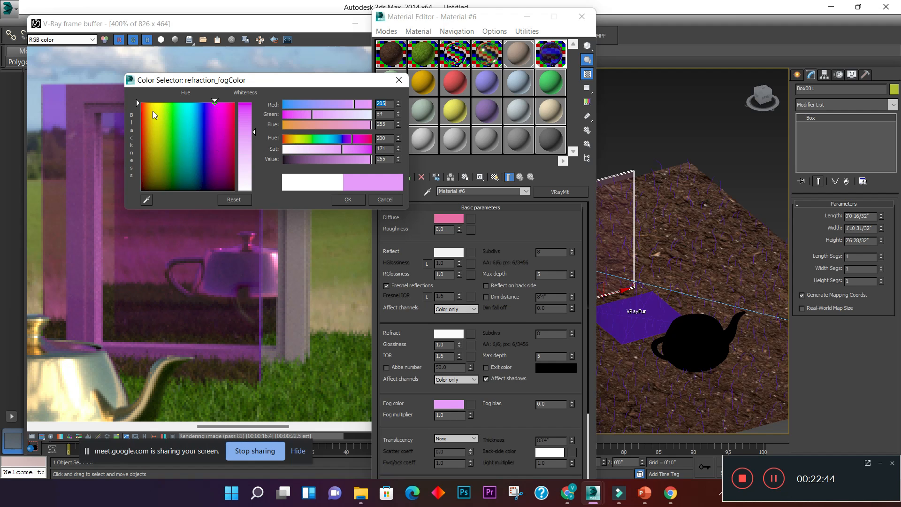
{"action": "left_click_drag", "start_coordinate": [147, 116], "coordinate": [141, 112]}
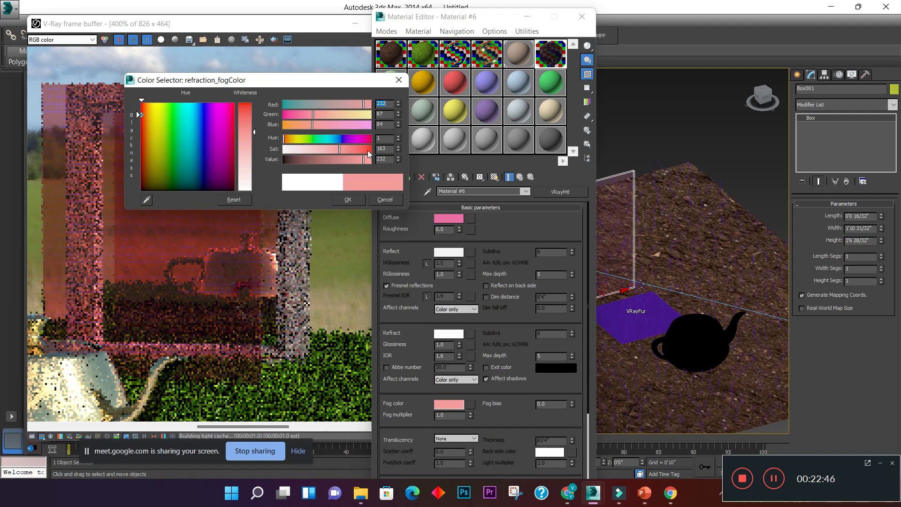
{"action": "left_click", "coordinate": [342, 150]}
{"action": "left_click", "coordinate": [349, 199]}
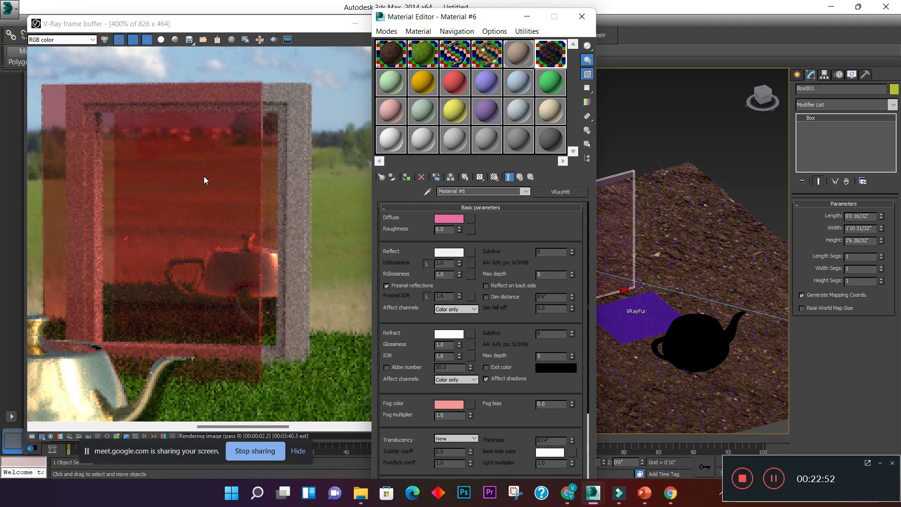
{"action": "scroll", "coordinate": [205, 177], "scroll_direction": "down", "scroll_amount": 1}
{"action": "scroll", "coordinate": [176, 188], "scroll_direction": "up", "scroll_amount": 1}
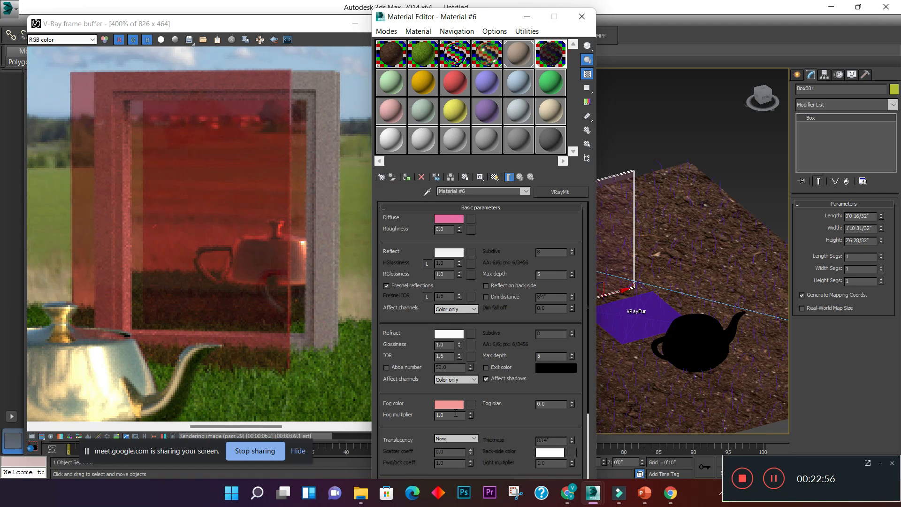
- Set the fog multiplier to 4 and examine the panel's tint in the render up close and from afar
{"action": "left_click_drag", "start_coordinate": [458, 415], "coordinate": [408, 415]}
{"action": "type", "text": "4"}
{"action": "key", "text": "Return"}
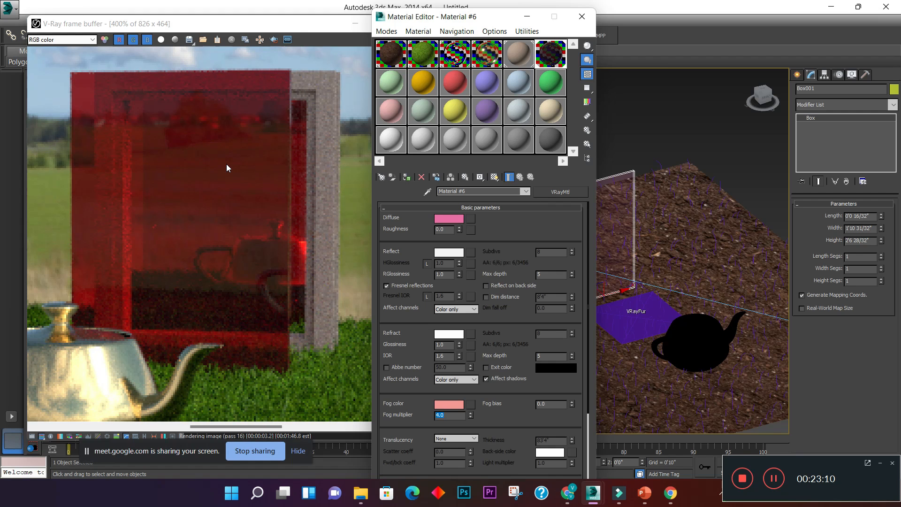
{"action": "scroll", "coordinate": [227, 164], "scroll_direction": "down", "scroll_amount": 1}
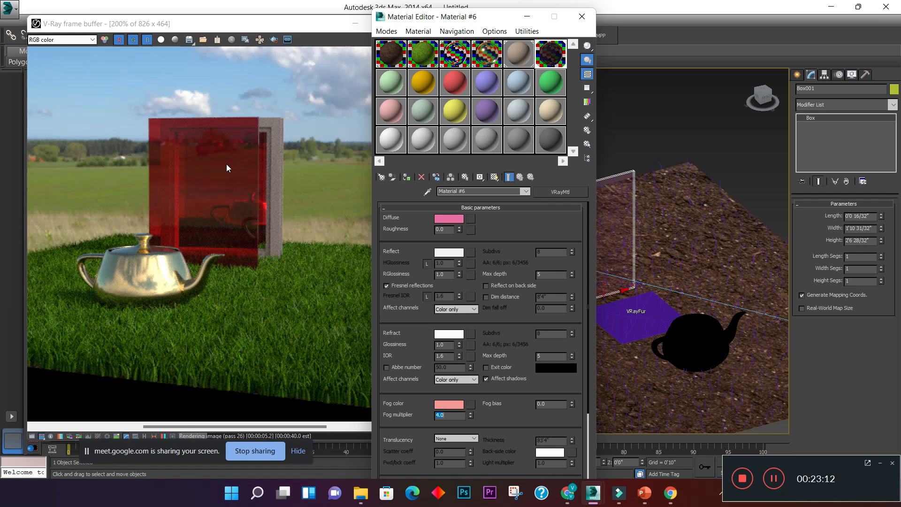
{"action": "scroll", "coordinate": [226, 165], "scroll_direction": "up", "scroll_amount": 1}
{"action": "scroll", "coordinate": [226, 165], "scroll_direction": "down", "scroll_amount": 1}
{"action": "scroll", "coordinate": [226, 165], "scroll_direction": "up", "scroll_amount": 1}
{"action": "scroll", "coordinate": [227, 164], "scroll_direction": "down", "scroll_amount": 1}
{"action": "scroll", "coordinate": [226, 164], "scroll_direction": "up", "scroll_amount": 1}
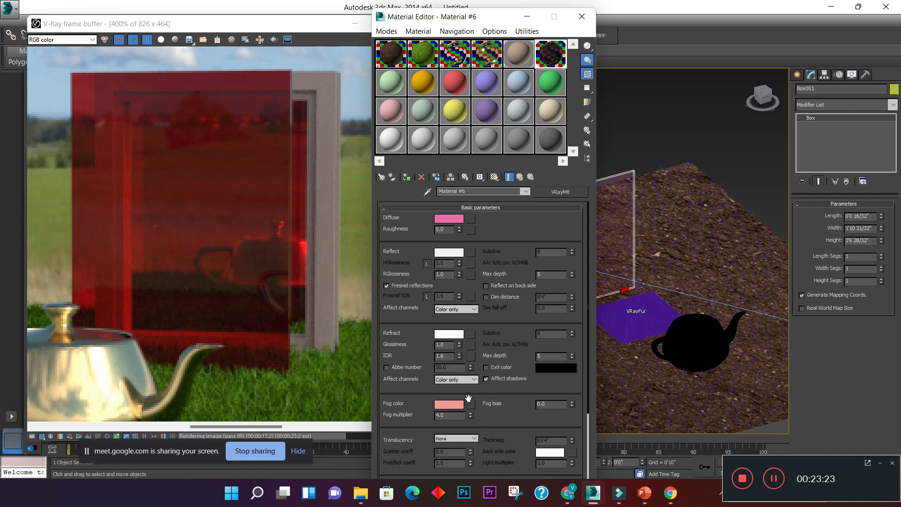
- Set the fog multiplier to 1 and reset the fog color to white
{"action": "double_click", "coordinate": [453, 415]}
{"action": "type", "text": "1"}
{"action": "key", "text": "Return"}
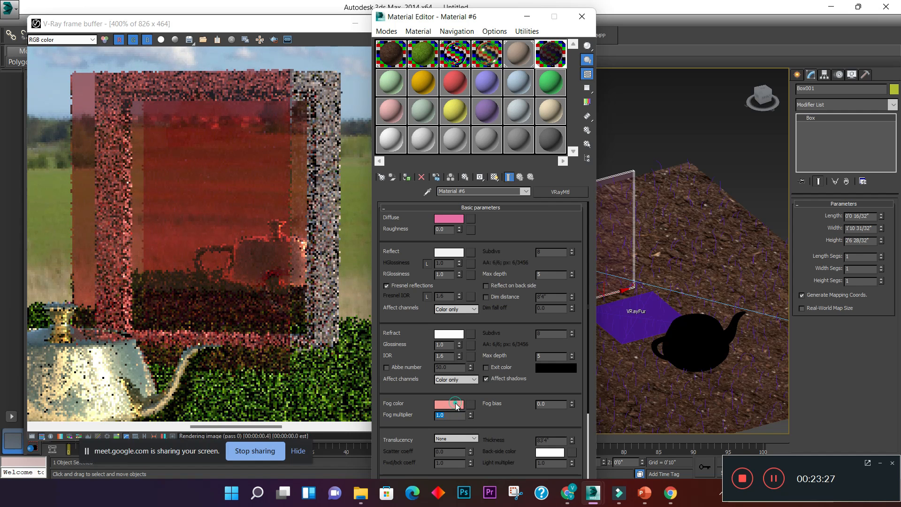
{"action": "left_click", "coordinate": [456, 406]}
{"action": "left_click", "coordinate": [253, 131]}
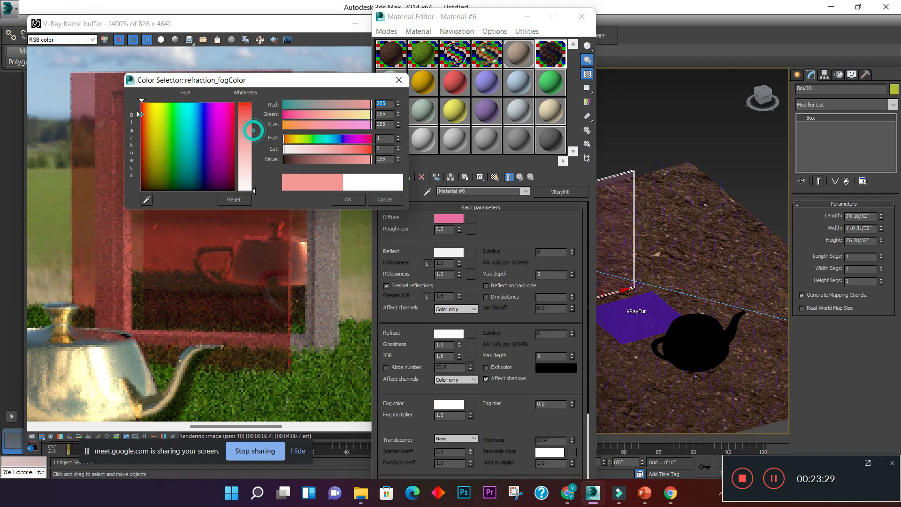
{"action": "left_click", "coordinate": [346, 200]}
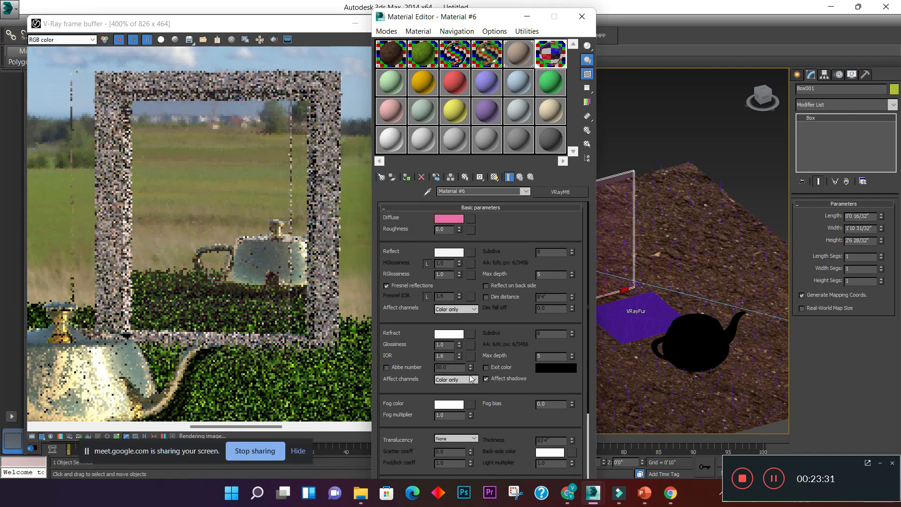
- Assign a Gradient Ramp map to the fog color and set its W angle to 90
{"action": "left_click", "coordinate": [471, 404]}
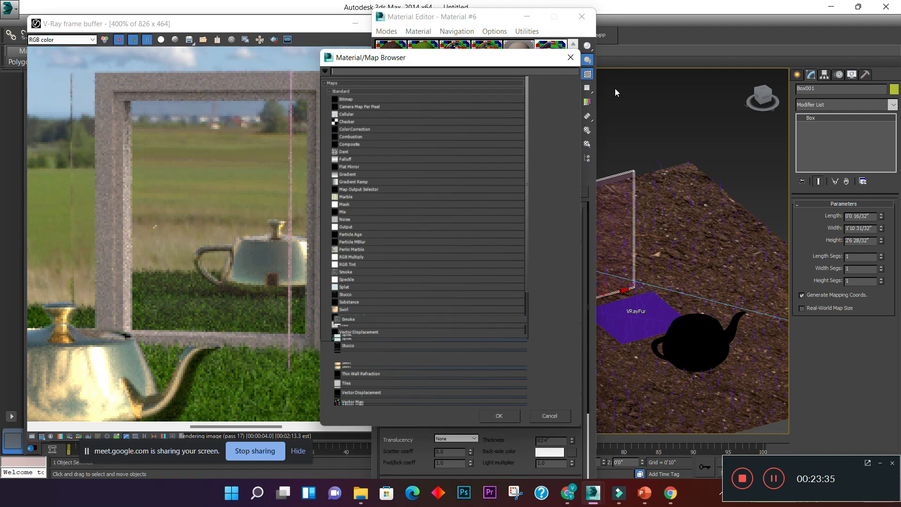
{"action": "left_click", "coordinate": [571, 57]}
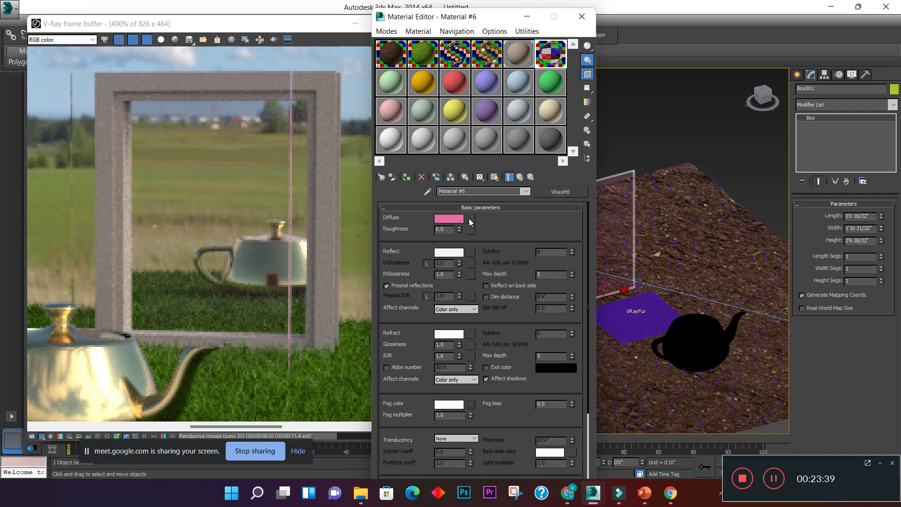
{"action": "left_click", "coordinate": [471, 404]}
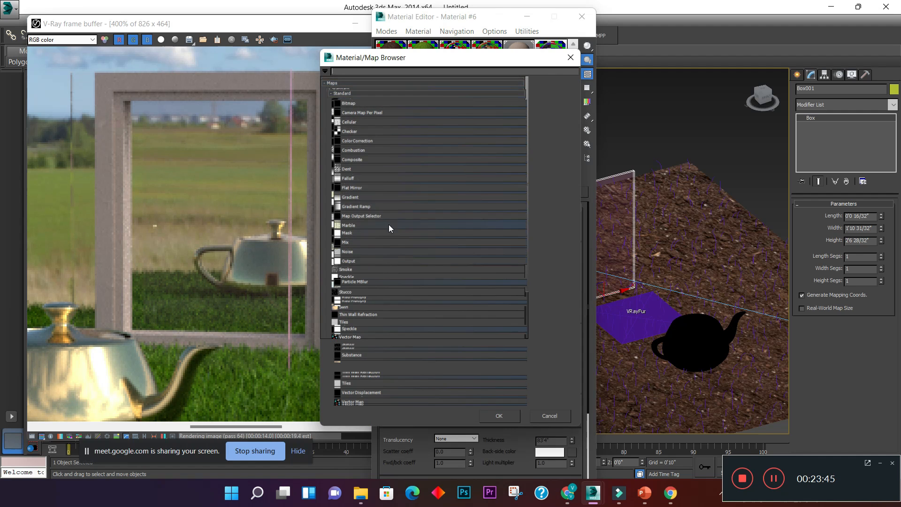
{"action": "left_click", "coordinate": [387, 207]}
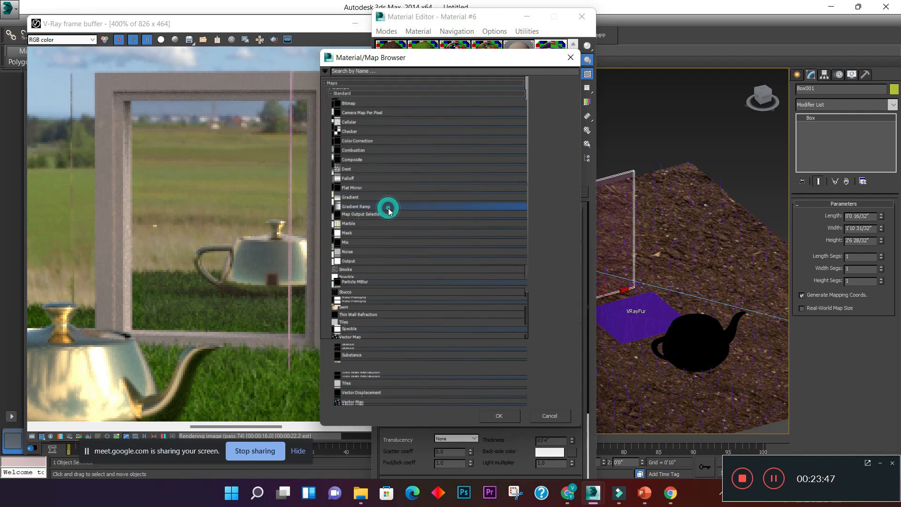
{"action": "double_click", "coordinate": [387, 208]}
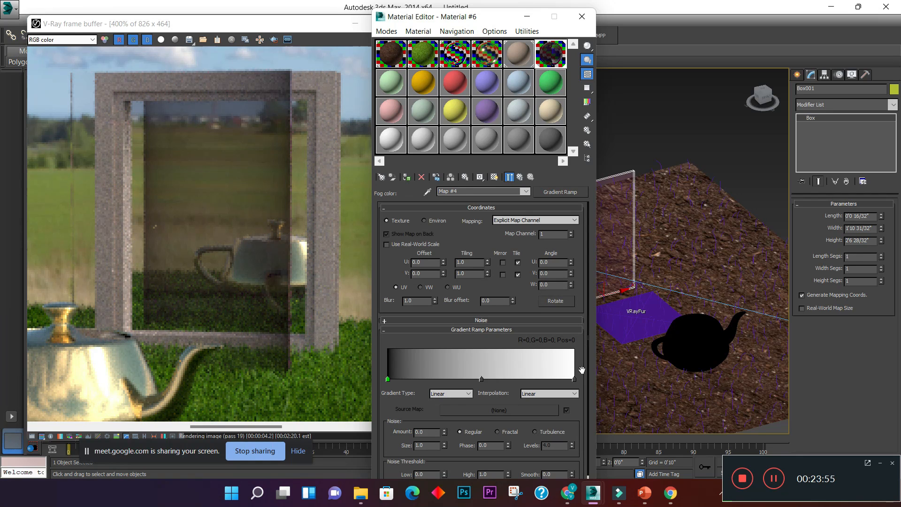
{"action": "left_click", "coordinate": [553, 285]}
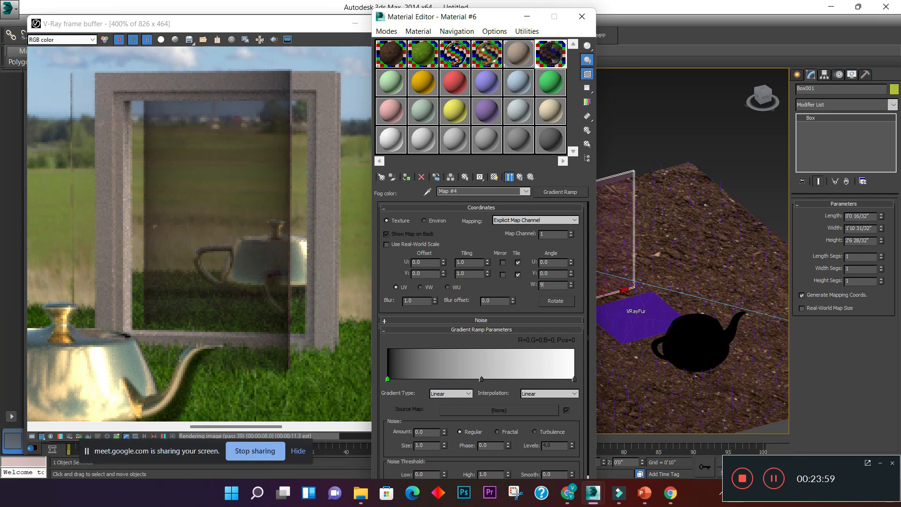
{"action": "key", "text": "Return"}
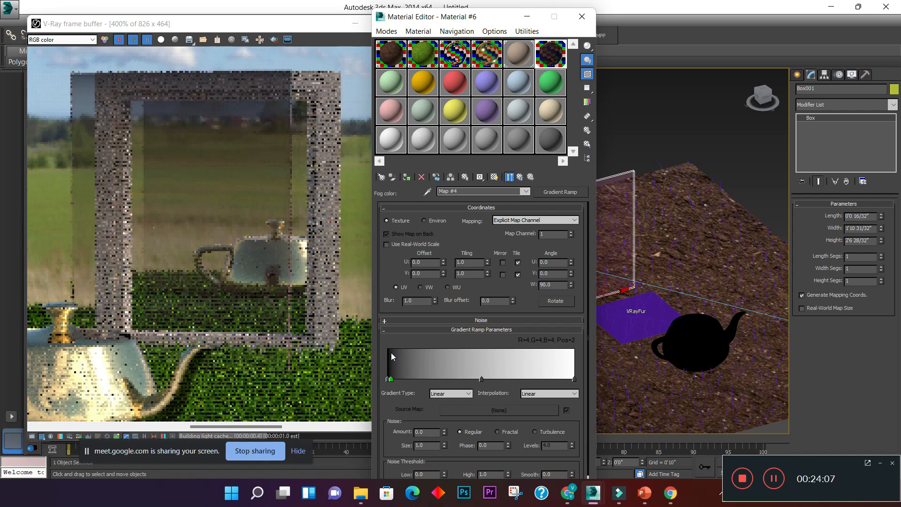
- Add dark flags to the gradient ramp, placing one at position 9 and another at position 21
{"action": "left_click", "coordinate": [391, 379]}
{"action": "left_click_drag", "start_coordinate": [393, 378], "coordinate": [407, 383]}
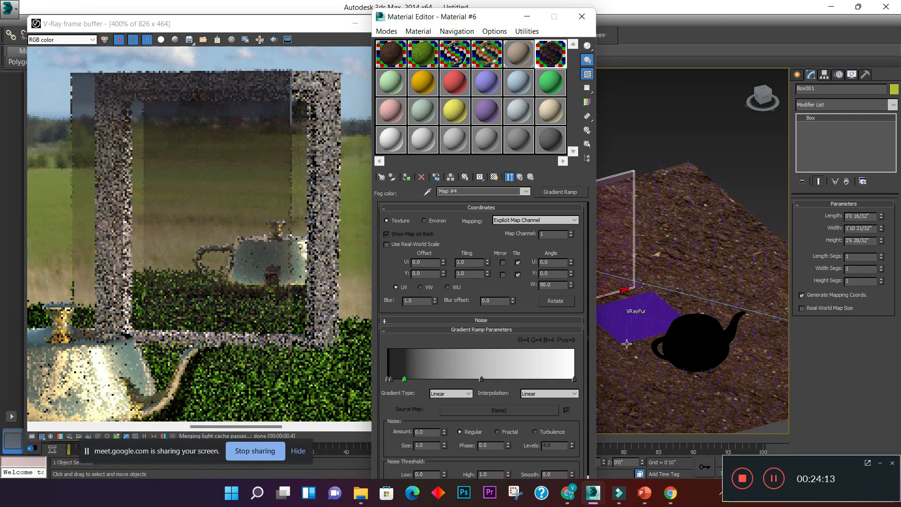
{"action": "left_click", "coordinate": [424, 378]}
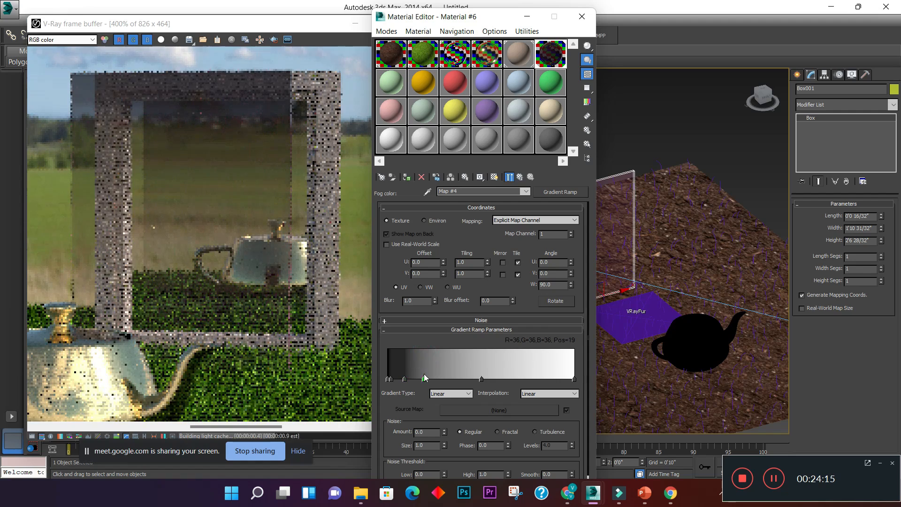
{"action": "left_click_drag", "start_coordinate": [425, 377], "coordinate": [428, 376]}
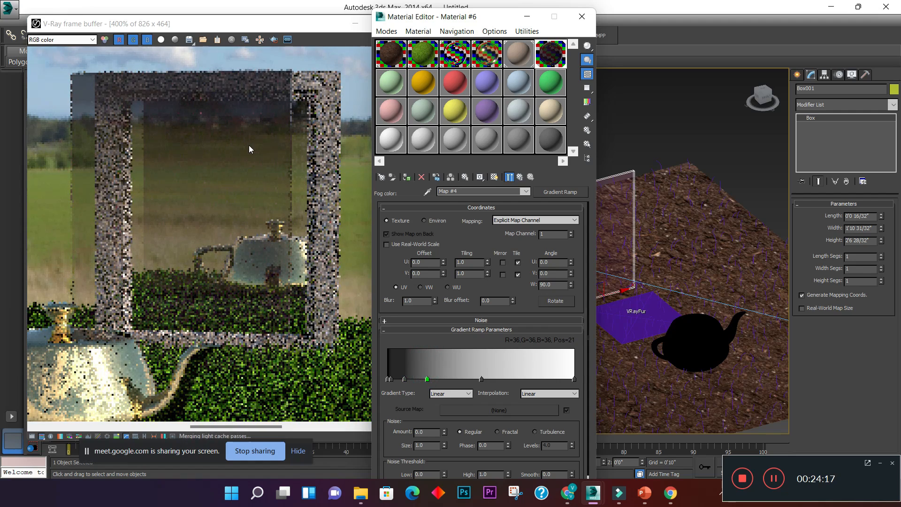
{"action": "left_click", "coordinate": [468, 394]}
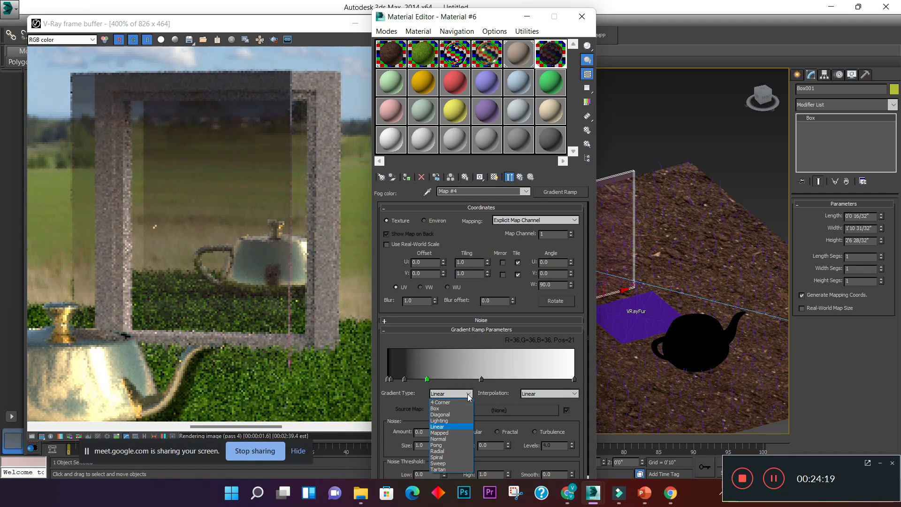
{"action": "left_click", "coordinate": [464, 393]}
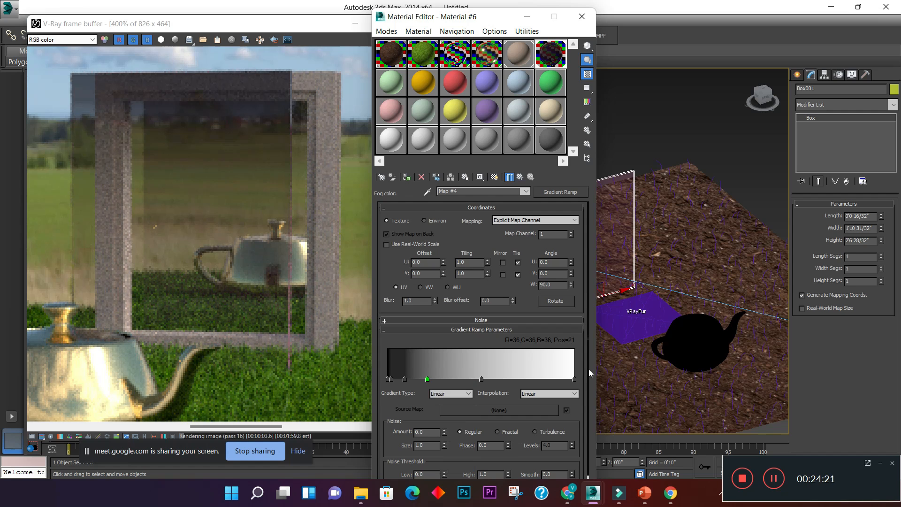
{"action": "left_click_drag", "start_coordinate": [590, 373], "coordinate": [594, 399]}
{"action": "left_click_drag", "start_coordinate": [592, 433], "coordinate": [591, 345]}
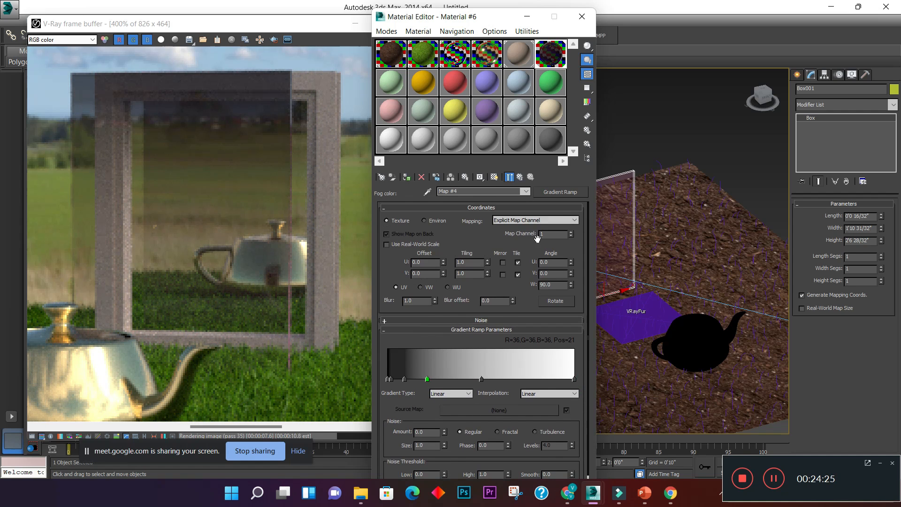
- Return to the Material #6 parameters, set the fog color to orange with hue 8 and saturation 216, and uncover the render
{"action": "left_click_drag", "start_coordinate": [435, 21], "coordinate": [206, 13]}
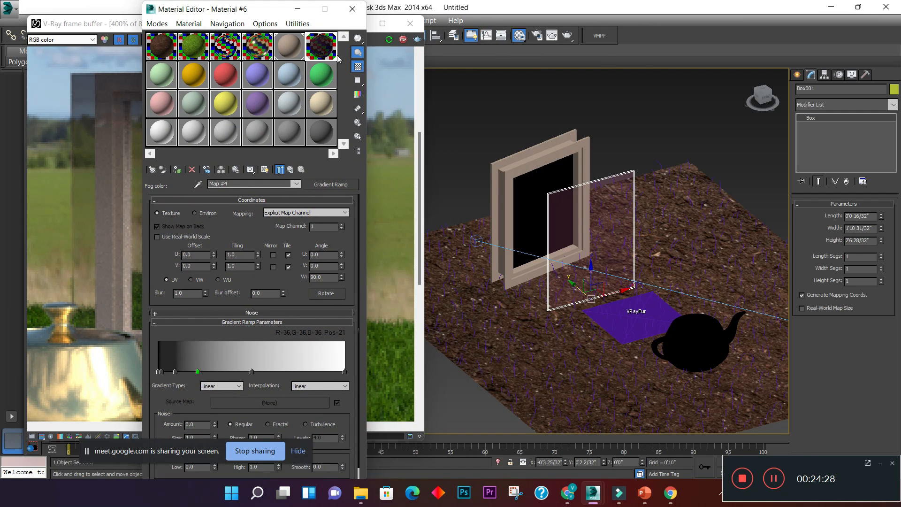
{"action": "left_click", "coordinate": [292, 170]}
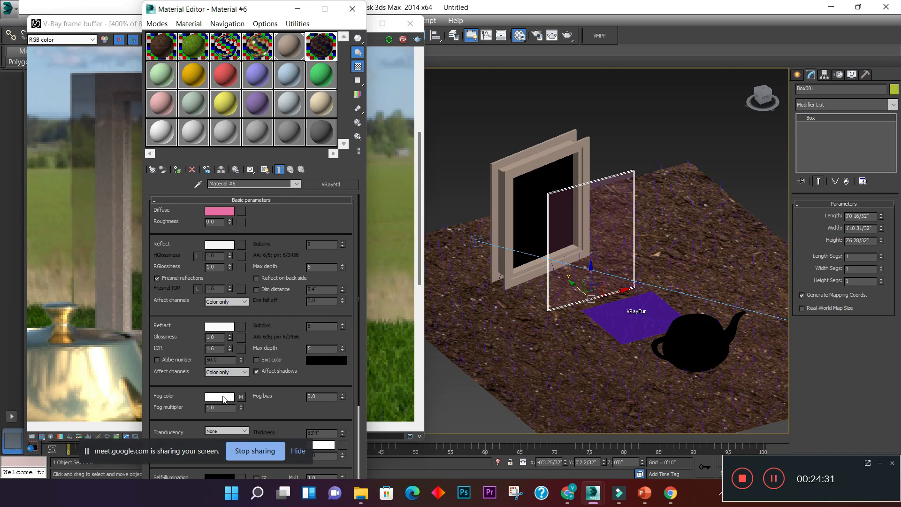
{"action": "left_click", "coordinate": [223, 397]}
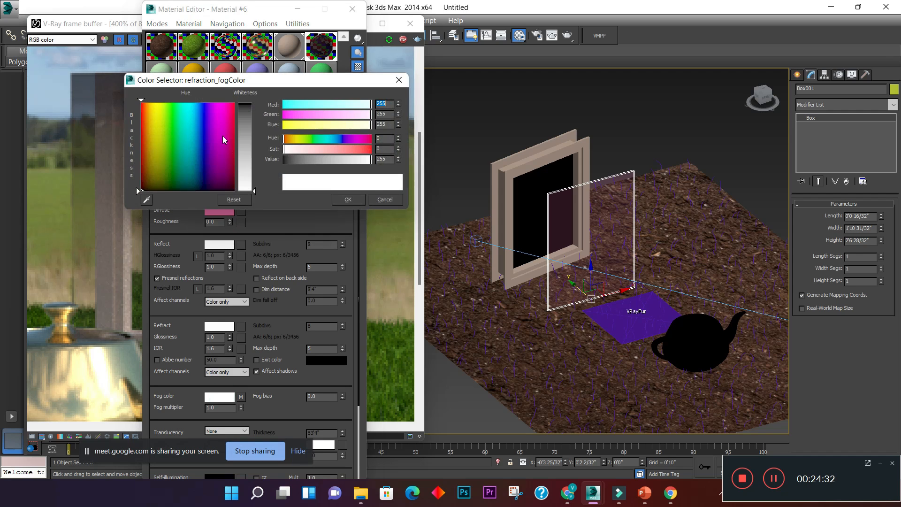
{"action": "left_click", "coordinate": [143, 117]}
{"action": "left_click", "coordinate": [357, 149]}
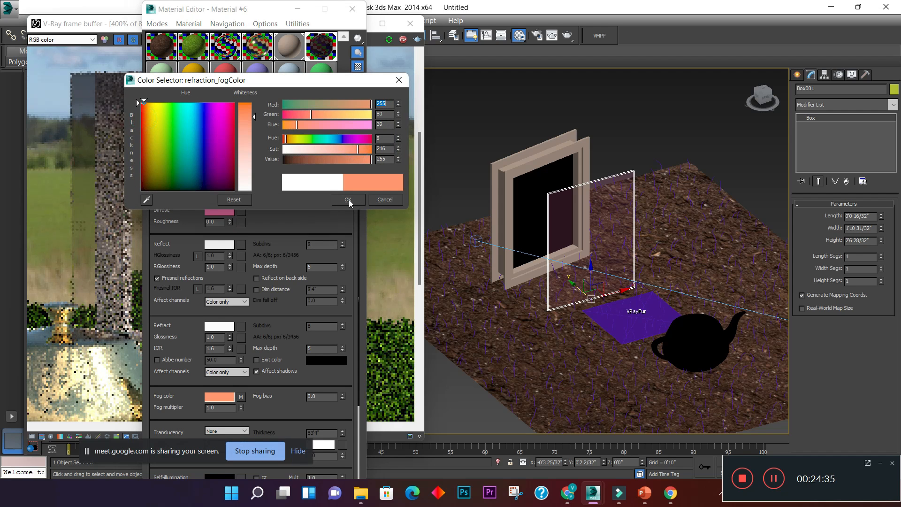
{"action": "left_click", "coordinate": [348, 199]}
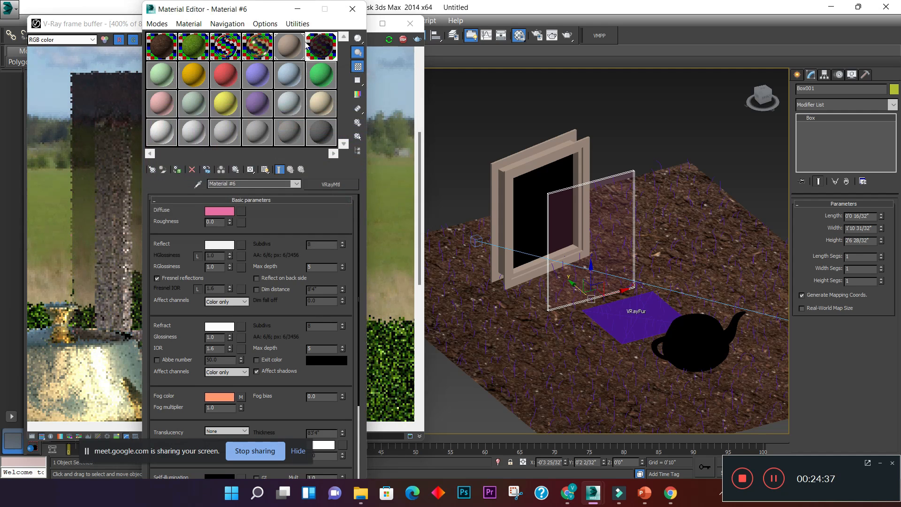
{"action": "left_click_drag", "start_coordinate": [265, 10], "coordinate": [580, 15]}
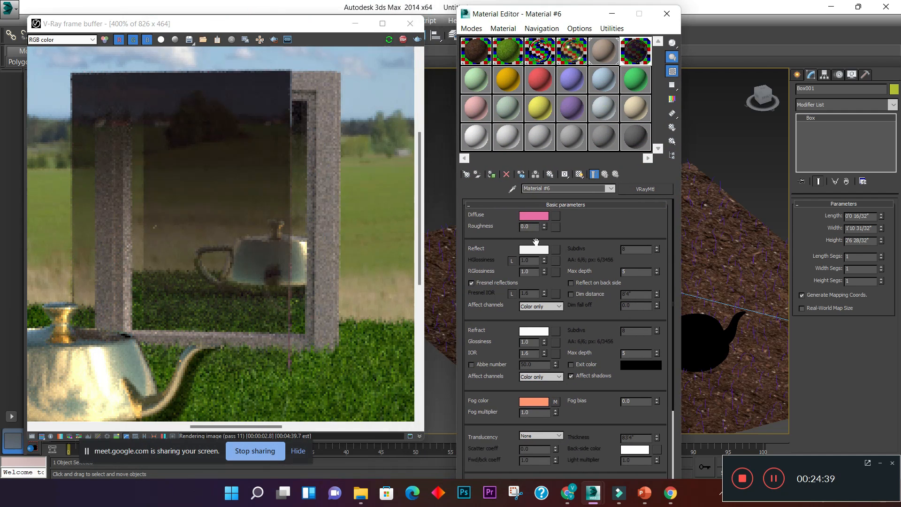
- Open the Gradient Ramp in the fog color of Material #6 and set its interpolation to Solid
{"action": "left_click", "coordinate": [555, 402]}
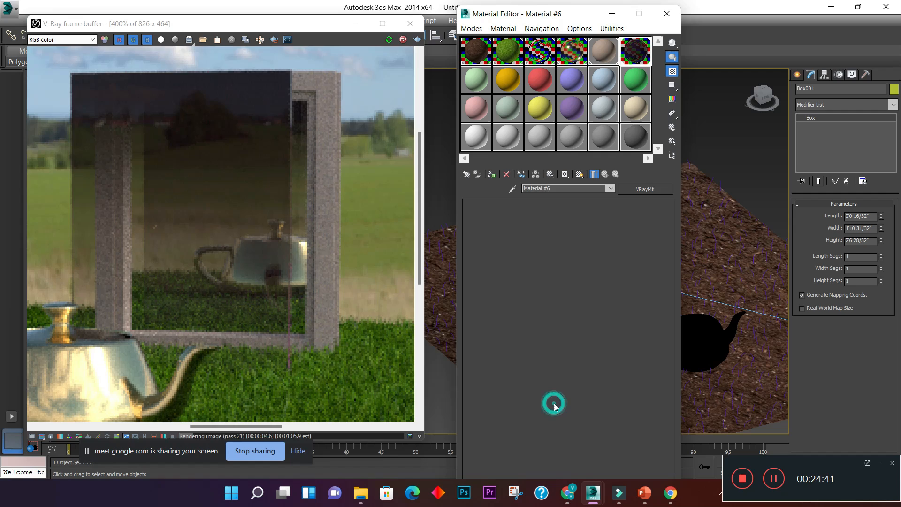
{"action": "left_click", "coordinate": [659, 376]}
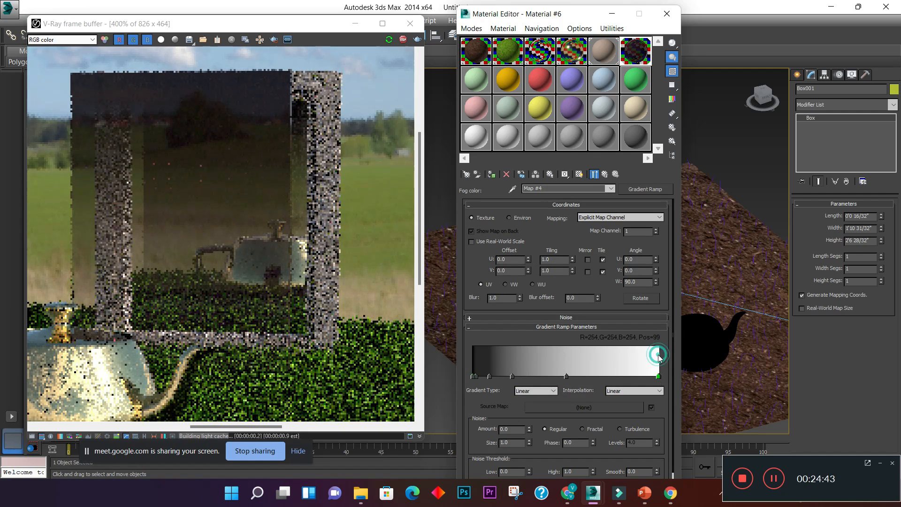
{"action": "left_click", "coordinate": [655, 393]}
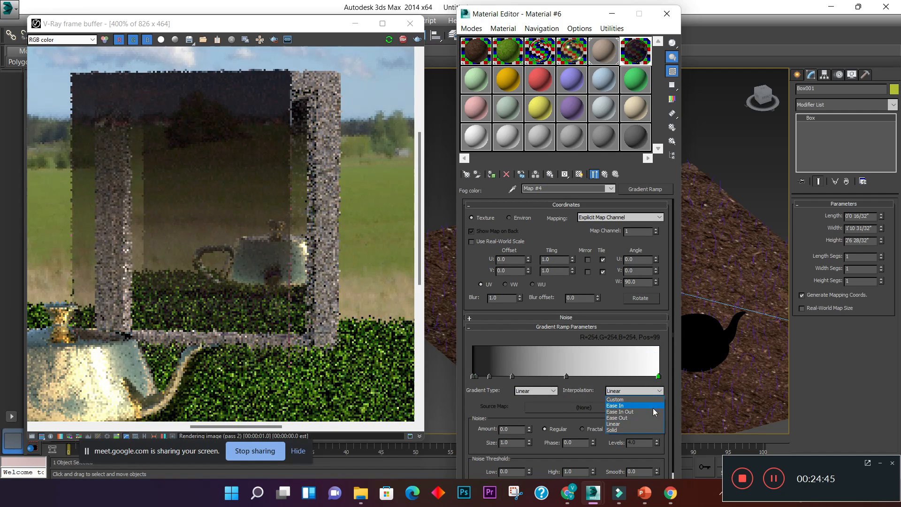
{"action": "left_click", "coordinate": [647, 429]}
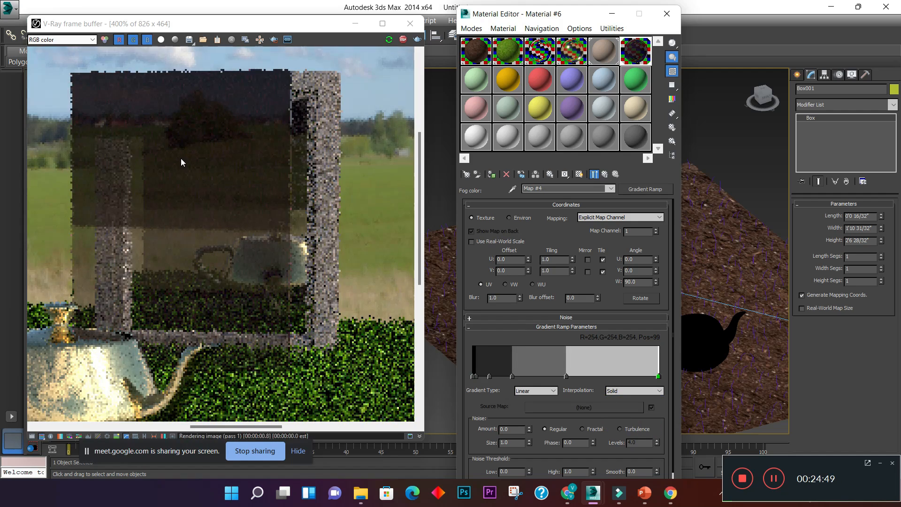
{"action": "scroll", "coordinate": [181, 159], "scroll_direction": "down", "scroll_amount": 3}
{"action": "scroll", "coordinate": [218, 215], "scroll_direction": "up", "scroll_amount": 3}
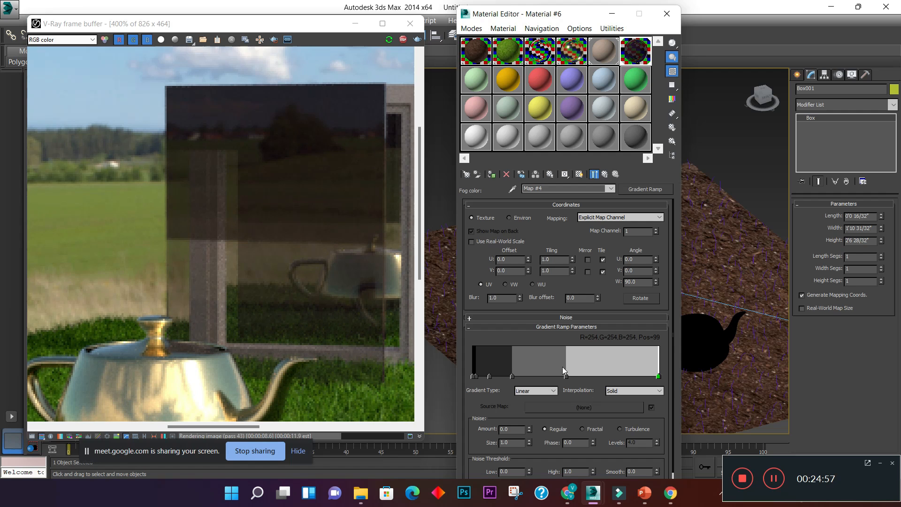
- Add flags to the solid gradient ramp between the dark band and the middle, placing a gray one at position 26
{"action": "left_click", "coordinate": [542, 376]}
{"action": "left_click_drag", "start_coordinate": [568, 376], "coordinate": [522, 379]}
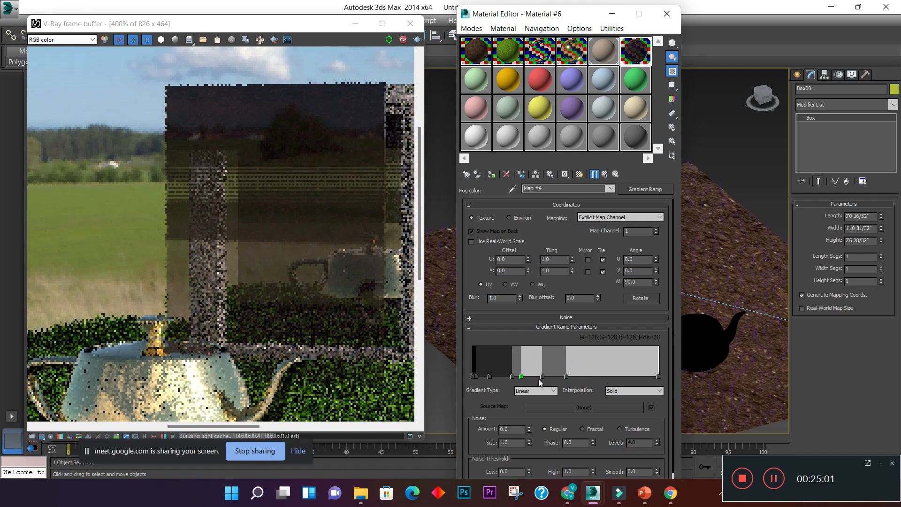
{"action": "left_click", "coordinate": [281, 176]}
{"action": "scroll", "coordinate": [281, 176], "scroll_direction": "down", "scroll_amount": 1}
{"action": "scroll", "coordinate": [287, 158], "scroll_direction": "up", "scroll_amount": 1}
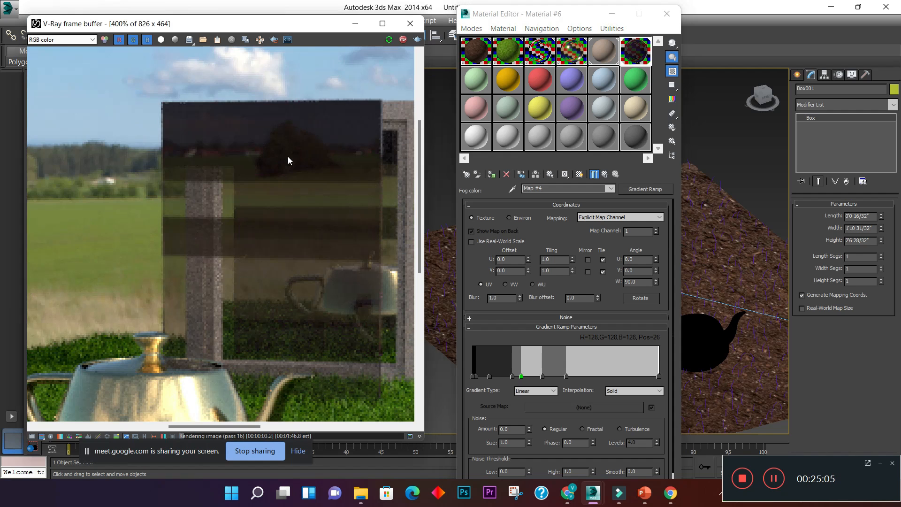
- Reposition the middle gray flag of the gradient ramp, first to position 69 and finally to position 42
{"action": "left_click_drag", "start_coordinate": [568, 378], "coordinate": [601, 373]}
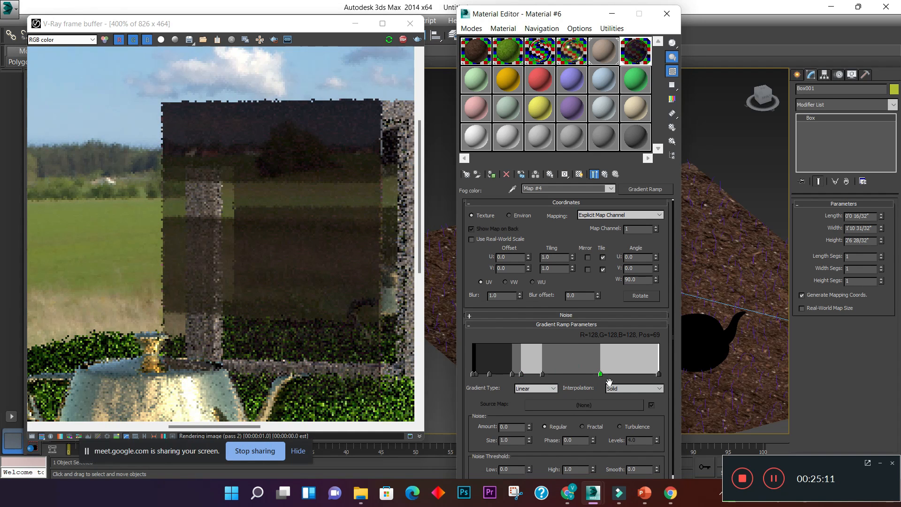
{"action": "left_click_drag", "start_coordinate": [601, 377], "coordinate": [552, 376]}
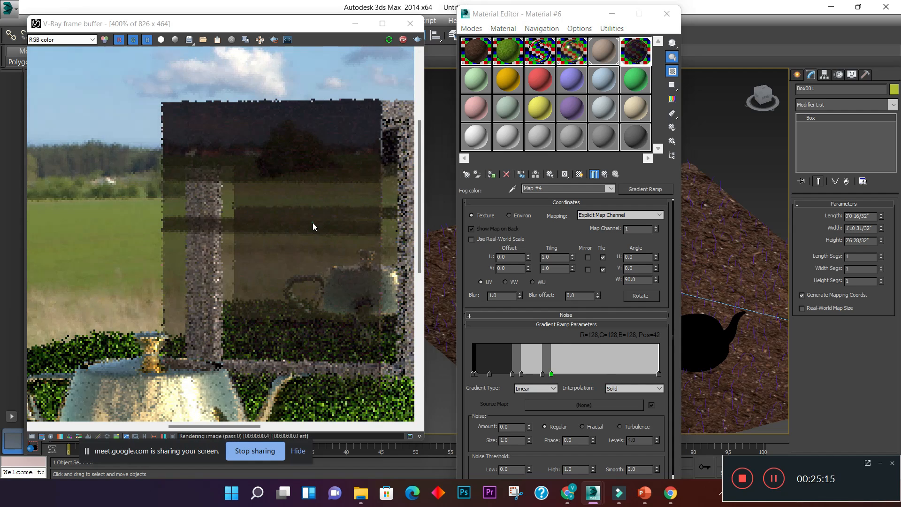
{"action": "scroll", "coordinate": [277, 224], "scroll_direction": "down", "scroll_amount": 1}
{"action": "scroll", "coordinate": [293, 209], "scroll_direction": "up", "scroll_amount": 1}
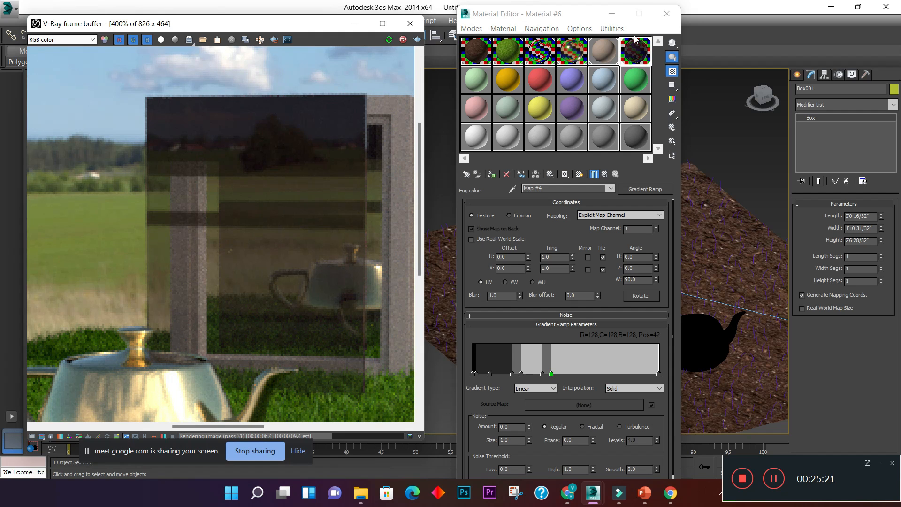
- Select the Material #7 sample and change its diffuse color to red
{"action": "left_click", "coordinate": [481, 82]}
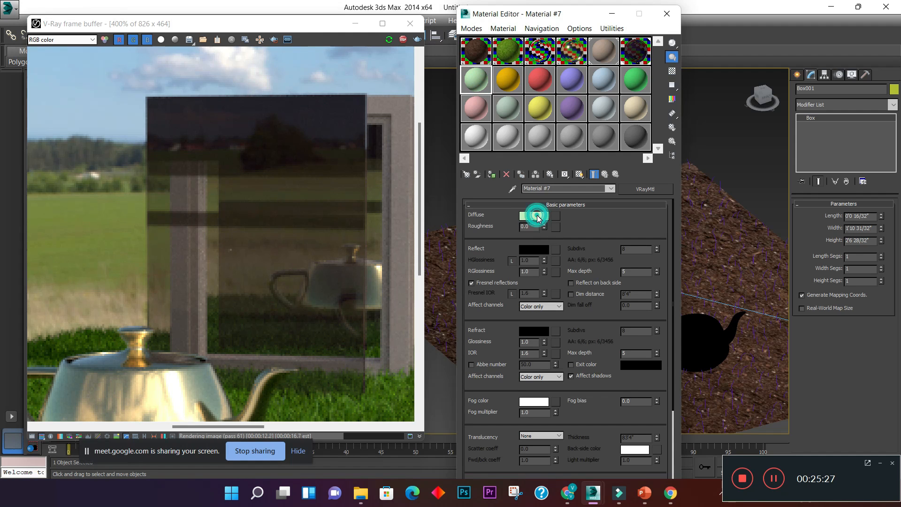
{"action": "left_click", "coordinate": [533, 216]}
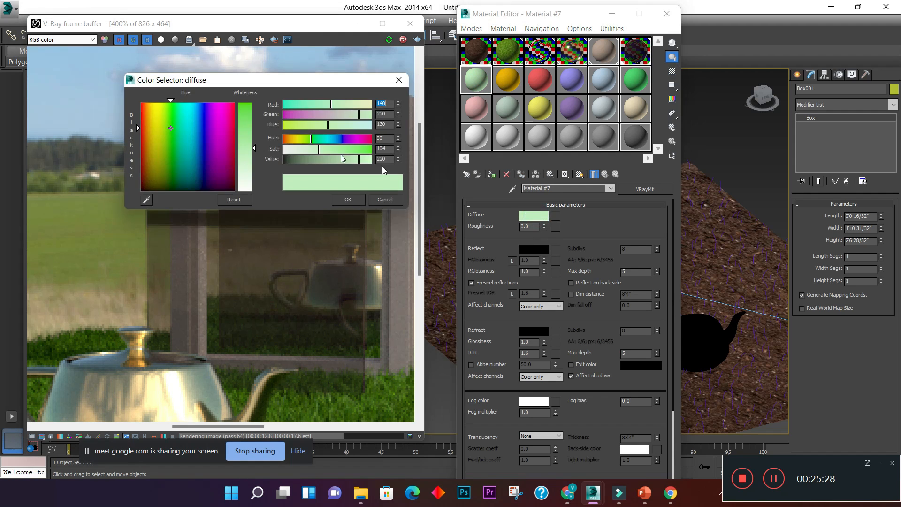
{"action": "left_click", "coordinate": [145, 150]}
{"action": "left_click", "coordinate": [365, 149]}
{"action": "left_click", "coordinate": [371, 138]}
{"action": "left_click", "coordinate": [349, 199]}
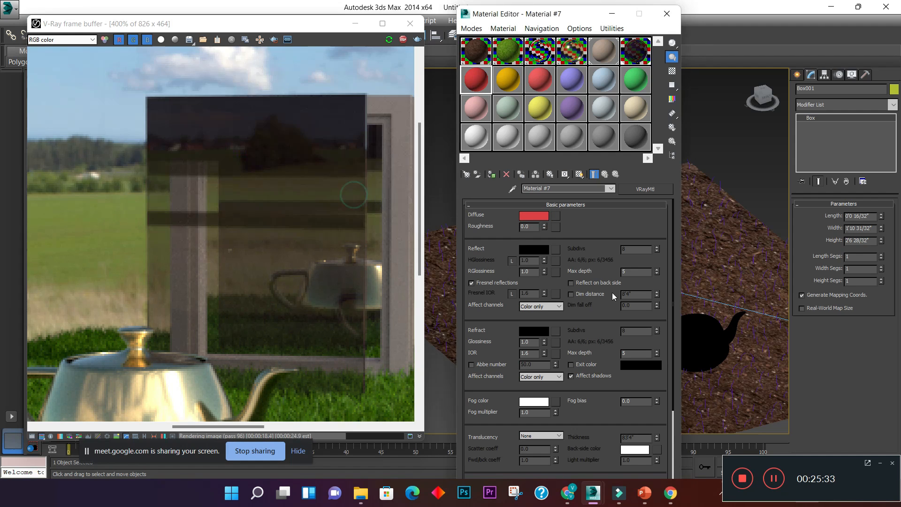
- Assign a Gradient Ramp map to the fog color of Material #7
{"action": "left_click", "coordinate": [556, 402]}
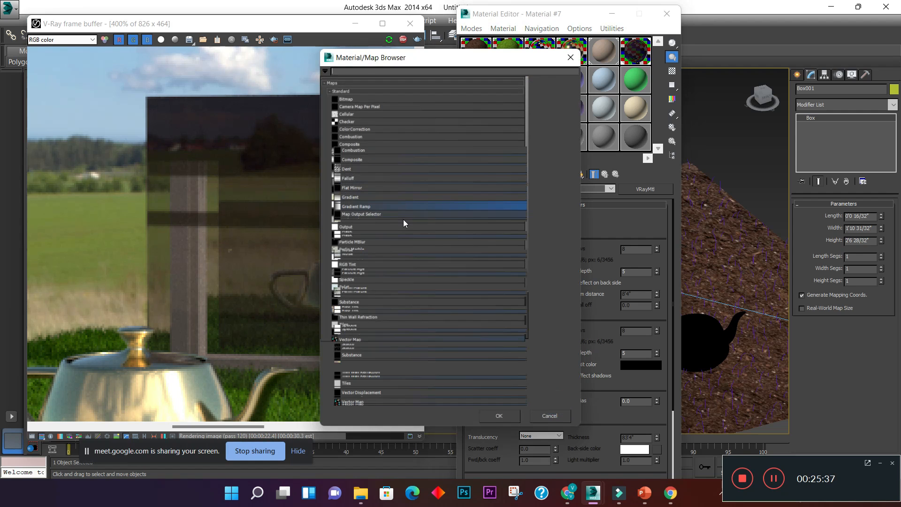
{"action": "double_click", "coordinate": [394, 208]}
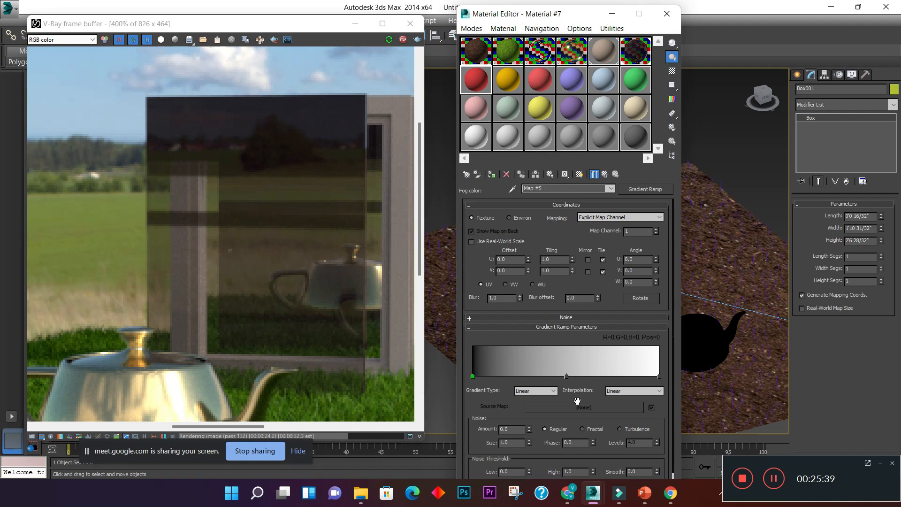
{"action": "left_click", "coordinate": [478, 327]}
{"action": "left_click", "coordinate": [477, 327]}
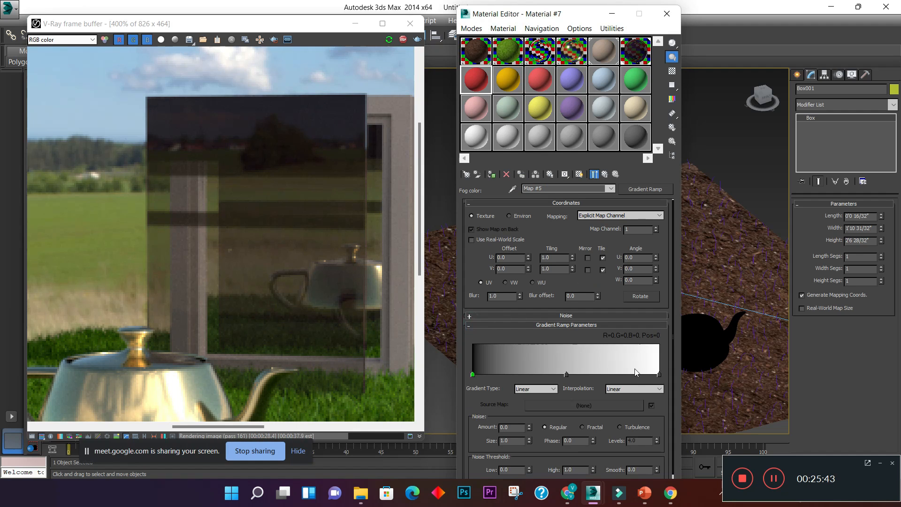
- Add two flags to the new gradient ramp, one at position 20, and color its start flag red with a red value of 204
{"action": "scroll", "coordinate": [619, 354], "scroll_direction": "down", "scroll_amount": 1}
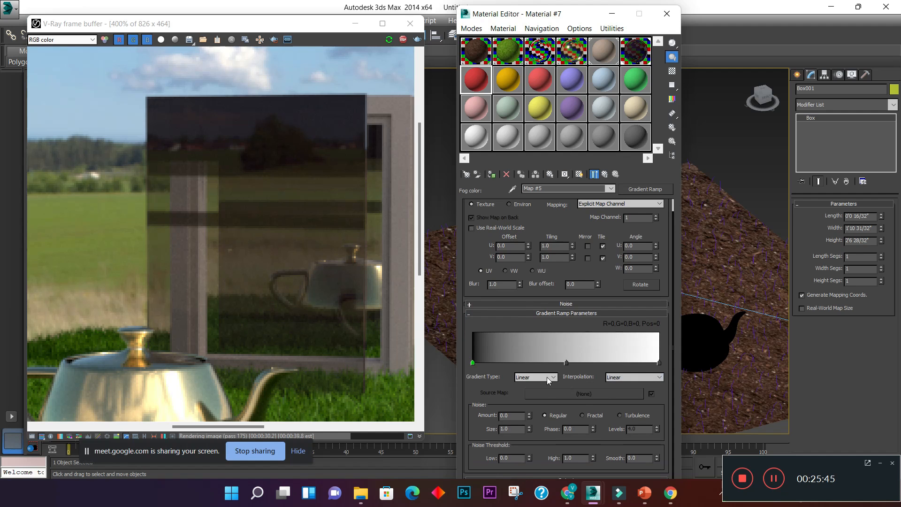
{"action": "left_click", "coordinate": [539, 339]}
{"action": "double_click", "coordinate": [510, 362]}
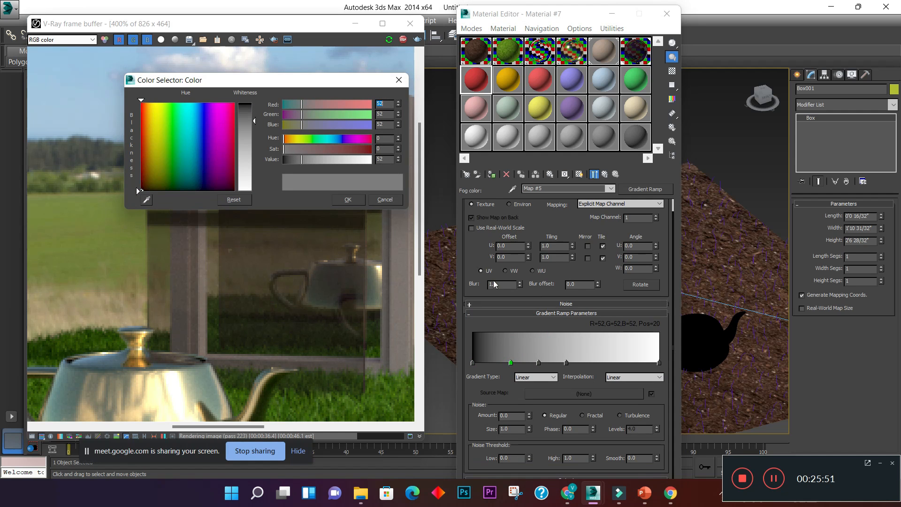
{"action": "left_click", "coordinate": [474, 363]}
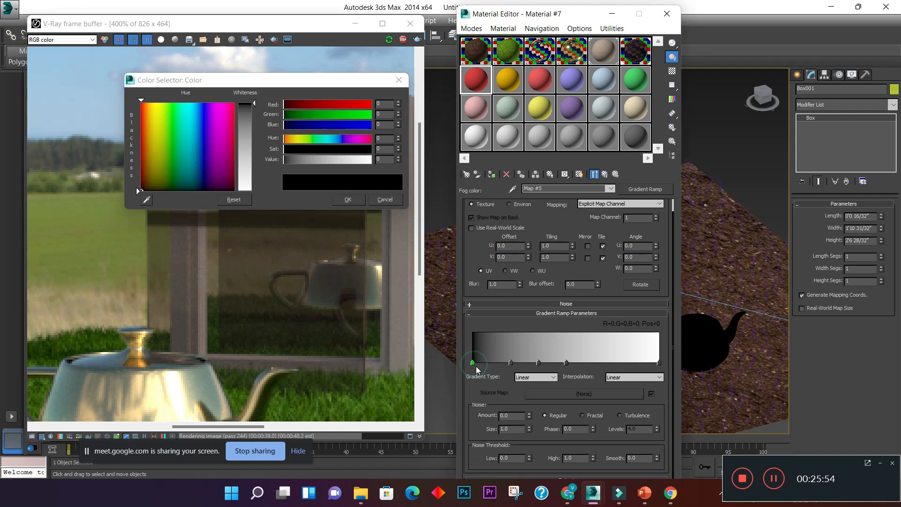
{"action": "left_click", "coordinate": [353, 107]}
{"action": "left_click", "coordinate": [347, 200]}
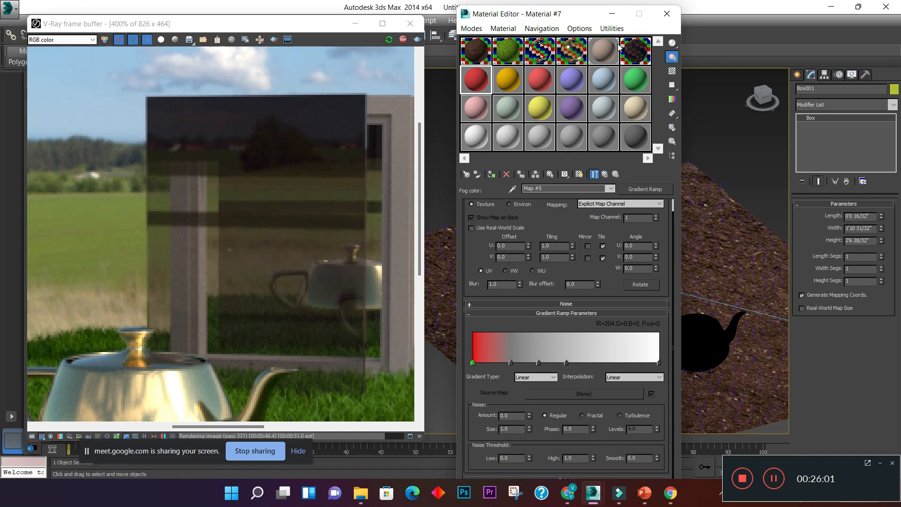
- Return to the Gradient Ramp of Material #6 and color its start flag orange with red 231, green 60 and blue 0
{"action": "left_click", "coordinate": [635, 50]}
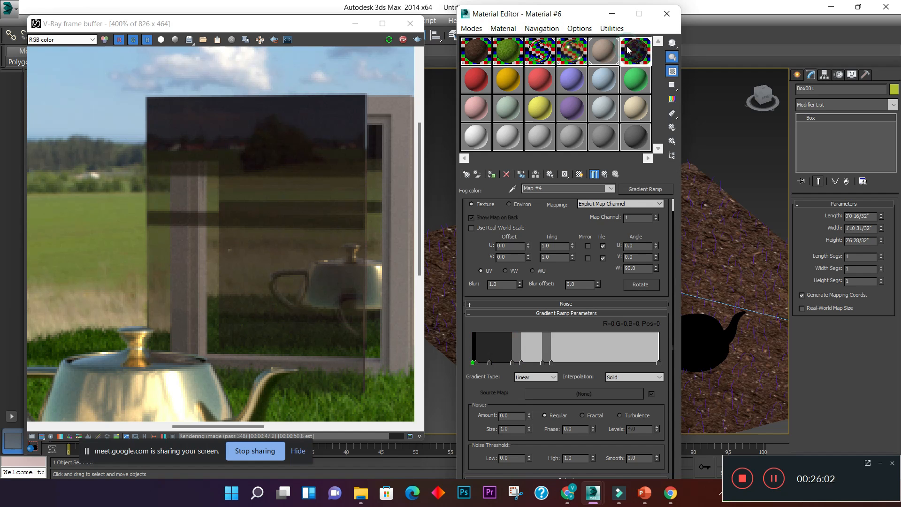
{"action": "double_click", "coordinate": [473, 363]}
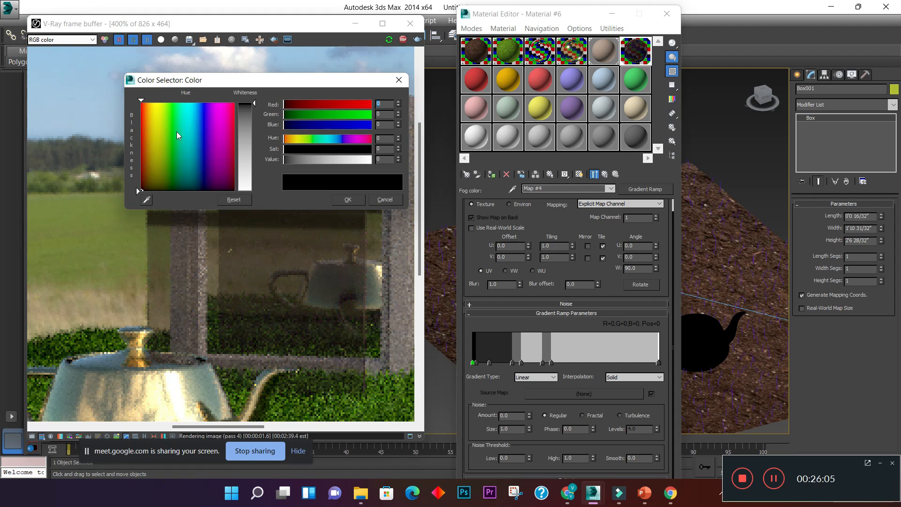
{"action": "left_click", "coordinate": [145, 124]}
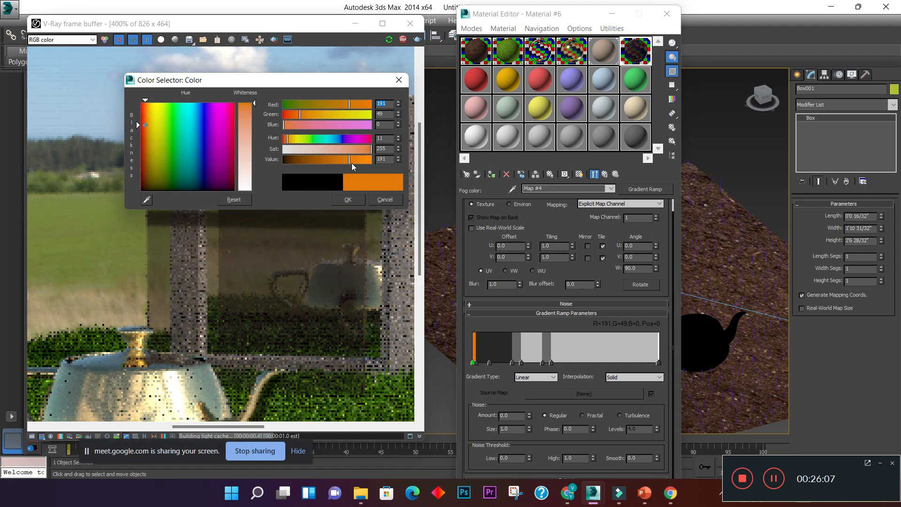
{"action": "left_click_drag", "start_coordinate": [350, 161], "coordinate": [363, 160]}
{"action": "left_click", "coordinate": [358, 200]}
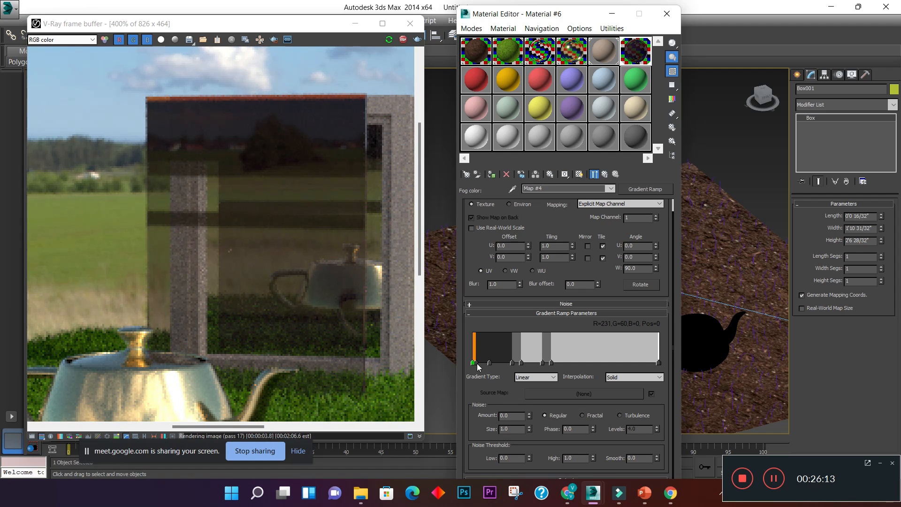
- Widen the orange start band by placing a dark flag at position 8, and add an orange flag at position 18
{"action": "left_click_drag", "start_coordinate": [490, 362], "coordinate": [508, 363]}
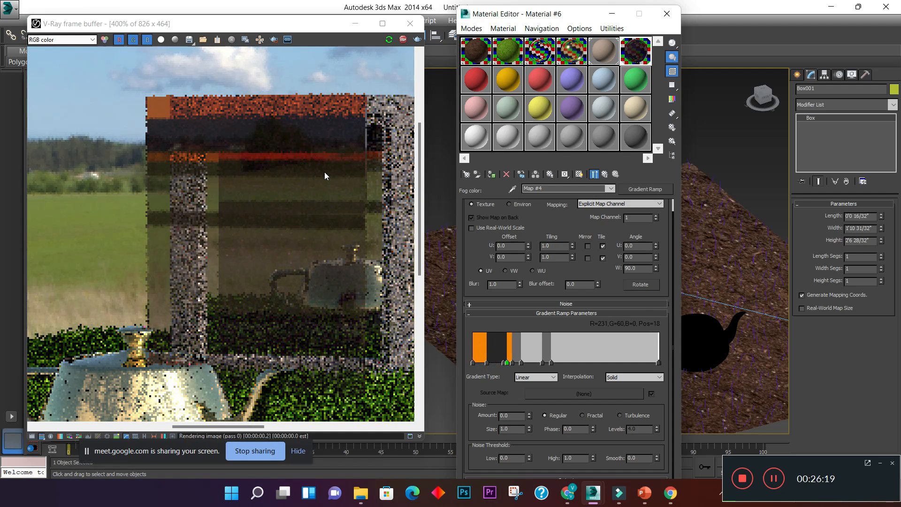
{"action": "left_click", "coordinate": [277, 169]}
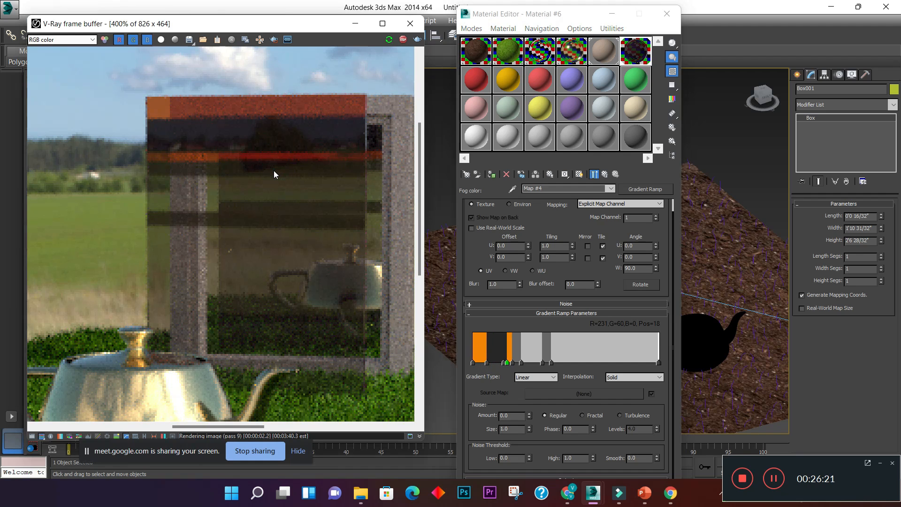
{"action": "scroll", "coordinate": [274, 173], "scroll_direction": "down", "scroll_amount": 1}
{"action": "scroll", "coordinate": [286, 153], "scroll_direction": "up", "scroll_amount": 2}
{"action": "scroll", "coordinate": [286, 153], "scroll_direction": "down", "scroll_amount": 1}
{"action": "scroll", "coordinate": [288, 156], "scroll_direction": "down", "scroll_amount": 1}
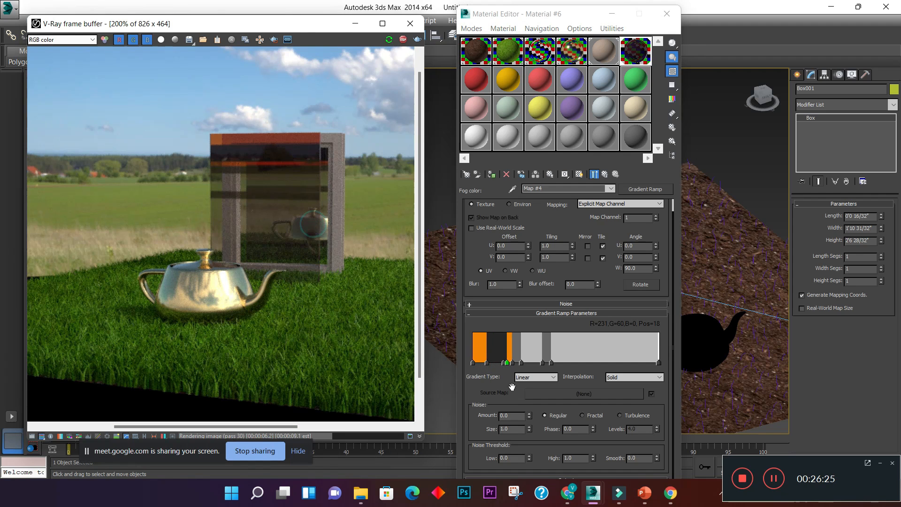
- Delete the ramp flags at positions 15, 18 and 17, and move the dark flag beside the orange band to position 44
{"action": "left_click", "coordinate": [502, 363]}
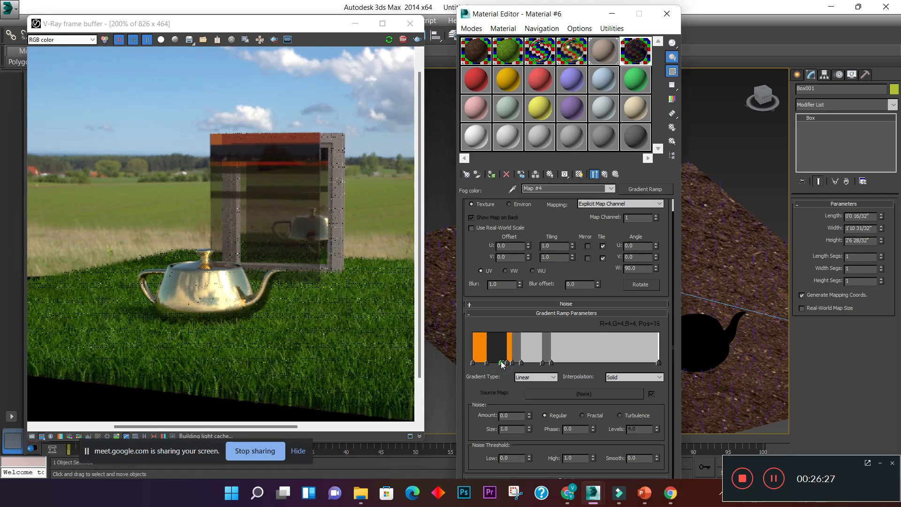
{"action": "right_click", "coordinate": [502, 363]}
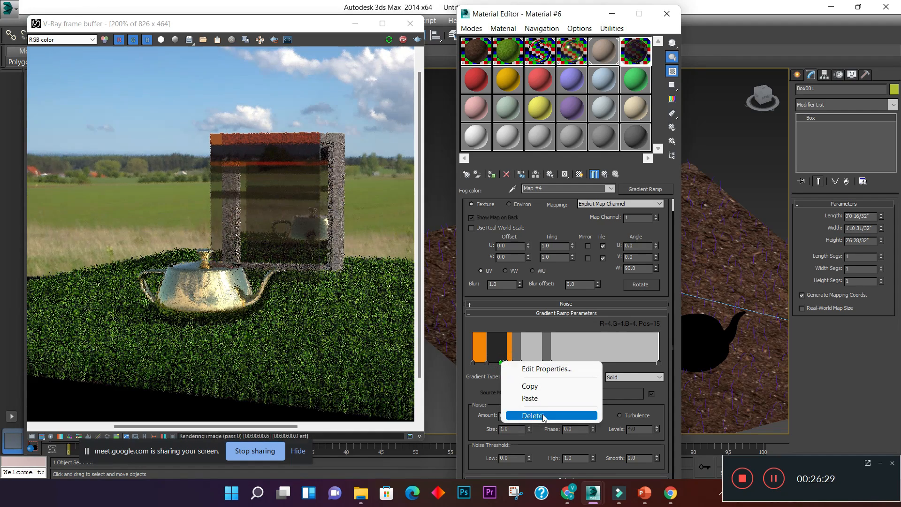
{"action": "left_click", "coordinate": [528, 415]}
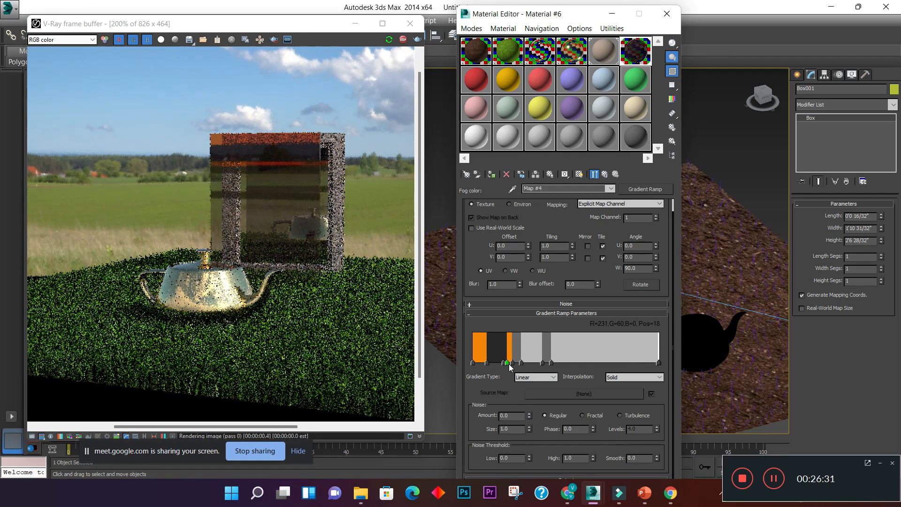
{"action": "right_click", "coordinate": [508, 364]}
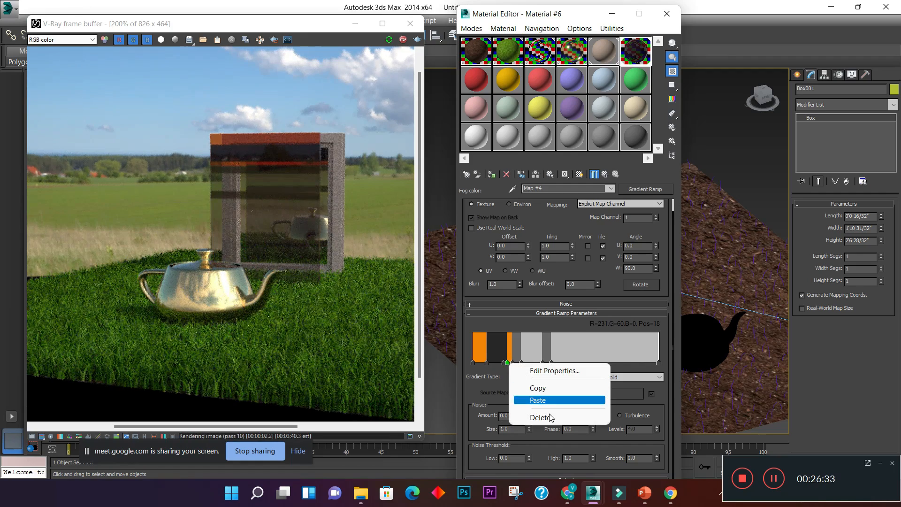
{"action": "left_click", "coordinate": [545, 415]}
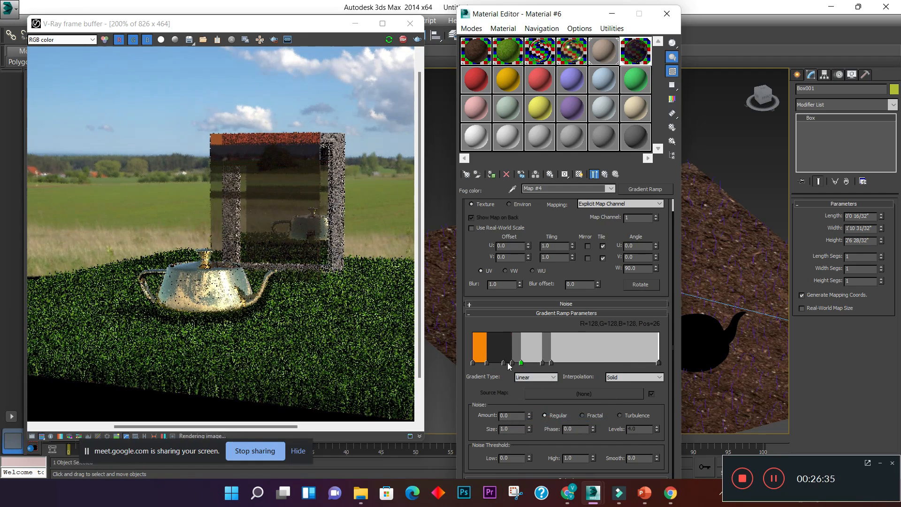
{"action": "right_click", "coordinate": [503, 363]}
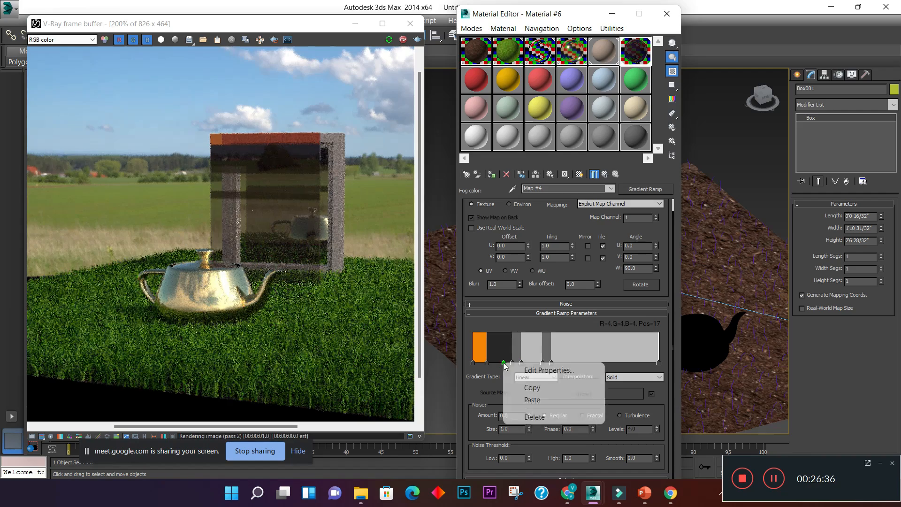
{"action": "left_click", "coordinate": [527, 417]}
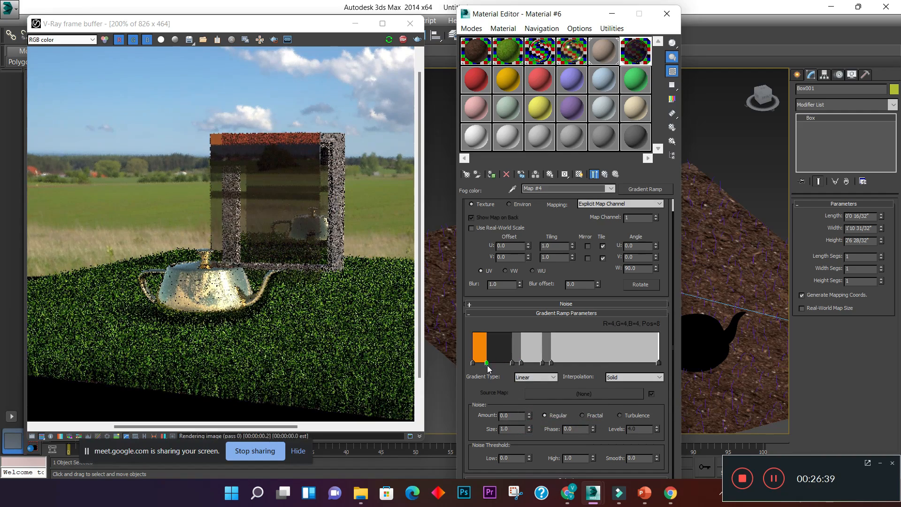
{"action": "left_click_drag", "start_coordinate": [487, 363], "coordinate": [559, 364]}
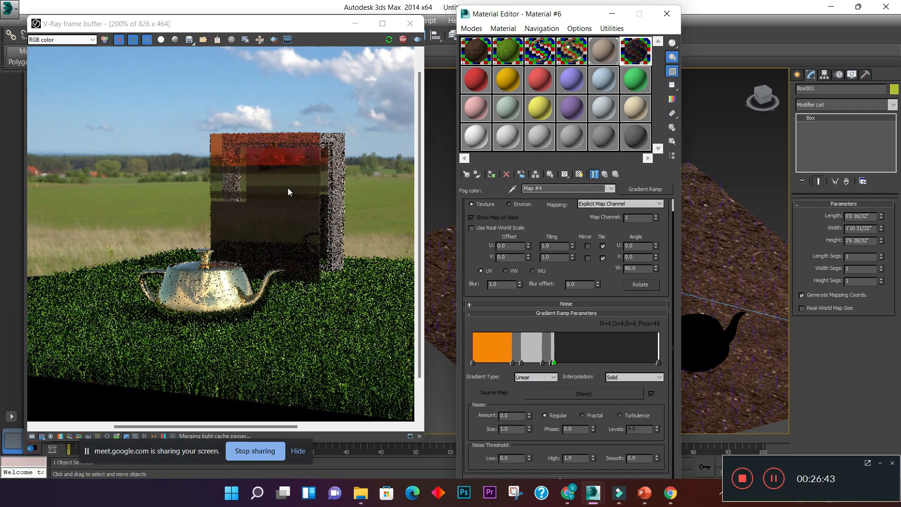
- Examine the colored bands on the rendered glass panel at close range
{"action": "scroll", "coordinate": [261, 170], "scroll_direction": "up", "scroll_amount": 4}
{"action": "scroll", "coordinate": [260, 181], "scroll_direction": "down", "scroll_amount": 4}
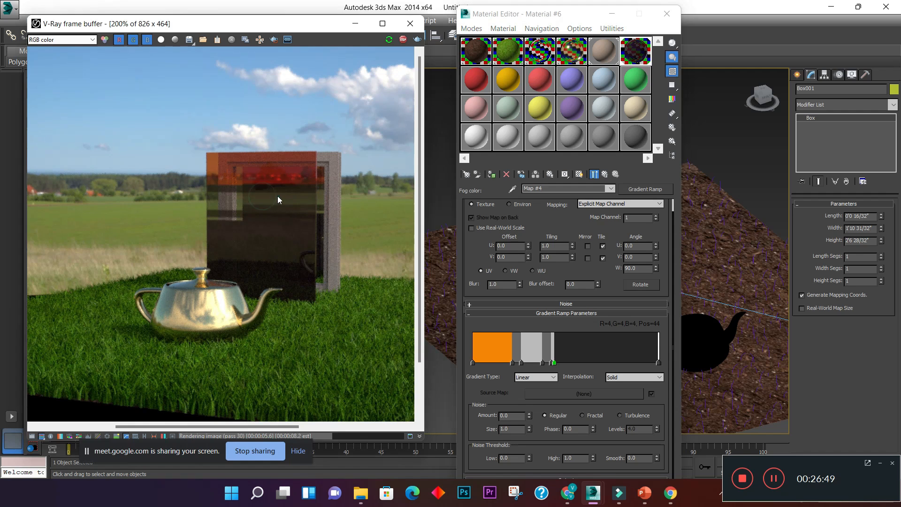
{"action": "scroll", "coordinate": [276, 193], "scroll_direction": "up", "scroll_amount": 2}
{"action": "scroll", "coordinate": [278, 186], "scroll_direction": "down", "scroll_amount": 1}
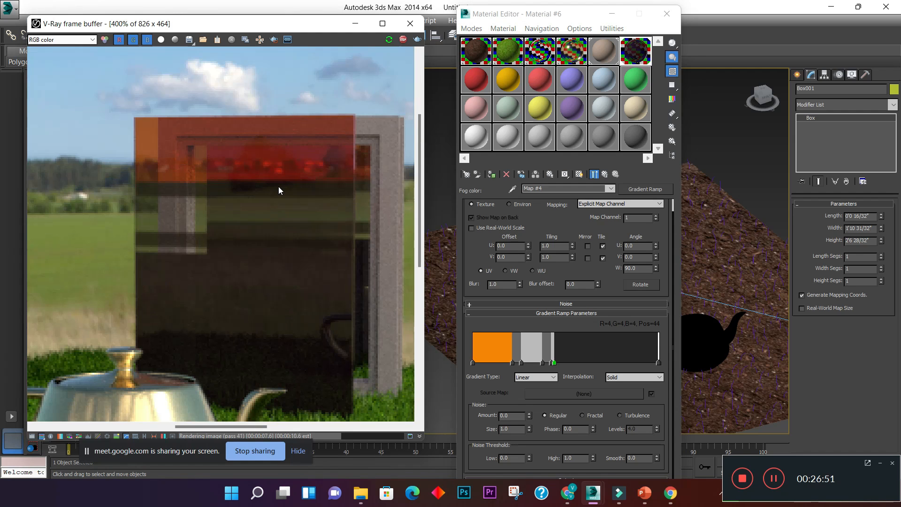
{"action": "scroll", "coordinate": [278, 190], "scroll_direction": "down", "scroll_amount": 1}
{"action": "scroll", "coordinate": [291, 185], "scroll_direction": "up", "scroll_amount": 2}
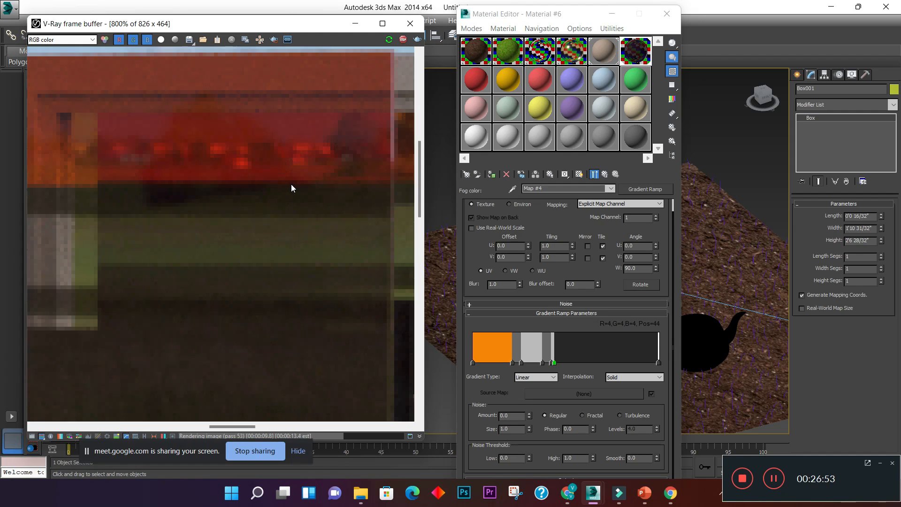
{"action": "scroll", "coordinate": [291, 186], "scroll_direction": "down", "scroll_amount": 1}
- Leave the Gradient Ramp of Material #6 and select the red Material #7 sample
{"action": "left_click_drag", "start_coordinate": [564, 13], "coordinate": [335, 9]}
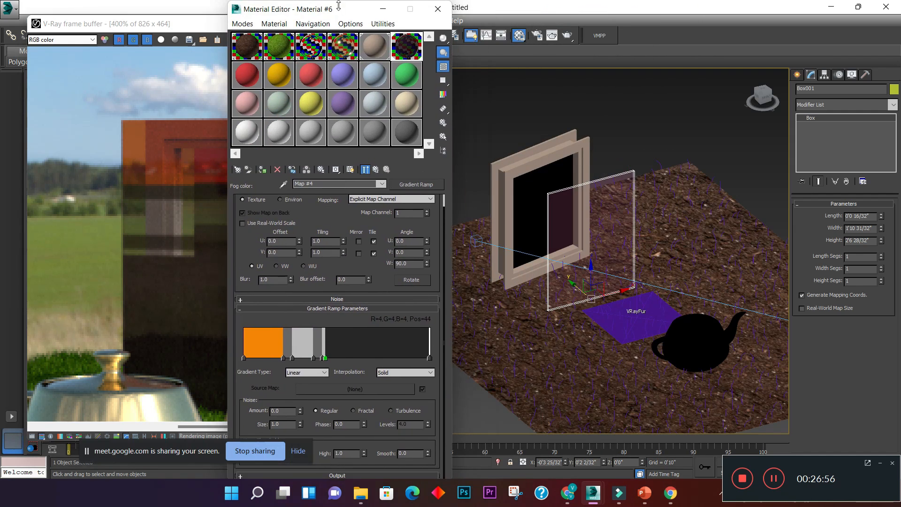
{"action": "left_click", "coordinate": [376, 170]}
{"action": "left_click", "coordinate": [256, 80]}
{"action": "left_click_drag", "start_coordinate": [328, 16], "coordinate": [413, 21]}
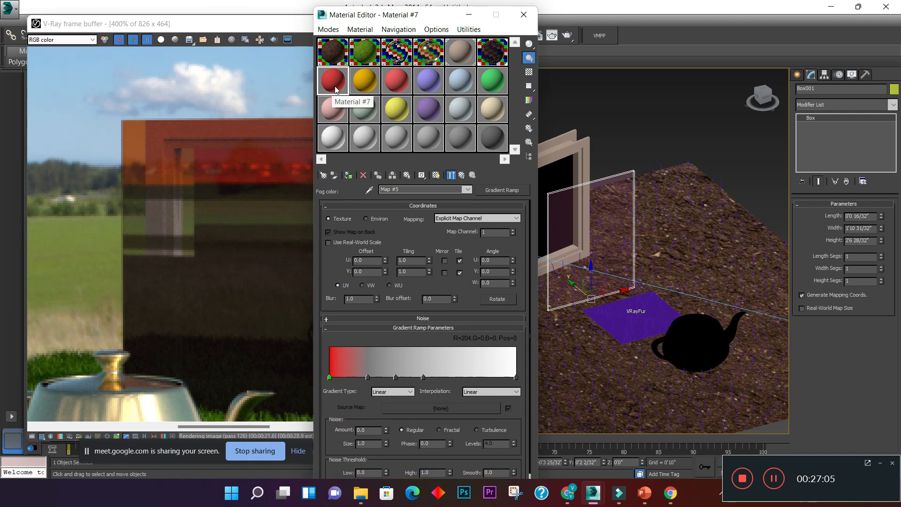
- Switch to Chrome and search Google Images for "glass texture"
{"action": "left_click", "coordinate": [662, 498]}
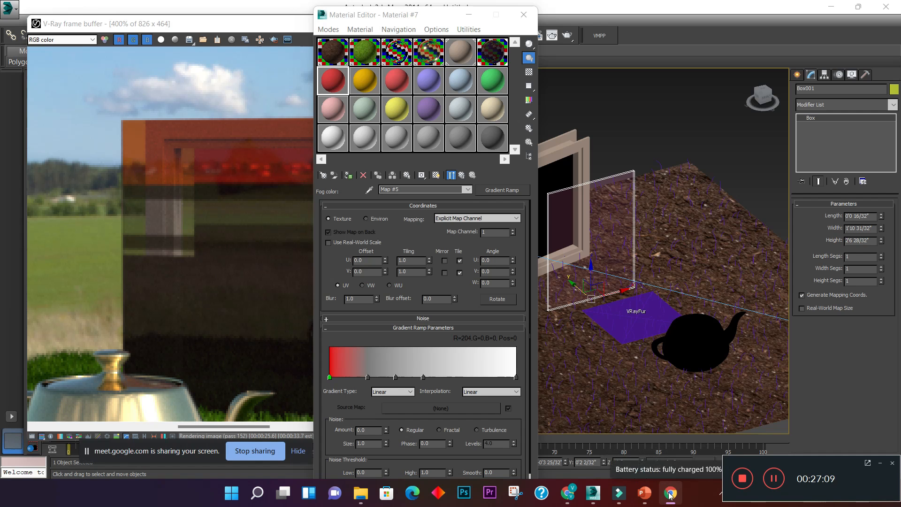
{"action": "left_click", "coordinate": [568, 493]}
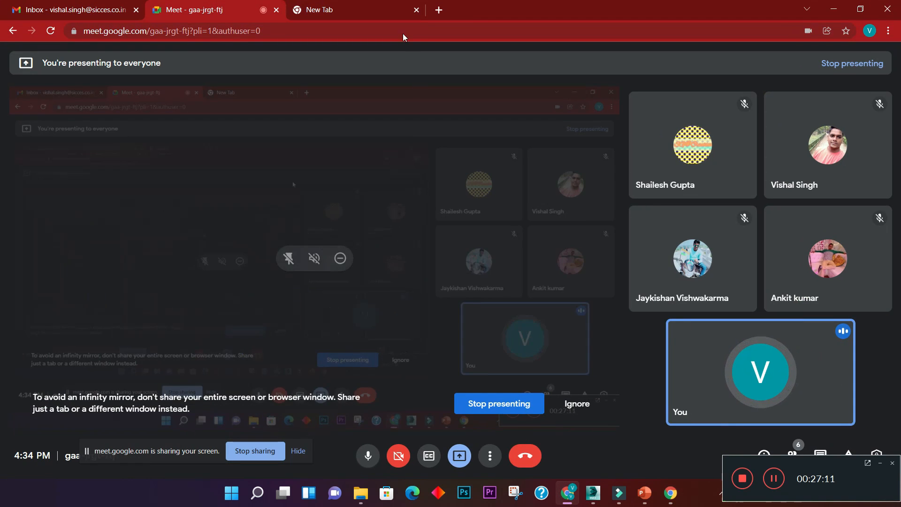
{"action": "left_click", "coordinate": [378, 12]}
{"action": "left_click", "coordinate": [388, 250]}
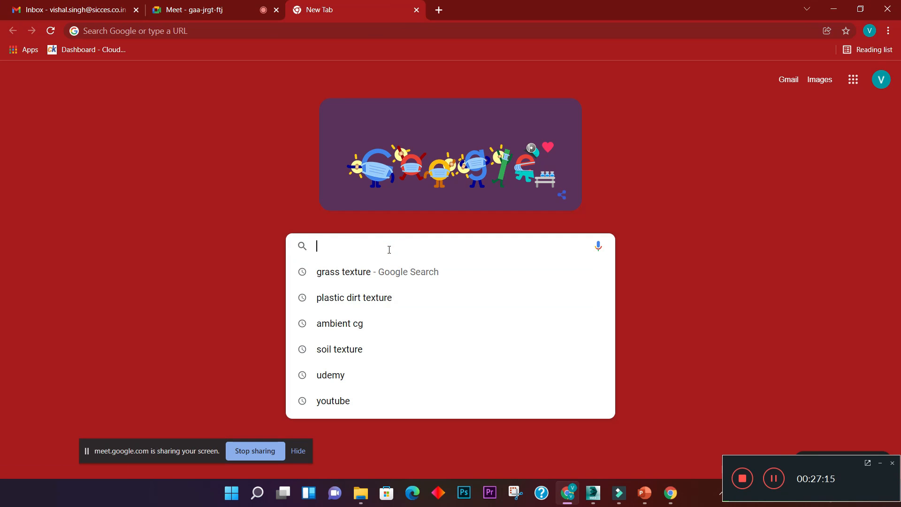
{"action": "type", "text": "glas"}
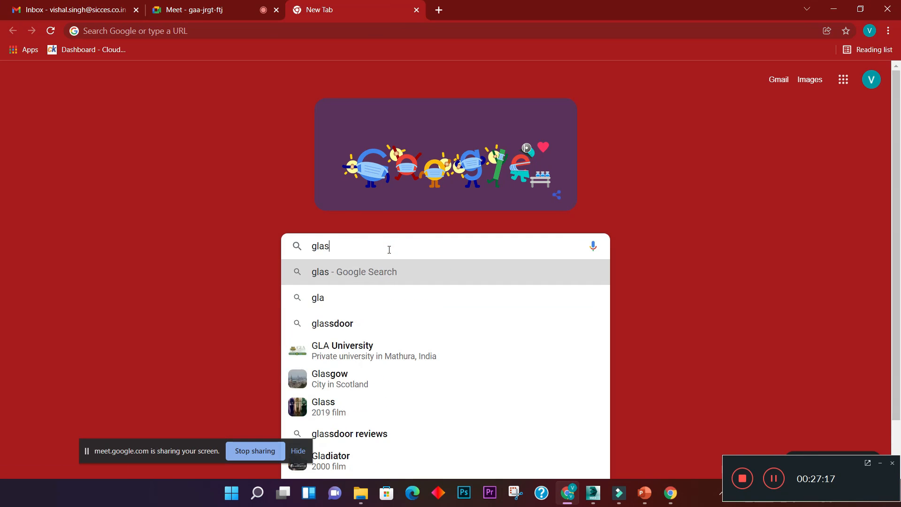
{"action": "type", "text": "s tex"}
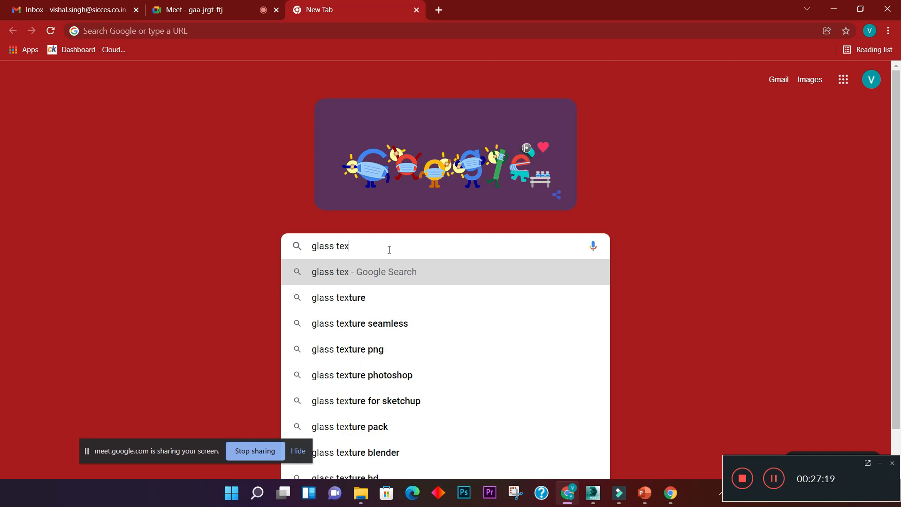
{"action": "left_click", "coordinate": [408, 297]}
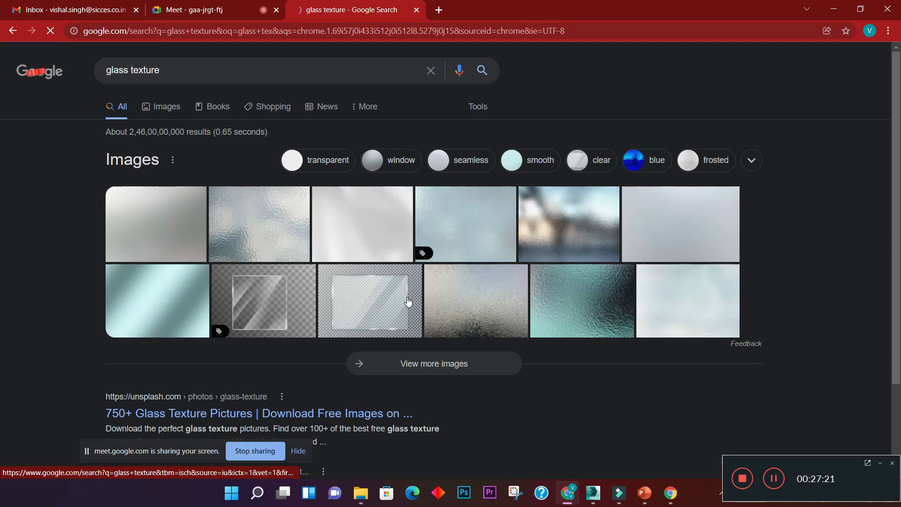
{"action": "left_click", "coordinate": [161, 107]}
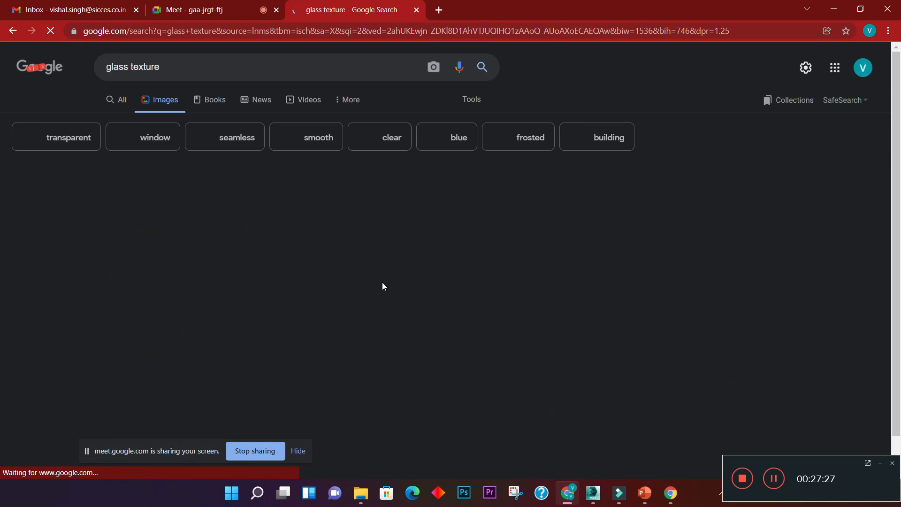
- Browse the stained-glass results and their related images, and open the Filter Forge image "Stained-glass window (Texture)"
{"action": "scroll", "coordinate": [392, 291], "scroll_direction": "down", "scroll_amount": 8}
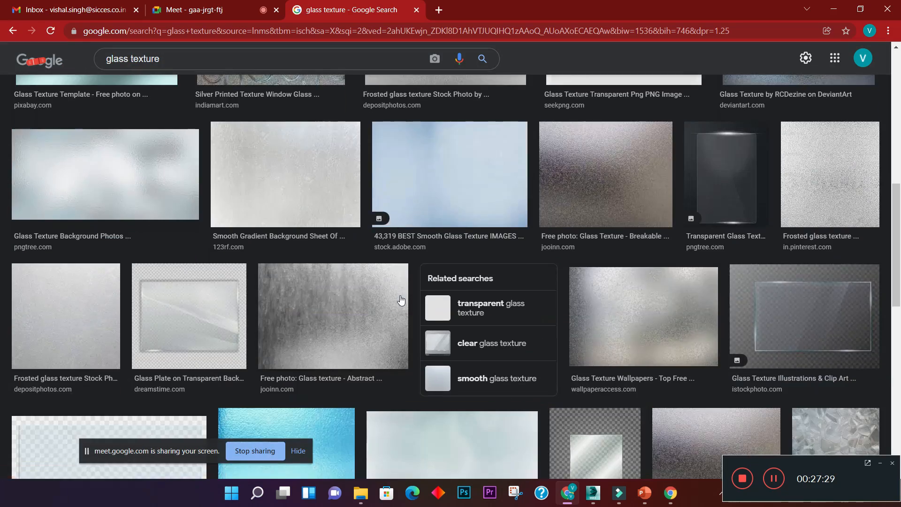
{"action": "scroll", "coordinate": [400, 301], "scroll_direction": "down", "scroll_amount": 5}
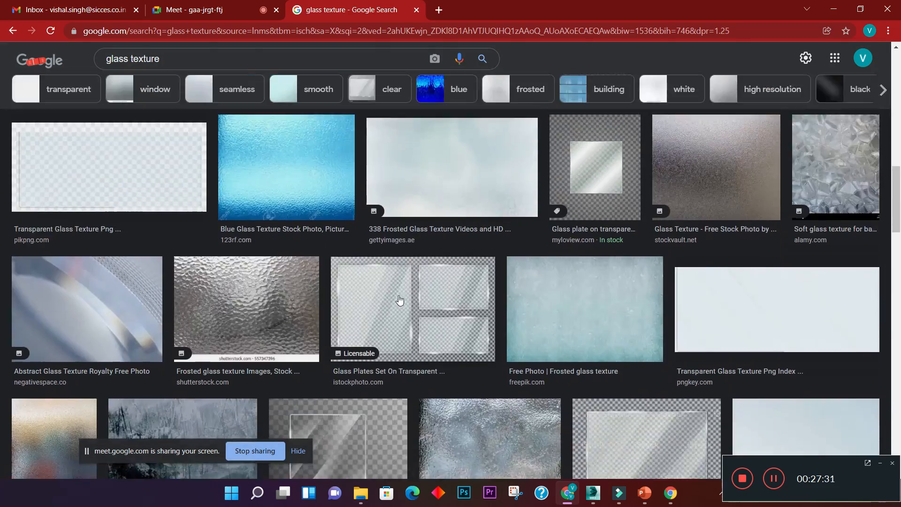
{"action": "scroll", "coordinate": [400, 300], "scroll_direction": "down", "scroll_amount": 5}
{"action": "scroll", "coordinate": [399, 299], "scroll_direction": "up", "scroll_amount": 1}
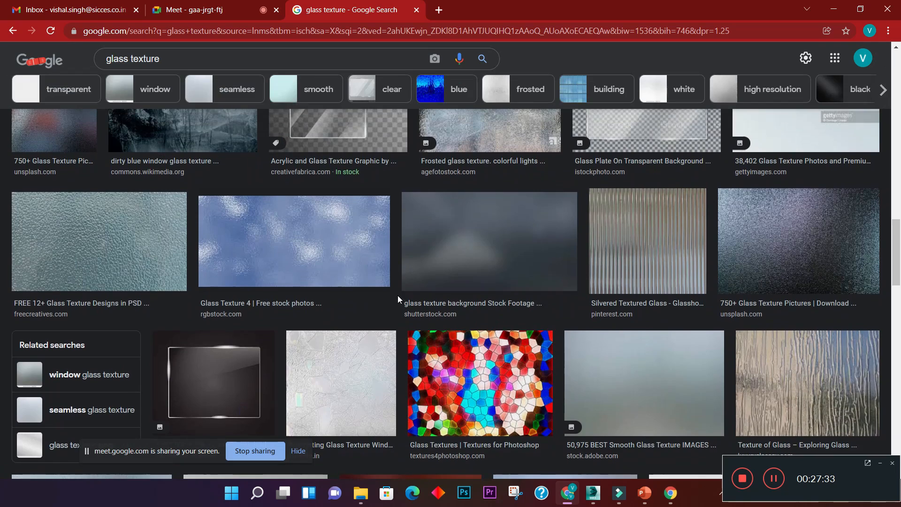
{"action": "left_click", "coordinate": [445, 397]}
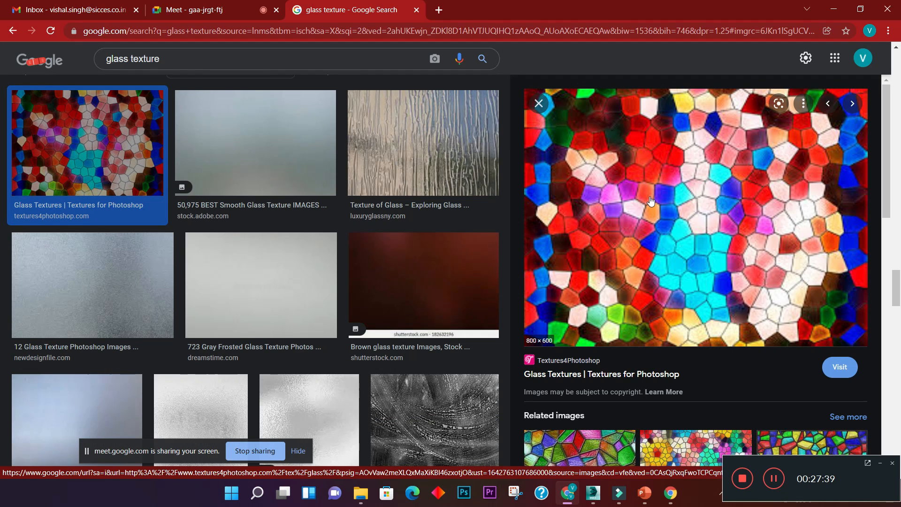
{"action": "scroll", "coordinate": [691, 383], "scroll_direction": "down", "scroll_amount": 2}
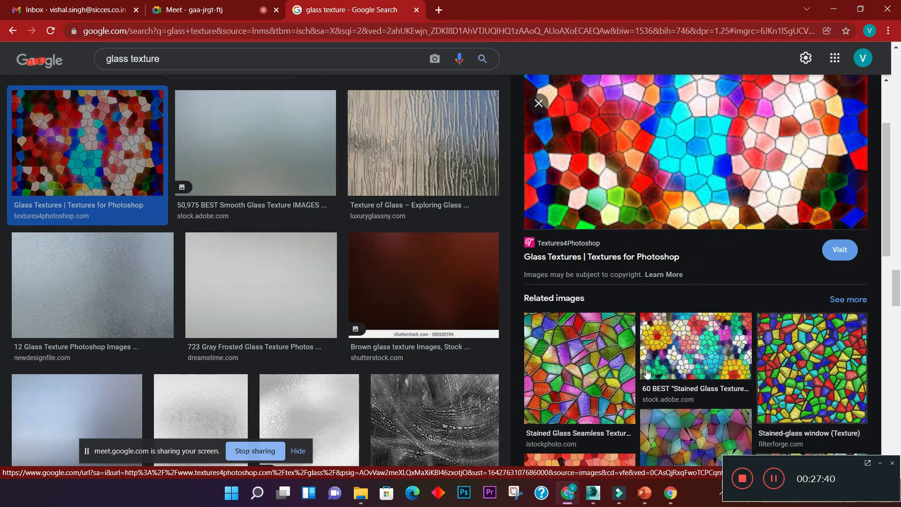
{"action": "left_click", "coordinate": [558, 373]}
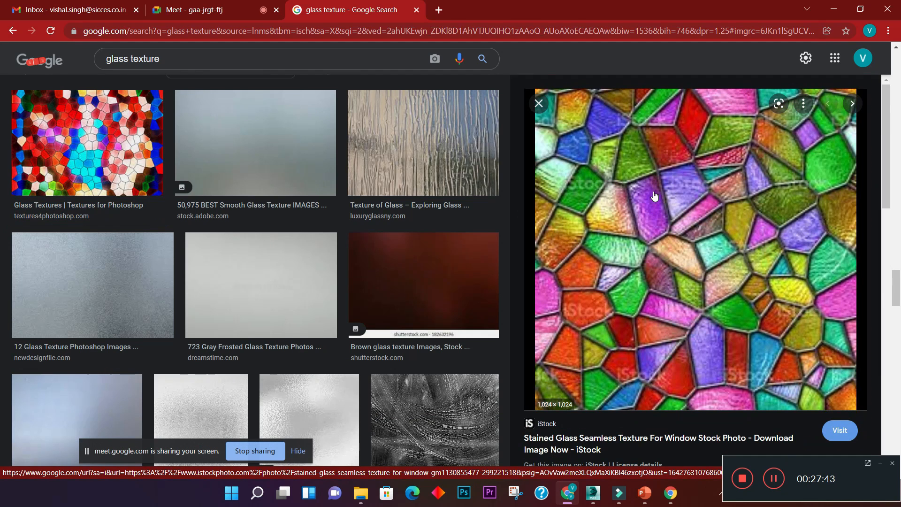
{"action": "scroll", "coordinate": [647, 396], "scroll_direction": "down", "scroll_amount": 5}
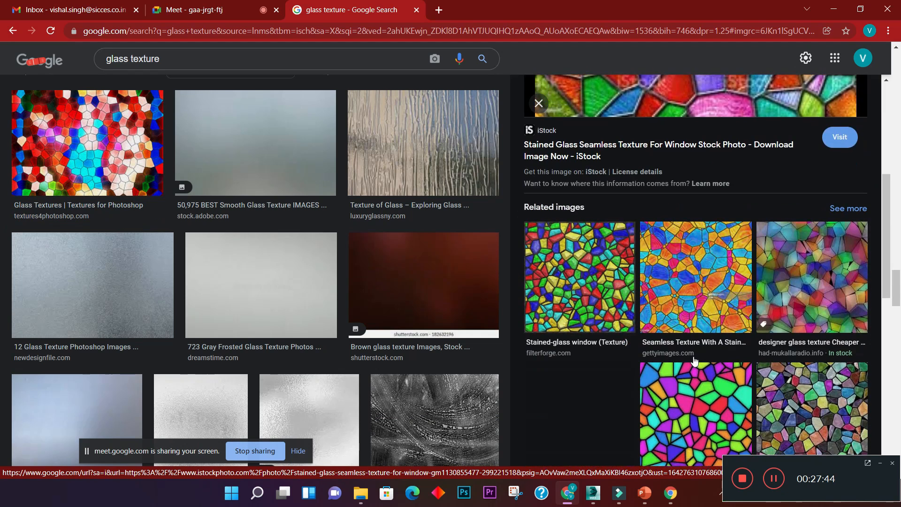
{"action": "left_click", "coordinate": [589, 302]}
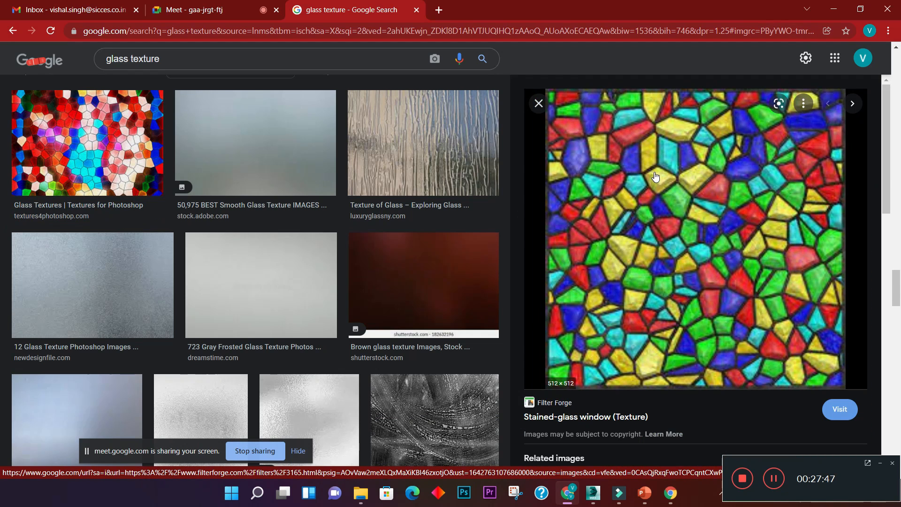
- Save the stained-glass window image to the Desktop as the JPEG file 3165
{"action": "right_click", "coordinate": [662, 224]}
{"action": "left_click", "coordinate": [692, 351]}
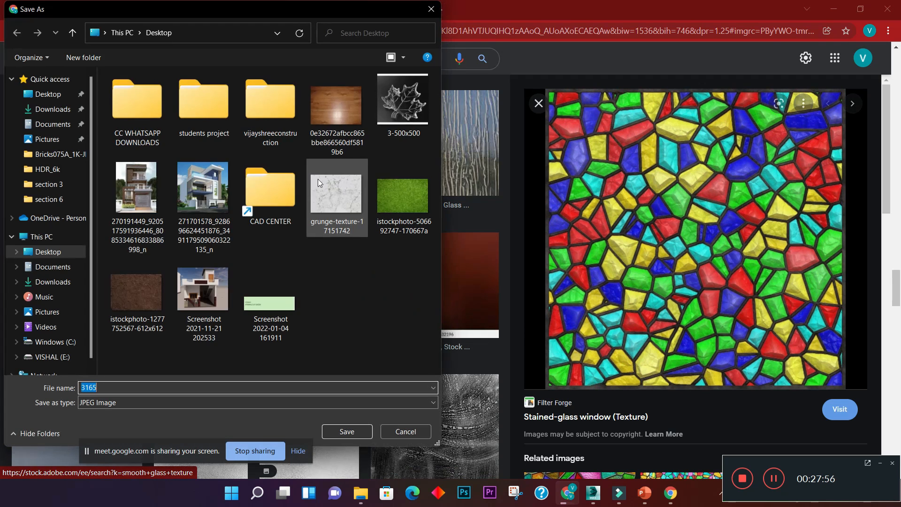
{"action": "left_click", "coordinate": [49, 252]}
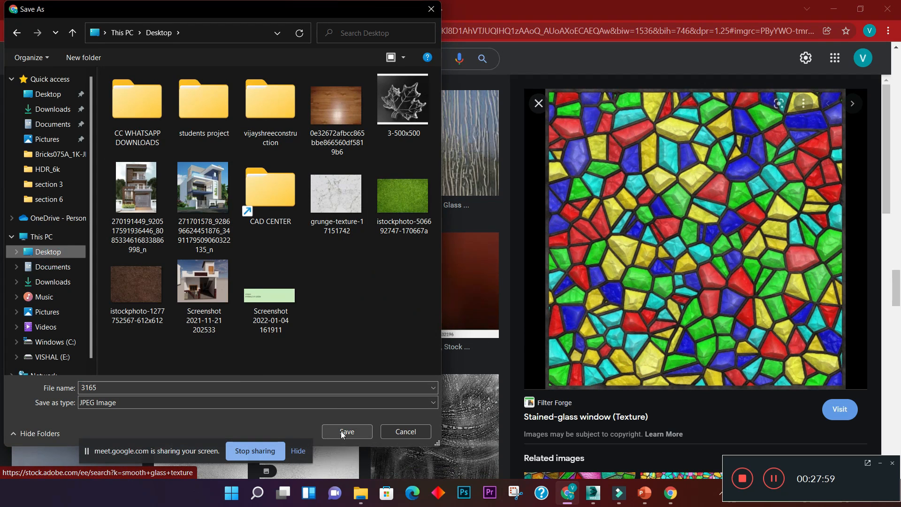
{"action": "left_click", "coordinate": [343, 434]}
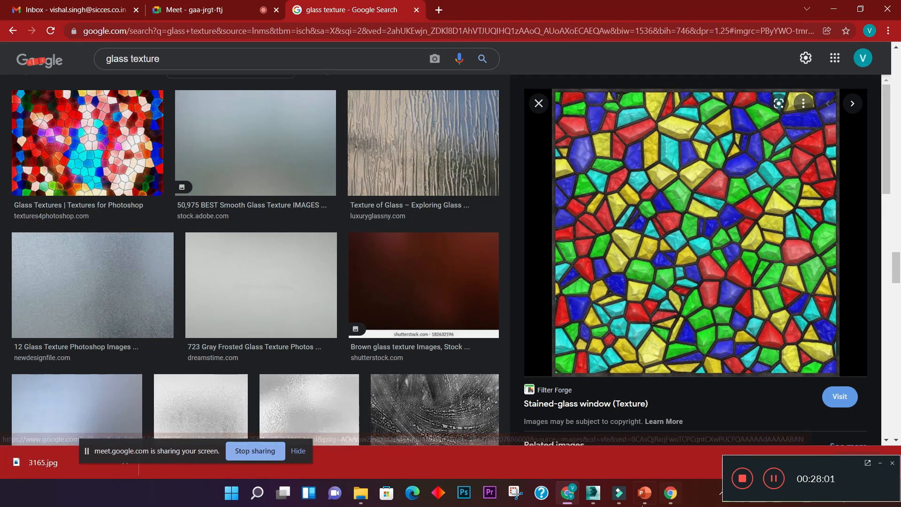
- Switch back to 3ds Max, select the yellow Material #8 sample, and set its diffuse color to black
{"action": "mouse_move", "coordinate": [593, 493]}
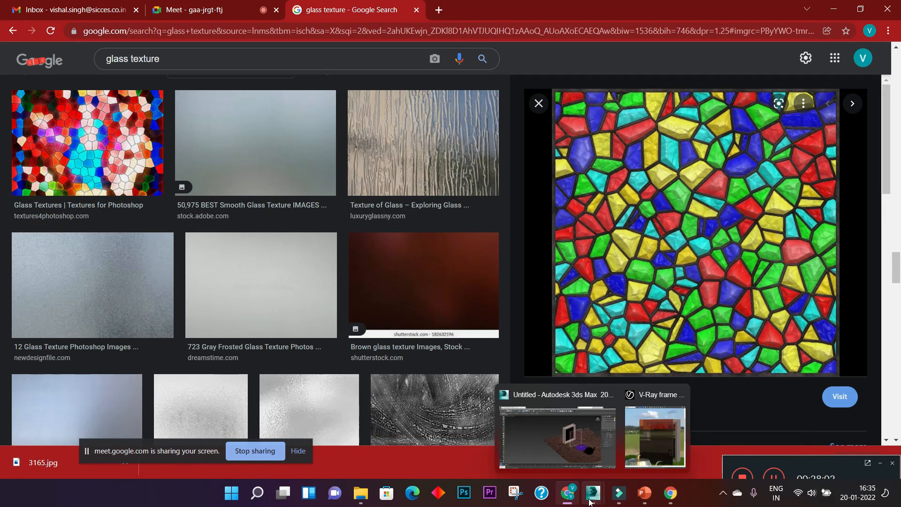
{"action": "left_click", "coordinate": [650, 450]}
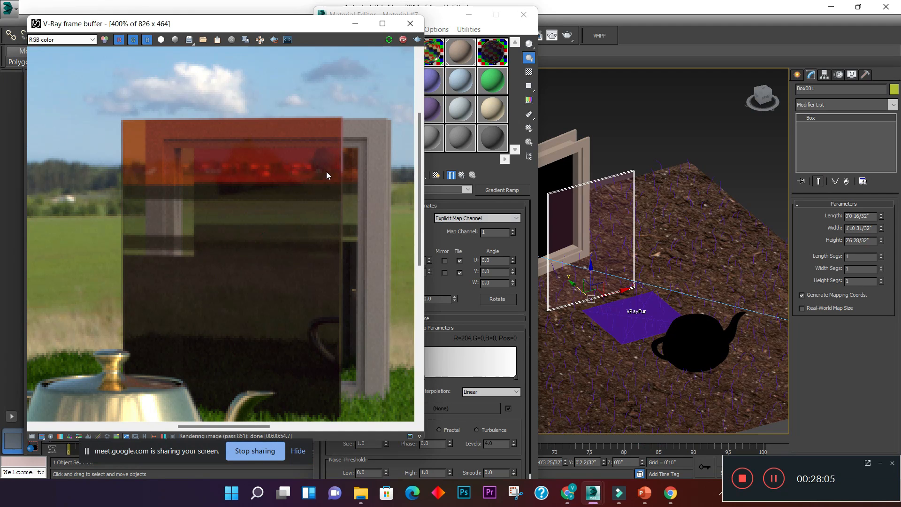
{"action": "left_click_drag", "start_coordinate": [434, 17], "coordinate": [604, 25]}
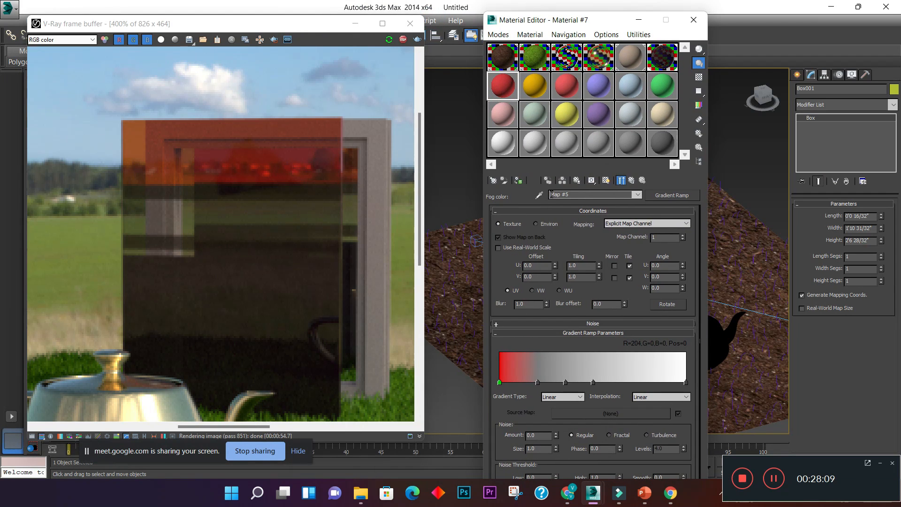
{"action": "left_click", "coordinate": [535, 86]}
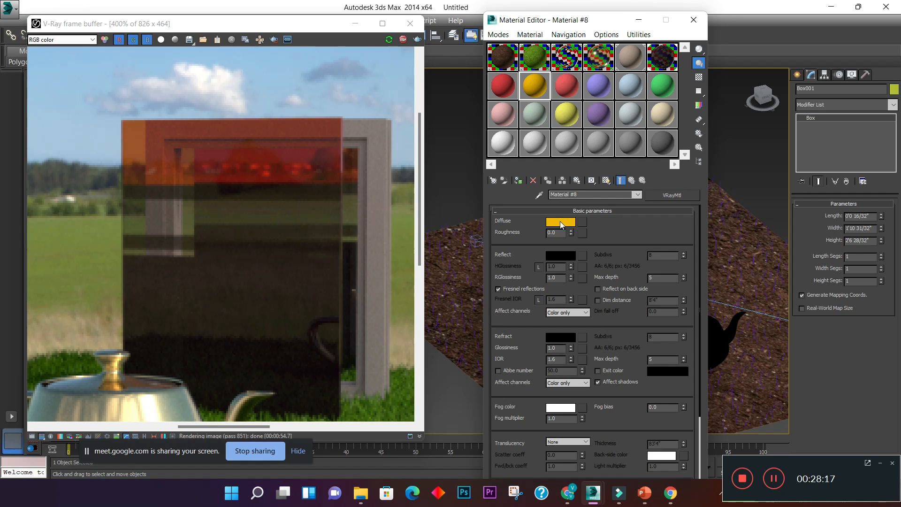
{"action": "left_click", "coordinate": [561, 223]}
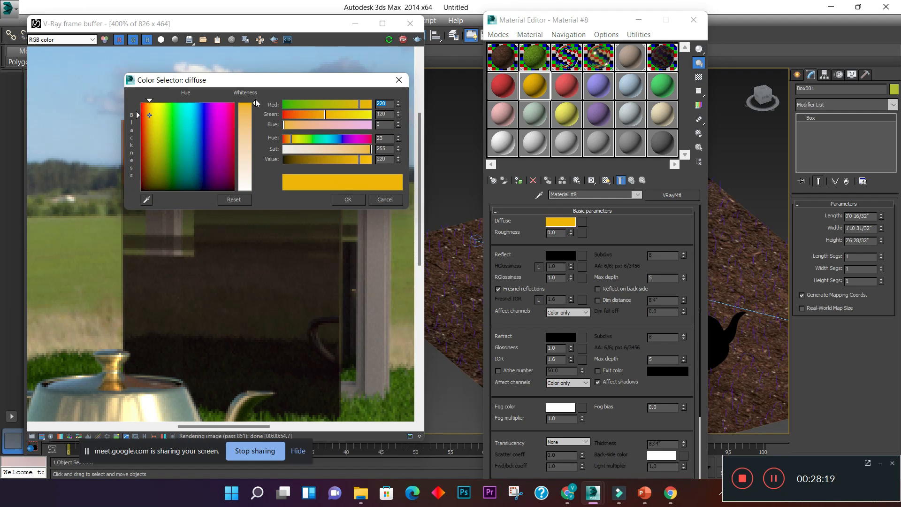
{"action": "left_click", "coordinate": [286, 150]}
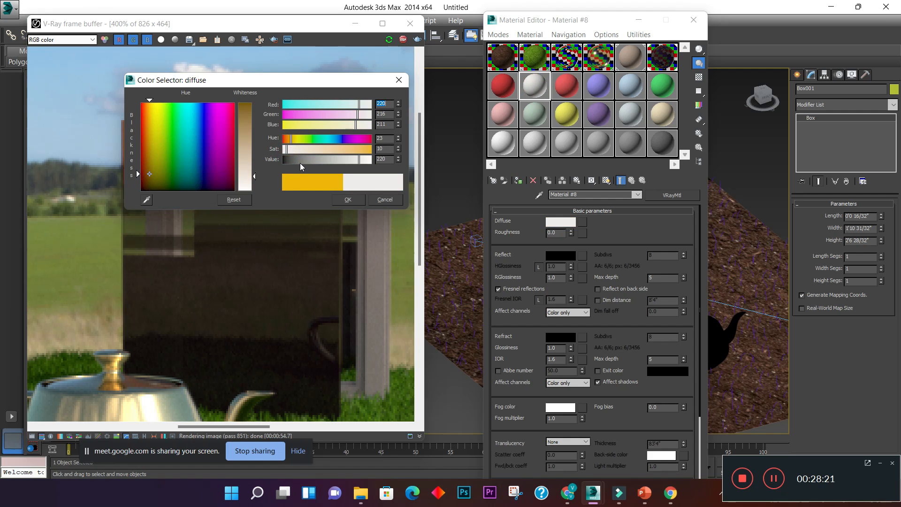
{"action": "left_click_drag", "start_coordinate": [361, 160], "coordinate": [233, 160]}
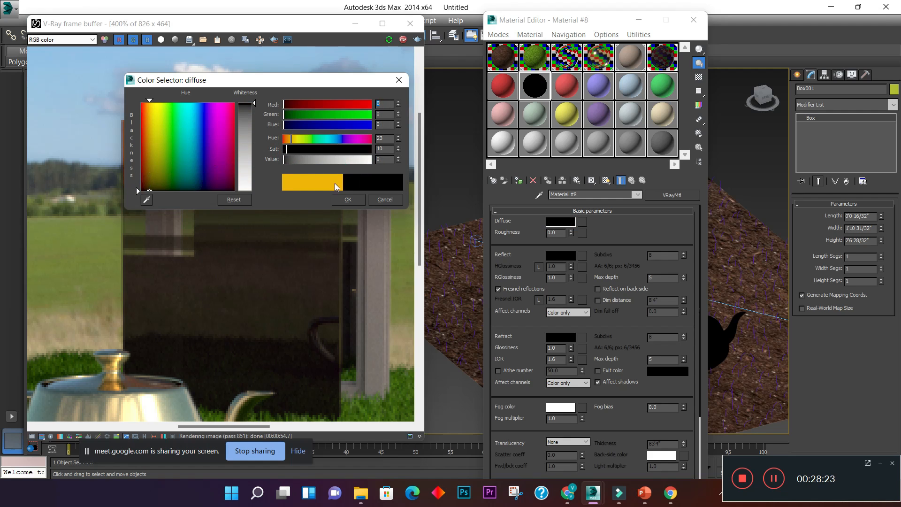
{"action": "left_click", "coordinate": [348, 199]}
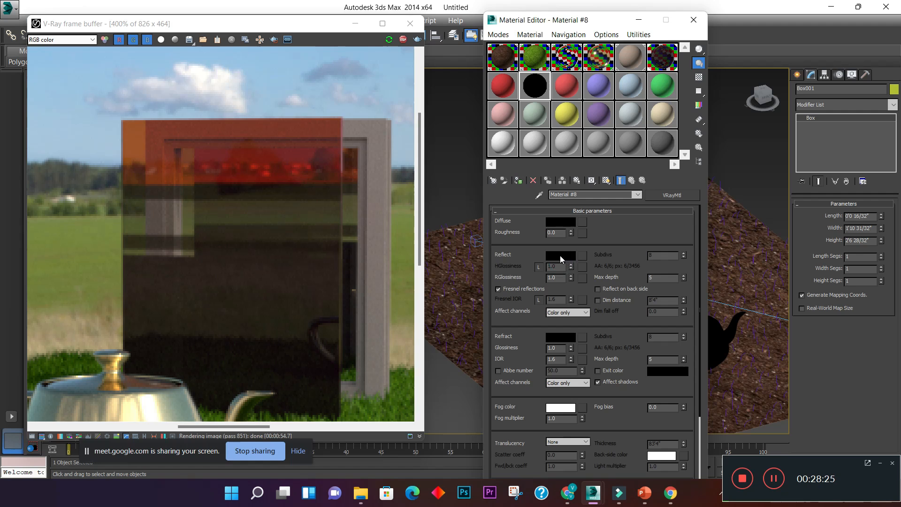
- Set the reflection color of Material #8 to near-white with value 254
{"action": "left_click", "coordinate": [562, 259]}
{"action": "left_click", "coordinate": [254, 104]}
{"action": "left_click_drag", "start_coordinate": [254, 105], "coordinate": [254, 189]}
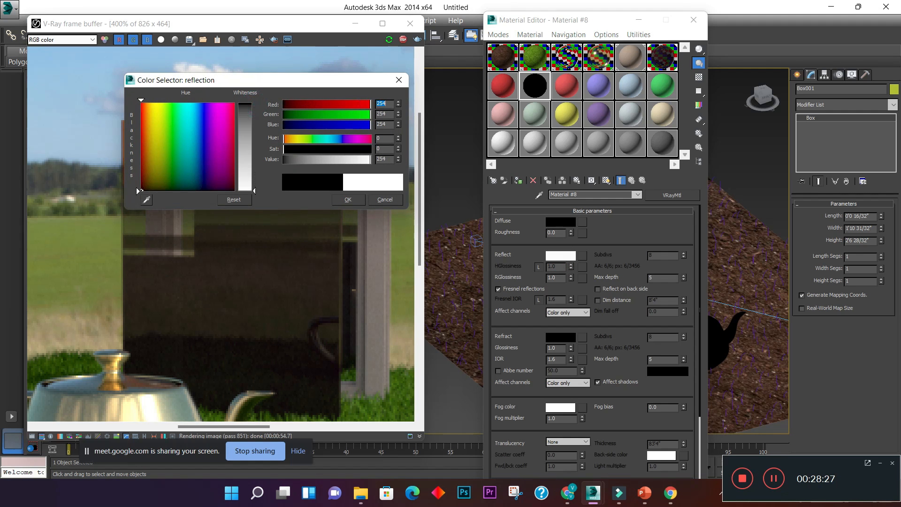
{"action": "left_click", "coordinate": [348, 200]}
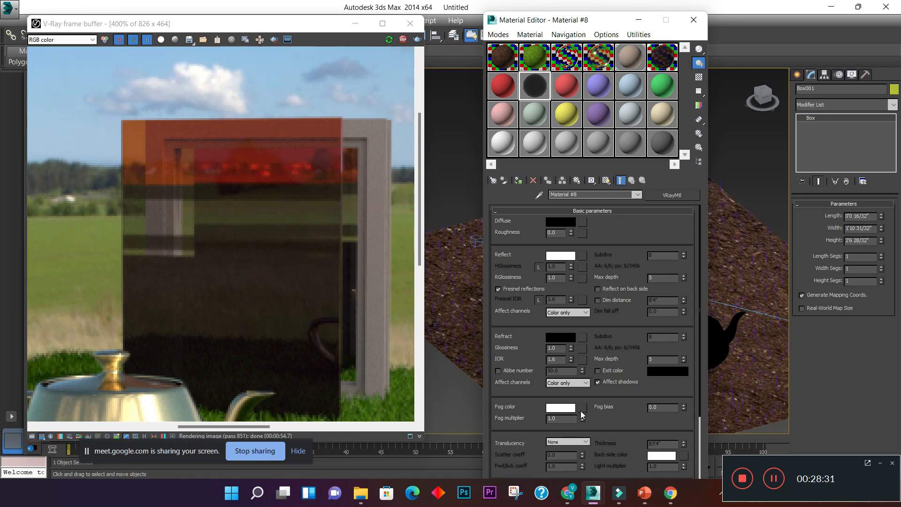
- Load the Desktop image 3165 as a Bitmap map for the fog color of Material #8
{"action": "scroll", "coordinate": [579, 407], "scroll_direction": "down", "scroll_amount": 1}
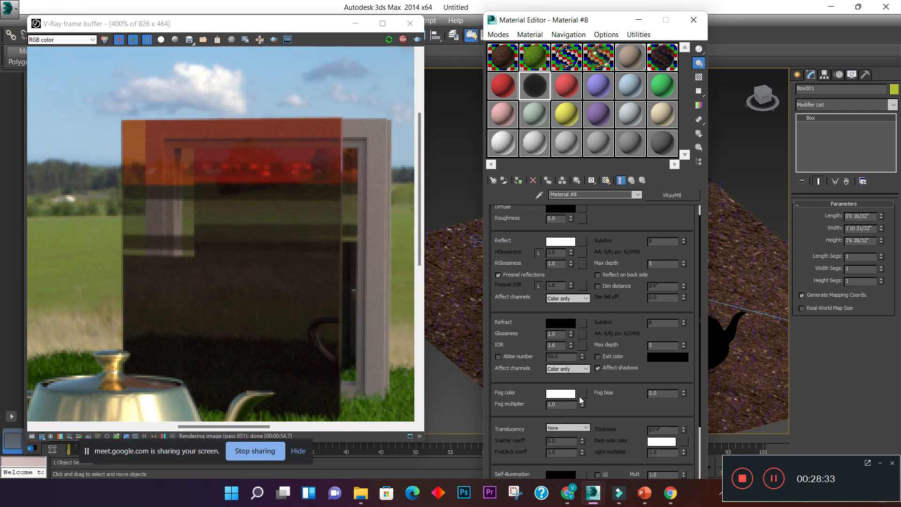
{"action": "left_click", "coordinate": [580, 395]}
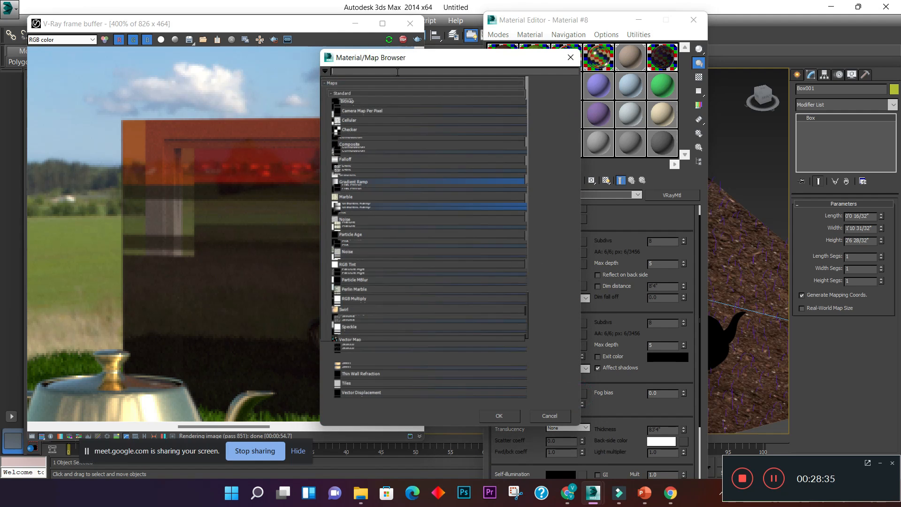
{"action": "double_click", "coordinate": [379, 103]}
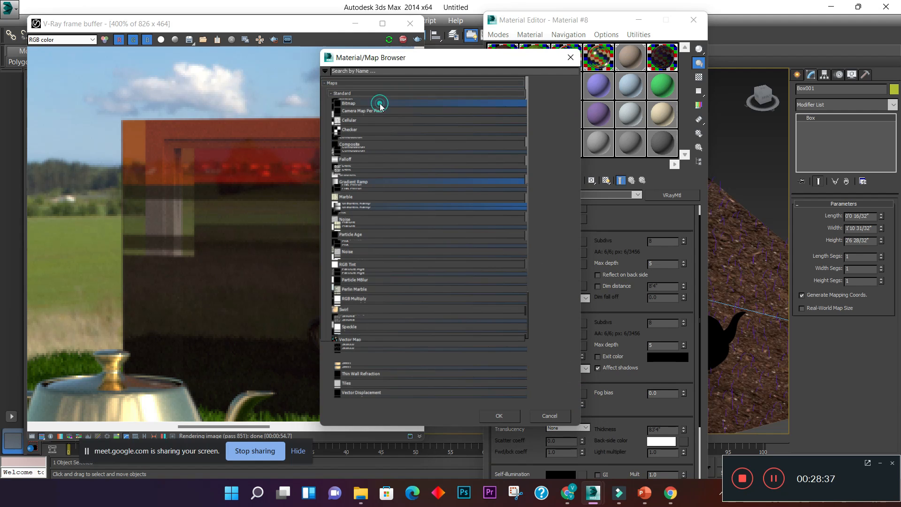
{"action": "left_click", "coordinate": [42, 108]}
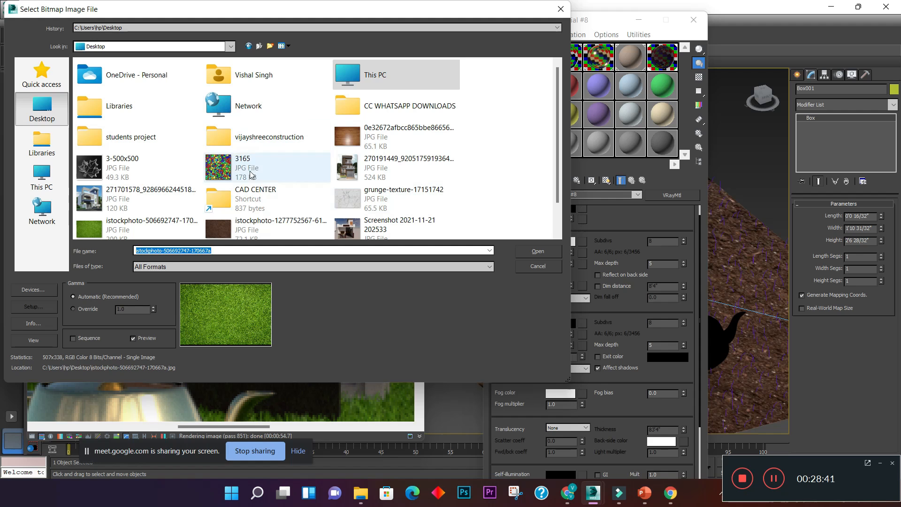
{"action": "left_click", "coordinate": [219, 168]}
{"action": "left_click", "coordinate": [542, 252]}
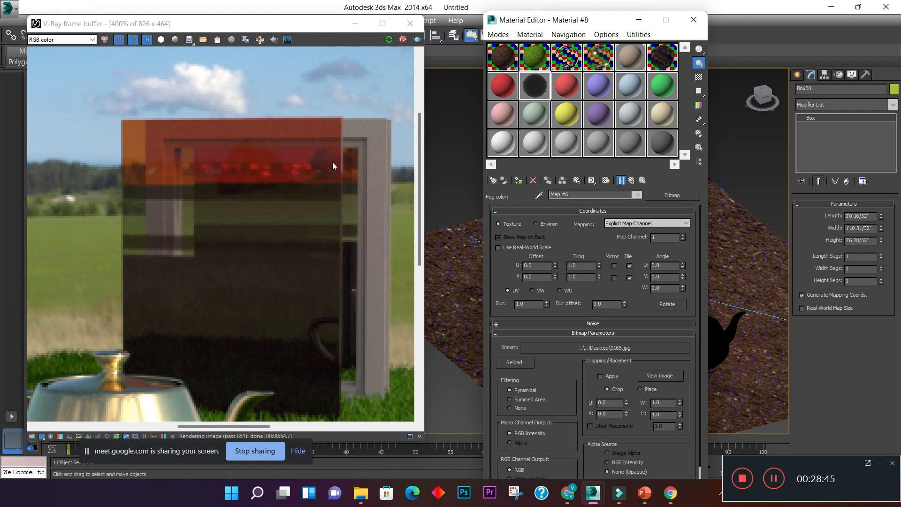
- Assign Material #8 to the selected glass panel box in front of the window frame
{"action": "left_click_drag", "start_coordinate": [568, 14], "coordinate": [167, 16]}
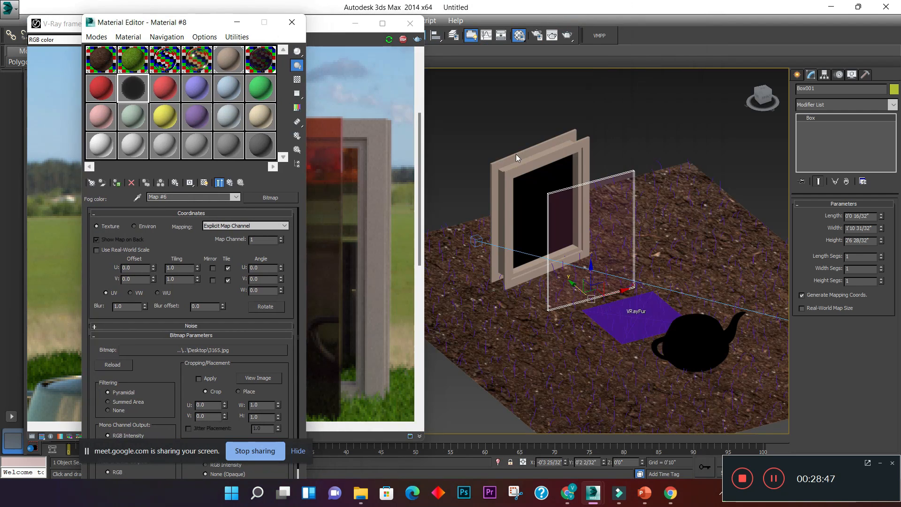
{"action": "left_click", "coordinate": [117, 182]}
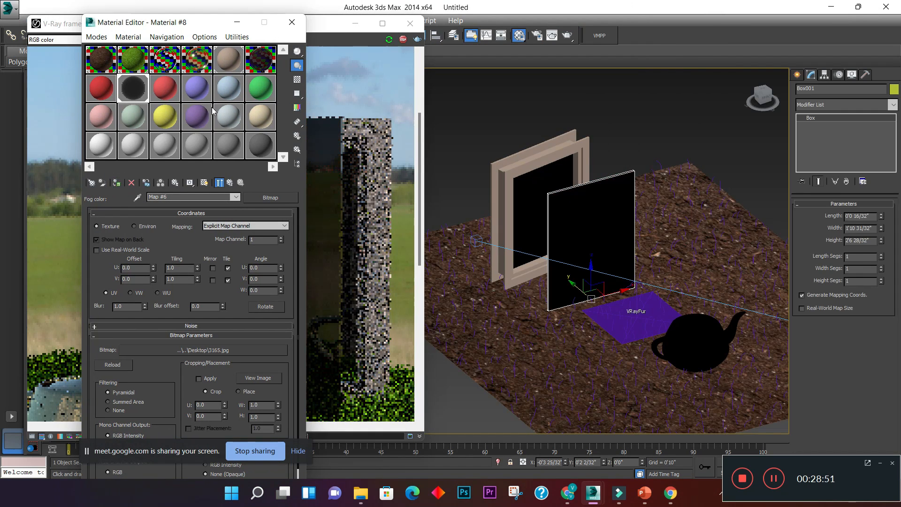
{"action": "left_click_drag", "start_coordinate": [184, 25], "coordinate": [558, 44]}
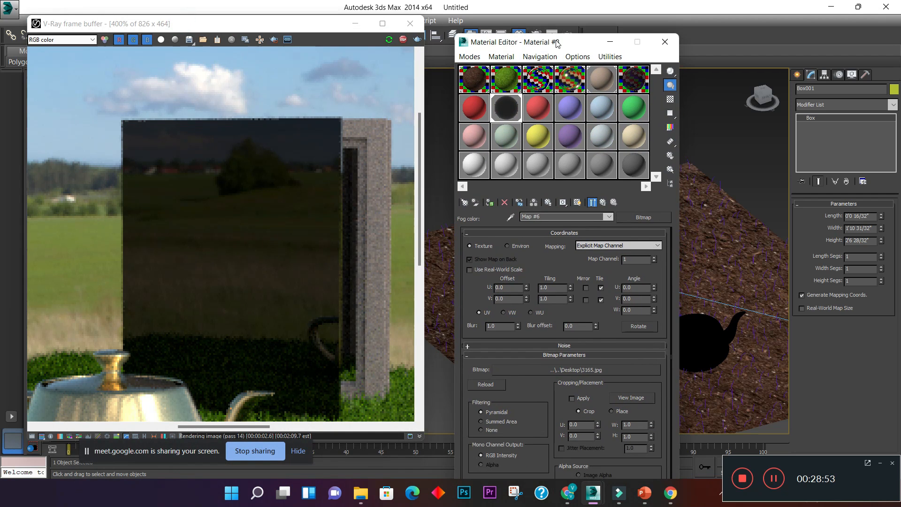
- Return to the Material #8 parameters and set its refraction color to light grey with value 209
{"action": "left_click", "coordinate": [604, 203]}
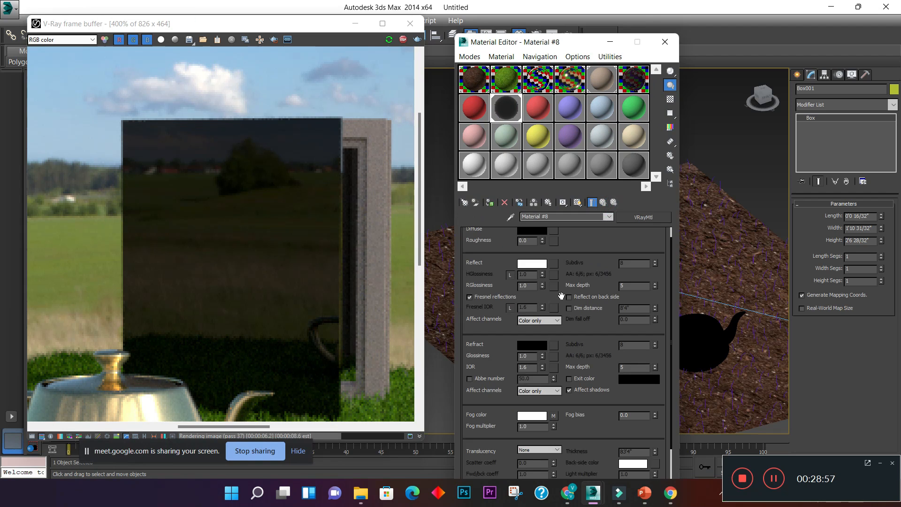
{"action": "scroll", "coordinate": [538, 301], "scroll_direction": "up", "scroll_amount": 1}
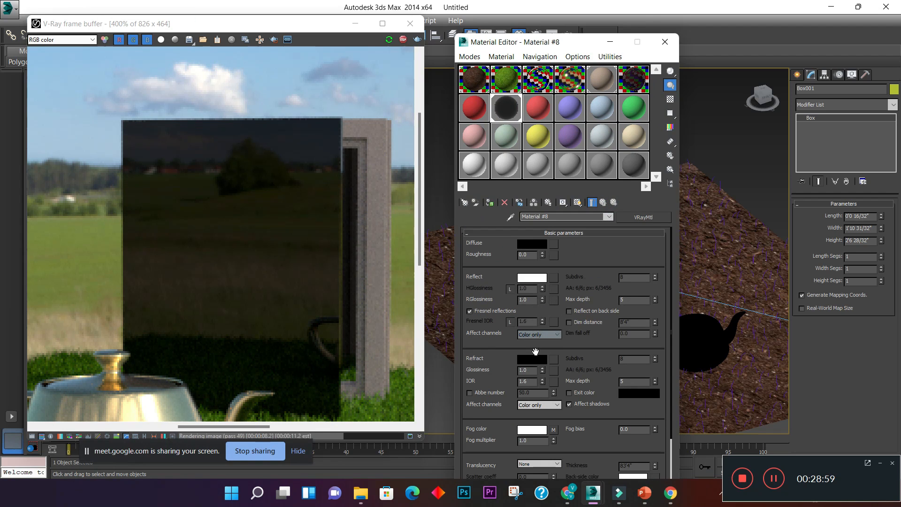
{"action": "left_click", "coordinate": [534, 359]}
{"action": "left_click_drag", "start_coordinate": [254, 103], "coordinate": [253, 176]}
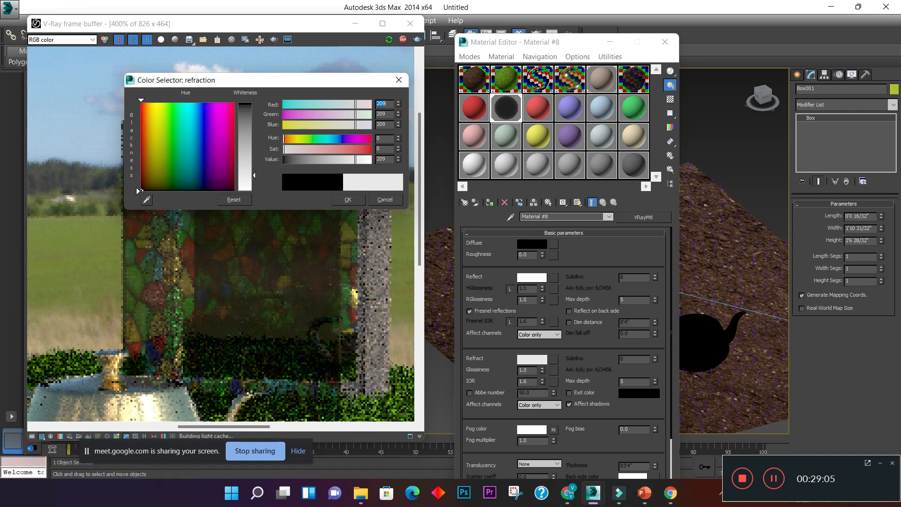
{"action": "left_click", "coordinate": [346, 199]}
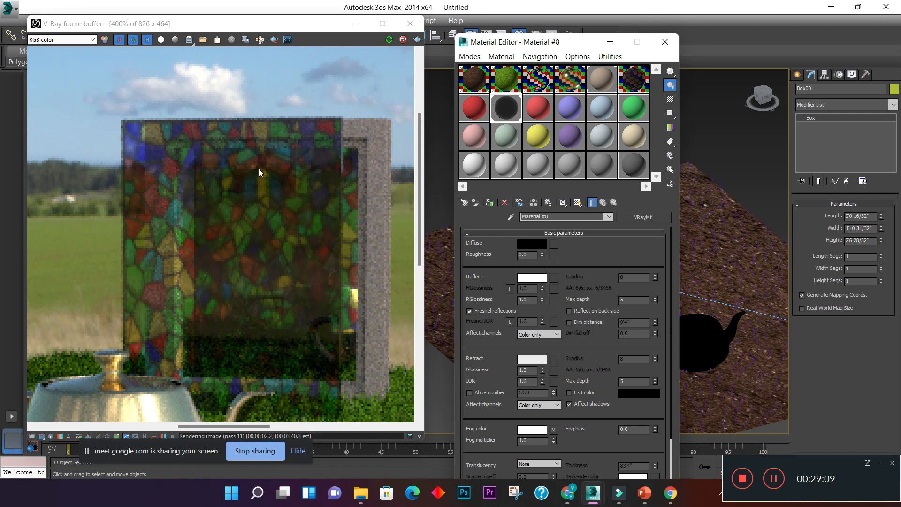
- Set the refraction color of Material #8 to pure white with value 255
{"action": "scroll", "coordinate": [258, 168], "scroll_direction": "down", "scroll_amount": 2}
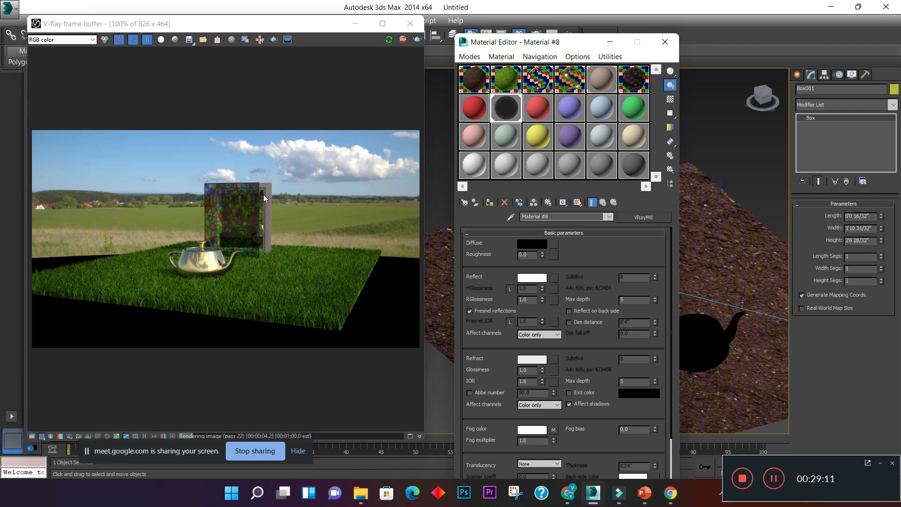
{"action": "scroll", "coordinate": [249, 206], "scroll_direction": "up", "scroll_amount": 1}
{"action": "scroll", "coordinate": [250, 206], "scroll_direction": "up", "scroll_amount": 1}
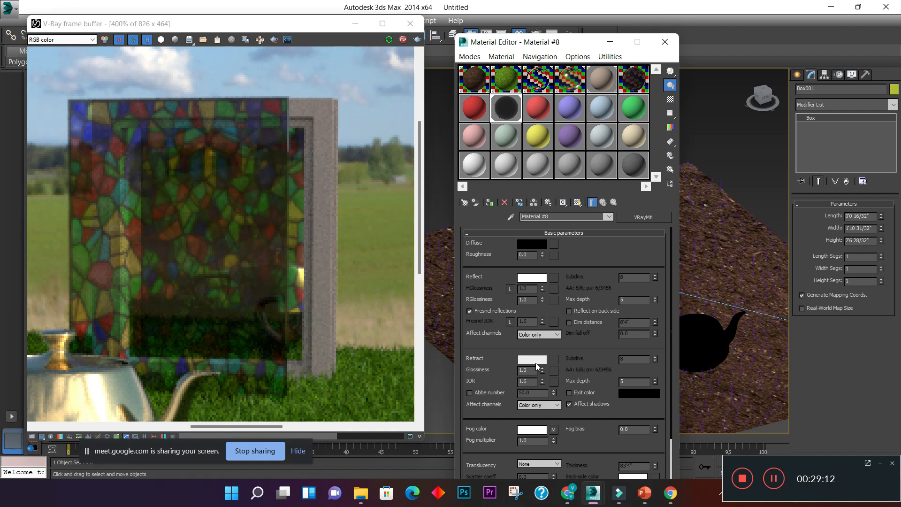
{"action": "left_click", "coordinate": [532, 359]}
{"action": "left_click_drag", "start_coordinate": [254, 180], "coordinate": [254, 191]}
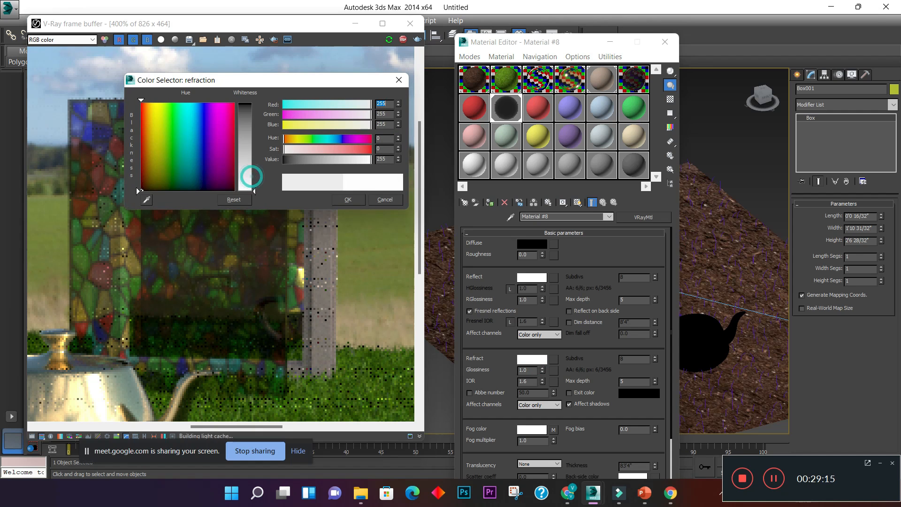
{"action": "left_click", "coordinate": [350, 200]}
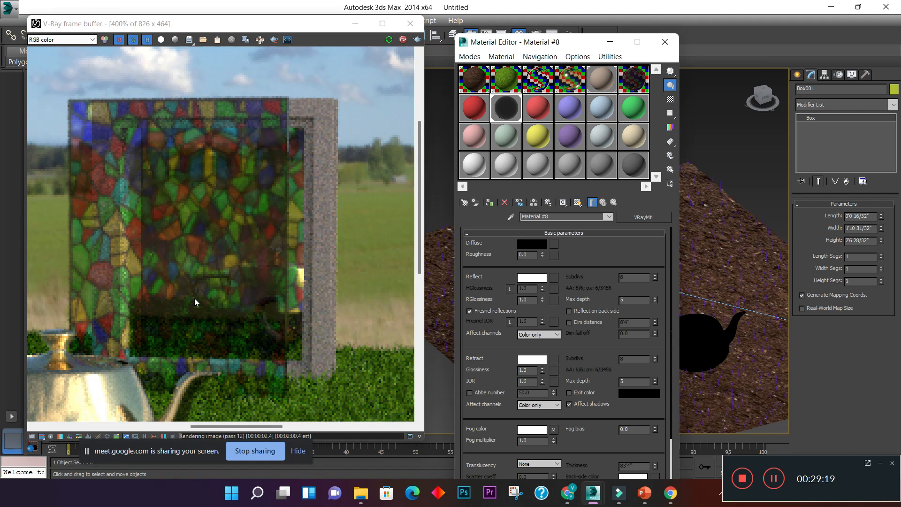
- Examine the stained-glass panel in the V-Ray render, both up close and together with the teapot and grass
{"action": "left_click", "coordinate": [194, 261]}
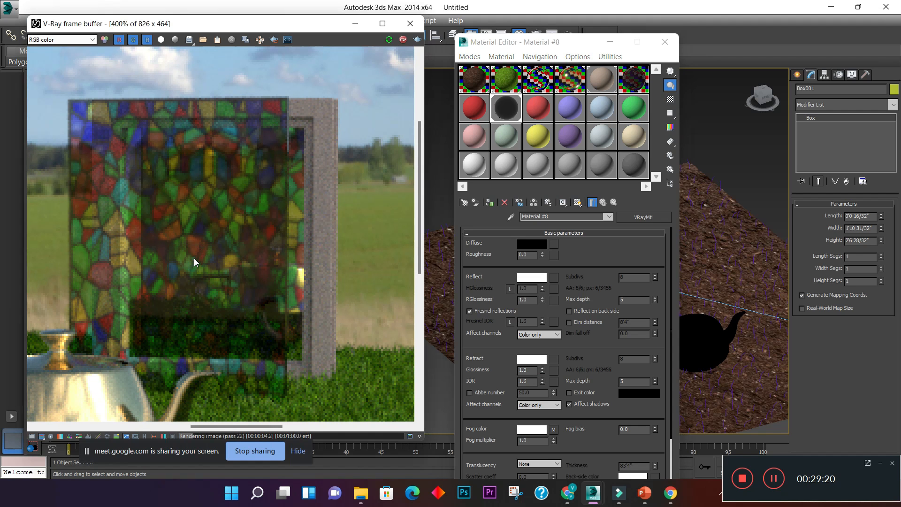
{"action": "scroll", "coordinate": [194, 262], "scroll_direction": "down", "scroll_amount": 1}
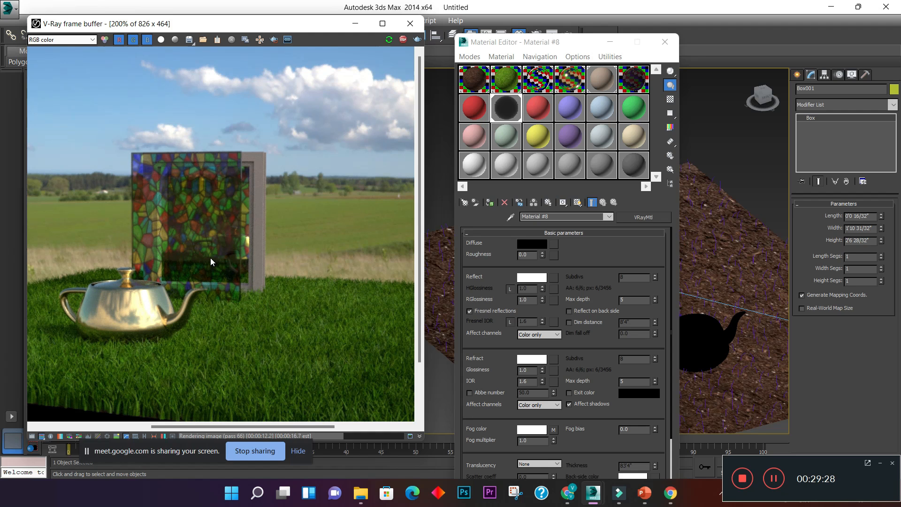
{"action": "scroll", "coordinate": [208, 239], "scroll_direction": "up", "scroll_amount": 1}
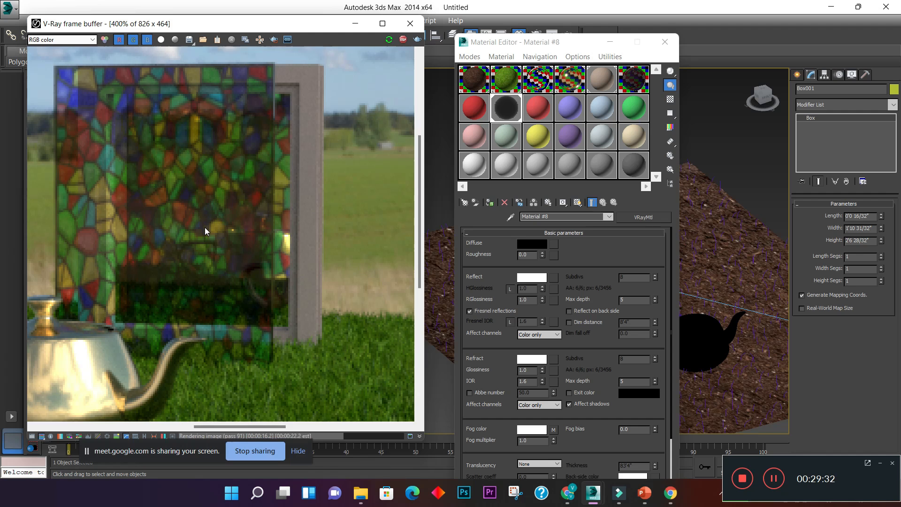
{"action": "scroll", "coordinate": [205, 231], "scroll_direction": "down", "scroll_amount": 1}
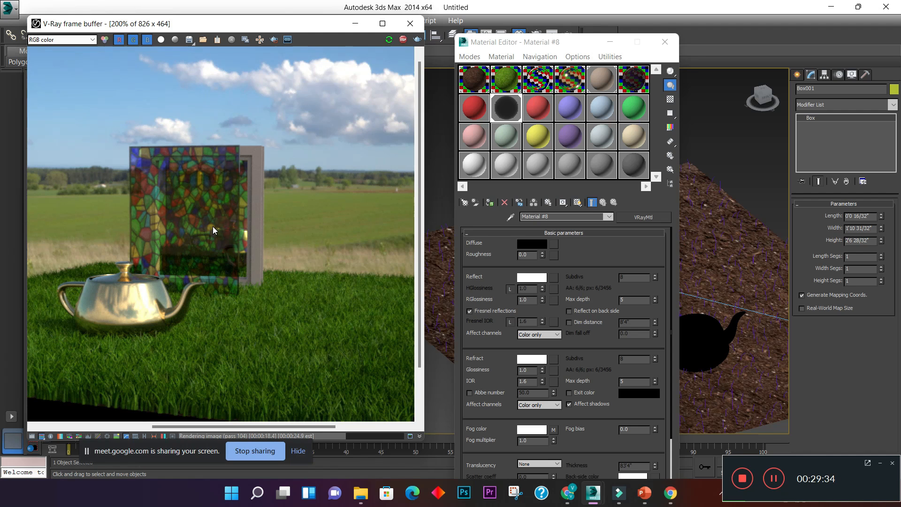
{"action": "scroll", "coordinate": [212, 230], "scroll_direction": "up", "scroll_amount": 1}
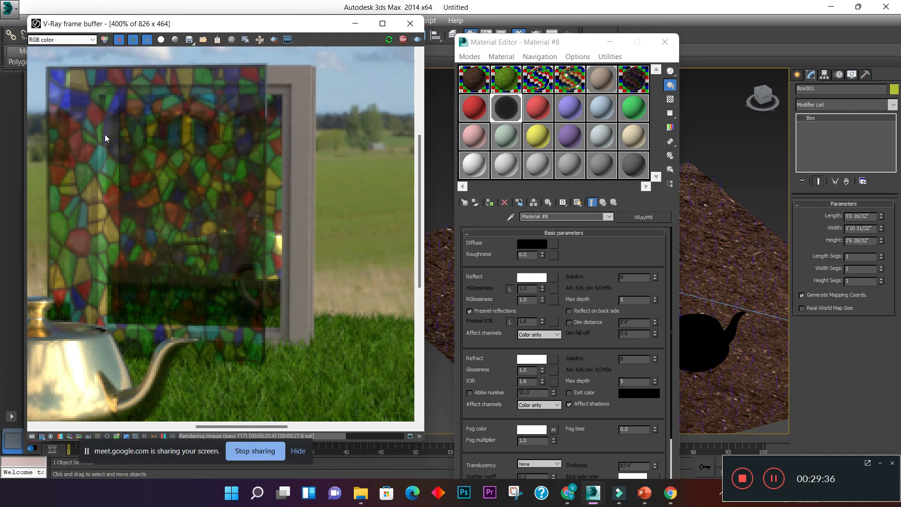
{"action": "scroll", "coordinate": [103, 133], "scroll_direction": "down", "scroll_amount": 1}
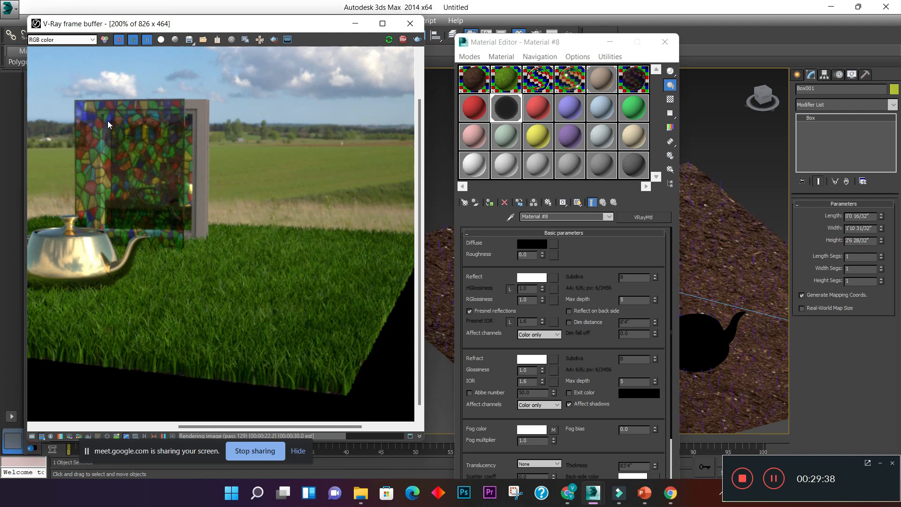
{"action": "scroll", "coordinate": [109, 123], "scroll_direction": "up", "scroll_amount": 1}
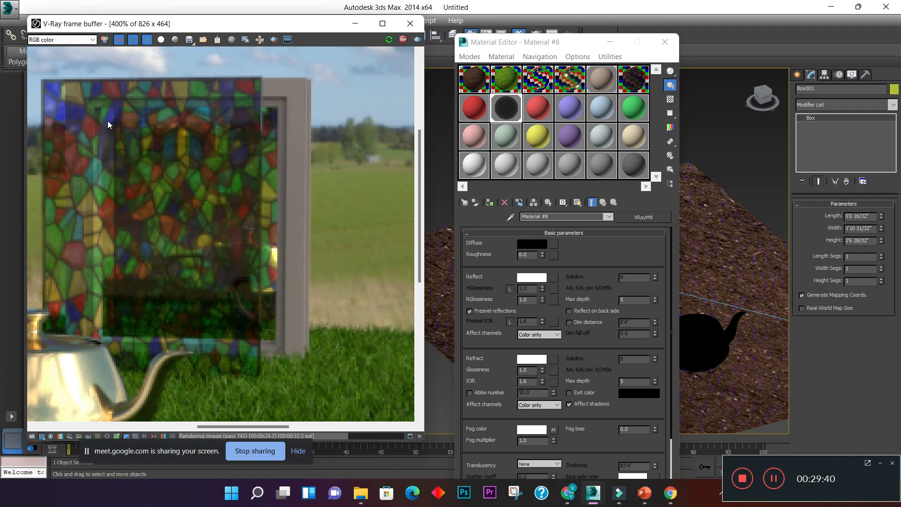
{"action": "scroll", "coordinate": [108, 126], "scroll_direction": "down", "scroll_amount": 1}
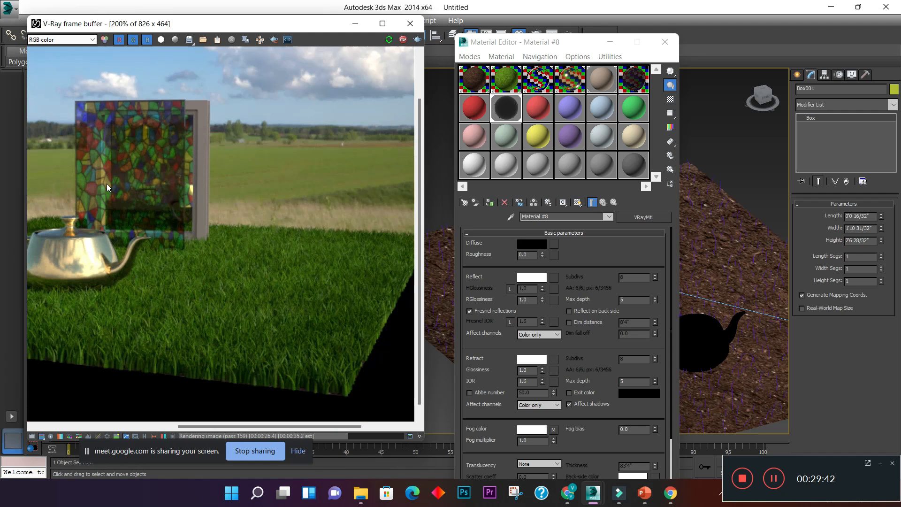
{"action": "scroll", "coordinate": [65, 99], "scroll_direction": "up", "scroll_amount": 1}
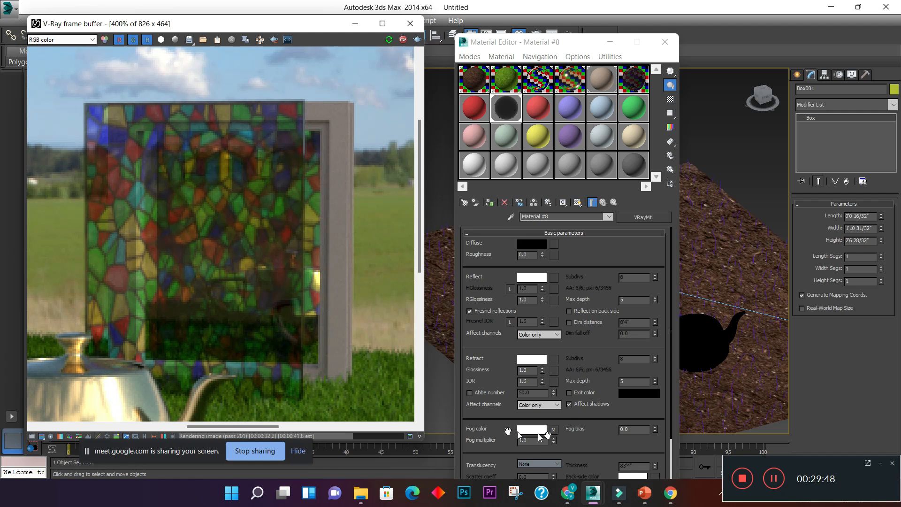
- Replace the fog color map of Material #8 with a new Bitmap using the leaf image 3-500x500, and check the render
{"action": "left_click", "coordinate": [553, 430]}
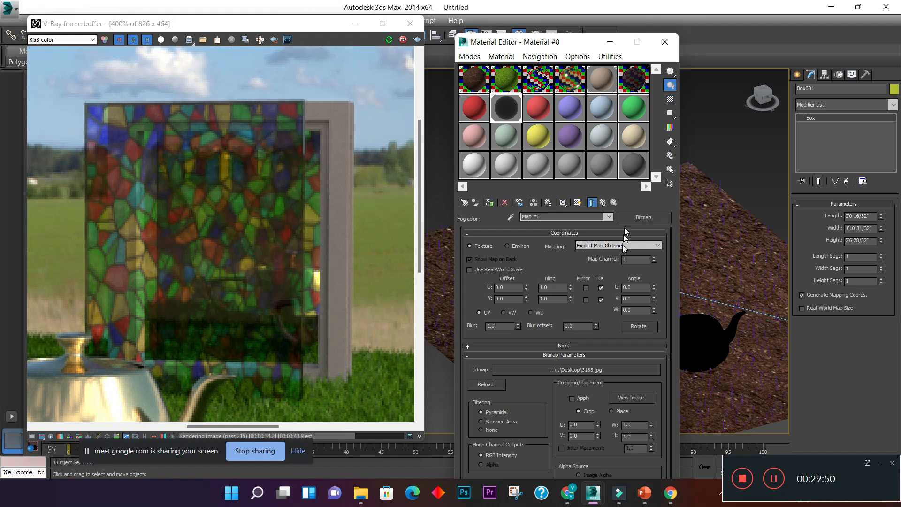
{"action": "left_click", "coordinate": [643, 217]}
{"action": "left_click", "coordinate": [372, 106]}
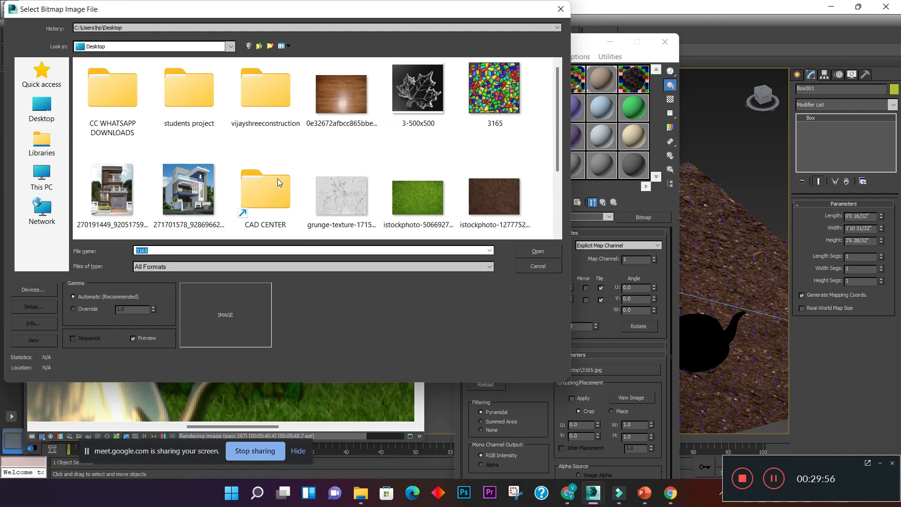
{"action": "left_click", "coordinate": [407, 97]}
{"action": "left_click", "coordinate": [529, 252]}
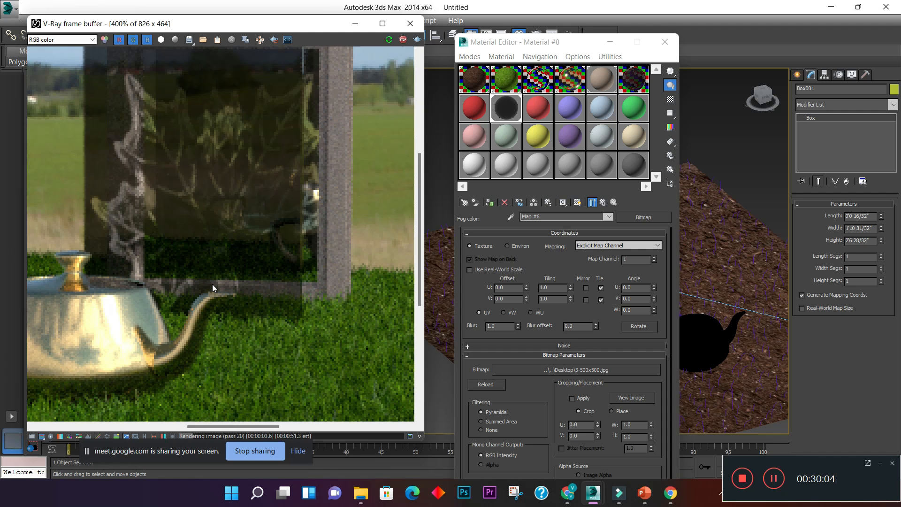
{"action": "scroll", "coordinate": [219, 321], "scroll_direction": "down", "scroll_amount": 2}
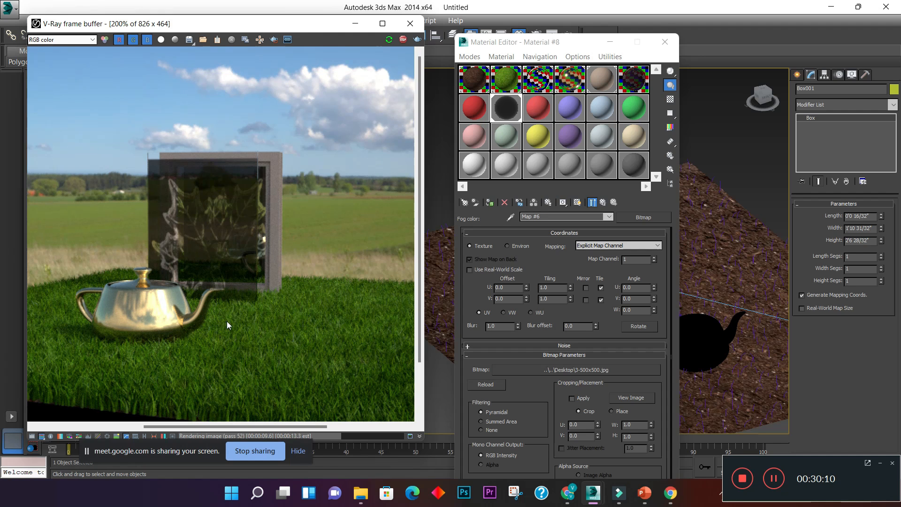
{"action": "scroll", "coordinate": [203, 262], "scroll_direction": "up", "scroll_amount": 1}
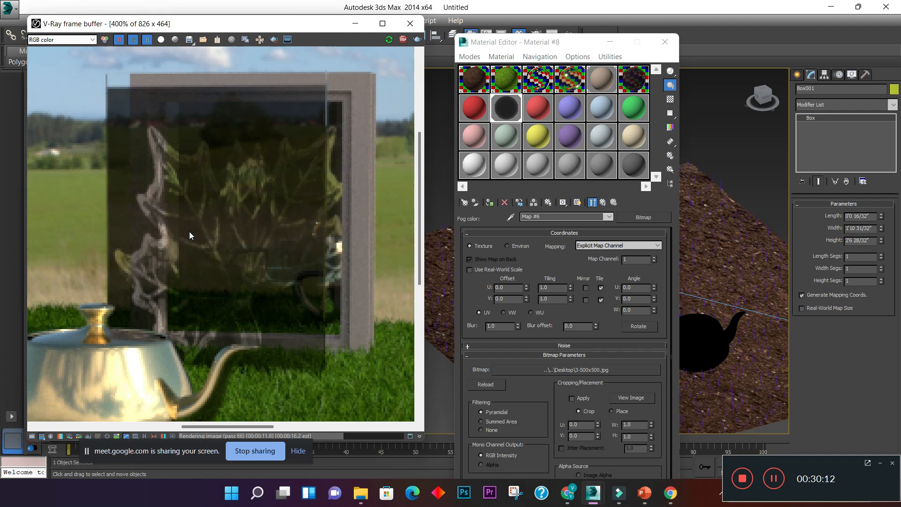
- Replace the fog color map with a new Bitmap using the image grunge-texture-17151742, and check the rendered panel
{"action": "left_click", "coordinate": [652, 217]}
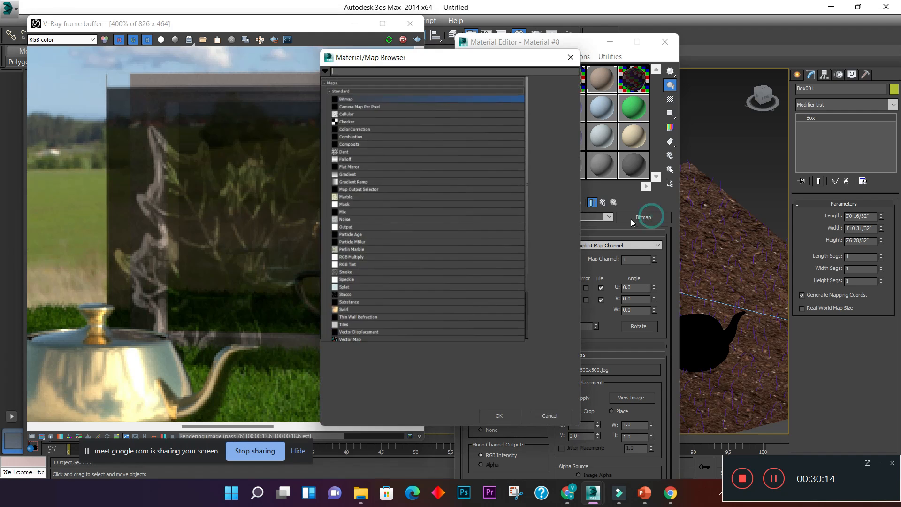
{"action": "double_click", "coordinate": [361, 102]}
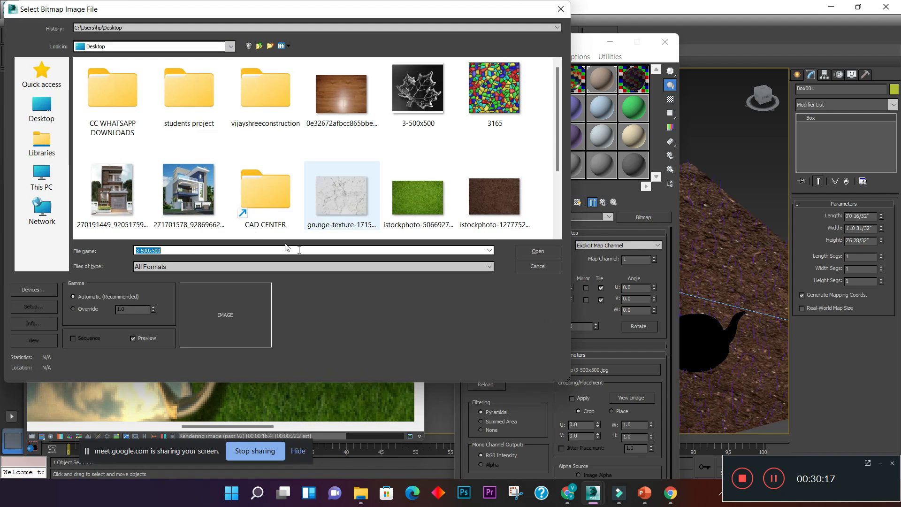
{"action": "left_click", "coordinate": [341, 192]}
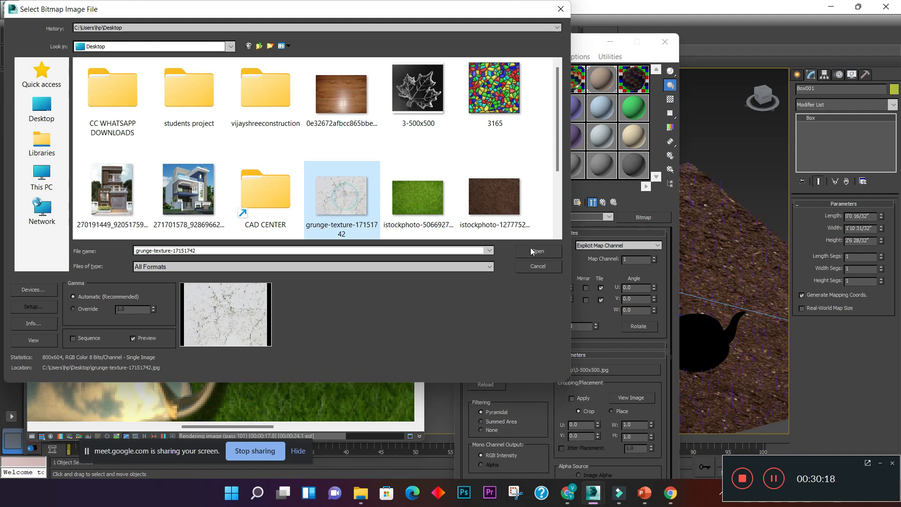
{"action": "left_click", "coordinate": [538, 252]}
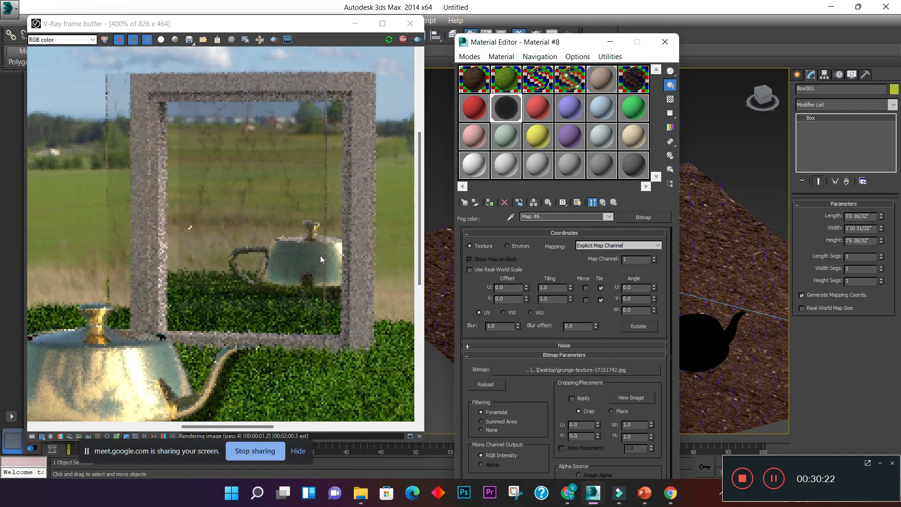
{"action": "scroll", "coordinate": [290, 226], "scroll_direction": "down", "scroll_amount": 3}
{"action": "scroll", "coordinate": [290, 226], "scroll_direction": "up", "scroll_amount": 1}
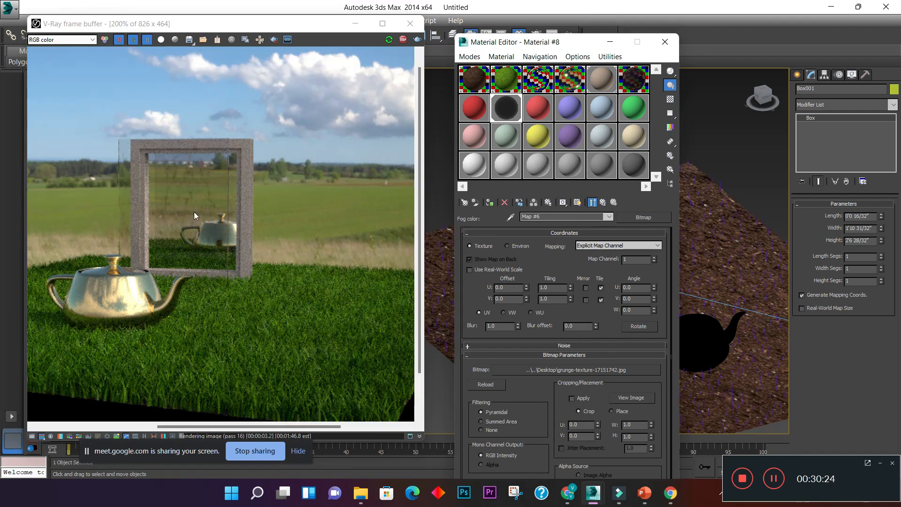
- Examine the grunge-textured glass panel in the V-Ray render, both up close and together with the teapot and grass
{"action": "scroll", "coordinate": [190, 202], "scroll_direction": "up", "scroll_amount": 1}
{"action": "scroll", "coordinate": [190, 202], "scroll_direction": "down", "scroll_amount": 1}
{"action": "scroll", "coordinate": [190, 205], "scroll_direction": "up", "scroll_amount": 3}
{"action": "scroll", "coordinate": [190, 202], "scroll_direction": "down", "scroll_amount": 4}
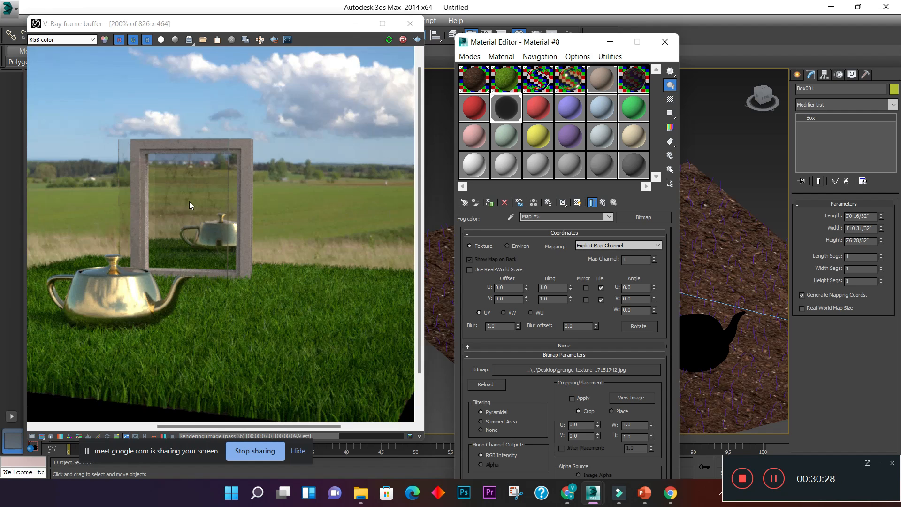
{"action": "scroll", "coordinate": [265, 95], "scroll_direction": "up", "scroll_amount": 2}
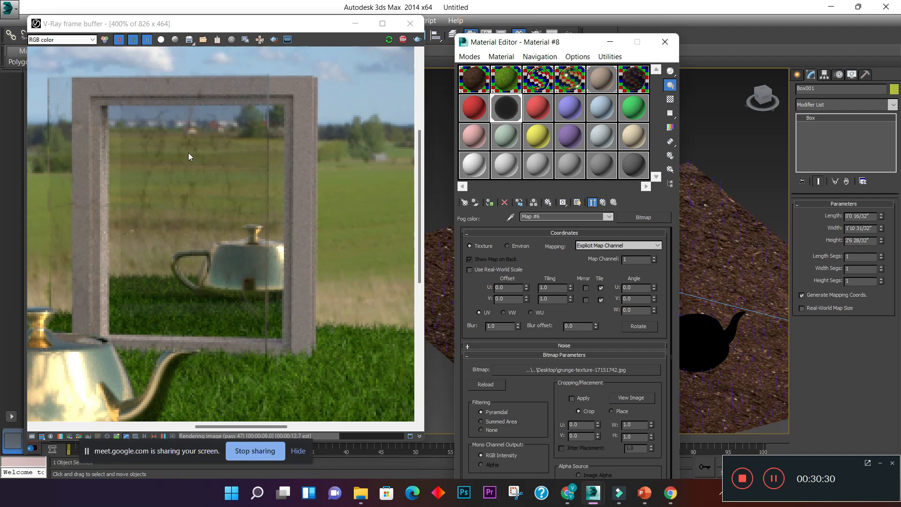
{"action": "scroll", "coordinate": [188, 153], "scroll_direction": "down", "scroll_amount": 1}
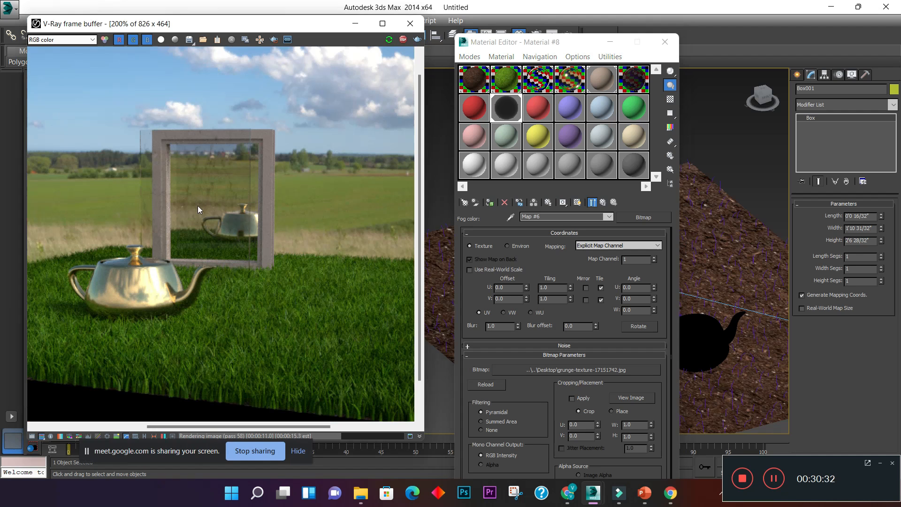
{"action": "scroll", "coordinate": [198, 209], "scroll_direction": "up", "scroll_amount": 1}
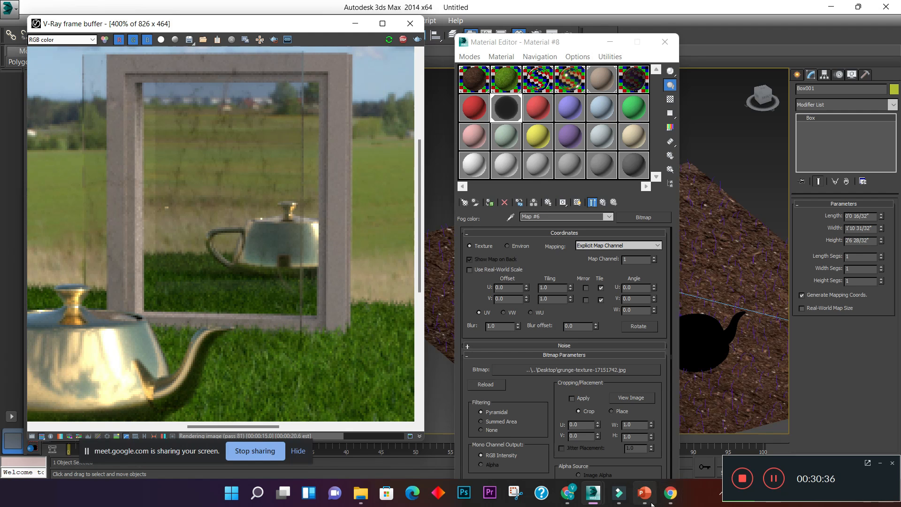
- Switch to PowerPoint to review the webinar content slide, and return to 3ds Max
{"action": "mouse_move", "coordinate": [671, 493]}
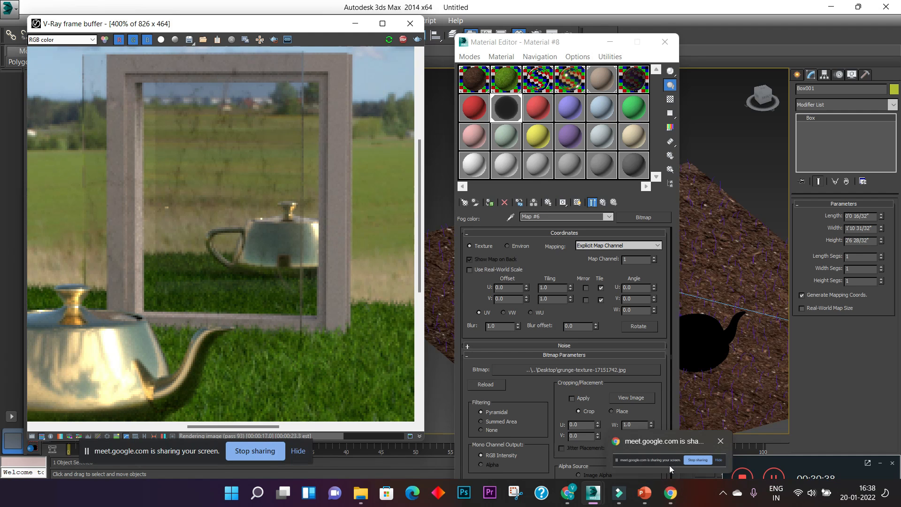
{"action": "left_click", "coordinate": [645, 492]}
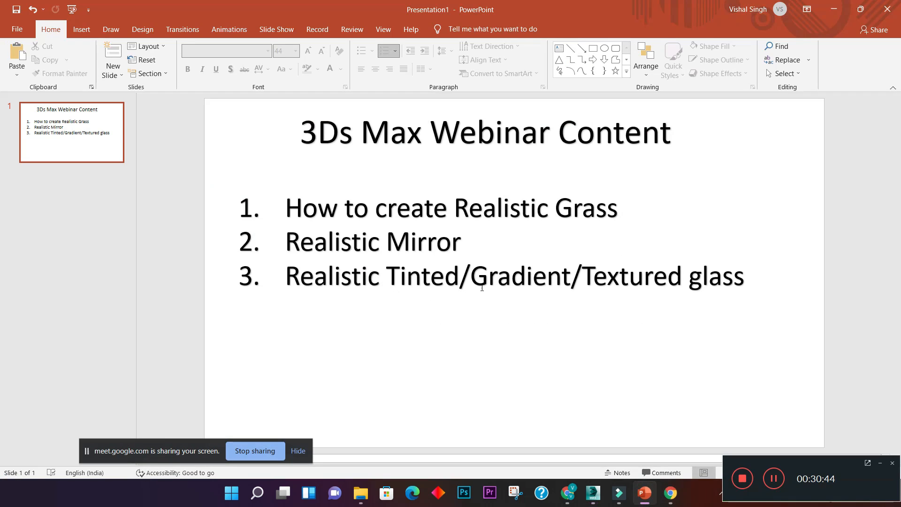
{"action": "left_click", "coordinate": [834, 9]}
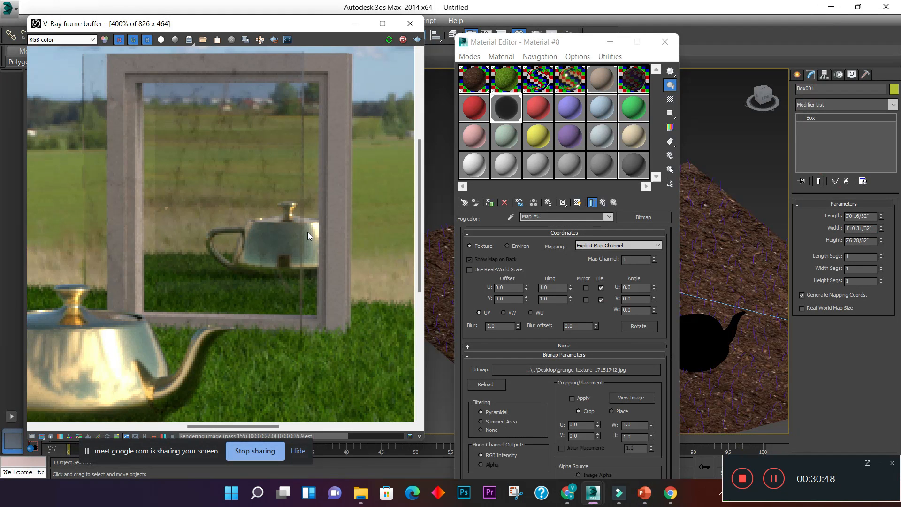
- Check the full rendered scene with the Material Editor moved aside, and refresh the interactive rendering
{"action": "scroll", "coordinate": [308, 232], "scroll_direction": "down", "scroll_amount": 1}
{"action": "scroll", "coordinate": [291, 244], "scroll_direction": "down", "scroll_amount": 1}
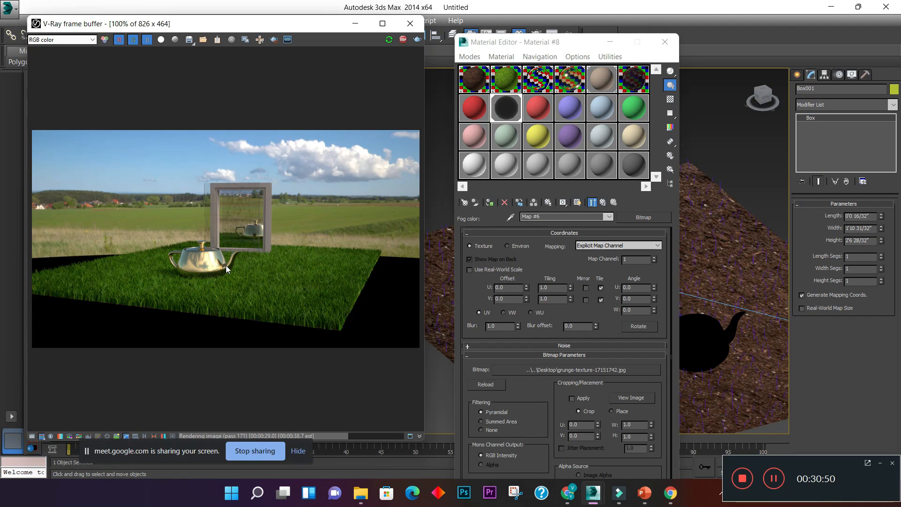
{"action": "scroll", "coordinate": [226, 265], "scroll_direction": "up", "scroll_amount": 1}
{"action": "left_click_drag", "start_coordinate": [540, 43], "coordinate": [719, 90]}
{"action": "left_click", "coordinate": [276, 181]}
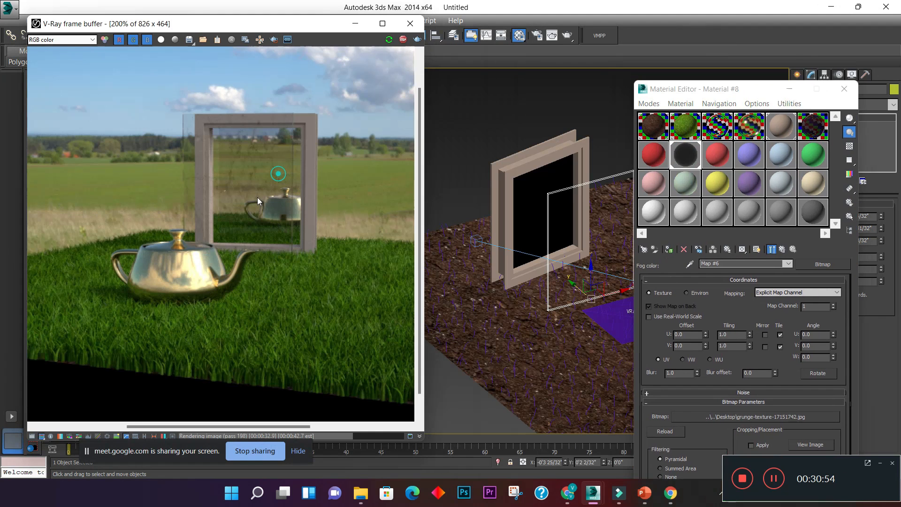
{"action": "left_click", "coordinate": [388, 40]}
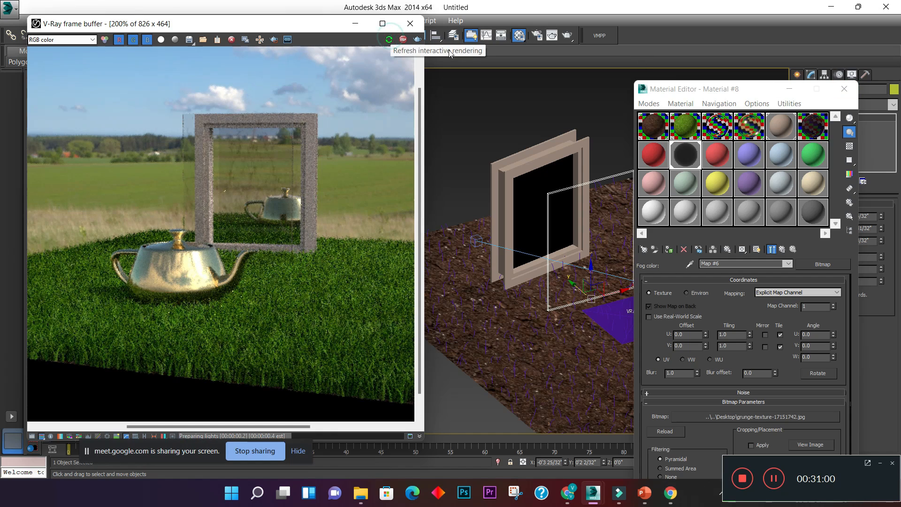
- Try a production render at 3840 x 2160, inspecting the teapot and mirror area while it processes, and cancel it
{"action": "left_click", "coordinate": [418, 39]}
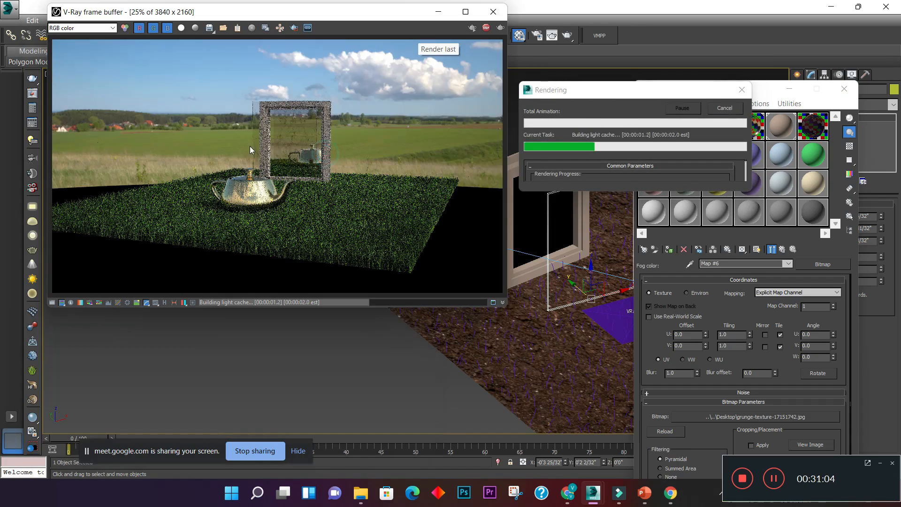
{"action": "scroll", "coordinate": [219, 97], "scroll_direction": "up", "scroll_amount": 1}
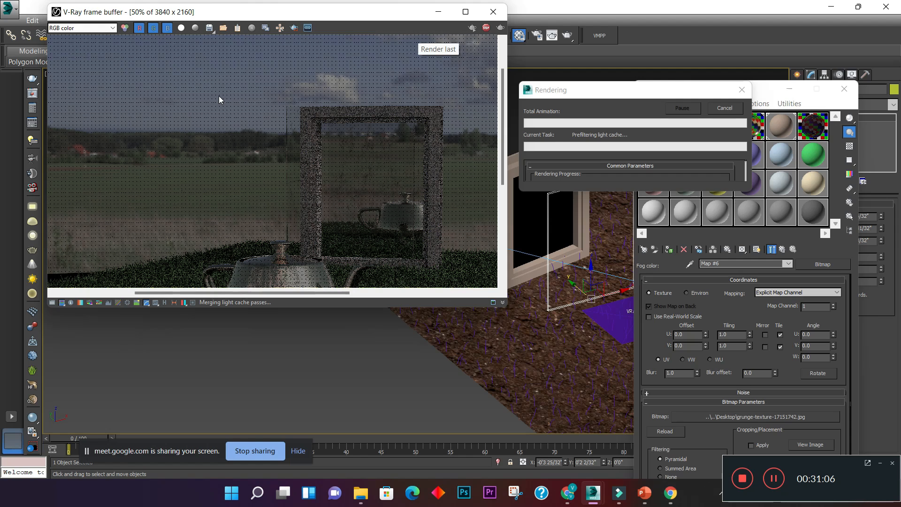
{"action": "scroll", "coordinate": [294, 142], "scroll_direction": "up", "scroll_amount": 1}
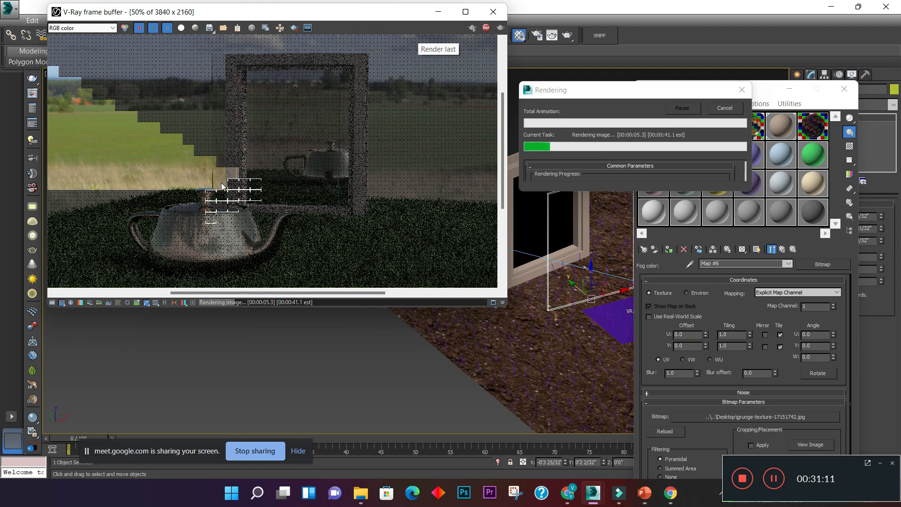
{"action": "scroll", "coordinate": [222, 186], "scroll_direction": "up", "scroll_amount": 1}
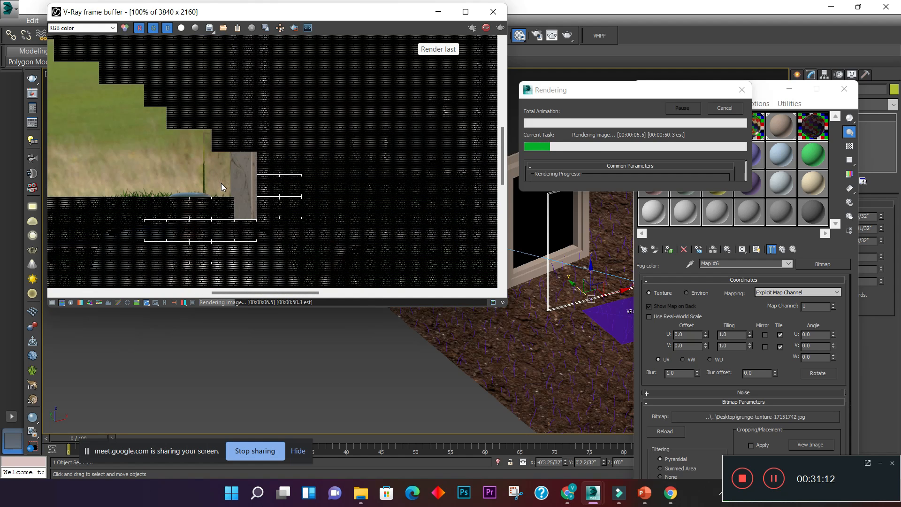
{"action": "scroll", "coordinate": [221, 183], "scroll_direction": "down", "scroll_amount": 1}
{"action": "left_click_drag", "start_coordinate": [613, 94], "coordinate": [496, 105]}
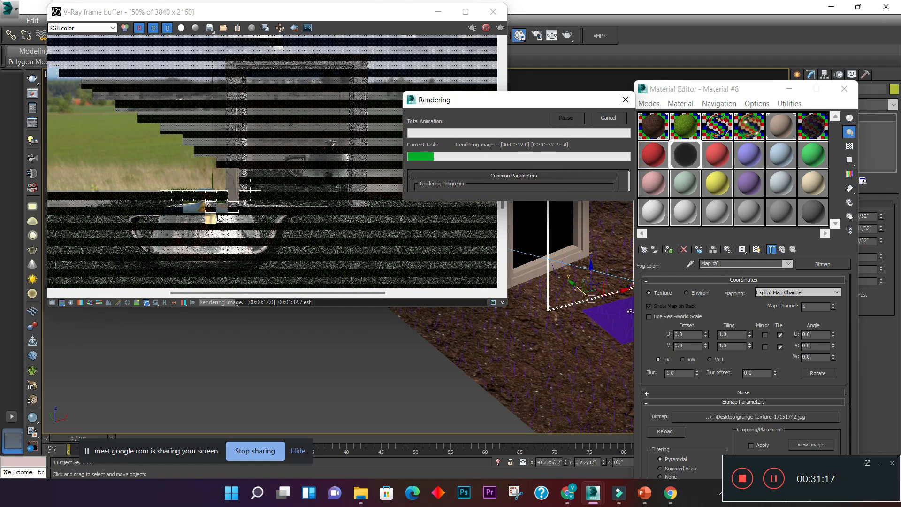
{"action": "scroll", "coordinate": [223, 177], "scroll_direction": "up", "scroll_amount": 1}
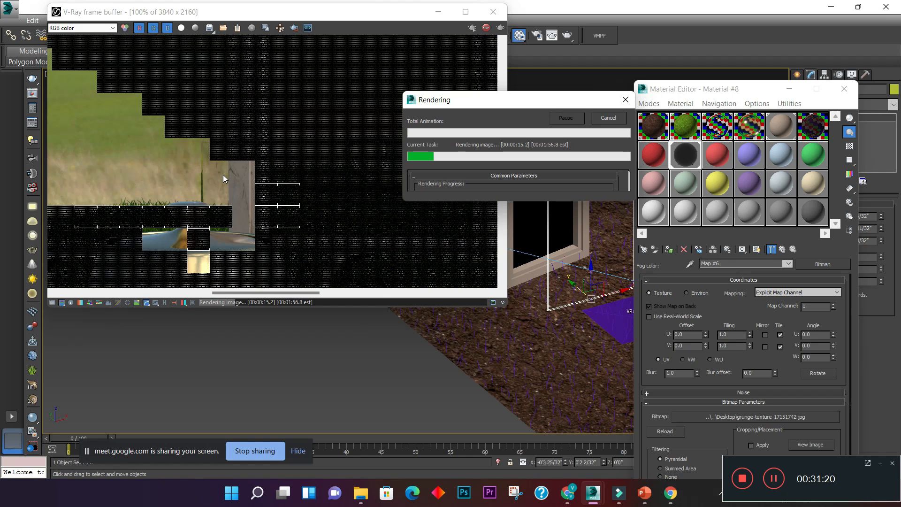
{"action": "scroll", "coordinate": [229, 215], "scroll_direction": "down", "scroll_amount": 1}
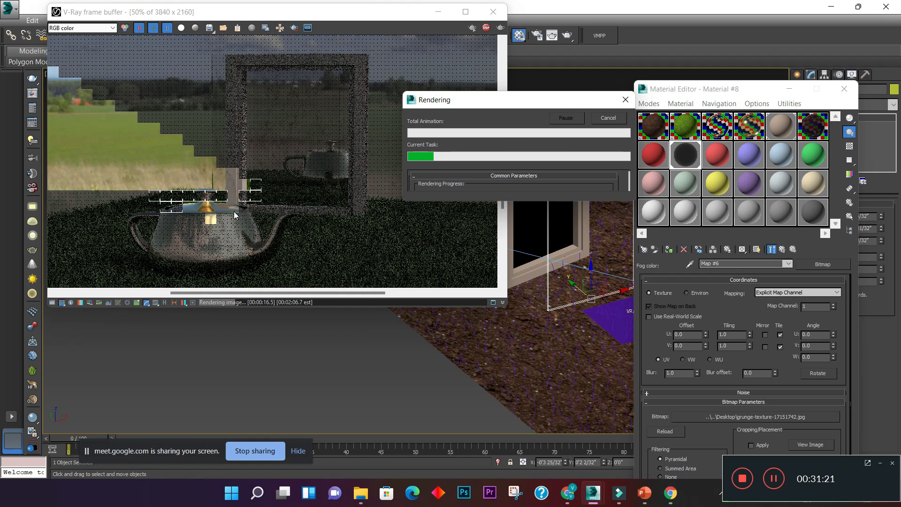
{"action": "scroll", "coordinate": [230, 215], "scroll_direction": "up", "scroll_amount": 1}
{"action": "scroll", "coordinate": [239, 216], "scroll_direction": "down", "scroll_amount": 2}
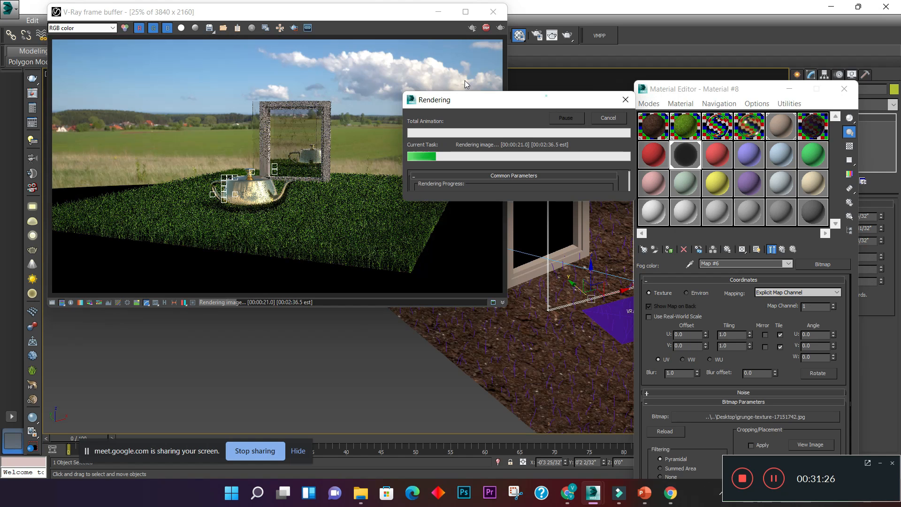
{"action": "left_click_drag", "start_coordinate": [546, 95], "coordinate": [267, 79]}
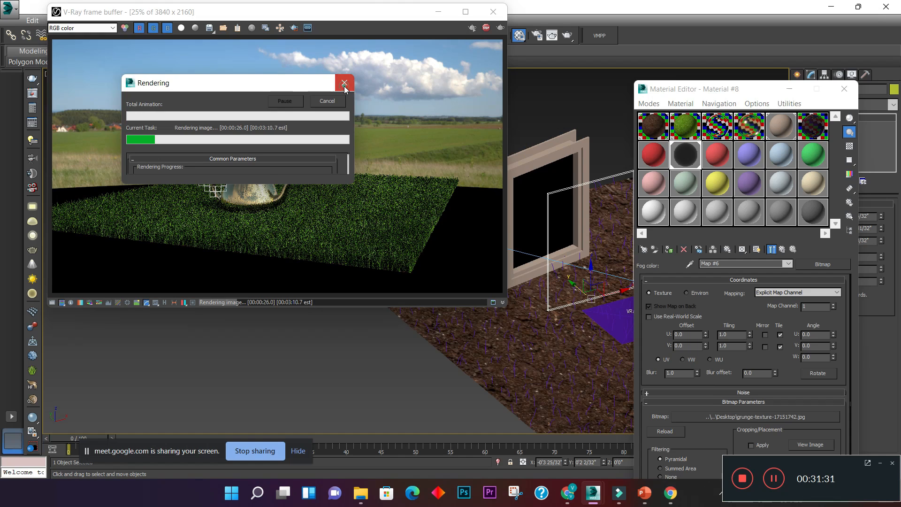
- Select the light red Material #9 and rename it plastic
{"action": "left_click", "coordinate": [718, 167]}
{"action": "left_click_drag", "start_coordinate": [722, 95], "coordinate": [334, 48]}
{"action": "left_click", "coordinate": [363, 216]}
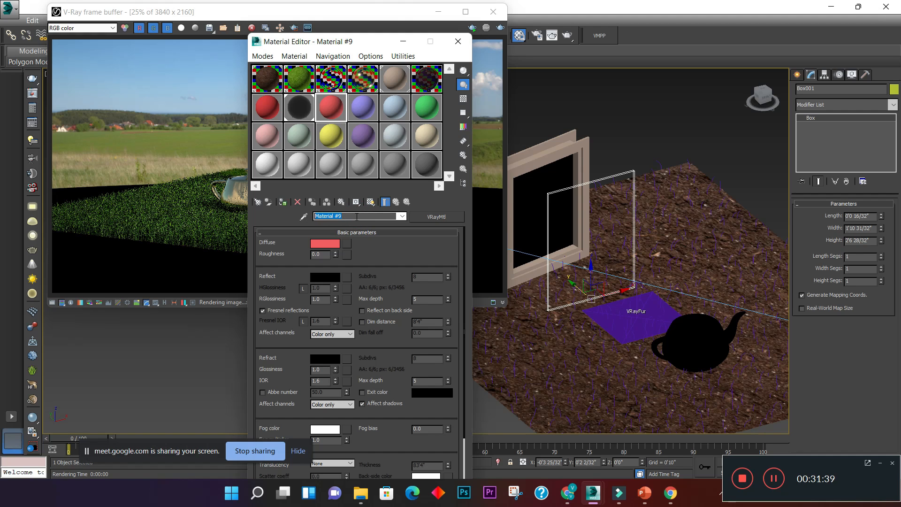
{"action": "type", "text": "plastic"}
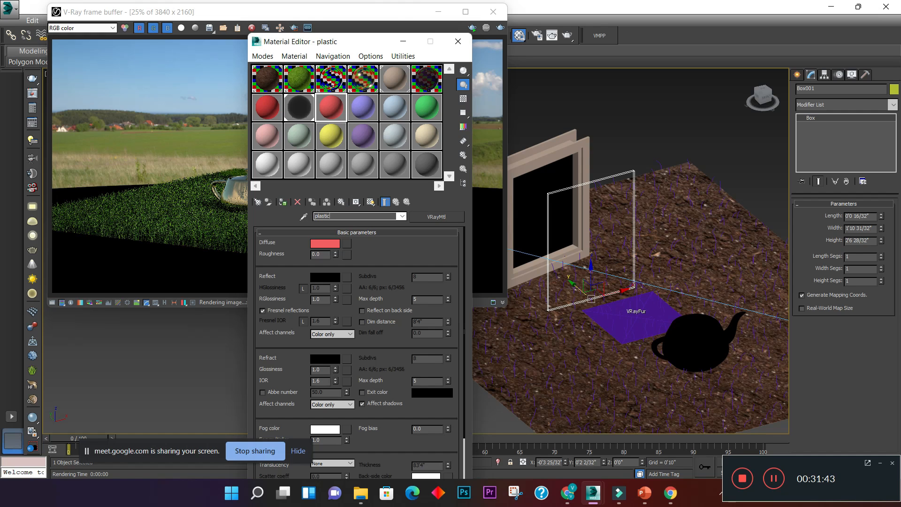
{"action": "key", "text": "Return"}
{"action": "left_click_drag", "start_coordinate": [336, 43], "coordinate": [255, 35]}
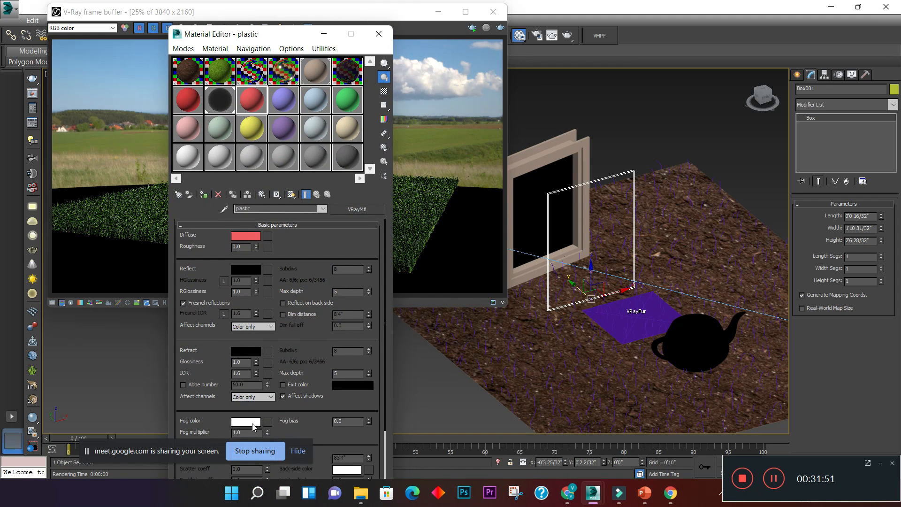
{"action": "scroll", "coordinate": [252, 423], "scroll_direction": "down", "scroll_amount": 1}
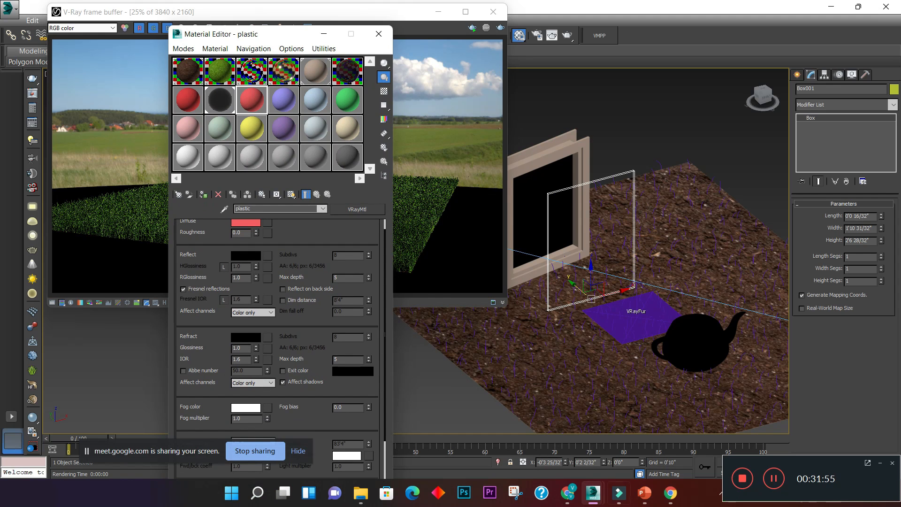
- Switch to Chrome and search Google Images for "plastic dirt texutre"
{"action": "left_click", "coordinate": [567, 493]}
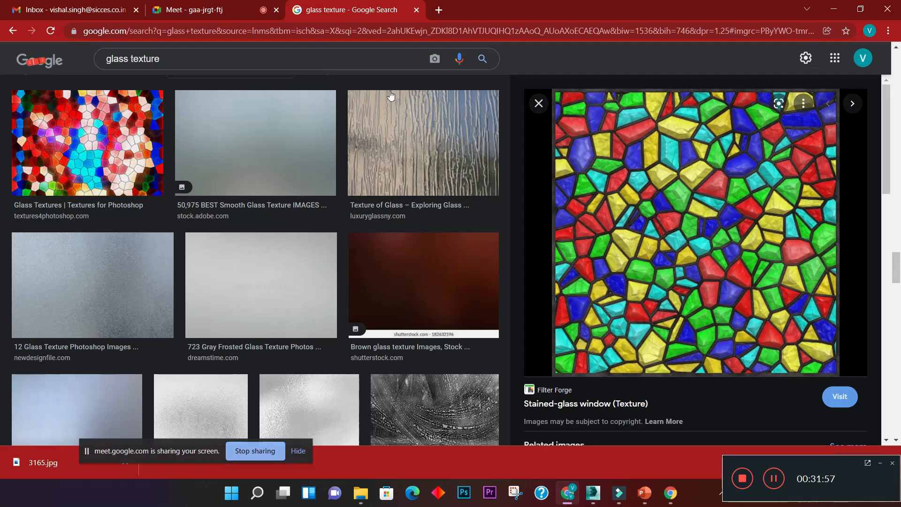
{"action": "triple_click", "coordinate": [100, 57]}
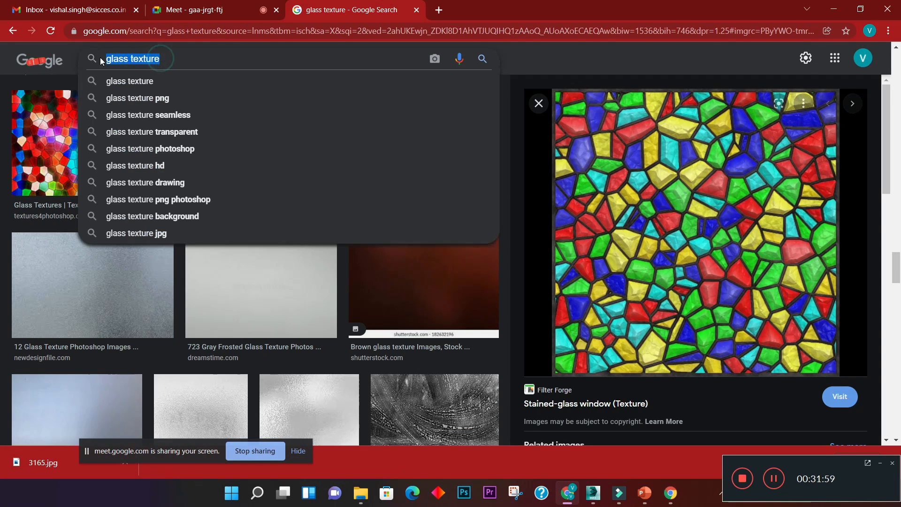
{"action": "type", "text": "pla"}
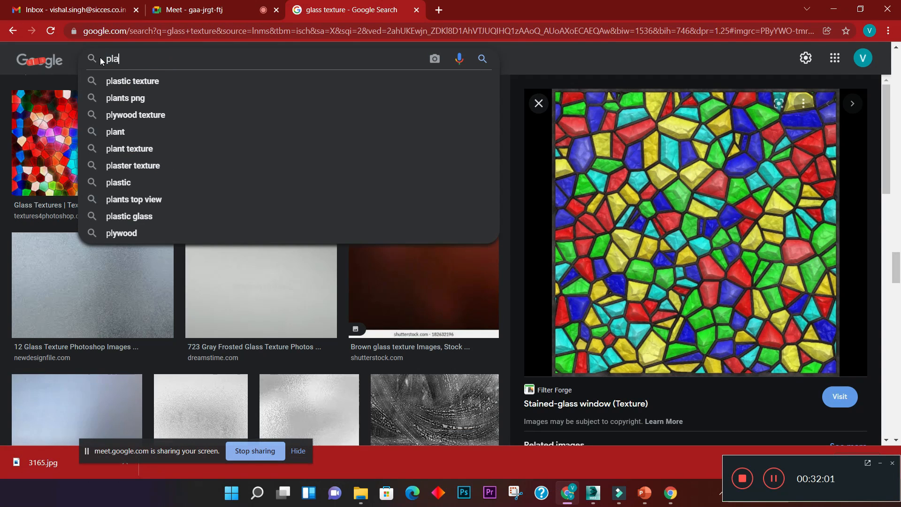
{"action": "type", "text": "stic di"}
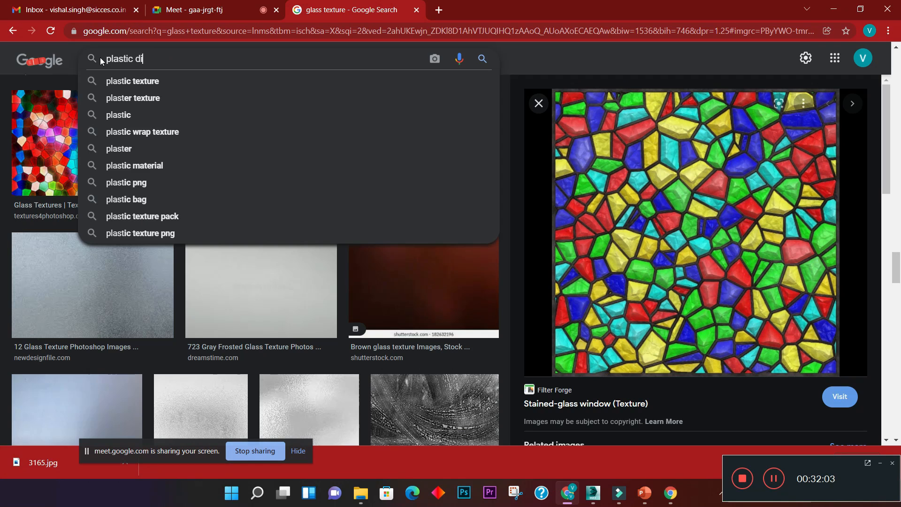
{"action": "type", "text": "rt texutre"}
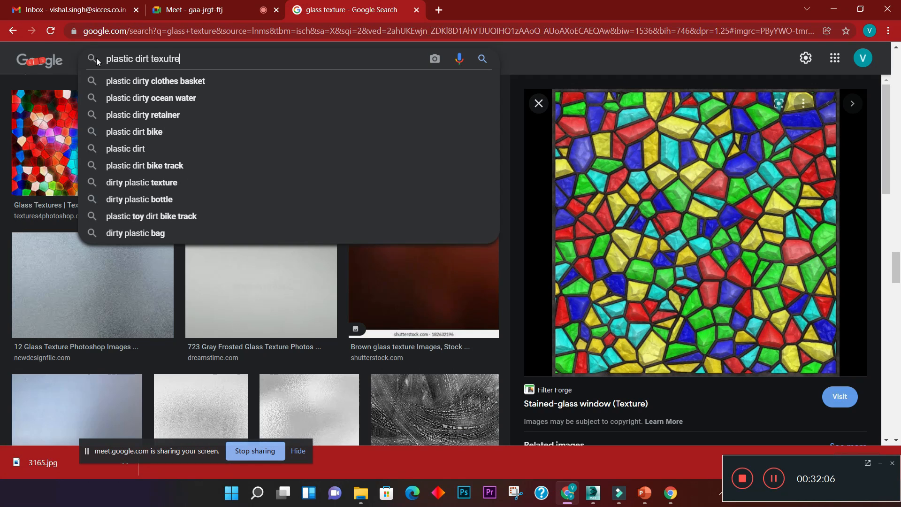
{"action": "key", "text": "Return"}
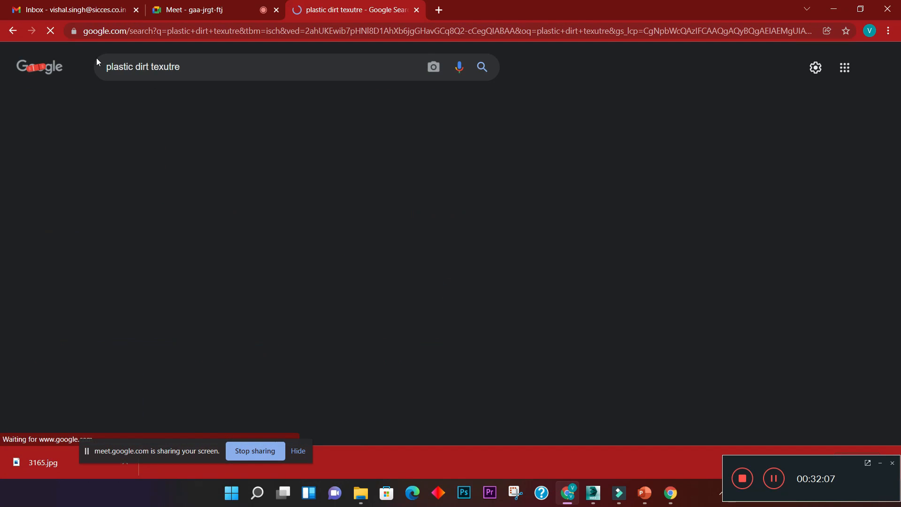
- Browse the image results and save the cracked white "Dirt And Mould On The White Plastic" texture to the Desktop as JPEG image download
{"action": "scroll", "coordinate": [357, 315], "scroll_direction": "down", "scroll_amount": 5}
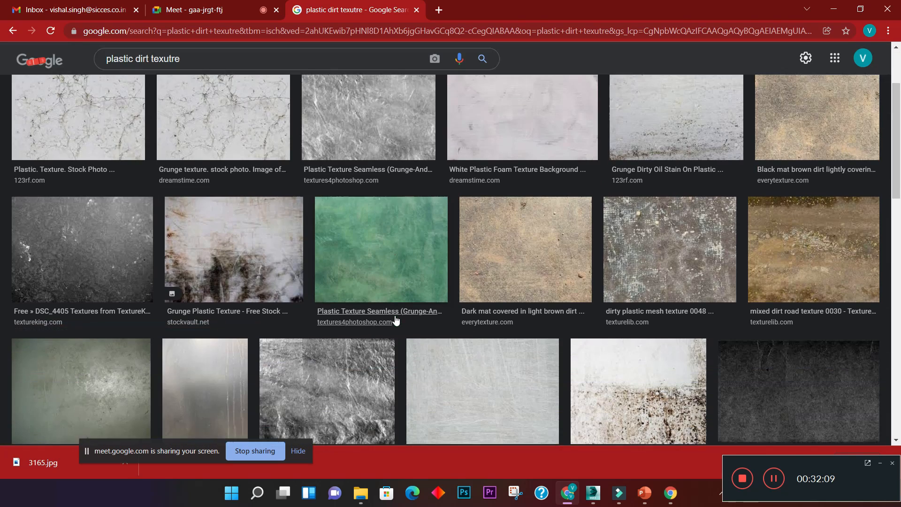
{"action": "scroll", "coordinate": [385, 289], "scroll_direction": "down", "scroll_amount": 2}
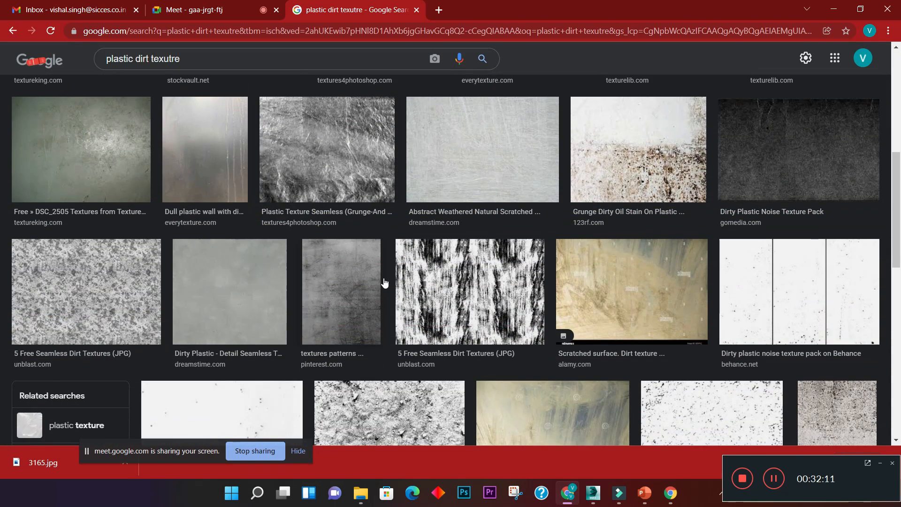
{"action": "scroll", "coordinate": [385, 286], "scroll_direction": "up", "scroll_amount": 3}
{"action": "scroll", "coordinate": [384, 278], "scroll_direction": "up", "scroll_amount": 5}
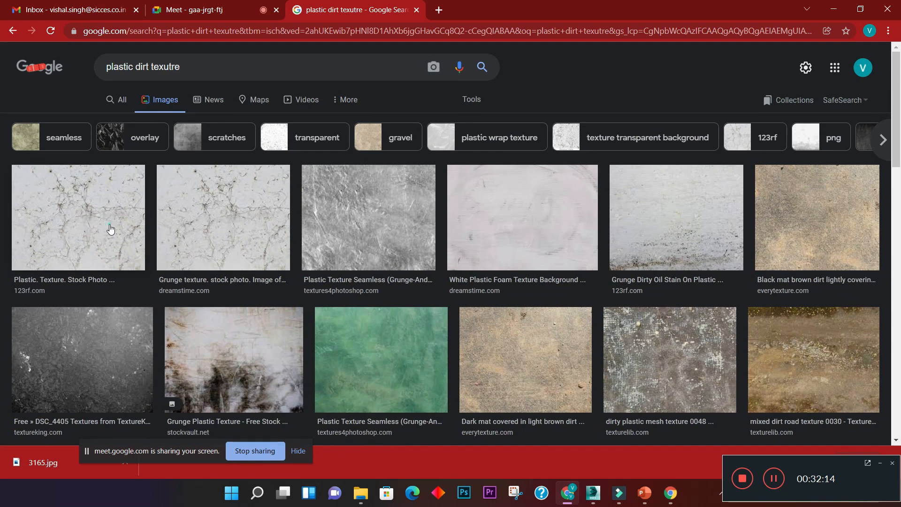
{"action": "left_click", "coordinate": [111, 229]}
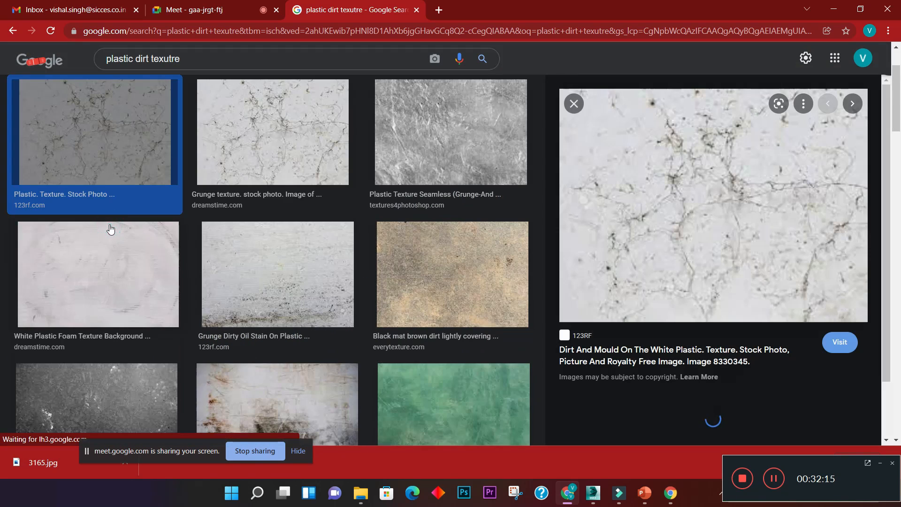
{"action": "right_click", "coordinate": [688, 187]}
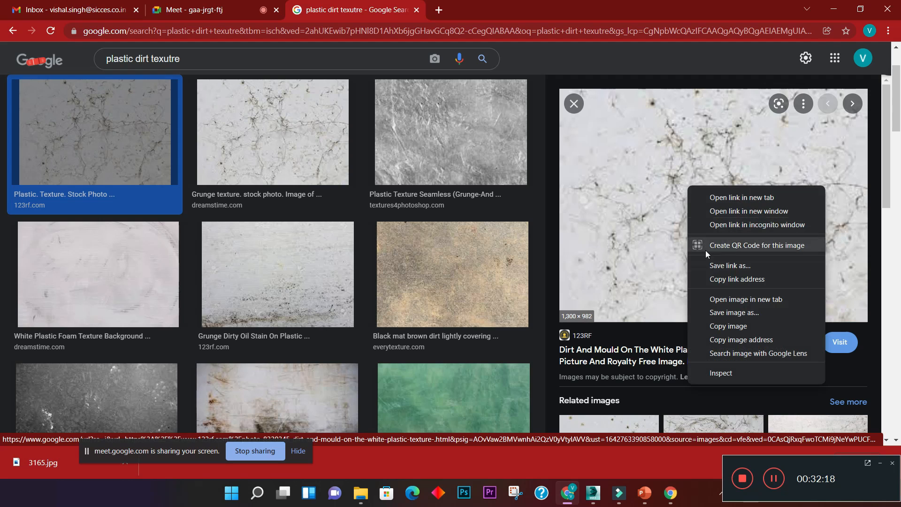
{"action": "left_click", "coordinate": [721, 313]}
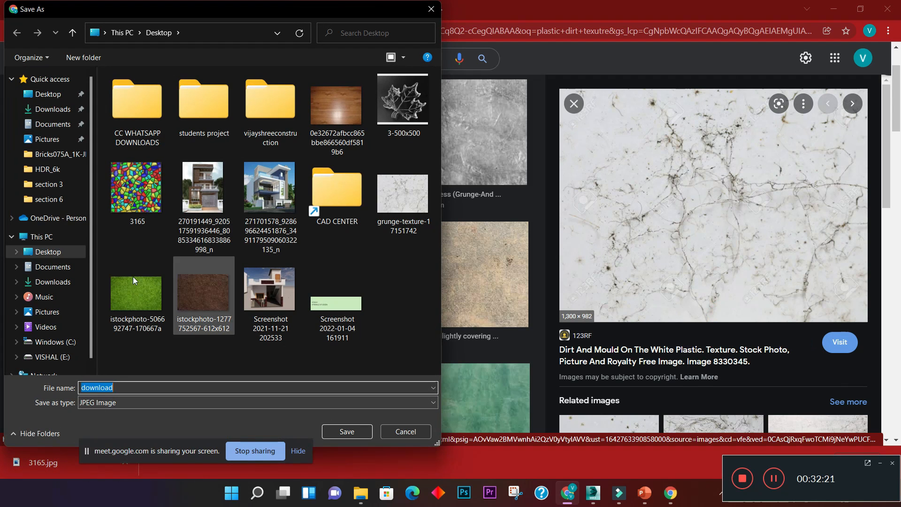
{"action": "left_click", "coordinate": [60, 256]}
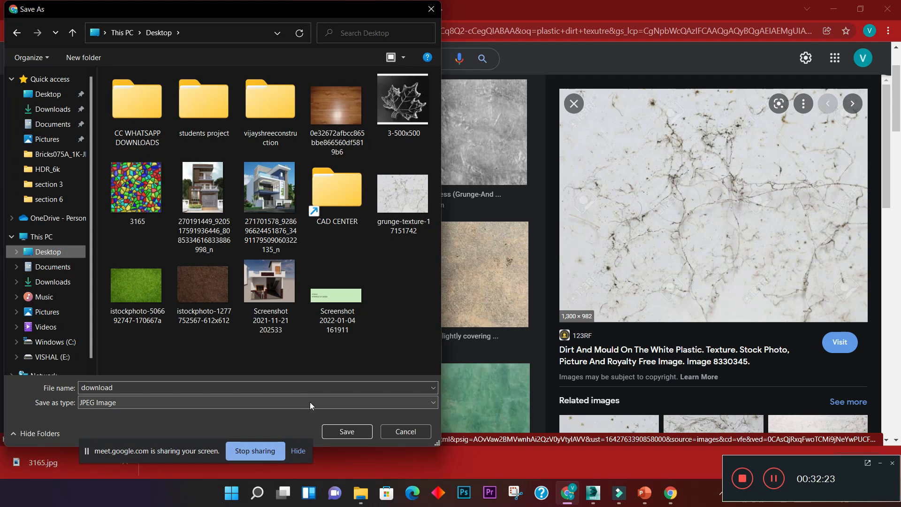
{"action": "left_click", "coordinate": [345, 433]}
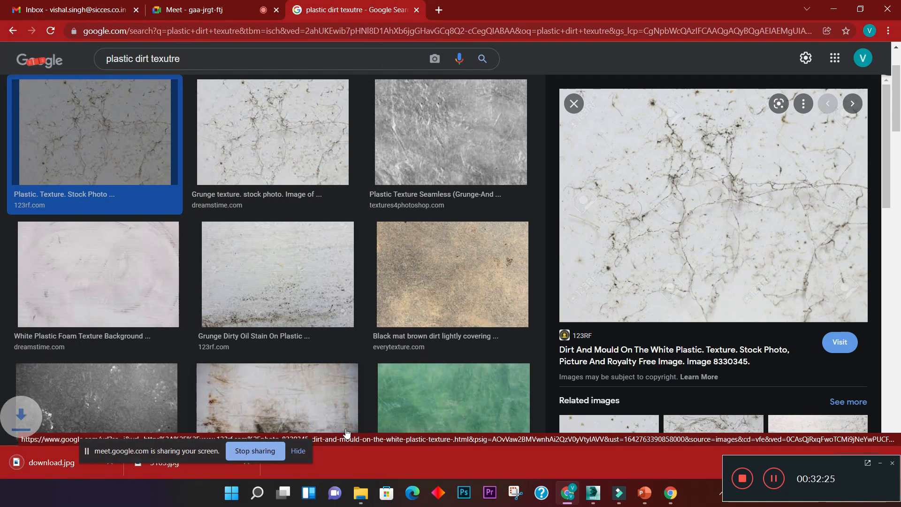
- Switch back to 3ds Max and lighten the plastic material's diffuse color to RGB 234, 68, 68
{"action": "left_click", "coordinate": [834, 9]}
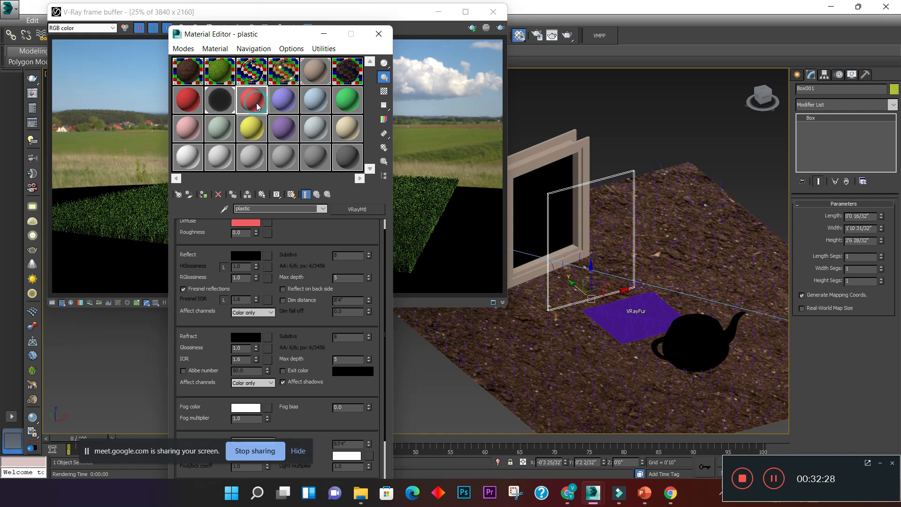
{"action": "left_click", "coordinate": [247, 221]}
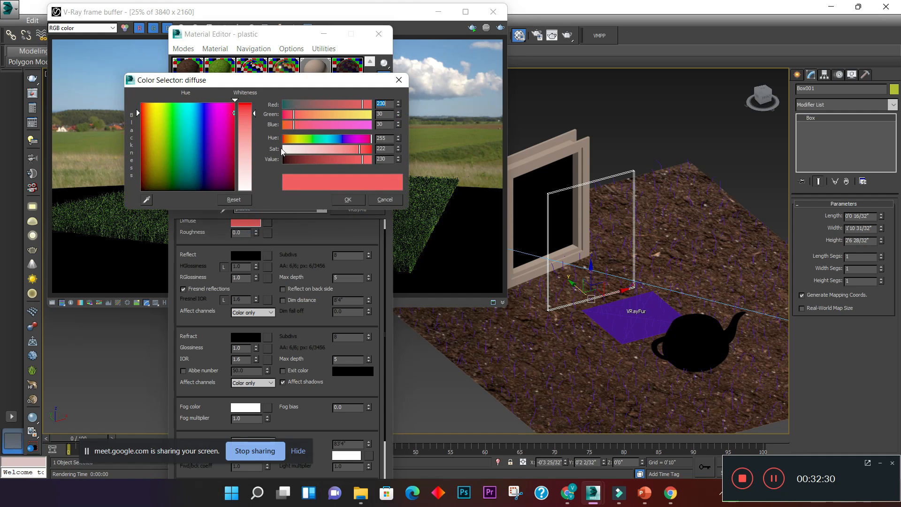
{"action": "left_click_drag", "start_coordinate": [257, 113], "coordinate": [256, 127]}
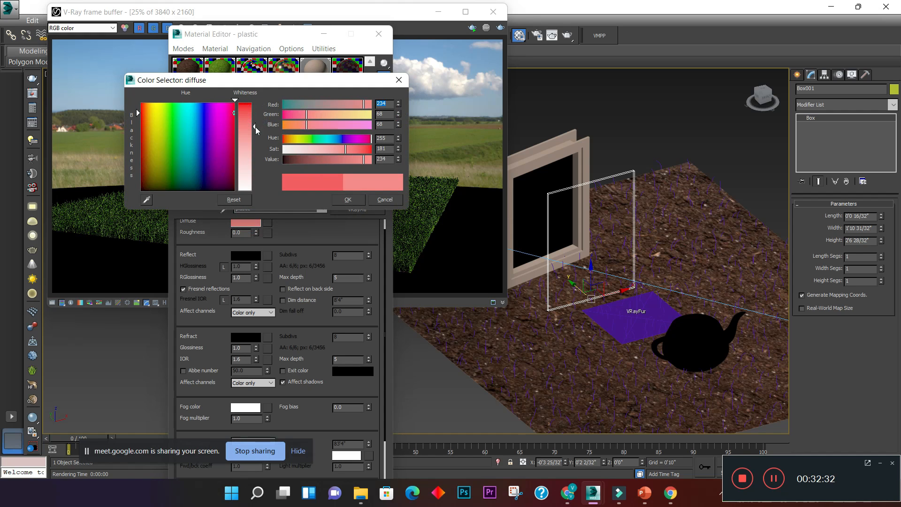
{"action": "left_click", "coordinate": [363, 200]}
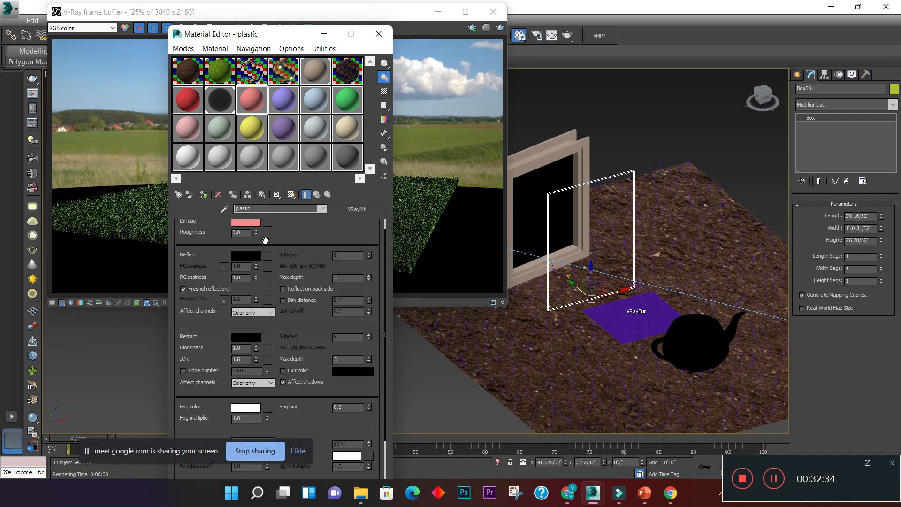
- Set the plastic material's reflection color to light gray, RGB 155, 155, 155
{"action": "left_click", "coordinate": [253, 259]}
{"action": "left_click_drag", "start_coordinate": [256, 104], "coordinate": [254, 156]}
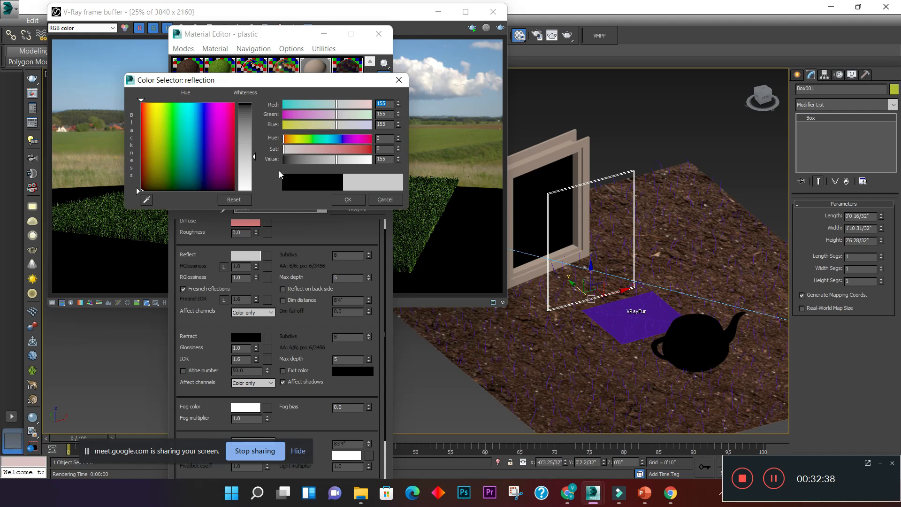
{"action": "left_click", "coordinate": [347, 198]}
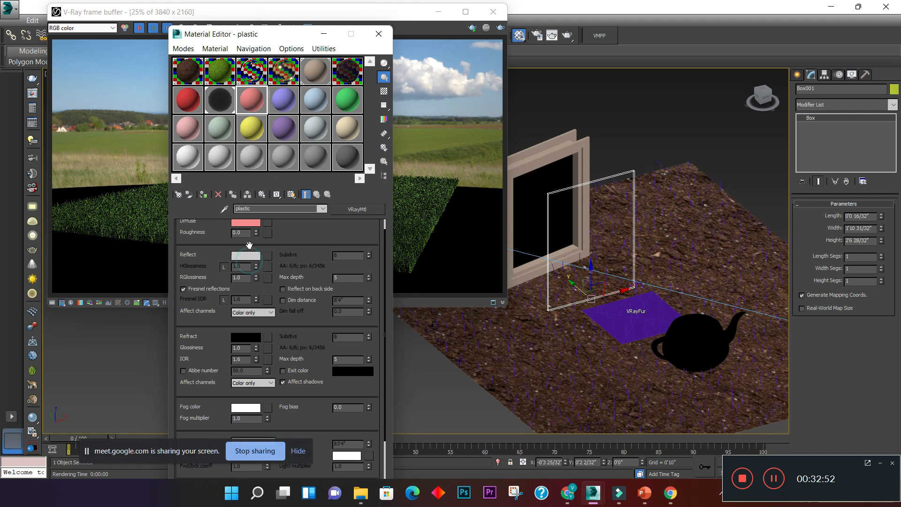
- Set the plastic material's reflection color to white and its reflection glossiness to 0.98
{"action": "left_click", "coordinate": [249, 258]}
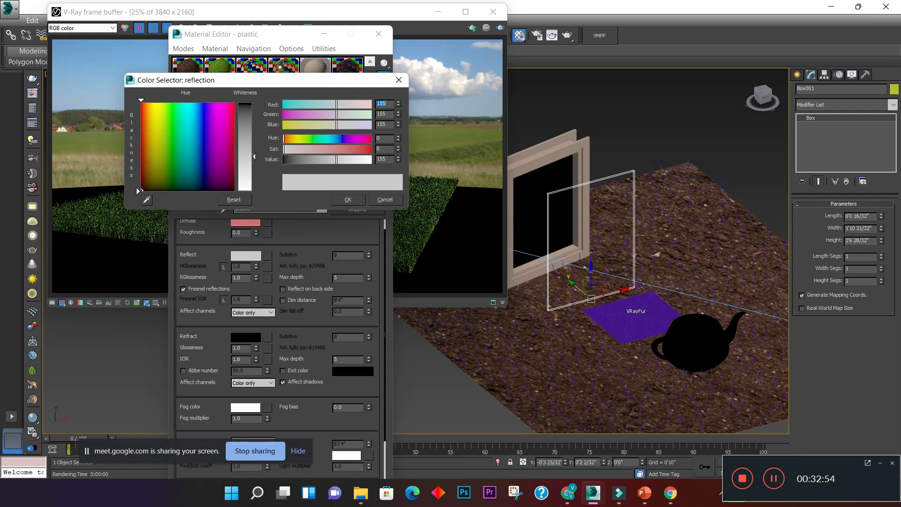
{"action": "left_click_drag", "start_coordinate": [255, 165], "coordinate": [255, 195]}
{"action": "left_click", "coordinate": [339, 198]}
{"action": "left_click", "coordinate": [244, 277]}
{"action": "type", "text": "0.98"}
{"action": "key", "text": "Return"}
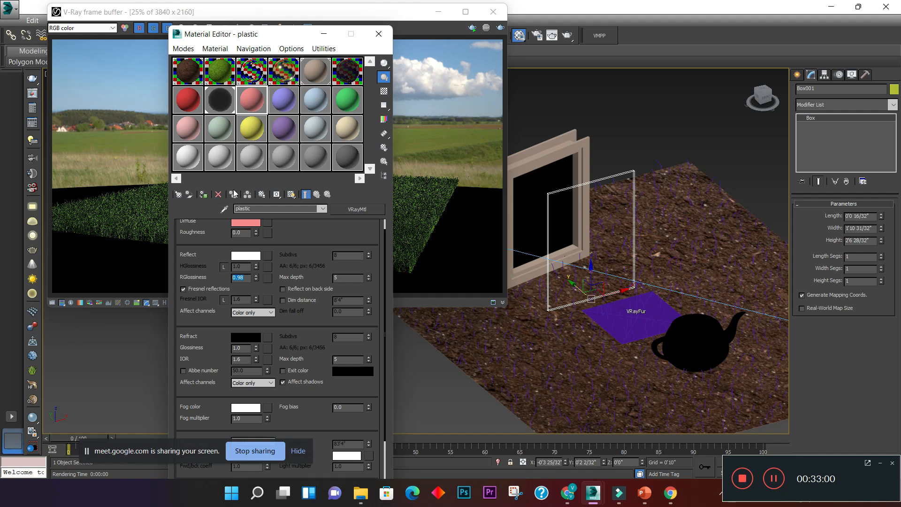
- Open an enlarged preview of the plastic material and show it against the checkered background
{"action": "double_click", "coordinate": [251, 99]}
{"action": "left_click_drag", "start_coordinate": [366, 36], "coordinate": [704, 77]}
{"action": "left_click", "coordinate": [385, 91]}
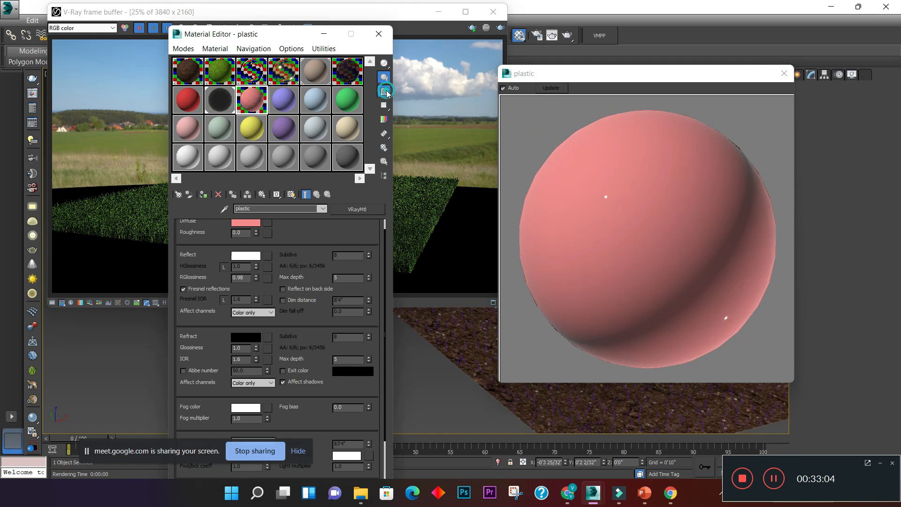
{"action": "left_click_drag", "start_coordinate": [676, 81], "coordinate": [629, 71]}
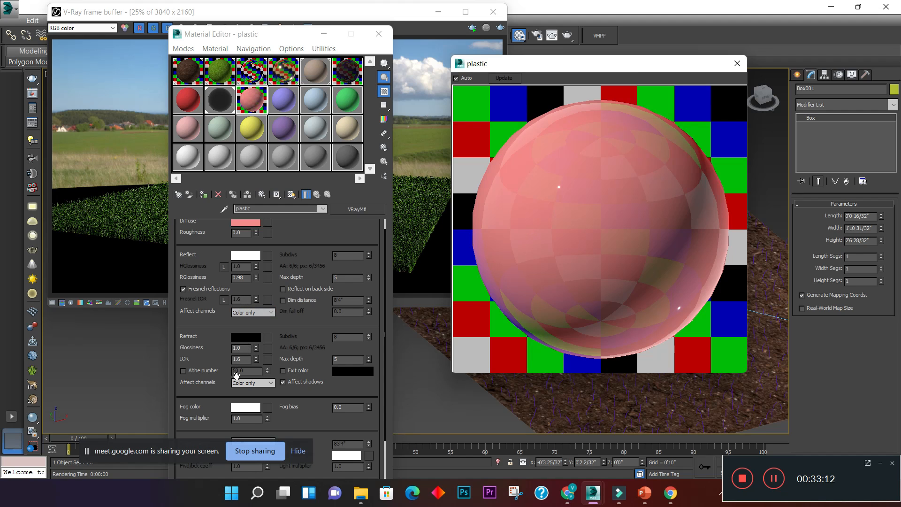
- Set the plastic material's refraction IOR to 1.46
{"action": "double_click", "coordinate": [246, 359]}
{"action": "type", "text": "1.4"}
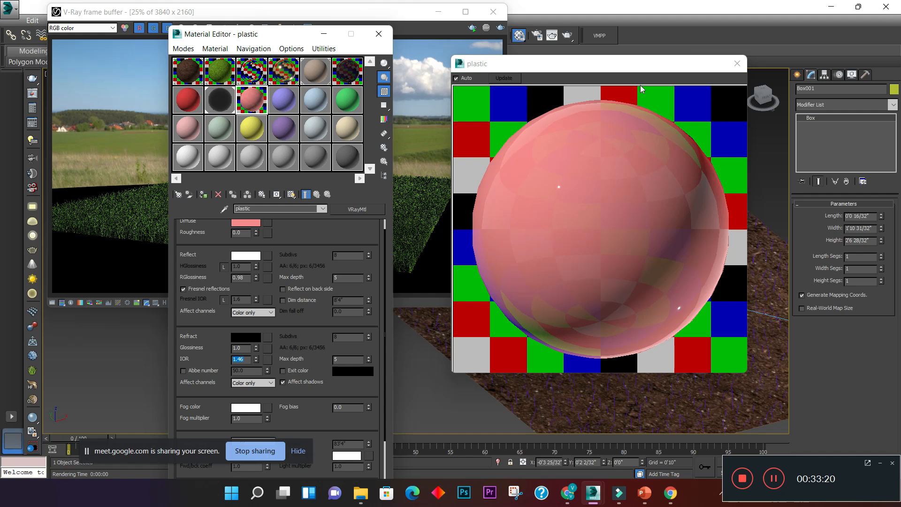
{"action": "left_click_drag", "start_coordinate": [609, 71], "coordinate": [573, 59]}
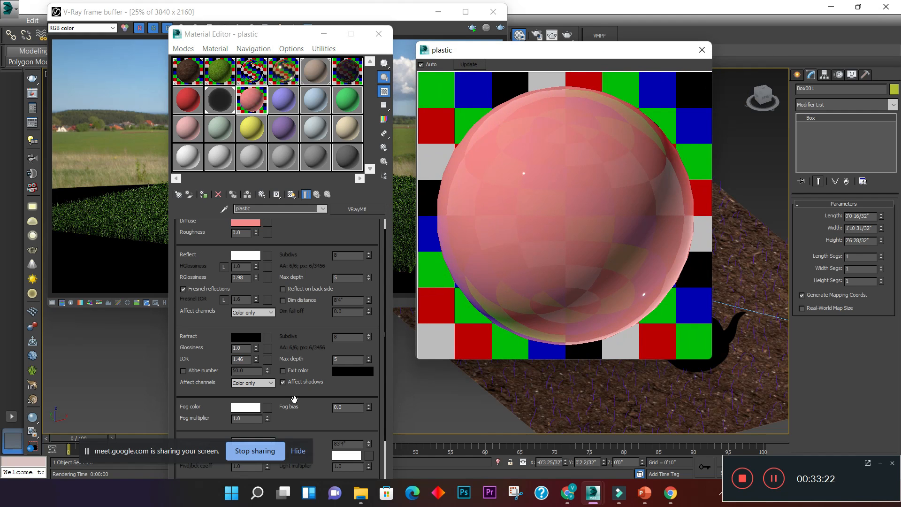
{"action": "left_click_drag", "start_coordinate": [243, 37], "coordinate": [236, 117]}
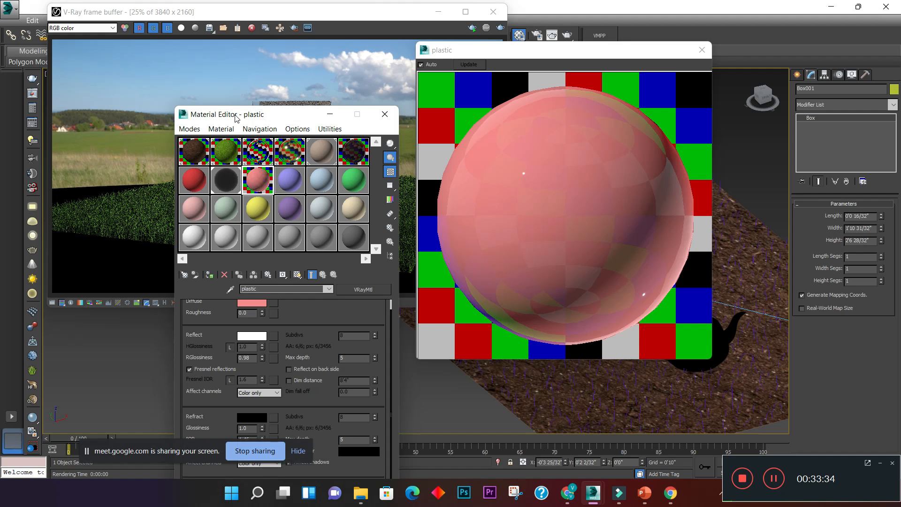
{"action": "left_click_drag", "start_coordinate": [263, 118], "coordinate": [244, 13]}
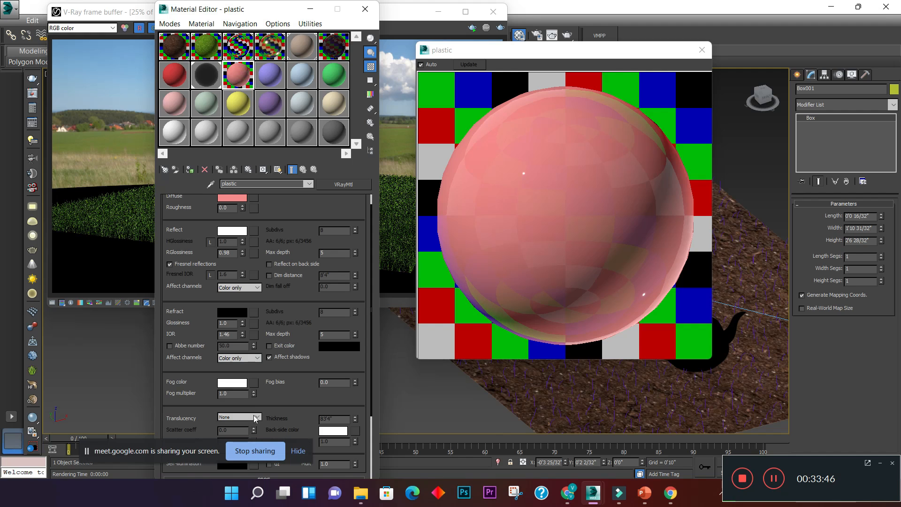
- Set the fog multiplier to 0.95, load grunge-texture-17151742 from the Desktop as the fog color bitmap, and close the enlarged preview
{"action": "left_click_drag", "start_coordinate": [231, 393], "coordinate": [214, 393]}
{"action": "left_click", "coordinate": [254, 383]}
{"action": "left_click_drag", "start_coordinate": [346, 99], "coordinate": [345, 102]}
{"action": "double_click", "coordinate": [361, 104]}
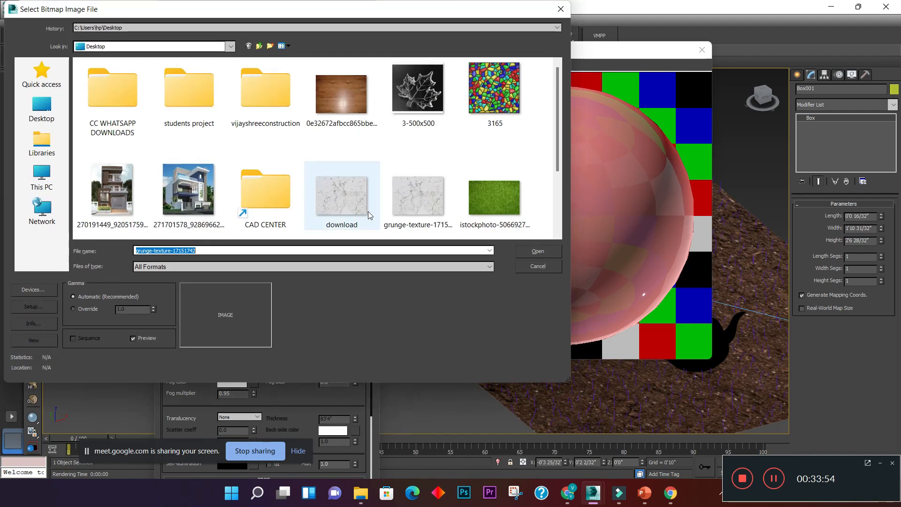
{"action": "left_click", "coordinate": [413, 197]}
{"action": "left_click", "coordinate": [527, 256]}
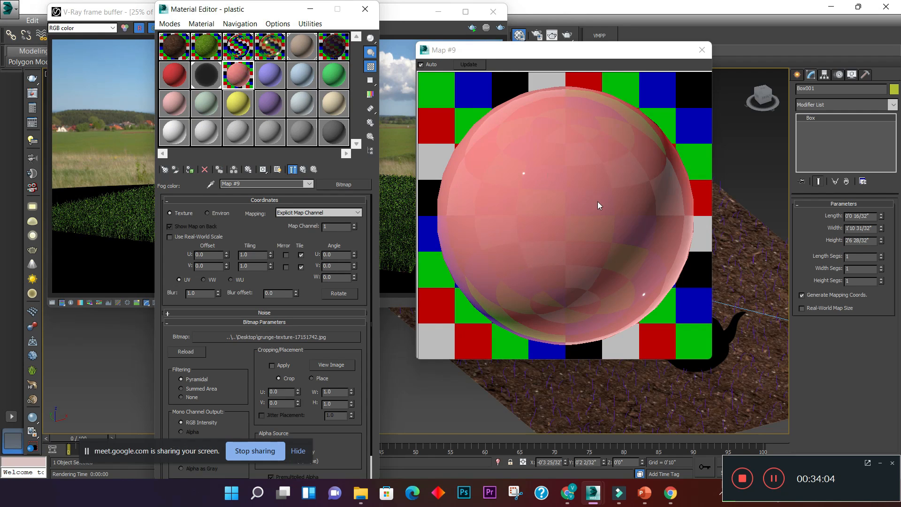
{"action": "left_click_drag", "start_coordinate": [593, 55], "coordinate": [690, 76]}
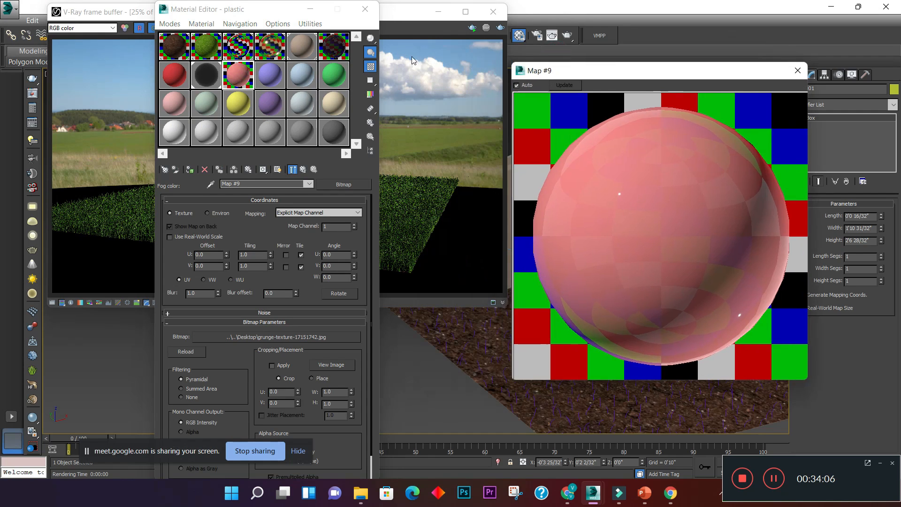
{"action": "left_click", "coordinate": [797, 71]}
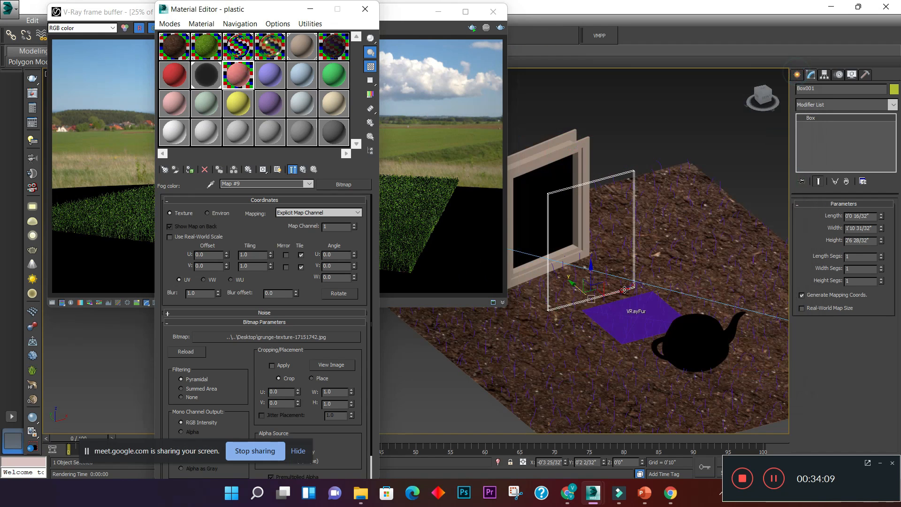
- Create a teapot with a radius of about 0'6 2/32" between the mirror and the gold teapot, and assign the plastic material to it
{"action": "left_click", "coordinate": [797, 79]}
{"action": "left_click", "coordinate": [834, 194]}
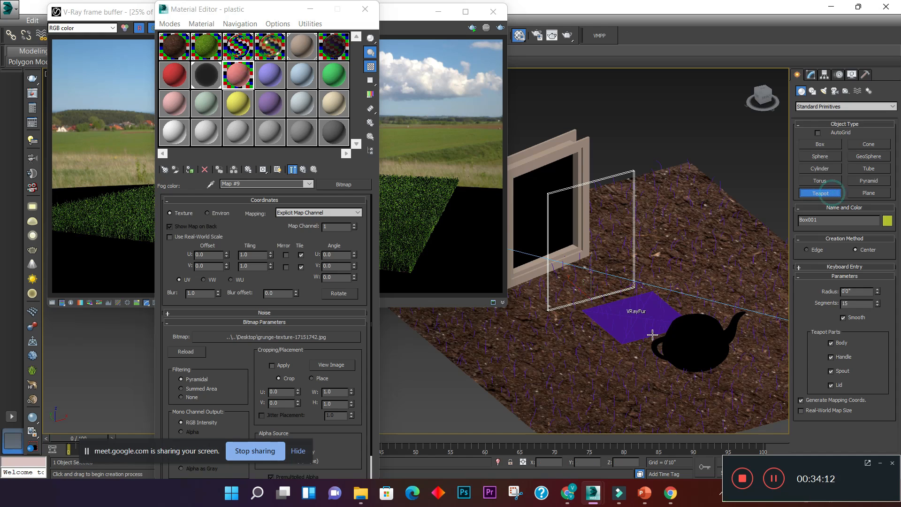
{"action": "left_click_drag", "start_coordinate": [612, 330], "coordinate": [617, 343]}
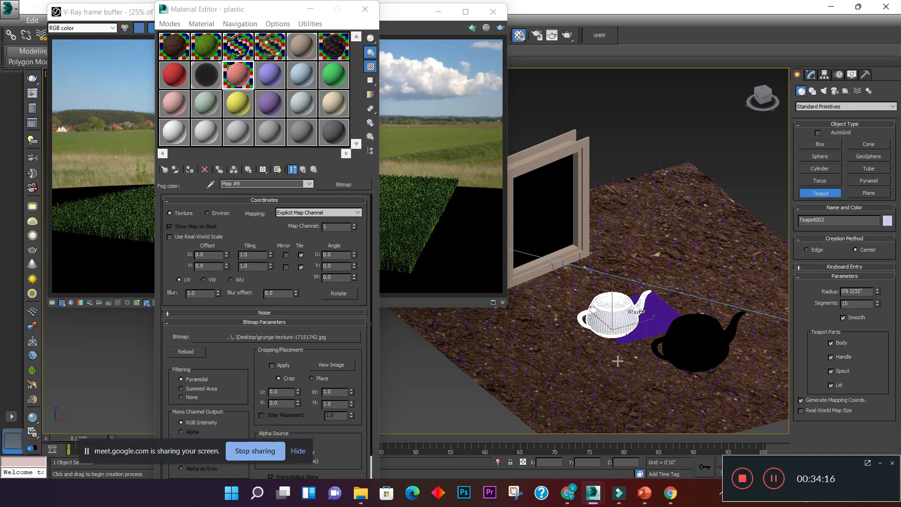
{"action": "key", "text": "w"}
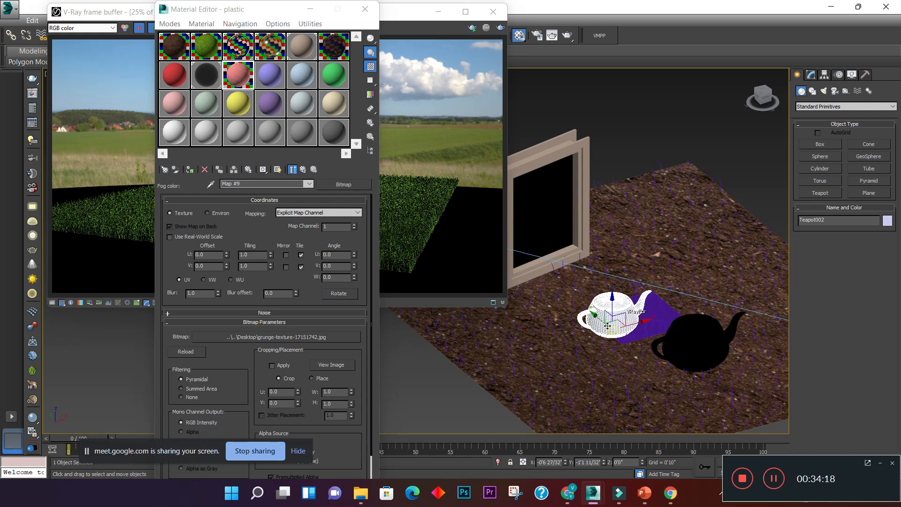
{"action": "left_click_drag", "start_coordinate": [604, 322], "coordinate": [614, 328]}
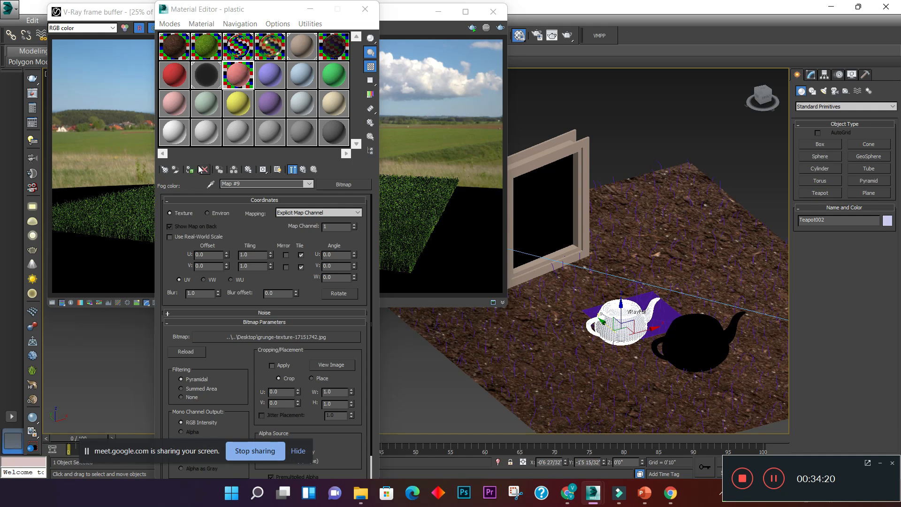
{"action": "left_click_drag", "start_coordinate": [245, 10], "coordinate": [385, 265]}
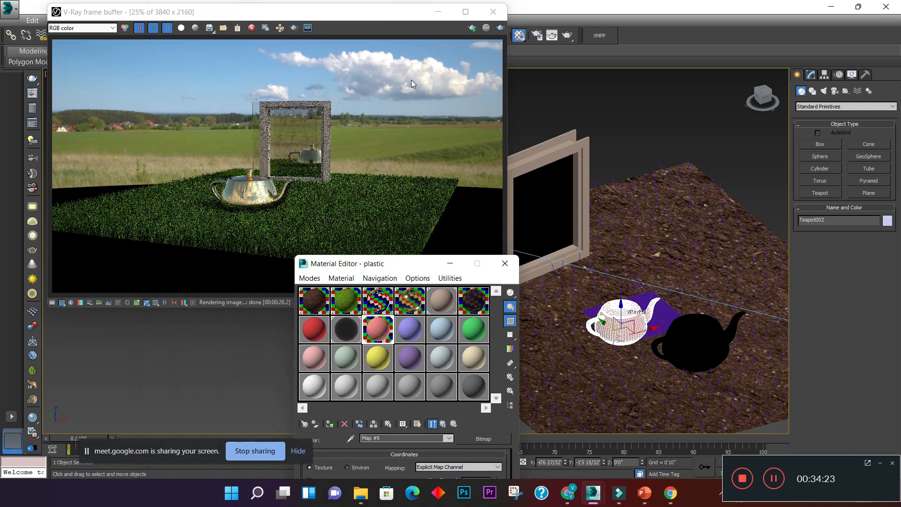
- Start an interactive render in the V-Ray frame buffer and check the new teapot's reflection in the mirror
{"action": "left_click", "coordinate": [469, 28]}
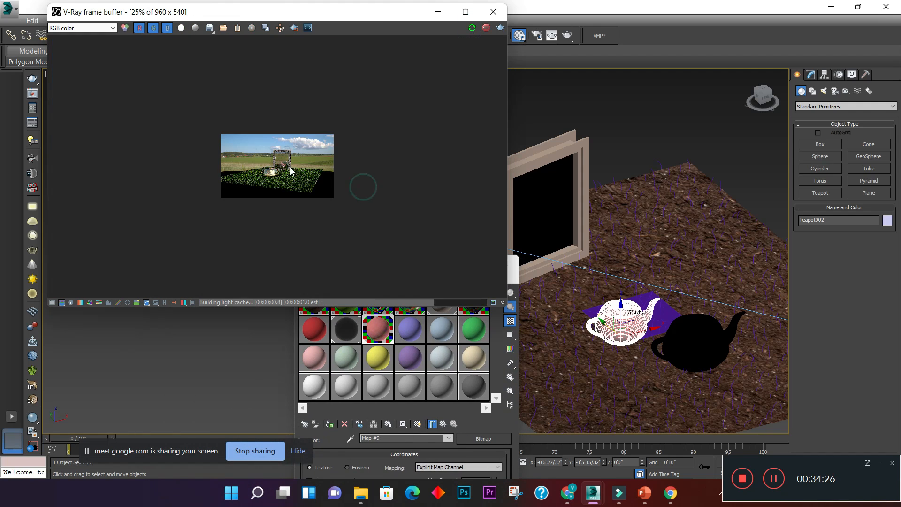
{"action": "scroll", "coordinate": [289, 162], "scroll_direction": "up", "scroll_amount": 2}
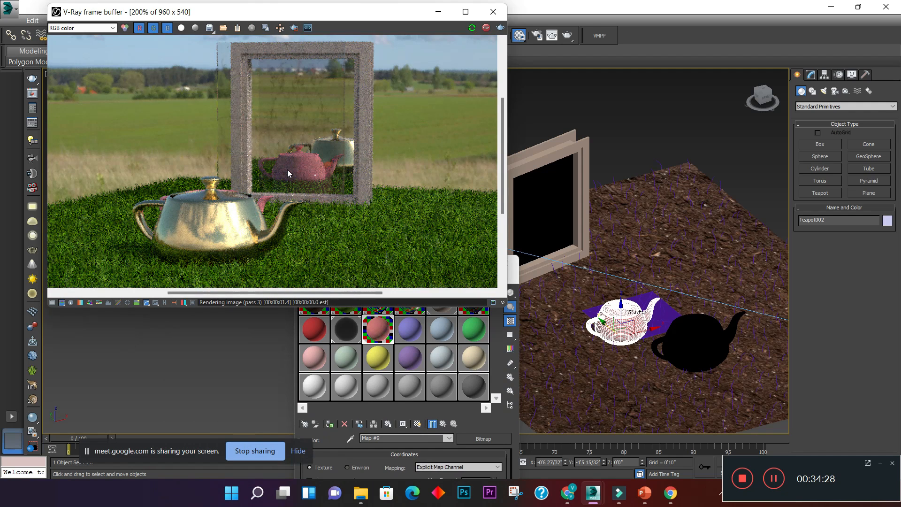
{"action": "scroll", "coordinate": [287, 170], "scroll_direction": "up", "scroll_amount": 2}
{"action": "scroll", "coordinate": [251, 218], "scroll_direction": "down", "scroll_amount": 1}
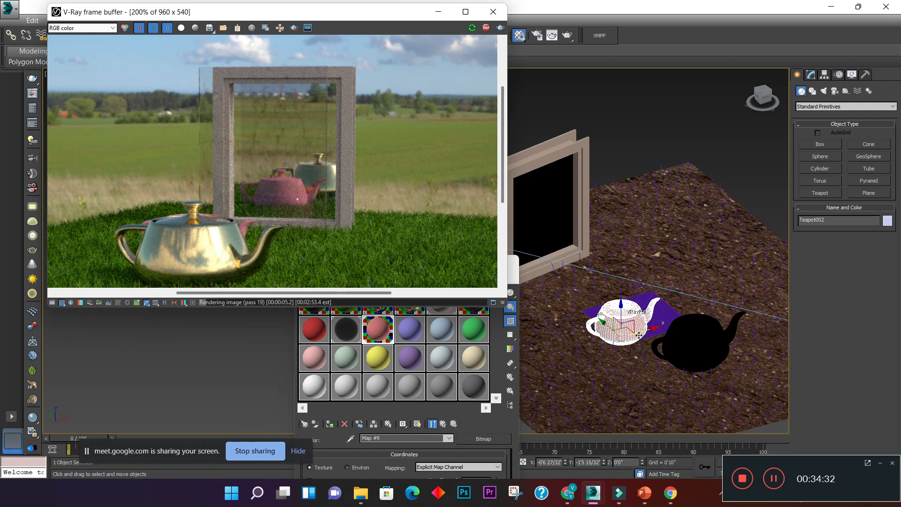
- Move the plastic teapot to the camera side of the gold teapot and examine its surface in the render
{"action": "left_click_drag", "start_coordinate": [609, 328], "coordinate": [683, 385]}
{"action": "scroll", "coordinate": [266, 219], "scroll_direction": "down", "scroll_amount": 1}
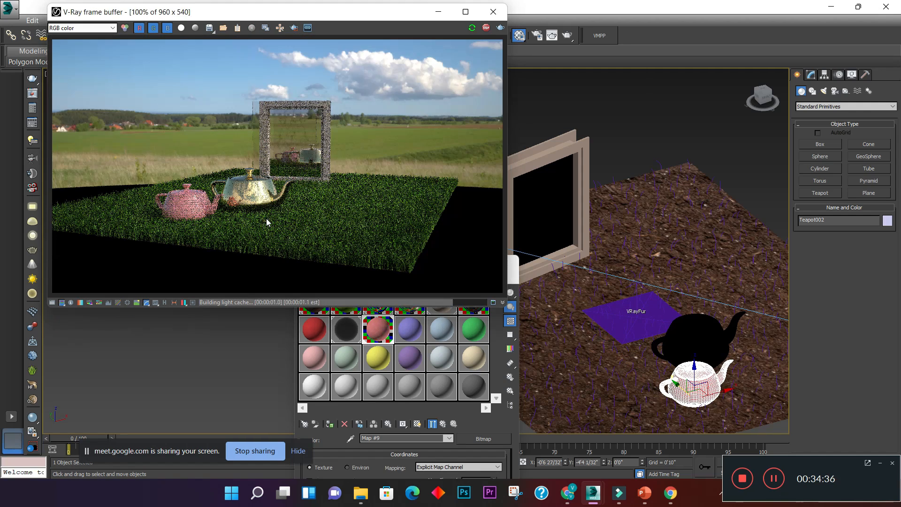
{"action": "scroll", "coordinate": [143, 213], "scroll_direction": "up", "scroll_amount": 2}
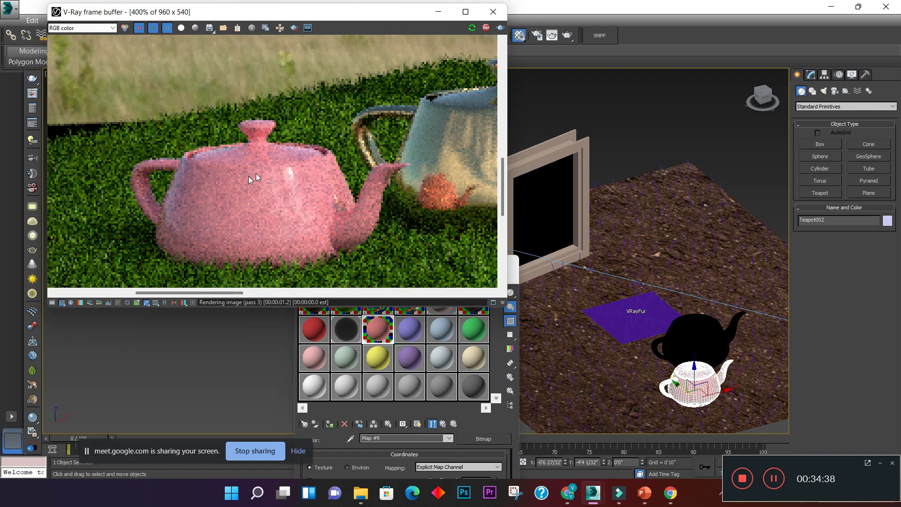
{"action": "scroll", "coordinate": [266, 193], "scroll_direction": "up", "scroll_amount": 1}
{"action": "scroll", "coordinate": [266, 196], "scroll_direction": "down", "scroll_amount": 1}
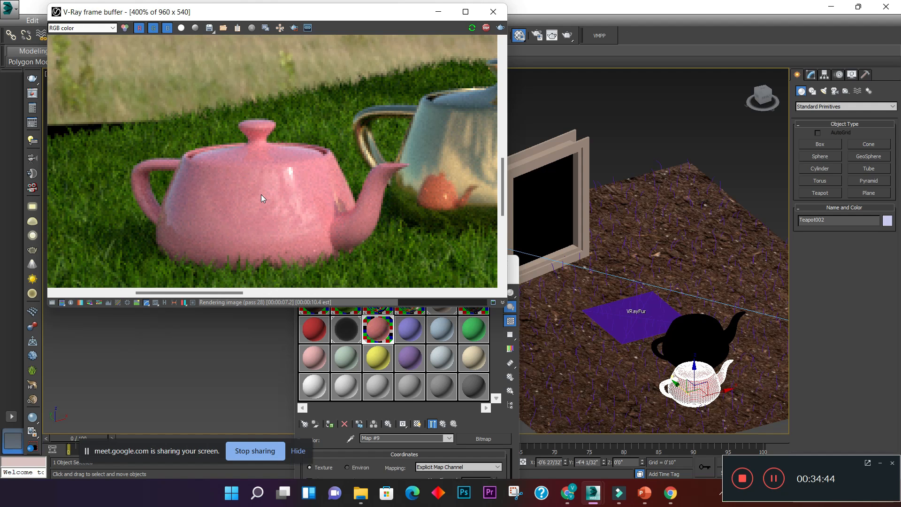
{"action": "scroll", "coordinate": [248, 190], "scroll_direction": "down", "scroll_amount": 1}
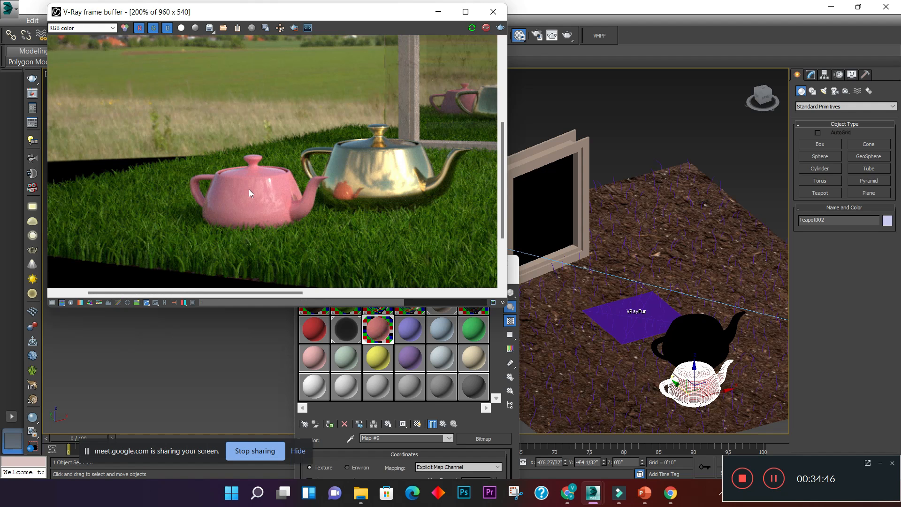
{"action": "scroll", "coordinate": [271, 212], "scroll_direction": "up", "scroll_amount": 2}
{"action": "scroll", "coordinate": [229, 195], "scroll_direction": "down", "scroll_amount": 1}
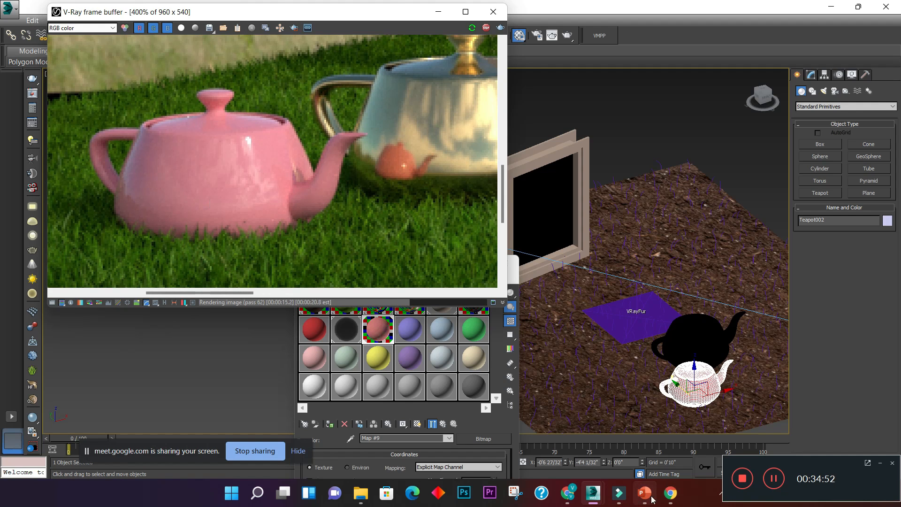
- Switch to Chrome and browse the related dirt texture images to open the Mold Texture Stock Photo, Image 70013860
{"action": "mouse_move", "coordinate": [568, 493]}
{"action": "left_click", "coordinate": [581, 439]}
{"action": "scroll", "coordinate": [626, 329], "scroll_direction": "down", "scroll_amount": 8}
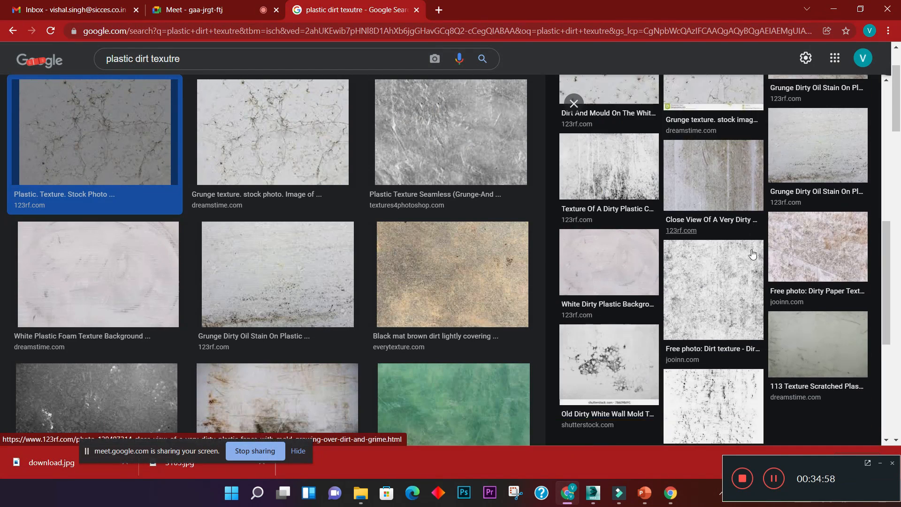
{"action": "scroll", "coordinate": [728, 282], "scroll_direction": "down", "scroll_amount": 2}
{"action": "left_click", "coordinate": [618, 322]}
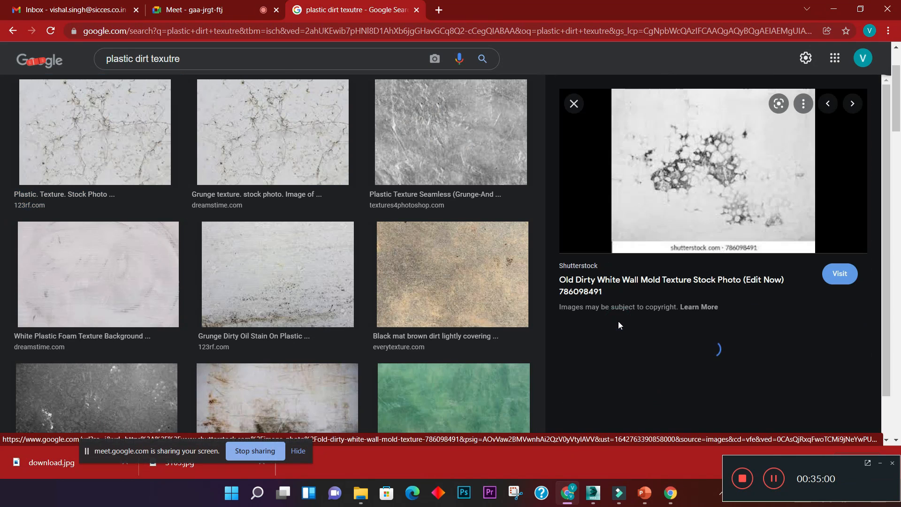
{"action": "scroll", "coordinate": [690, 297], "scroll_direction": "down", "scroll_amount": 6}
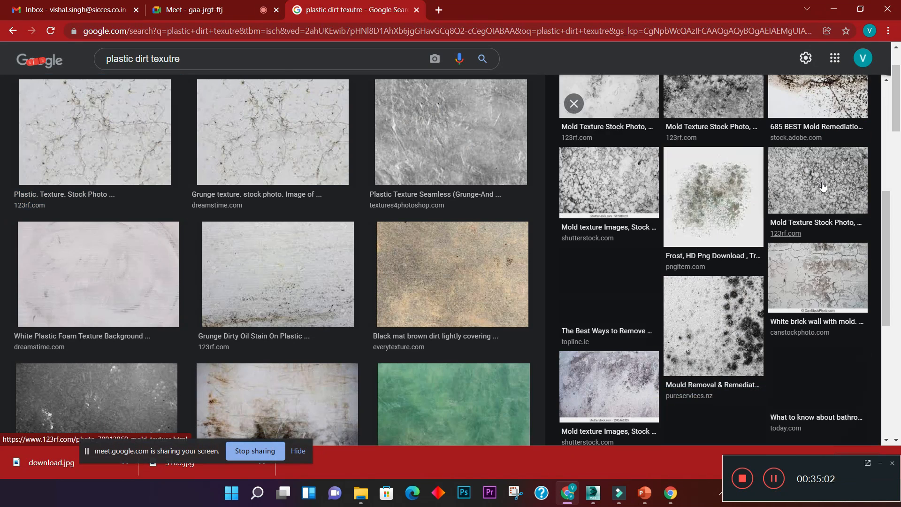
{"action": "left_click", "coordinate": [823, 187]}
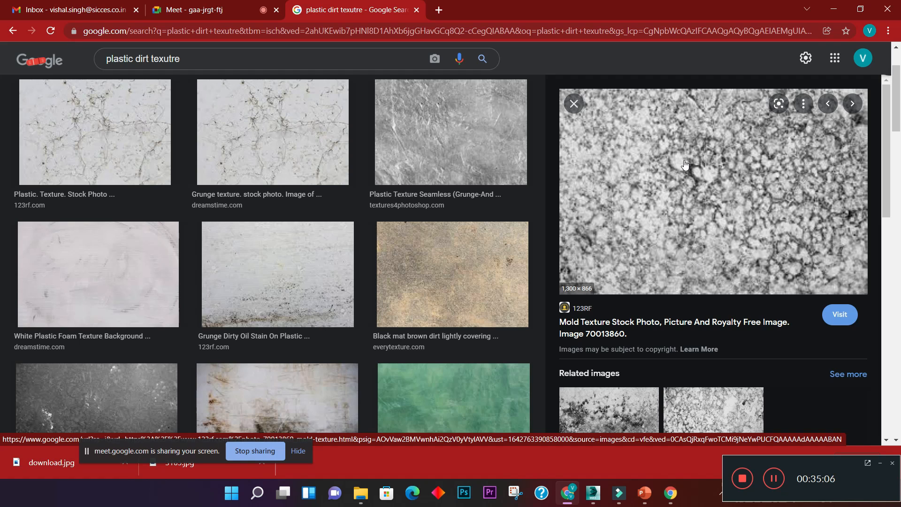
{"action": "right_click", "coordinate": [682, 175]}
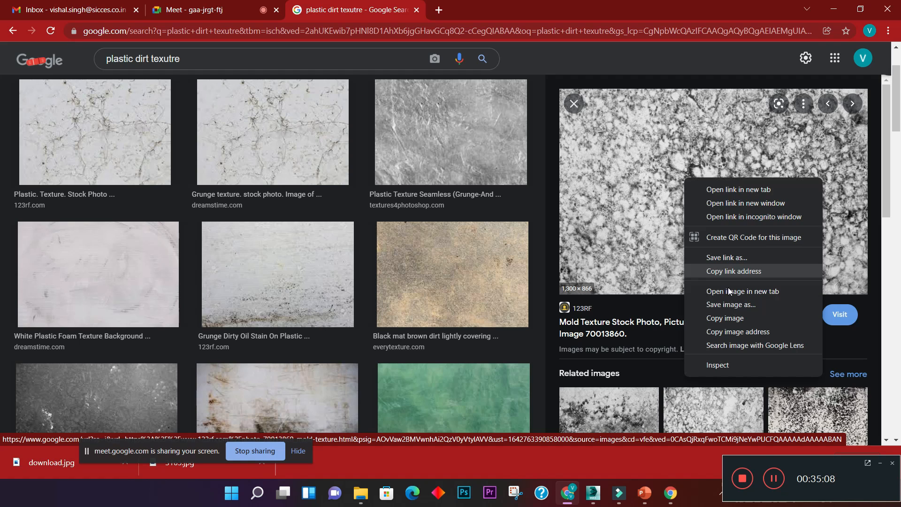
{"action": "left_click", "coordinate": [730, 304]}
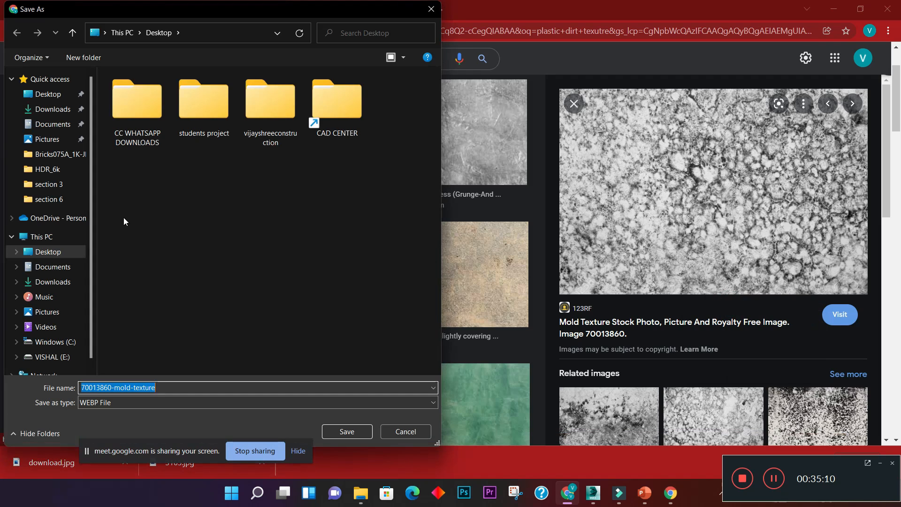
{"action": "left_click", "coordinate": [51, 252]}
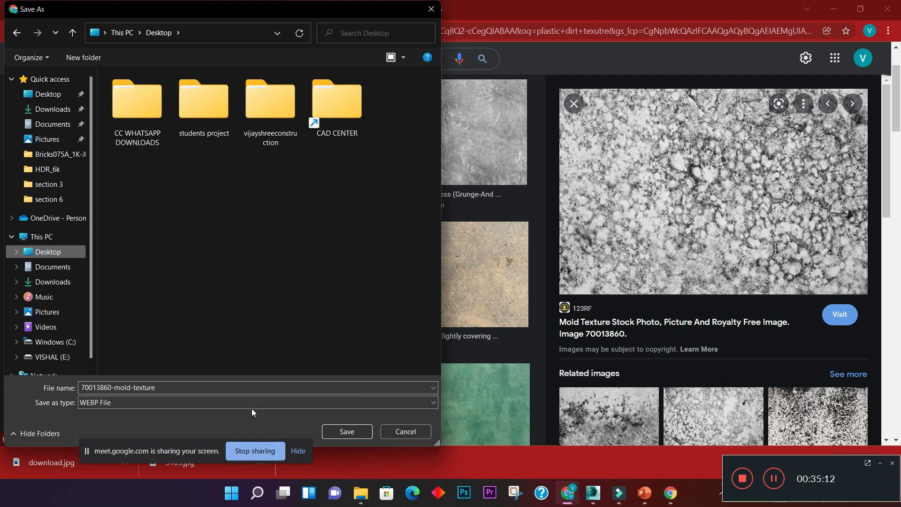
{"action": "left_click", "coordinate": [419, 435]}
{"action": "scroll", "coordinate": [704, 369], "scroll_direction": "down", "scroll_amount": 3}
{"action": "left_click", "coordinate": [636, 318]}
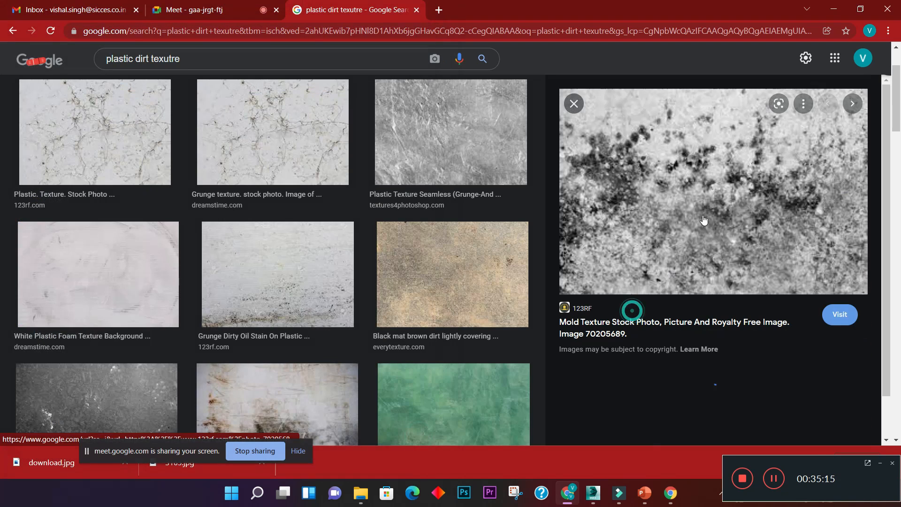
{"action": "right_click", "coordinate": [666, 169]}
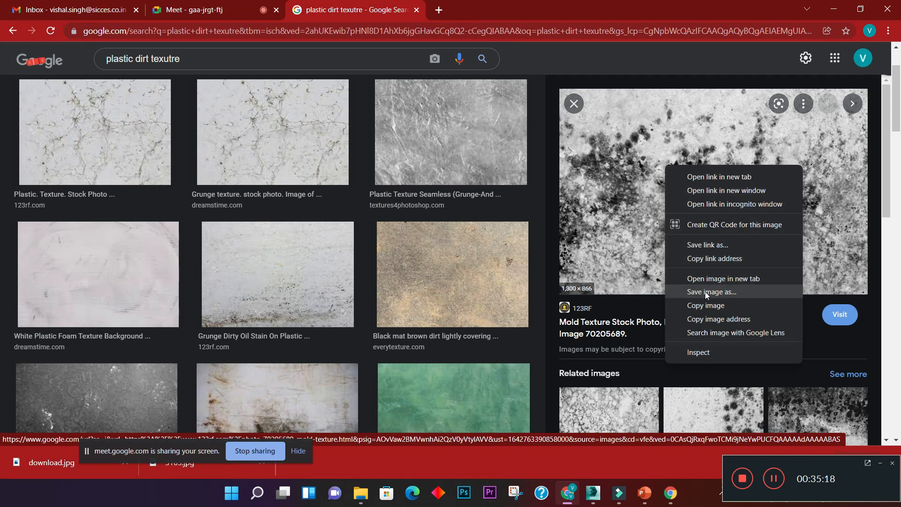
{"action": "left_click", "coordinate": [705, 292]}
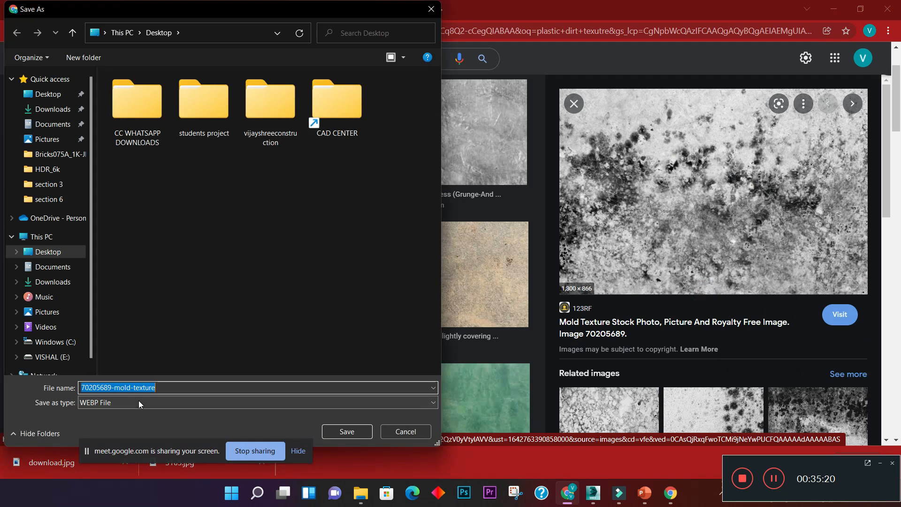
{"action": "left_click", "coordinate": [416, 433]}
- Open the related Mould Removal & Remediation Auckland image and save it to the Desktop as the JPEG file images
{"action": "scroll", "coordinate": [696, 354], "scroll_direction": "down", "scroll_amount": 2}
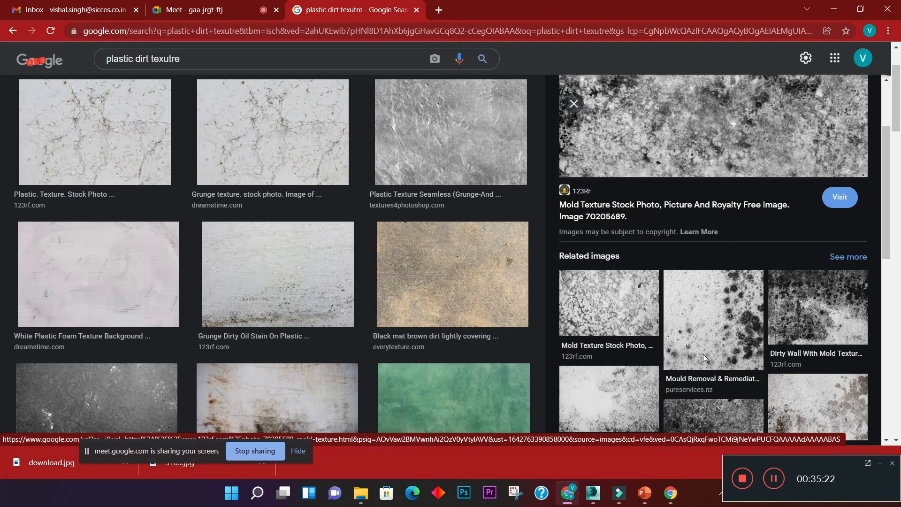
{"action": "left_click", "coordinate": [704, 354]}
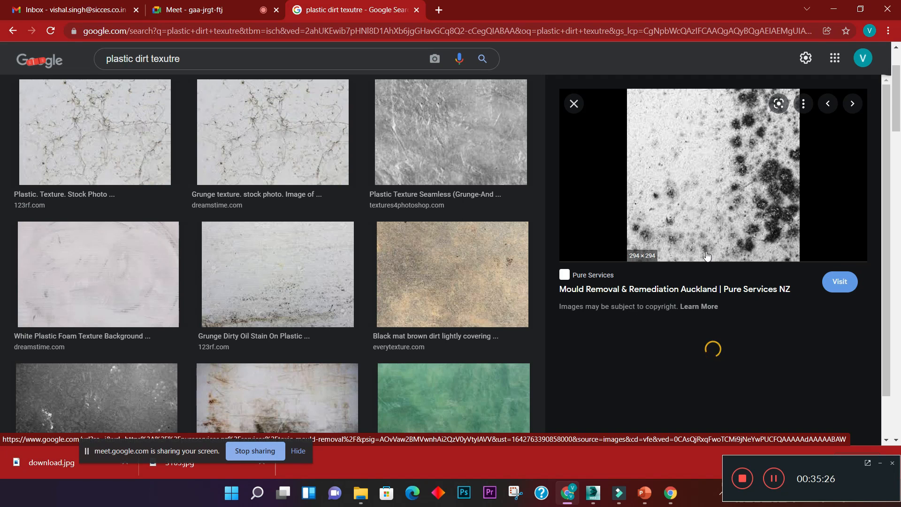
{"action": "right_click", "coordinate": [686, 158]}
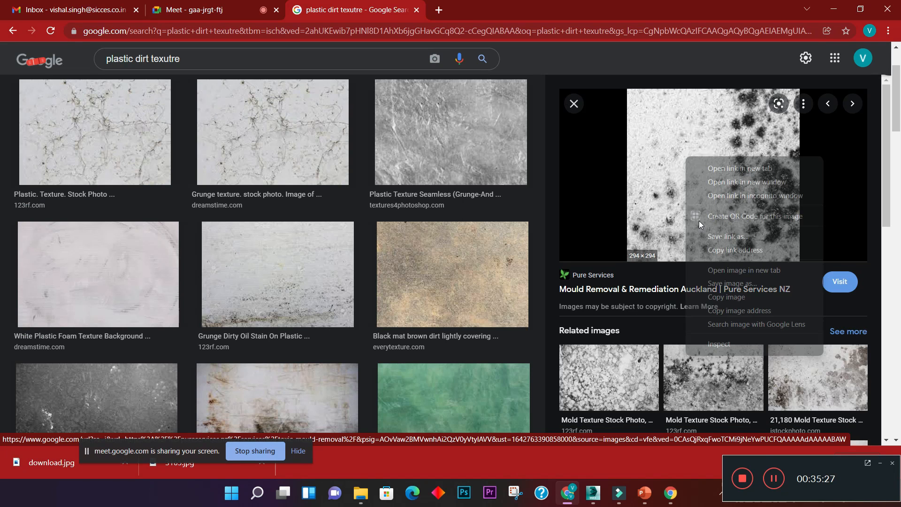
{"action": "left_click", "coordinate": [711, 285]}
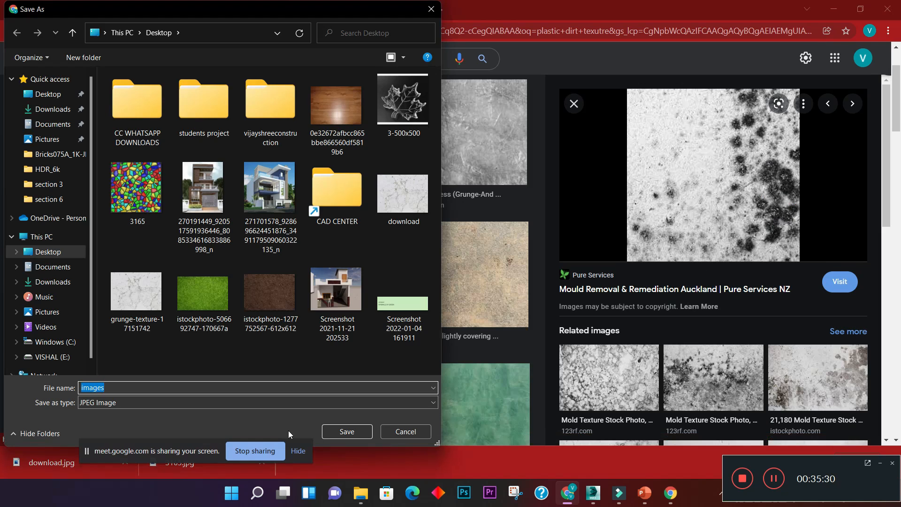
{"action": "left_click", "coordinate": [342, 435]}
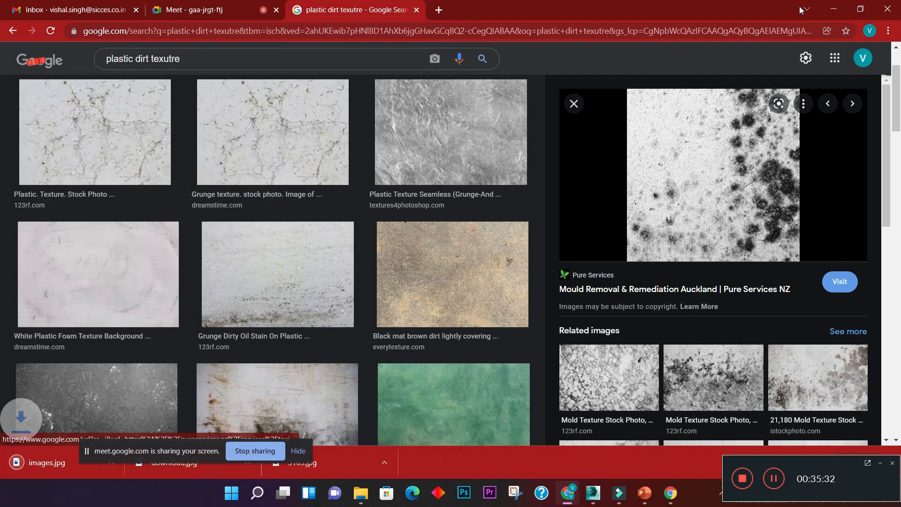
- Switch to 3ds Max and replace the bitmap in the plastic material's fog color map with images.jpg from the Desktop
{"action": "left_click", "coordinate": [834, 10]}
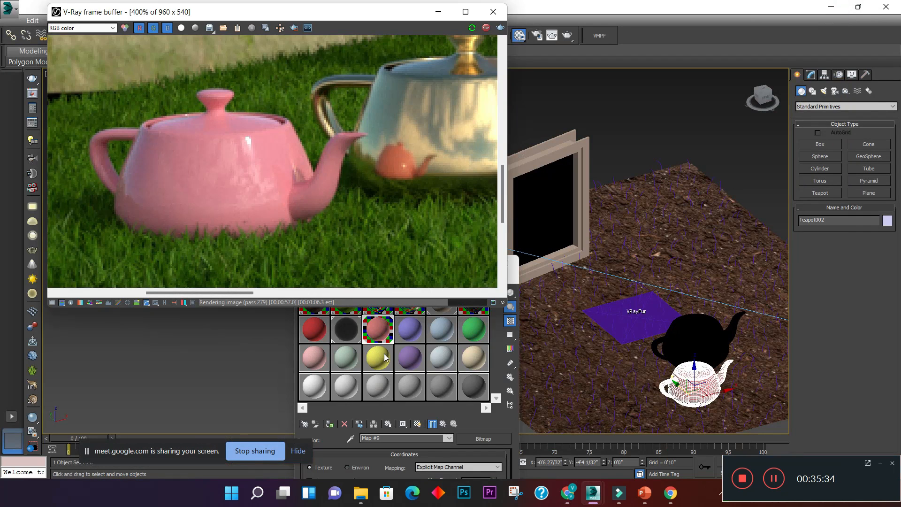
{"action": "left_click", "coordinate": [381, 336]}
{"action": "left_click_drag", "start_coordinate": [402, 269], "coordinate": [593, 19]}
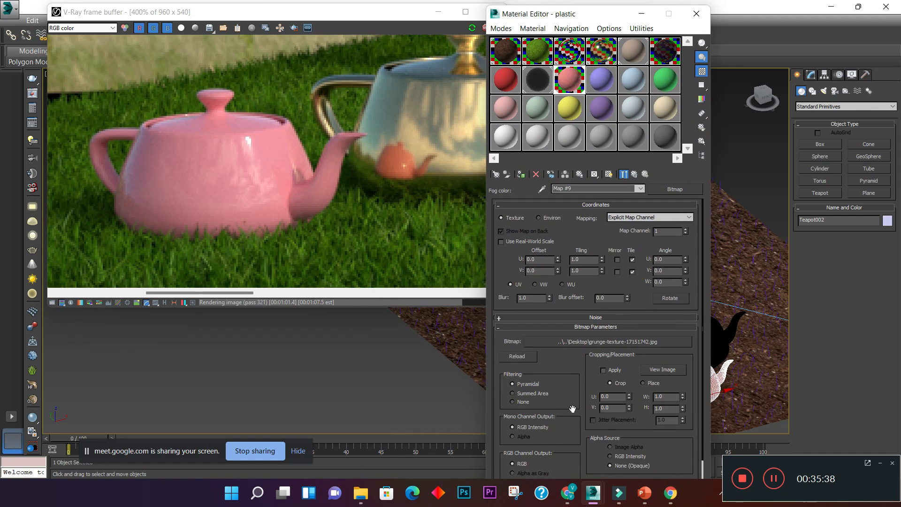
{"action": "left_click", "coordinate": [670, 188]}
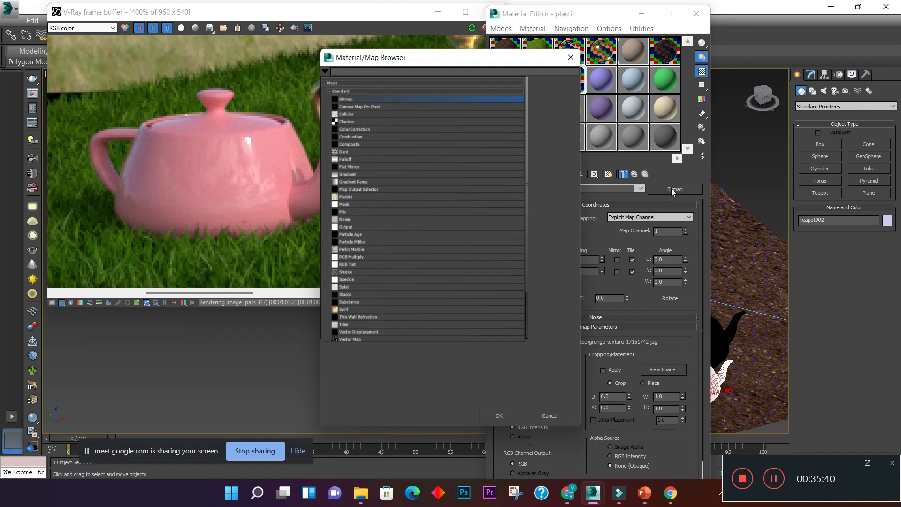
{"action": "left_click", "coordinate": [571, 58]}
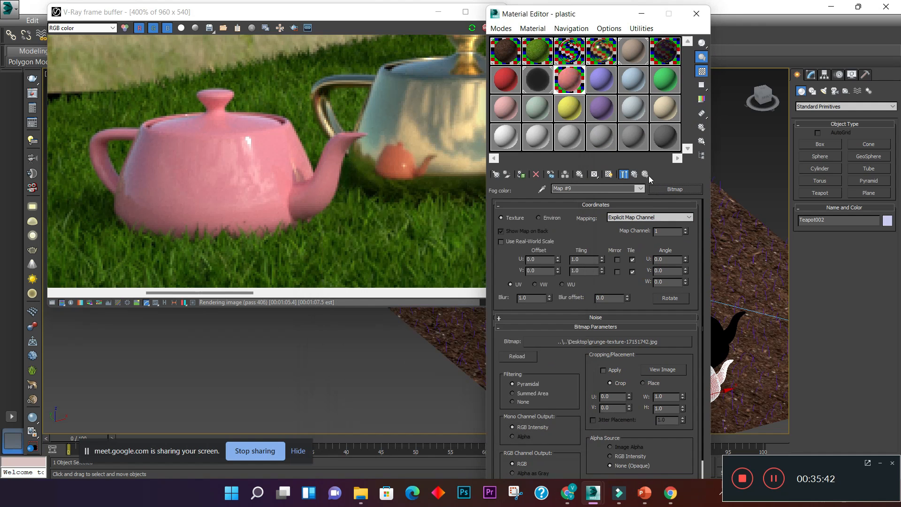
{"action": "left_click", "coordinate": [635, 175]}
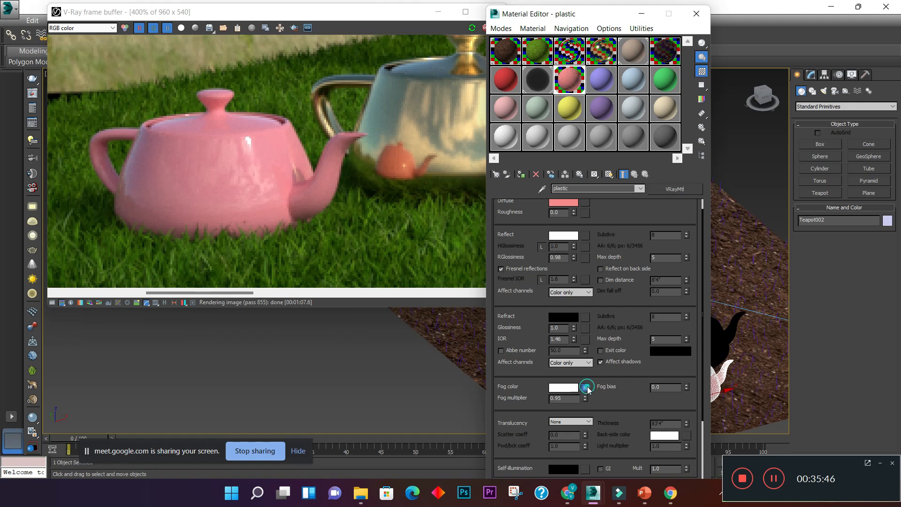
{"action": "left_click", "coordinate": [586, 387]}
{"action": "left_click", "coordinate": [674, 189]}
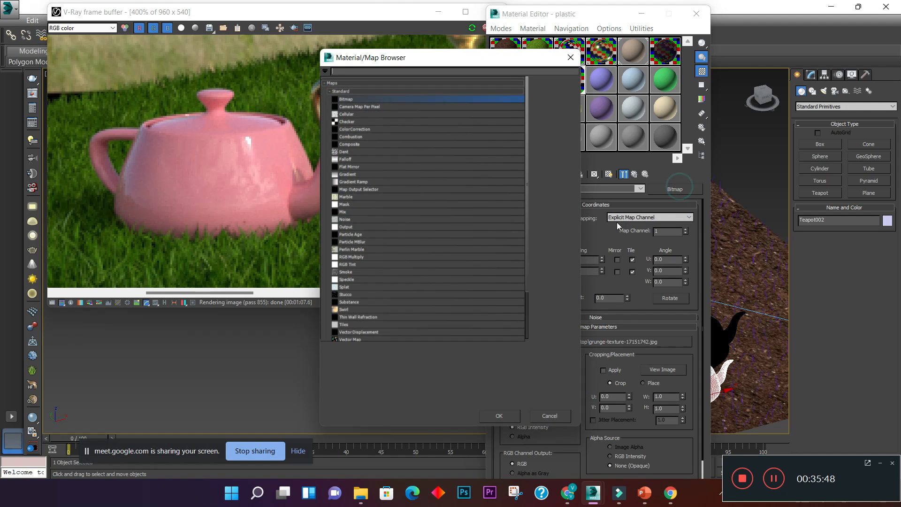
{"action": "double_click", "coordinate": [407, 99]}
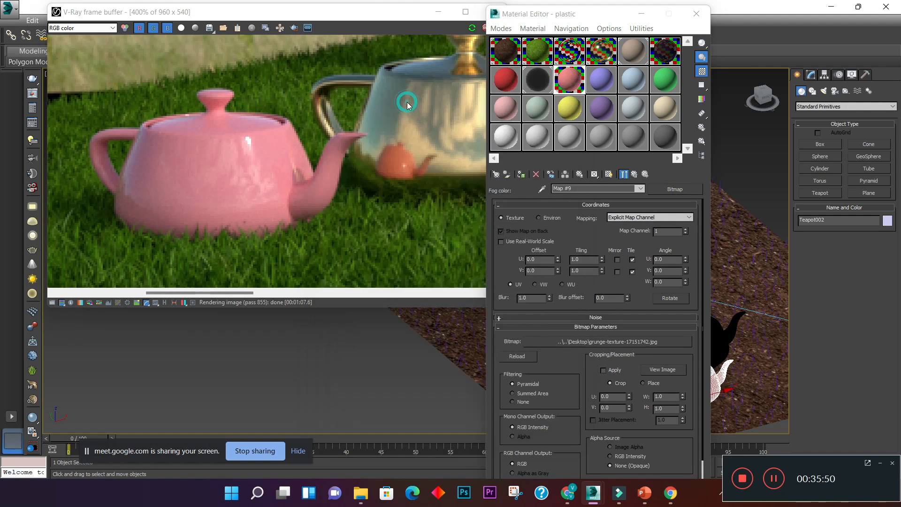
{"action": "left_click", "coordinate": [489, 187]}
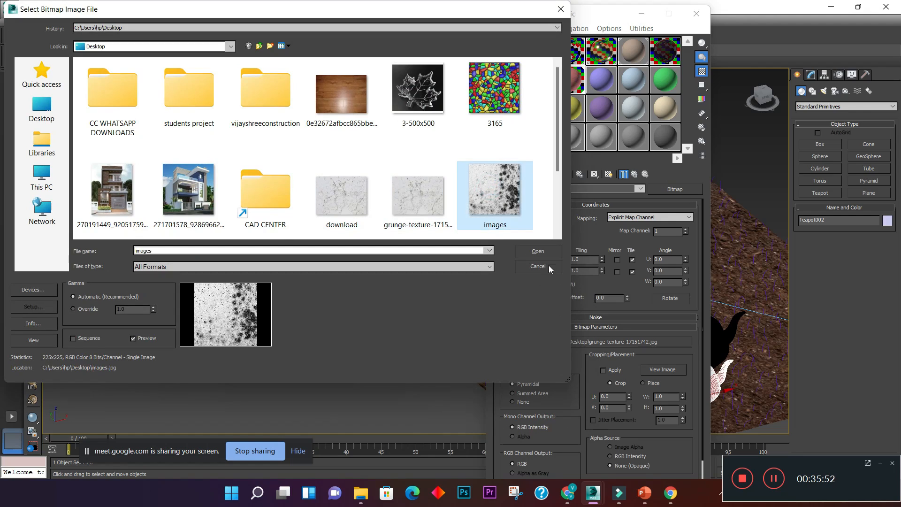
{"action": "left_click", "coordinate": [538, 251]}
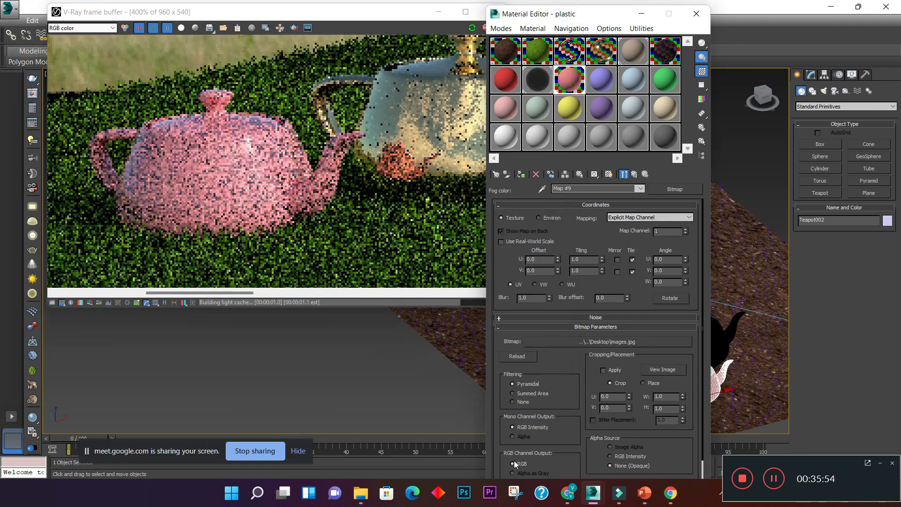
- Switch to Chrome to check the Google Meet call, and return to 3ds Max
{"action": "left_click", "coordinate": [574, 489]}
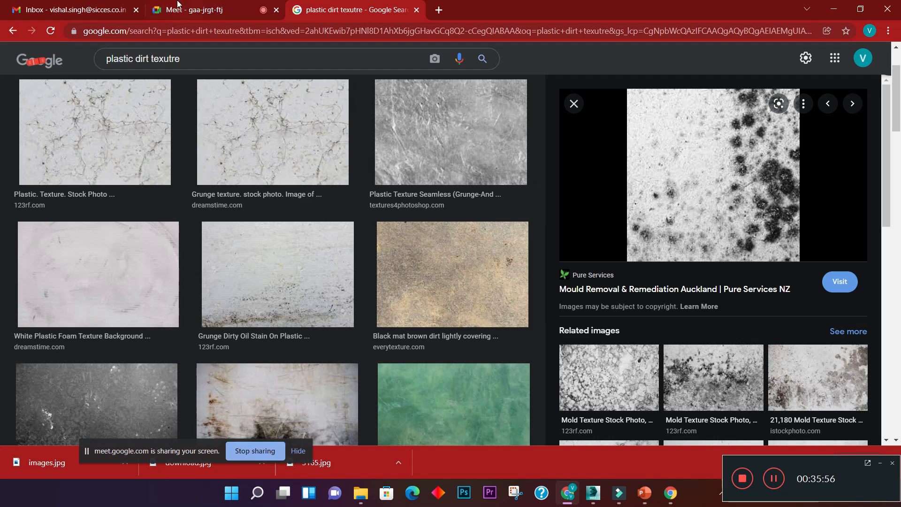
{"action": "left_click", "coordinate": [181, 8]}
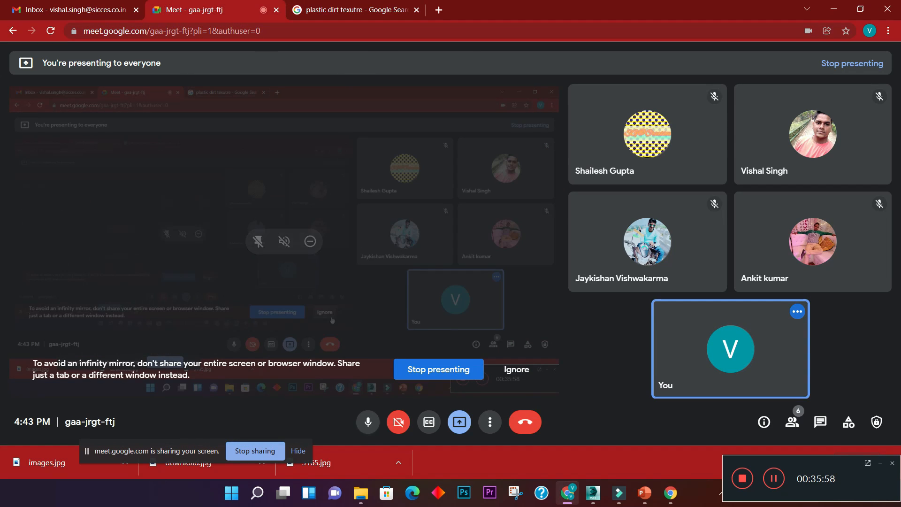
{"action": "mouse_move", "coordinate": [568, 492]}
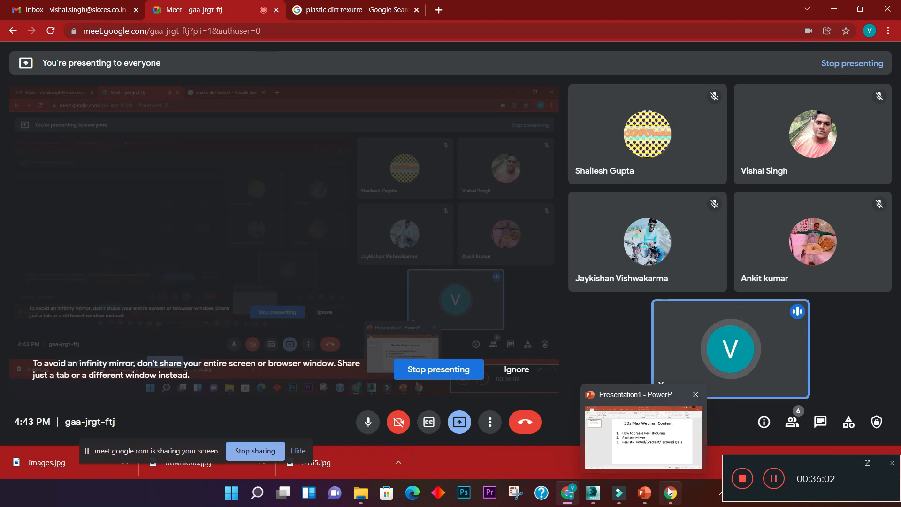
{"action": "mouse_move", "coordinate": [671, 491]}
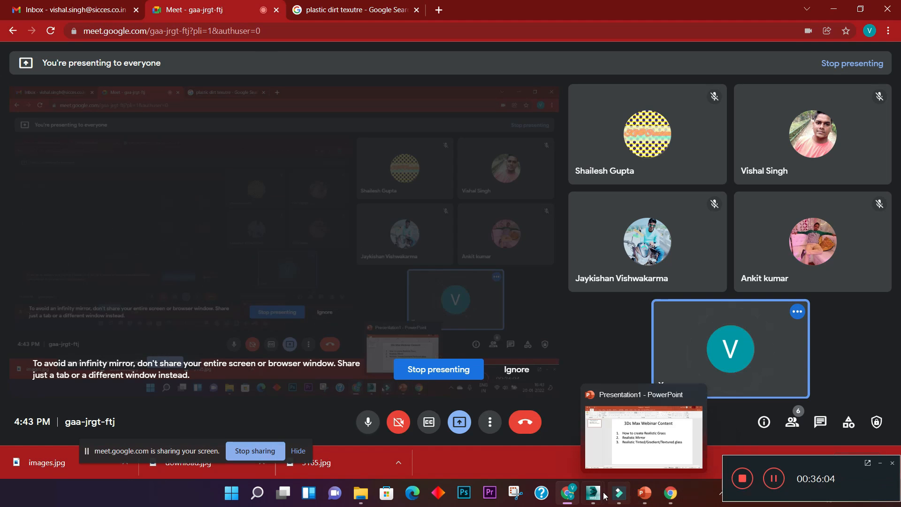
{"action": "mouse_move", "coordinate": [593, 501]}
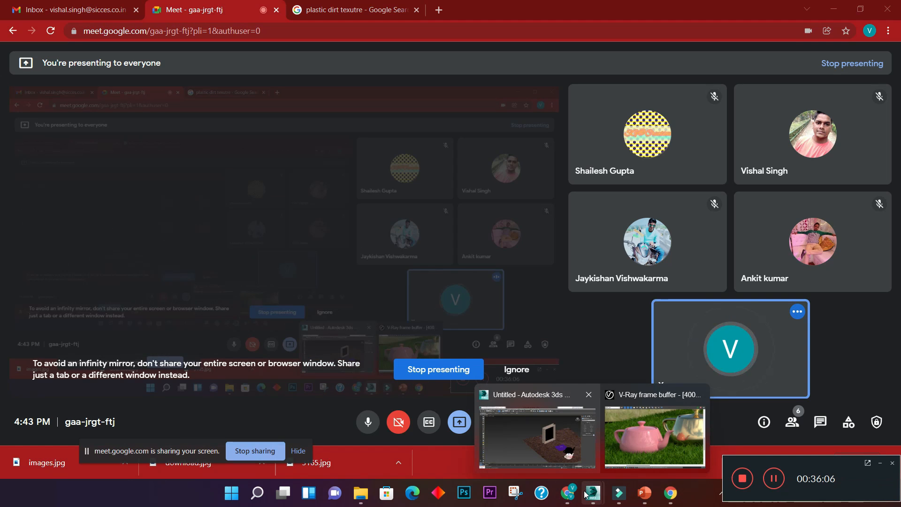
{"action": "left_click", "coordinate": [579, 449]}
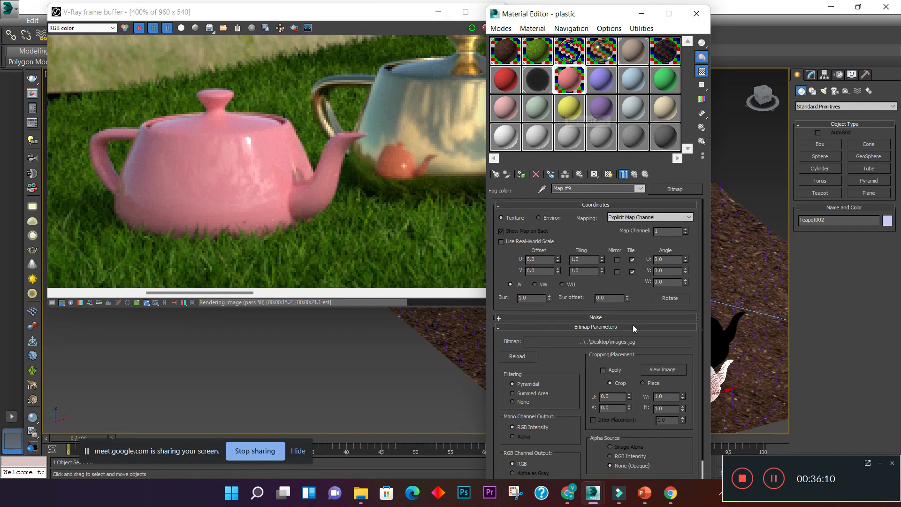
- Load images.jpg again as the bitmap of the plastic material's fog color map
{"action": "left_click", "coordinate": [664, 188]}
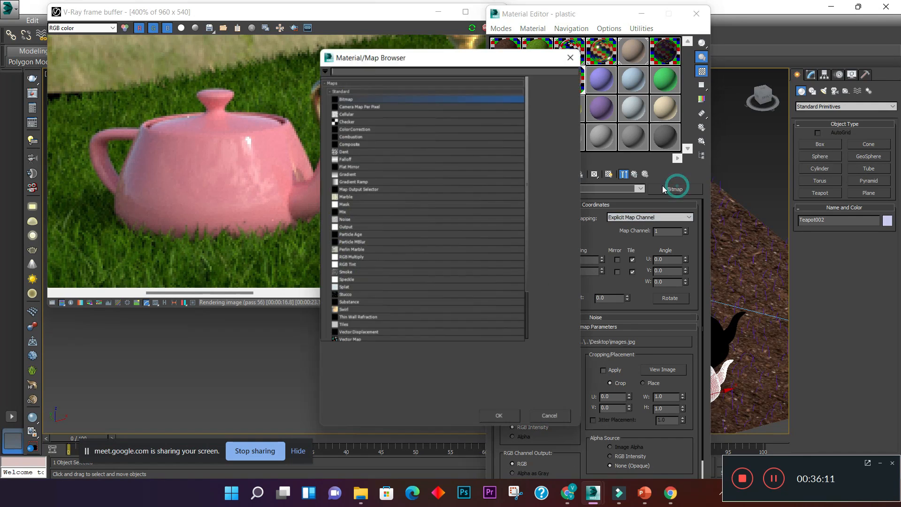
{"action": "double_click", "coordinate": [397, 102]}
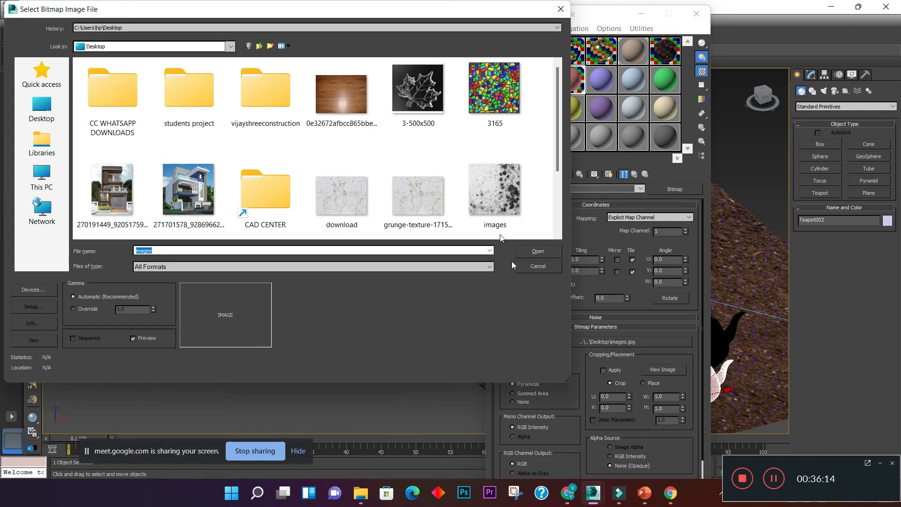
{"action": "left_click", "coordinate": [530, 251]}
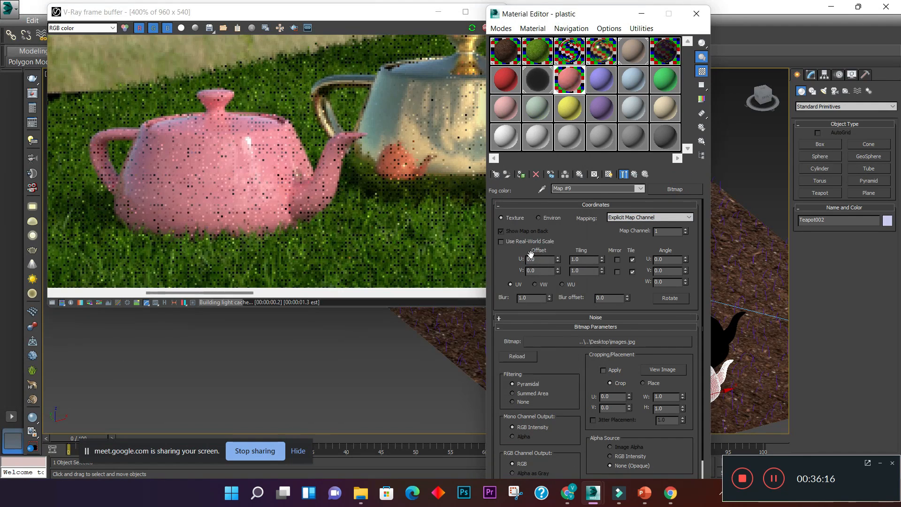
- Restrict the interactive render to a region around the plastic teapot and examine its surface texture
{"action": "left_click", "coordinate": [251, 196]}
{"action": "scroll", "coordinate": [251, 196], "scroll_direction": "down", "scroll_amount": 1}
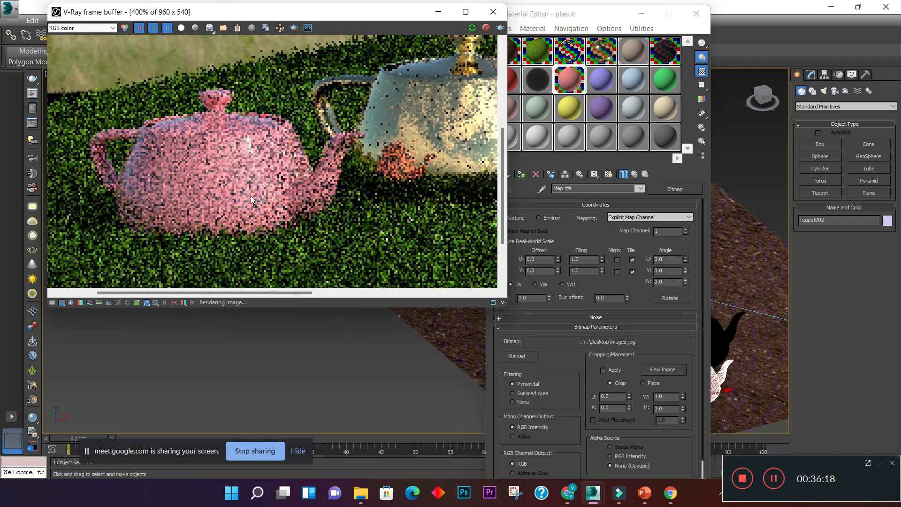
{"action": "scroll", "coordinate": [251, 199], "scroll_direction": "up", "scroll_amount": 2}
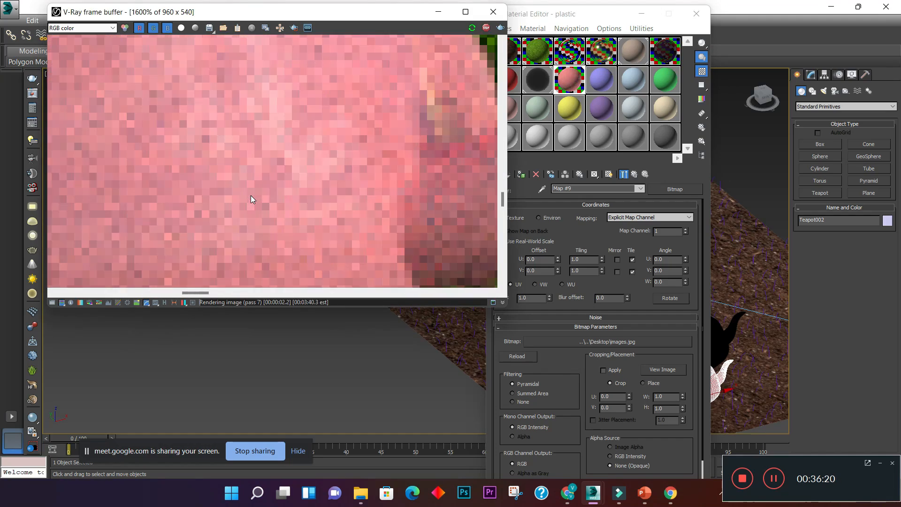
{"action": "scroll", "coordinate": [250, 195], "scroll_direction": "down", "scroll_amount": 2}
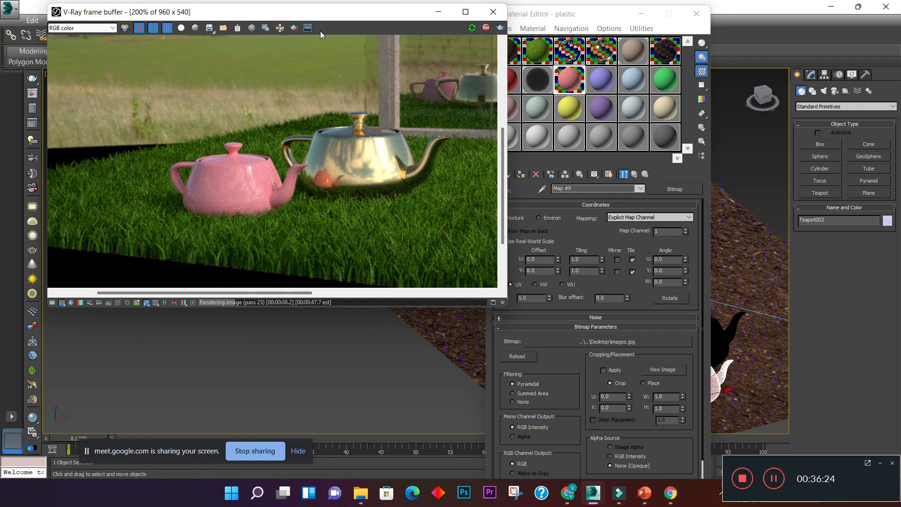
{"action": "left_click", "coordinate": [294, 28]}
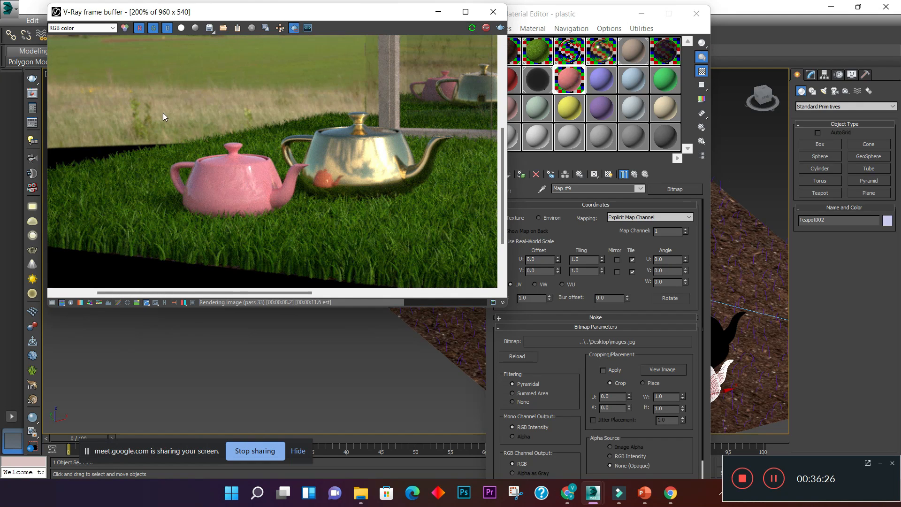
{"action": "left_click_drag", "start_coordinate": [150, 119], "coordinate": [328, 248]}
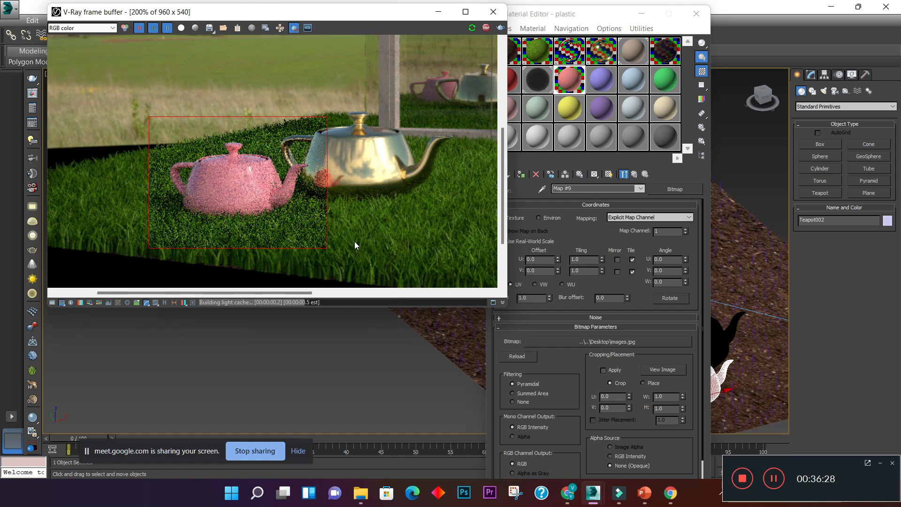
{"action": "scroll", "coordinate": [262, 170], "scroll_direction": "up", "scroll_amount": 1}
{"action": "scroll", "coordinate": [262, 170], "scroll_direction": "down", "scroll_amount": 1}
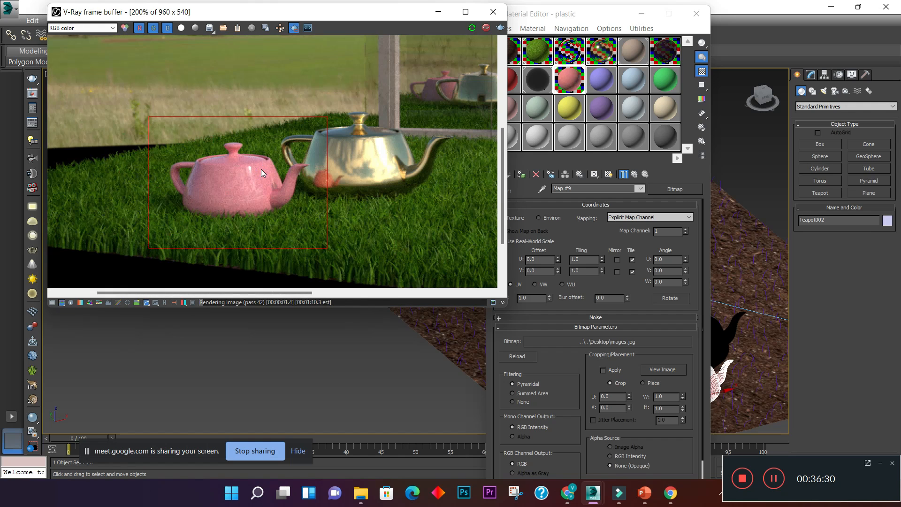
- Start a production render of the region around the plastic teapot and examine the teapot's surface up close
{"action": "left_click", "coordinate": [500, 27]}
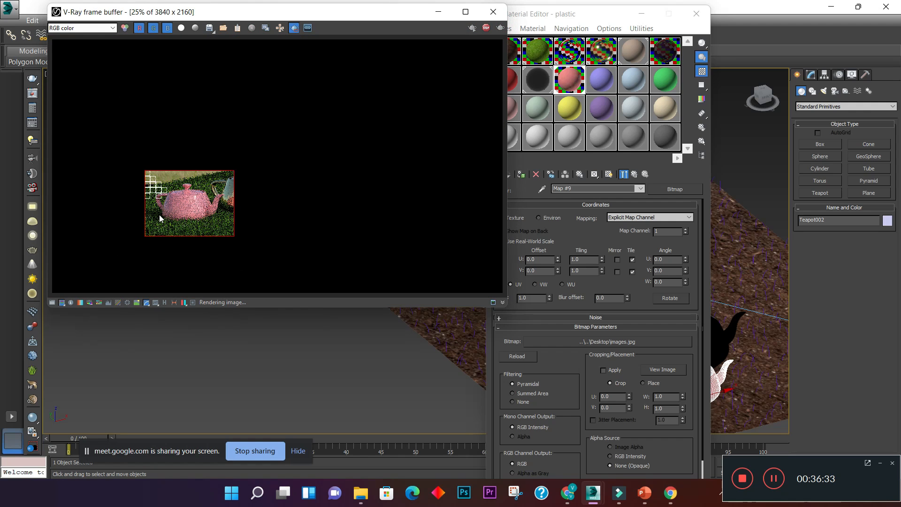
{"action": "scroll", "coordinate": [168, 206], "scroll_direction": "up", "scroll_amount": 3}
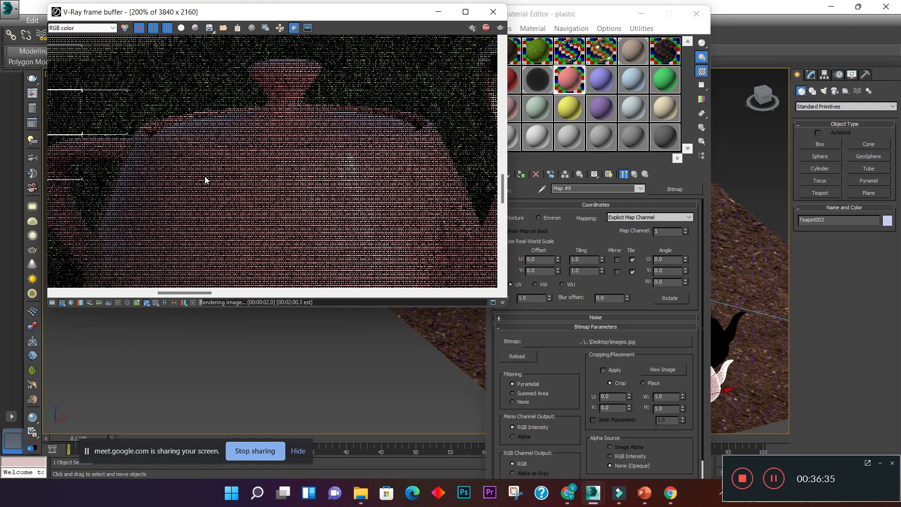
{"action": "scroll", "coordinate": [205, 179], "scroll_direction": "down", "scroll_amount": 1}
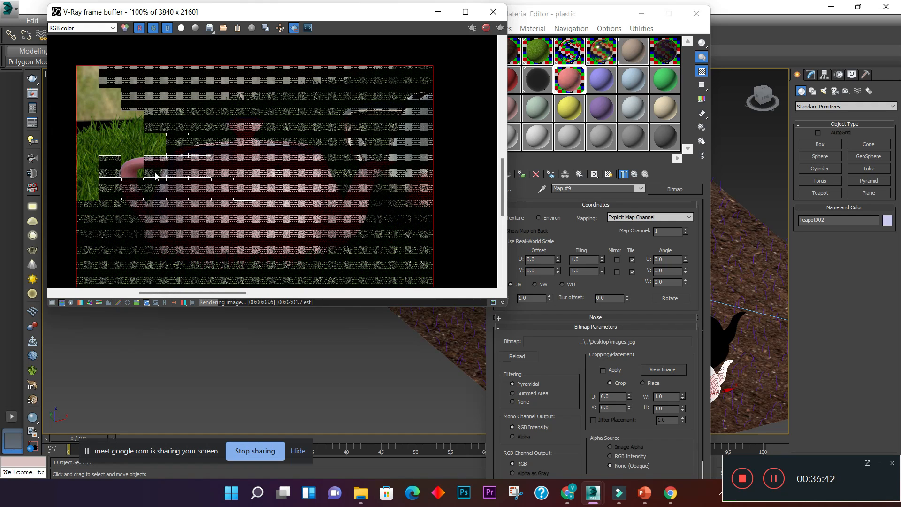
- Examine the plastic teapot in the running production render, stop that render and keep the frame buffer clear of the material settings
{"action": "scroll", "coordinate": [155, 173], "scroll_direction": "up", "scroll_amount": 1}
{"action": "scroll", "coordinate": [217, 178], "scroll_direction": "down", "scroll_amount": 1}
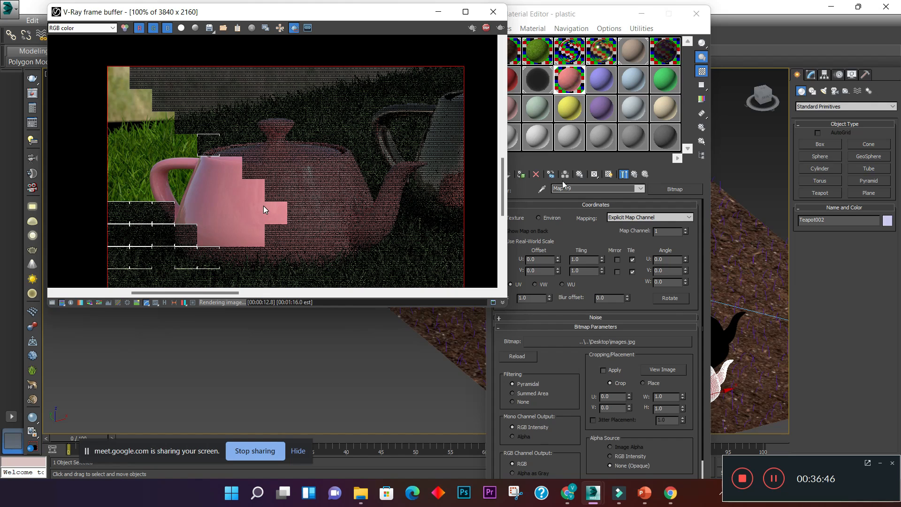
{"action": "left_click_drag", "start_coordinate": [355, 19], "coordinate": [254, 61]}
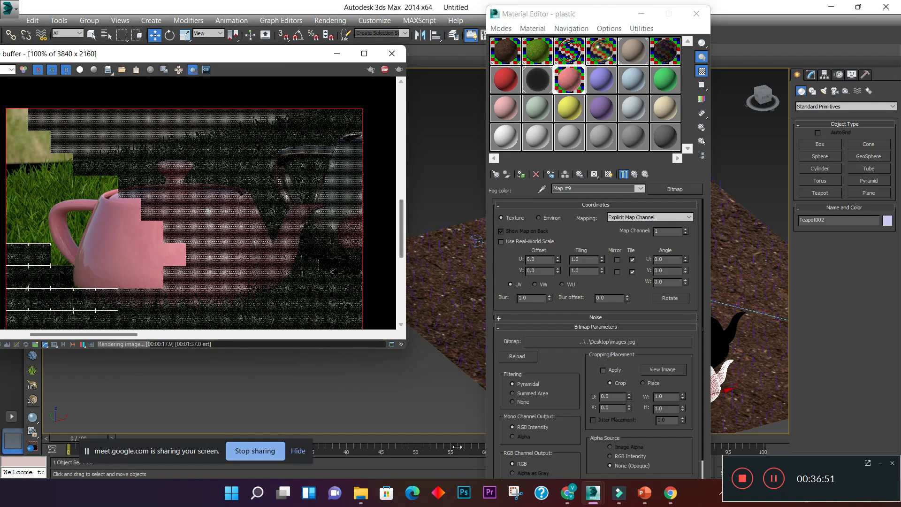
{"action": "mouse_move", "coordinate": [587, 502]}
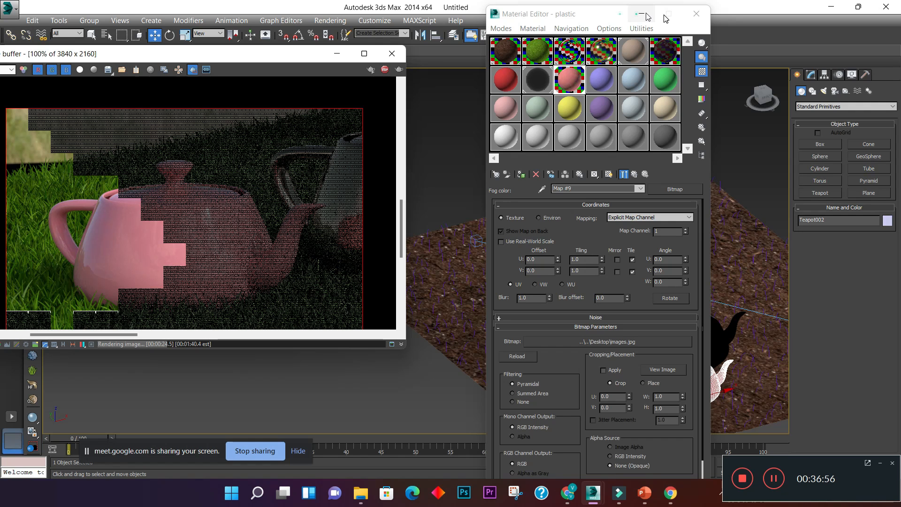
{"action": "left_click_drag", "start_coordinate": [308, 57], "coordinate": [390, 179]}
{"action": "left_click", "coordinate": [322, 93]}
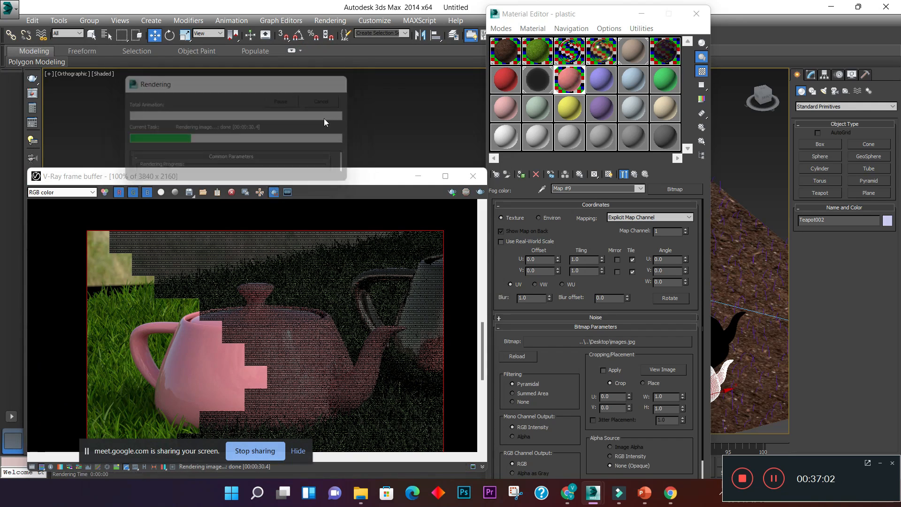
{"action": "left_click_drag", "start_coordinate": [314, 172], "coordinate": [287, 4]}
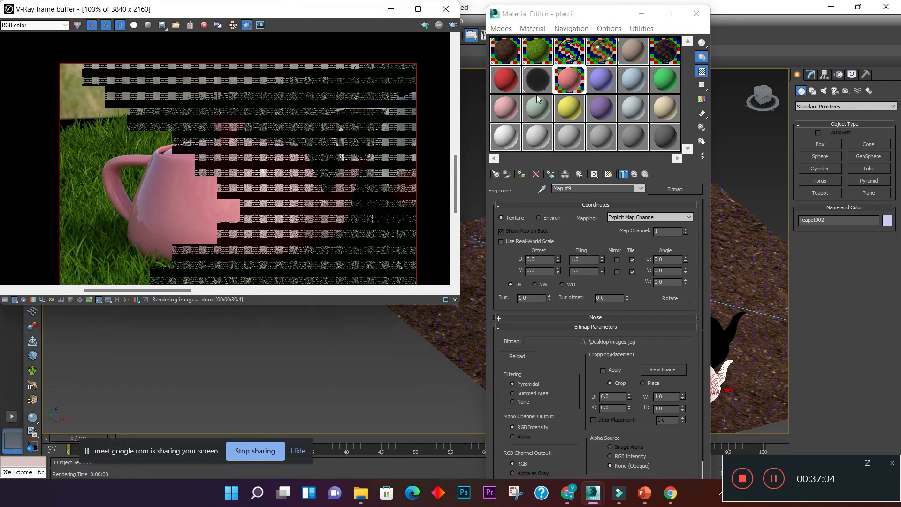
- Return from the fog bitmap to the plastic material's main parameters and set its refraction color to light grey with value 183
{"action": "left_click", "coordinate": [570, 78]}
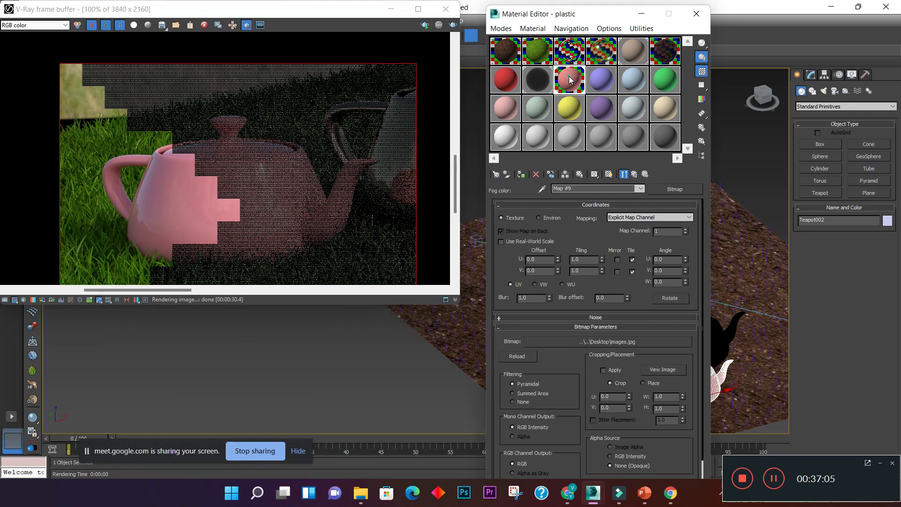
{"action": "left_click", "coordinate": [636, 175]}
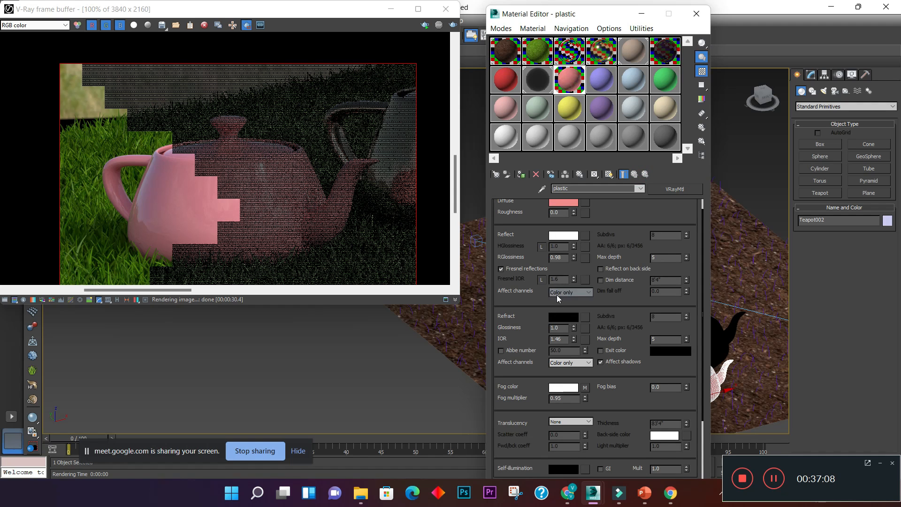
{"action": "left_click", "coordinate": [563, 316]}
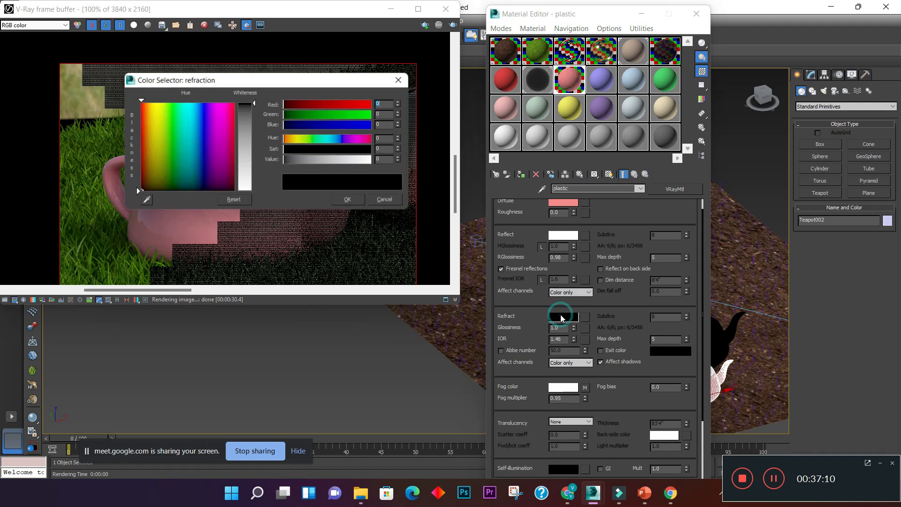
{"action": "left_click_drag", "start_coordinate": [255, 108], "coordinate": [252, 169]}
{"action": "left_click", "coordinate": [338, 197]}
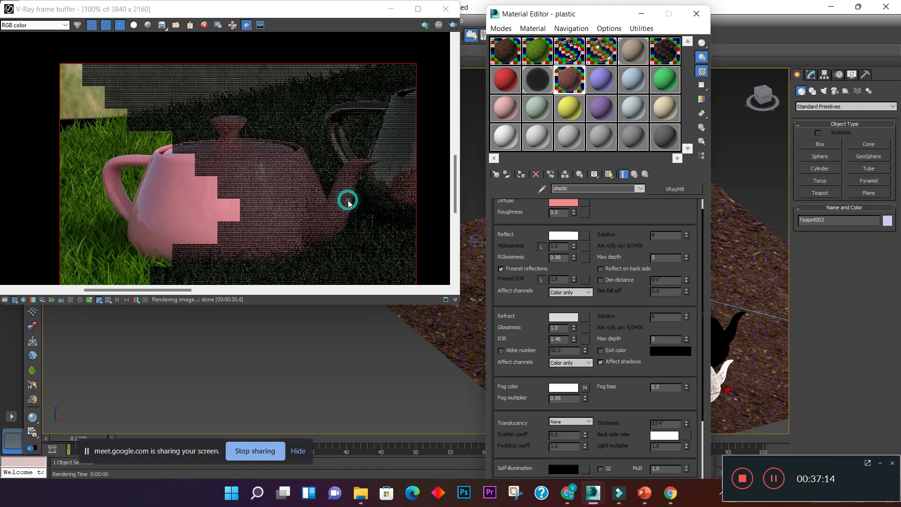
- Start an interactive render of the teapot region and examine the now refractive plastic surface up close
{"action": "left_click", "coordinate": [427, 26]}
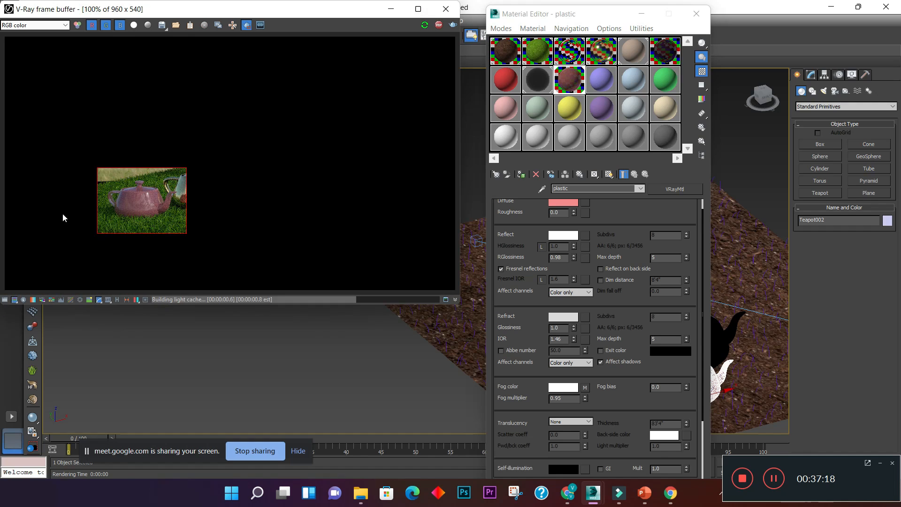
{"action": "scroll", "coordinate": [100, 222], "scroll_direction": "up", "scroll_amount": 2}
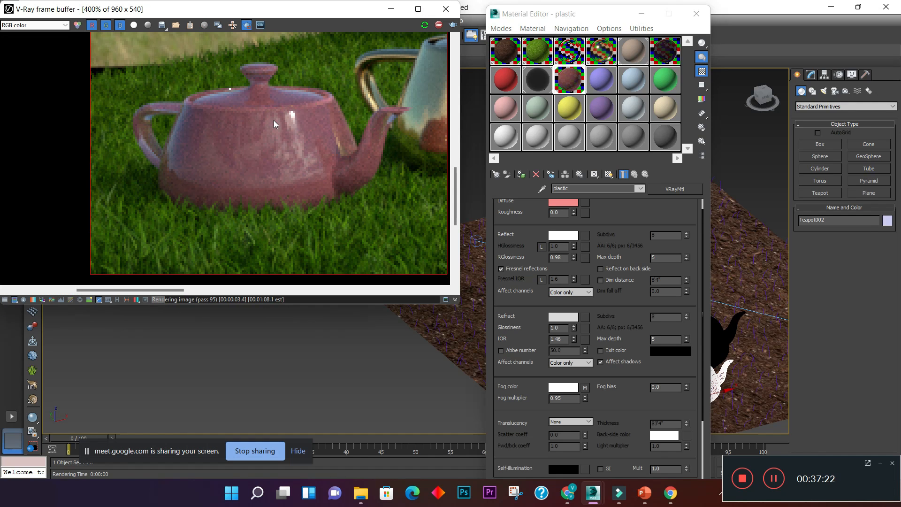
{"action": "scroll", "coordinate": [269, 106], "scroll_direction": "up", "scroll_amount": 1}
{"action": "scroll", "coordinate": [269, 106], "scroll_direction": "down", "scroll_amount": 1}
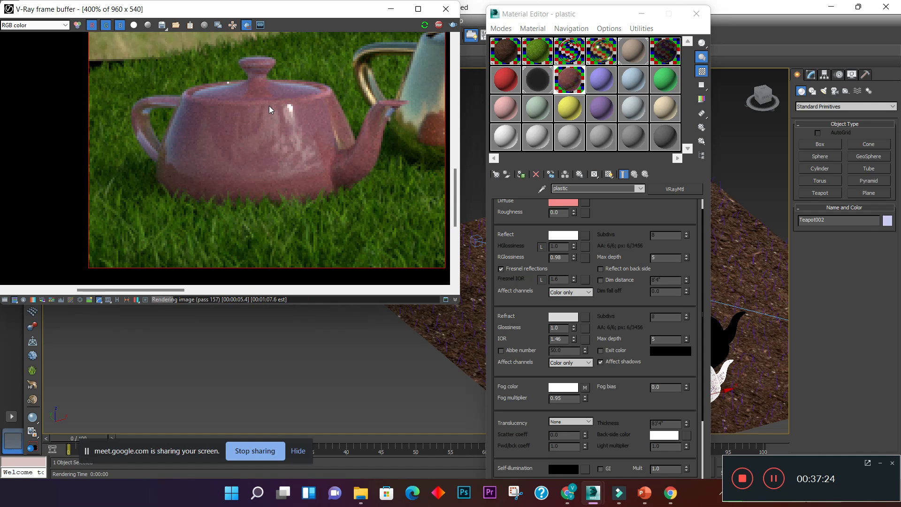
{"action": "scroll", "coordinate": [274, 123], "scroll_direction": "up", "scroll_amount": 1}
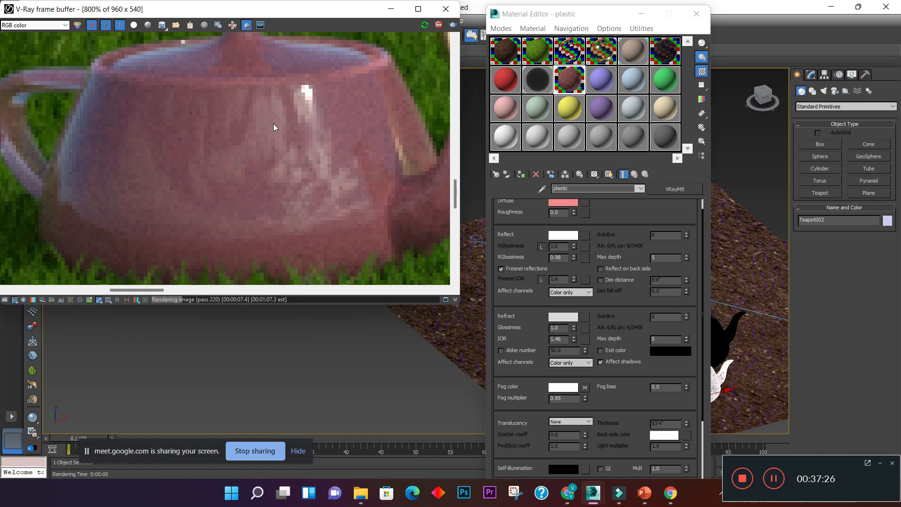
{"action": "scroll", "coordinate": [273, 123], "scroll_direction": "down", "scroll_amount": 1}
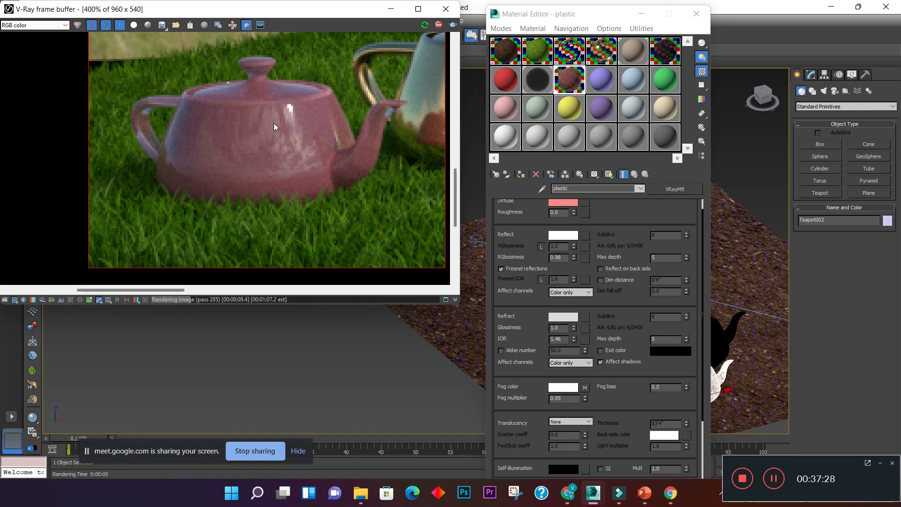
- Lighten the plastic material's diffuse color to a very pale pink of RGB 251, 220, 220
{"action": "left_click", "coordinate": [565, 205]}
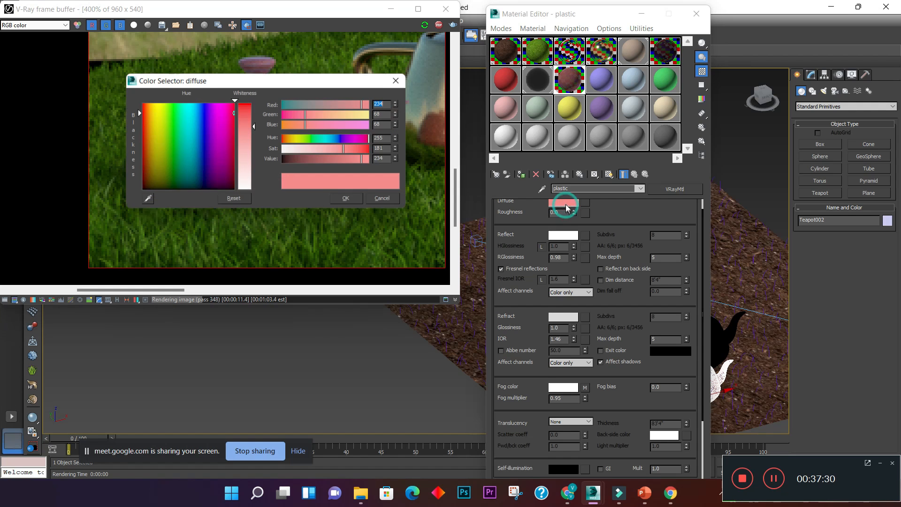
{"action": "left_click_drag", "start_coordinate": [255, 127], "coordinate": [255, 178]}
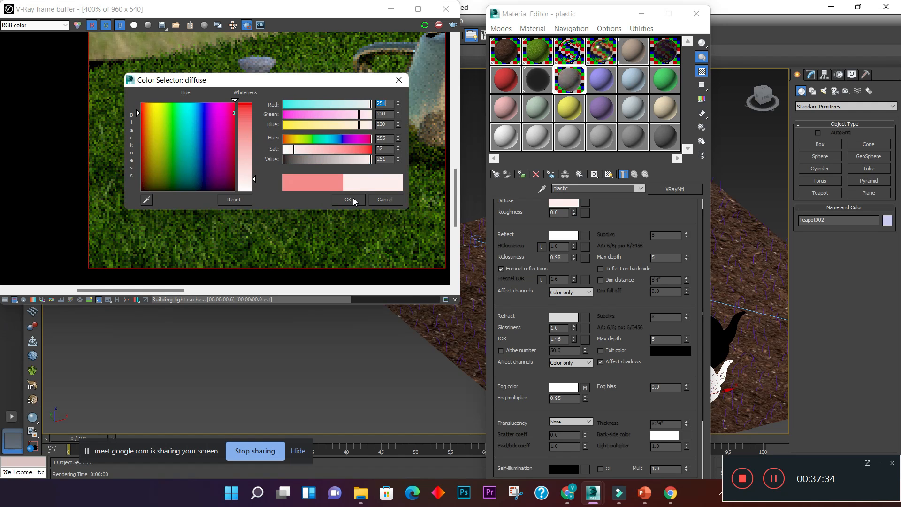
{"action": "left_click", "coordinate": [353, 199]}
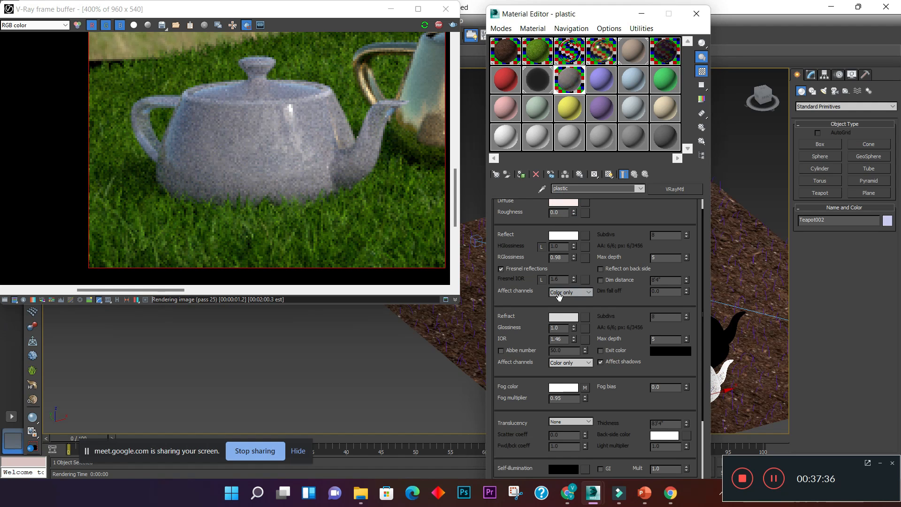
- Raise the plastic material's refraction color to a near-white grey with value 243
{"action": "left_click", "coordinate": [564, 317]}
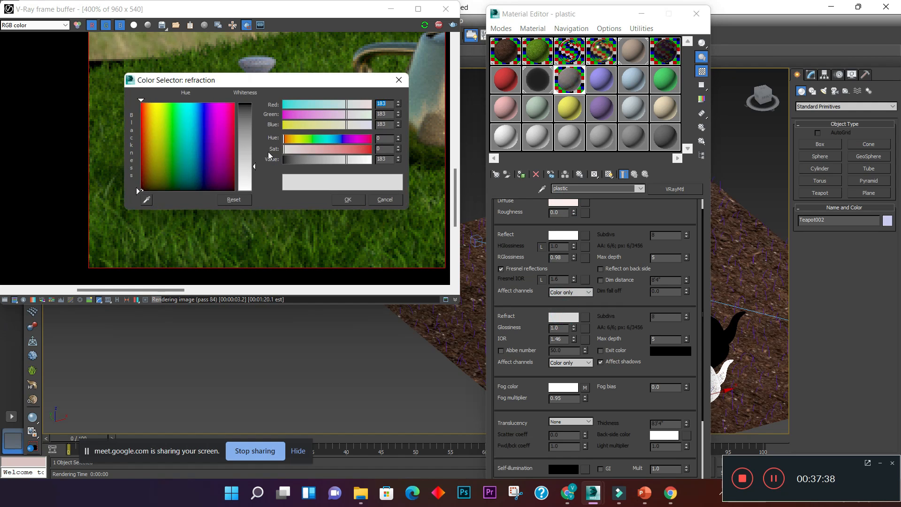
{"action": "left_click_drag", "start_coordinate": [256, 167], "coordinate": [255, 187]}
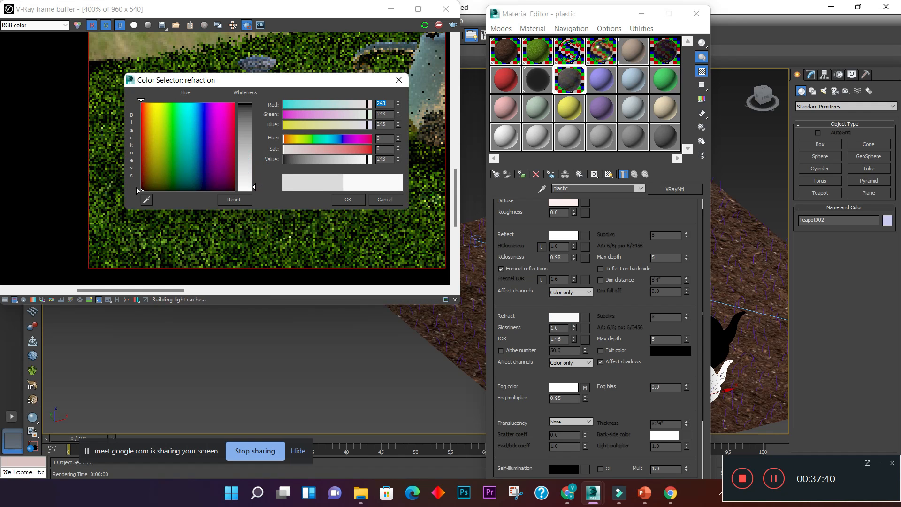
{"action": "left_click", "coordinate": [358, 199]}
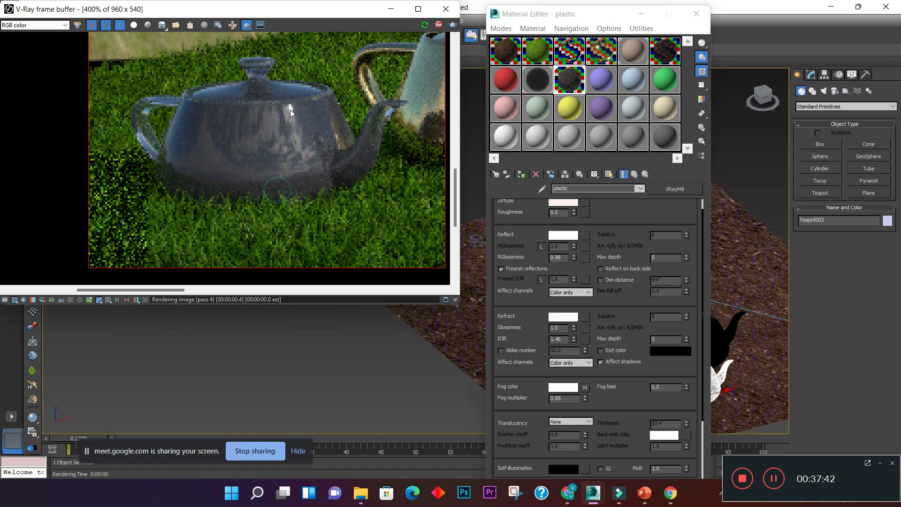
- Examine the plastic teapot's transparency, reflections and surface marks in the region render, both close up and from farther out
{"action": "scroll", "coordinate": [243, 108], "scroll_direction": "up", "scroll_amount": 1}
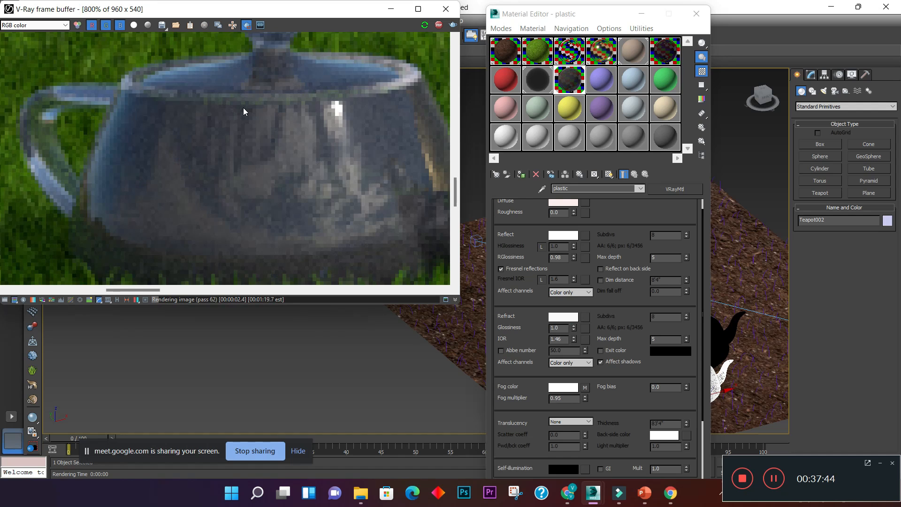
{"action": "scroll", "coordinate": [243, 107], "scroll_direction": "down", "scroll_amount": 1}
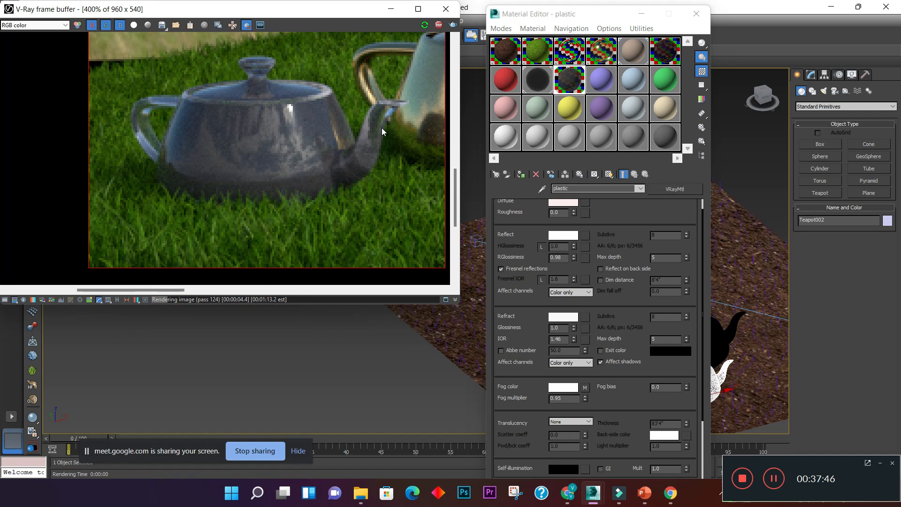
{"action": "scroll", "coordinate": [270, 132], "scroll_direction": "up", "scroll_amount": 1}
{"action": "scroll", "coordinate": [224, 131], "scroll_direction": "down", "scroll_amount": 1}
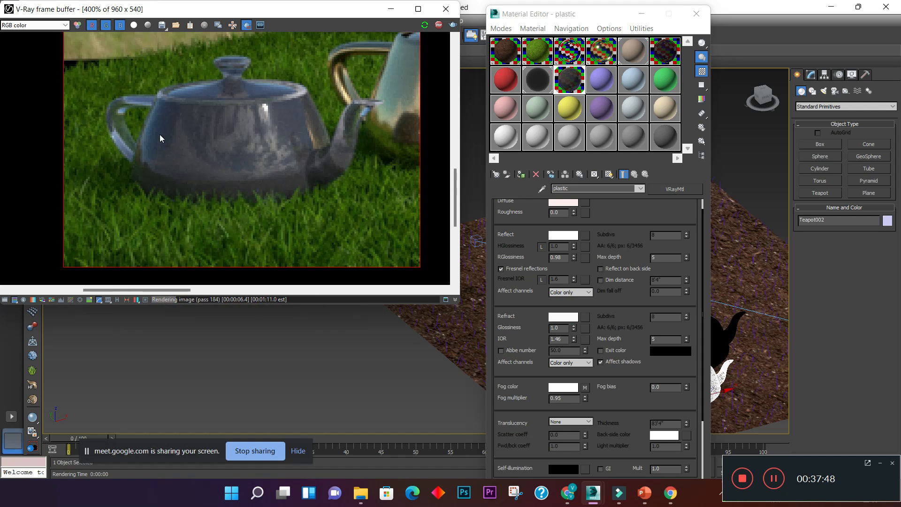
{"action": "scroll", "coordinate": [224, 92], "scroll_direction": "up", "scroll_amount": 1}
{"action": "scroll", "coordinate": [223, 93], "scroll_direction": "down", "scroll_amount": 1}
{"action": "scroll", "coordinate": [266, 113], "scroll_direction": "down", "scroll_amount": 2}
{"action": "scroll", "coordinate": [166, 184], "scroll_direction": "up", "scroll_amount": 1}
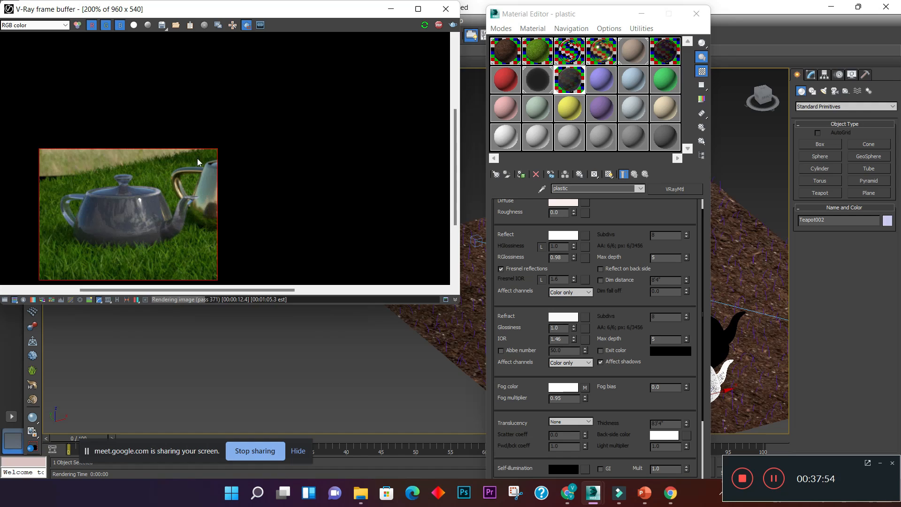
- Turn off the render region and inspect both teapots and the framed mirror in the full interactive render
{"action": "left_click", "coordinate": [247, 25]}
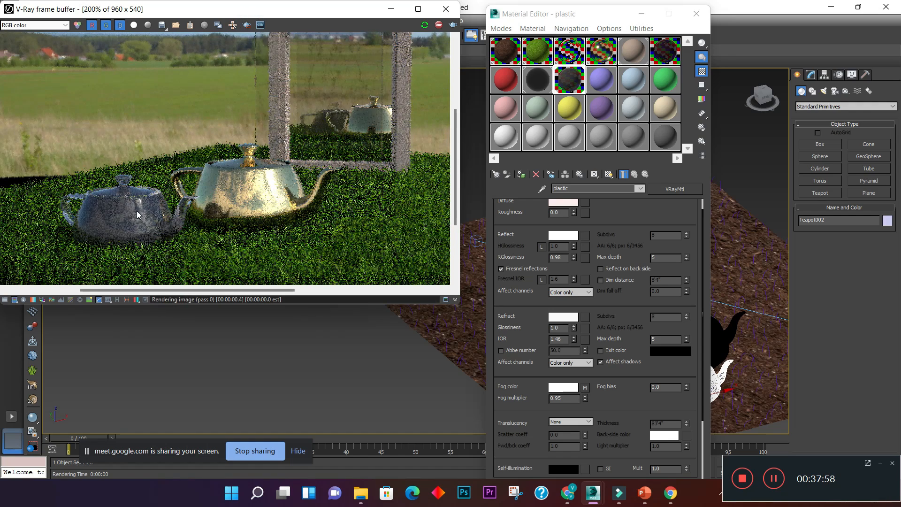
{"action": "scroll", "coordinate": [136, 209], "scroll_direction": "up", "scroll_amount": 2}
{"action": "scroll", "coordinate": [137, 204], "scroll_direction": "down", "scroll_amount": 2}
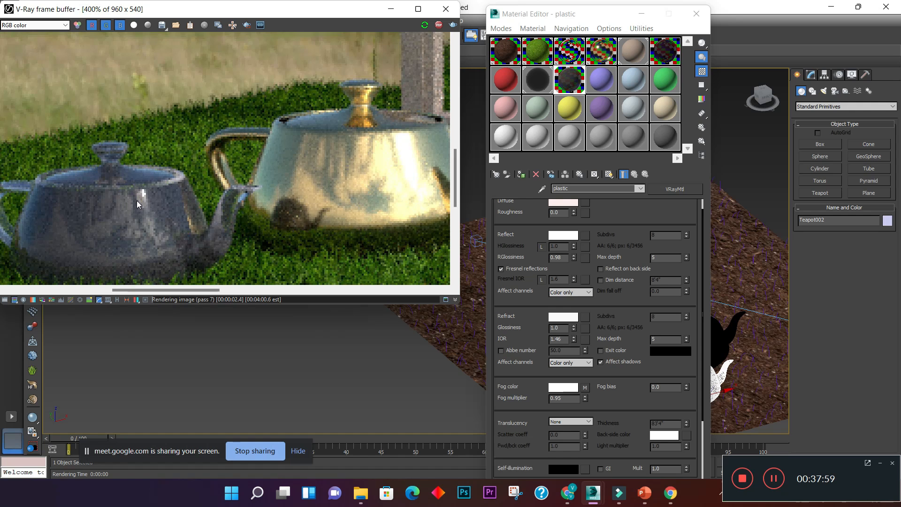
{"action": "scroll", "coordinate": [137, 201], "scroll_direction": "down", "scroll_amount": 1}
{"action": "scroll", "coordinate": [207, 146], "scroll_direction": "up", "scroll_amount": 1}
{"action": "scroll", "coordinate": [201, 94], "scroll_direction": "up", "scroll_amount": 1}
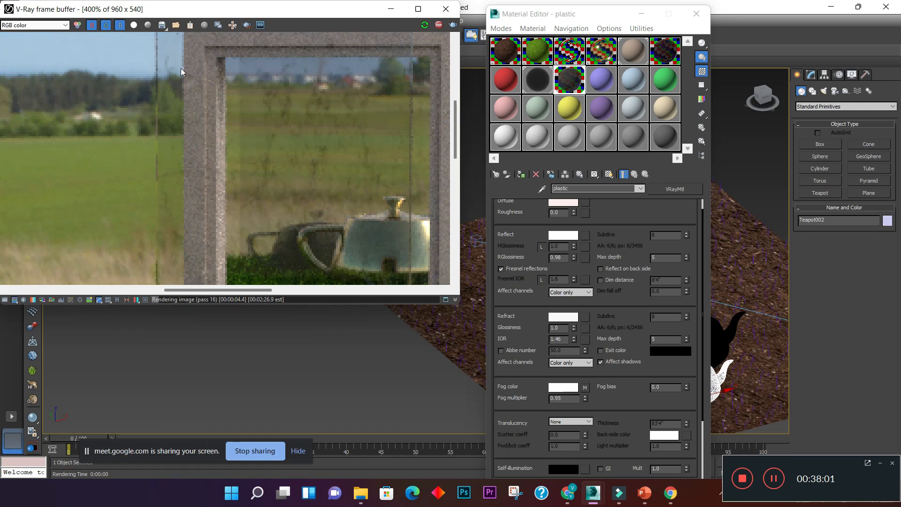
{"action": "scroll", "coordinate": [227, 153], "scroll_direction": "down", "scroll_amount": 2}
- Assign the plastic material to the upright glass panel Box001 in front of the framed mirror
{"action": "left_click_drag", "start_coordinate": [592, 22], "coordinate": [251, 137]}
{"action": "left_click", "coordinate": [599, 236]}
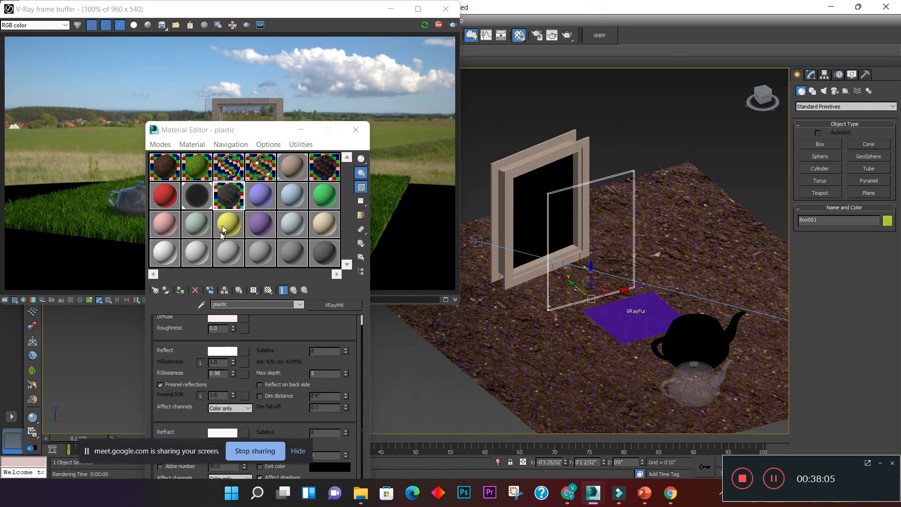
{"action": "left_click", "coordinate": [180, 290]}
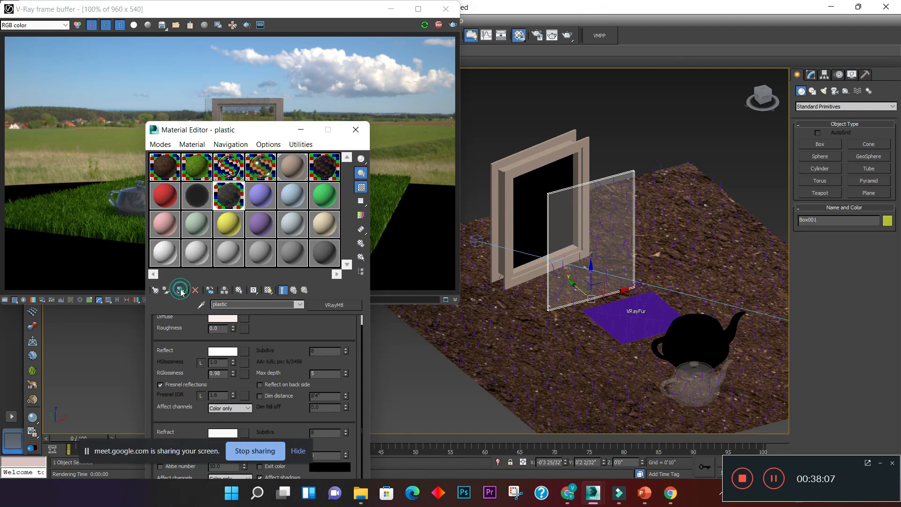
{"action": "left_click_drag", "start_coordinate": [286, 138], "coordinate": [629, 120]}
- Examine the dirt texture, transparency and reflections on the glass panel in the interactive render
{"action": "scroll", "coordinate": [246, 131], "scroll_direction": "up", "scroll_amount": 1}
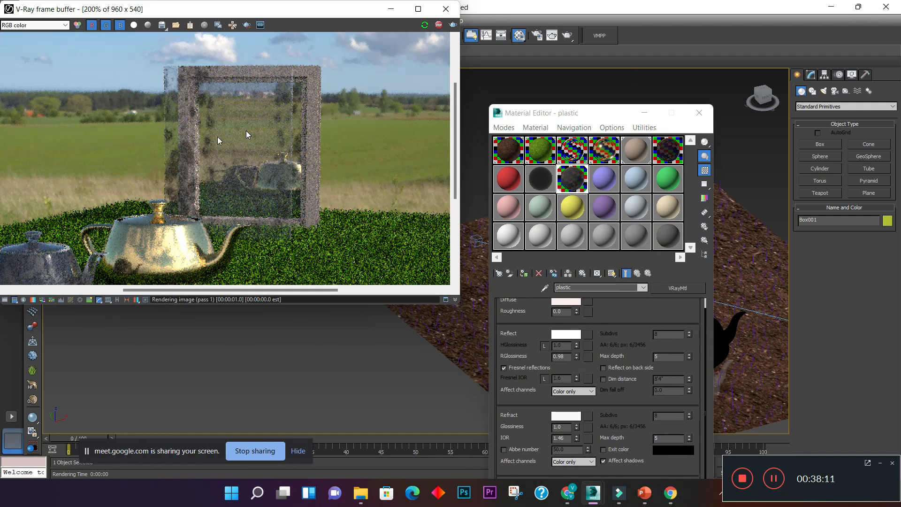
{"action": "scroll", "coordinate": [216, 137], "scroll_direction": "up", "scroll_amount": 1}
{"action": "scroll", "coordinate": [155, 153], "scroll_direction": "down", "scroll_amount": 1}
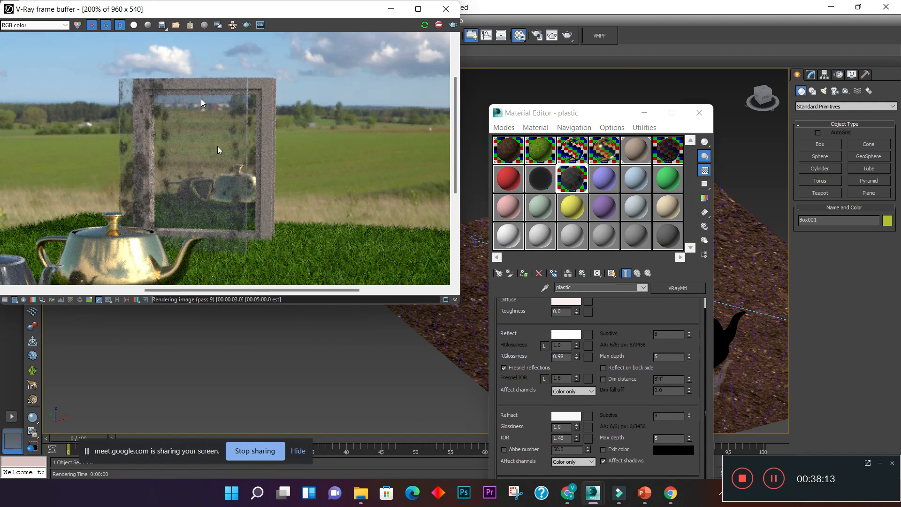
{"action": "scroll", "coordinate": [139, 172], "scroll_direction": "up", "scroll_amount": 1}
{"action": "scroll", "coordinate": [139, 173], "scroll_direction": "down", "scroll_amount": 1}
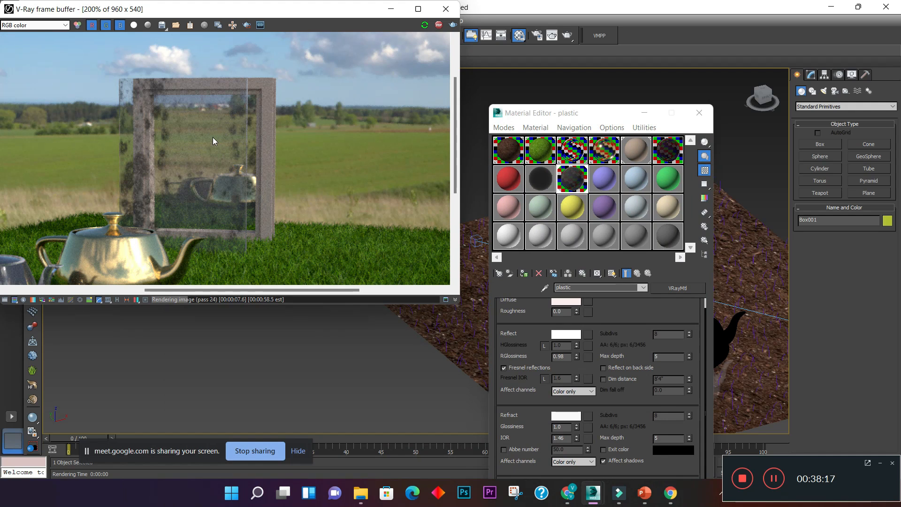
{"action": "scroll", "coordinate": [143, 176], "scroll_direction": "up", "scroll_amount": 1}
{"action": "scroll", "coordinate": [143, 176], "scroll_direction": "down", "scroll_amount": 1}
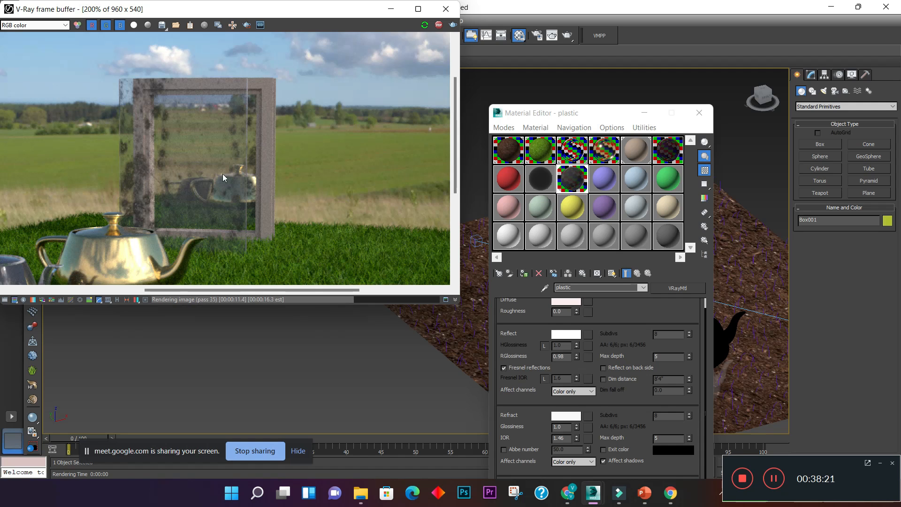
- Review the plastic material's parameters alongside the glass panel in the interactive render, then close the Material Editor
{"action": "left_click_drag", "start_coordinate": [566, 121], "coordinate": [277, 52]}
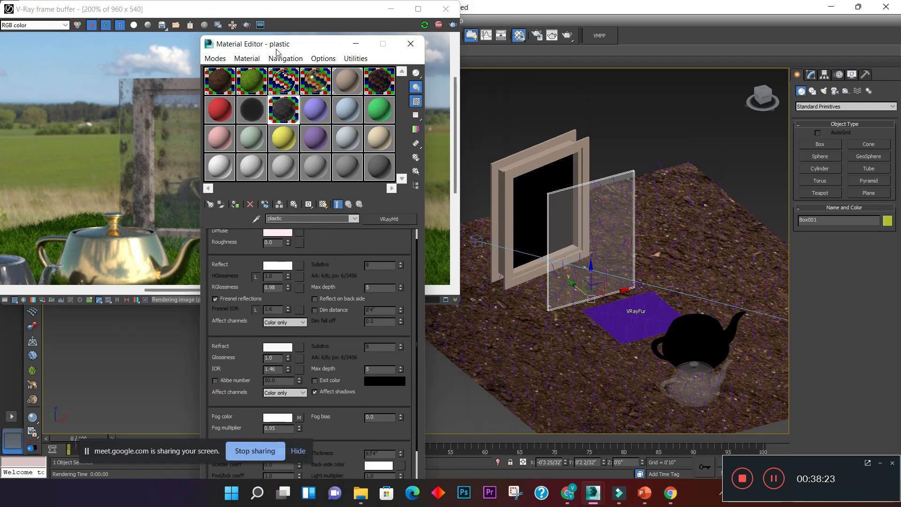
{"action": "scroll", "coordinate": [357, 321], "scroll_direction": "up", "scroll_amount": 1}
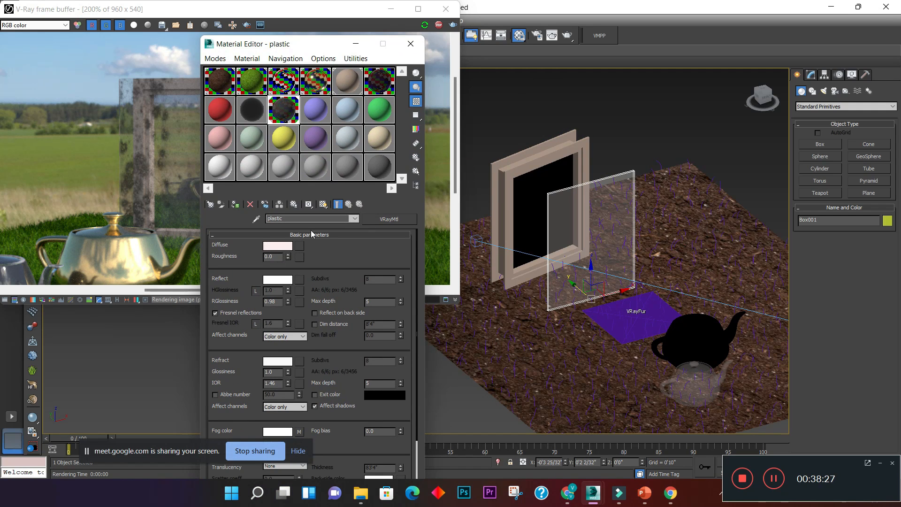
{"action": "scroll", "coordinate": [312, 315], "scroll_direction": "down", "scroll_amount": 4}
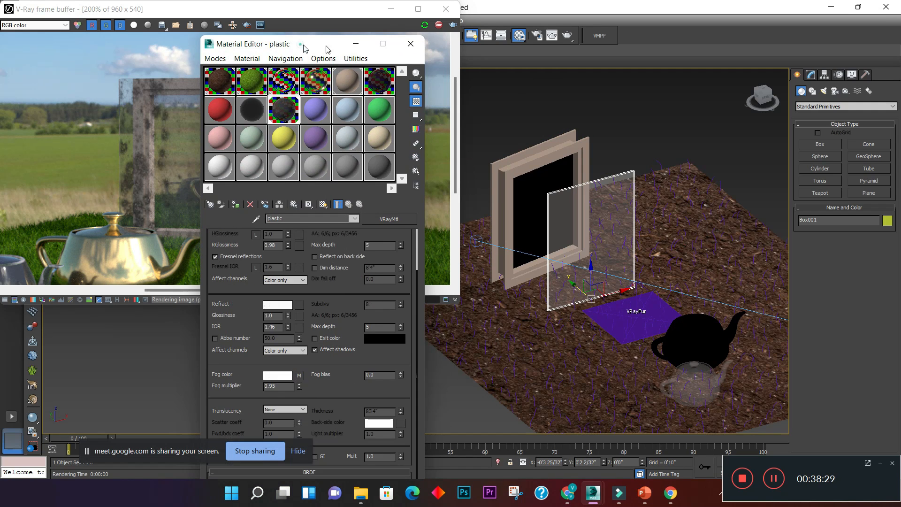
{"action": "left_click_drag", "start_coordinate": [304, 48], "coordinate": [503, 74]}
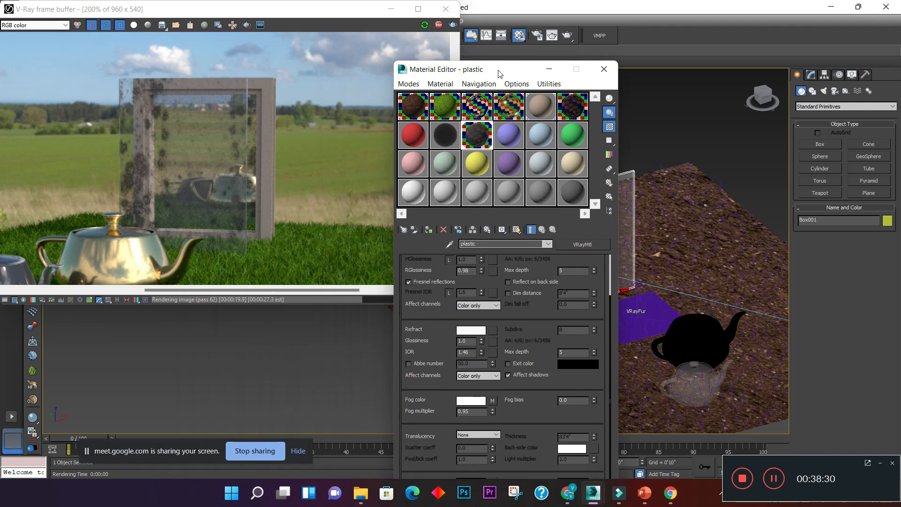
{"action": "left_click", "coordinate": [206, 134]}
{"action": "scroll", "coordinate": [212, 139], "scroll_direction": "down", "scroll_amount": 4}
{"action": "scroll", "coordinate": [217, 163], "scroll_direction": "up", "scroll_amount": 2}
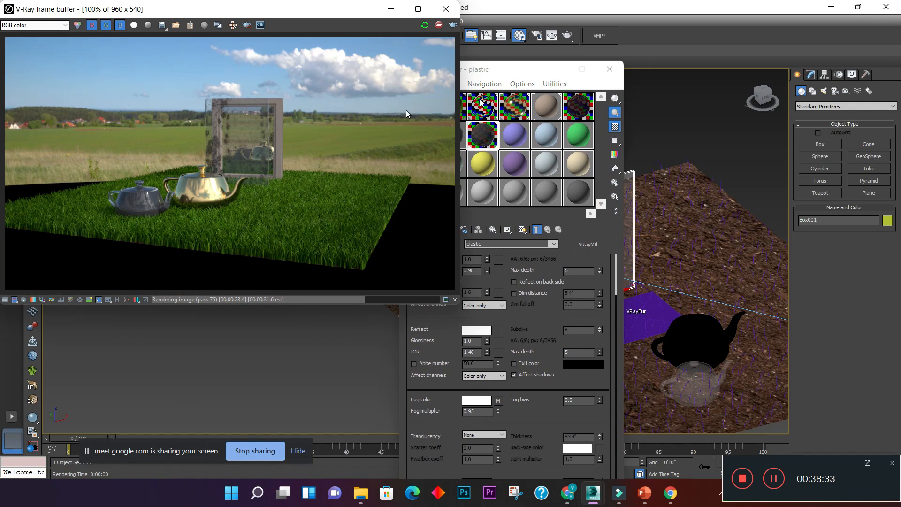
{"action": "left_click", "coordinate": [610, 69]}
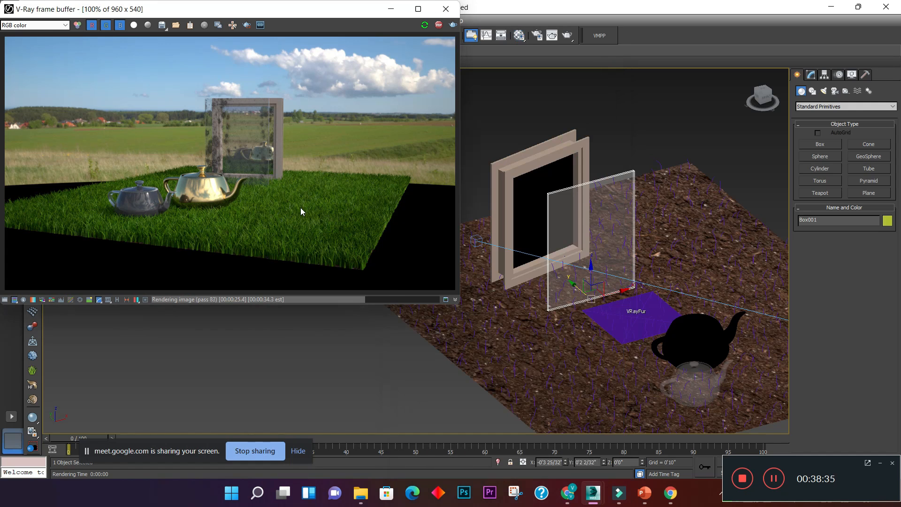
- Create a sphere of about 10.5 inches radius on the ground behind the teapots and raise it about 9 inches above the grass
{"action": "scroll", "coordinate": [301, 208], "scroll_direction": "up", "scroll_amount": 1}
{"action": "middle_click_drag", "start_coordinate": [680, 217], "coordinate": [566, 210]}
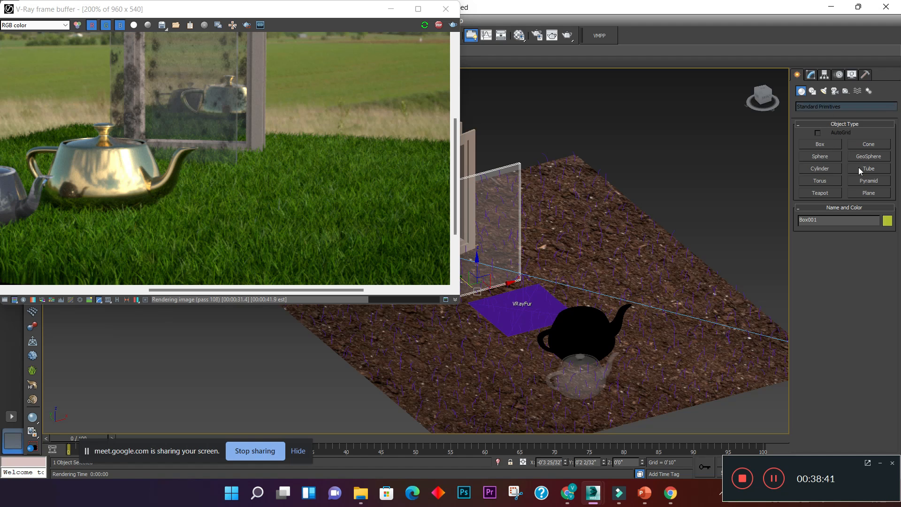
{"action": "left_click", "coordinate": [828, 156]}
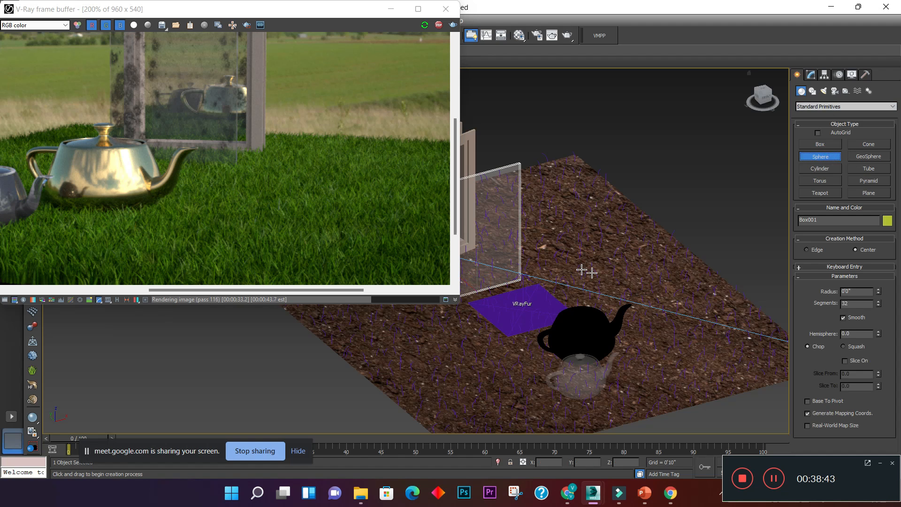
{"action": "left_click_drag", "start_coordinate": [595, 275], "coordinate": [614, 283]}
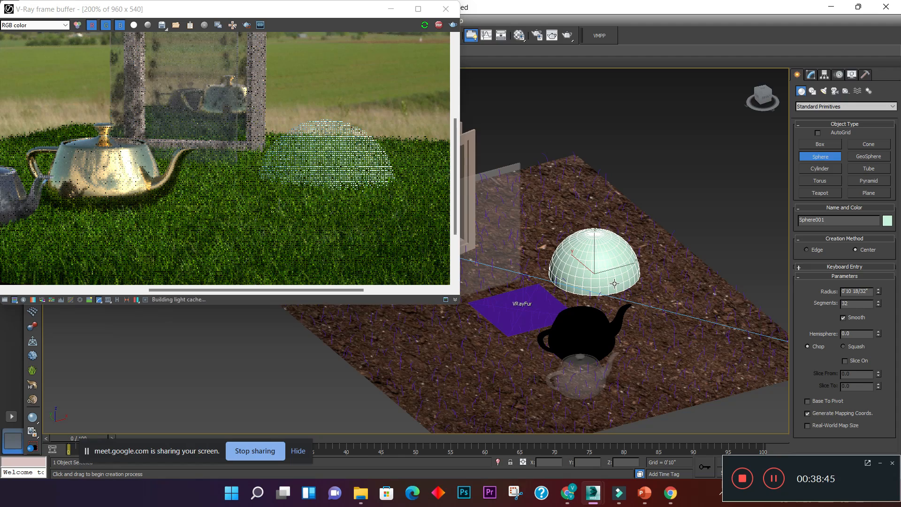
{"action": "key", "text": "w"}
{"action": "left_click_drag", "start_coordinate": [595, 252], "coordinate": [595, 211]}
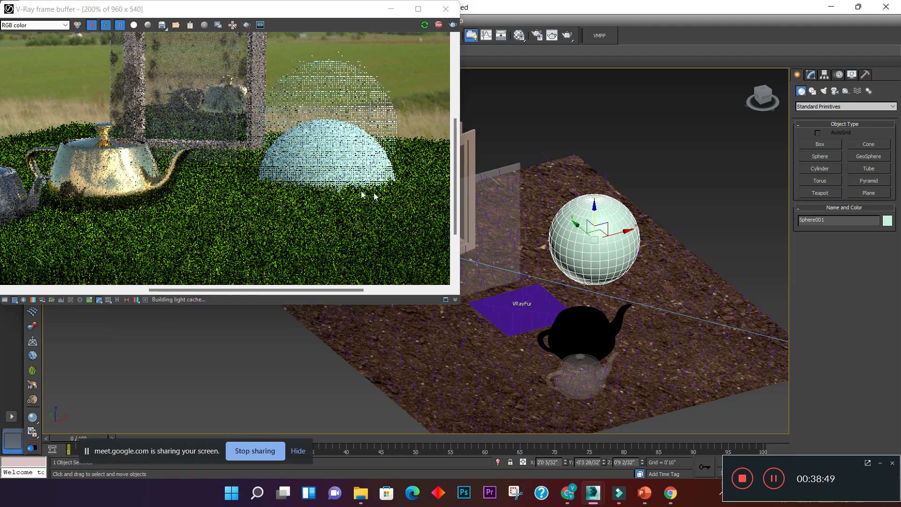
{"action": "scroll", "coordinate": [332, 187], "scroll_direction": "up", "scroll_amount": 1}
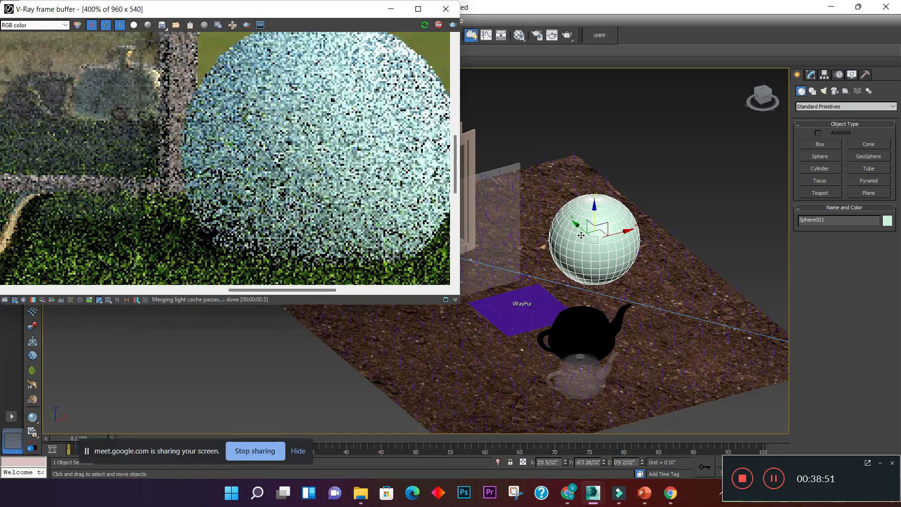
{"action": "scroll", "coordinate": [327, 167], "scroll_direction": "down", "scroll_amount": 1}
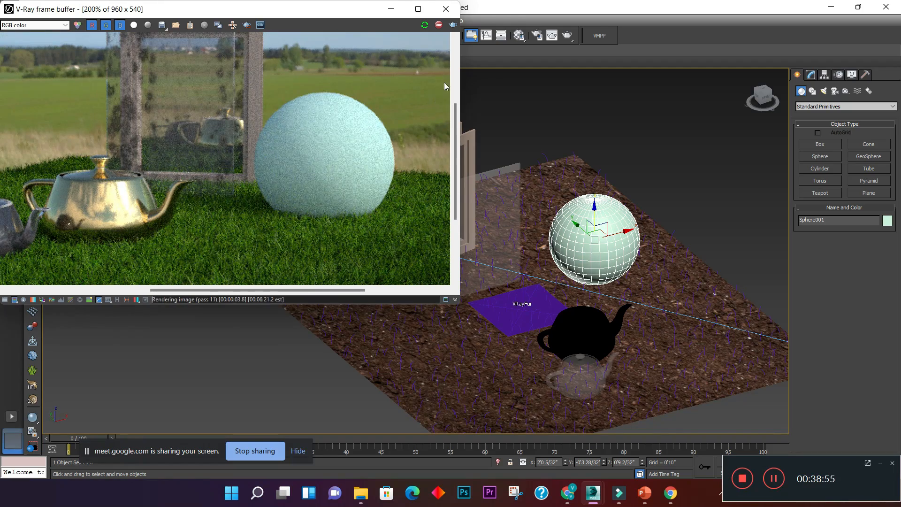
- Pick the unused violet VRayMtl sample in the Material Editor and name it "stone claddig"
{"action": "left_click", "coordinate": [518, 36]}
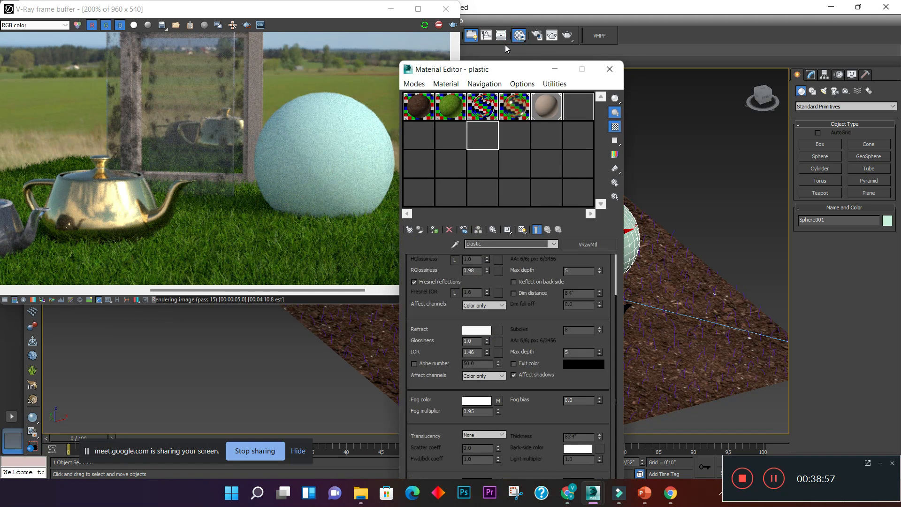
{"action": "left_click", "coordinate": [518, 142]}
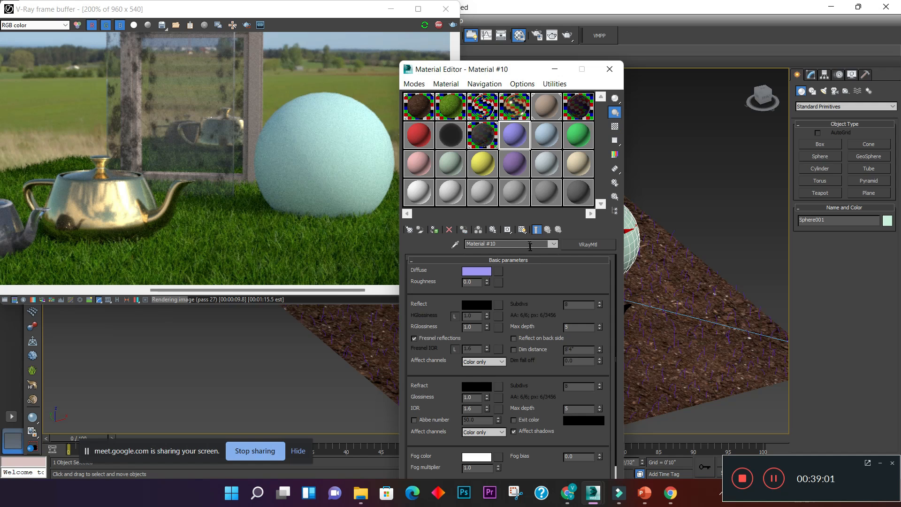
{"action": "type", "text": "stone claddig"}
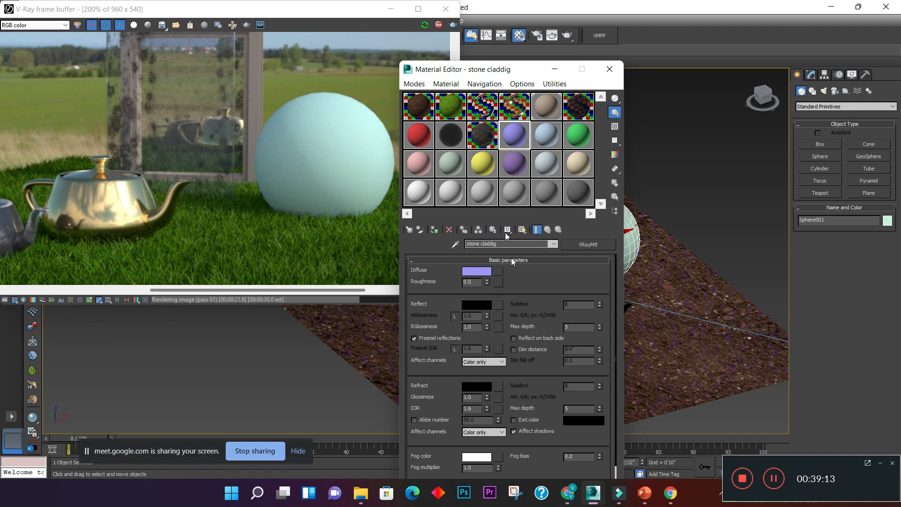
- Fit the whole Material Editor on screen and expand the texture map slots of the stone claddig material
{"action": "left_click_drag", "start_coordinate": [490, 71], "coordinate": [424, 27]}
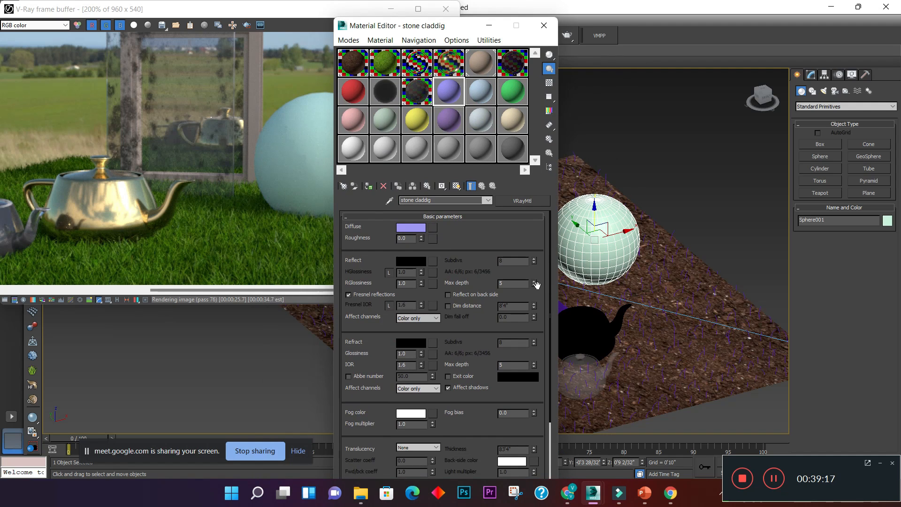
{"action": "left_click_drag", "start_coordinate": [551, 283], "coordinate": [553, 403]}
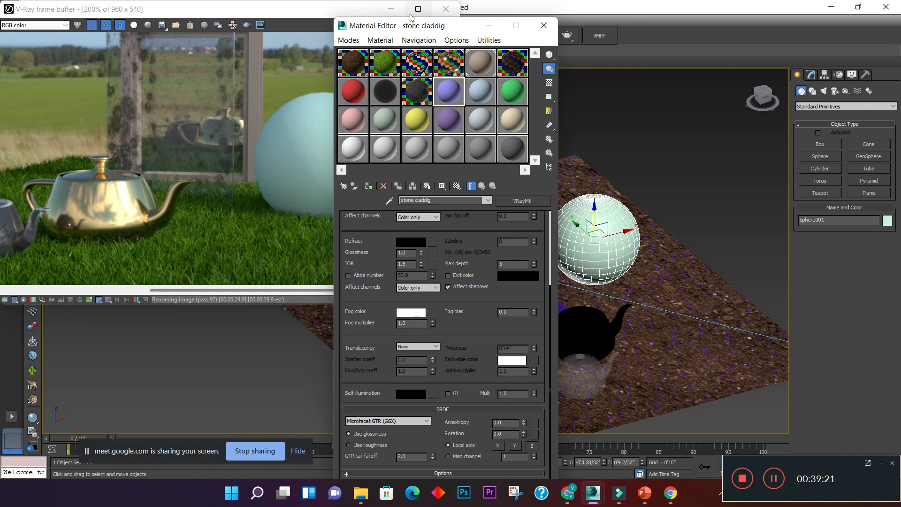
{"action": "mouse_move", "coordinate": [412, 26]}
{"action": "left_mouse_down"}
{"action": "mouse_move", "coordinate": [417, 150]}
{"action": "mouse_move", "coordinate": [409, 9]}
{"action": "left_mouse_up"}
{"action": "left_click_drag", "start_coordinate": [436, 358], "coordinate": [436, 423]}
{"action": "scroll", "coordinate": [424, 352], "scroll_direction": "down", "scroll_amount": 3}
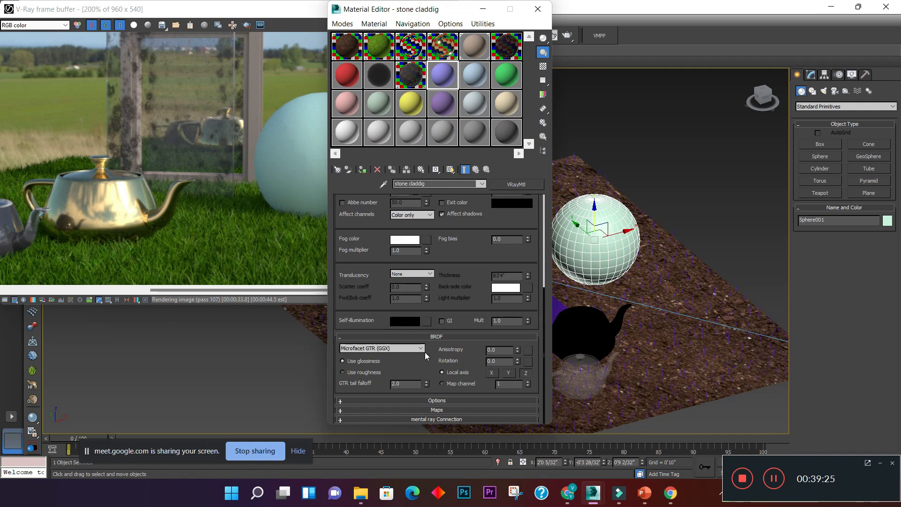
{"action": "left_click", "coordinate": [345, 411]}
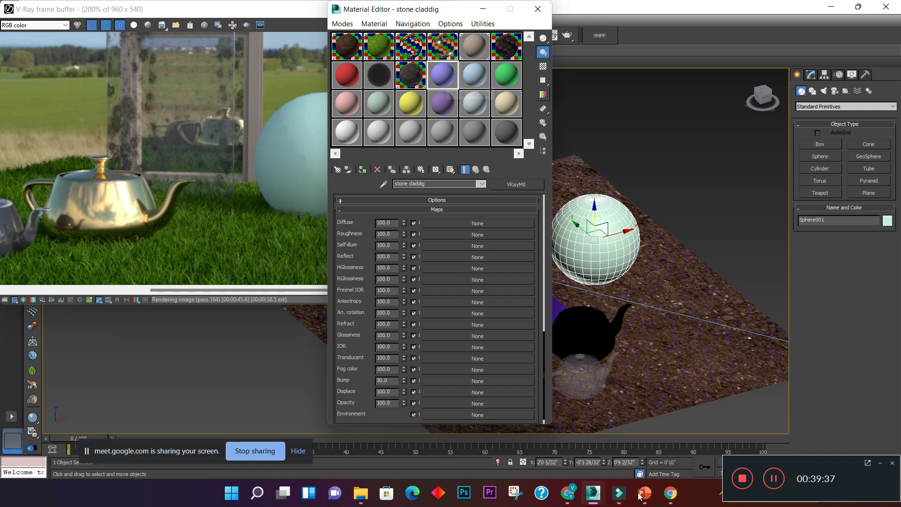
- Switch to Chrome and close the plastic dirt texture image results
{"action": "mouse_move", "coordinate": [578, 496]}
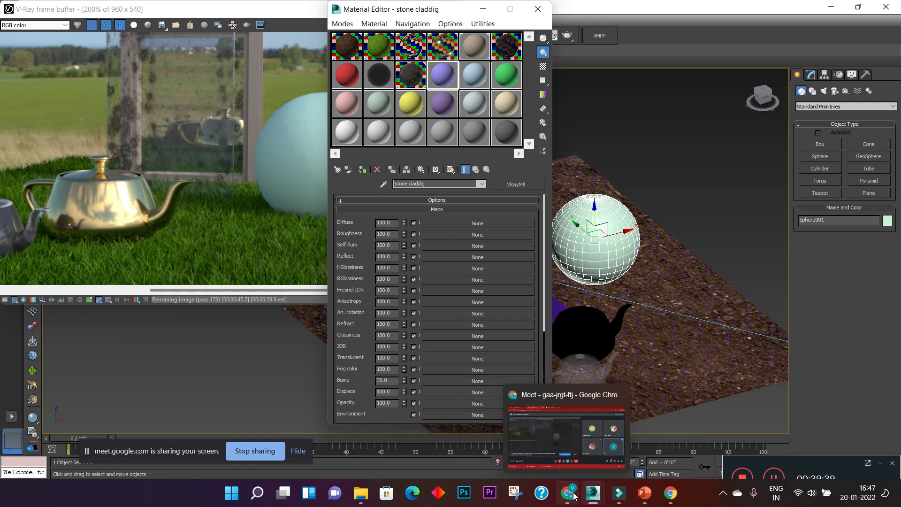
{"action": "left_click", "coordinate": [583, 450]}
{"action": "left_click", "coordinate": [354, 10]}
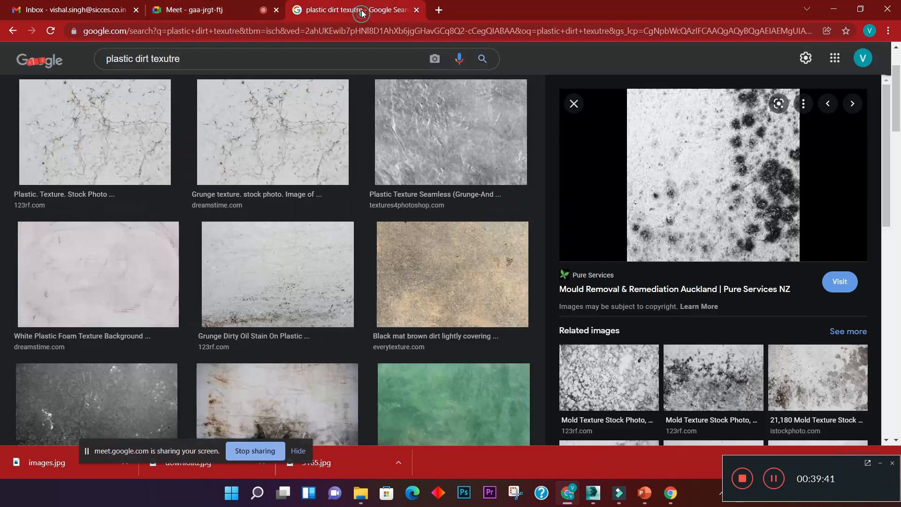
{"action": "left_click", "coordinate": [417, 10]}
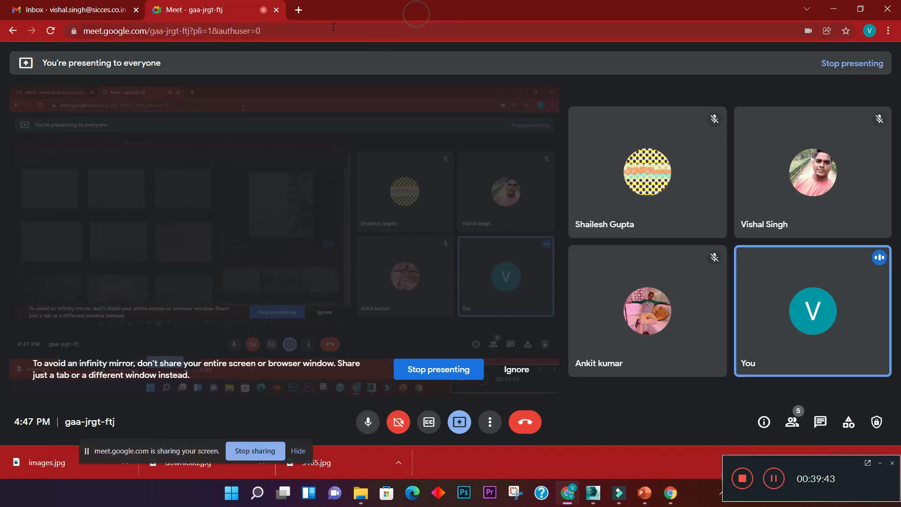
- Search Google for "AMBIENT CG" in a new tab and open the ambientCG site's full asset list
{"action": "left_click", "coordinate": [297, 10]}
{"action": "left_click", "coordinate": [370, 254]}
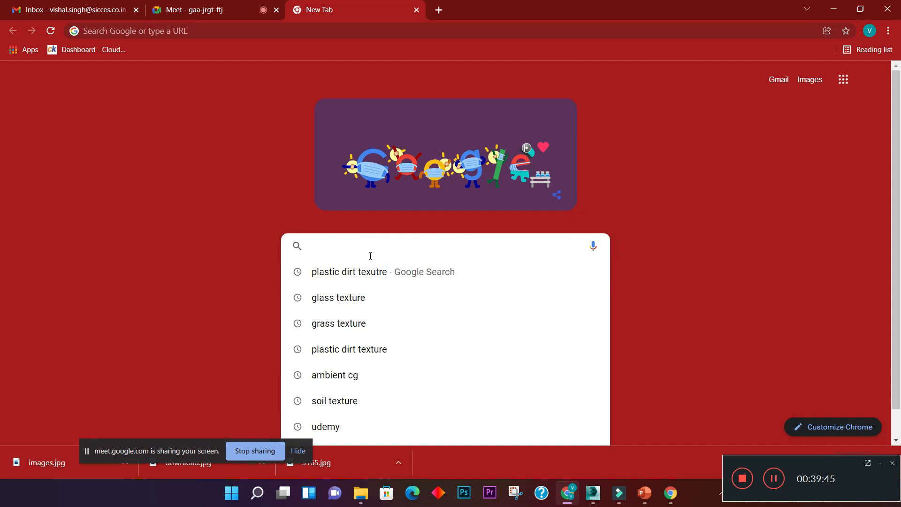
{"action": "type", "text": "ambient cg"}
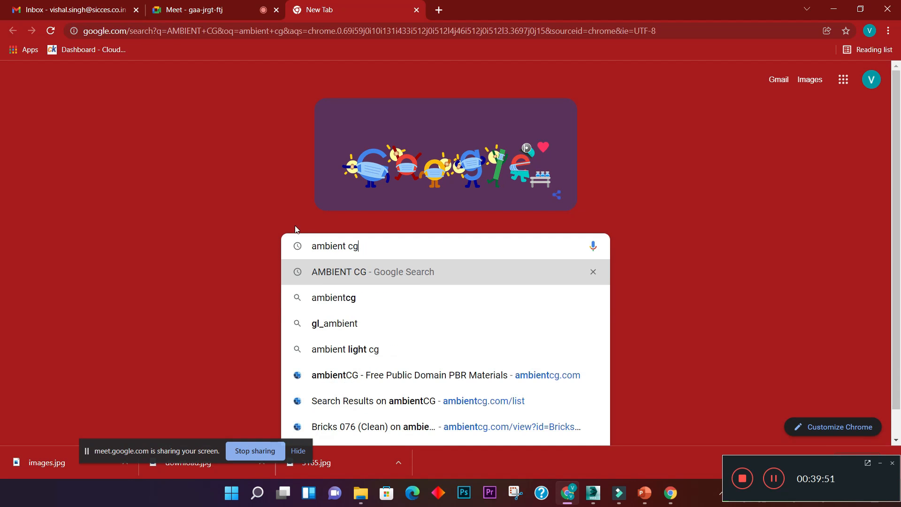
{"action": "left_click", "coordinate": [347, 278]}
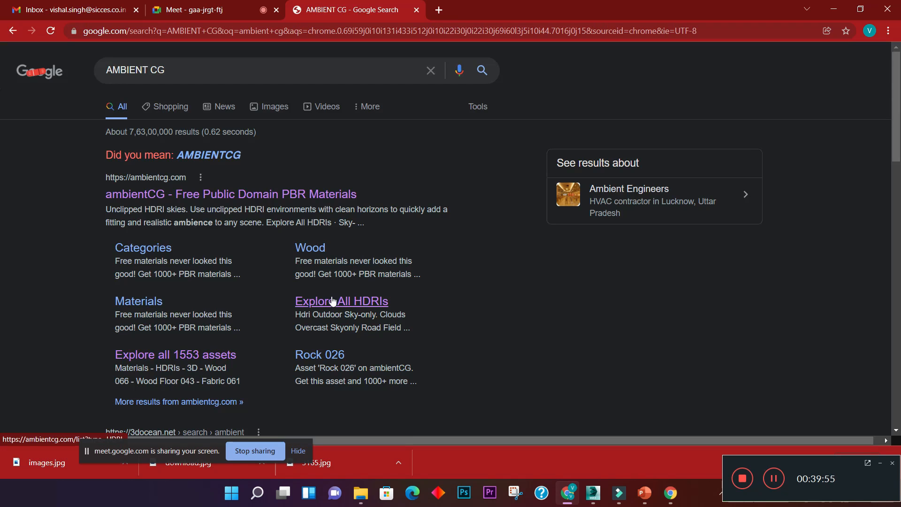
{"action": "left_click", "coordinate": [172, 195]}
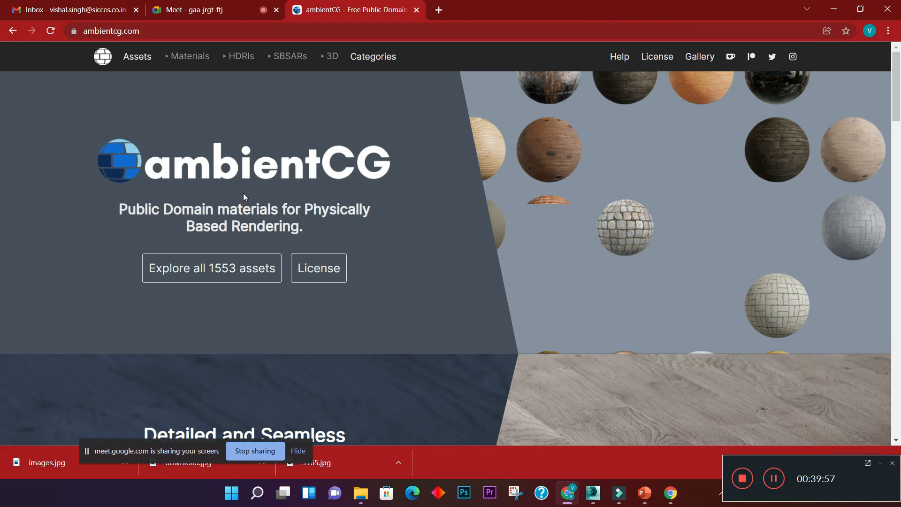
{"action": "left_click", "coordinate": [220, 268]}
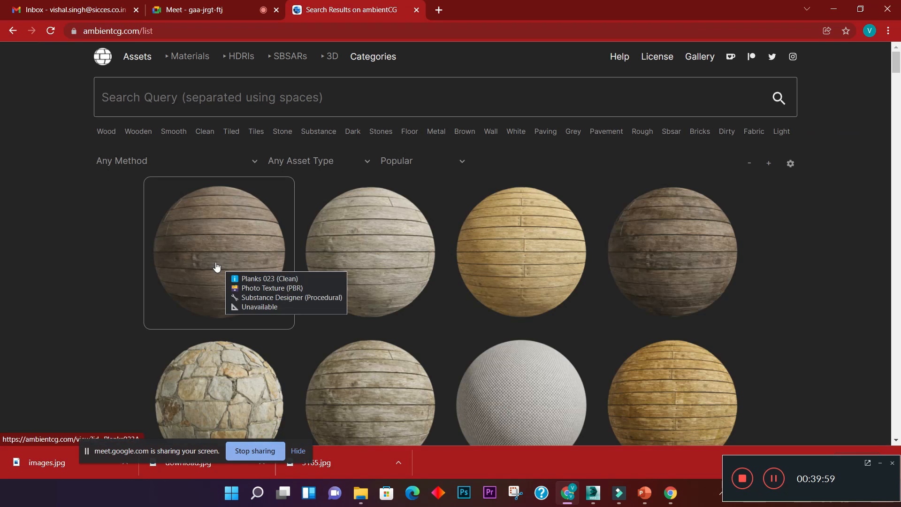
- Browse the ambientCG asset list for a suitable stone texture
{"action": "scroll", "coordinate": [329, 255], "scroll_direction": "down", "scroll_amount": 5}
{"action": "scroll", "coordinate": [331, 254], "scroll_direction": "down", "scroll_amount": 10}
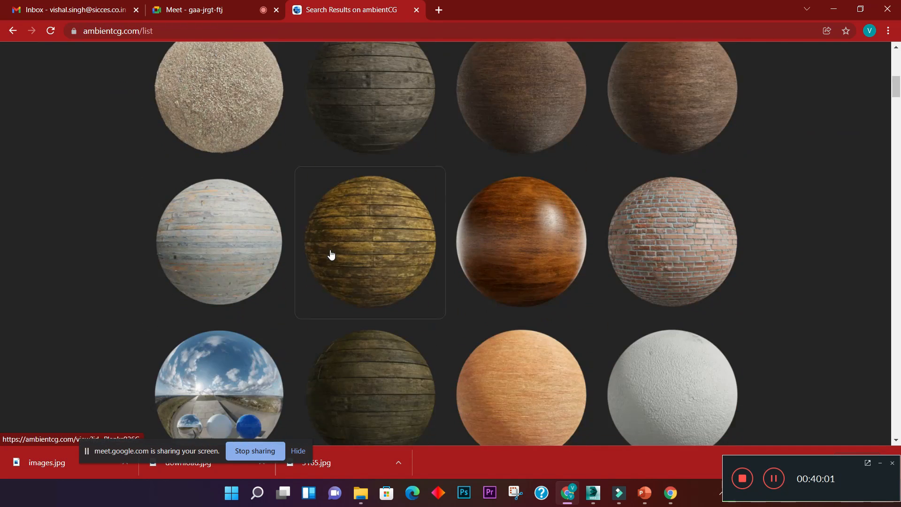
{"action": "scroll", "coordinate": [331, 254], "scroll_direction": "down", "scroll_amount": 12}
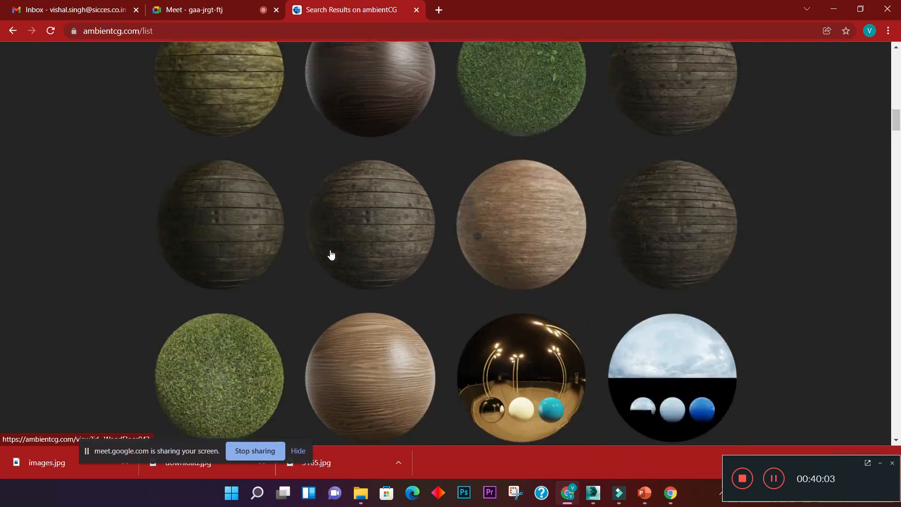
{"action": "scroll", "coordinate": [331, 254], "scroll_direction": "down", "scroll_amount": 6}
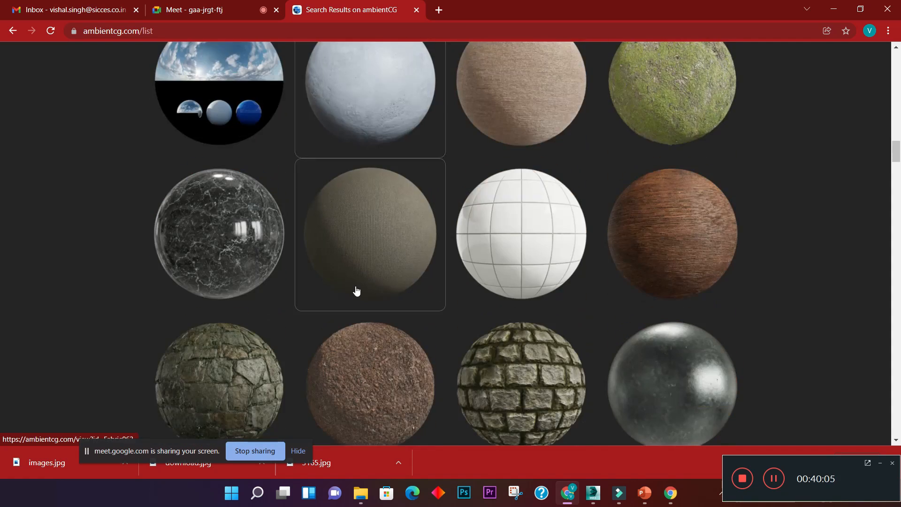
{"action": "scroll", "coordinate": [356, 292], "scroll_direction": "down", "scroll_amount": 4}
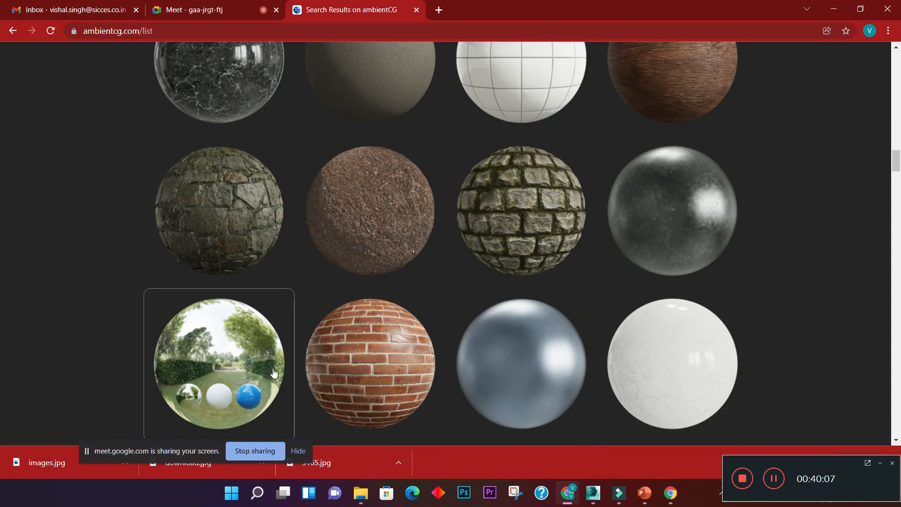
{"action": "scroll", "coordinate": [275, 374], "scroll_direction": "down", "scroll_amount": 3}
{"action": "scroll", "coordinate": [275, 373], "scroll_direction": "down", "scroll_amount": 6}
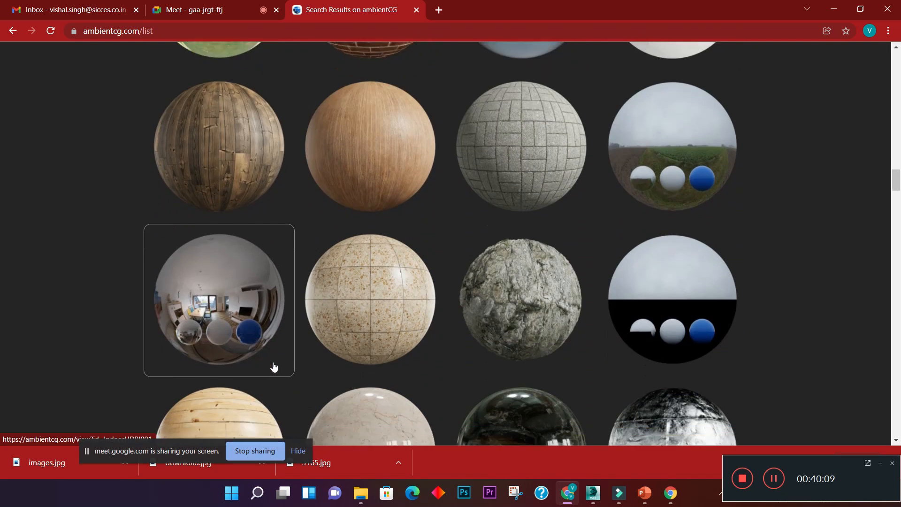
{"action": "scroll", "coordinate": [274, 366], "scroll_direction": "down", "scroll_amount": 3}
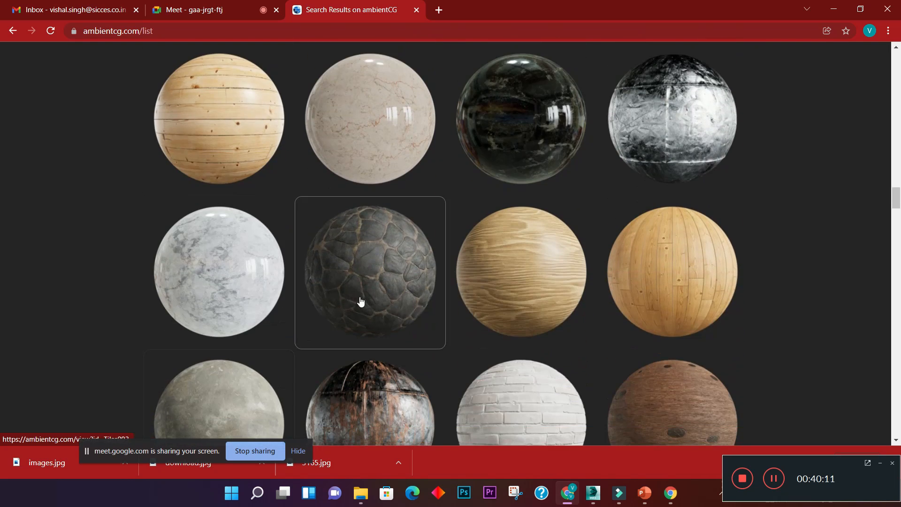
{"action": "scroll", "coordinate": [360, 305], "scroll_direction": "down", "scroll_amount": 3}
{"action": "scroll", "coordinate": [371, 347], "scroll_direction": "down", "scroll_amount": 1}
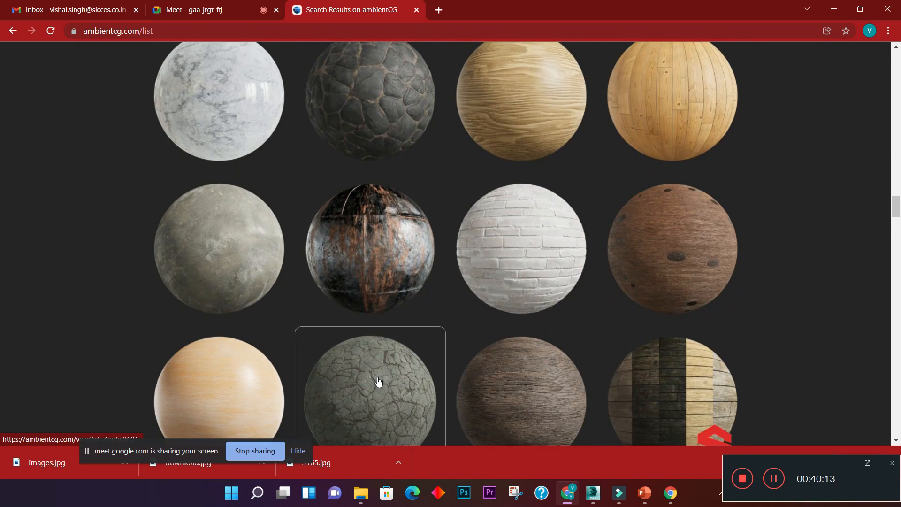
{"action": "scroll", "coordinate": [380, 380], "scroll_direction": "down", "scroll_amount": 4}
{"action": "scroll", "coordinate": [406, 347], "scroll_direction": "down", "scroll_amount": 13}
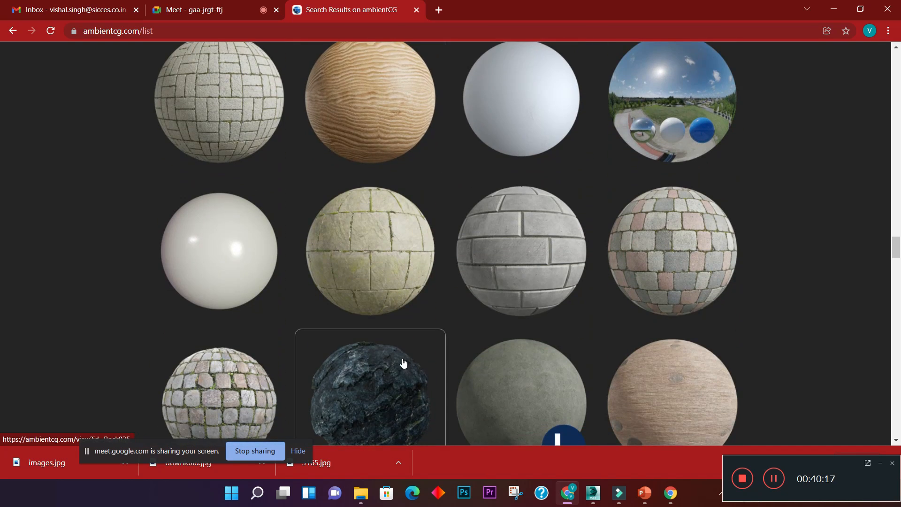
{"action": "scroll", "coordinate": [403, 363], "scroll_direction": "down", "scroll_amount": 4}
- Open the Paving Stones 070 asset page and review its JPG download resolutions from 1K to 16K
{"action": "left_click", "coordinate": [231, 243]}
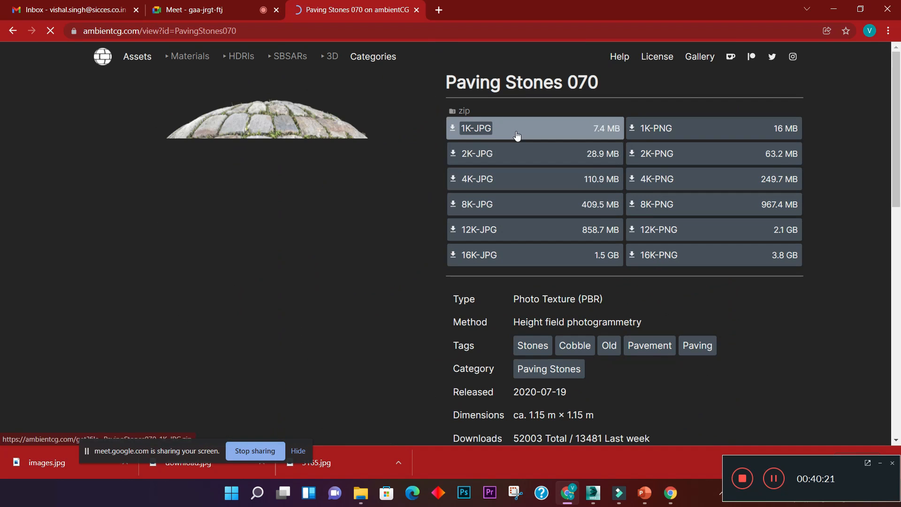
{"action": "mouse_move", "coordinate": [492, 135]}
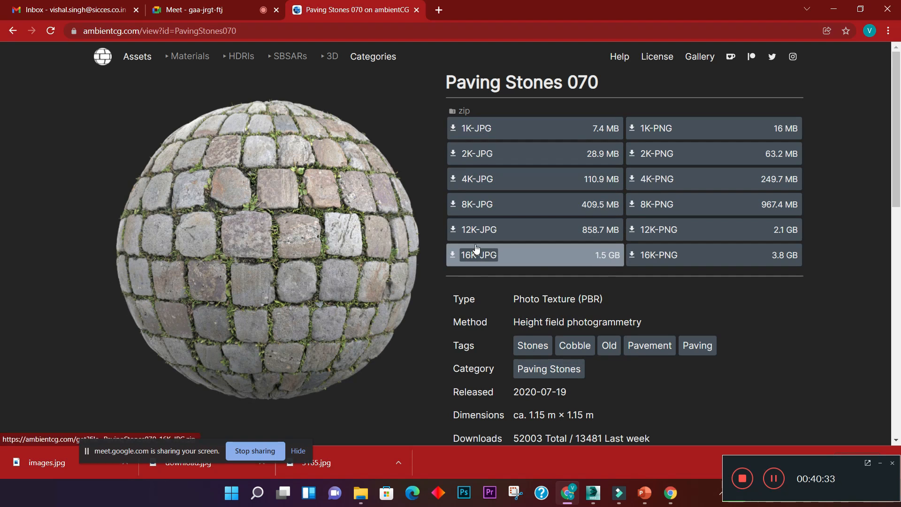
{"action": "mouse_move", "coordinate": [462, 127]}
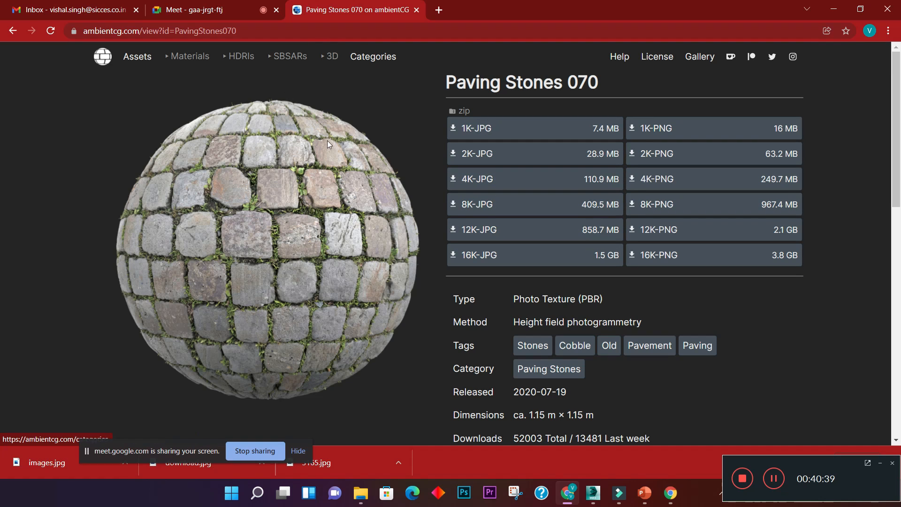
- Return to 3ds Max, add a Bitmap to the stone claddig material's Diffuse slot and browse to the Downloads folder
{"action": "left_click", "coordinate": [835, 10]}
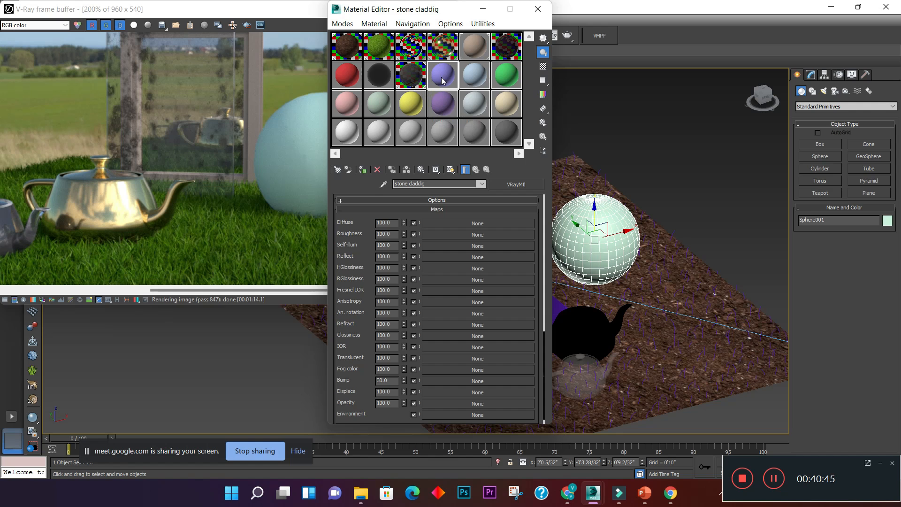
{"action": "left_click_drag", "start_coordinate": [545, 356], "coordinate": [531, 210]}
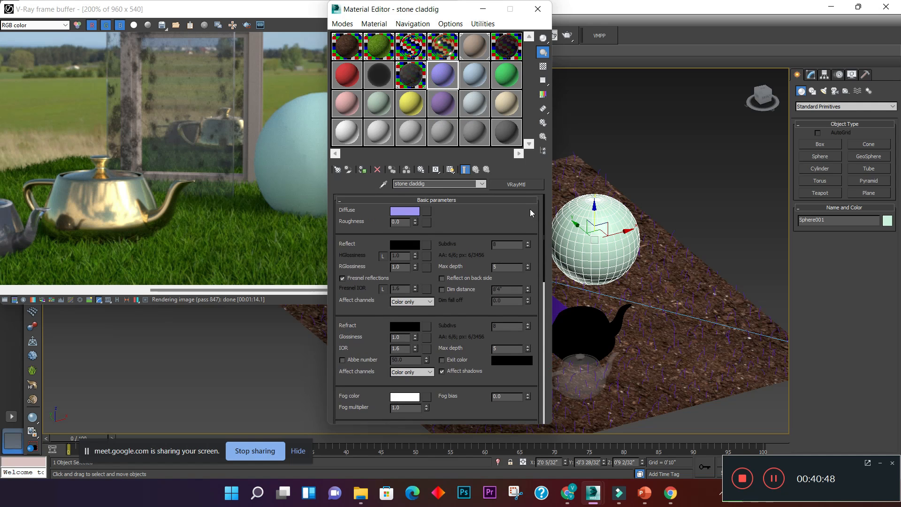
{"action": "left_click", "coordinate": [427, 212]}
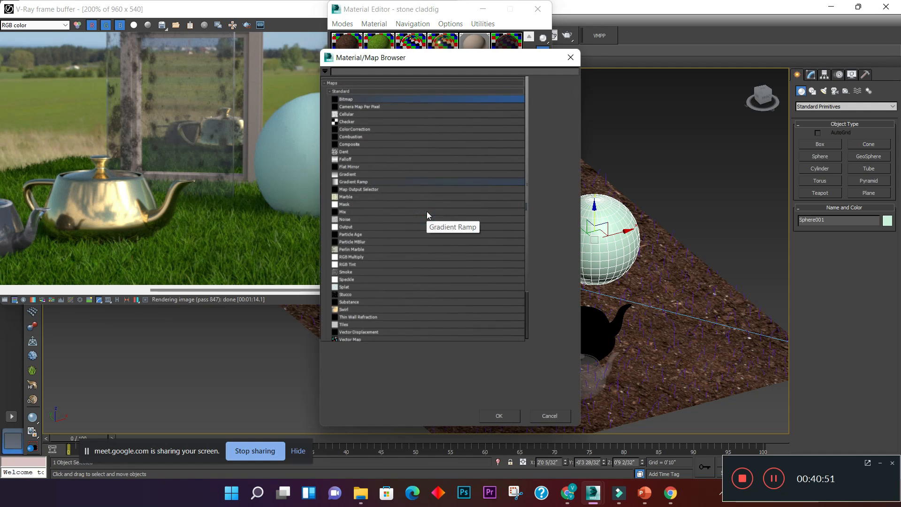
{"action": "double_click", "coordinate": [381, 103]}
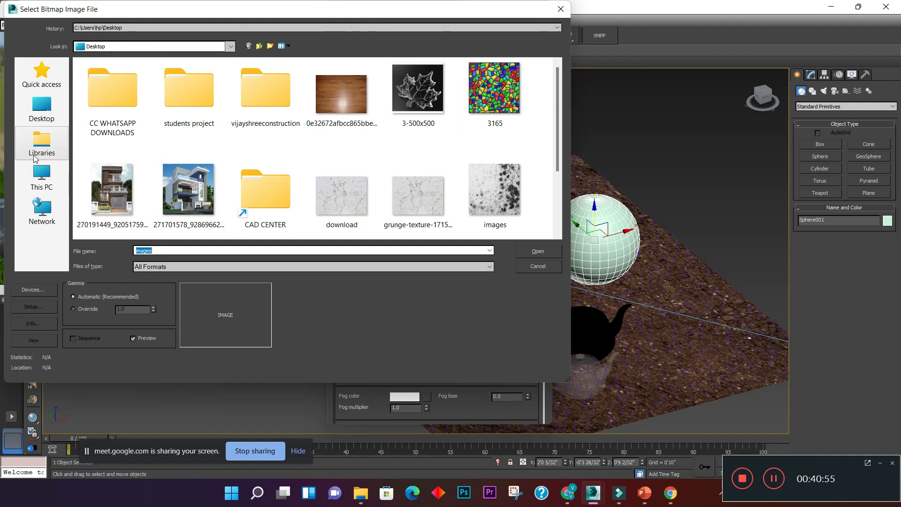
{"action": "left_click", "coordinate": [37, 175]}
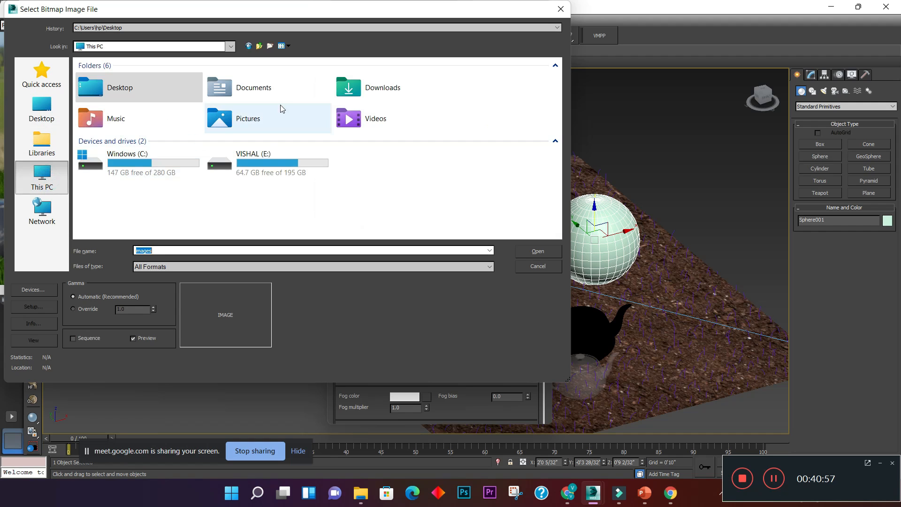
{"action": "double_click", "coordinate": [390, 88]}
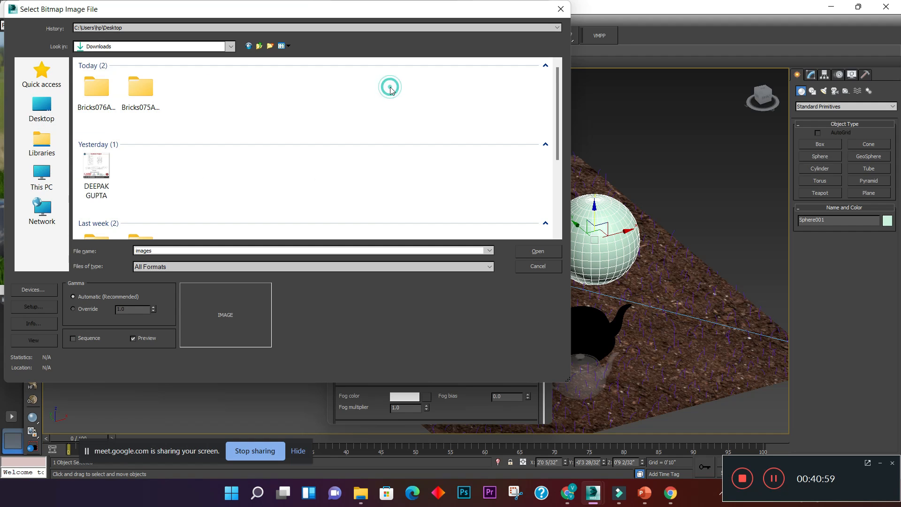
- Check the Google Meet call in Chrome and return to the bitmap file selection in 3ds Max
{"action": "left_click", "coordinate": [567, 492]}
{"action": "left_click", "coordinate": [219, 19]}
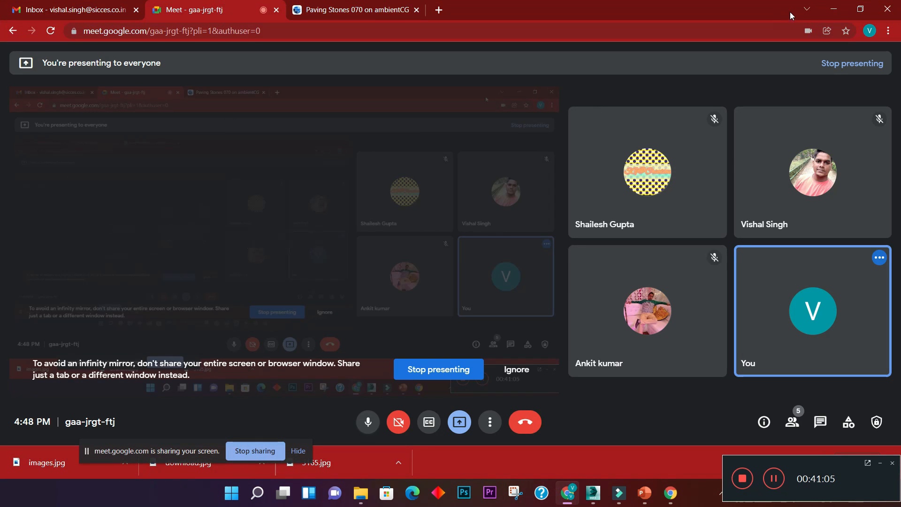
{"action": "left_click", "coordinate": [834, 8]}
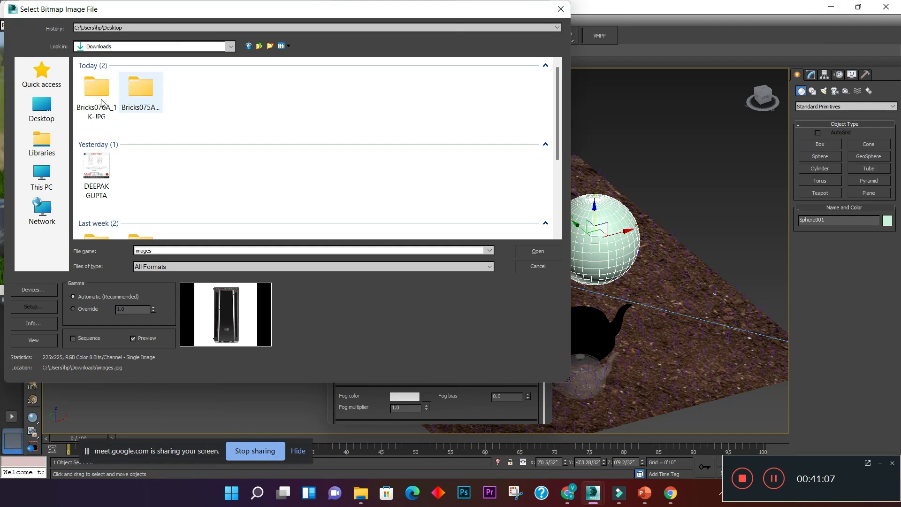
- Open the Bricks075A_1K-JPG folder and preview its color, bump, displacement and NormalDX textures
{"action": "double_click", "coordinate": [150, 104]}
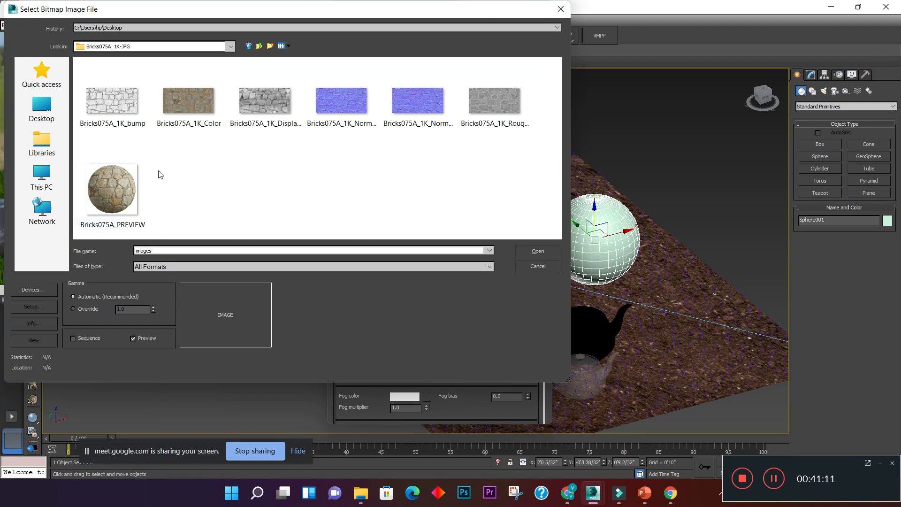
{"action": "left_click", "coordinate": [208, 106]}
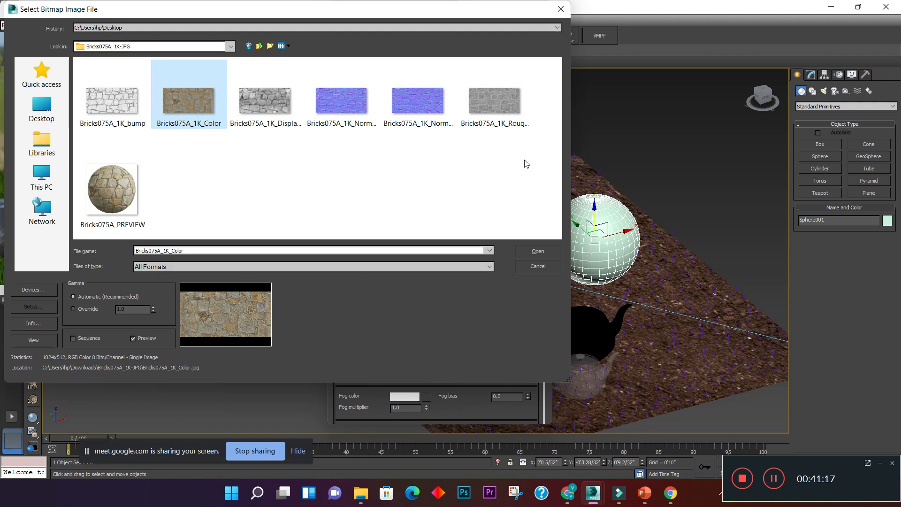
{"action": "left_click", "coordinate": [422, 186]}
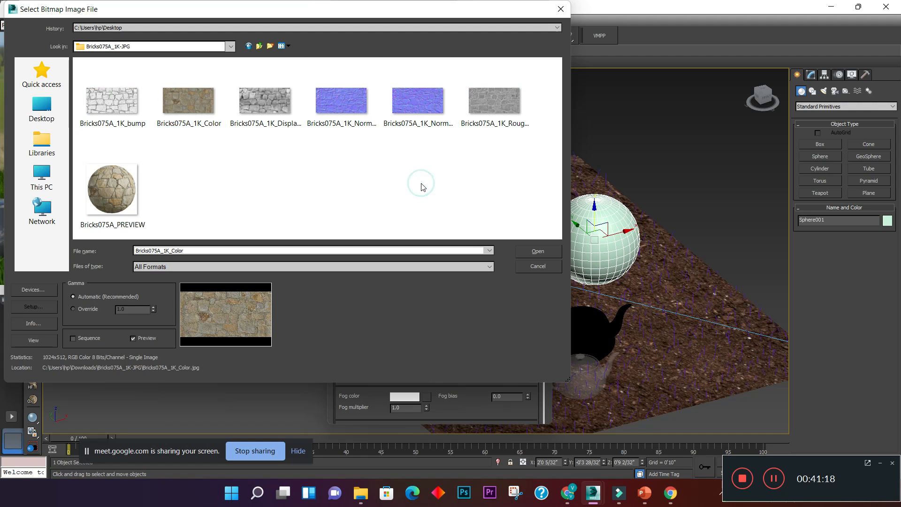
{"action": "left_click", "coordinate": [131, 99]}
{"action": "left_click", "coordinate": [281, 106]}
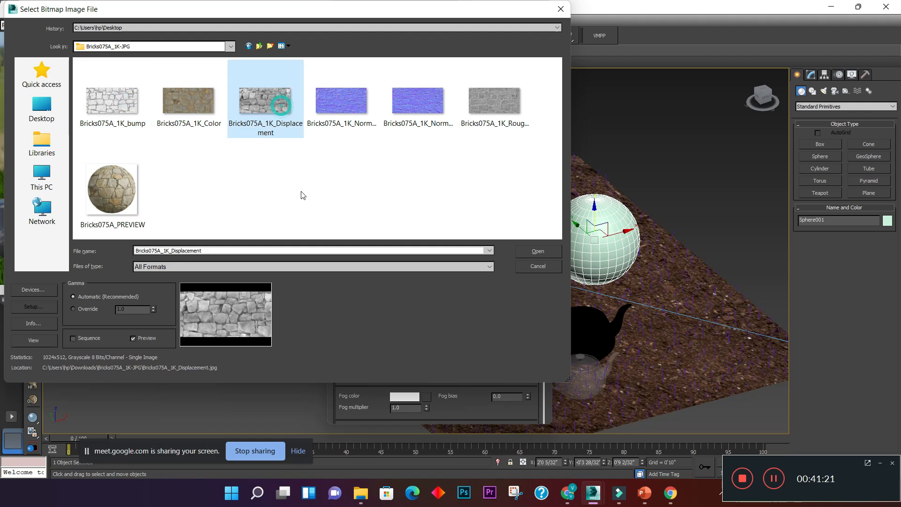
{"action": "left_click", "coordinate": [329, 192]}
{"action": "left_click", "coordinate": [342, 108]}
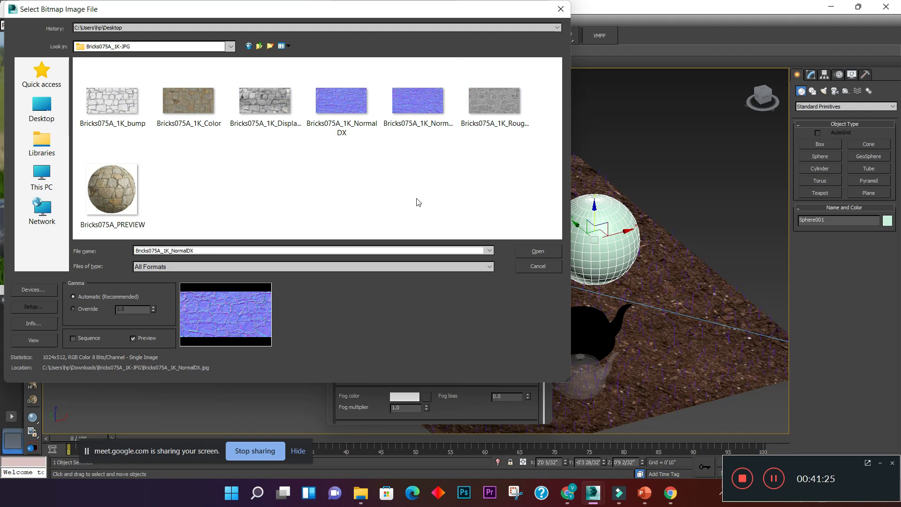
- Load Bricks075A_1K_Color as the diffuse bitmap and go back to the stone claddig material's Maps section
{"action": "left_click", "coordinate": [193, 112]}
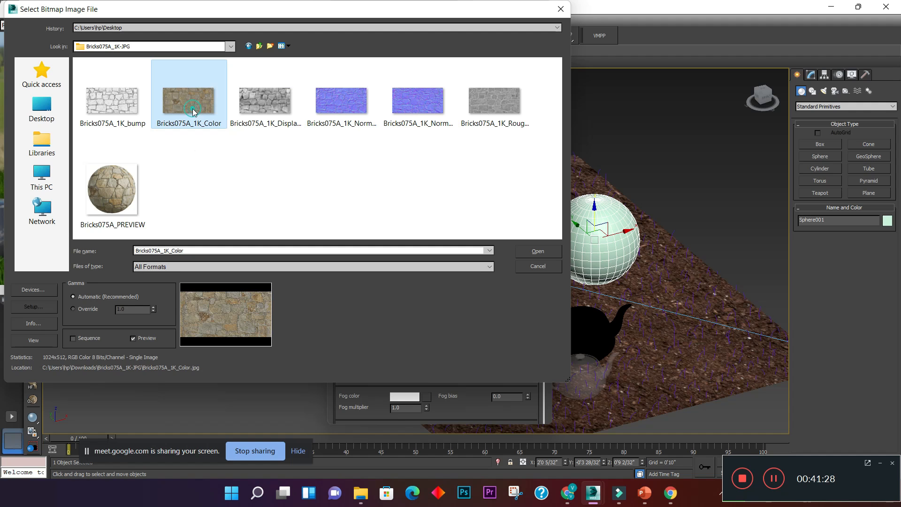
{"action": "left_click", "coordinate": [547, 254]}
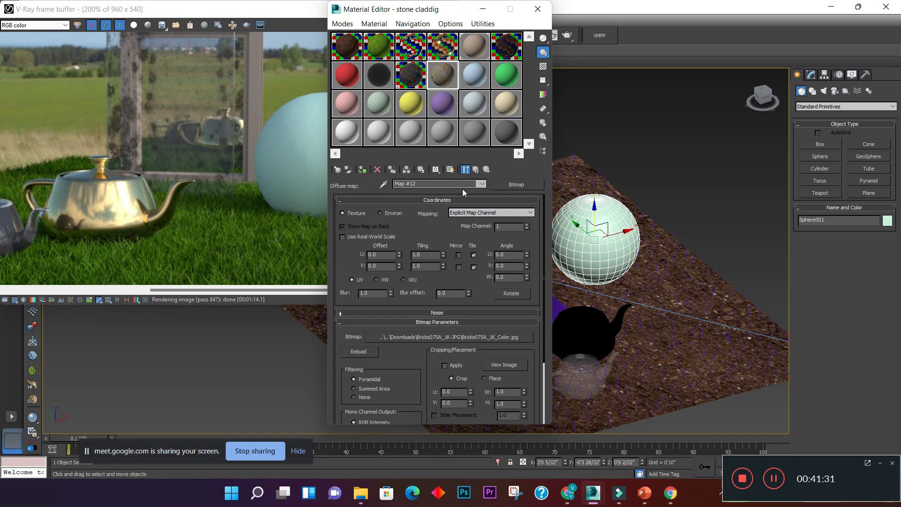
{"action": "left_click", "coordinate": [475, 169]}
{"action": "left_click_drag", "start_coordinate": [543, 242], "coordinate": [549, 380]}
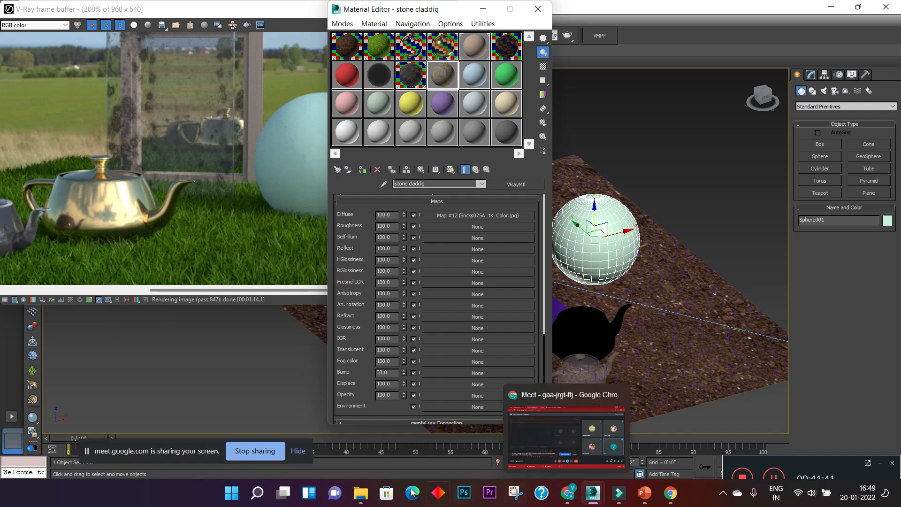
- Switch to File Explorer and review the texture files in the Bricks075A_1K-JPG folder under Downloads
{"action": "left_click", "coordinate": [360, 424]}
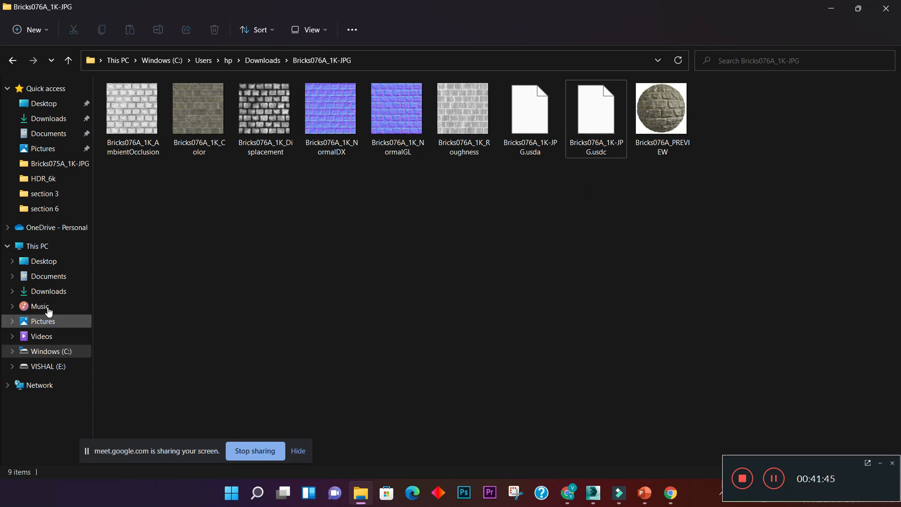
{"action": "left_click", "coordinate": [59, 291]}
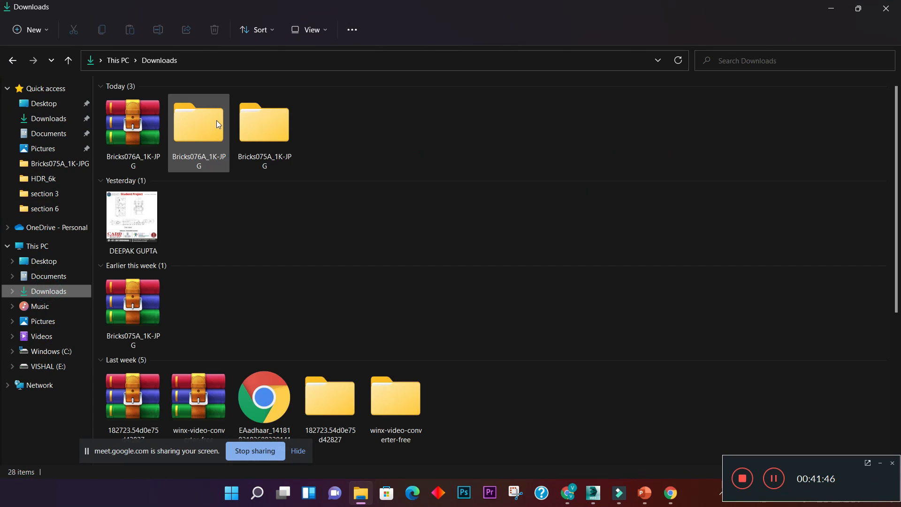
{"action": "double_click", "coordinate": [261, 139]}
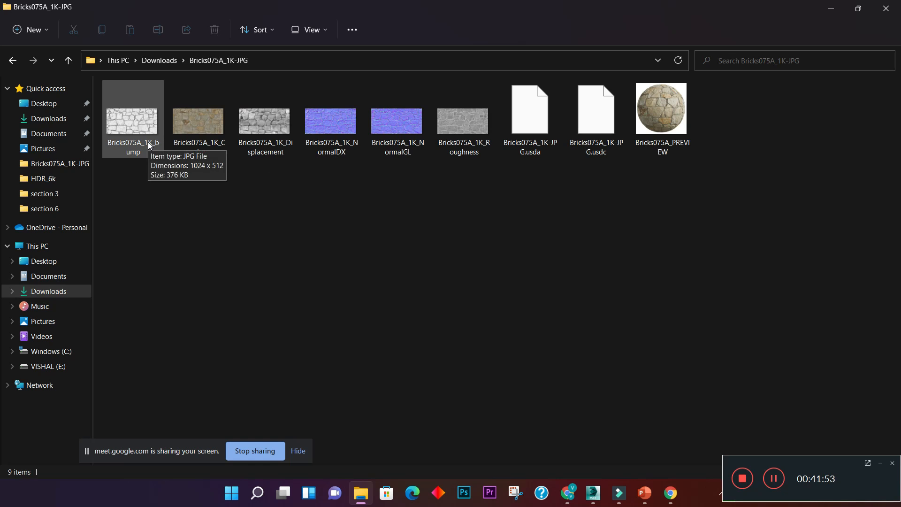
{"action": "mouse_move", "coordinate": [470, 153]}
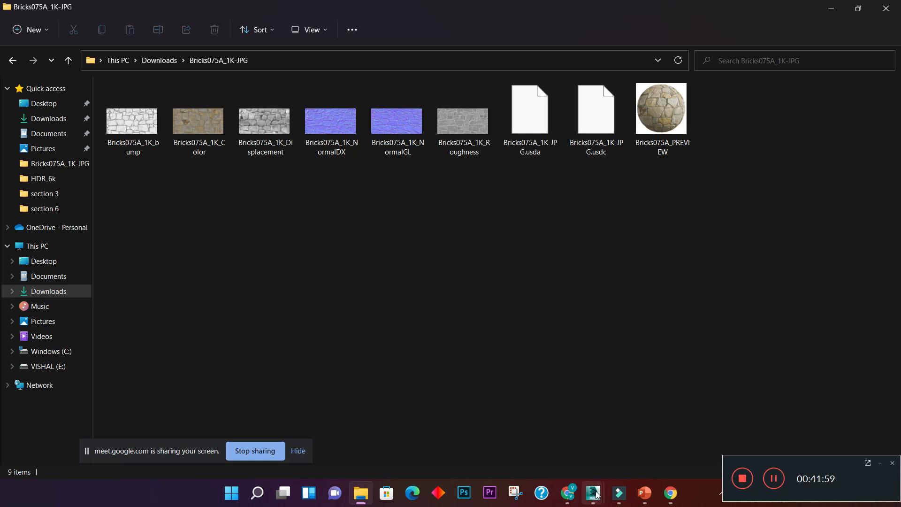
{"action": "mouse_move", "coordinate": [595, 494]}
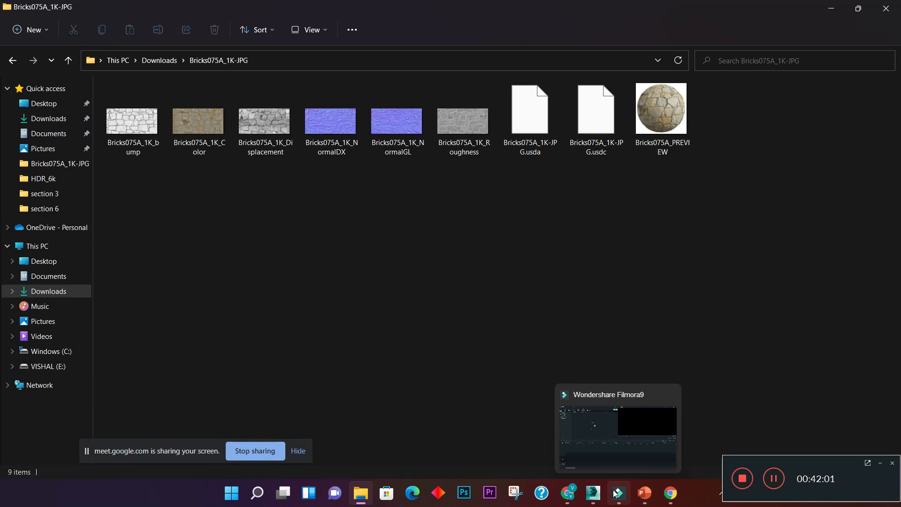
- Return to 3ds Max and load Bricks075A_1K_Roughness as the stone claddig material's roughness bitmap, ending back at its Maps section
{"action": "left_click", "coordinate": [587, 438]}
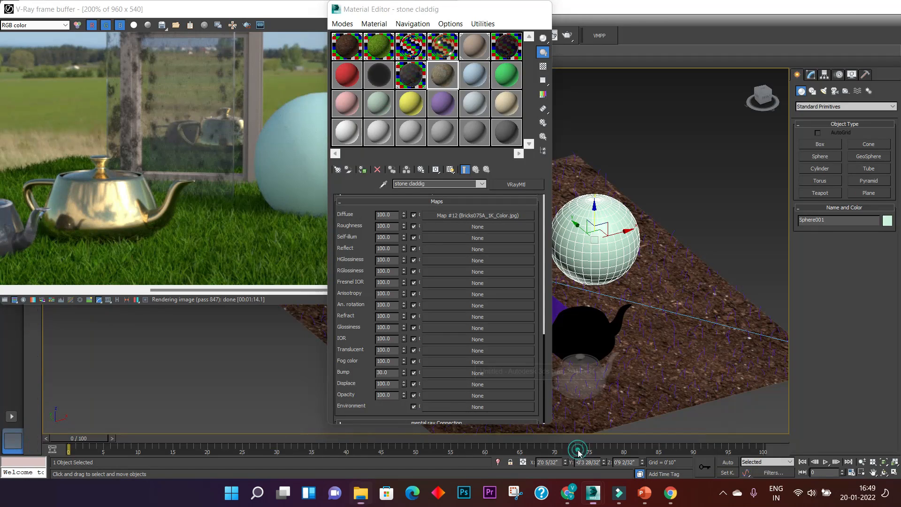
{"action": "left_click", "coordinate": [469, 238]}
{"action": "double_click", "coordinate": [393, 99]}
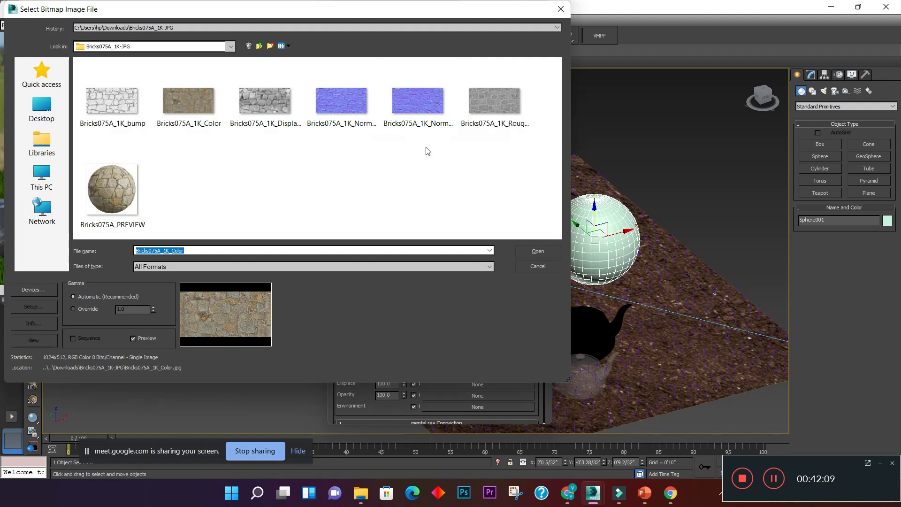
{"action": "left_click", "coordinate": [484, 123]}
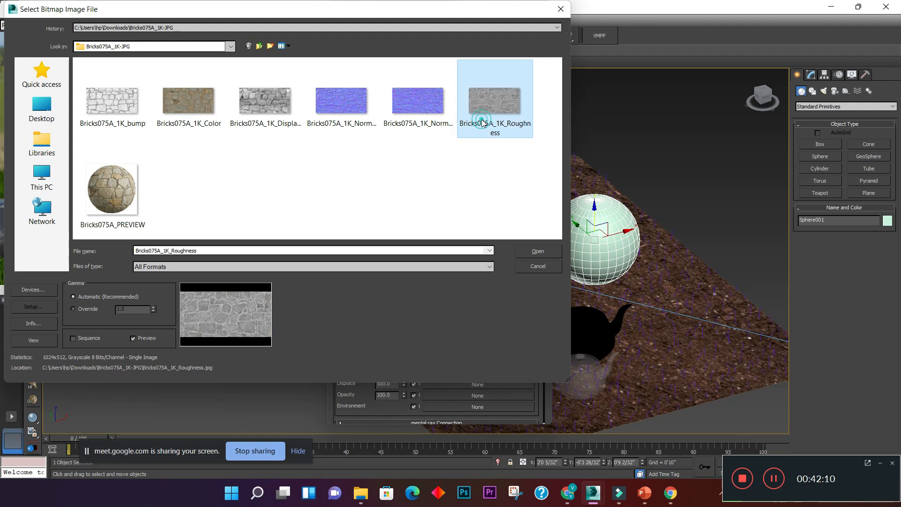
{"action": "left_click", "coordinate": [538, 253]}
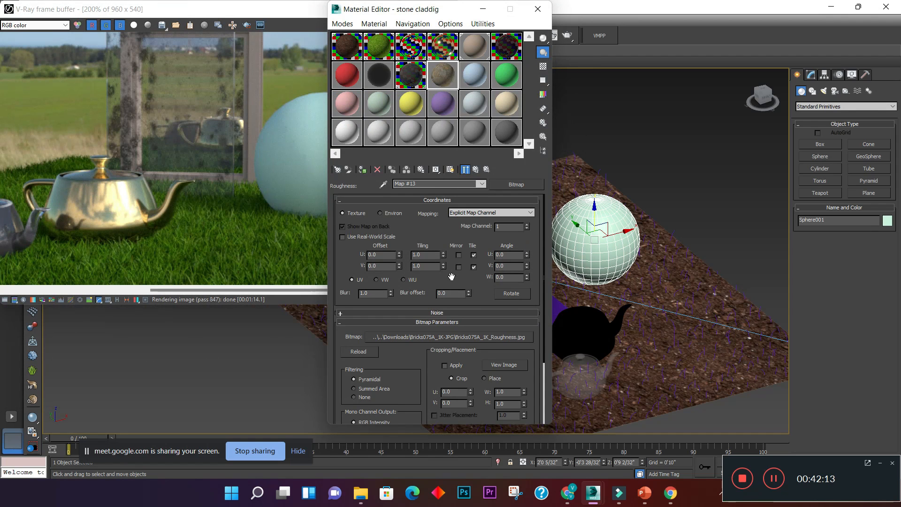
{"action": "left_click", "coordinate": [476, 170]}
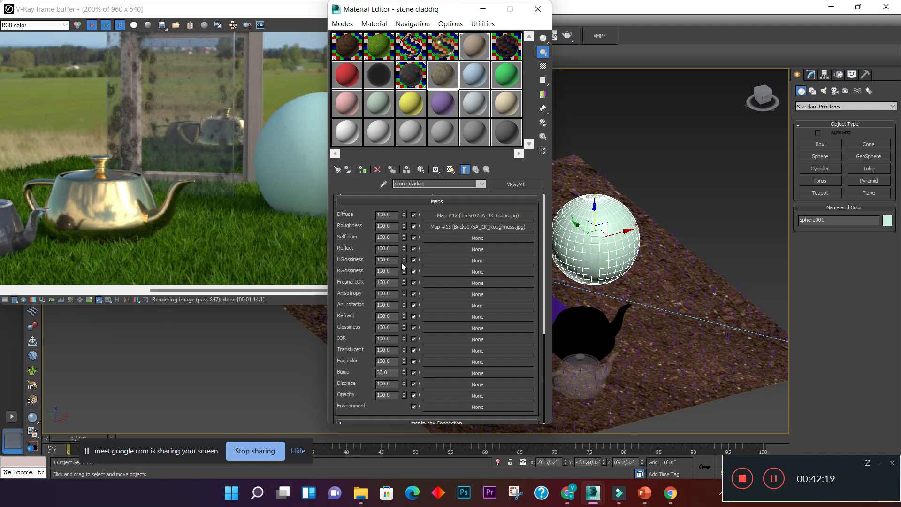
- Load Bricks075A_1K_NormalGL as the HGlossiness bitmap of the stone claddig material and go back to its Maps section
{"action": "left_click", "coordinate": [446, 260]}
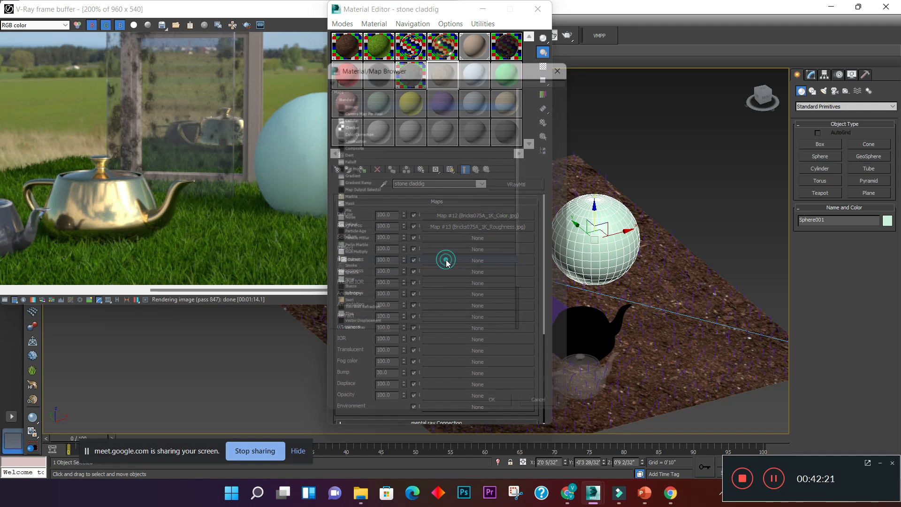
{"action": "double_click", "coordinate": [387, 103]}
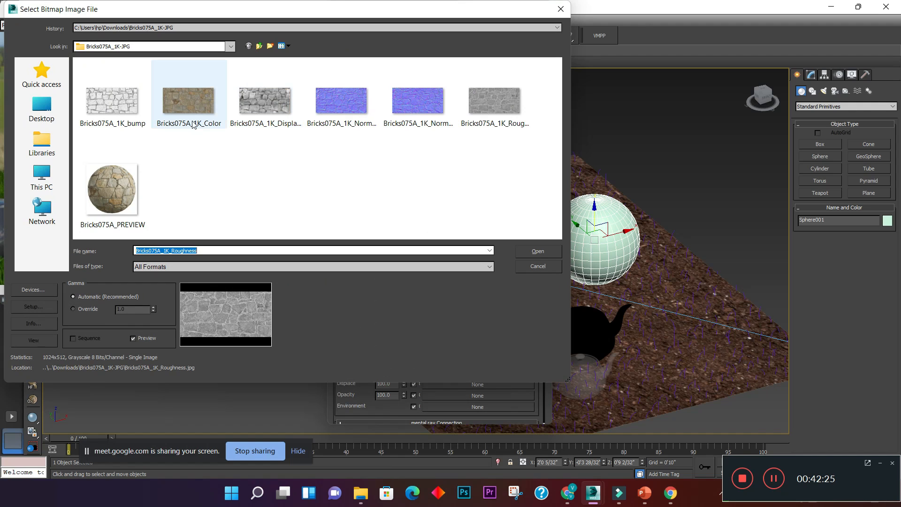
{"action": "left_click", "coordinate": [423, 123]}
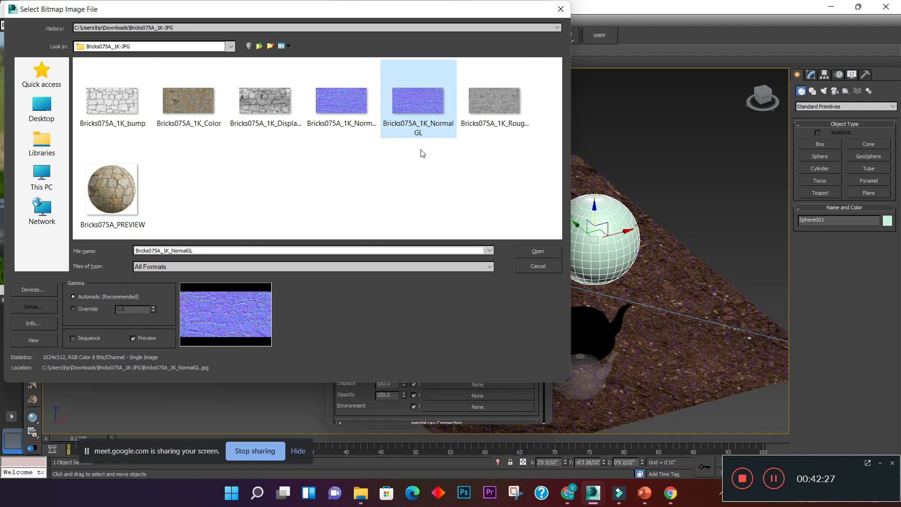
{"action": "left_click", "coordinate": [538, 251]}
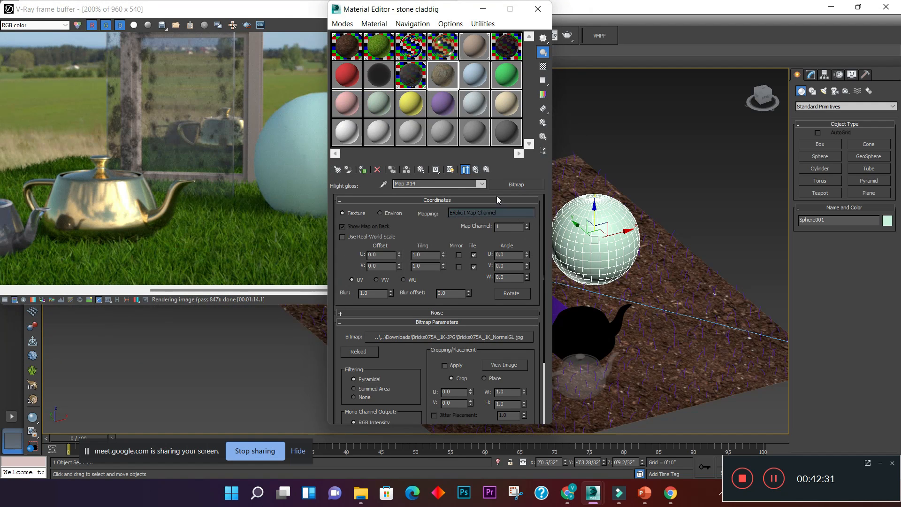
{"action": "left_click", "coordinate": [476, 169]}
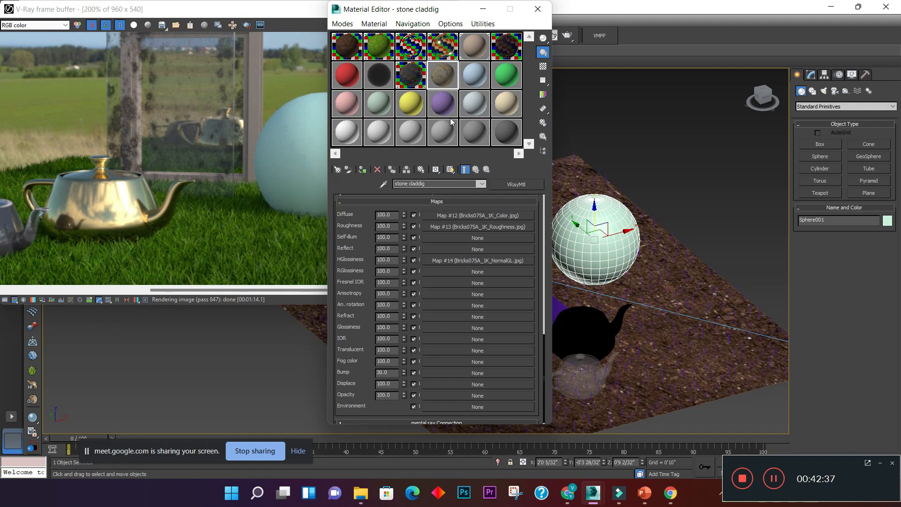
- Open an enlarged preview of the stone claddig material with a checkered background and place it beside the Material Editor
{"action": "double_click", "coordinate": [443, 75]}
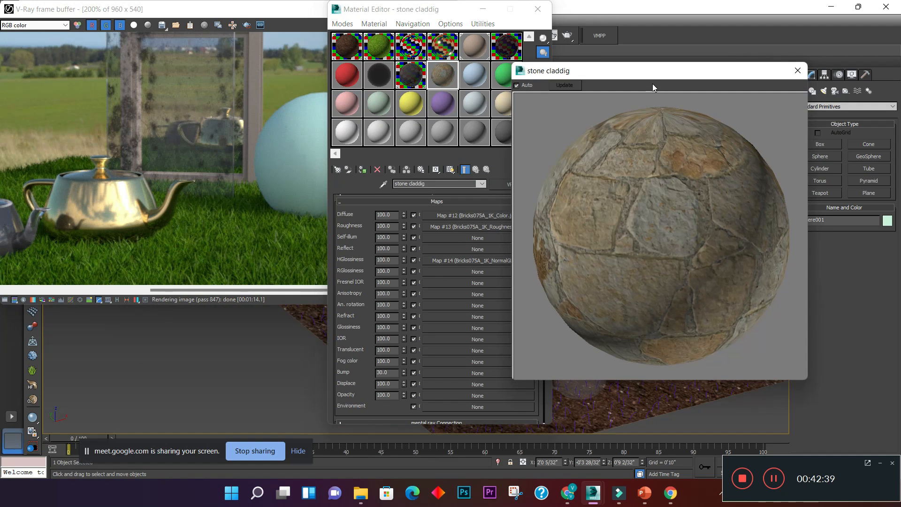
{"action": "left_click", "coordinate": [544, 67]}
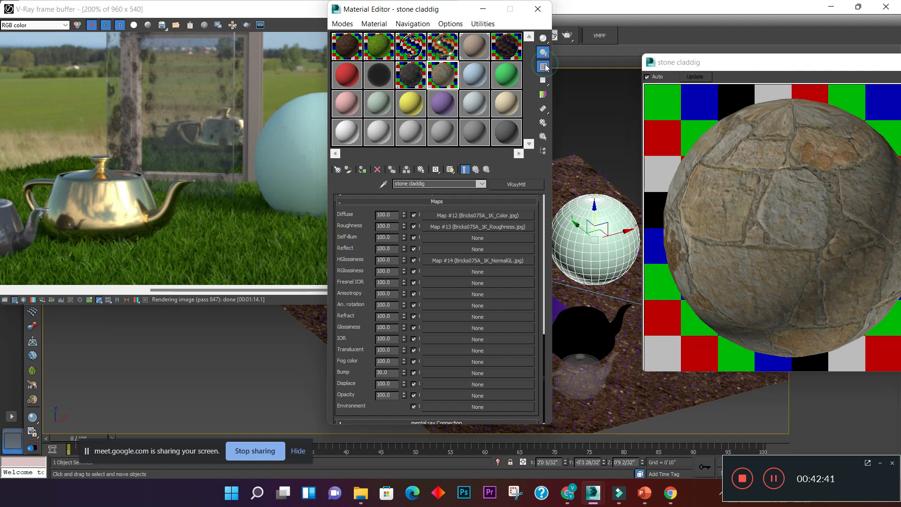
{"action": "left_click_drag", "start_coordinate": [749, 67], "coordinate": [692, 44]}
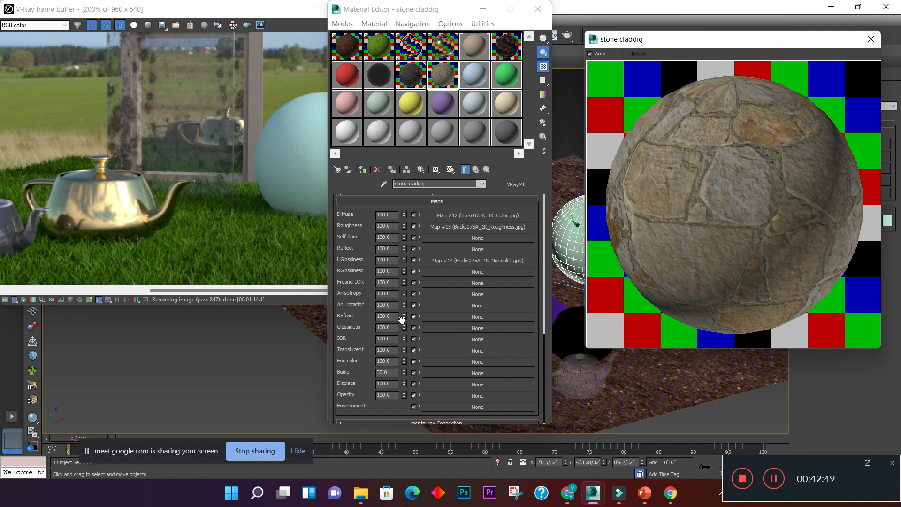
- Load Bricks075A_1K_bump as the bump bitmap of the stone claddig material and go back to its Maps section
{"action": "left_click", "coordinate": [437, 375]}
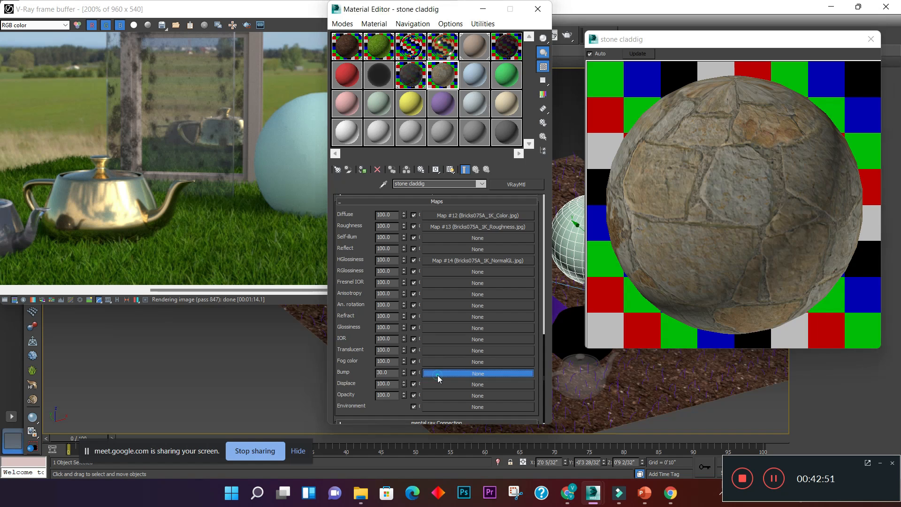
{"action": "double_click", "coordinate": [378, 102]}
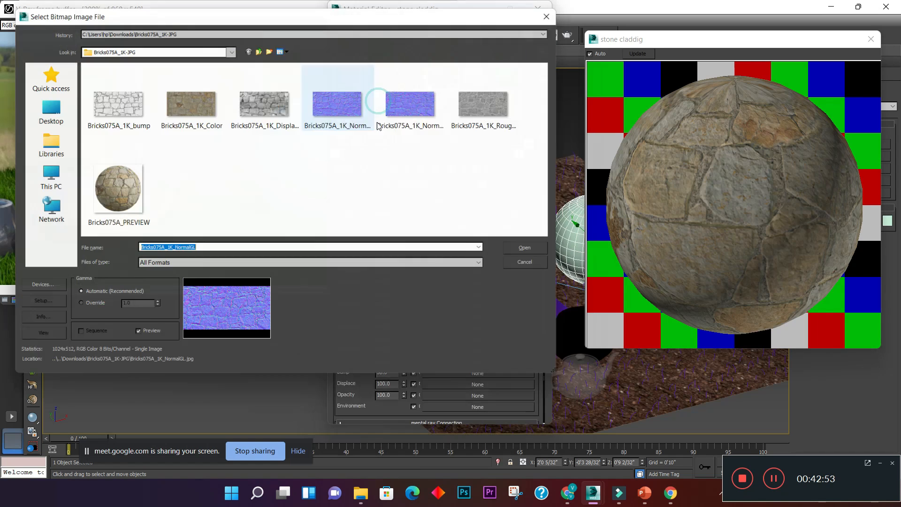
{"action": "left_click", "coordinate": [102, 104]}
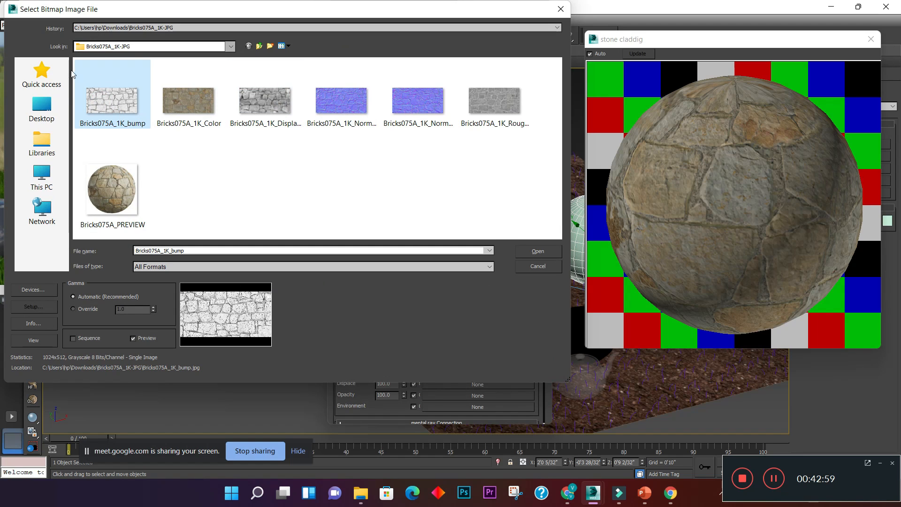
{"action": "left_click", "coordinate": [538, 252]}
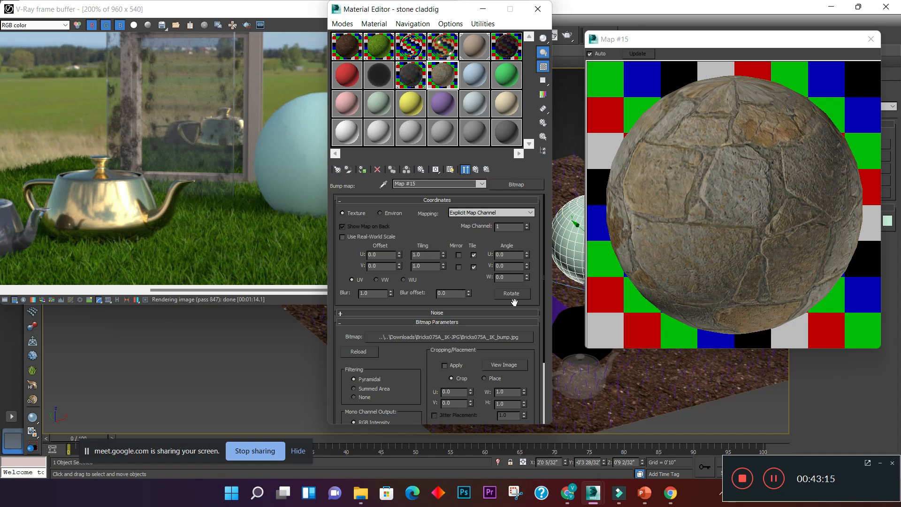
{"action": "left_click", "coordinate": [477, 171]}
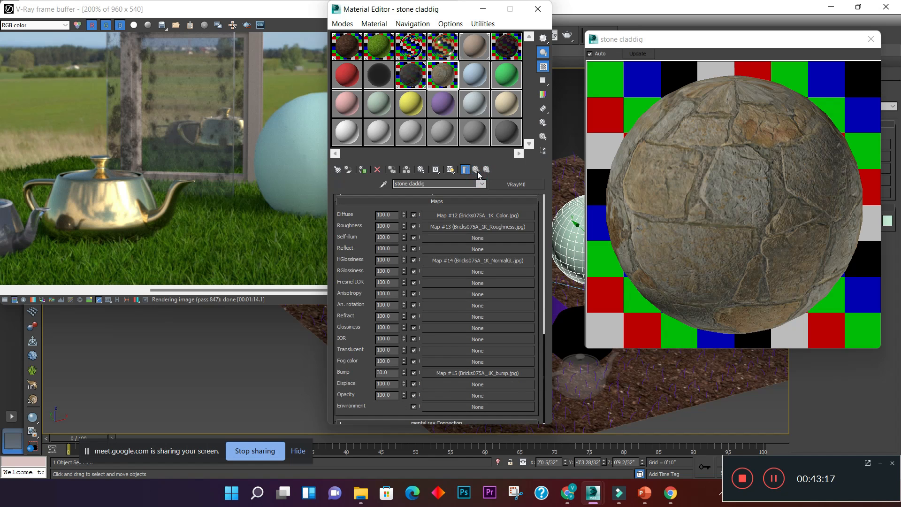
- Load Bricks075A_1K_Displacement as the displacement bitmap of the stone claddig material and go back to its Maps section
{"action": "left_click", "coordinate": [460, 384]}
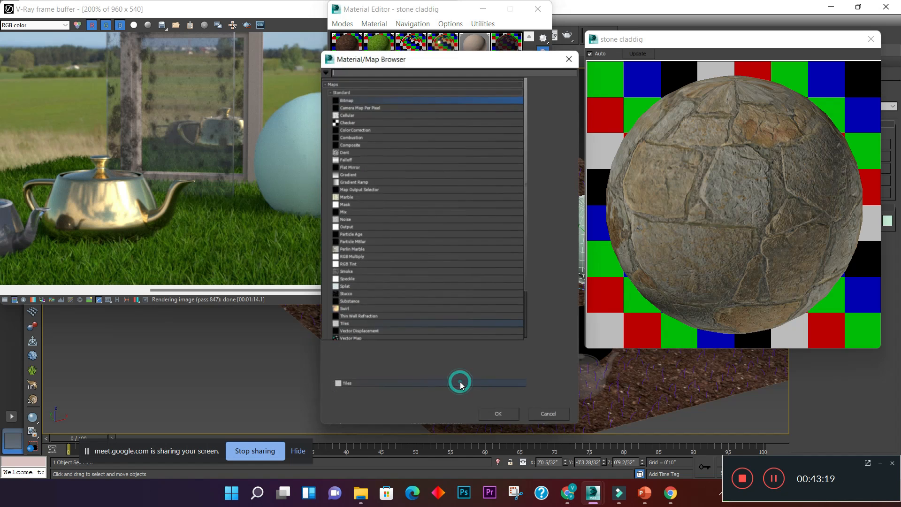
{"action": "double_click", "coordinate": [365, 100]}
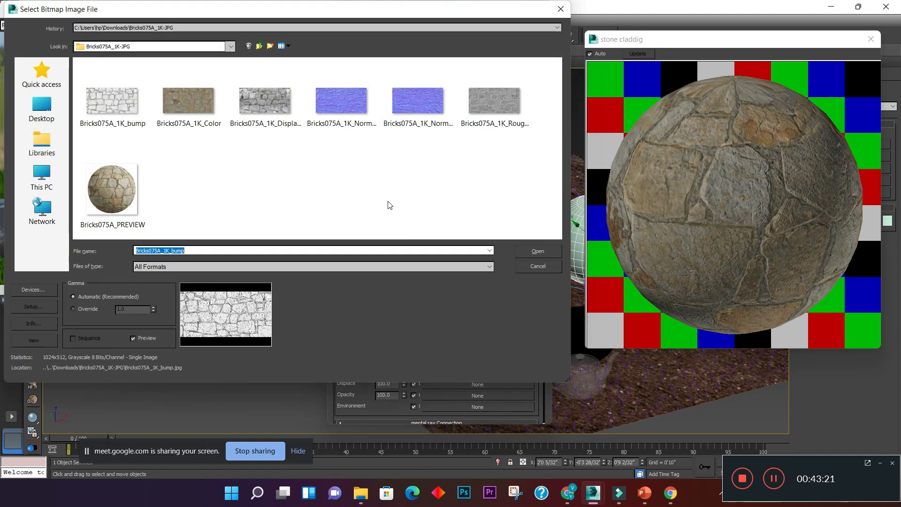
{"action": "left_click", "coordinate": [280, 110]}
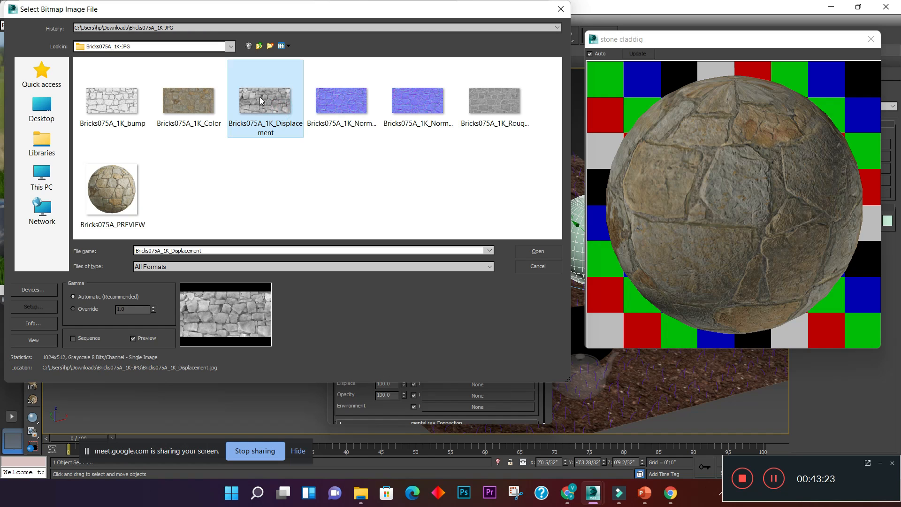
{"action": "left_click", "coordinate": [537, 252]}
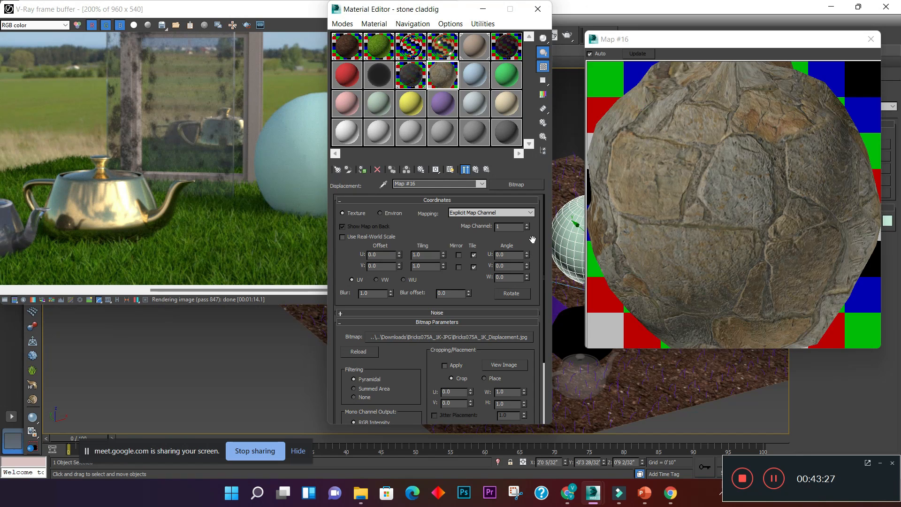
{"action": "left_click", "coordinate": [480, 172]}
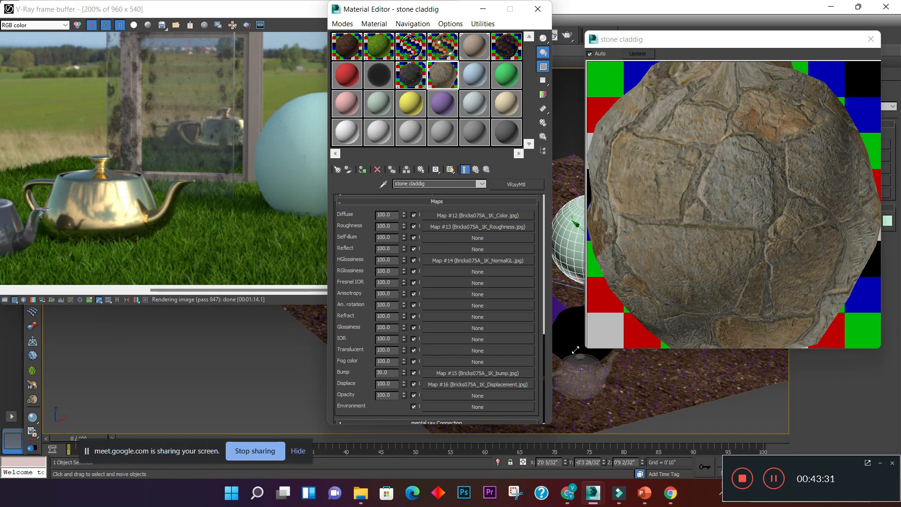
- Set the displacement amount of the stone claddig material to 30 and close its enlarged preview
{"action": "double_click", "coordinate": [394, 384]}
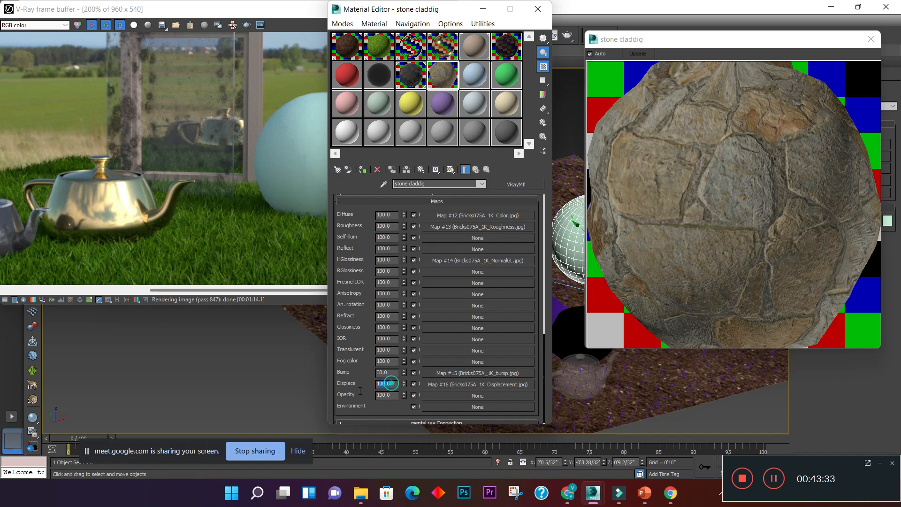
{"action": "type", "text": "30"}
{"action": "key", "text": "Return"}
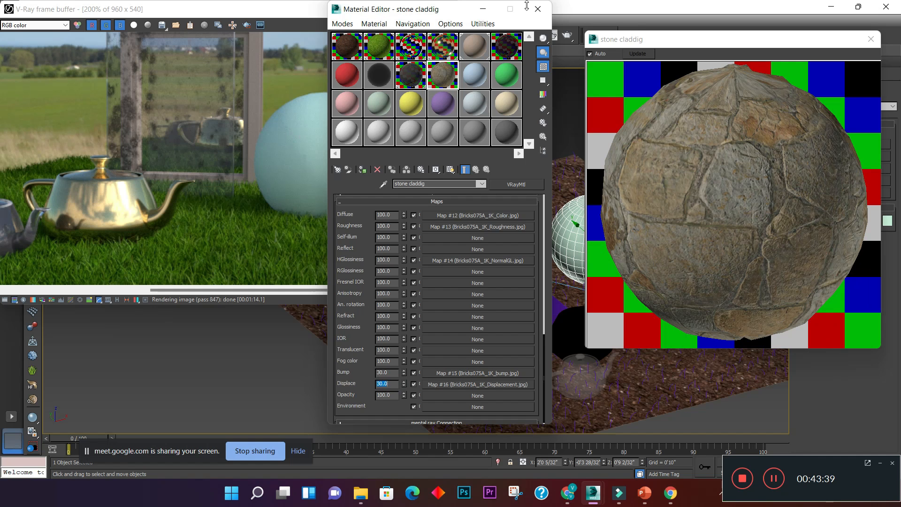
{"action": "left_click_drag", "start_coordinate": [776, 45], "coordinate": [240, 110]}
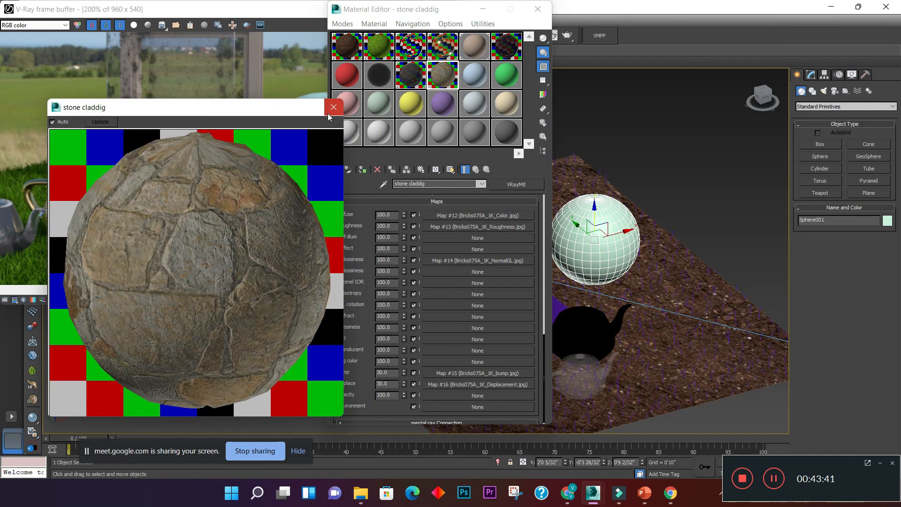
{"action": "left_click", "coordinate": [329, 105]}
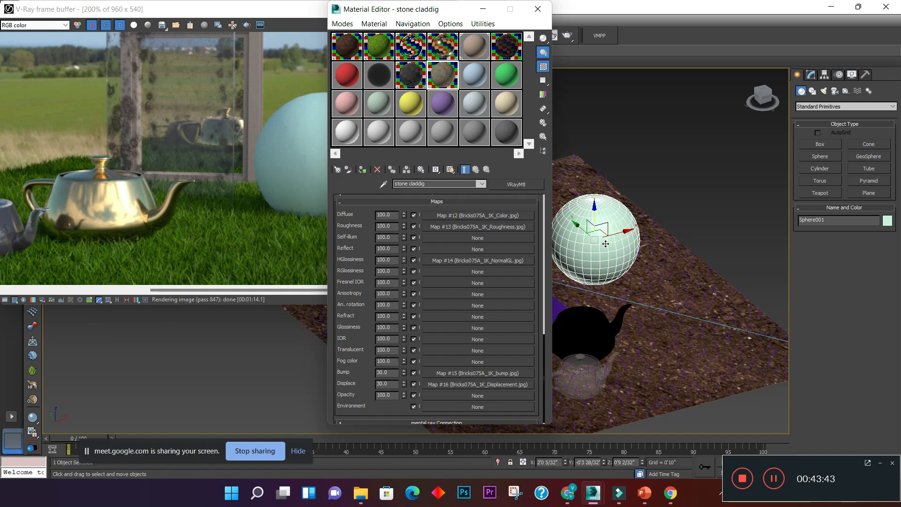
- Assign the stone claddig material to the sphere and inspect its stone surface up close in the V-Ray interactive render
{"action": "left_click", "coordinate": [606, 243]}
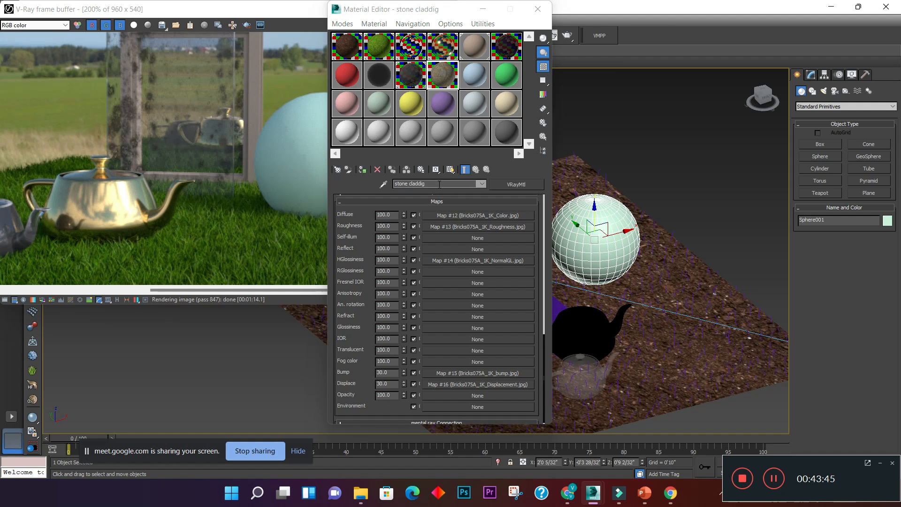
{"action": "left_click", "coordinate": [362, 169]}
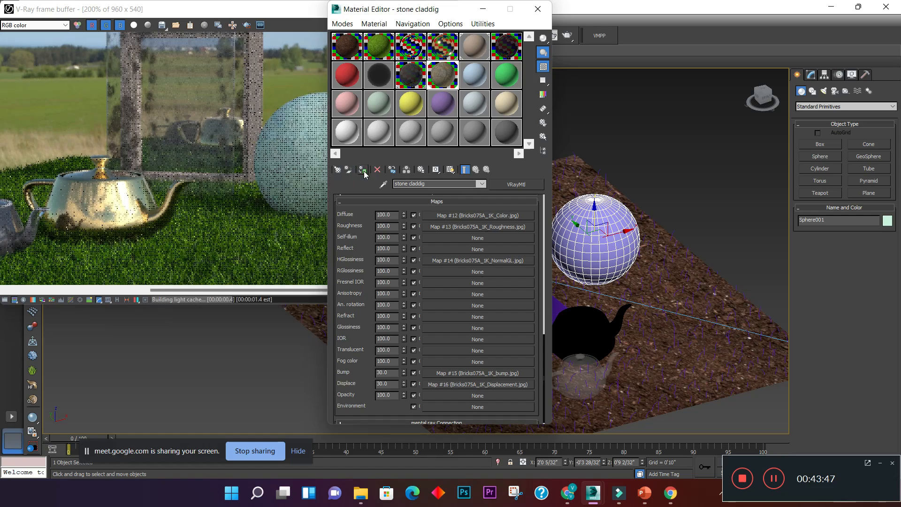
{"action": "left_click_drag", "start_coordinate": [394, 17], "coordinate": [687, 37]}
{"action": "scroll", "coordinate": [360, 140], "scroll_direction": "up", "scroll_amount": 4}
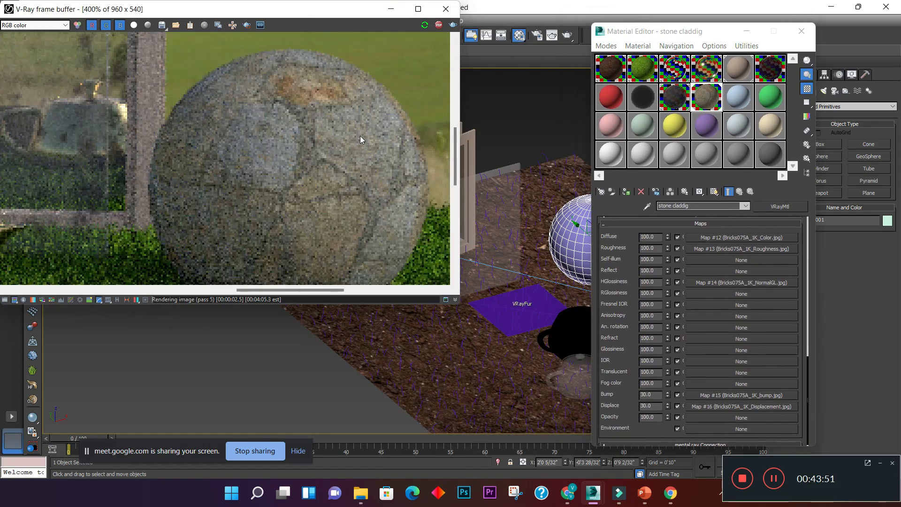
{"action": "scroll", "coordinate": [359, 136], "scroll_direction": "down", "scroll_amount": 3}
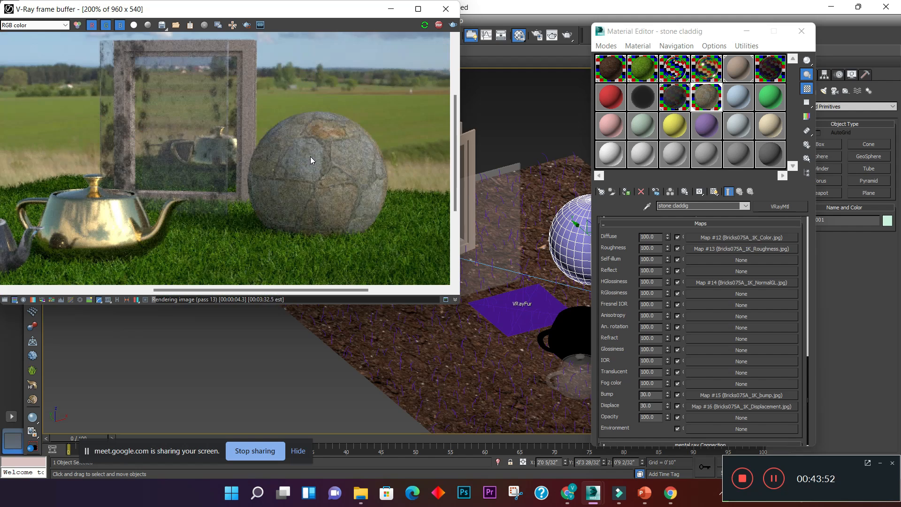
{"action": "scroll", "coordinate": [311, 156], "scroll_direction": "up", "scroll_amount": 1}
{"action": "scroll", "coordinate": [311, 156], "scroll_direction": "down", "scroll_amount": 1}
{"action": "scroll", "coordinate": [311, 156], "scroll_direction": "up", "scroll_amount": 1}
{"action": "scroll", "coordinate": [342, 156], "scroll_direction": "down", "scroll_amount": 1}
- Start a production render of the scene at 3840 x 2160 and mark a render region around the stone sphere
{"action": "left_click", "coordinate": [453, 25]}
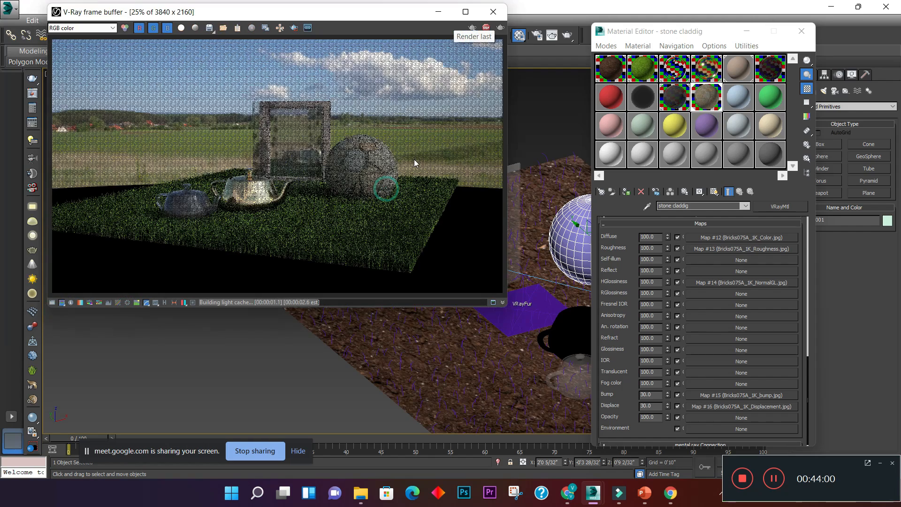
{"action": "scroll", "coordinate": [414, 159], "scroll_direction": "up", "scroll_amount": 1}
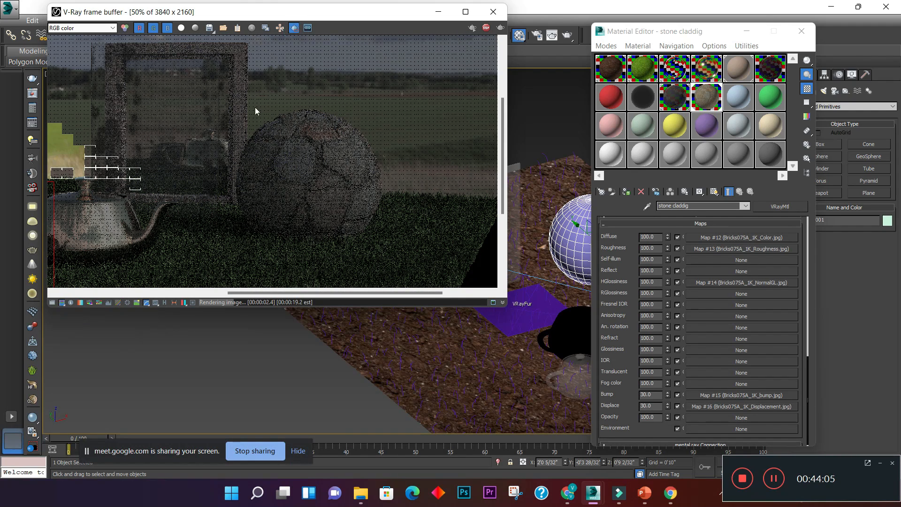
{"action": "scroll", "coordinate": [221, 107], "scroll_direction": "down", "scroll_amount": 1}
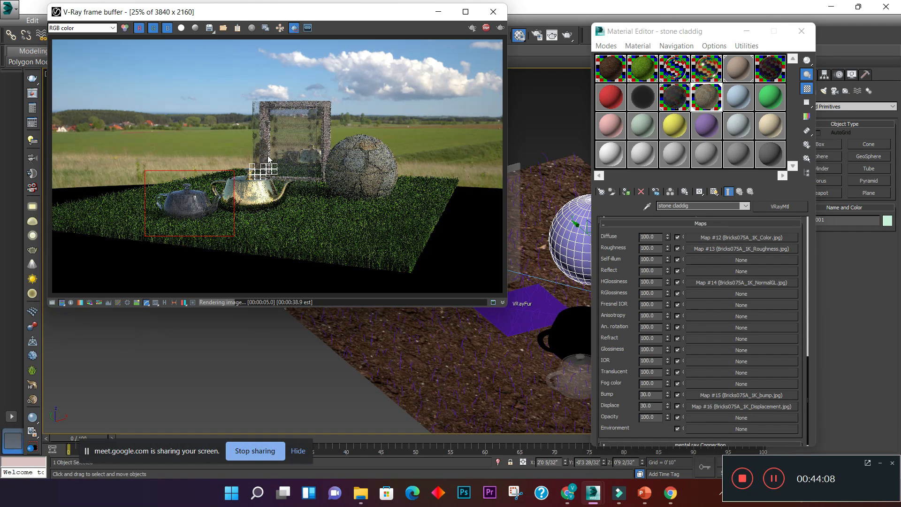
{"action": "left_click_drag", "start_coordinate": [289, 122], "coordinate": [465, 235]}
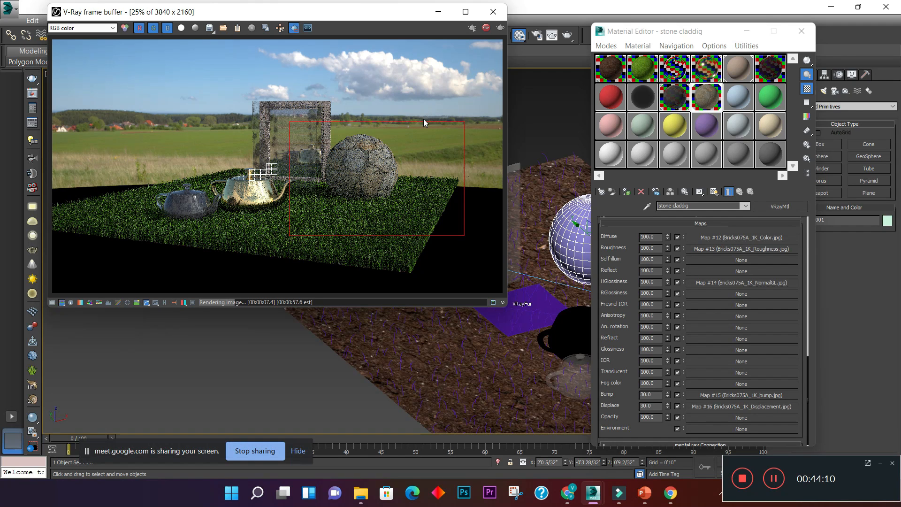
- Restart the production render of the marked region around the stone sphere and make the frame buffer window taller
{"action": "left_click_drag", "start_coordinate": [408, 19], "coordinate": [404, 117]}
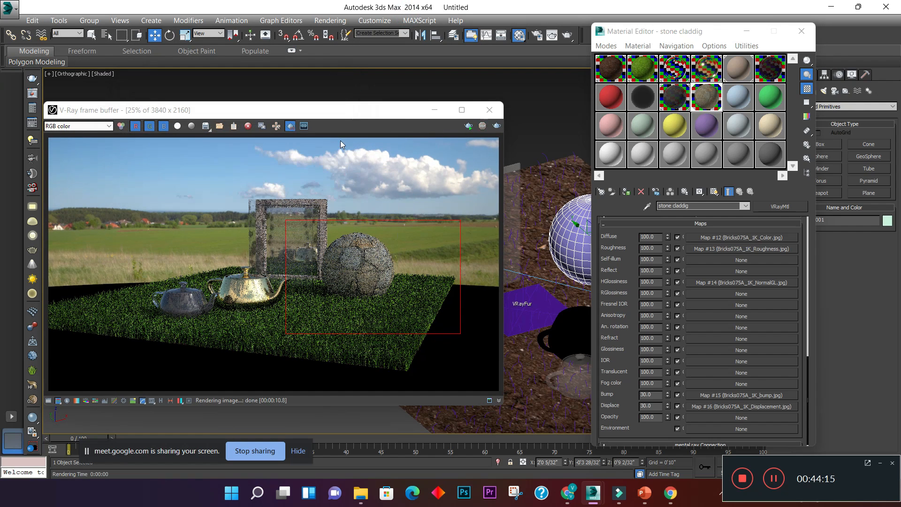
{"action": "left_click", "coordinate": [496, 126]}
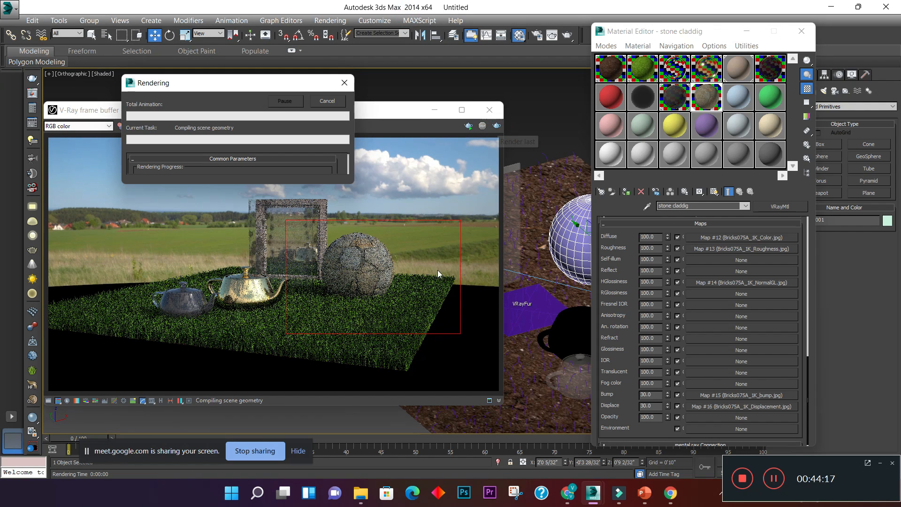
{"action": "scroll", "coordinate": [362, 286], "scroll_direction": "up", "scroll_amount": 1}
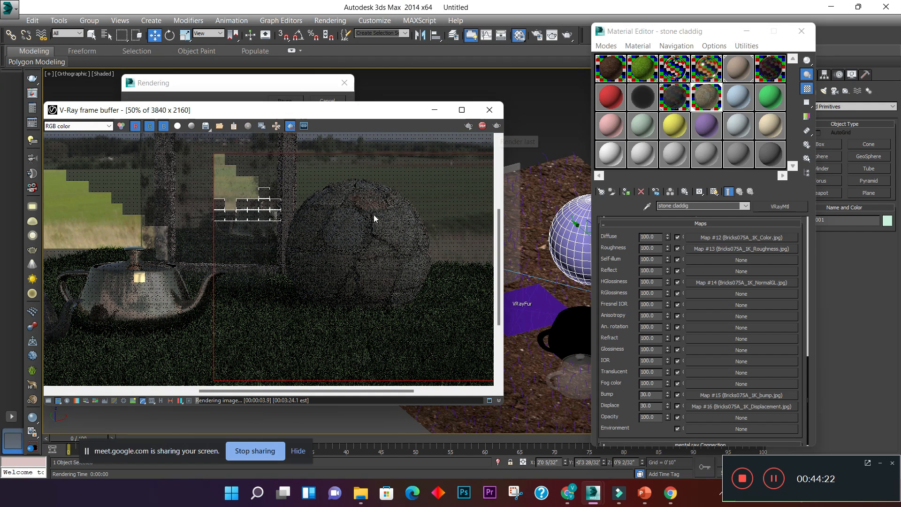
{"action": "scroll", "coordinate": [374, 214], "scroll_direction": "up", "scroll_amount": 1}
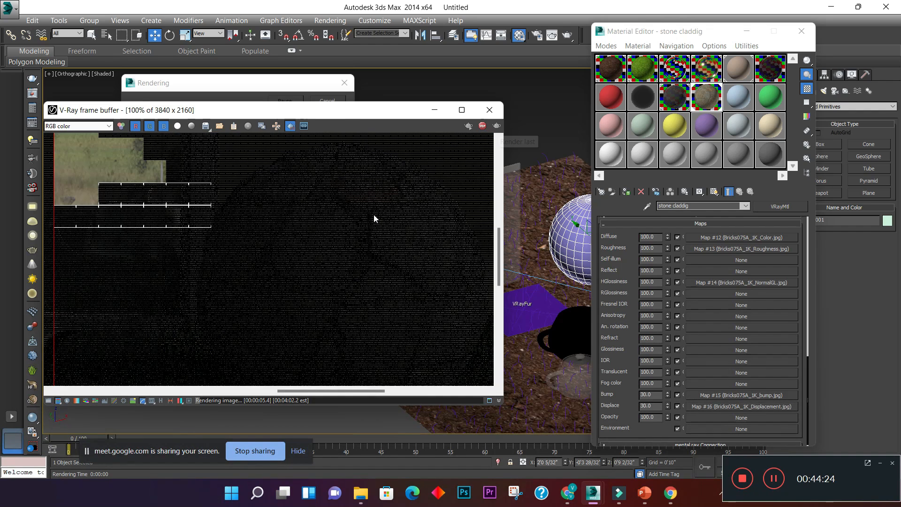
{"action": "left_click_drag", "start_coordinate": [344, 111], "coordinate": [310, 24]}
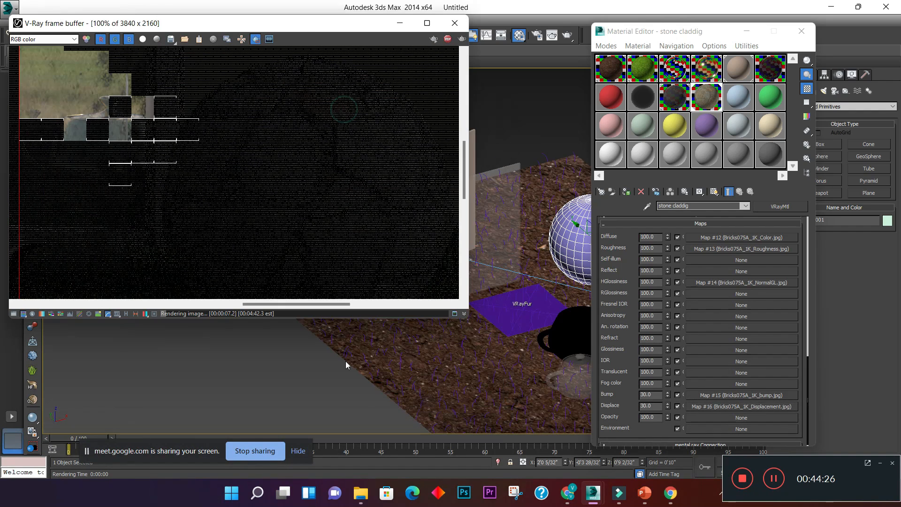
{"action": "left_click_drag", "start_coordinate": [356, 318], "coordinate": [362, 378]}
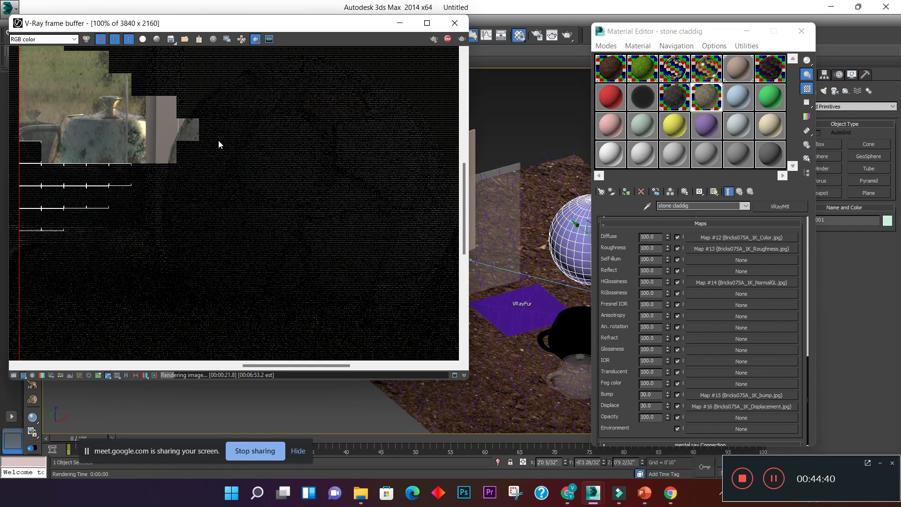
- Mark a tighter render region on the face of the stone sphere, cancel the running render and render that region
{"action": "scroll", "coordinate": [278, 151], "scroll_direction": "down", "scroll_amount": 1}
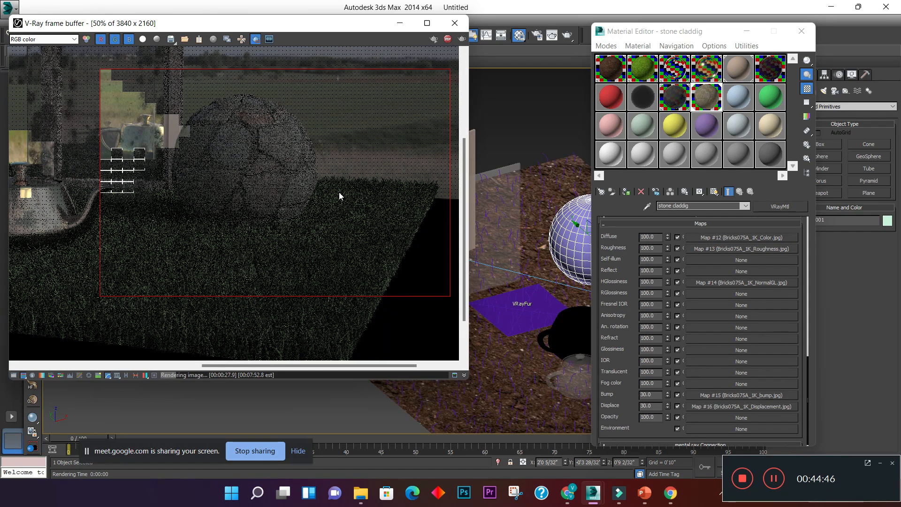
{"action": "scroll", "coordinate": [339, 193], "scroll_direction": "down", "scroll_amount": 1}
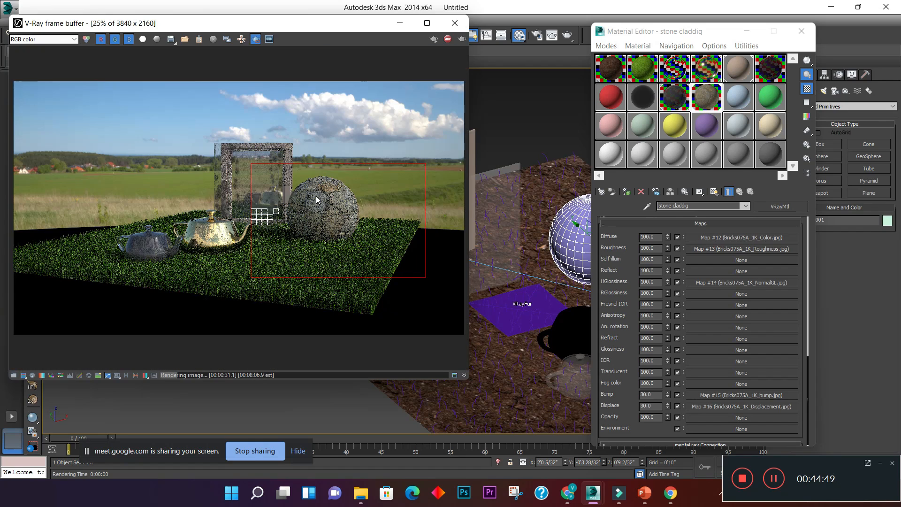
{"action": "scroll", "coordinate": [316, 195], "scroll_direction": "up", "scroll_amount": 1}
{"action": "scroll", "coordinate": [305, 209], "scroll_direction": "up", "scroll_amount": 1}
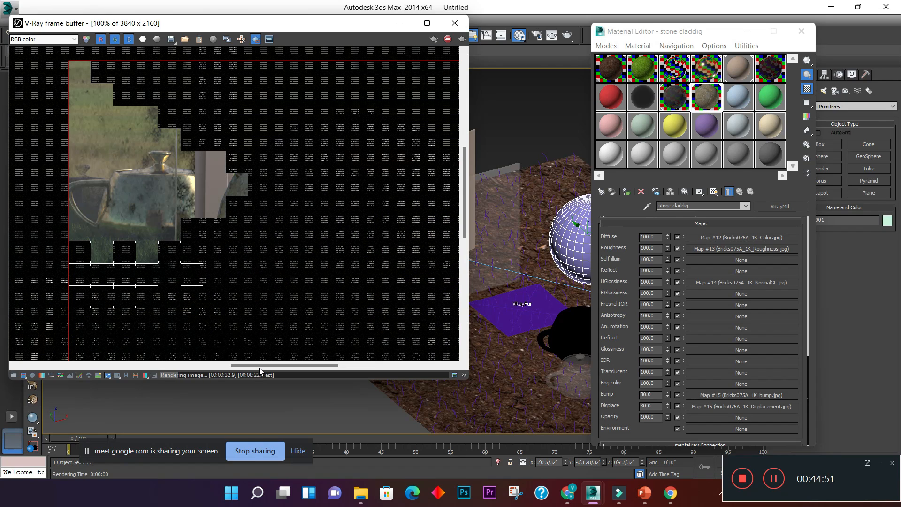
{"action": "left_click_drag", "start_coordinate": [259, 368], "coordinate": [277, 367]}
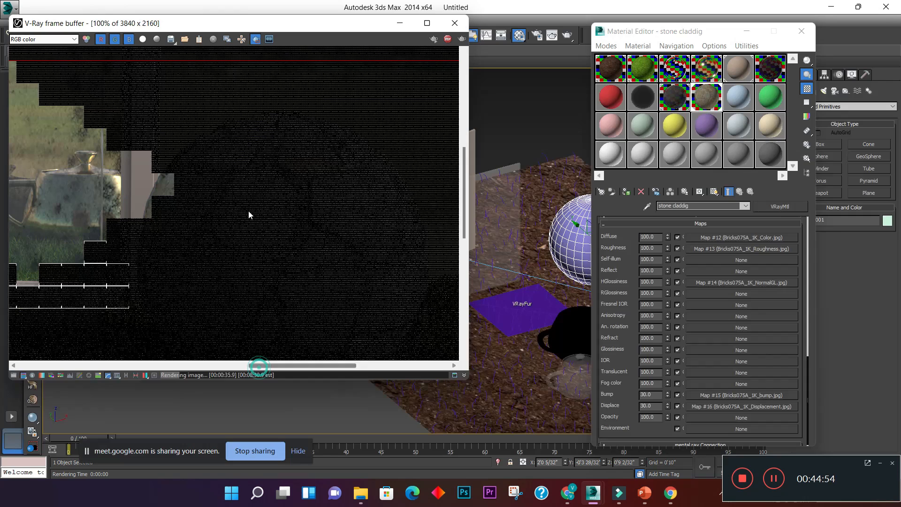
{"action": "scroll", "coordinate": [248, 202], "scroll_direction": "down", "scroll_amount": 1}
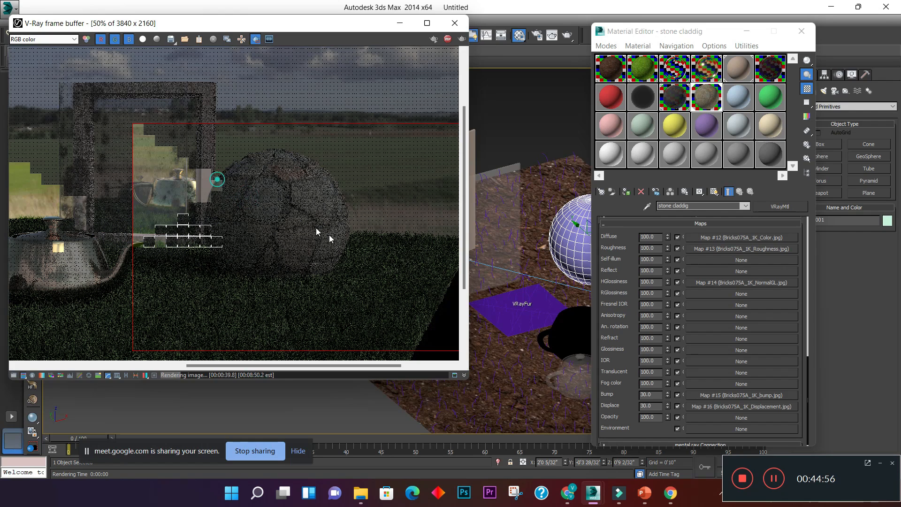
{"action": "left_click", "coordinate": [255, 39]}
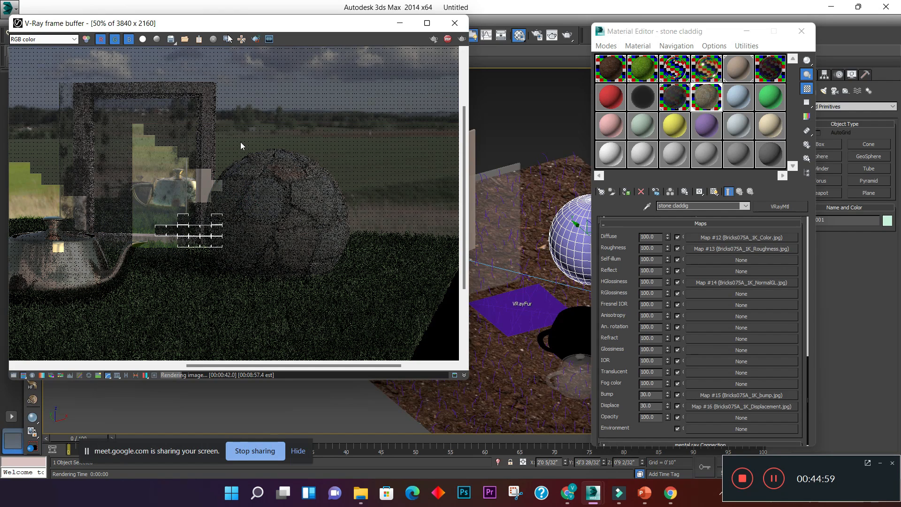
{"action": "left_click", "coordinate": [255, 39]}
{"action": "left_click_drag", "start_coordinate": [221, 177], "coordinate": [334, 269]}
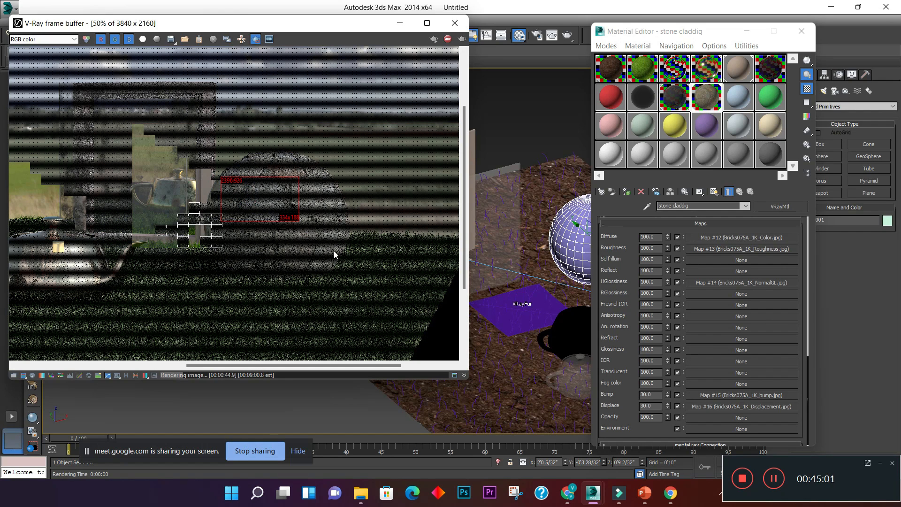
{"action": "scroll", "coordinate": [331, 248], "scroll_direction": "up", "scroll_amount": 1}
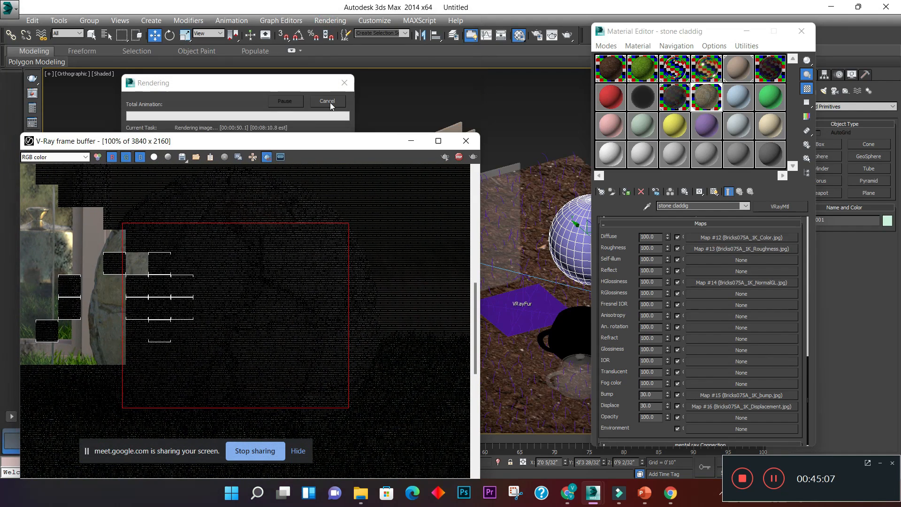
{"action": "left_click", "coordinate": [328, 102]}
{"action": "left_click", "coordinate": [473, 156]}
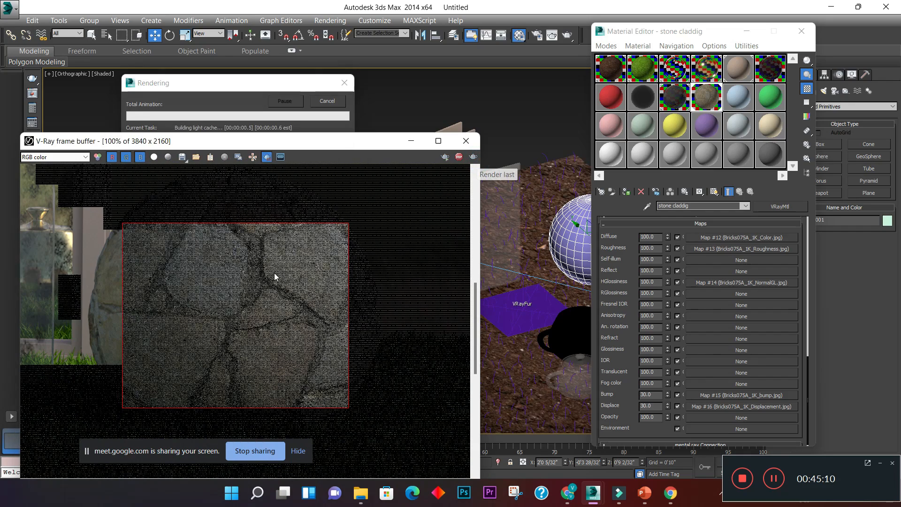
- Examine the stones and joints of the sphere at 50% and 100% zoom while the region renders
{"action": "scroll", "coordinate": [272, 271], "scroll_direction": "down", "scroll_amount": 1}
{"action": "scroll", "coordinate": [257, 345], "scroll_direction": "up", "scroll_amount": 1}
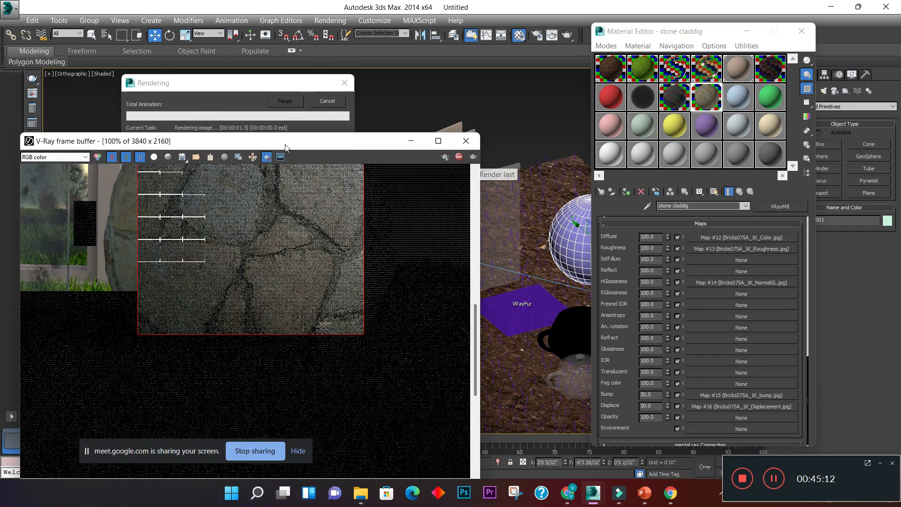
{"action": "left_click_drag", "start_coordinate": [287, 142], "coordinate": [304, 78]}
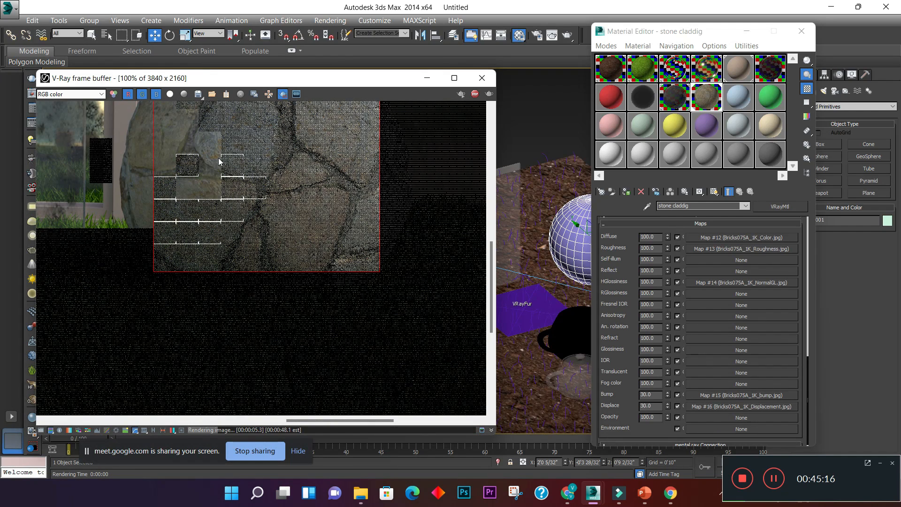
{"action": "scroll", "coordinate": [202, 297], "scroll_direction": "down", "scroll_amount": 1}
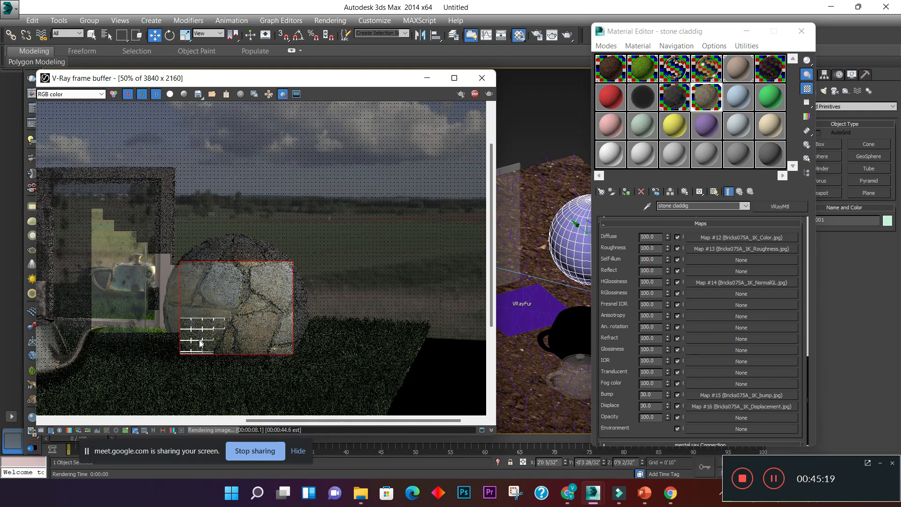
{"action": "scroll", "coordinate": [199, 340], "scroll_direction": "up", "scroll_amount": 1}
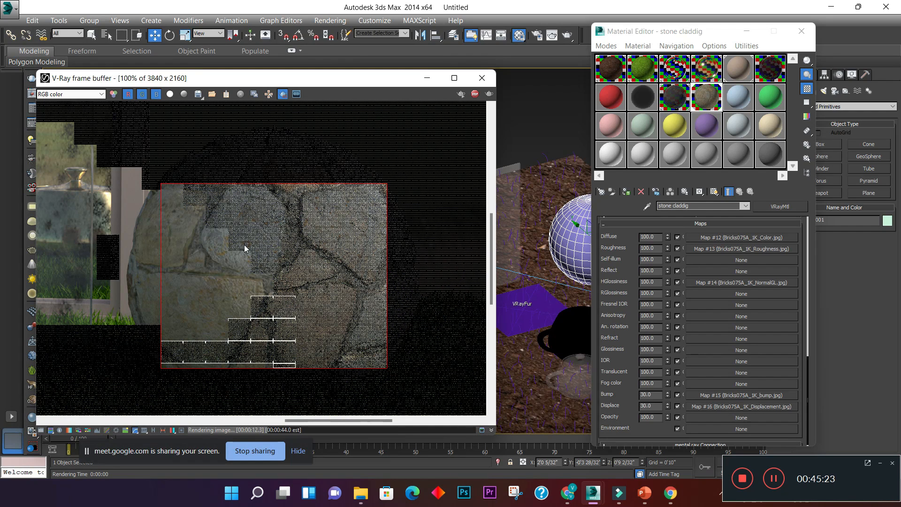
{"action": "scroll", "coordinate": [244, 245], "scroll_direction": "up", "scroll_amount": 1}
{"action": "scroll", "coordinate": [244, 245], "scroll_direction": "down", "scroll_amount": 1}
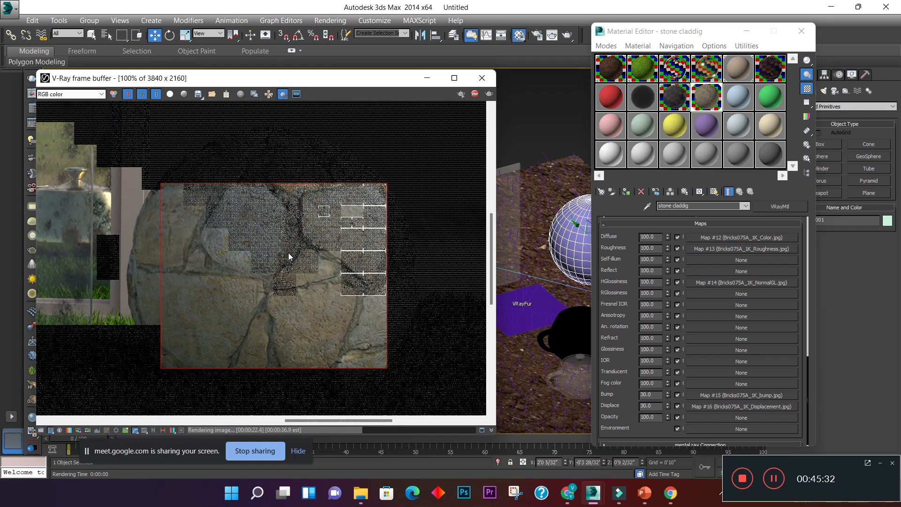
{"action": "scroll", "coordinate": [288, 283], "scroll_direction": "down", "scroll_amount": 1}
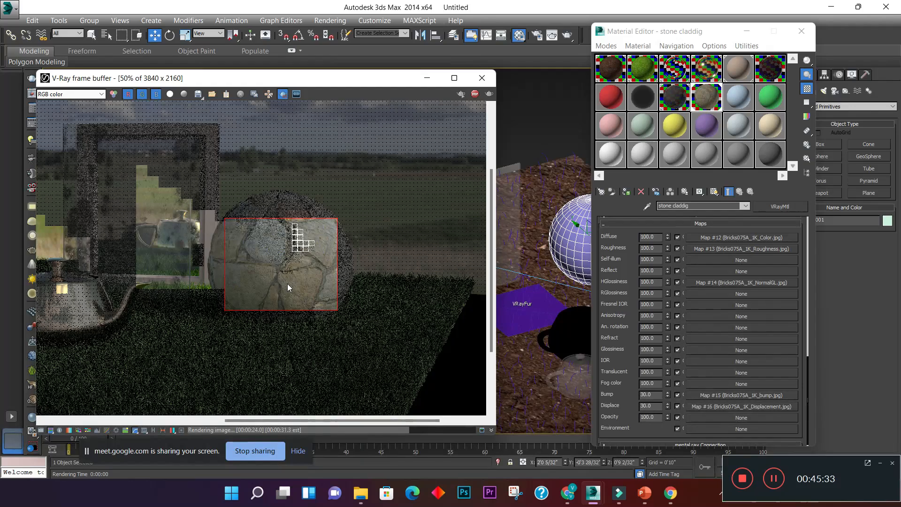
{"action": "scroll", "coordinate": [288, 283], "scroll_direction": "up", "scroll_amount": 1}
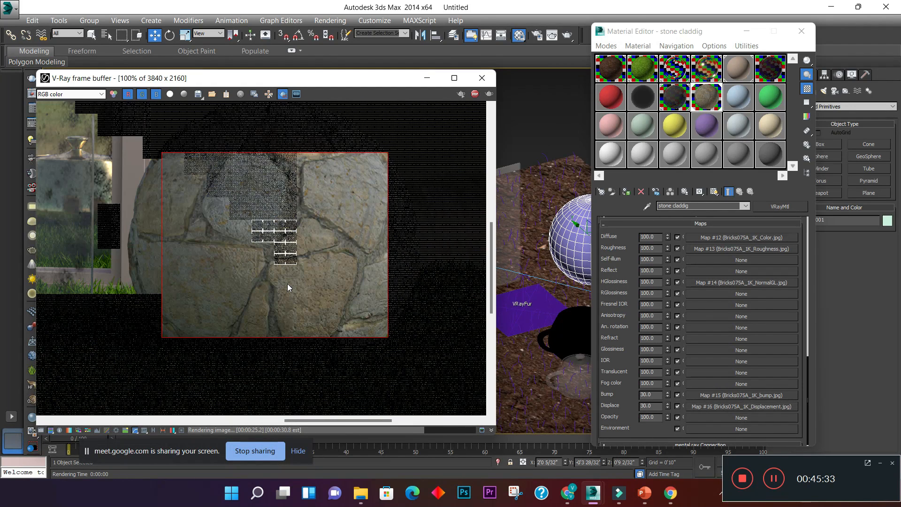
- Close the material editor and deselect the sphere in the viewport
{"action": "left_click", "coordinate": [808, 37]}
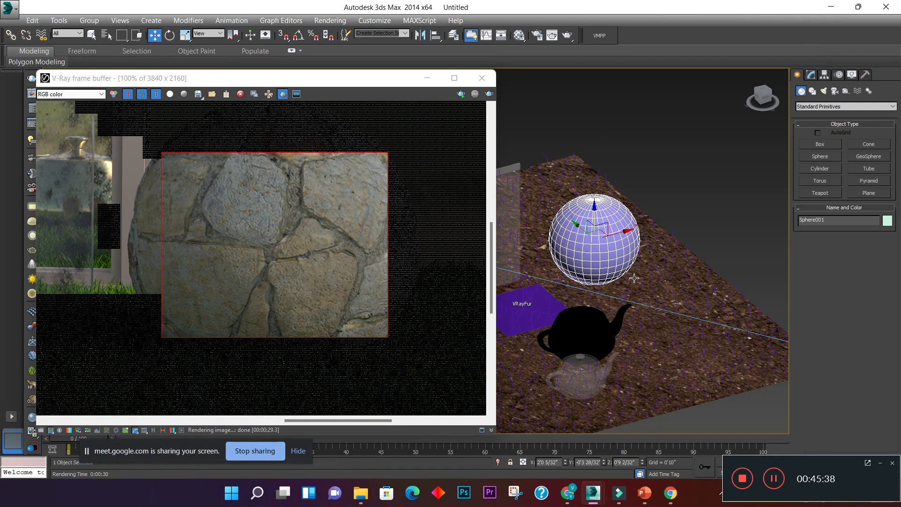
{"action": "left_click", "coordinate": [689, 215]}
{"action": "middle_click_drag", "start_coordinate": [671, 236], "coordinate": [774, 226]}
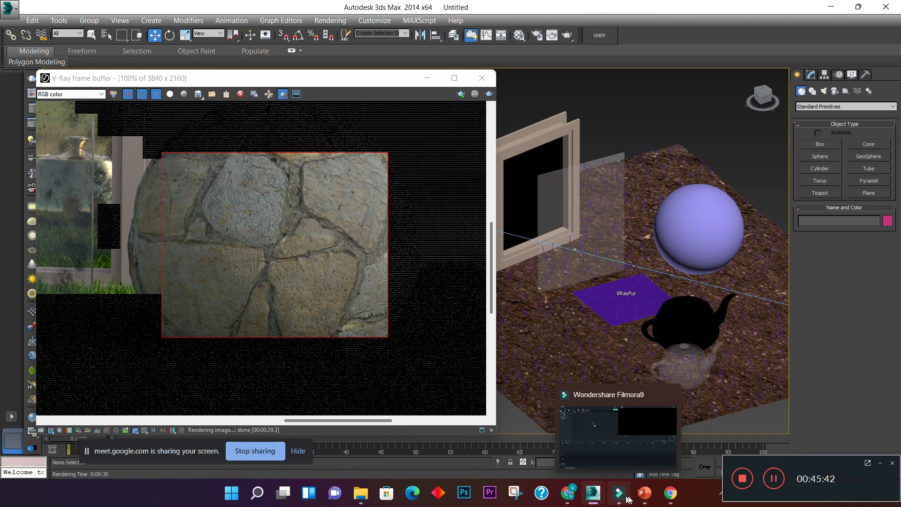
- Inspect the finished stone region of the sphere up close in the frame buffer
{"action": "mouse_move", "coordinate": [646, 493]}
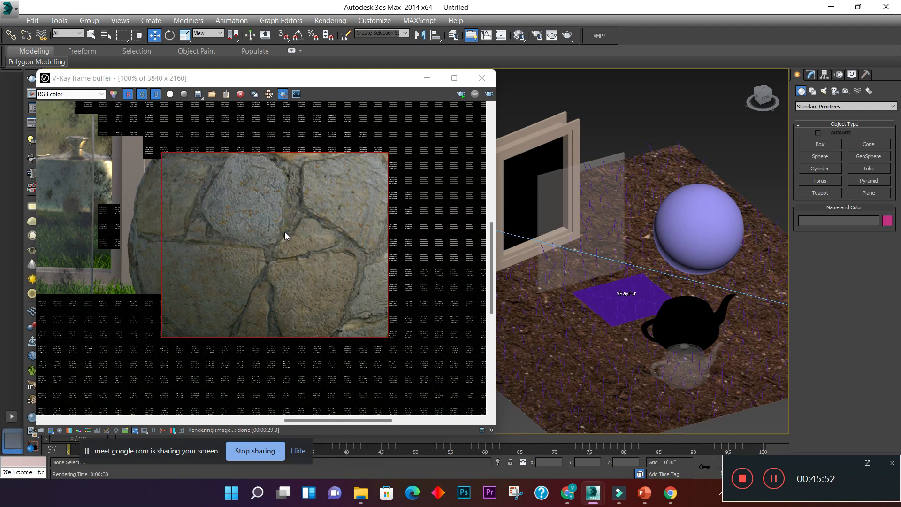
{"action": "scroll", "coordinate": [285, 235], "scroll_direction": "down", "scroll_amount": 1}
{"action": "scroll", "coordinate": [271, 260], "scroll_direction": "up", "scroll_amount": 1}
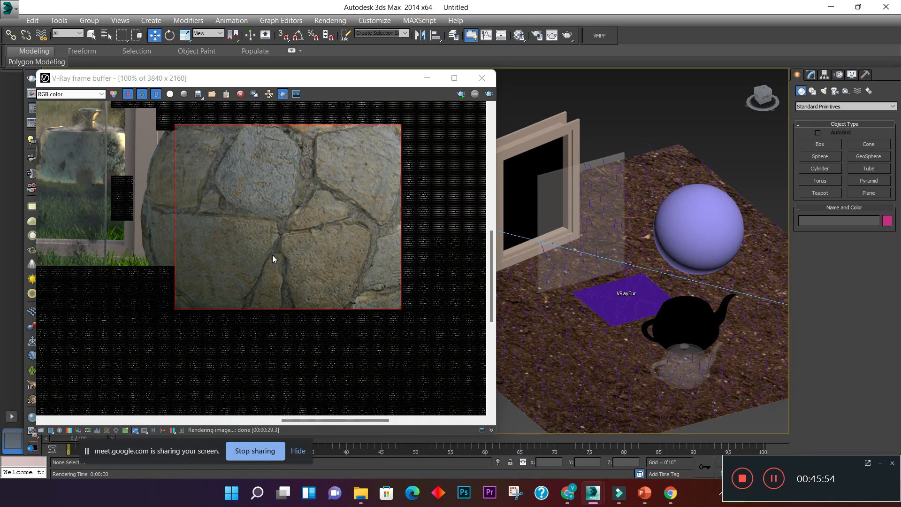
{"action": "middle_click_drag", "start_coordinate": [280, 198], "coordinate": [265, 244]}
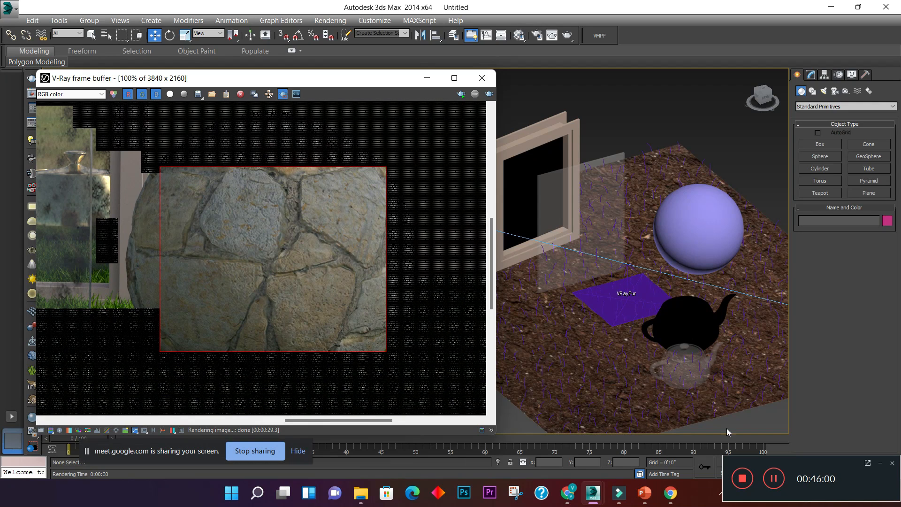
{"action": "left_click", "coordinate": [297, 256]}
{"action": "scroll", "coordinate": [297, 256], "scroll_direction": "down", "scroll_amount": 1}
{"action": "scroll", "coordinate": [297, 255], "scroll_direction": "up", "scroll_amount": 1}
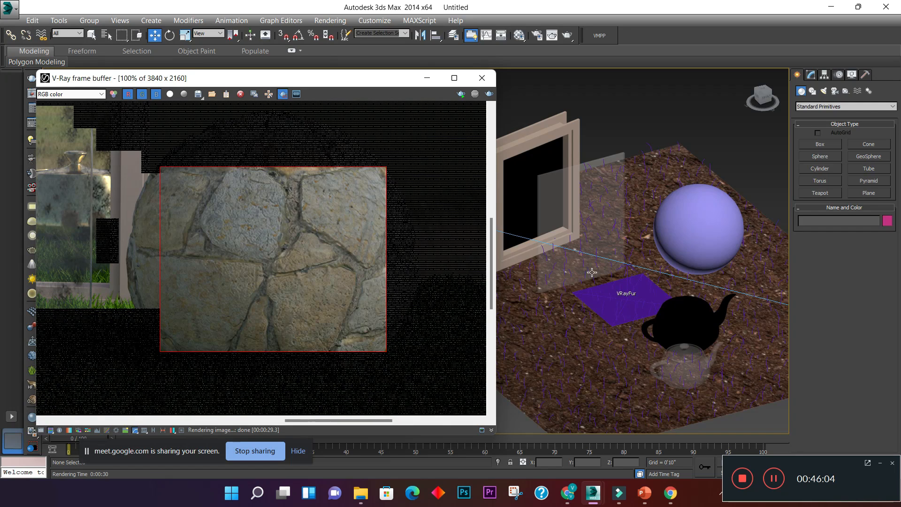
- Select the V-Ray dome light beside the ground plane and set its multiplier to 150
{"action": "left_click", "coordinate": [656, 120]}
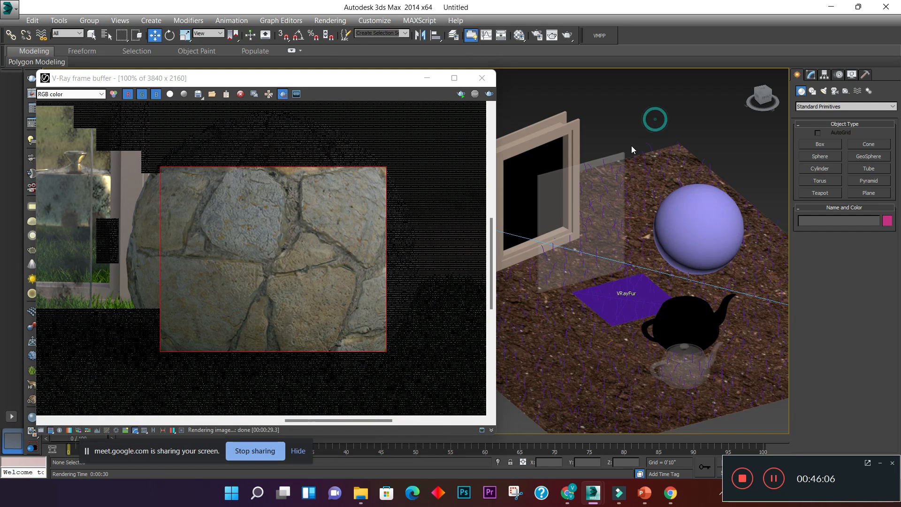
{"action": "scroll", "coordinate": [634, 251], "scroll_direction": "down", "scroll_amount": 1}
{"action": "scroll", "coordinate": [694, 276], "scroll_direction": "down", "scroll_amount": 1}
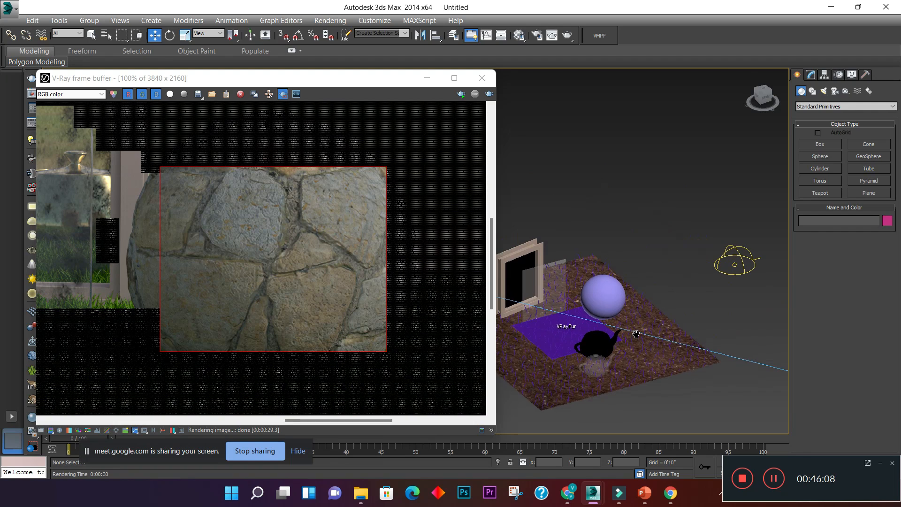
{"action": "left_click", "coordinate": [749, 259]}
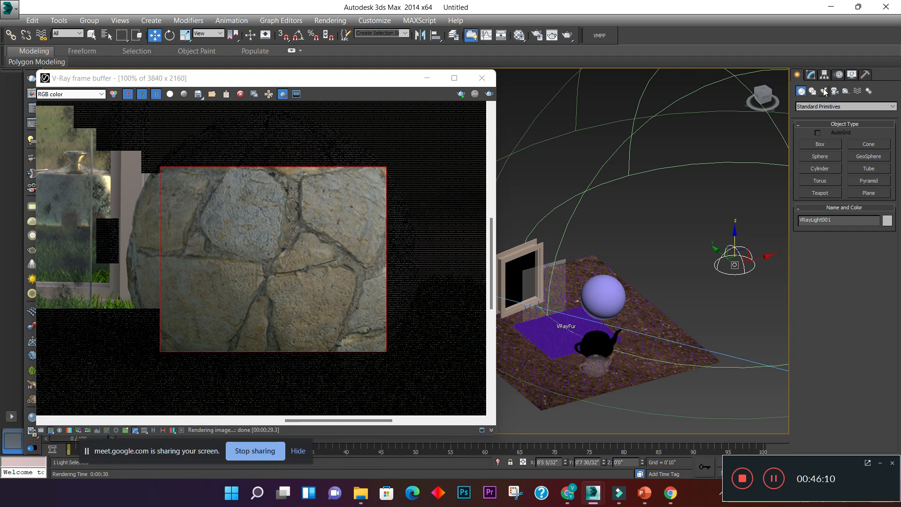
{"action": "left_click", "coordinate": [812, 75]}
{"action": "double_click", "coordinate": [864, 276]}
{"action": "type", "text": "150.0"}
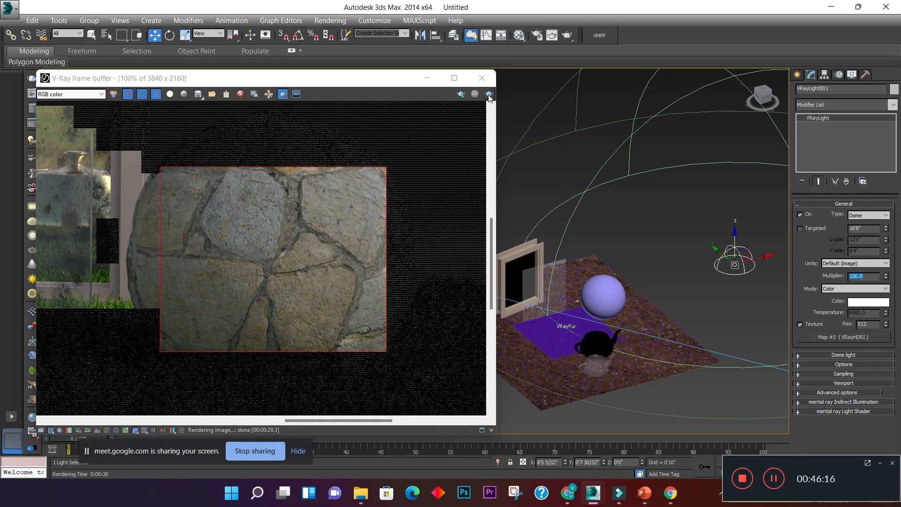
- Replace the render region with a larger one around nearly the whole stone sphere
{"action": "left_click", "coordinate": [283, 94]}
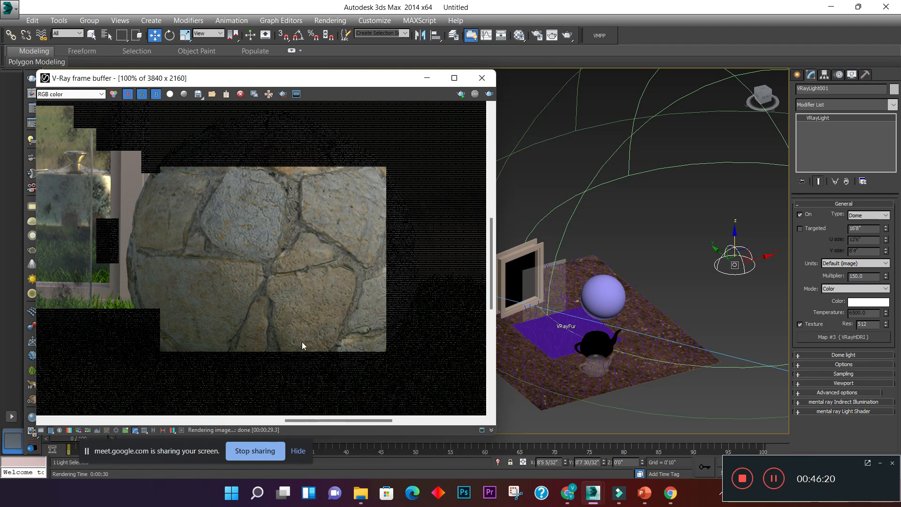
{"action": "left_click", "coordinate": [281, 94]}
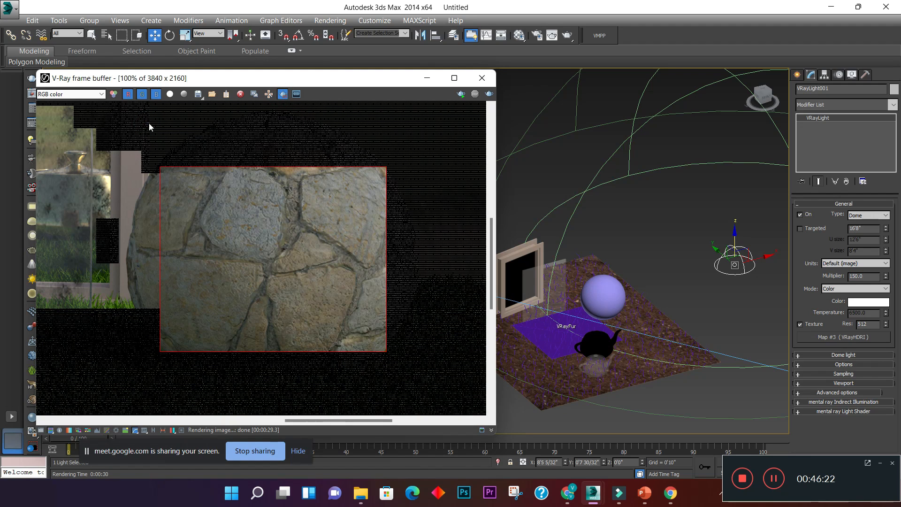
{"action": "left_click_drag", "start_coordinate": [137, 116], "coordinate": [425, 375]}
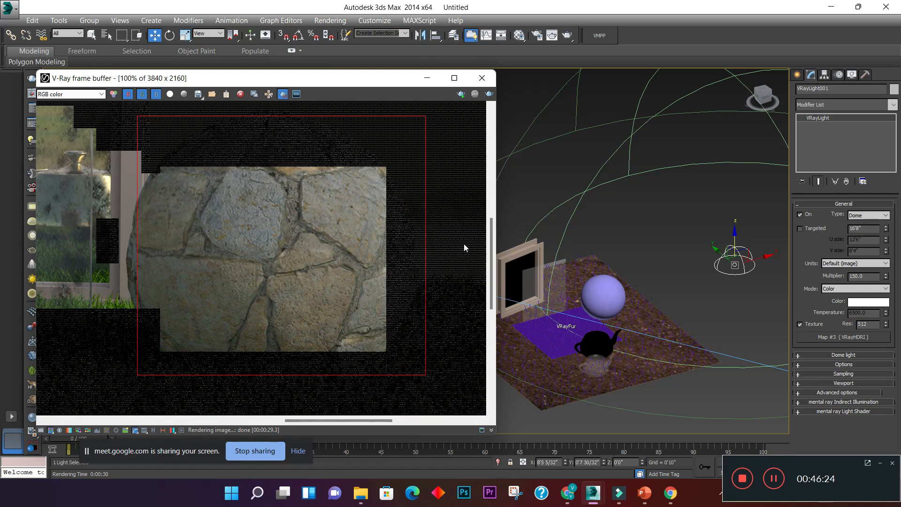
- Render the enlarged region around the stone sphere in the V-Ray frame buffer
{"action": "left_click", "coordinate": [489, 94]}
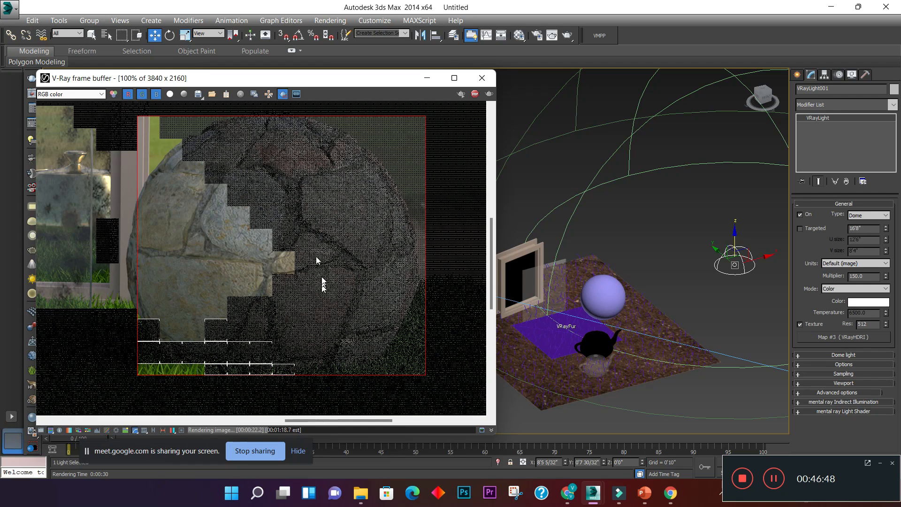
{"action": "scroll", "coordinate": [316, 256], "scroll_direction": "up", "scroll_amount": 2}
{"action": "scroll", "coordinate": [284, 251], "scroll_direction": "down", "scroll_amount": 2}
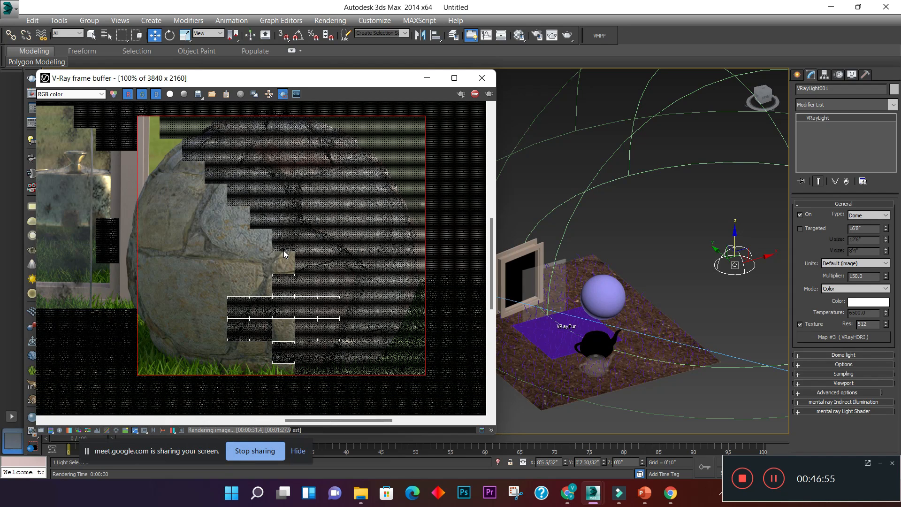
- Examine the rendered sphere's stone texture, joints and lighting in the frame buffer, both up close and against the surrounding scene
{"action": "scroll", "coordinate": [283, 250], "scroll_direction": "up", "scroll_amount": 2}
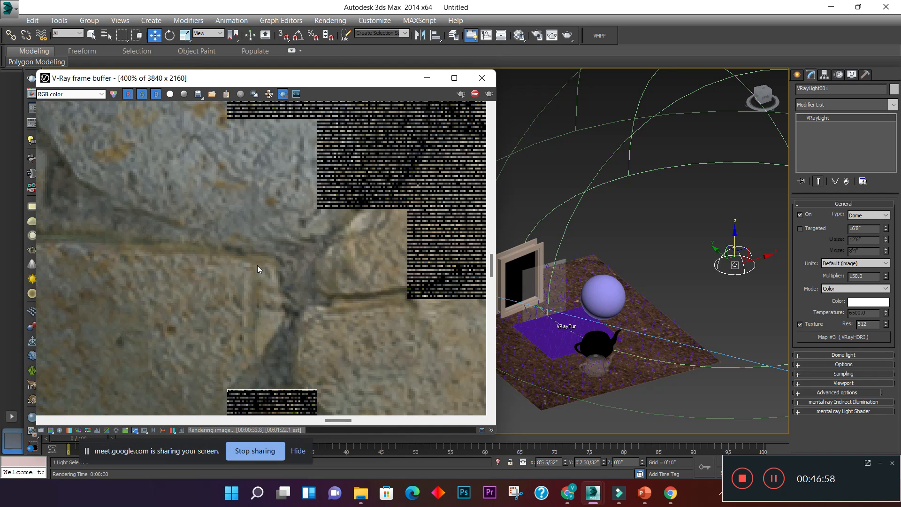
{"action": "scroll", "coordinate": [231, 286], "scroll_direction": "down", "scroll_amount": 3}
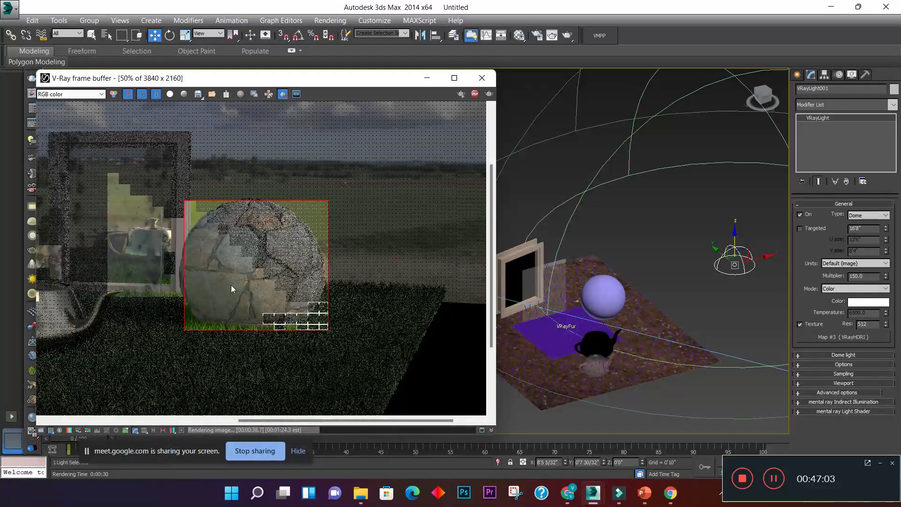
{"action": "scroll", "coordinate": [231, 286], "scroll_direction": "up", "scroll_amount": 1}
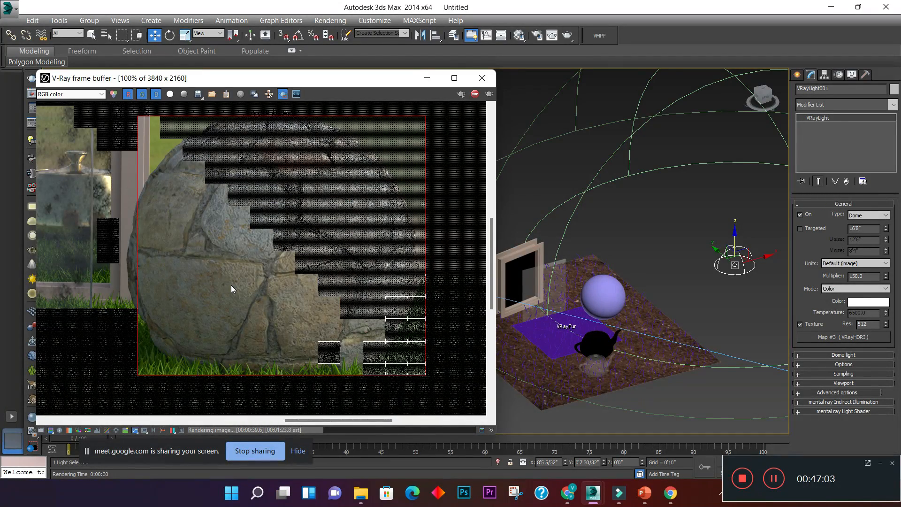
{"action": "scroll", "coordinate": [231, 286], "scroll_direction": "down", "scroll_amount": 1}
{"action": "scroll", "coordinate": [251, 275], "scroll_direction": "up", "scroll_amount": 1}
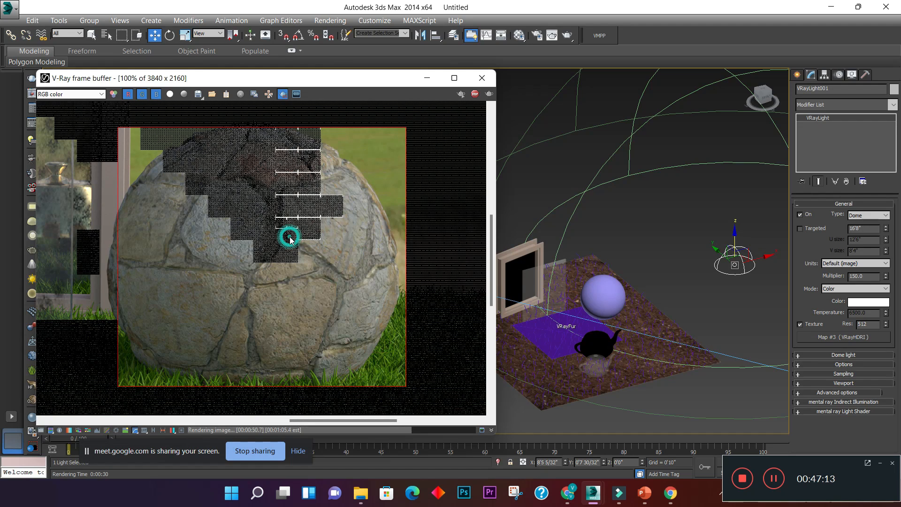
{"action": "scroll", "coordinate": [291, 241], "scroll_direction": "down", "scroll_amount": 2}
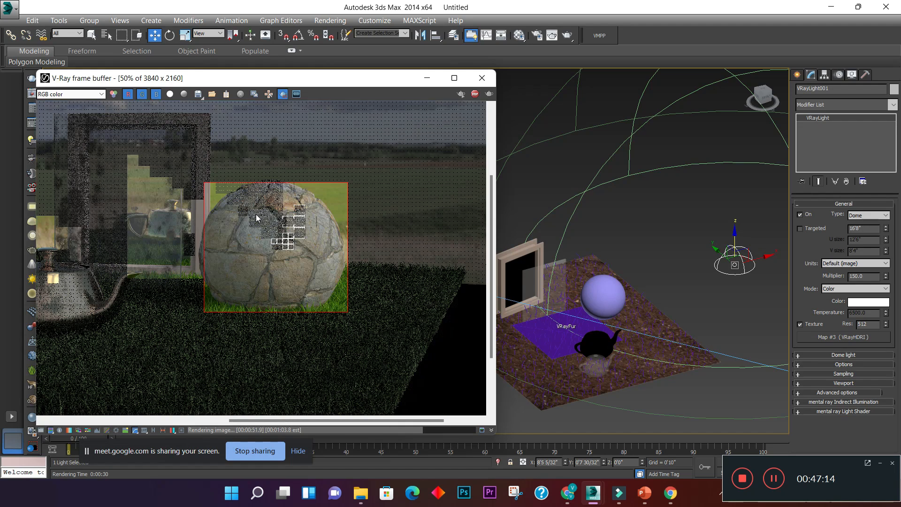
{"action": "scroll", "coordinate": [249, 189], "scroll_direction": "up", "scroll_amount": 2}
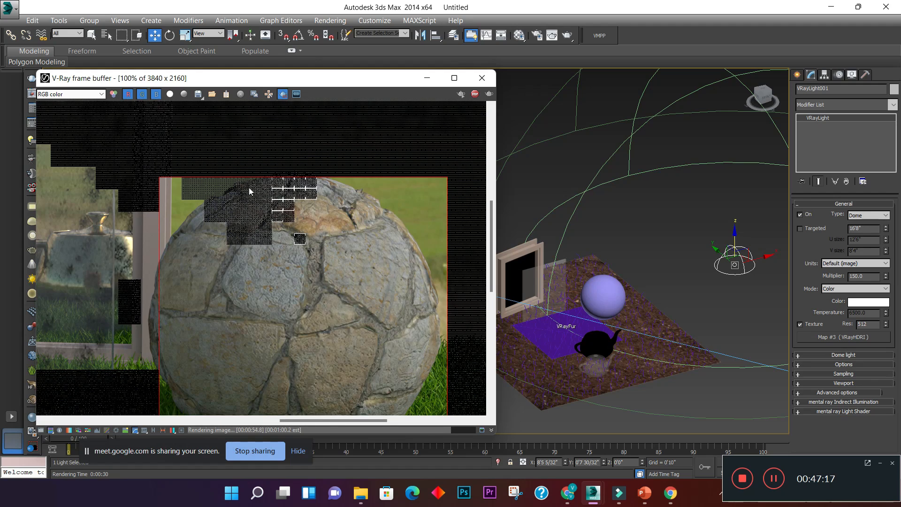
{"action": "scroll", "coordinate": [249, 187], "scroll_direction": "down", "scroll_amount": 1}
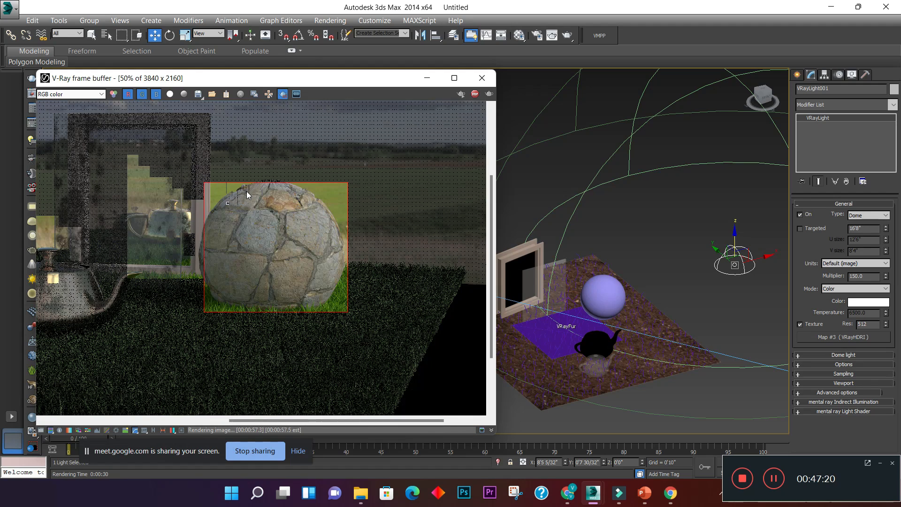
{"action": "scroll", "coordinate": [248, 189], "scroll_direction": "up", "scroll_amount": 1}
{"action": "scroll", "coordinate": [246, 191], "scroll_direction": "down", "scroll_amount": 1}
{"action": "scroll", "coordinate": [247, 247], "scroll_direction": "up", "scroll_amount": 1}
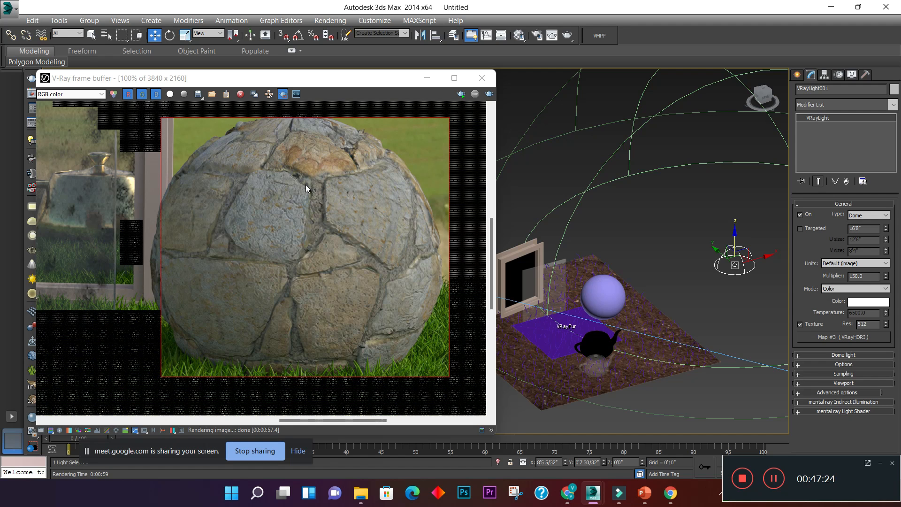
{"action": "scroll", "coordinate": [311, 188], "scroll_direction": "up", "scroll_amount": 1}
{"action": "scroll", "coordinate": [311, 188], "scroll_direction": "down", "scroll_amount": 1}
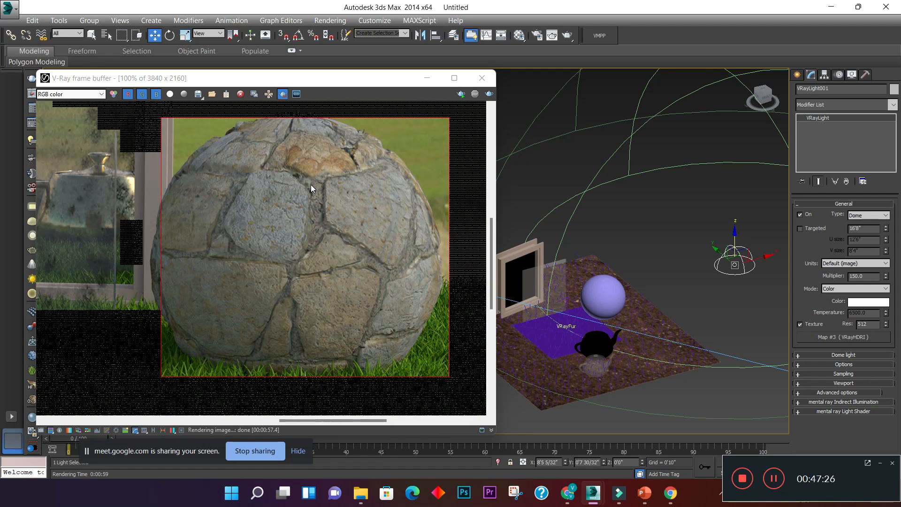